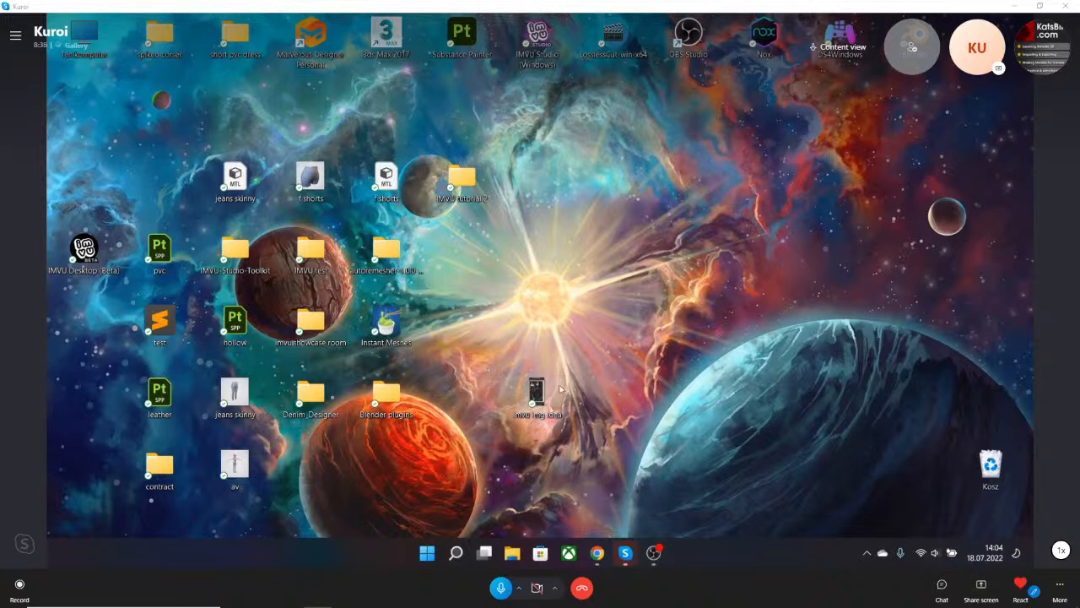
Move the IMVU image idea file from the desktop into the IMVU test folder.
left_click_drag(537, 392, 310, 464)
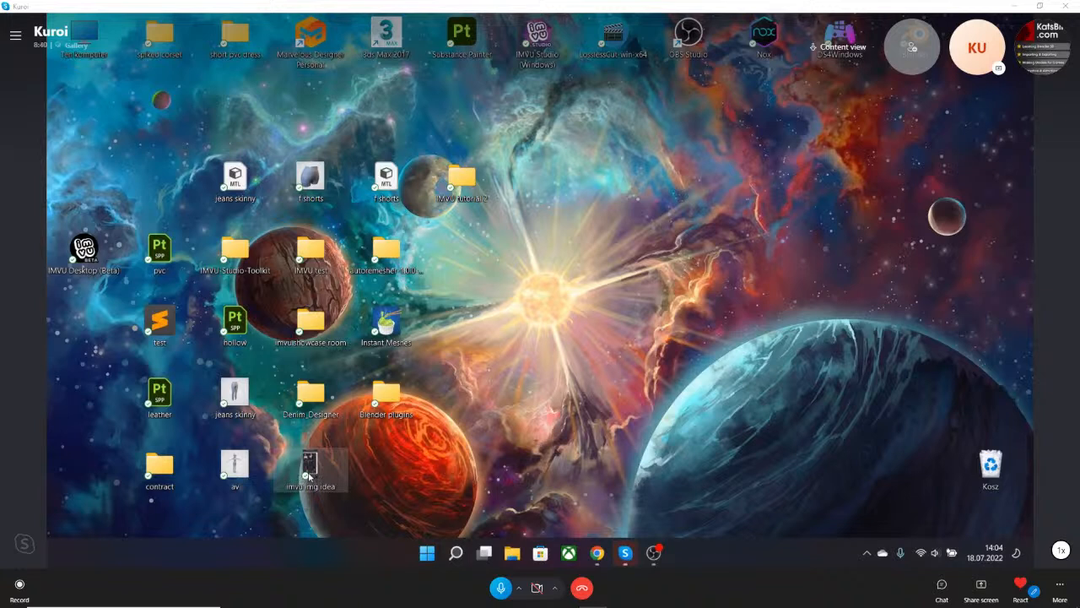
left_click_drag(306, 475, 310, 267)
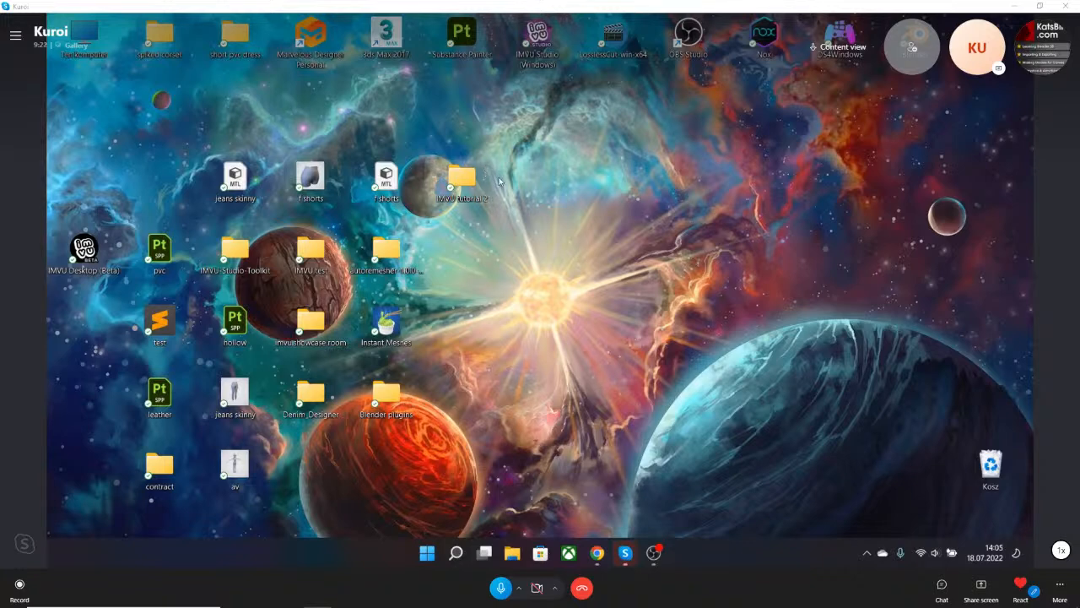
left_click_drag(496, 388, 52, 115)
left_click_drag(83, 159, 545, 498)
left_click(536, 480)
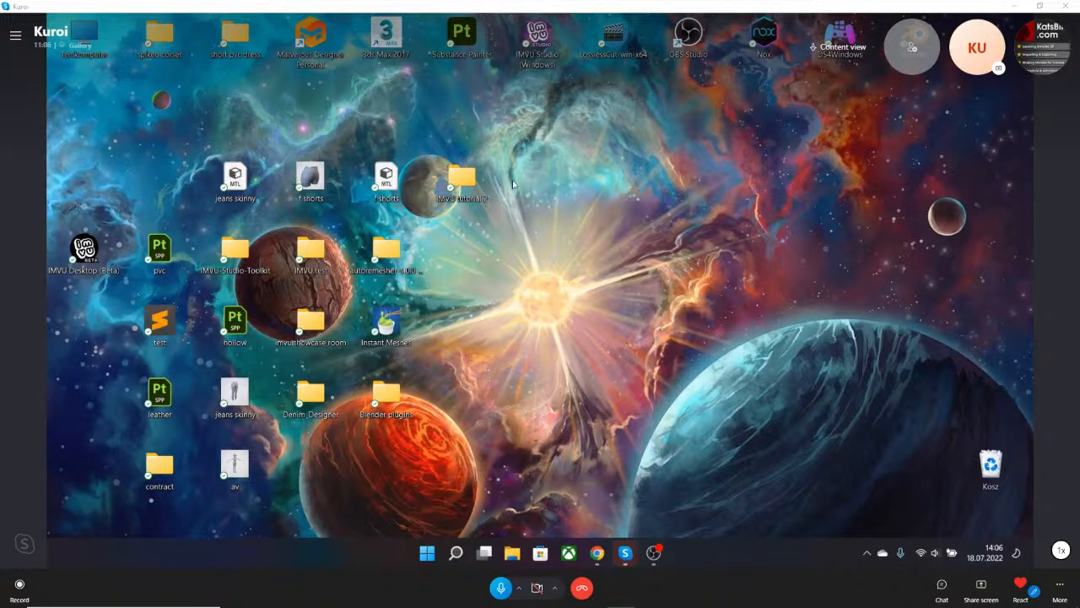
left_click_drag(517, 244, 228, 121)
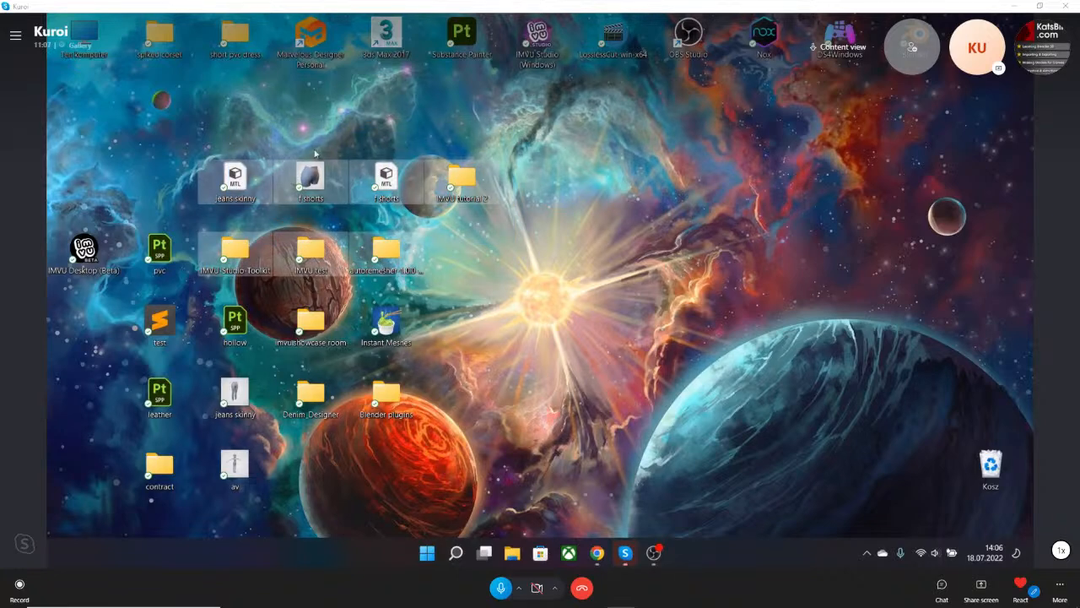
left_click(630, 162)
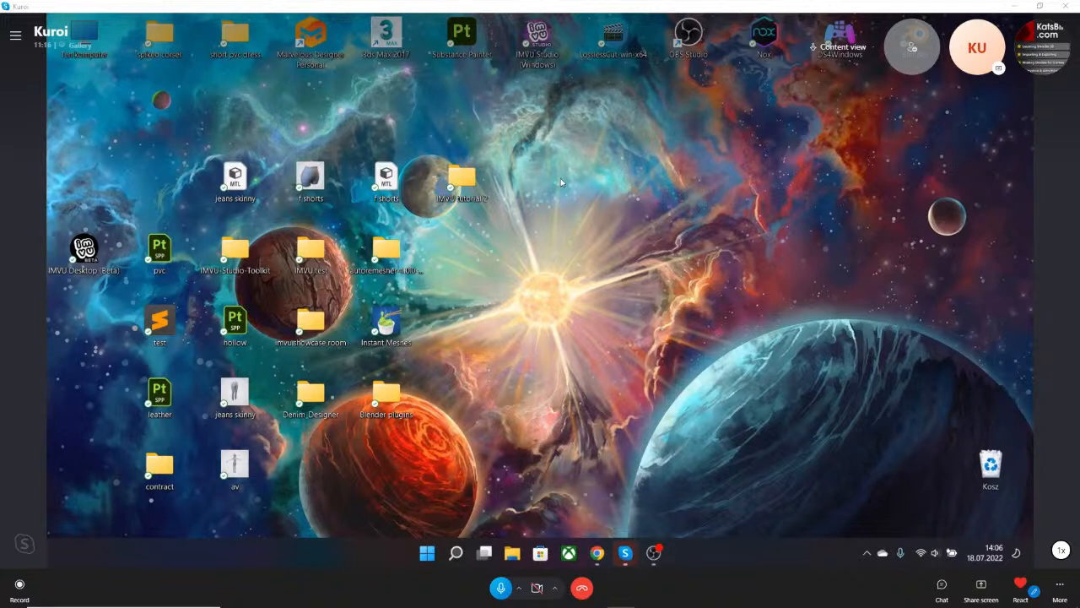
left_click_drag(525, 128, 446, 123)
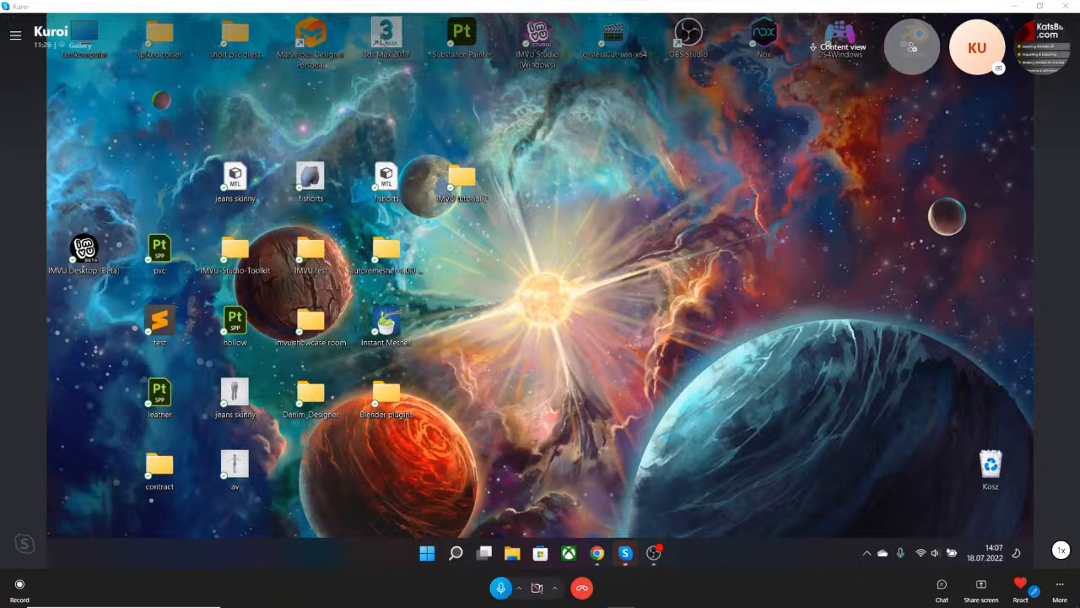
Launch 3ds Max and open the recent scene bloom bustier, accepting the load settings and continuing without the missing external files.
double_click(392, 45)
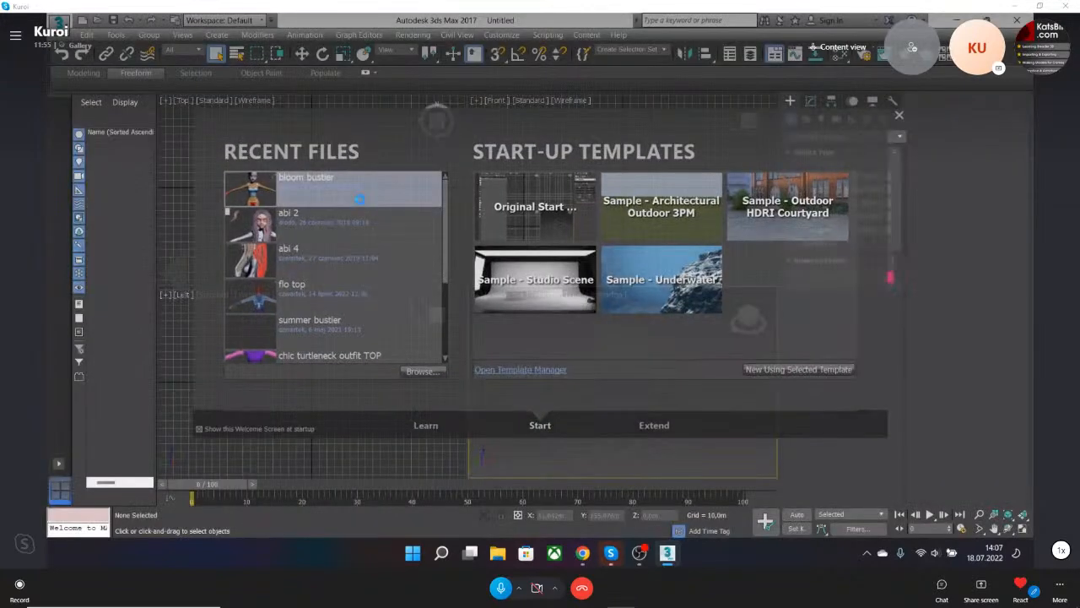
left_click(359, 198)
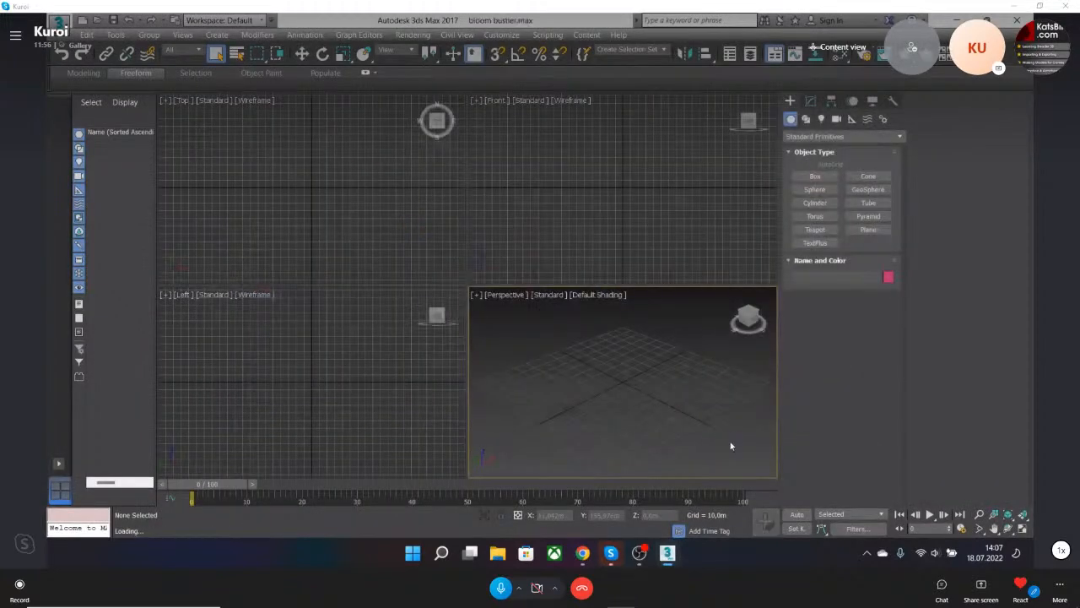
left_click(541, 383)
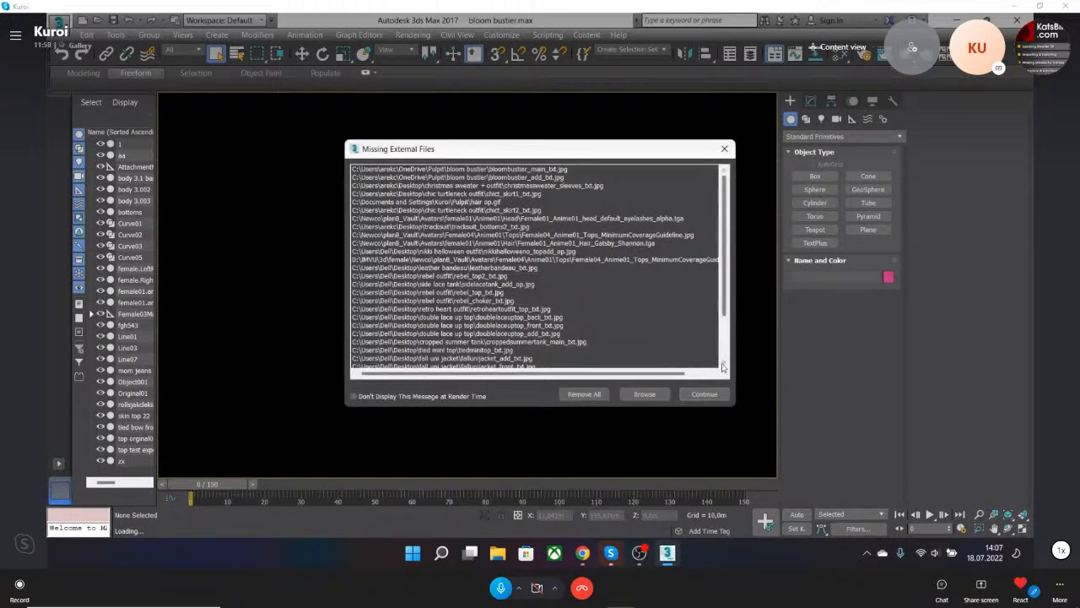
left_click(691, 385)
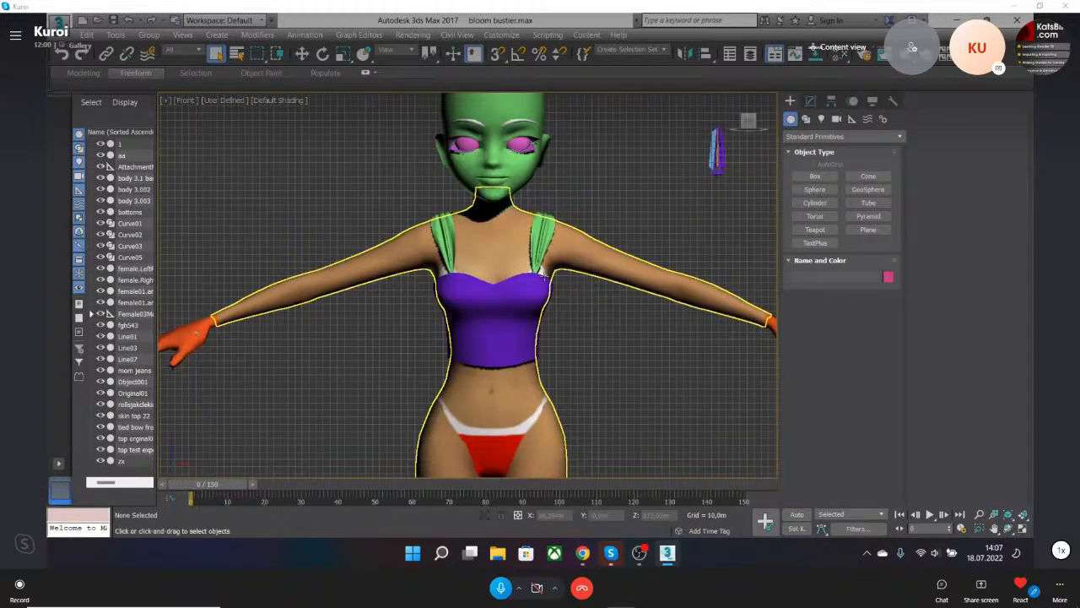
Delete the bustier with its straps from the avatar, undo the last change, and open the selected body's modifier settings.
left_click(541, 280)
key("Delete")
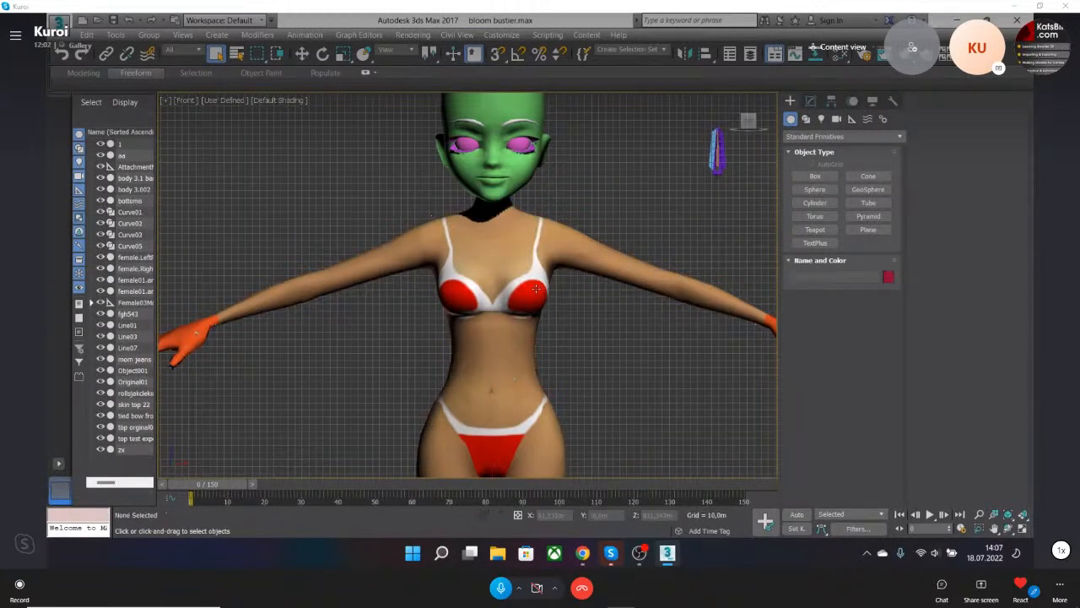
key("ctrl+z")
scroll(561, 292, "down", 4)
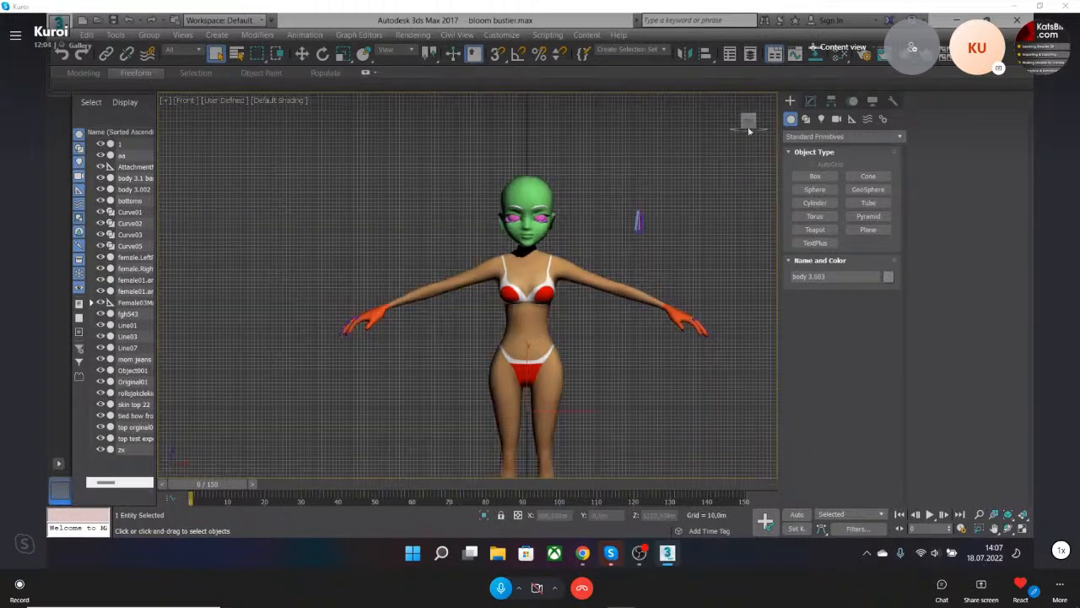
scroll(594, 325, "down", 2)
scroll(593, 343, "up", 5)
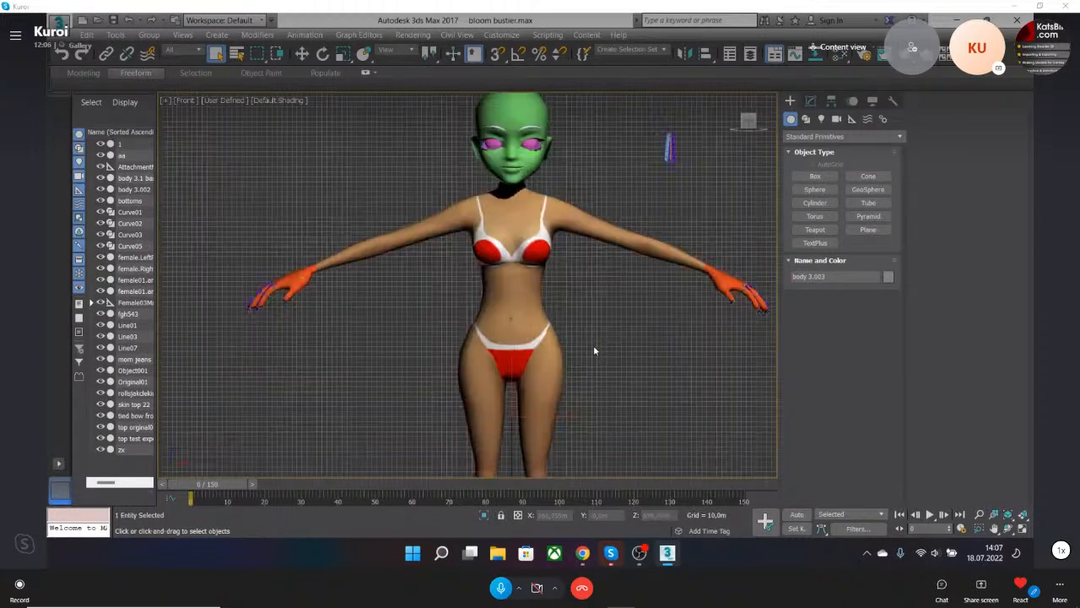
scroll(611, 296, "down", 3)
left_click(808, 101)
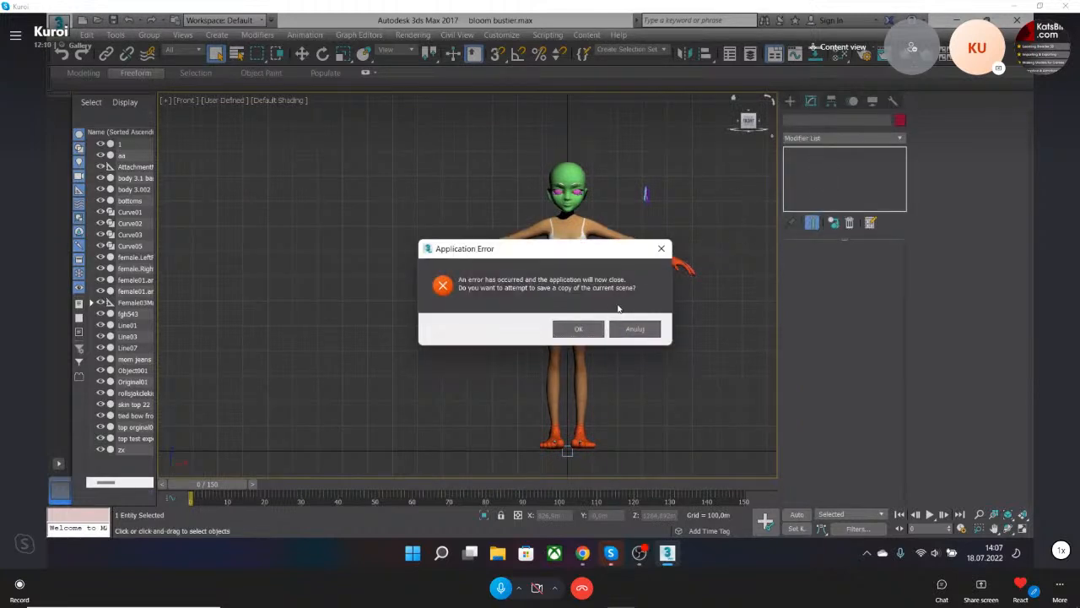
Decline saving a copy of the scene and close the 3ds Max error report without sending it.
left_click(633, 329)
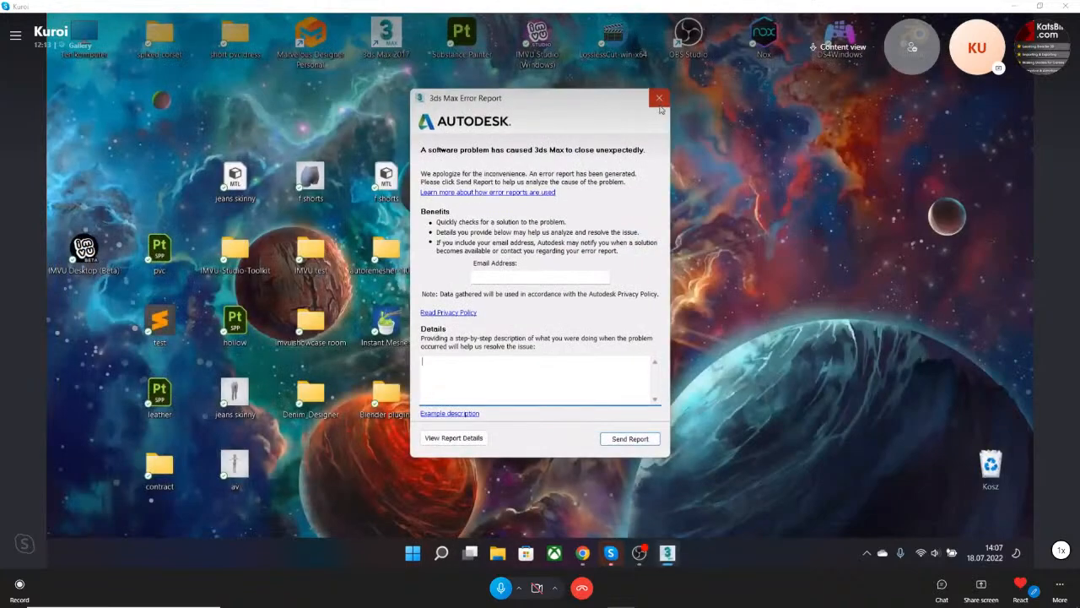
left_click(660, 105)
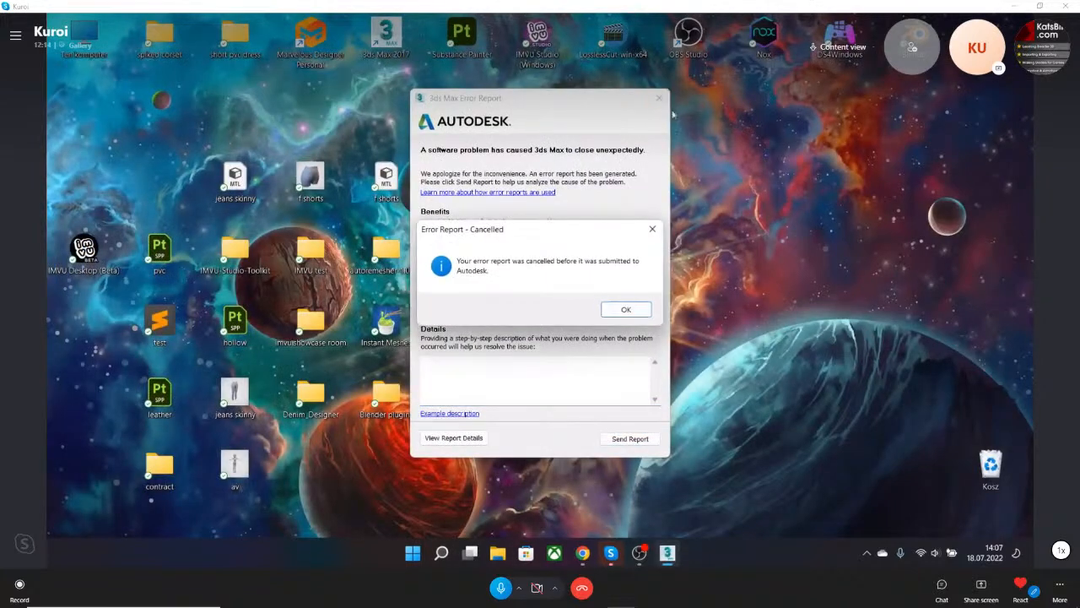
left_click(626, 310)
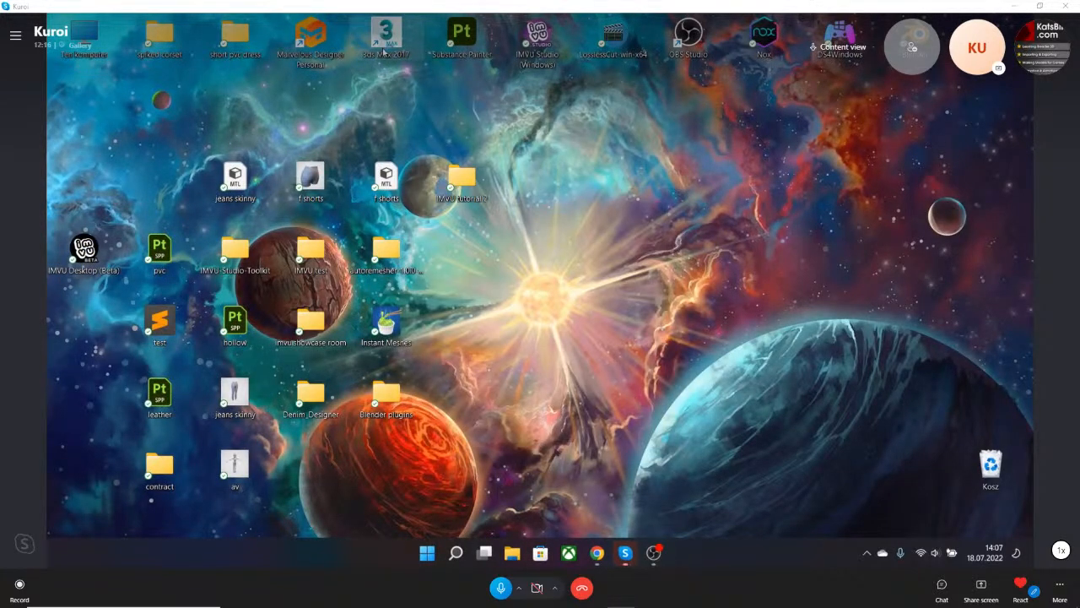
Relaunch 3ds Max and open the recent scene princess top 2, adopting the file's Gamma and LUT settings and continuing past missing files.
double_click(384, 47)
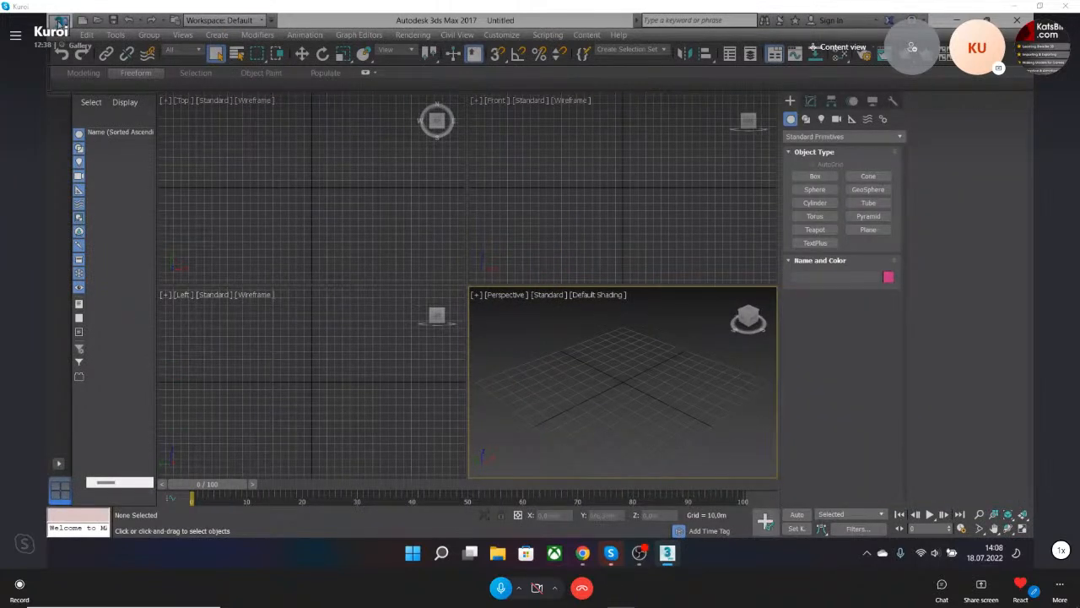
scroll(343, 270, "down", 3)
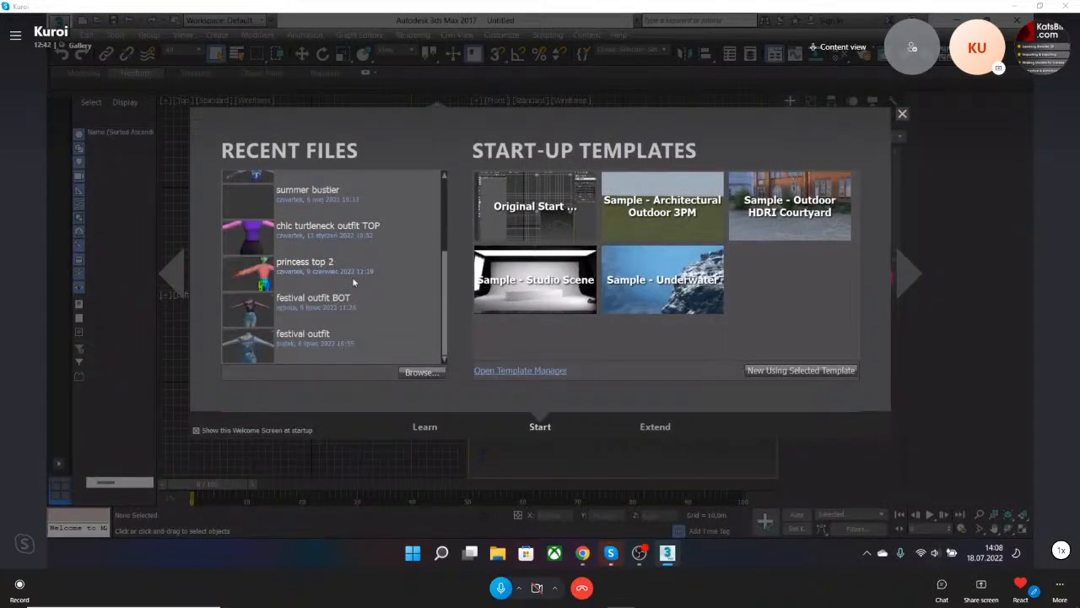
left_click(354, 283)
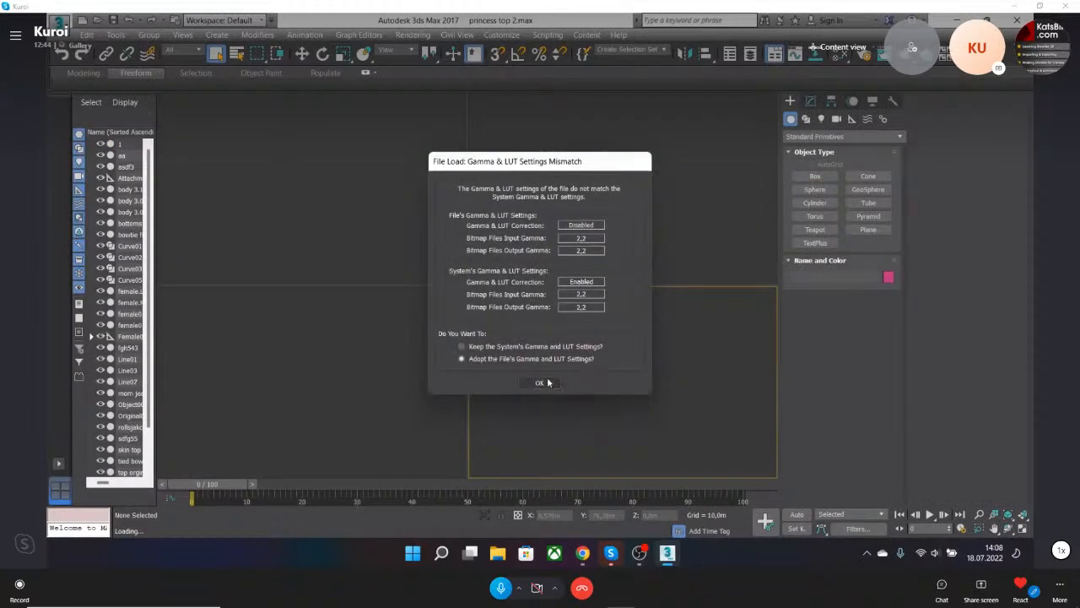
left_click(542, 381)
left_click(697, 391)
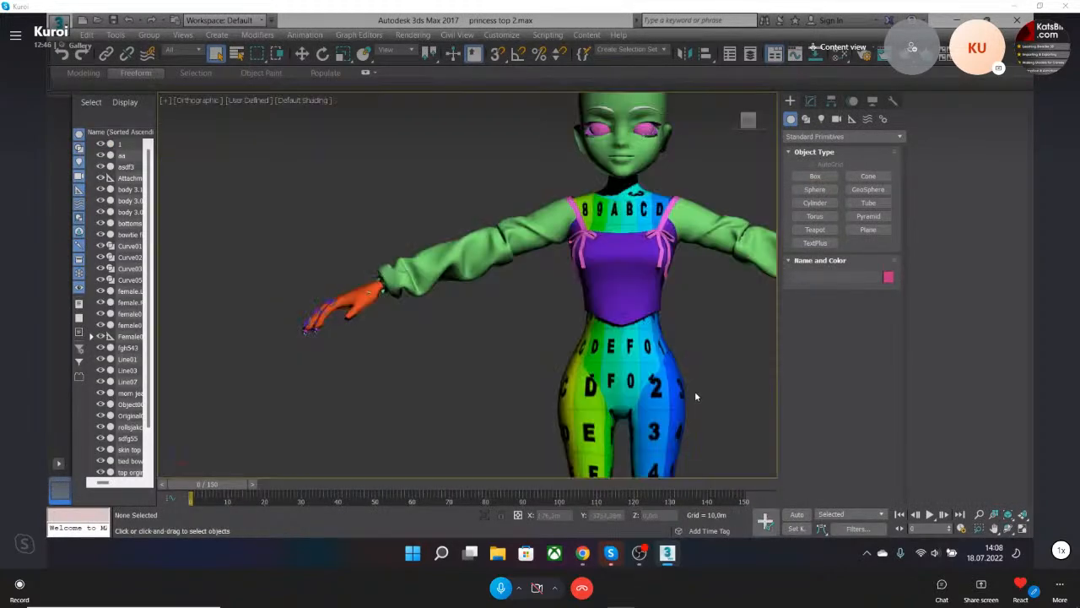
Select the body 3.1 base mesh and remove its Skin modifier, leaving only the Editable Poly.
left_click(640, 234)
scroll(629, 253, "down", 5)
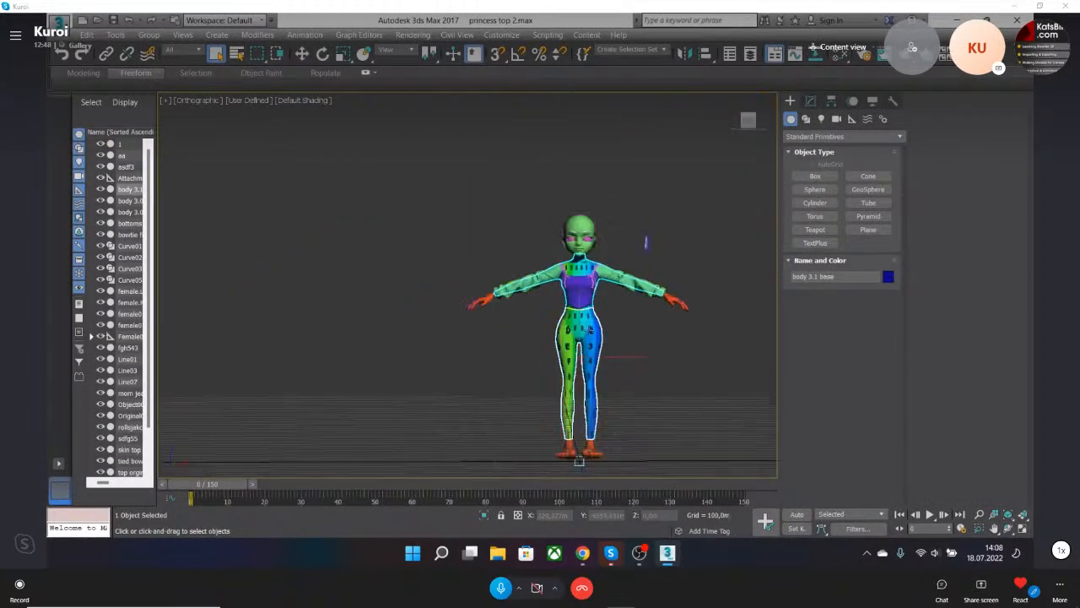
scroll(612, 310, "up", 4)
left_click(811, 100)
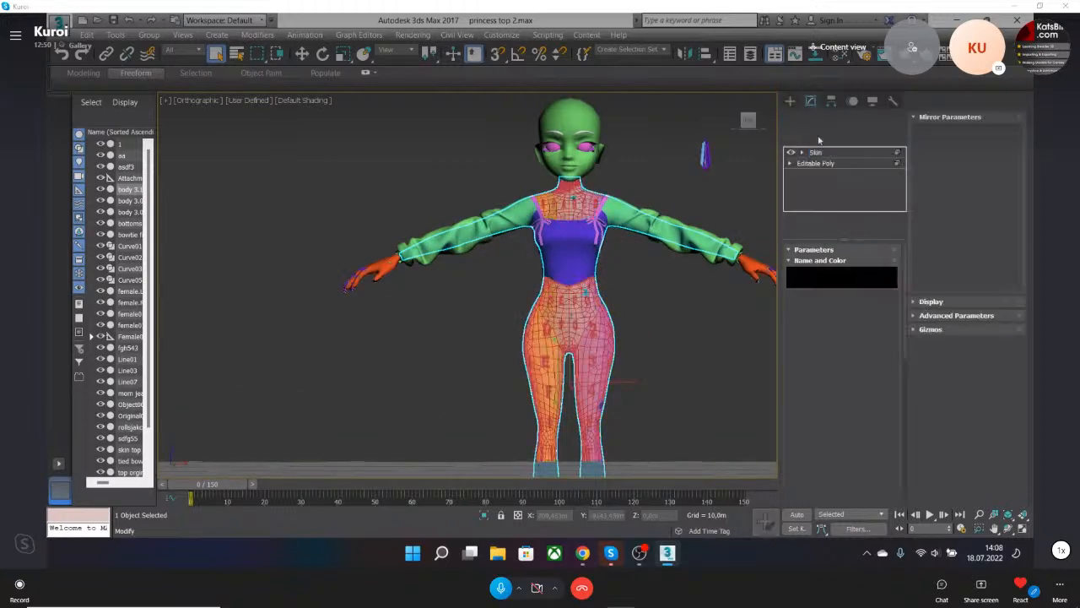
left_click(850, 223)
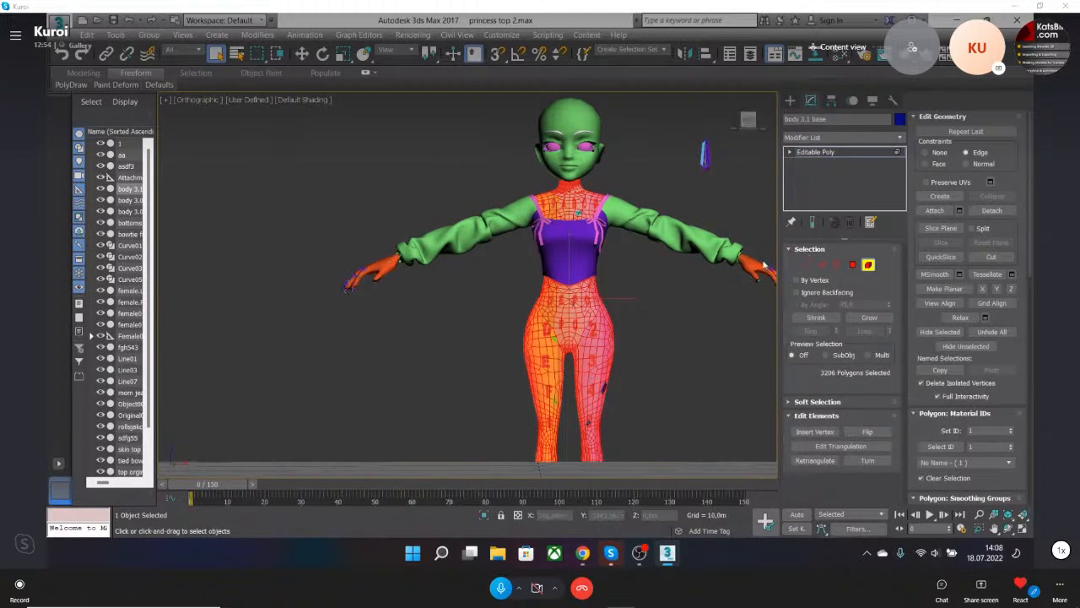
Attach both hands to the body 3.1 base mesh with Match Material IDs to Material.
left_click(934, 210)
middle_click_drag(699, 336, 669, 266)
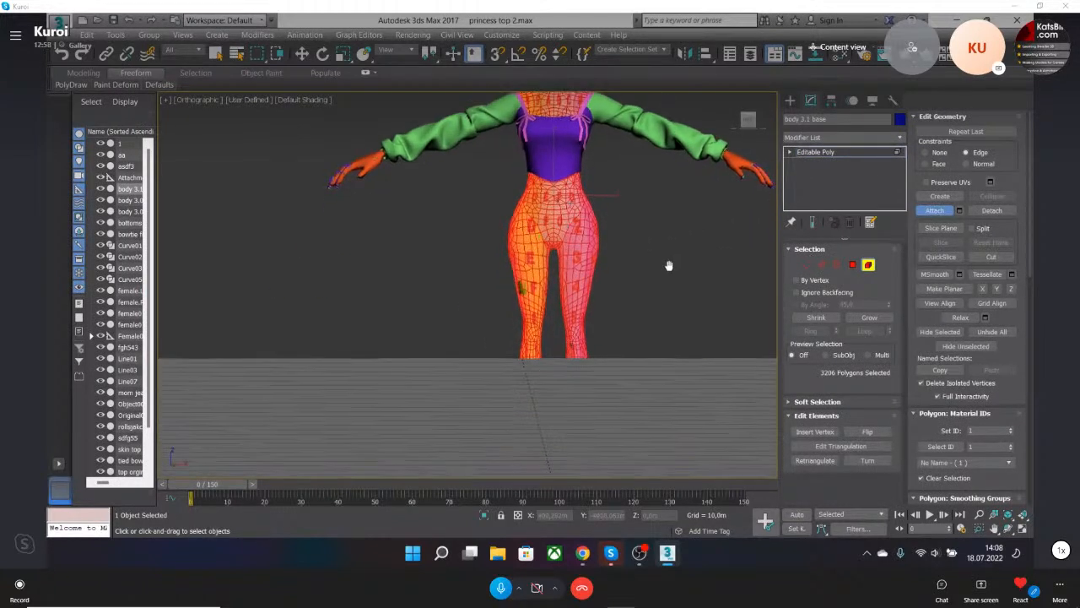
scroll(656, 279, "down", 3)
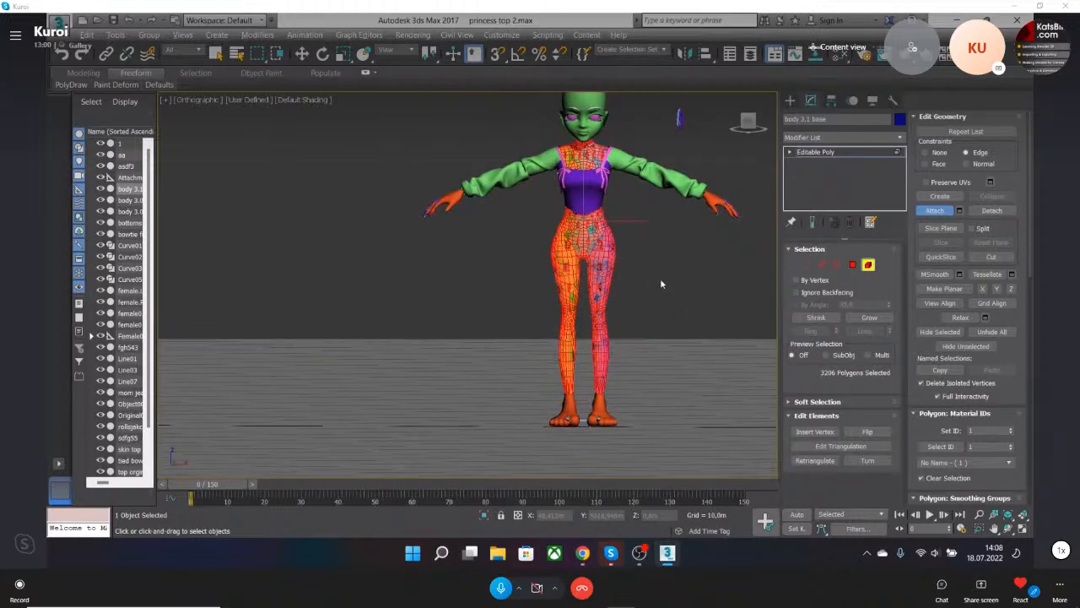
left_click(711, 246)
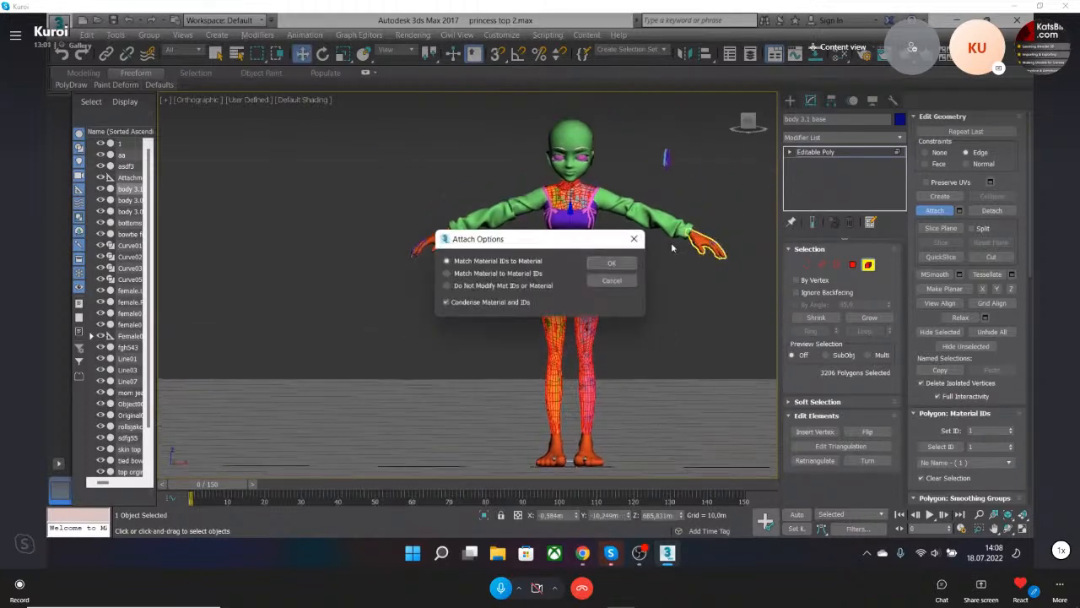
left_click(613, 261)
left_click(447, 236)
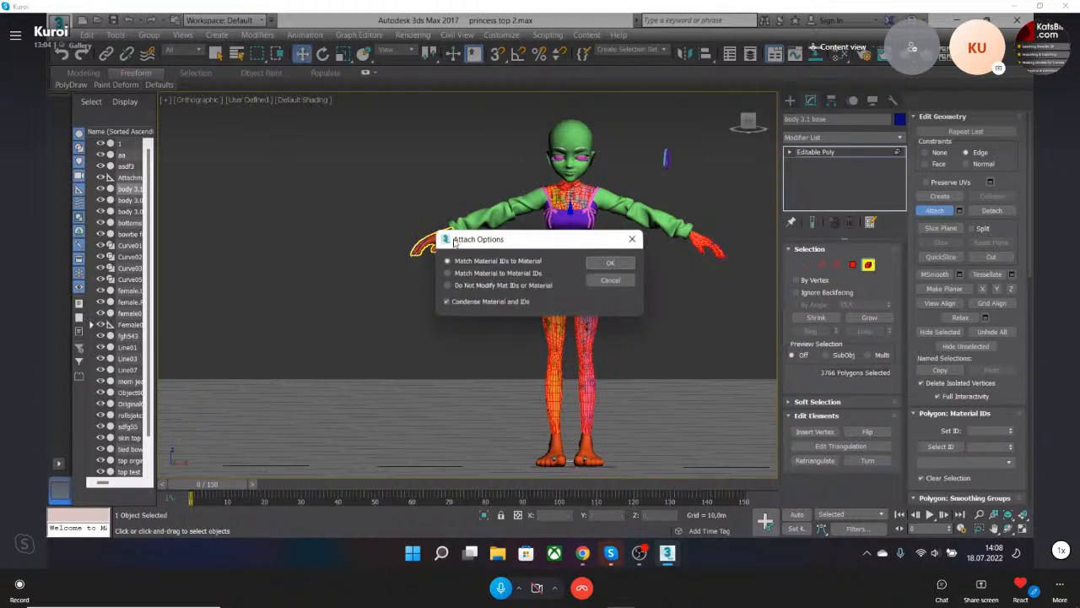
left_click(612, 261)
Attach both feet and the head to the body mesh with Match Material IDs to Material.
left_click(589, 449)
left_click(614, 260)
left_click(550, 450)
left_click(613, 261)
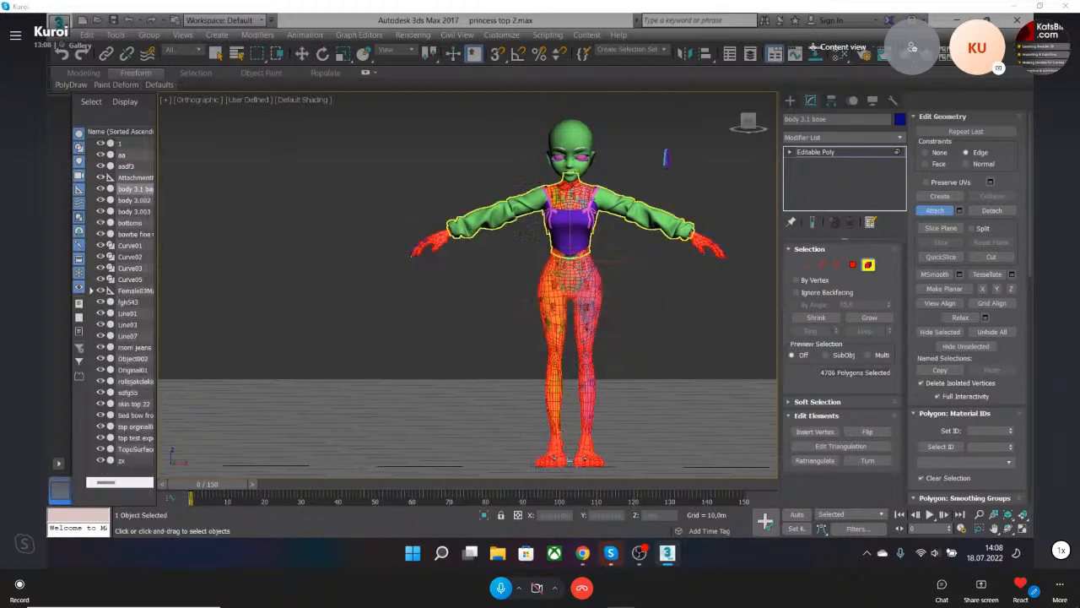
left_click(567, 132)
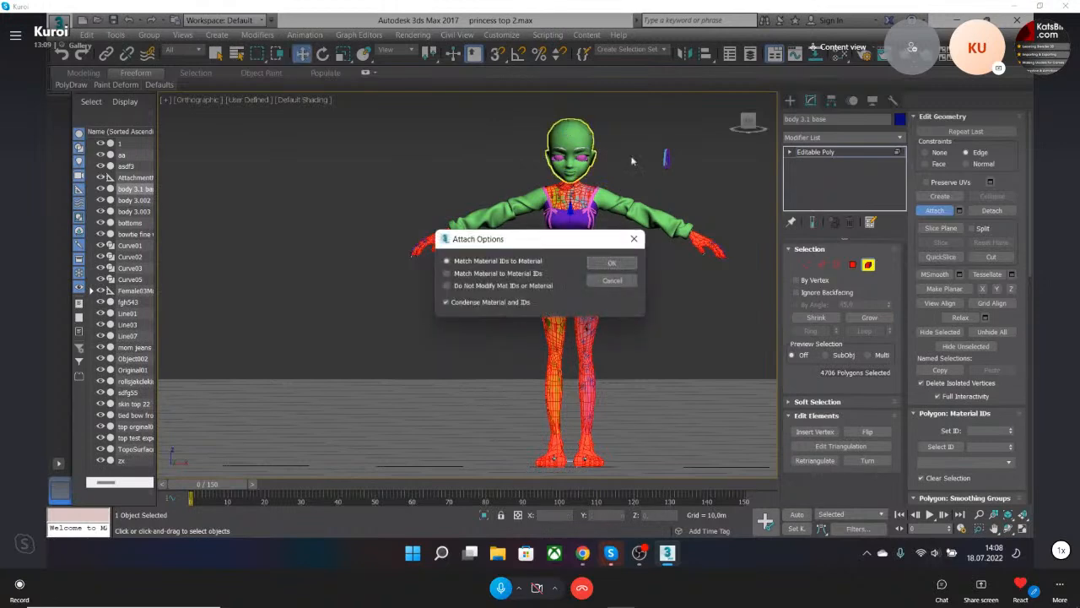
left_click(613, 261)
Assign the UpperBody material to the combined body mesh in the Slate Material Editor, and close the editor.
left_click(748, 124)
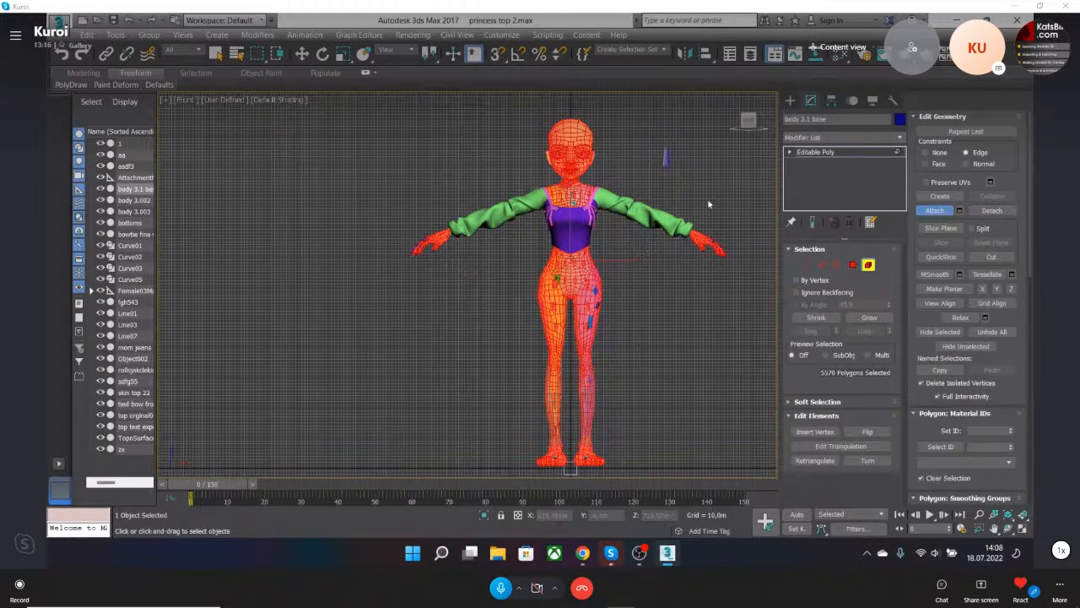
key("m")
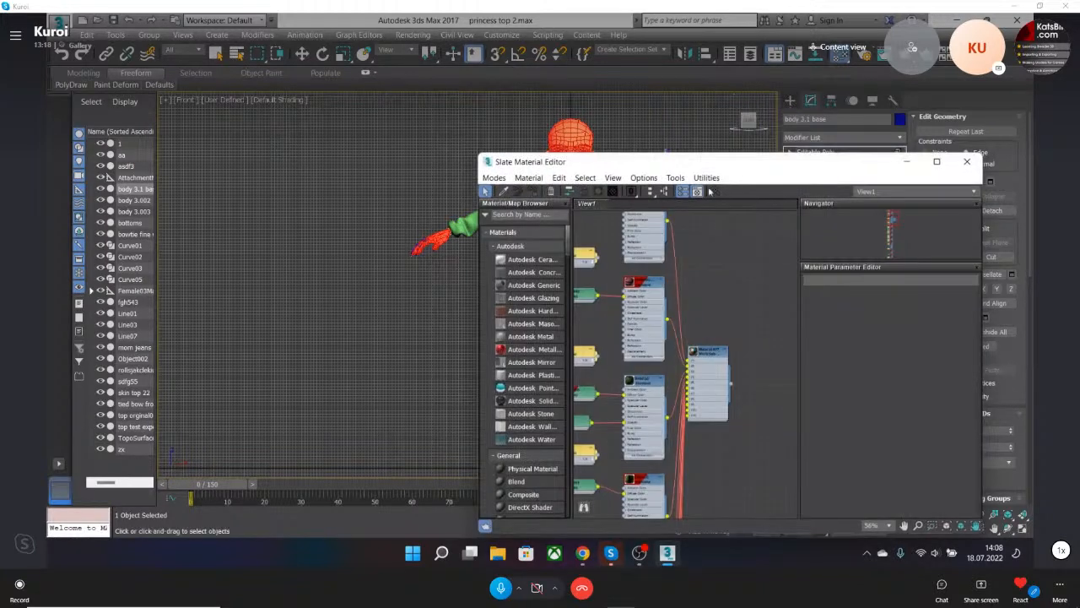
right_click(654, 311)
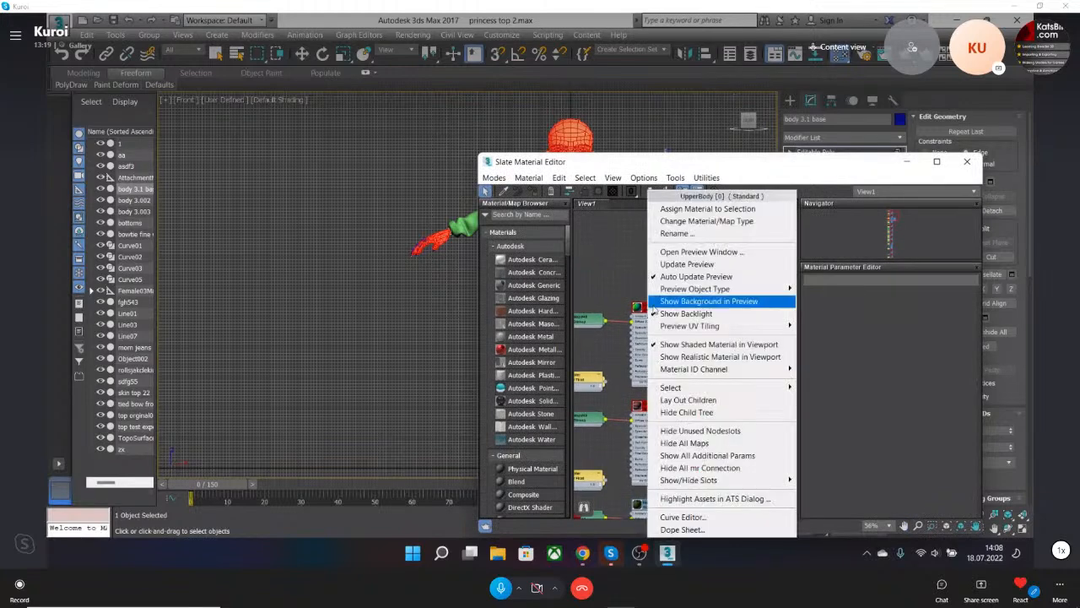
left_click(707, 208)
left_click_drag(603, 151, 603, 153)
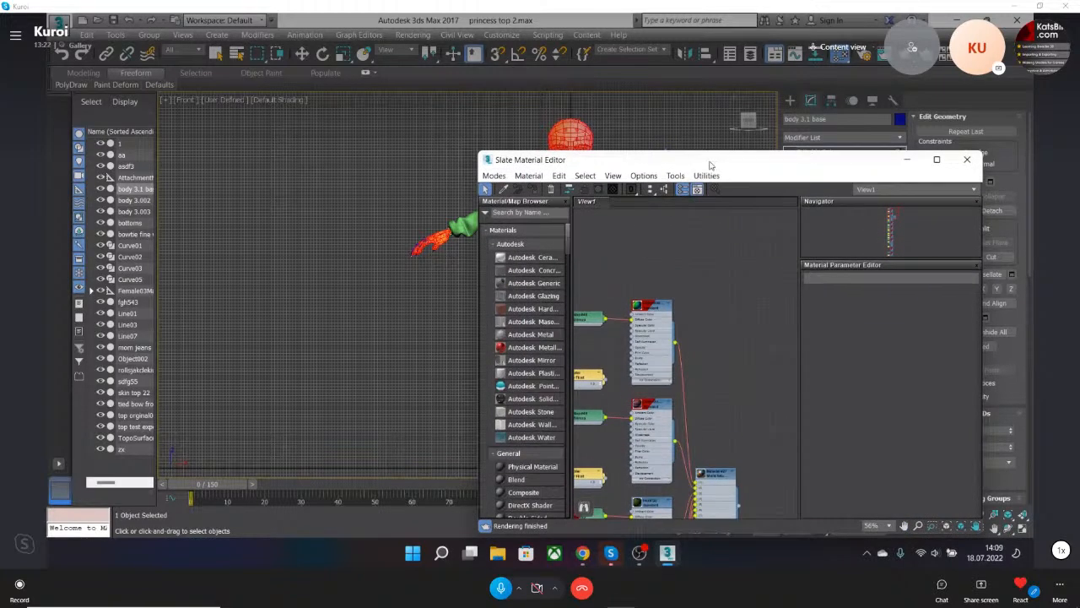
left_click_drag(700, 165, 529, 148)
left_click(795, 148)
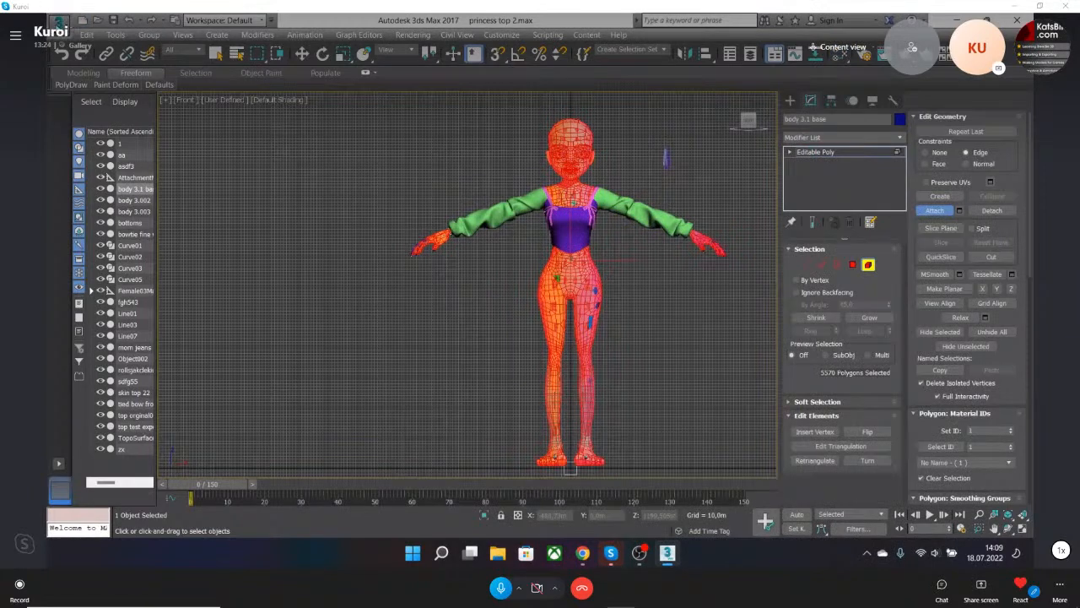
Export only the selected body mesh with gw::OBJ-Exporter (*.OBJ) and Quads faces into the IMVU tutorial 2 folder on the Desktop.
left_click(59, 21)
mouse_move(101, 243)
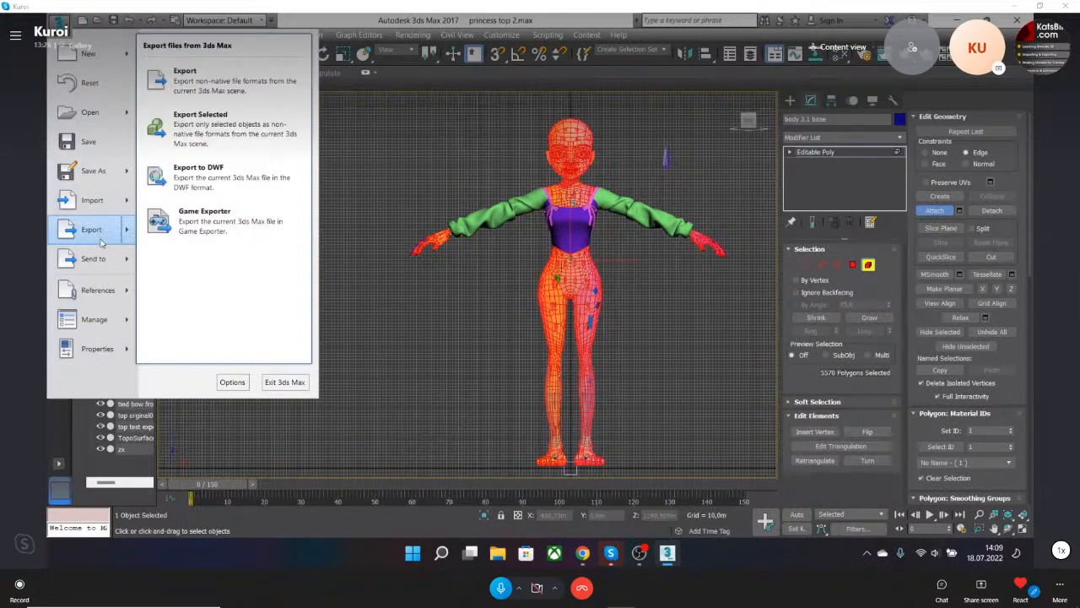
left_click(195, 122)
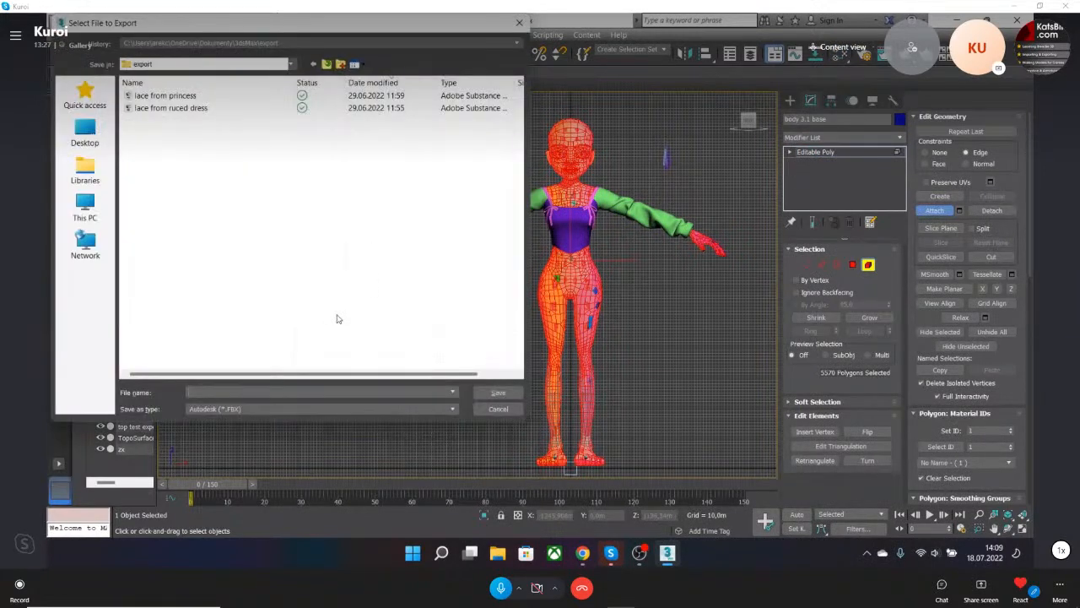
left_click(279, 410)
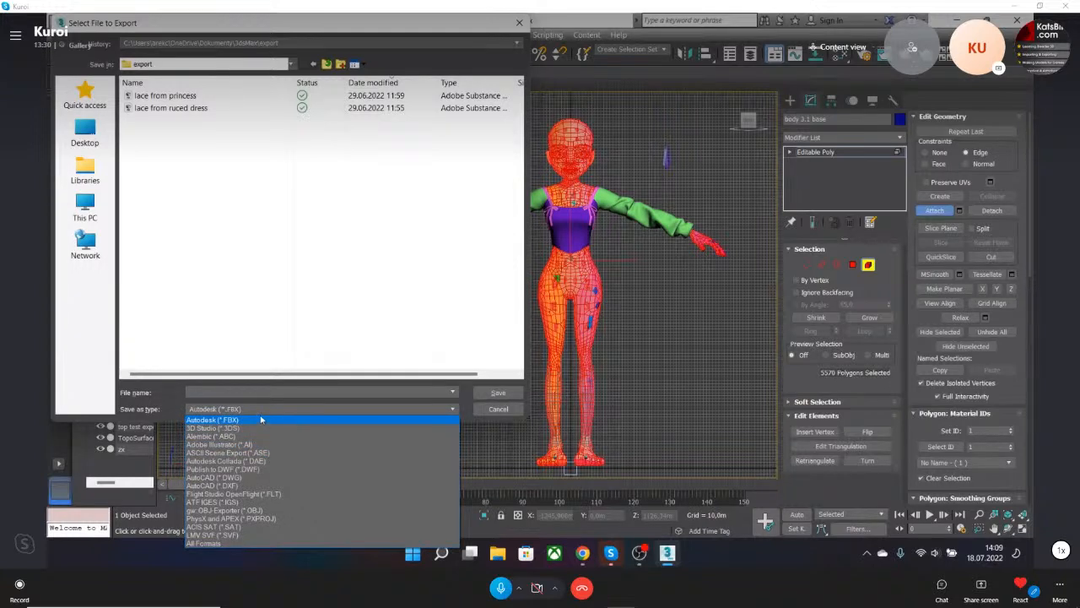
left_click(264, 511)
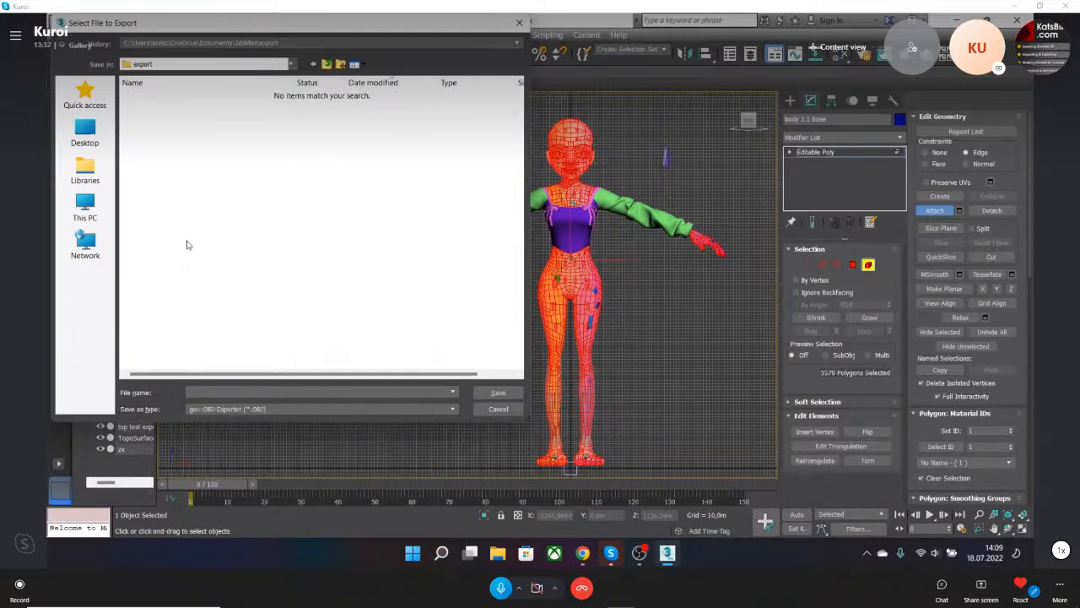
left_click(84, 133)
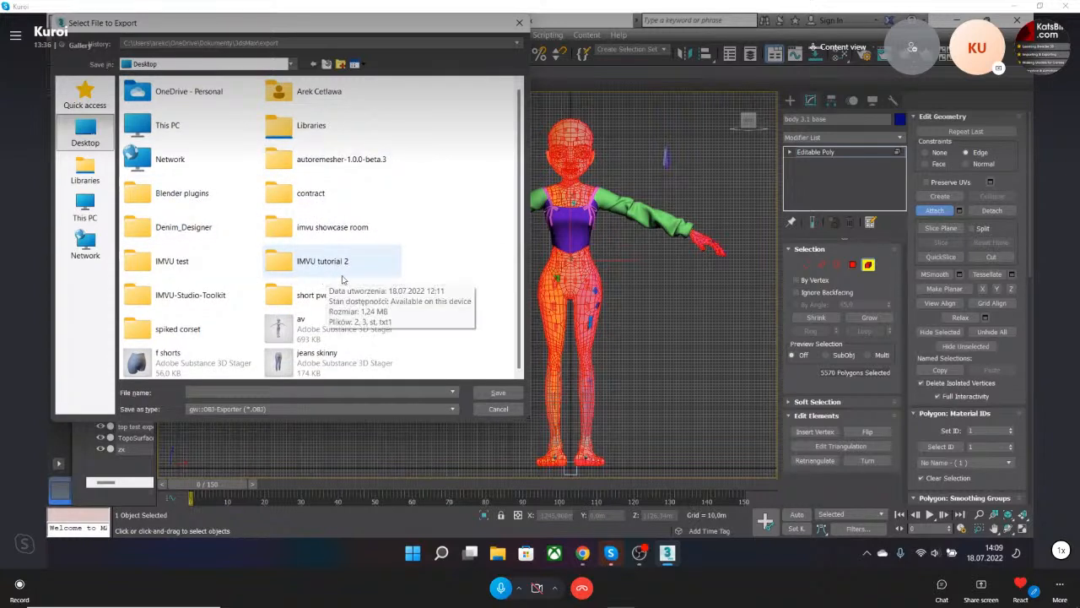
double_click(312, 268)
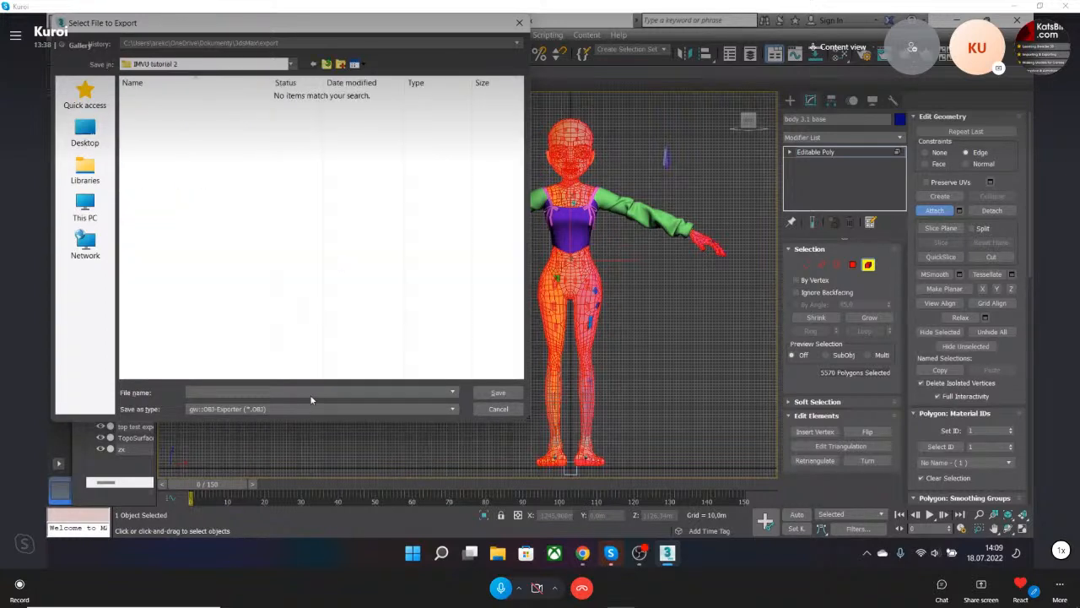
left_click(503, 390)
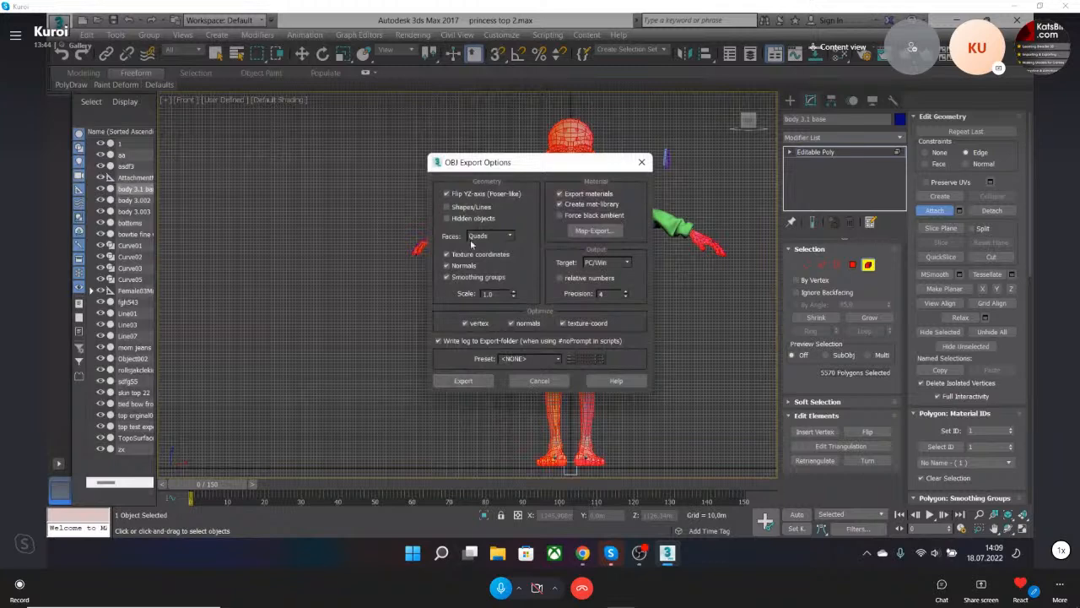
left_click(464, 381)
left_click(685, 384)
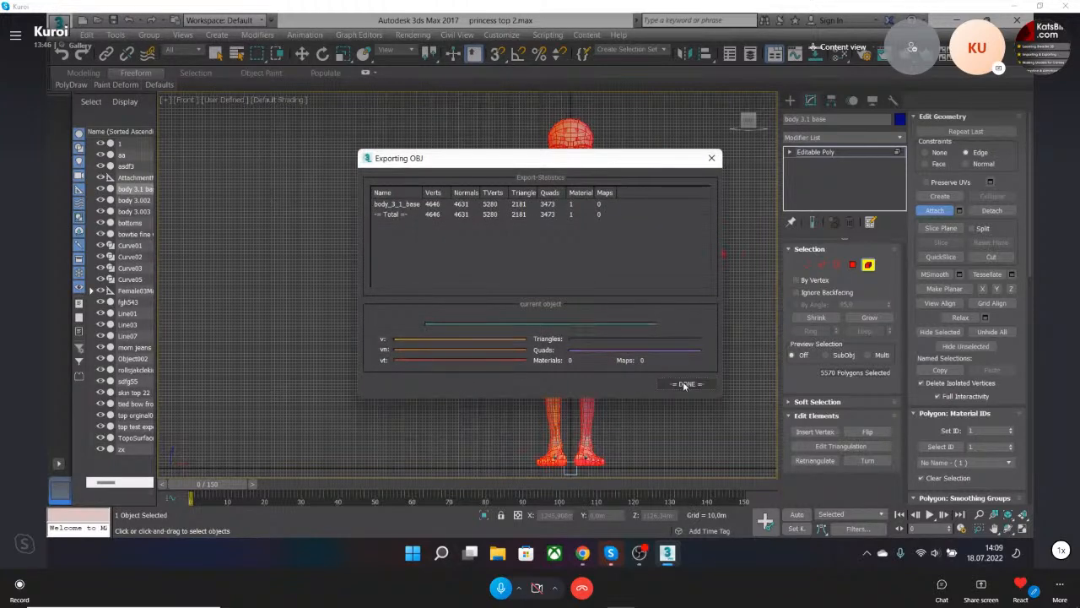
Minimise 3ds Max, launch Marvelous Designer and accept its startup settings with mm units and English language.
left_click(957, 20)
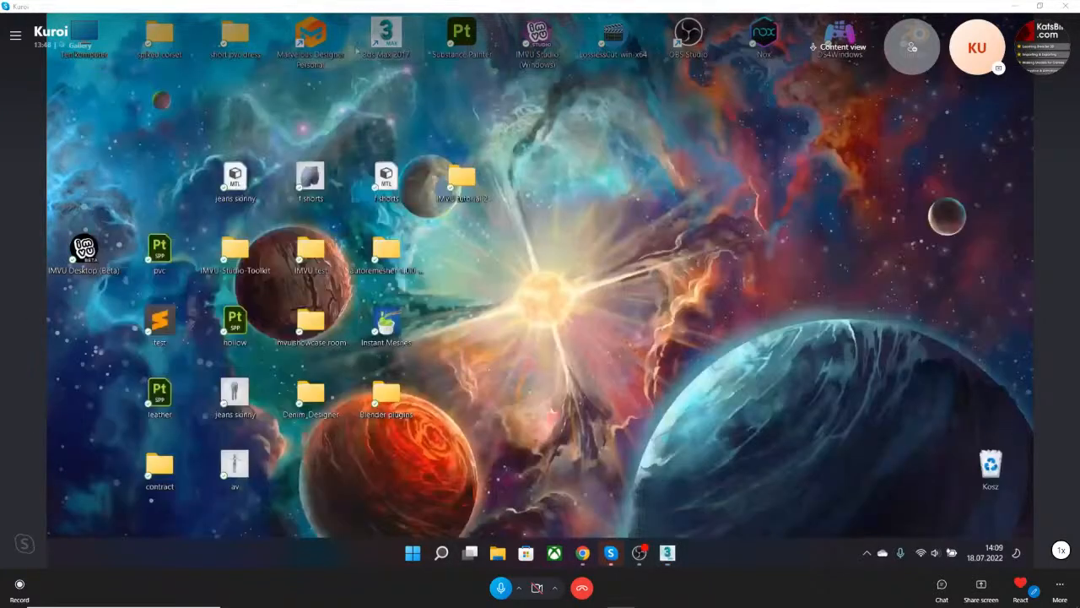
left_click(310, 38)
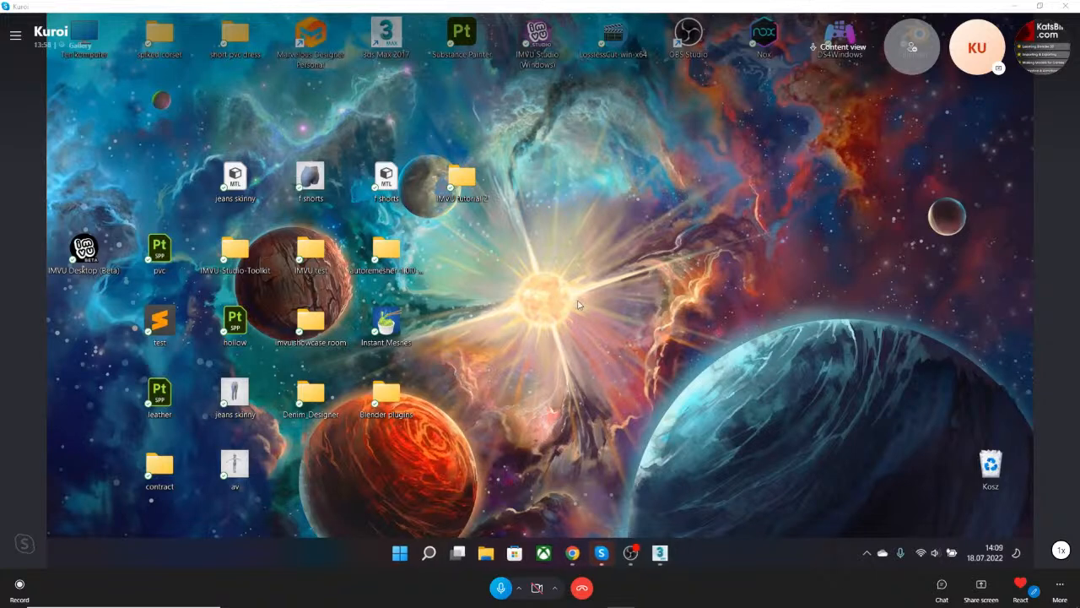
left_click(519, 407)
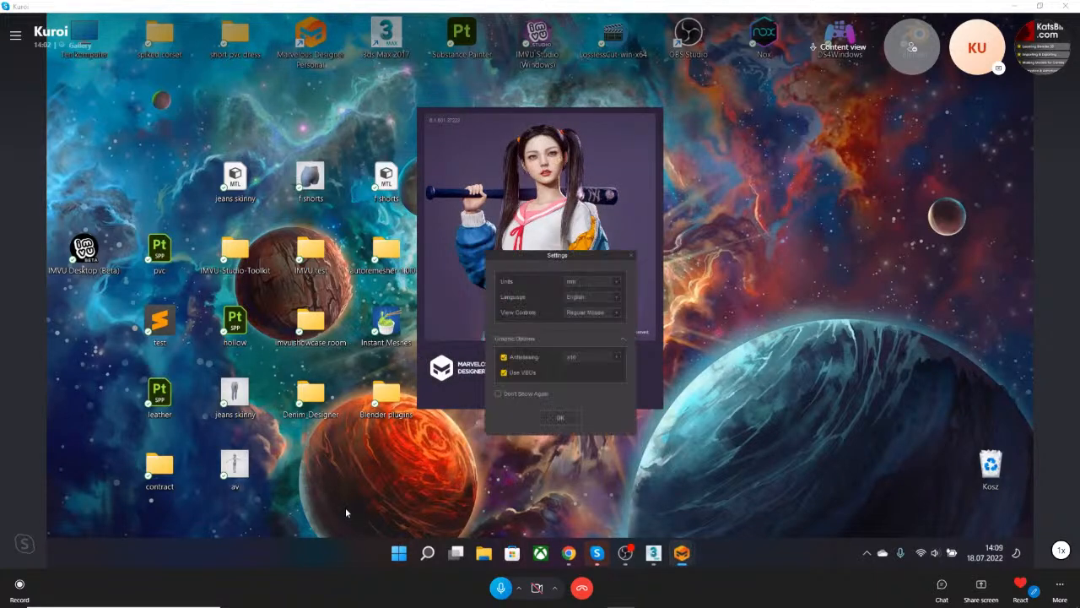
left_click(559, 417)
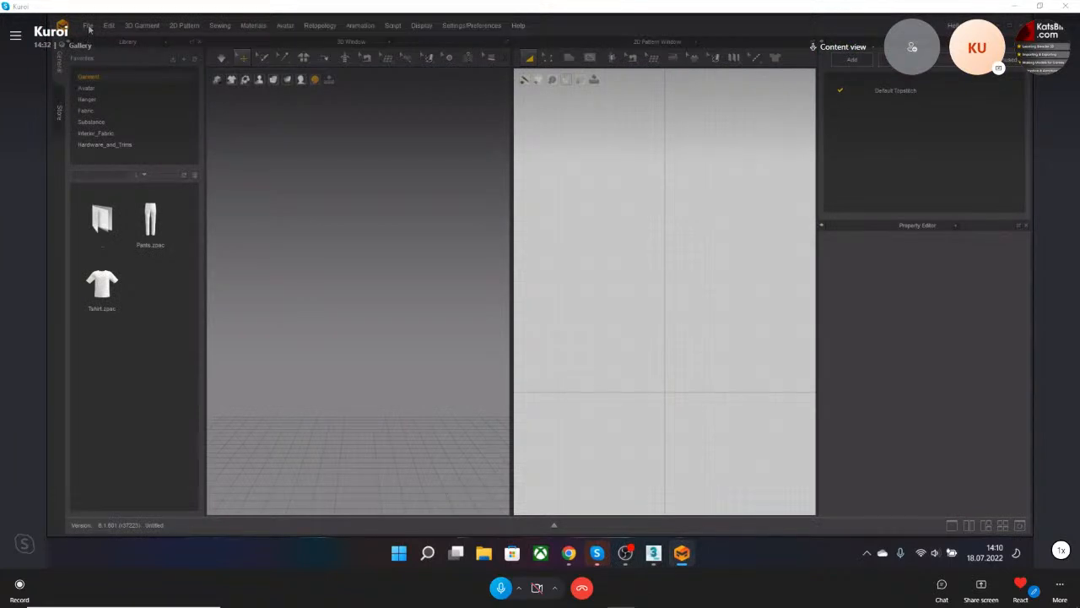
Import the exported body OBJ as an Avatar with Load Type Open, mm scale at 100% and automatically added arrangement points.
left_click(89, 28)
left_click(107, 26)
left_click(90, 27)
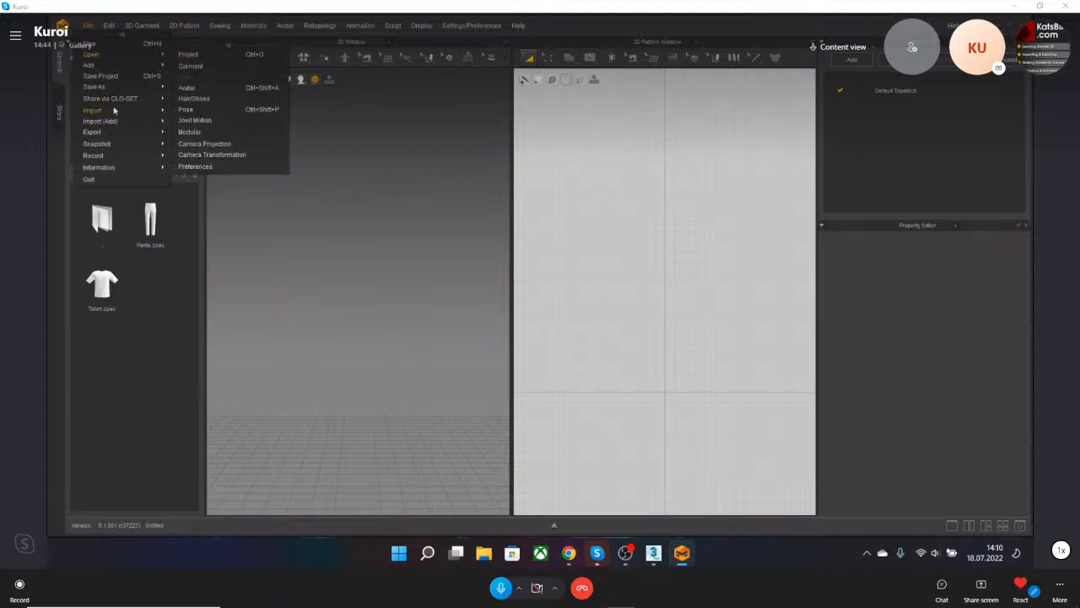
mouse_move(113, 111)
left_click(183, 120)
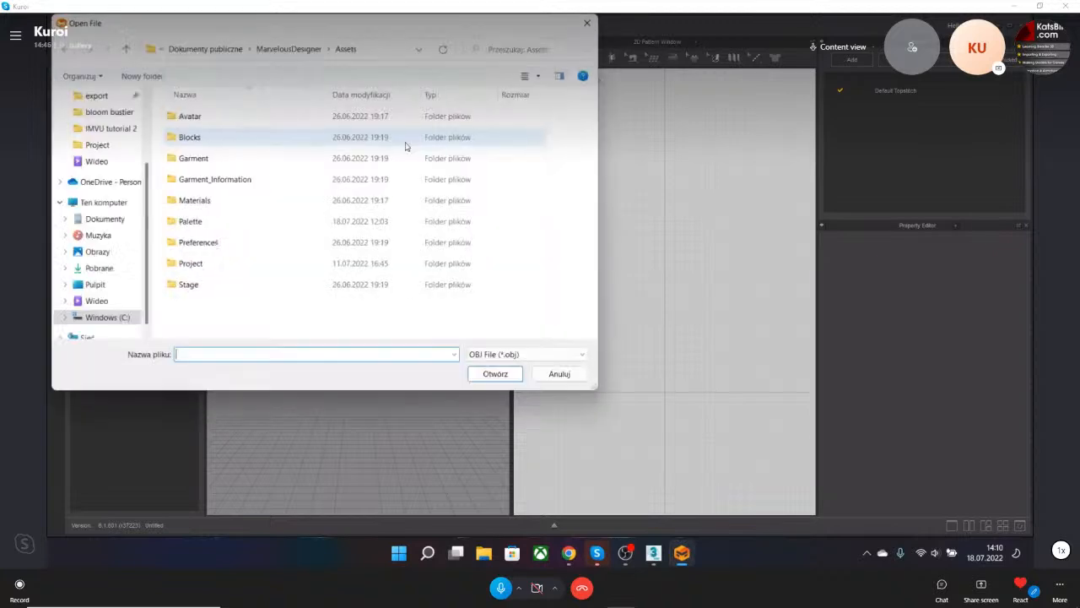
scroll(105, 160, "up", 1)
left_click(110, 145)
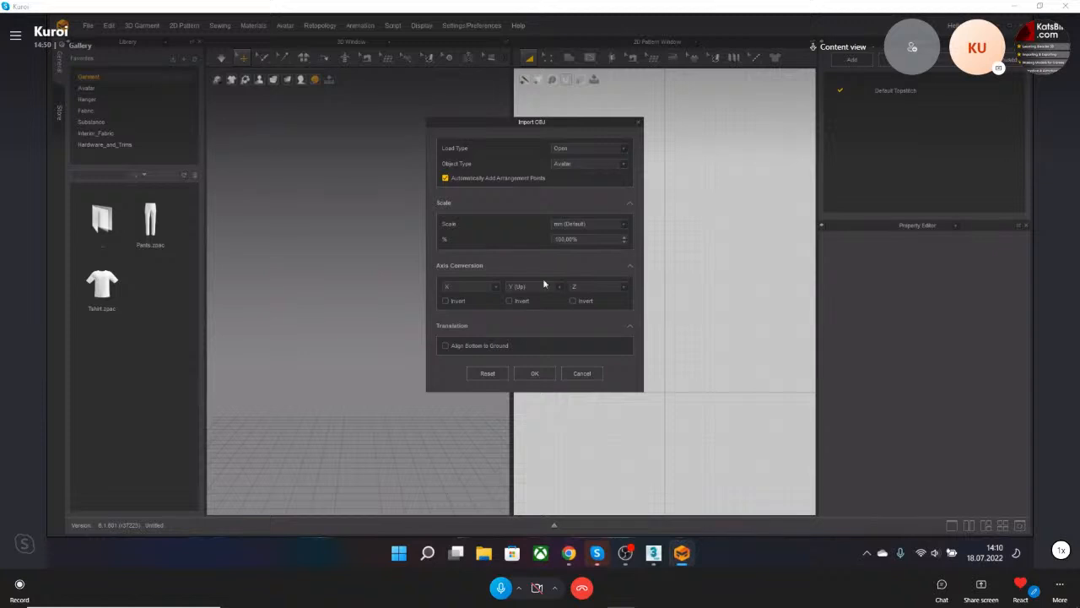
left_click(535, 373)
Examine the imported avatar from the front, both close up and at a distance.
scroll(362, 228, "up", 3)
scroll(363, 228, "down", 3)
scroll(363, 228, "up", 3)
scroll(363, 228, "up", 3)
scroll(365, 228, "down", 4)
mouse_move(365, 228)
right_mouse_down()
mouse_move(215, 232)
mouse_move(260, 237)
mouse_move(410, 326)
mouse_move(369, 207)
mouse_move(278, 210)
mouse_move(439, 245)
mouse_move(359, 230)
right_mouse_up()
scroll(377, 242, "up", 3)
scroll(376, 241, "up", 2)
scroll(396, 241, "down", 3)
scroll(358, 230, "down", 1)
scroll(369, 236, "up", 5)
middle_click_drag(405, 241, 412, 336)
scroll(412, 336, "down", 4)
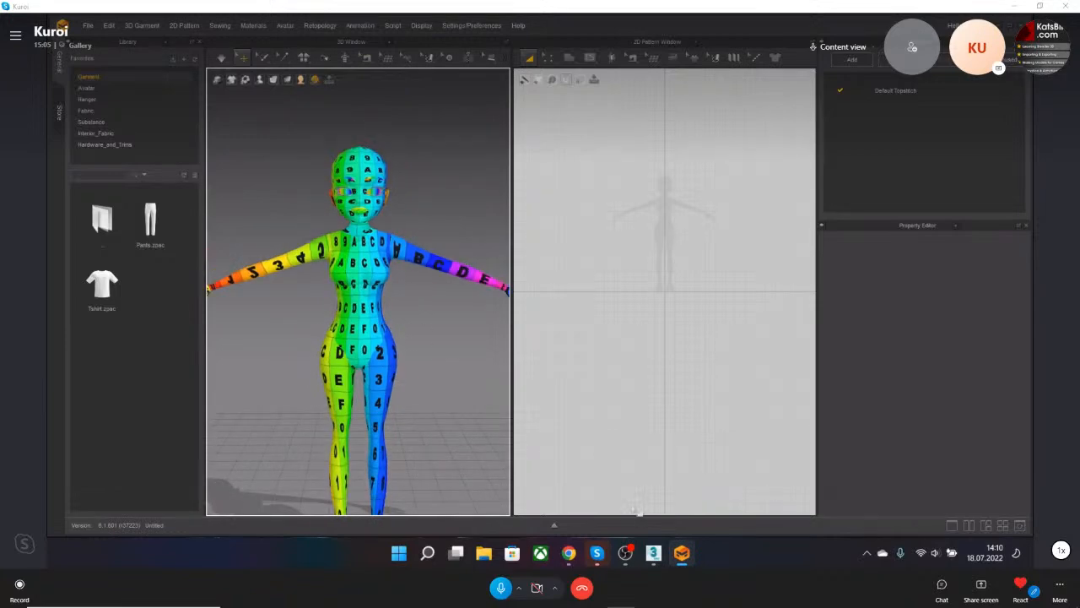
left_click(653, 554)
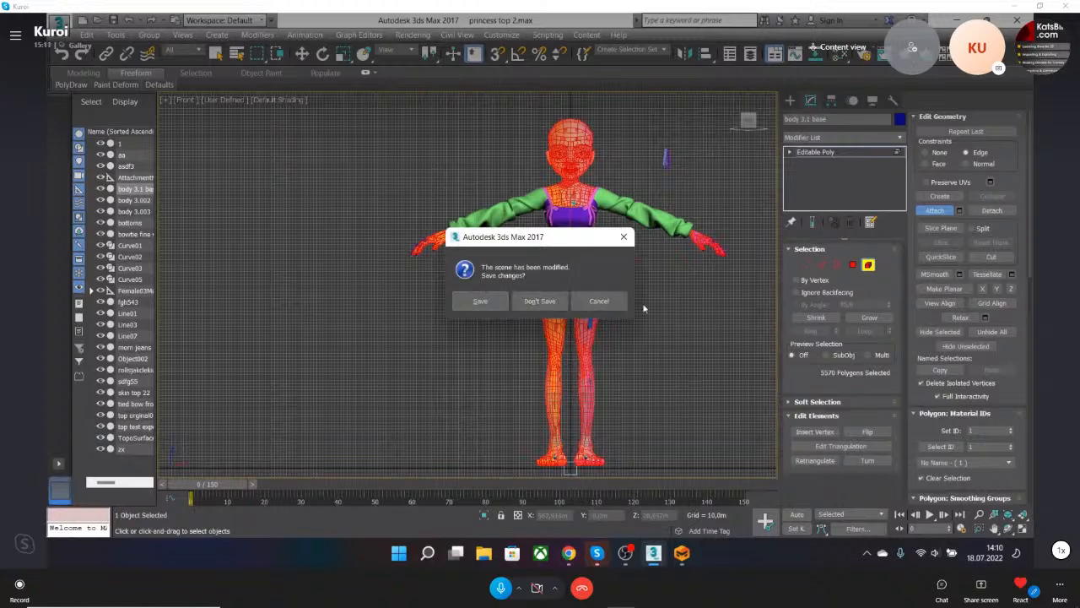
left_click(623, 236)
left_click(682, 553)
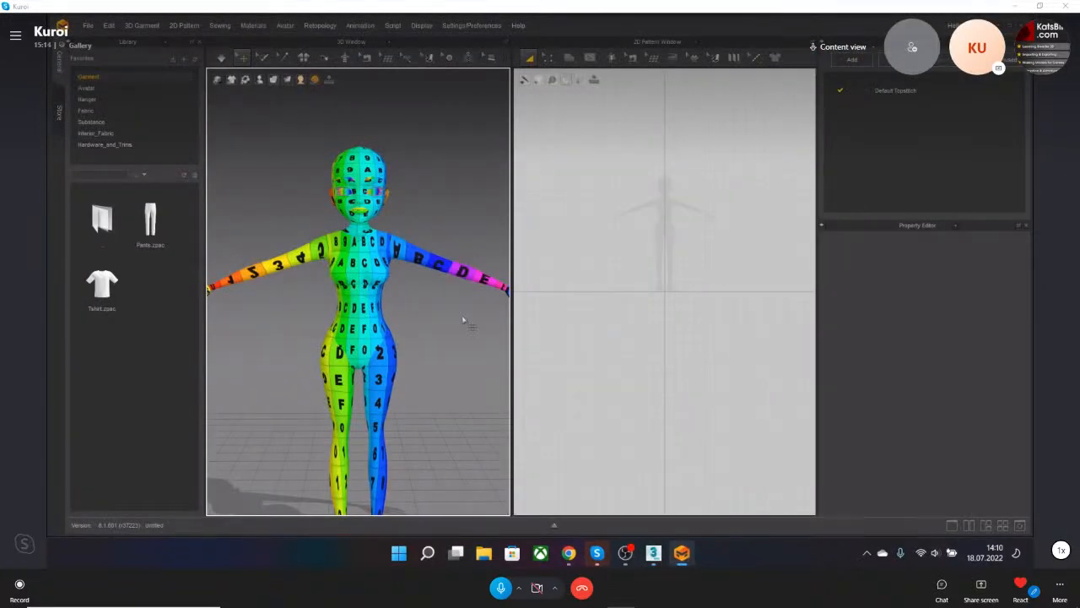
Inspect the avatar's whole figure down to the feet, from an angled side view and from the front.
scroll(422, 357, "up", 4)
scroll(389, 359, "down", 5)
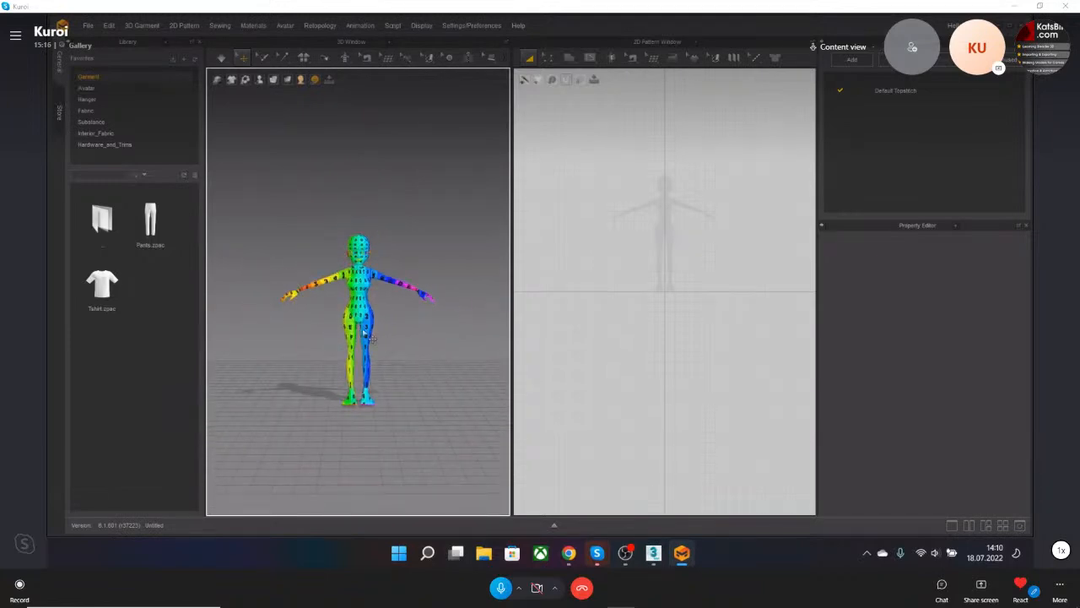
scroll(376, 346, "up", 4)
scroll(409, 363, "up", 3)
right_click_drag(432, 331, 391, 326)
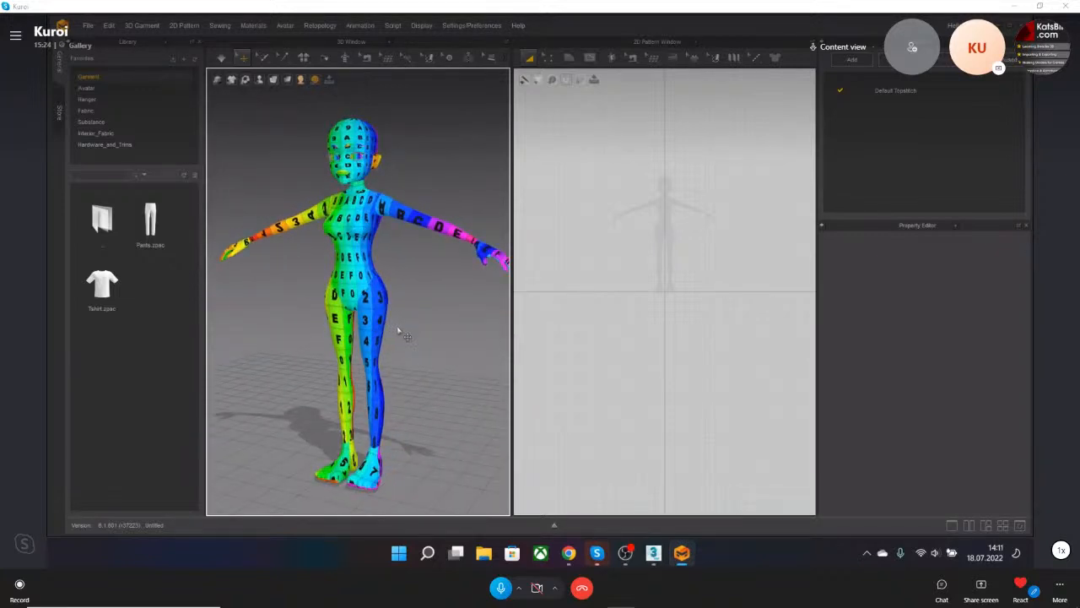
scroll(422, 341, "down", 2)
right_click_drag(400, 326, 440, 327)
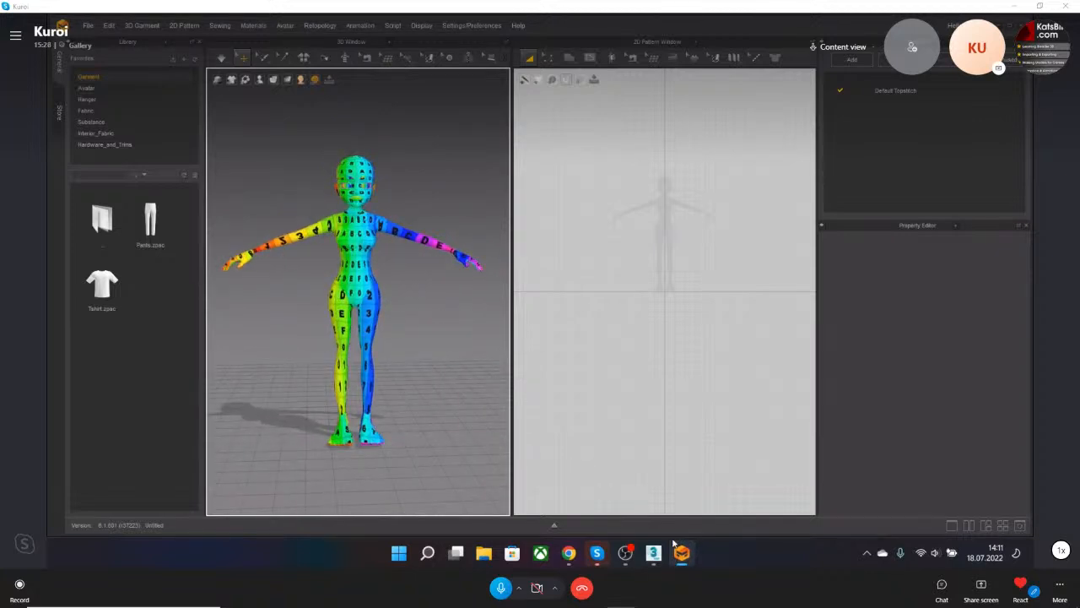
mouse_move(666, 552)
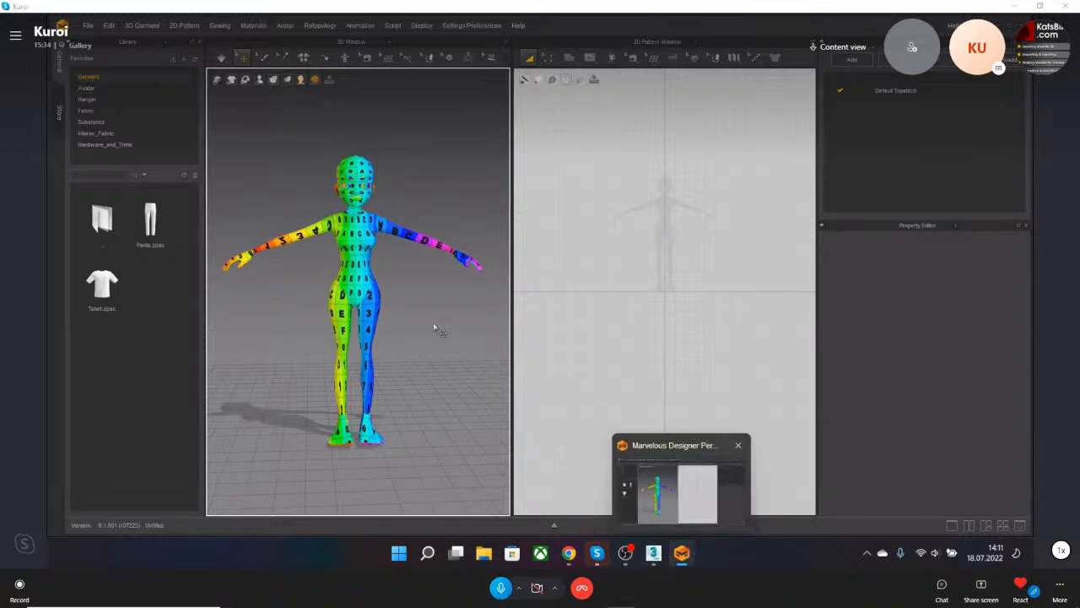
left_click(655, 557)
left_click(684, 555)
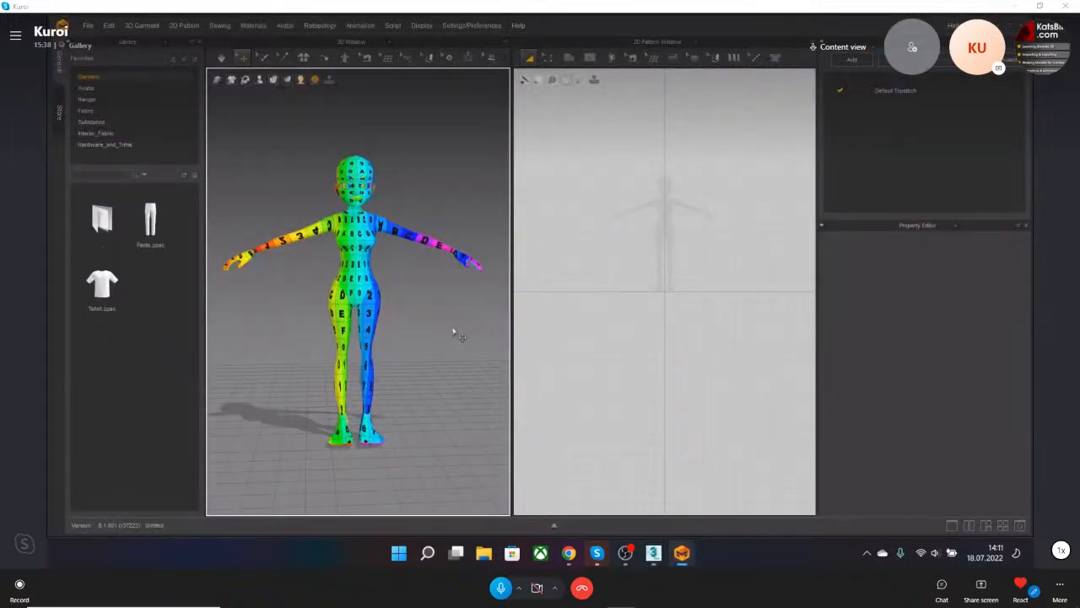
Select the avatar body in Marvelous Designer and compare it with the attached body mesh in the 3ds Max front view.
left_click(332, 279)
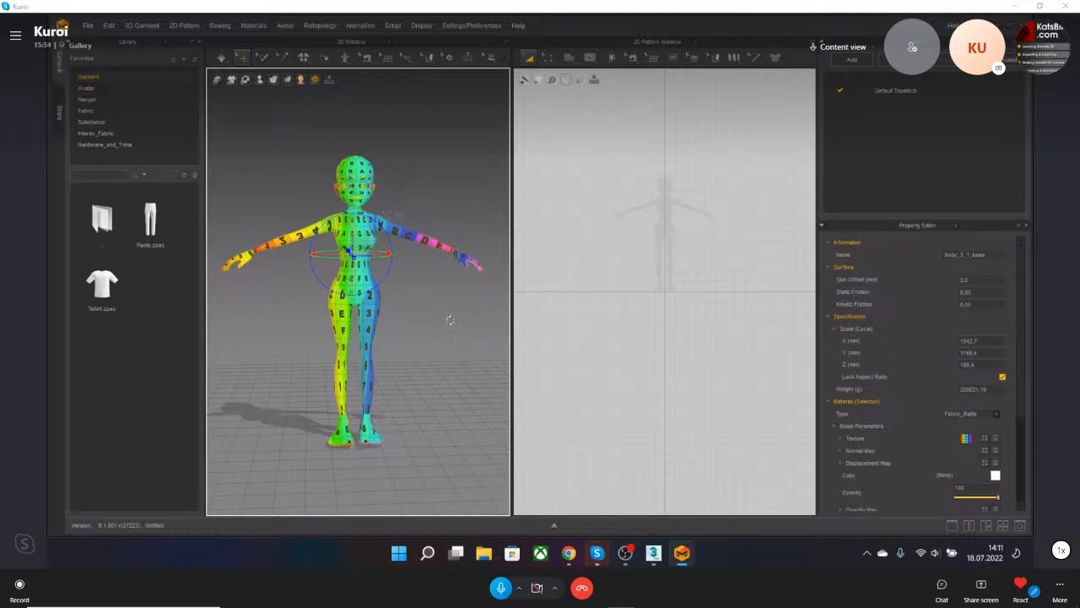
right_click_drag(448, 308, 457, 270)
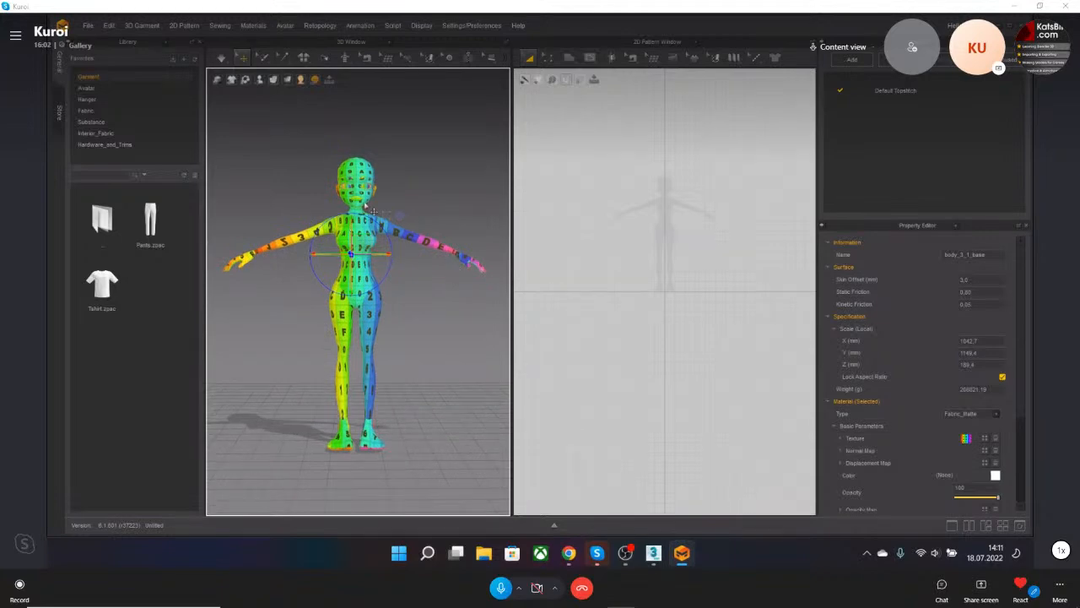
left_click(655, 557)
middle_click_drag(632, 302, 522, 301)
scroll(517, 287, "up", 1)
scroll(511, 268, "down", 3)
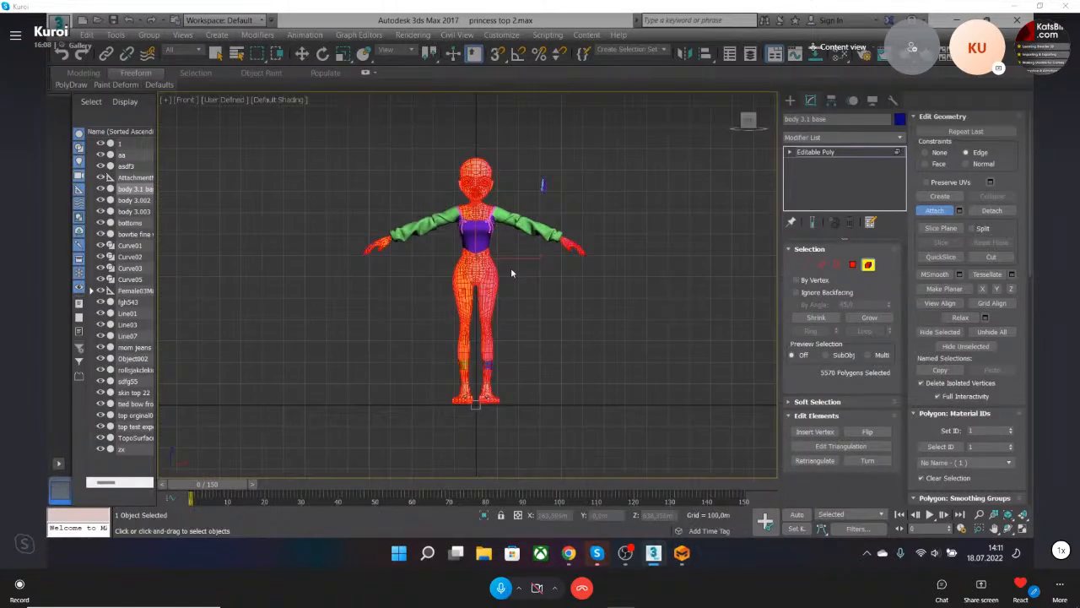
scroll(504, 262, "up", 5)
middle_click_drag(499, 254, 534, 314)
scroll(533, 314, "down", 3)
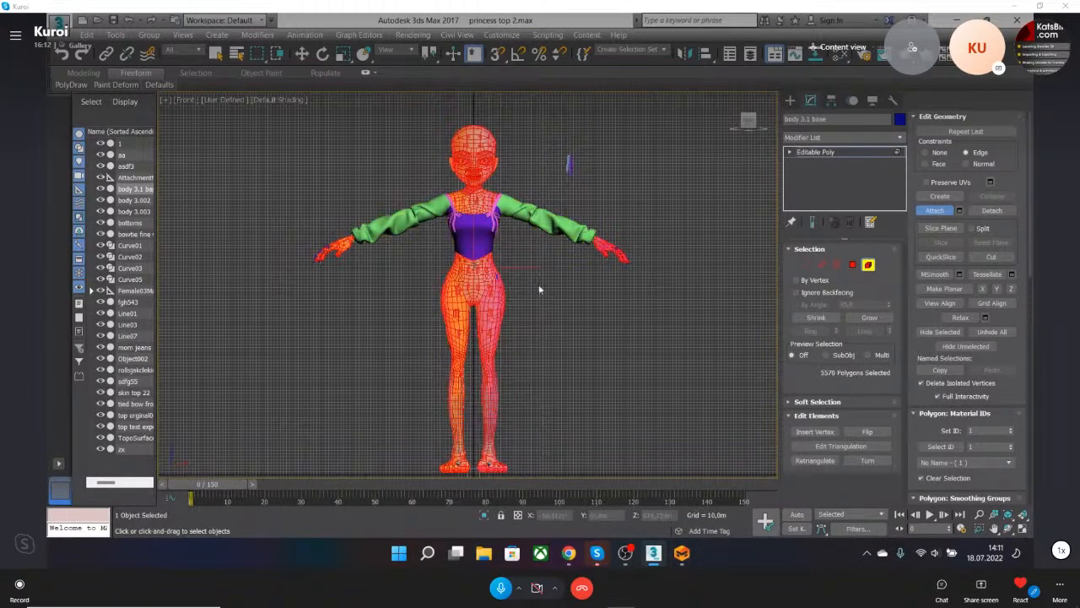
left_click(681, 558)
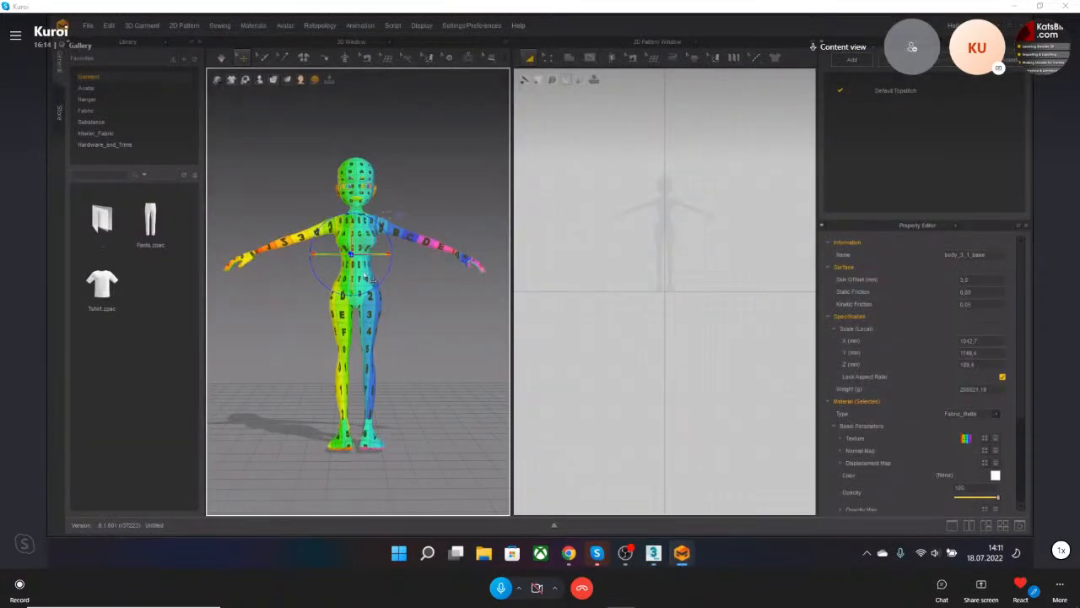
right_click_drag(383, 281, 353, 281)
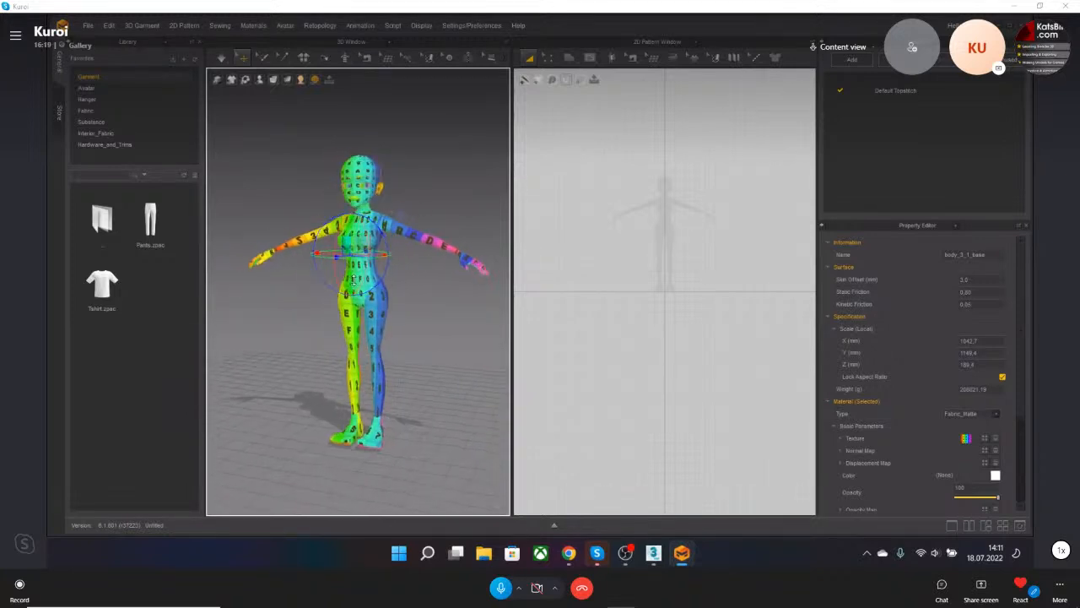
Close 3ds Max without saving the scene changes, and return to a close front view of the avatar in Marvelous Designer.
left_click(657, 560)
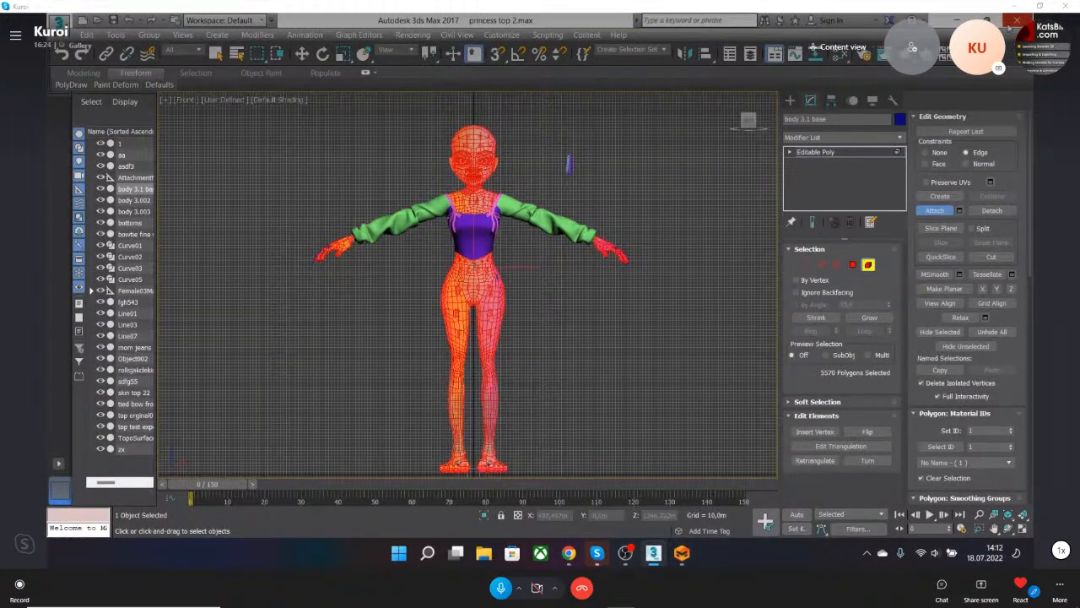
left_click(534, 302)
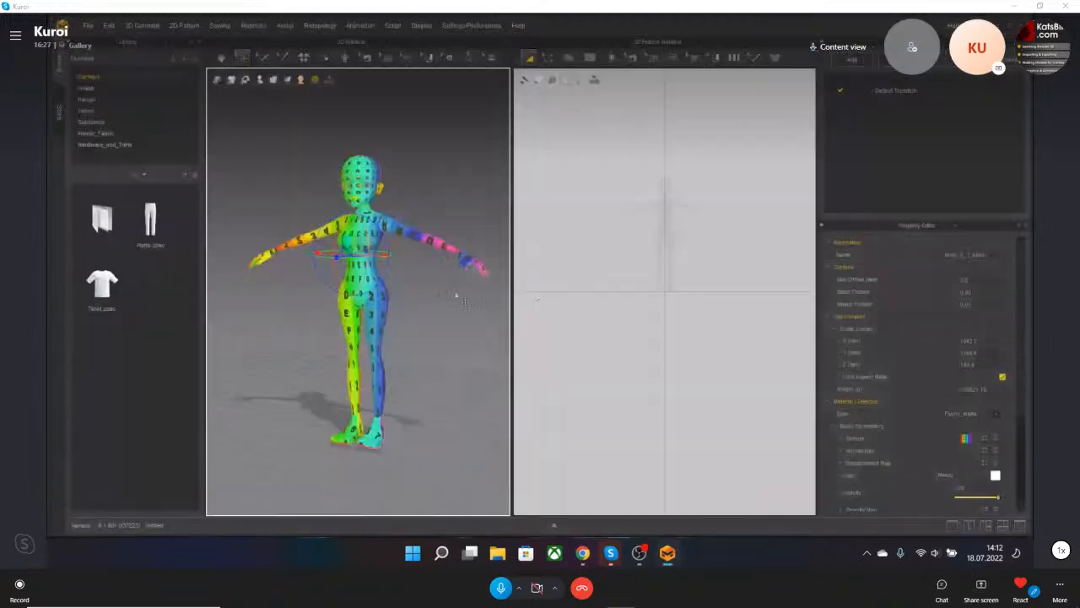
middle_click_drag(405, 292, 437, 330)
scroll(400, 344, "down", 2)
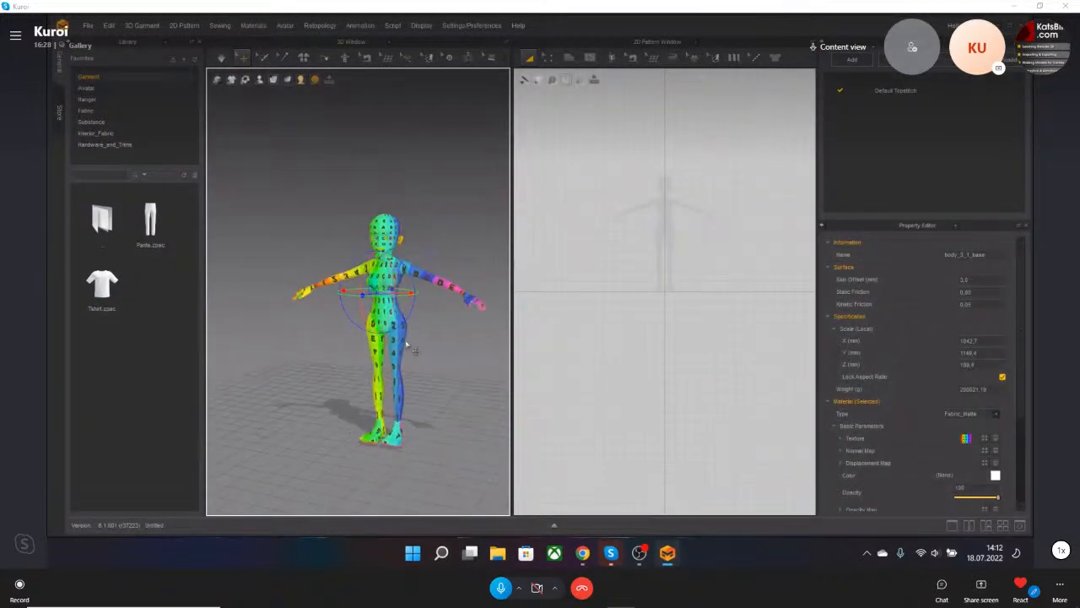
scroll(415, 341, "up", 8)
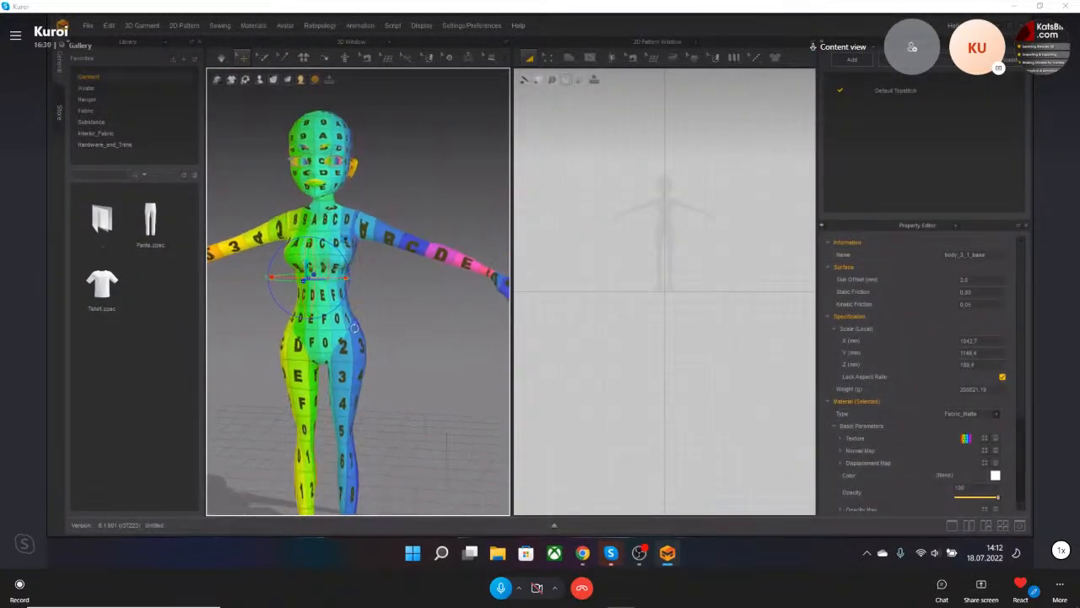
middle_click_drag(363, 337, 398, 336)
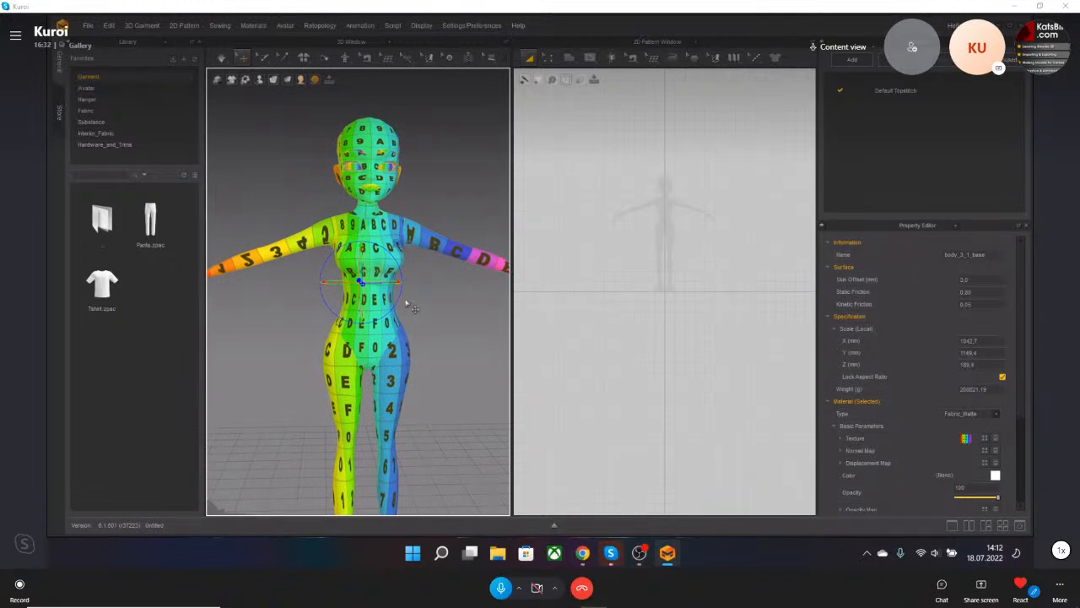
mouse_move(425, 252)
right_mouse_down()
mouse_move(412, 235)
mouse_move(416, 256)
right_mouse_up()
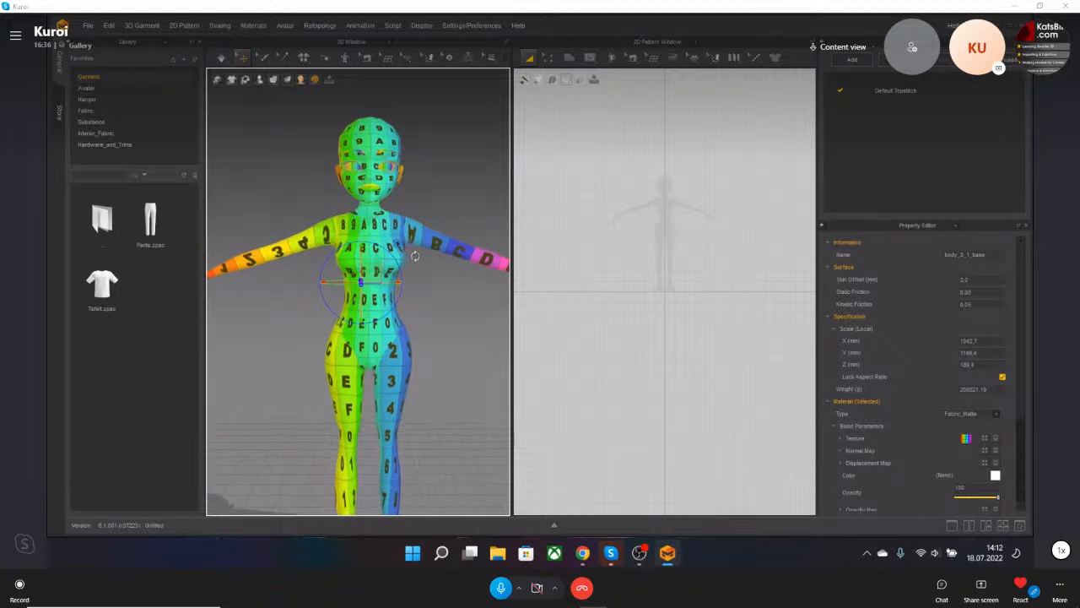
Show the arrangement points around the avatar in the 3D view, and hide them again.
left_click(260, 80)
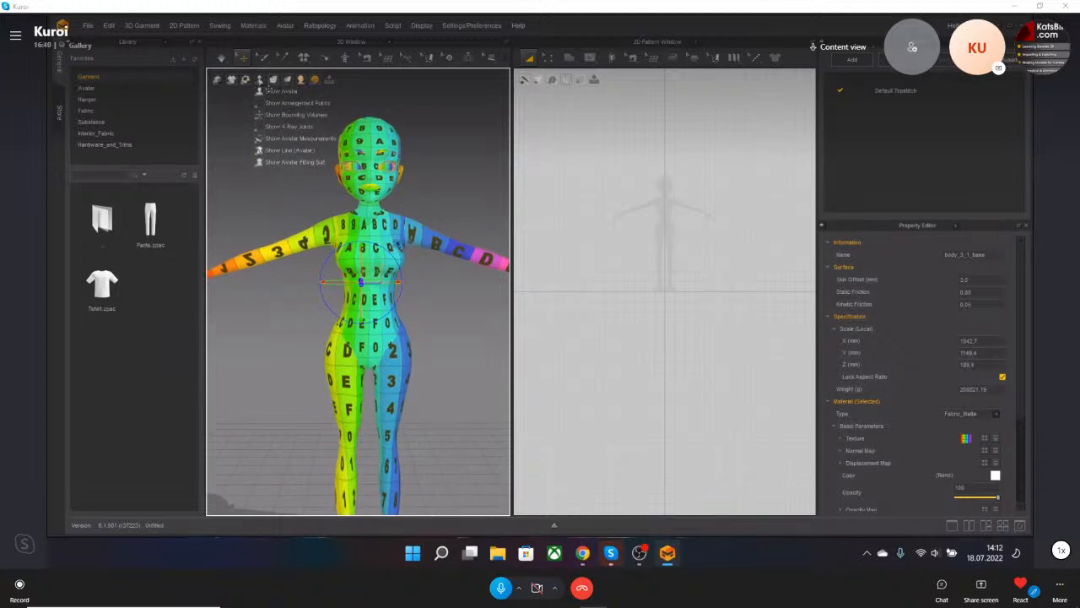
left_click(262, 103)
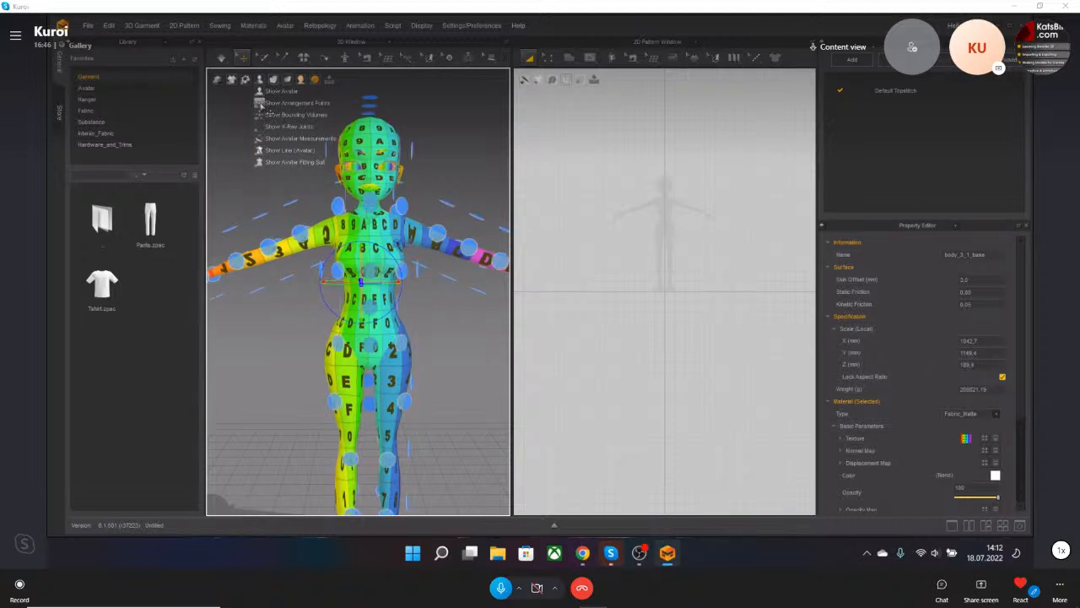
left_click(261, 105)
right_click_drag(251, 258, 316, 262)
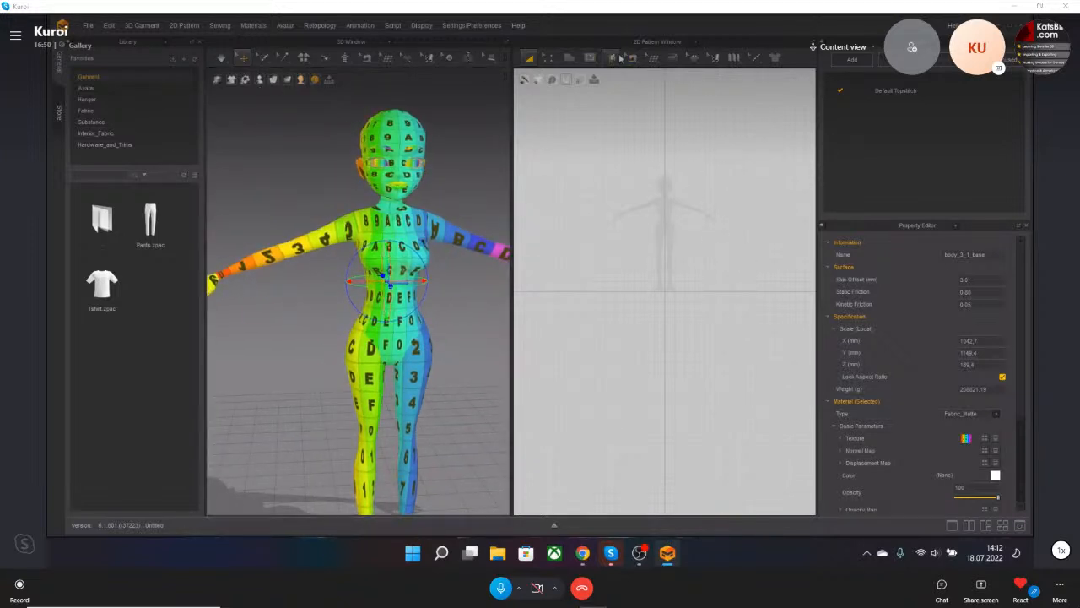
Draw a tall, narrow rectangular pattern over the arm of the avatar's silhouette in the 2D view, and apply Remeshing to it.
mouse_move(570, 59)
left_click(575, 81)
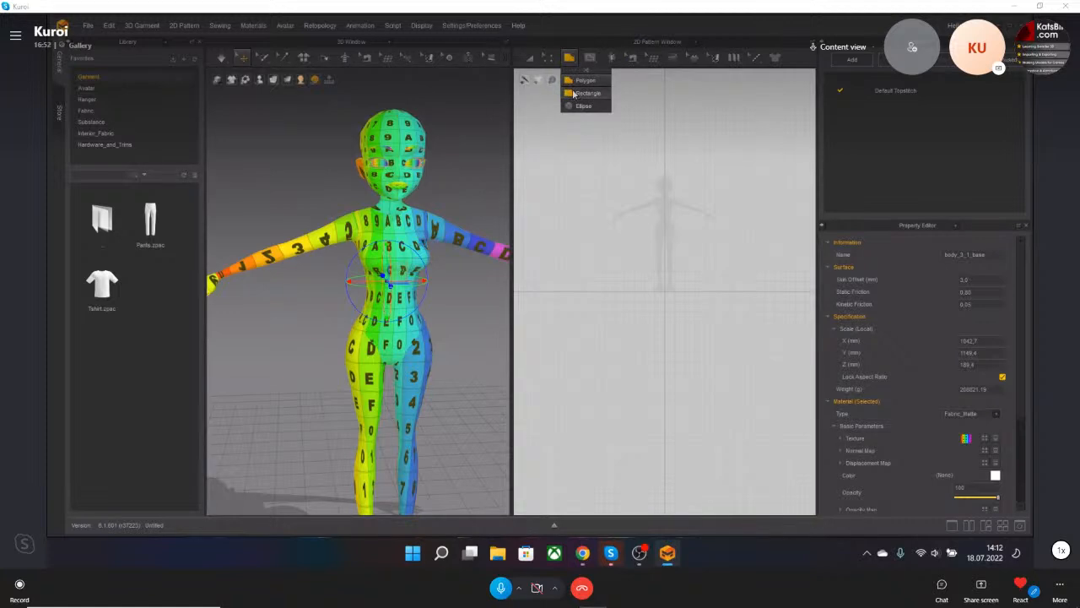
left_click(589, 92)
left_click_drag(632, 200, 652, 242)
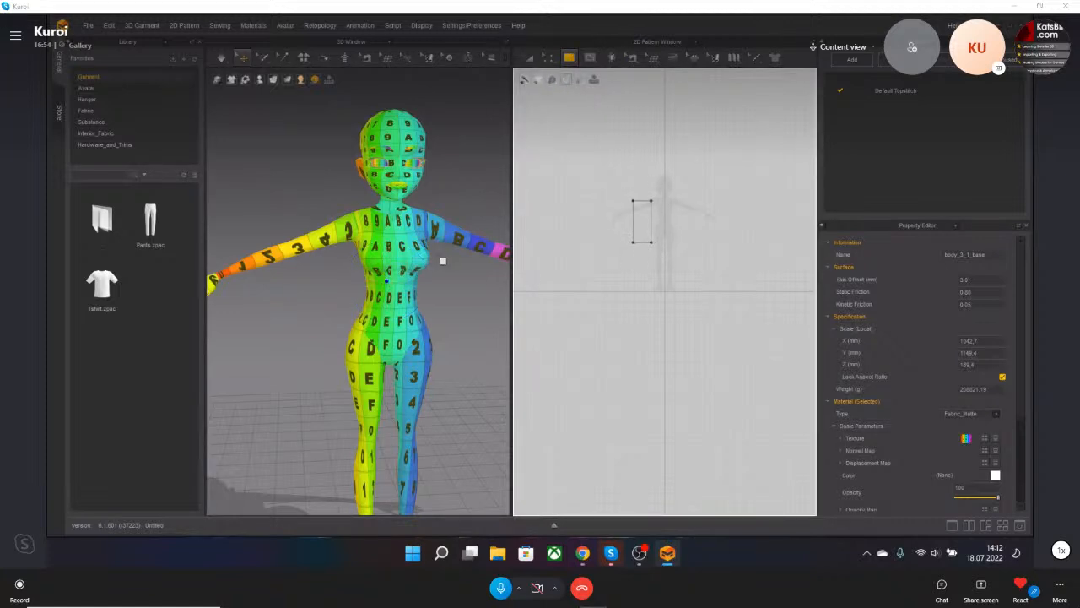
right_click(304, 270)
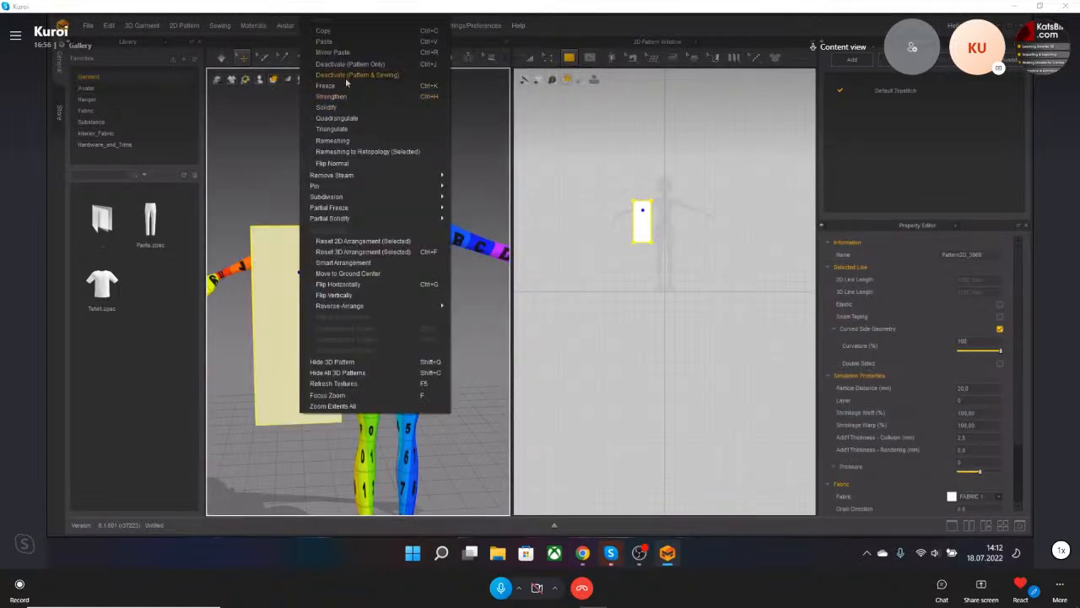
left_click(345, 141)
Make the rectangular pattern shorter and narrower by moving its lower edge up and its right edge inward.
mouse_move(358, 253)
right_mouse_down()
mouse_move(371, 256)
mouse_move(333, 240)
mouse_move(344, 253)
right_mouse_up()
left_click(548, 58)
left_click(563, 80)
left_click_drag(650, 248, 645, 220)
right_click_drag(317, 260, 345, 251)
left_click_drag(642, 221, 647, 221)
middle_click_drag(335, 254, 400, 244)
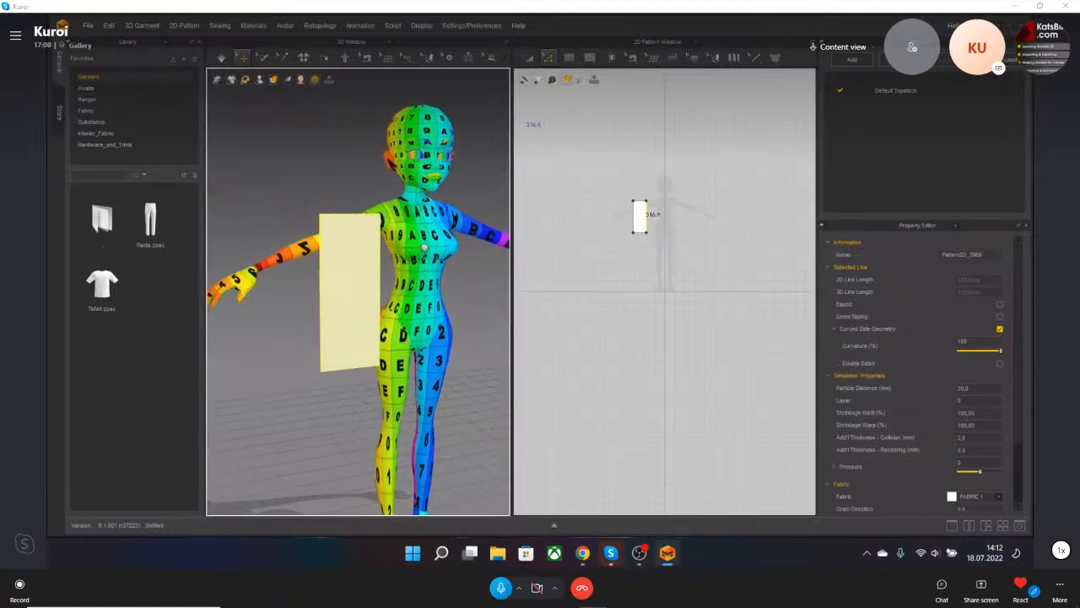
right_click_drag(405, 242, 396, 247)
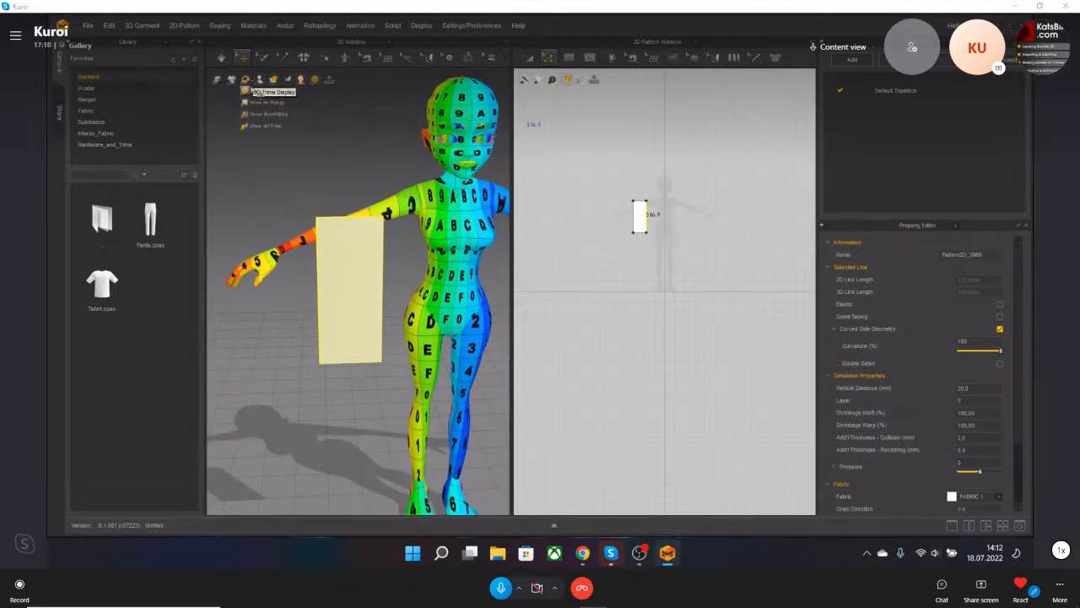
Turn on the avatar's arrangement points and place the rectangular pattern on a point above the right arm.
mouse_move(260, 81)
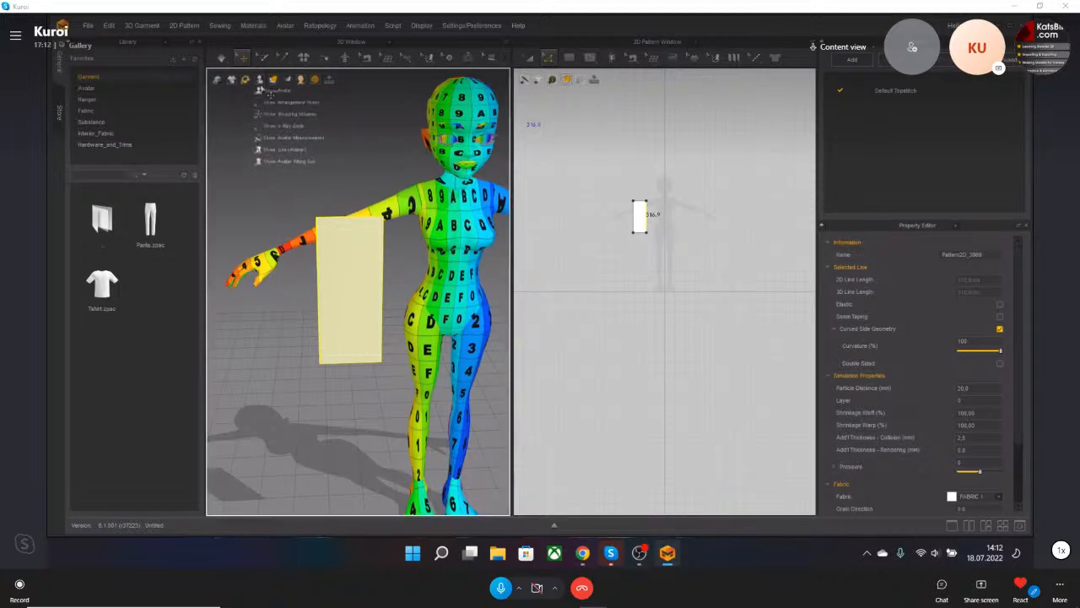
left_click(261, 104)
left_click(355, 263)
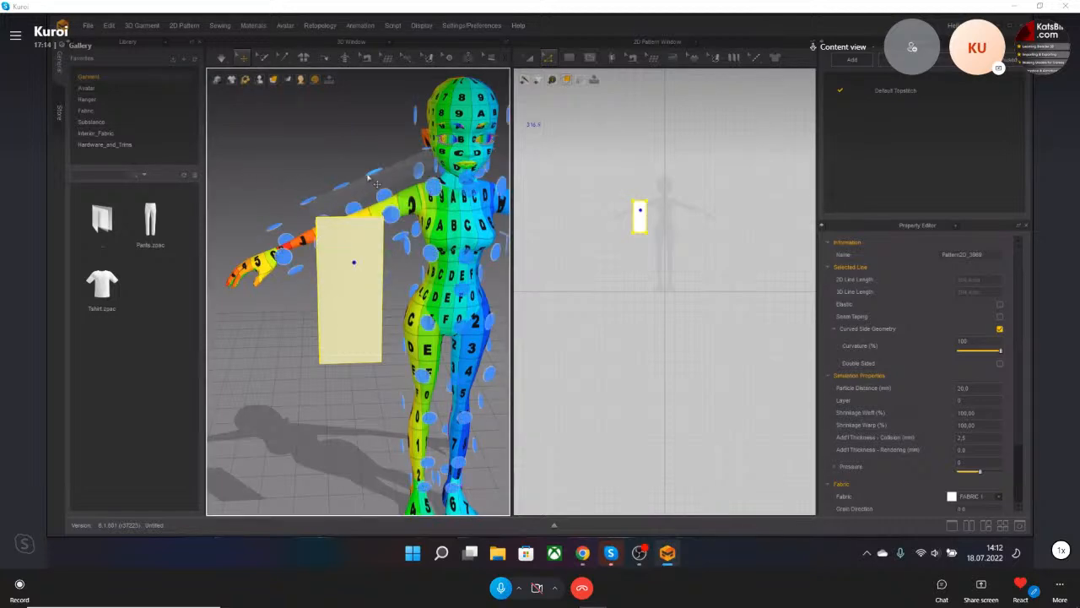
left_click(376, 173)
mouse_move(380, 186)
right_mouse_down()
mouse_move(419, 180)
mouse_move(384, 184)
right_mouse_up()
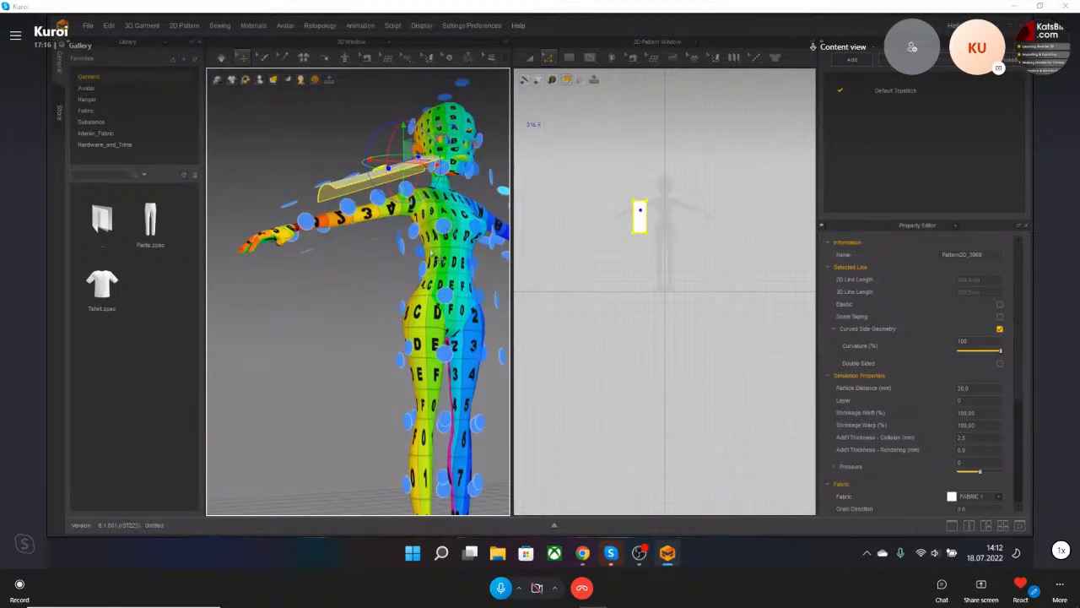
Rearrange the rectangular pattern onto the arrangement point on top of the avatar's head.
left_click(418, 274)
right_click_drag(417, 275, 336, 199)
middle_click_drag(441, 117, 408, 172)
left_click(424, 135)
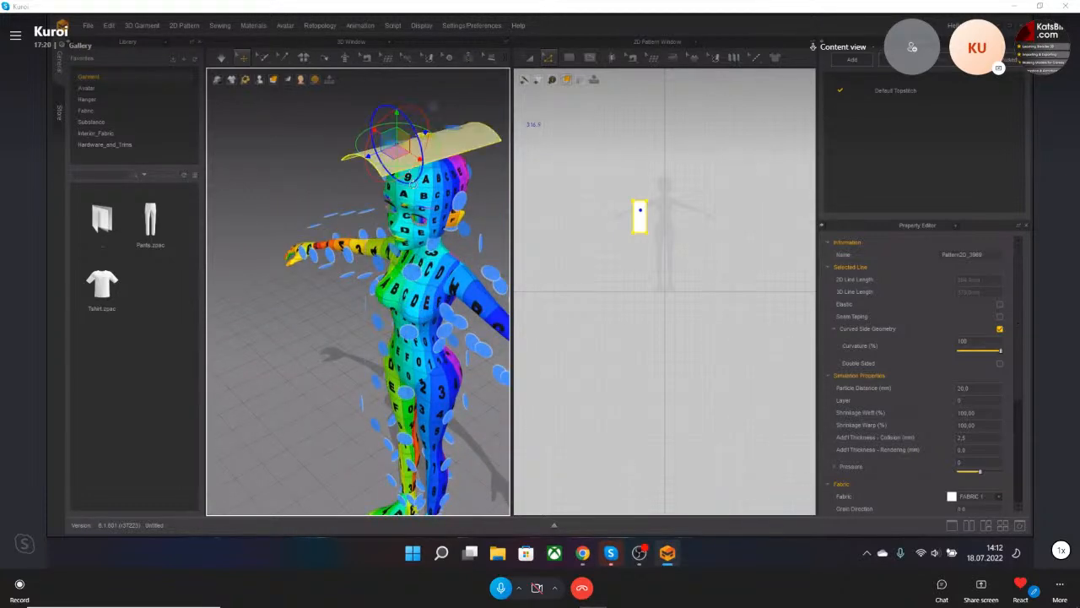
right_click_drag(396, 181, 434, 258)
middle_click_drag(444, 288, 387, 232)
right_click_drag(283, 232, 351, 237)
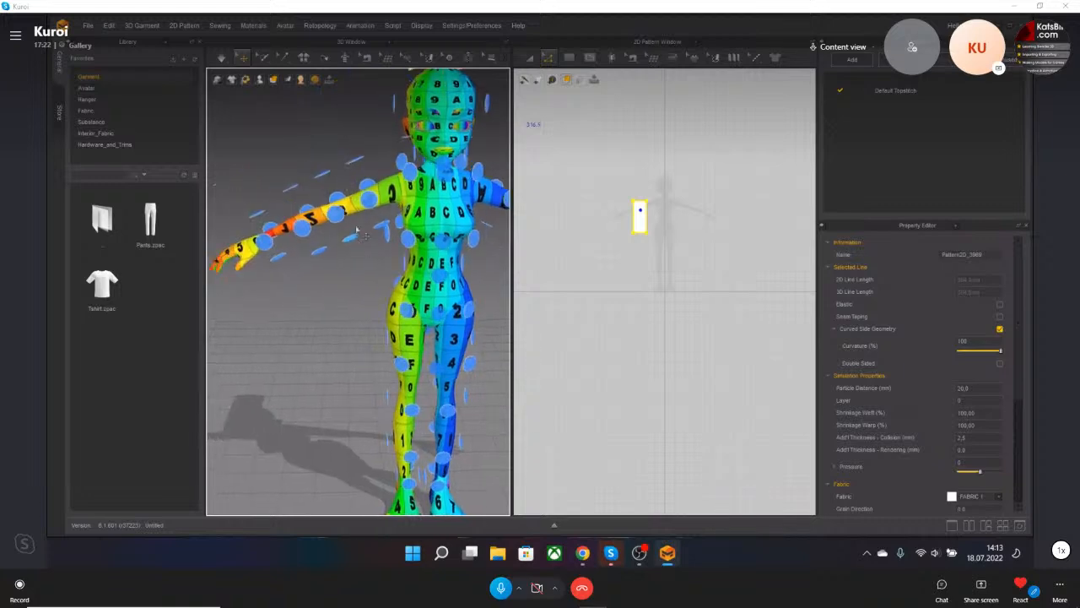
Place the rectangular pattern on a point above the right arm again, and try the point at the front of the waist.
left_click(362, 166)
right_click_drag(334, 169, 340, 208)
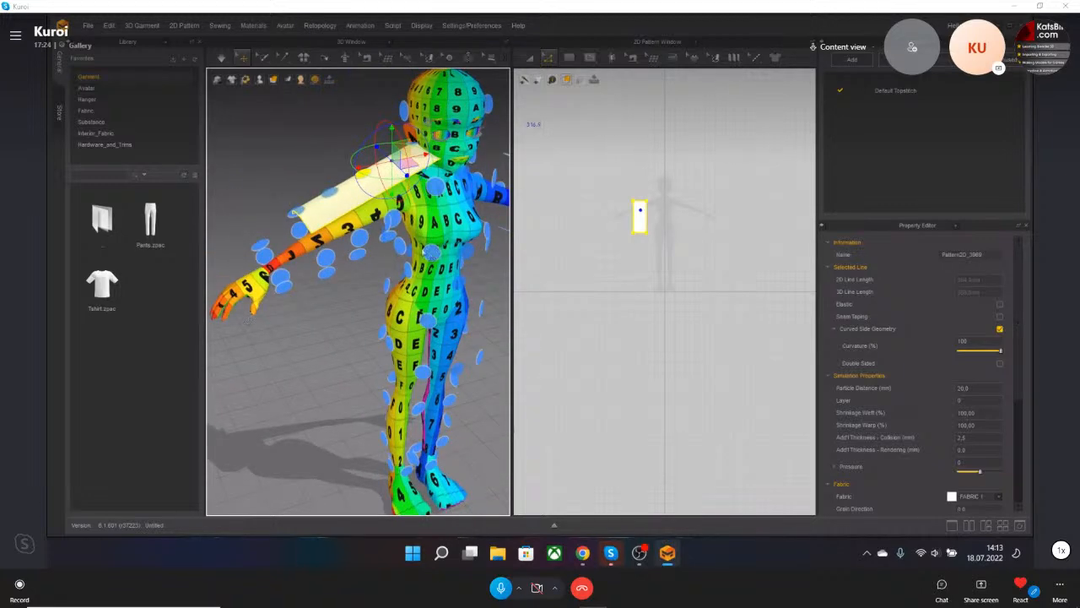
right_click_drag(437, 323, 395, 301)
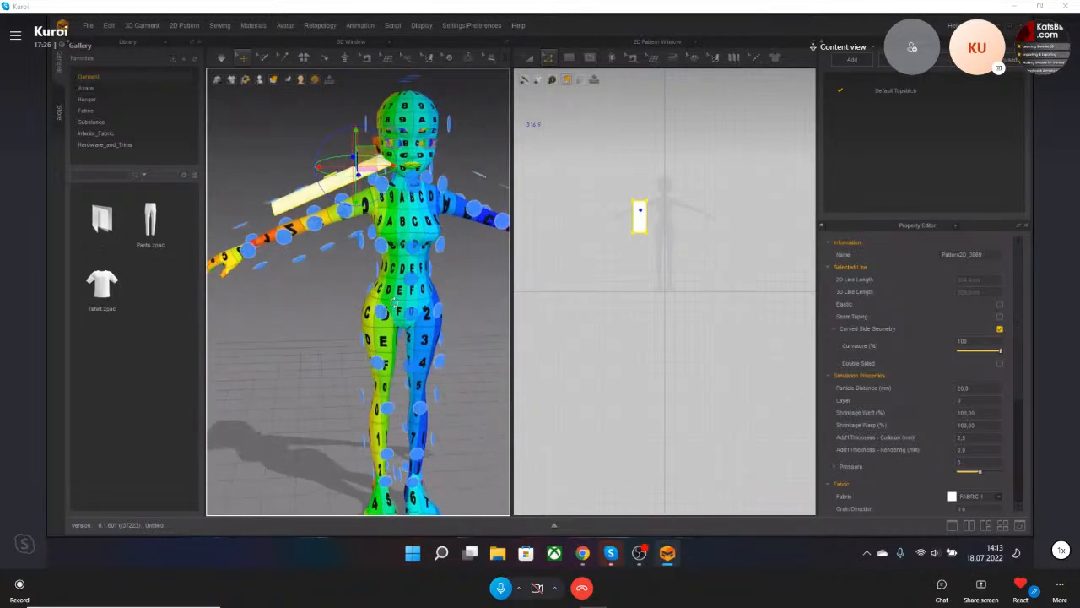
left_click(412, 278)
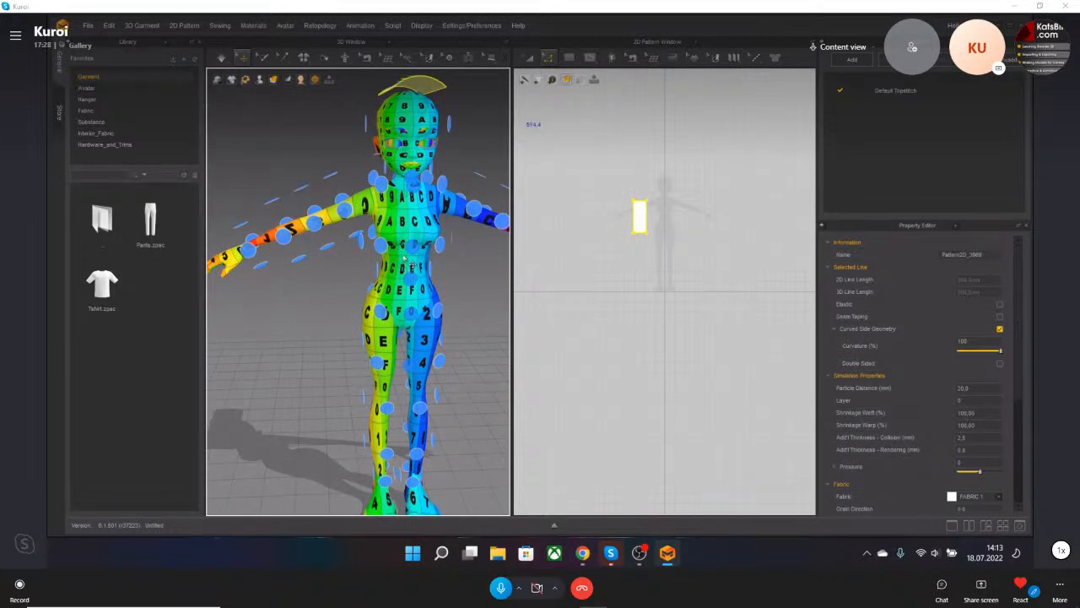
Undo the last pattern placement and delete the rectangular pattern from the 2D view.
key("ctrl+z")
left_click(529, 58)
left_click(639, 207)
key("Delete")
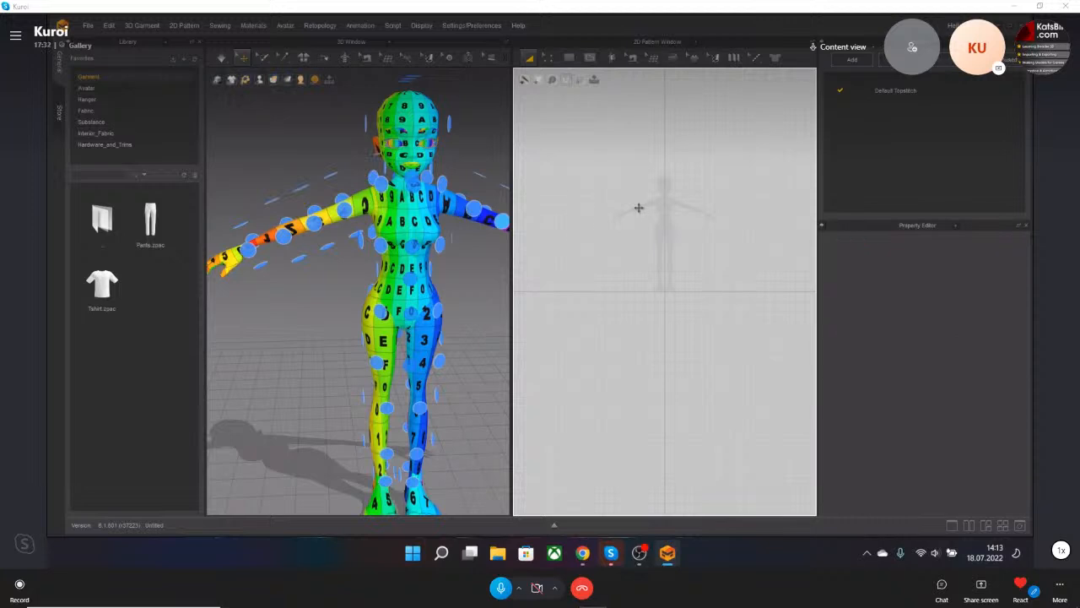
right_click_drag(413, 243, 389, 231)
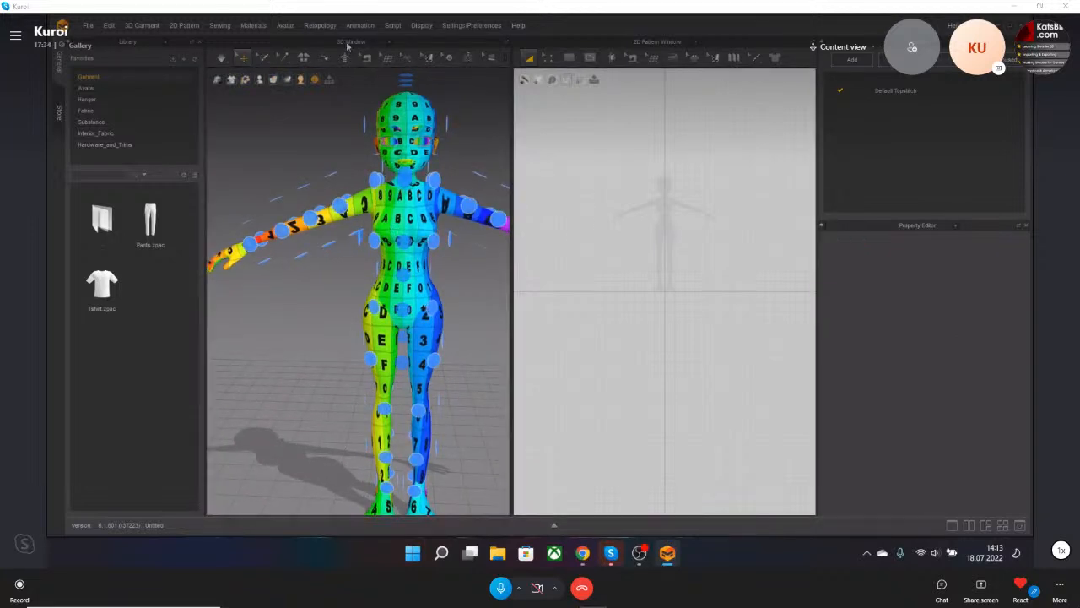
Open the Avatar Editor's Arrangement settings and place the editor beside the avatar so the bounding volumes can be seen.
left_click(282, 27)
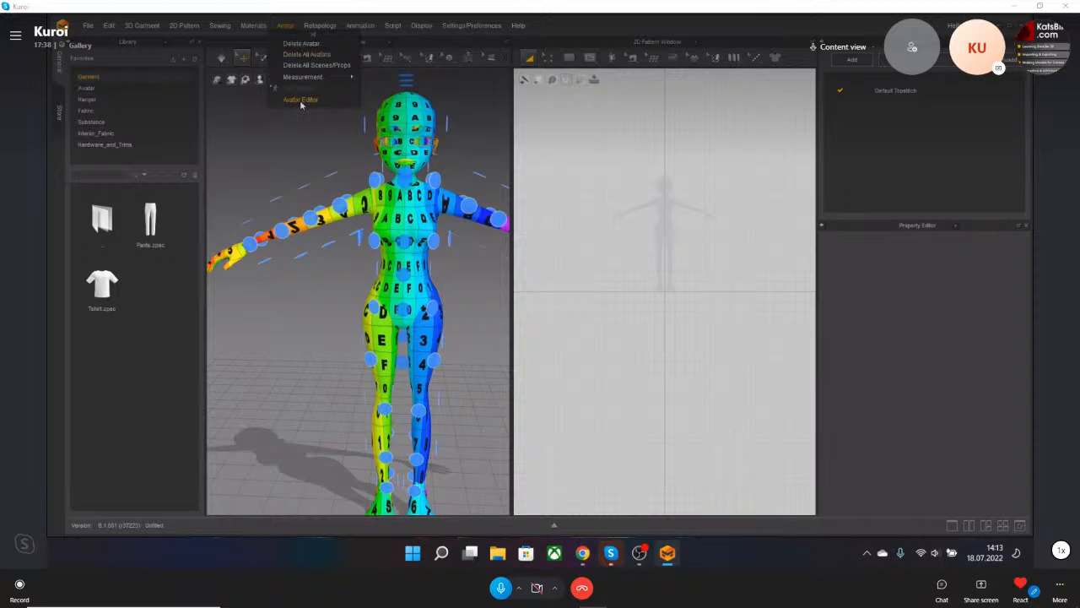
left_click(299, 100)
left_click_drag(537, 86, 711, 98)
left_click(646, 115)
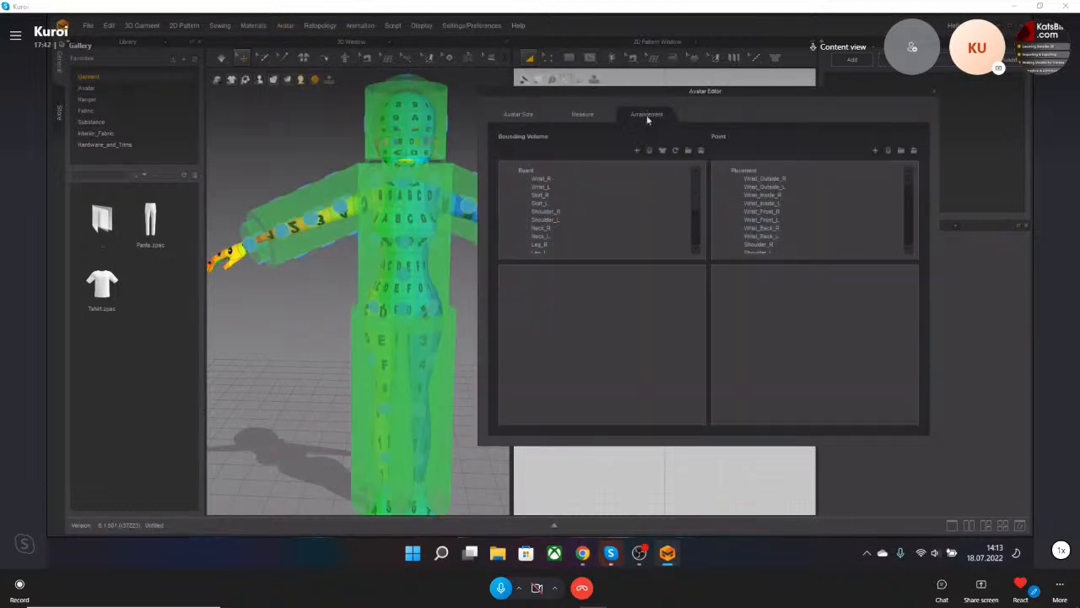
right_click_drag(327, 211, 368, 232)
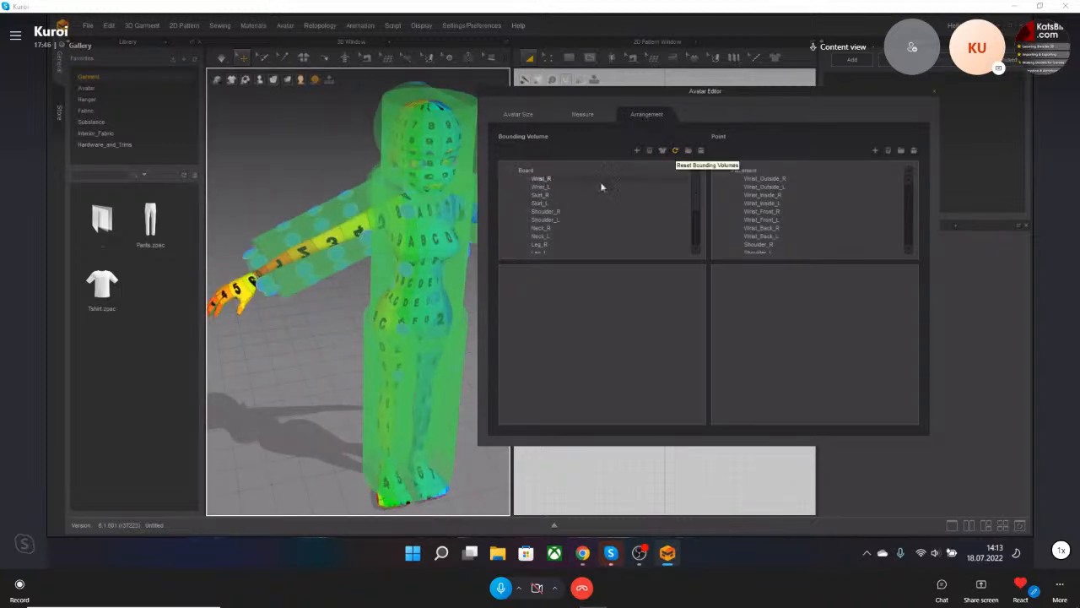
Select all bounding volumes from Wrist_R to Ankle_L and delete them.
left_click(541, 178)
scroll(602, 214, "down", 3)
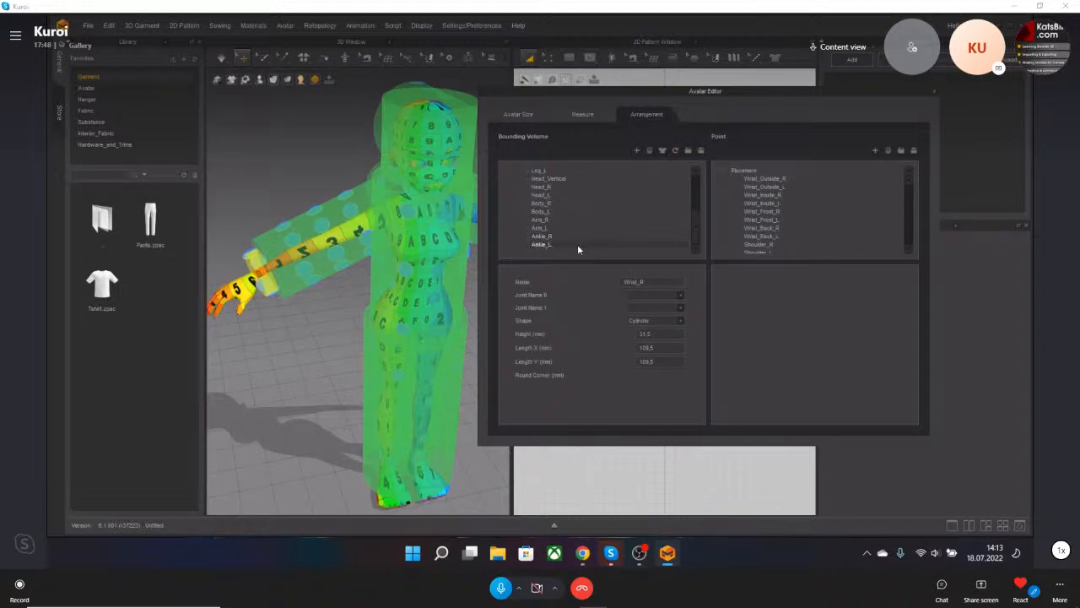
left_click(578, 246, "shift")
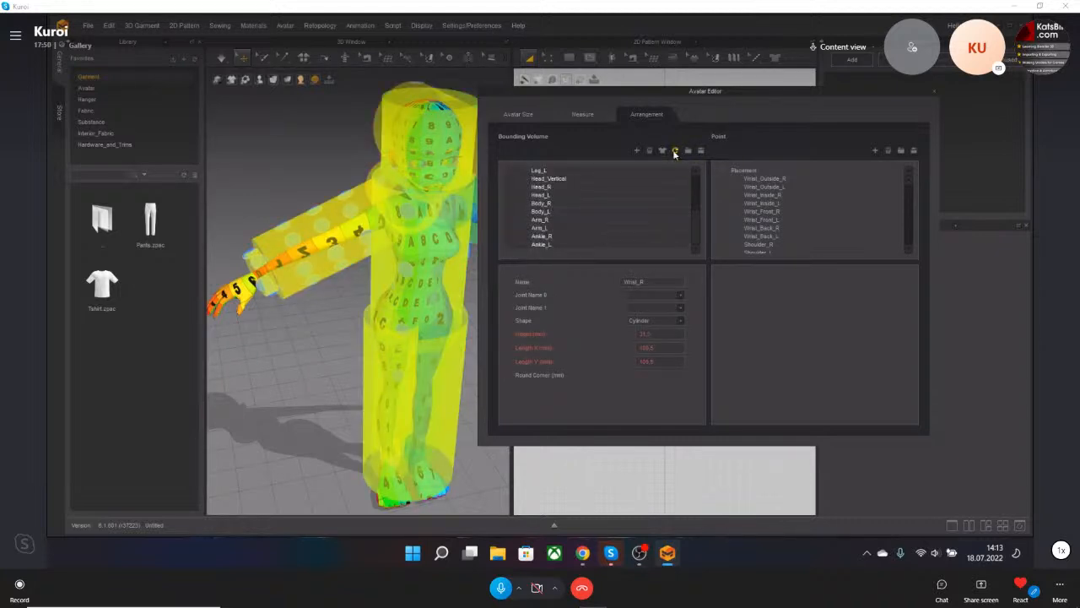
left_click(649, 151)
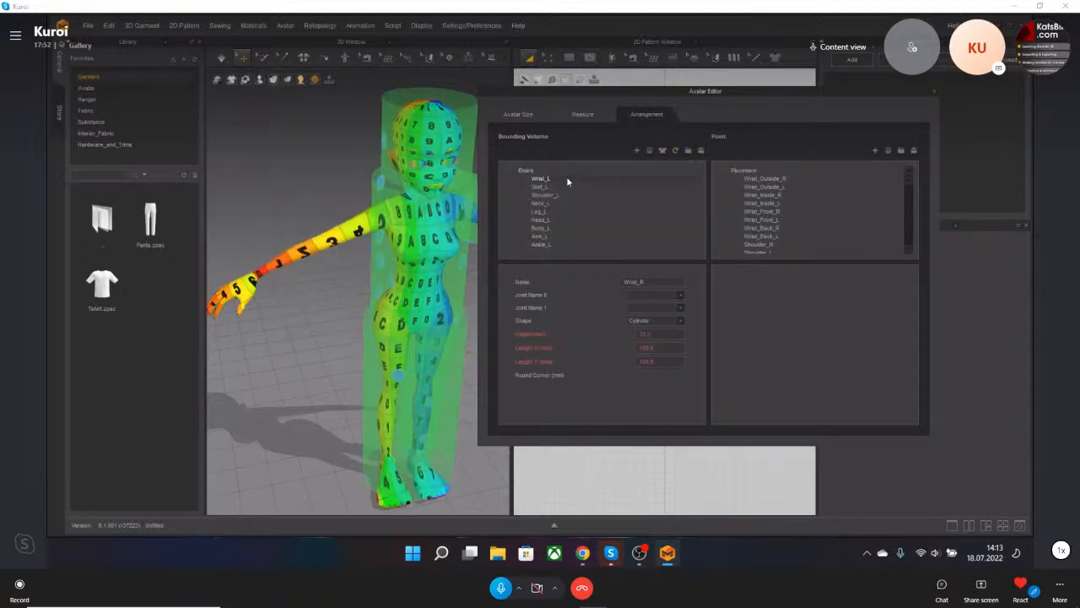
Delete the remaining left-side bounding volumes, from Wrist_L through Ankle_L, to leave the avatar without any.
left_click(638, 151)
left_click(649, 151)
left_click(649, 150)
left_click(599, 180)
left_click(567, 228, "shift")
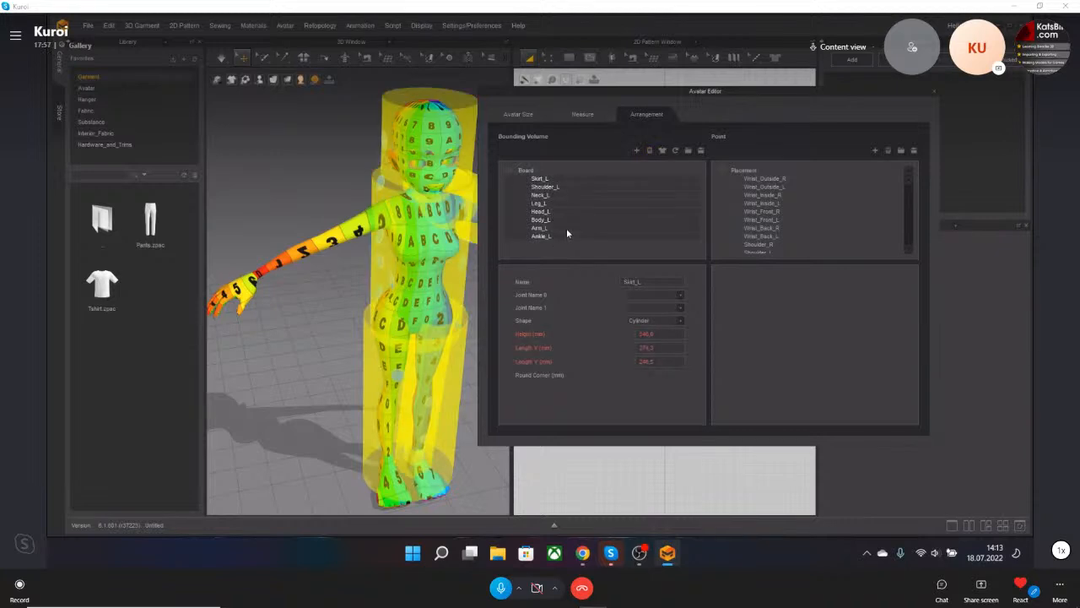
left_click(649, 150)
right_click_drag(401, 209, 382, 193)
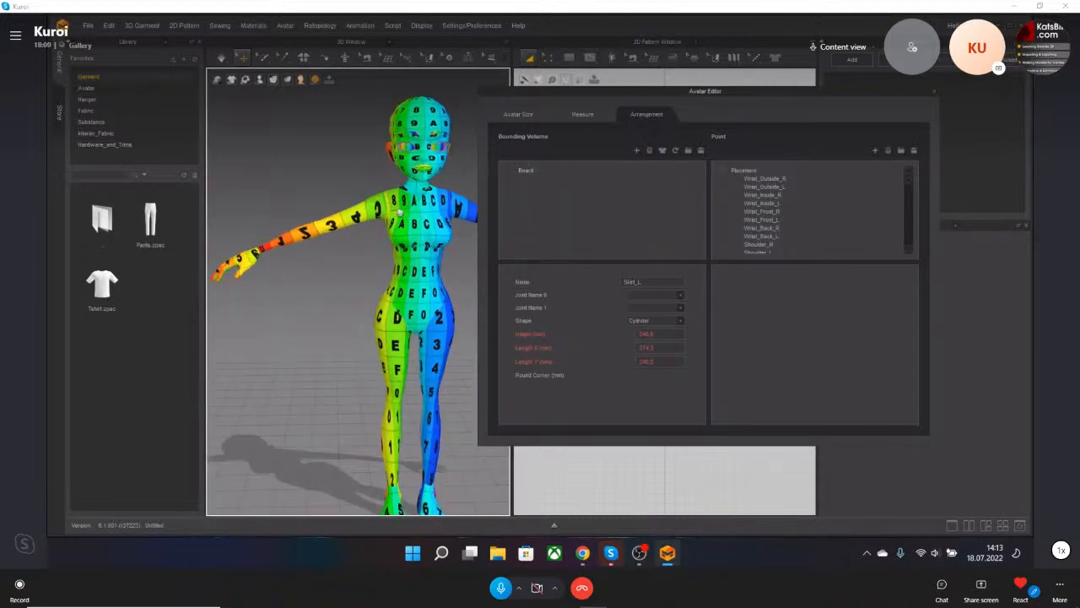
middle_click_drag(396, 211, 358, 225)
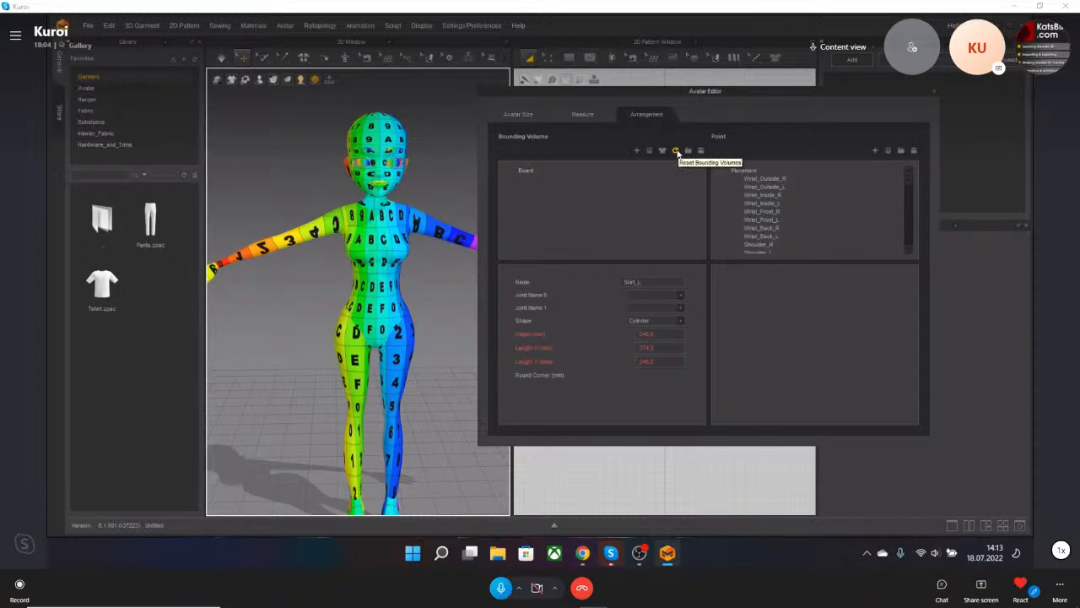
Reset the bounding volumes to restore the default set, and check how they fit around the avatar's right arm.
left_click(675, 150)
right_click_drag(321, 243, 286, 199)
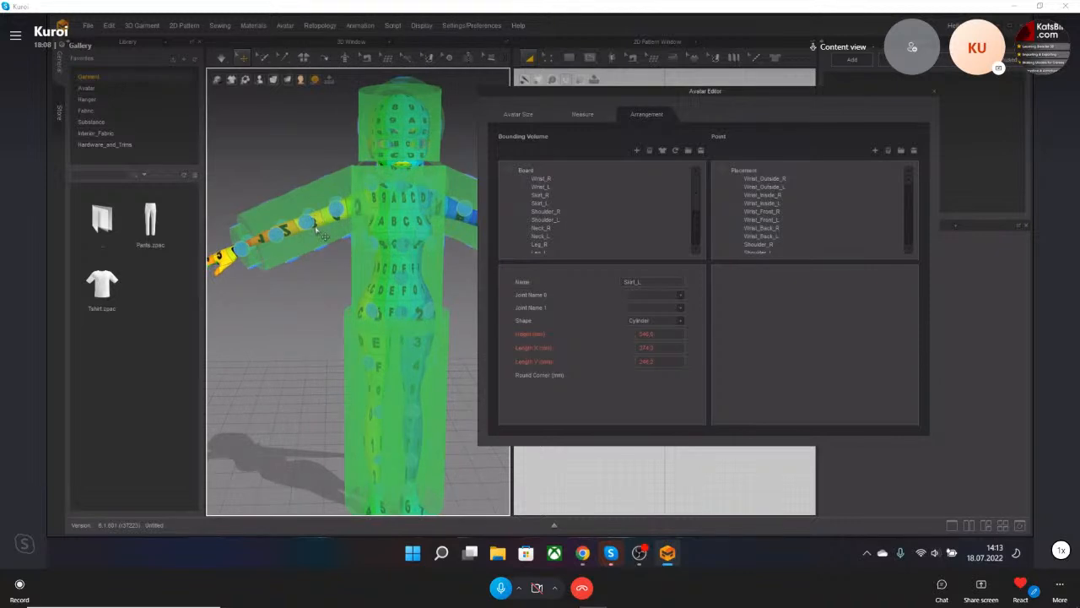
right_click_drag(286, 278, 311, 265)
scroll(367, 290, "up", 3)
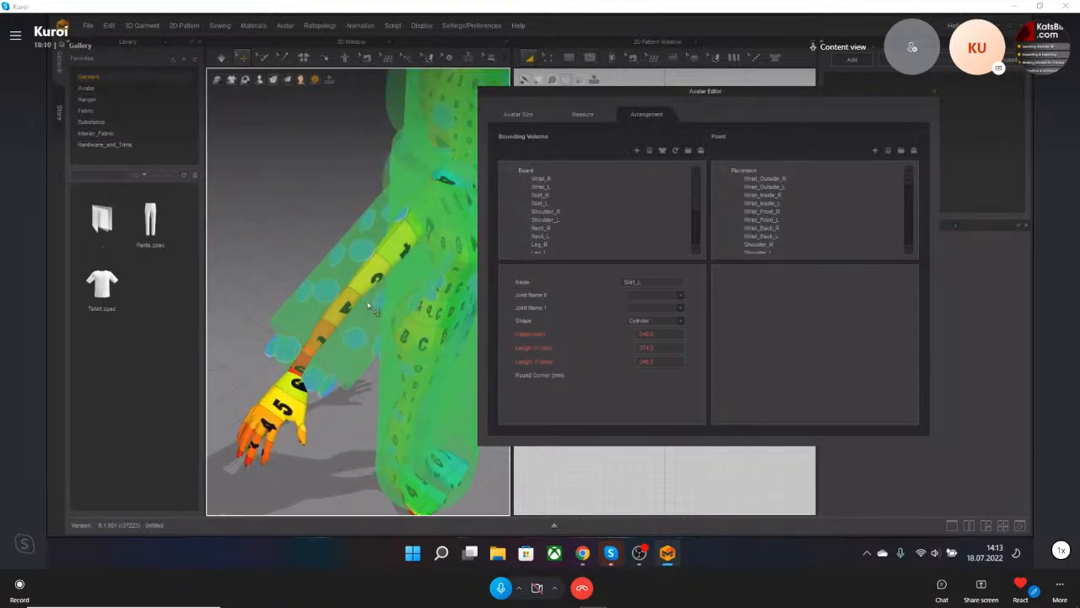
Examine individual bounding volumes by selecting Wrist_L, Skirt_R, Arm_R and Head_Vertical one after another.
left_click(541, 186)
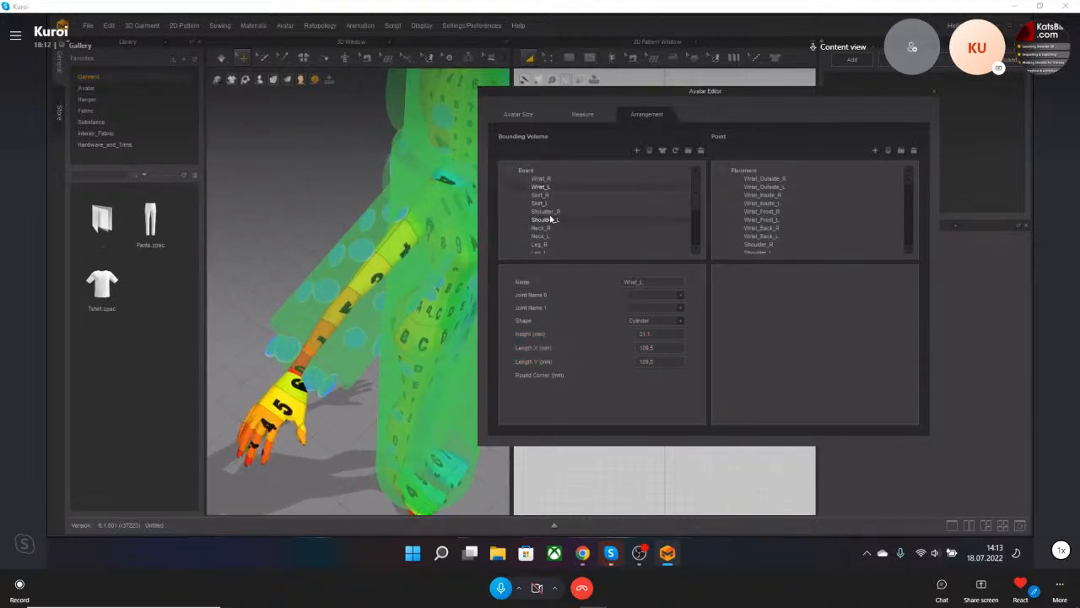
left_click(541, 194)
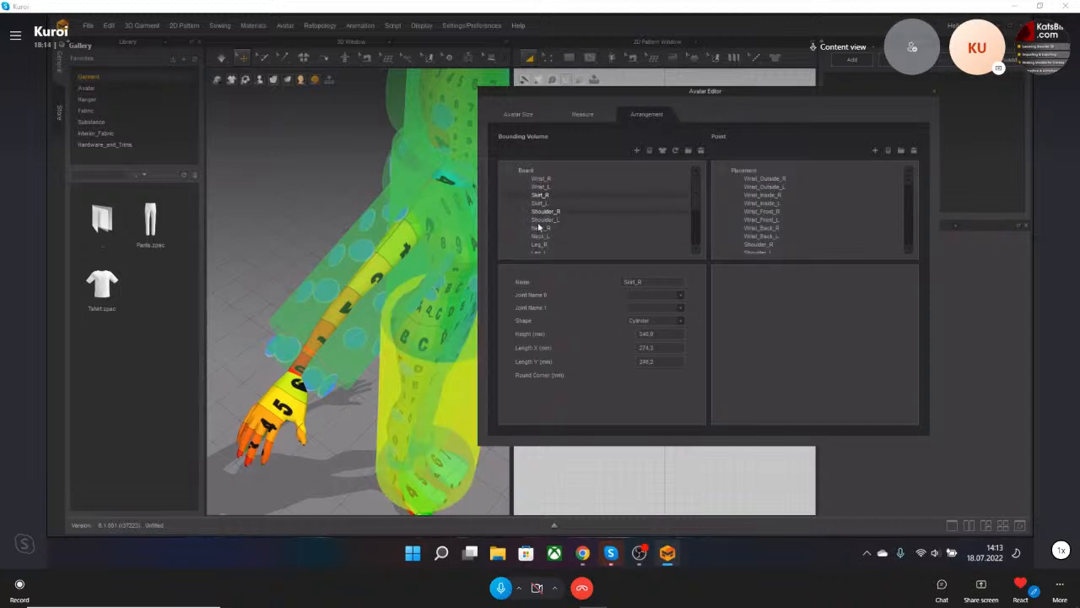
key("2")
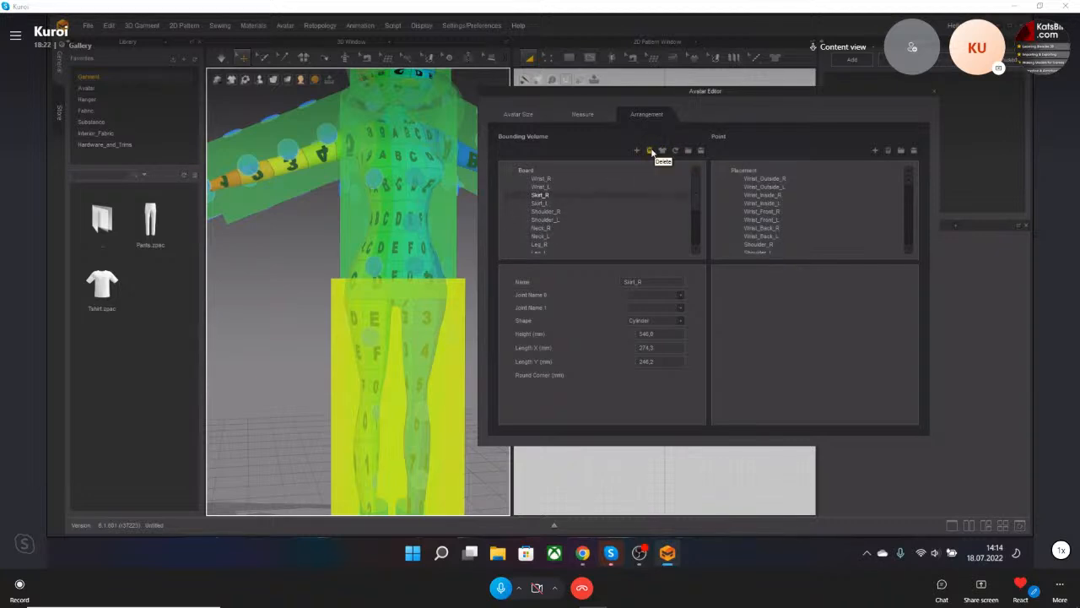
scroll(400, 265, "up", 5)
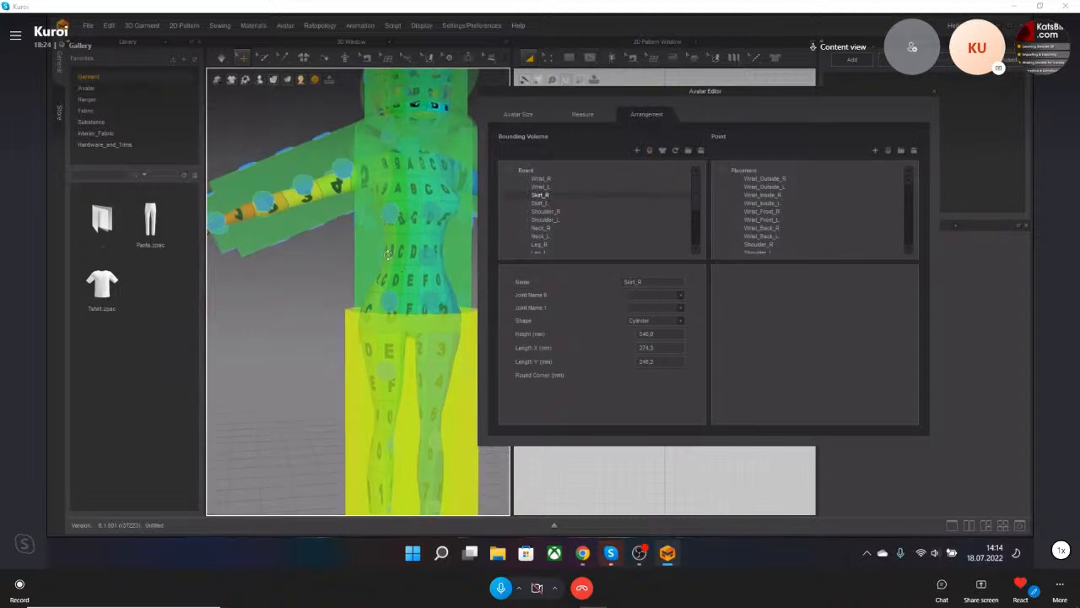
left_click(256, 246)
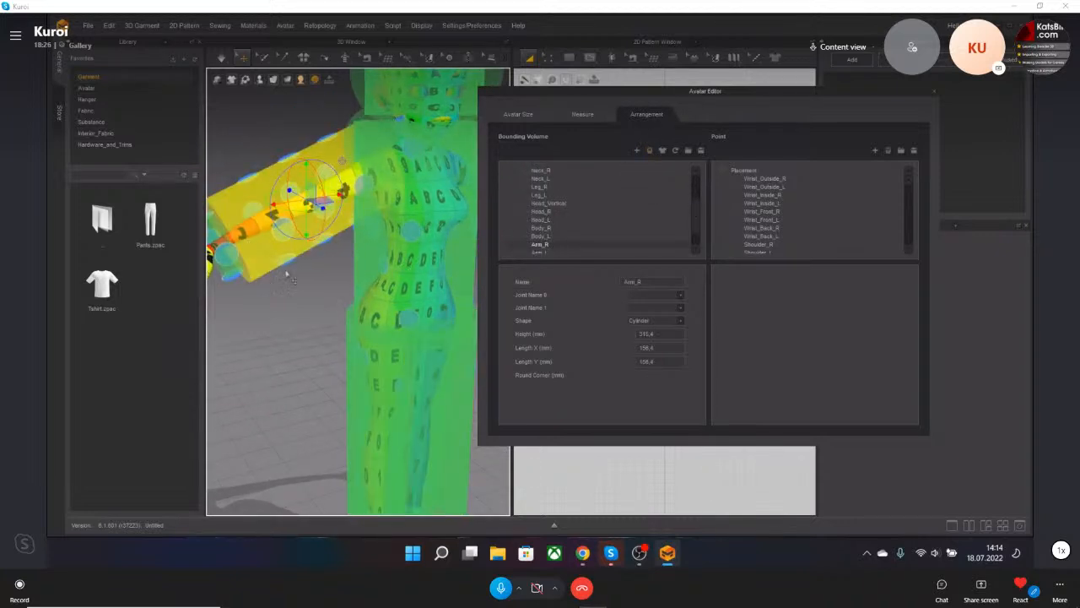
left_click(569, 204)
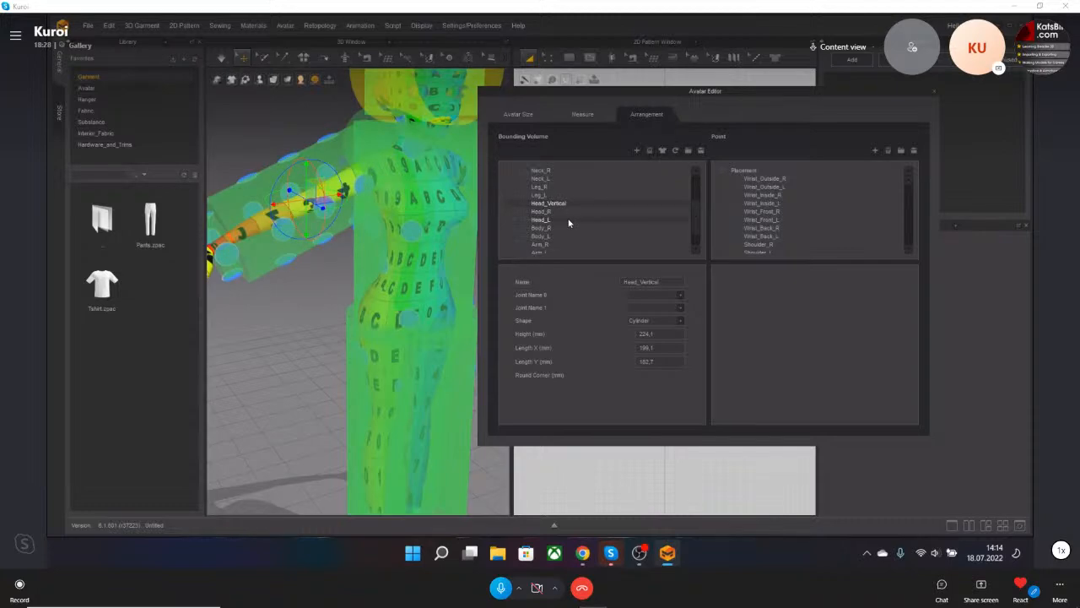
Select the Head_L and Leg_R bounding volumes in turn and examine how the volumes fit around the avatar's legs, torso and arms.
left_click(569, 220)
left_click(567, 189)
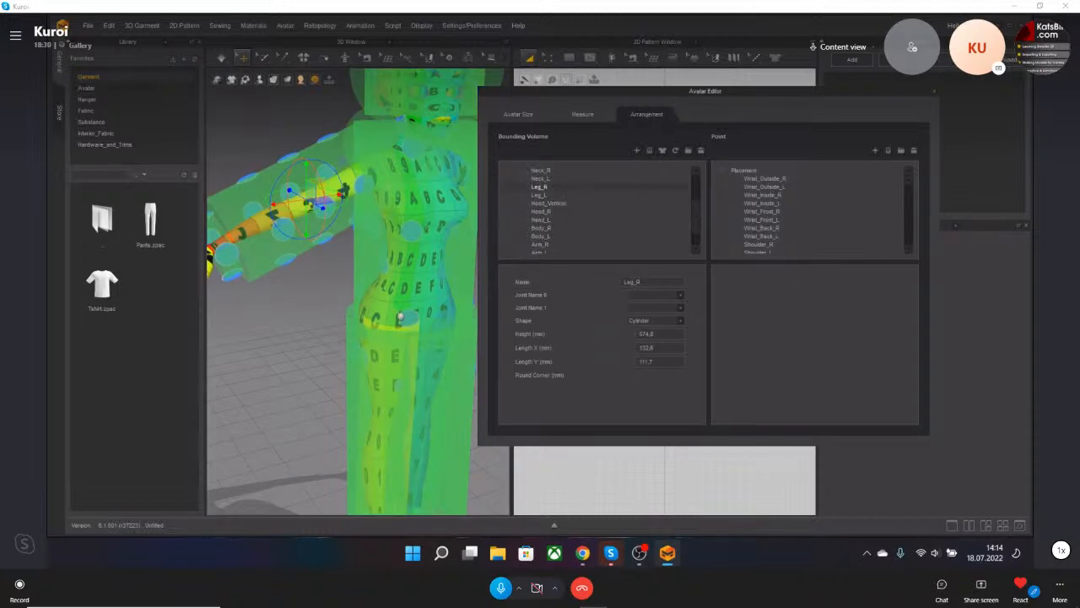
middle_click_drag(404, 321, 429, 258)
right_click_drag(429, 259, 395, 245)
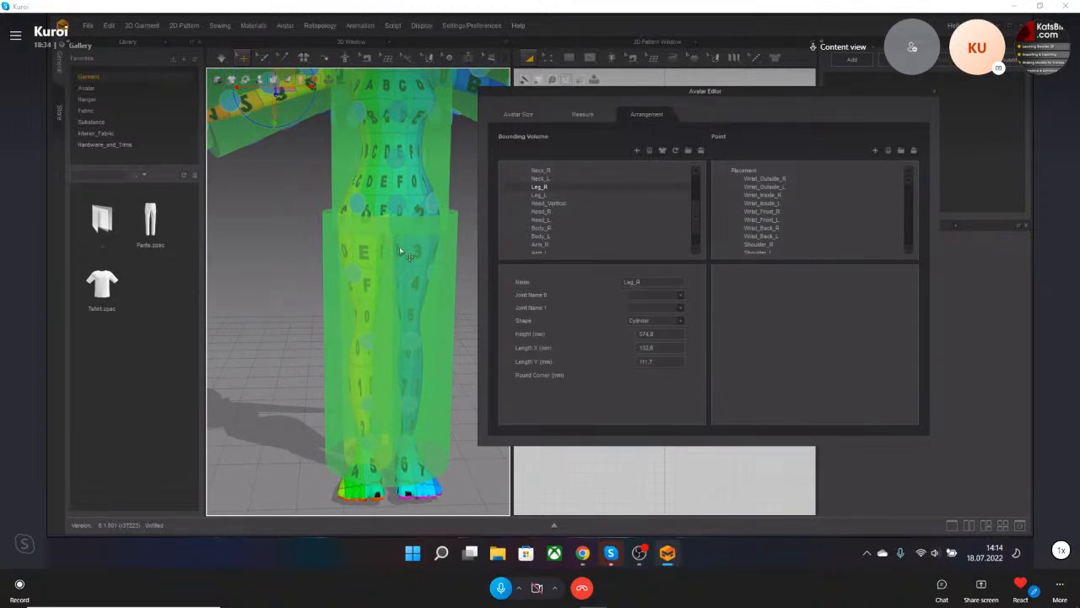
middle_click_drag(401, 233, 403, 242)
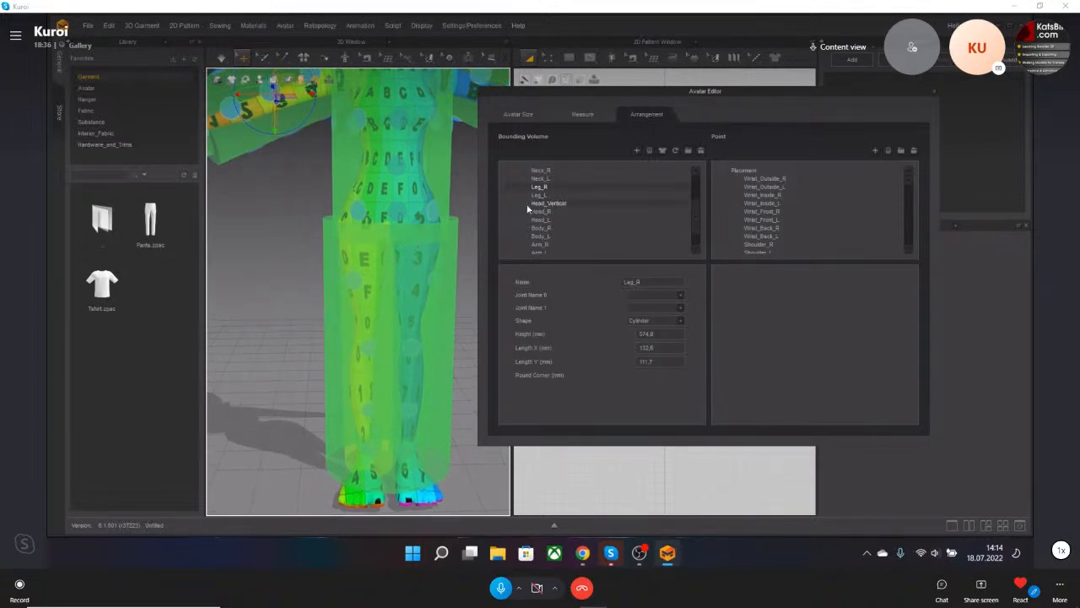
scroll(547, 220, "down", 3)
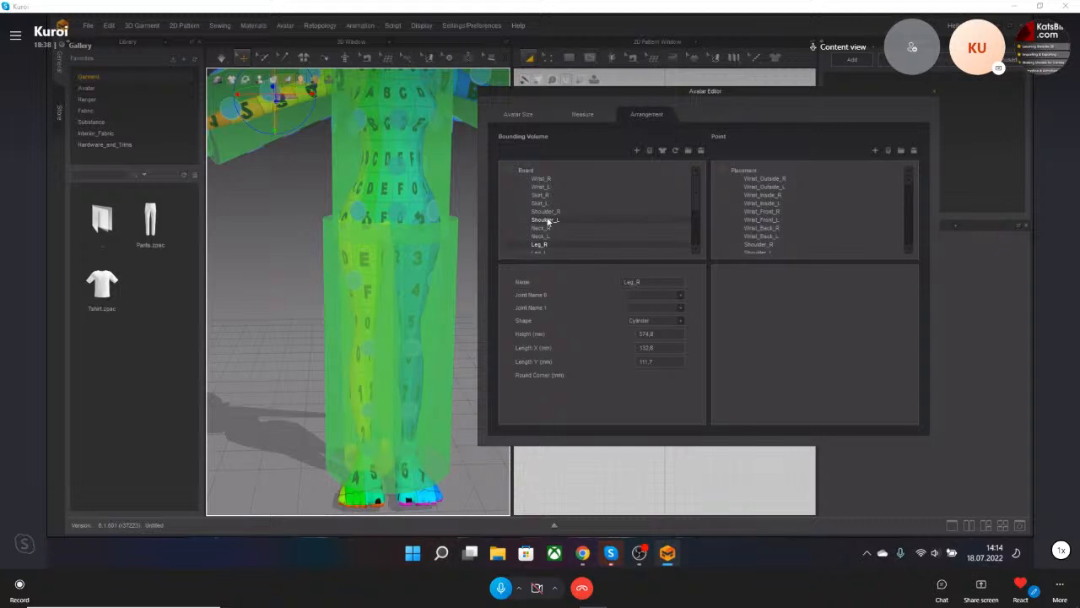
middle_click_drag(315, 182, 401, 280)
right_click_drag(360, 209, 409, 193)
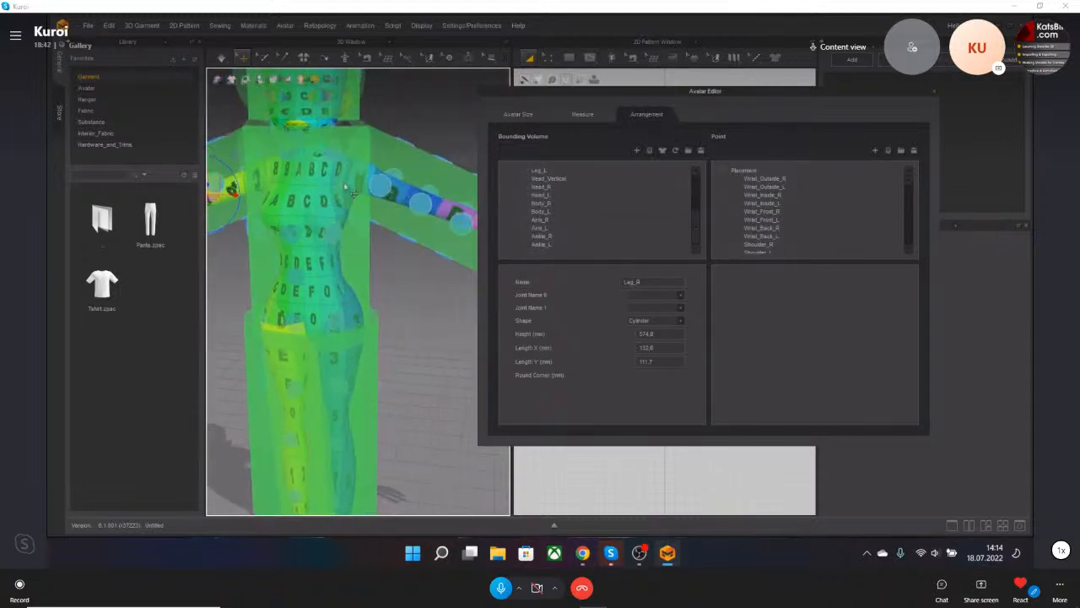
right_click_drag(448, 224, 390, 251)
middle_click_drag(395, 307, 410, 361)
right_click_drag(390, 291, 273, 267)
middle_click_drag(273, 267, 312, 357)
right_click_drag(312, 358, 314, 336)
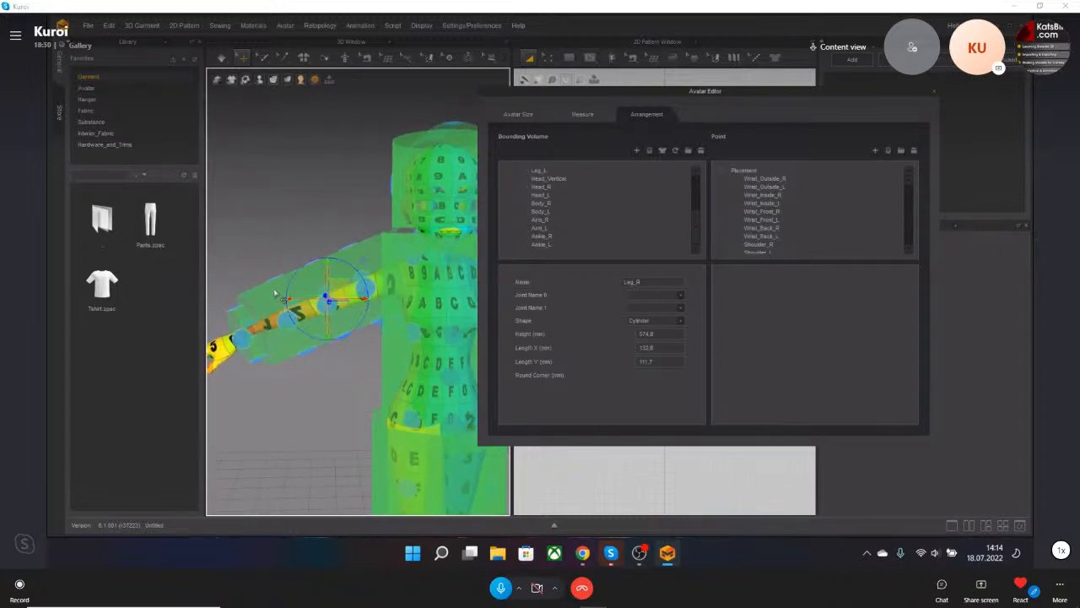
Set both Length X and Length Y of the Arm_R bounding volume to 100 mm.
left_click(314, 334)
left_click(313, 371)
left_click(272, 283)
middle_click_drag(270, 280, 260, 263)
right_click_drag(260, 264, 307, 282)
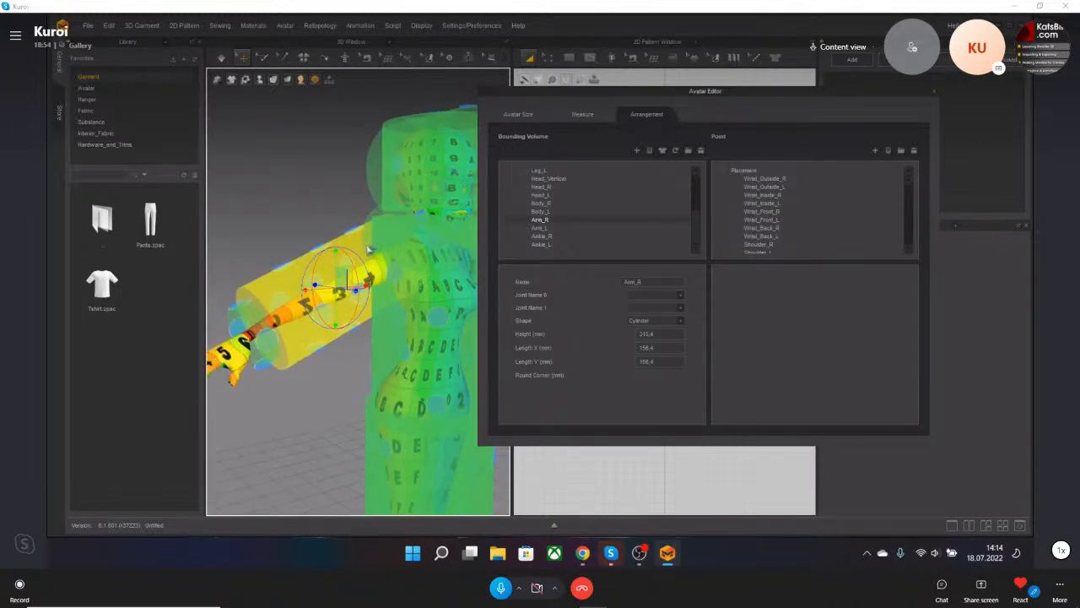
middle_click_drag(309, 302, 291, 264)
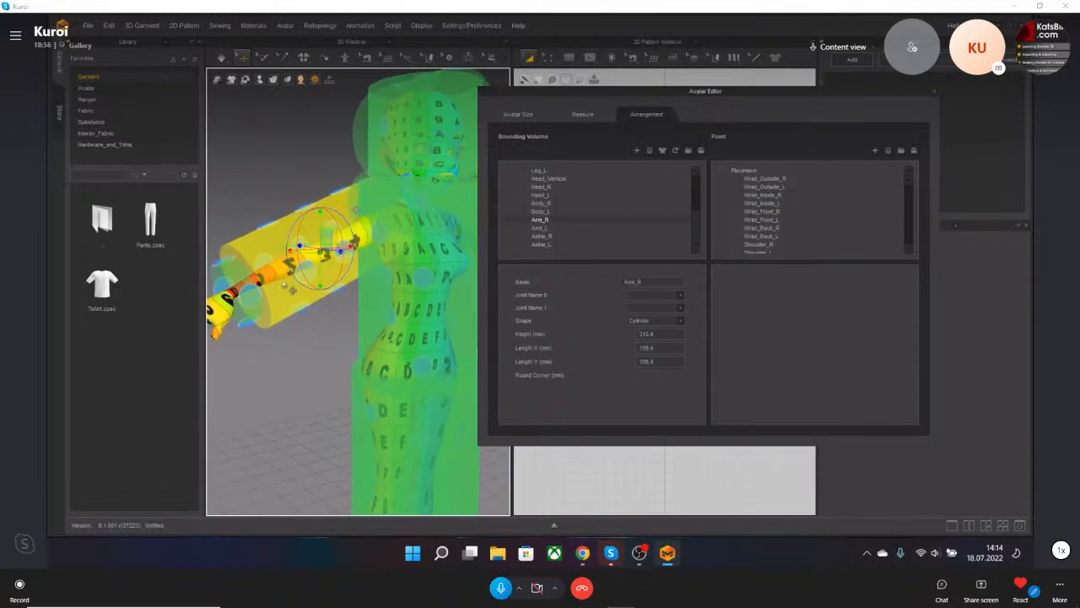
left_click_drag(650, 363, 618, 361)
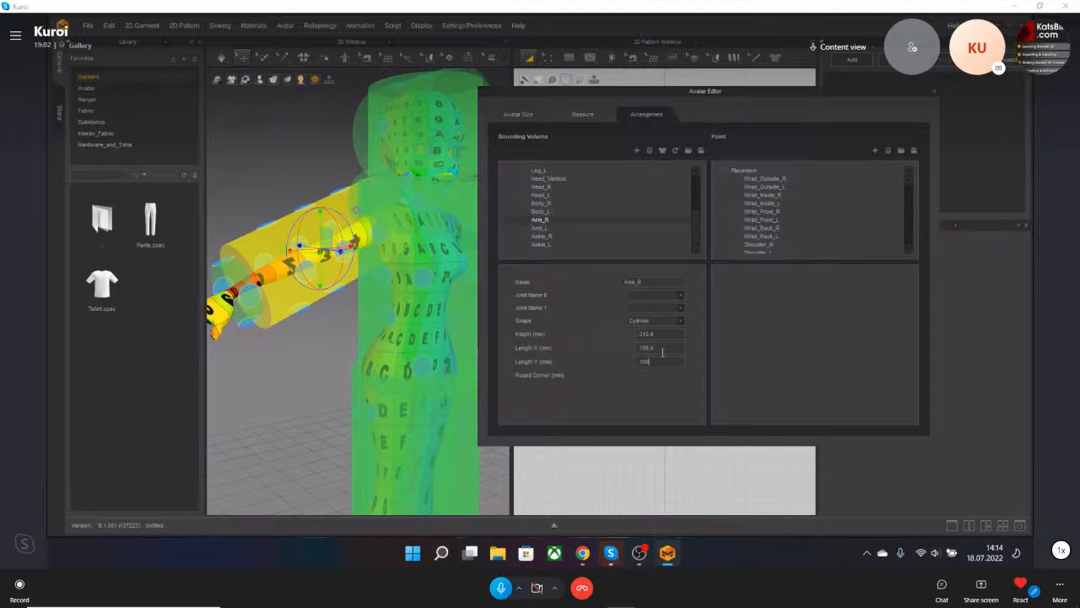
key("Return")
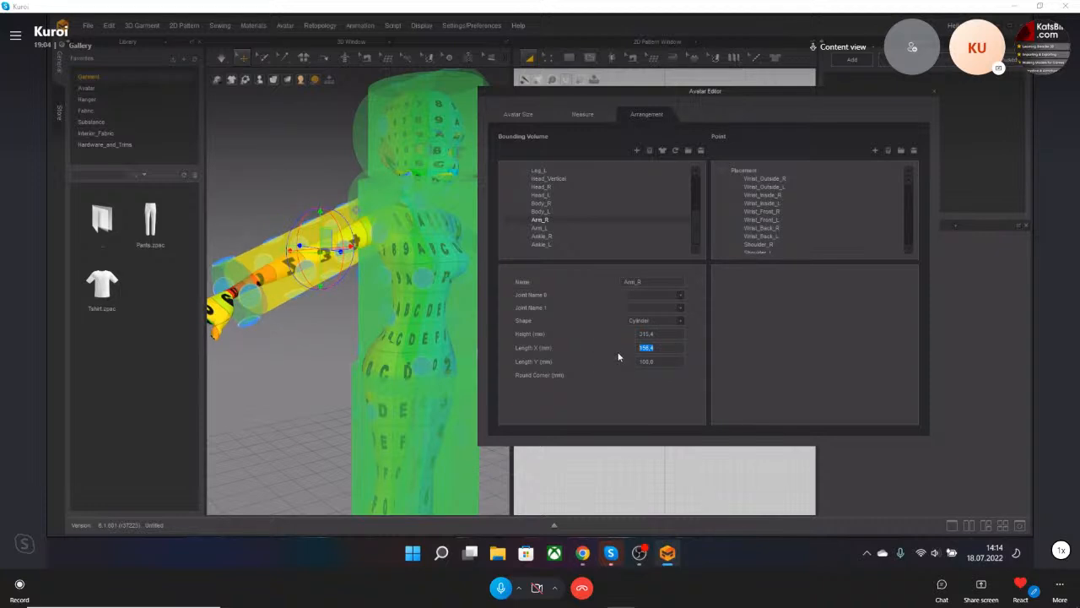
type("100")
key("Return")
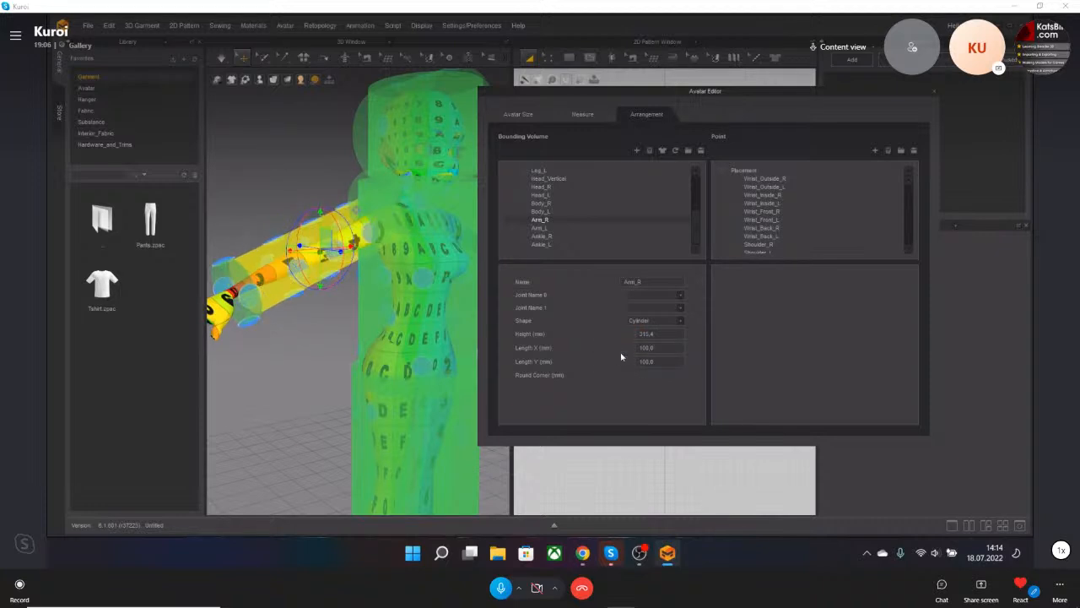
Examine how the resized Arm_R bounding volume fits around the avatar's right arm from several angles.
middle_click_drag(356, 309, 391, 319)
scroll(315, 275, "up", 6)
scroll(316, 276, "down", 3)
mouse_move(339, 264)
right_mouse_down()
mouse_move(377, 278)
mouse_move(338, 267)
right_mouse_up()
scroll(336, 264, "down", 2)
scroll(336, 265, "down", 2)
right_click_drag(385, 293, 360, 280)
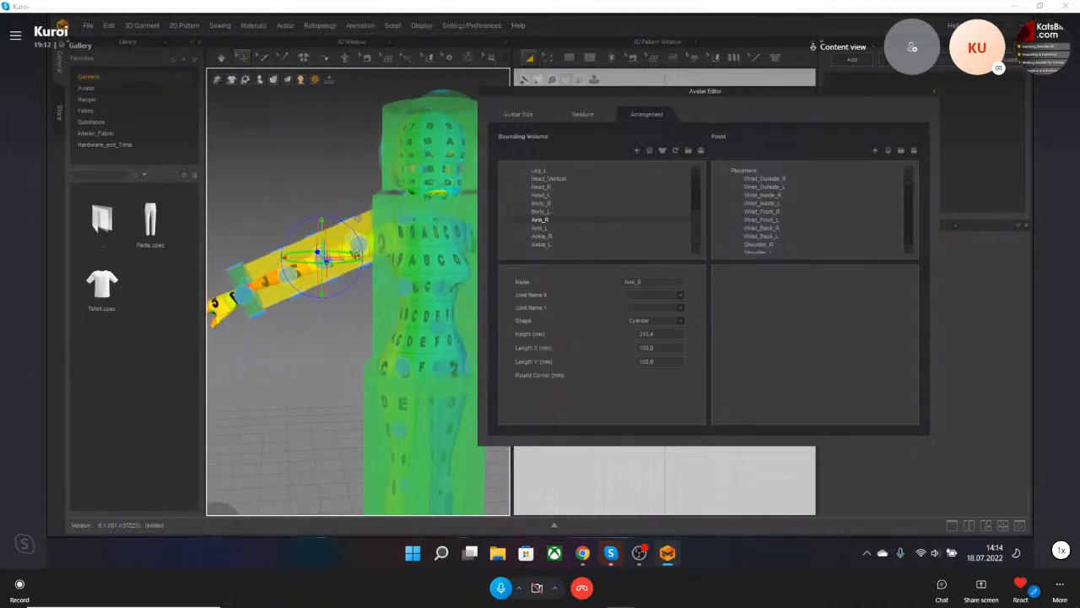
scroll(301, 289, "up", 1)
middle_click_drag(300, 287, 295, 264)
mouse_move(280, 256)
right_mouse_down()
mouse_move(312, 272)
mouse_move(290, 252)
right_mouse_up()
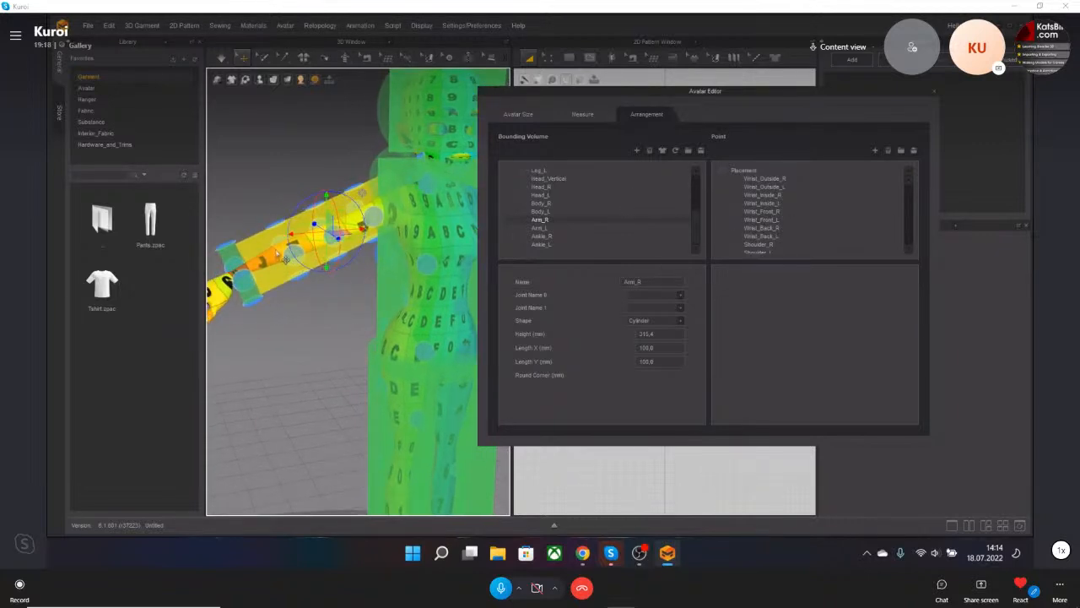
Select the Wrist_Outside_L arrangement point and inspect the placement points around the avatar's right arm and body.
left_click(791, 188)
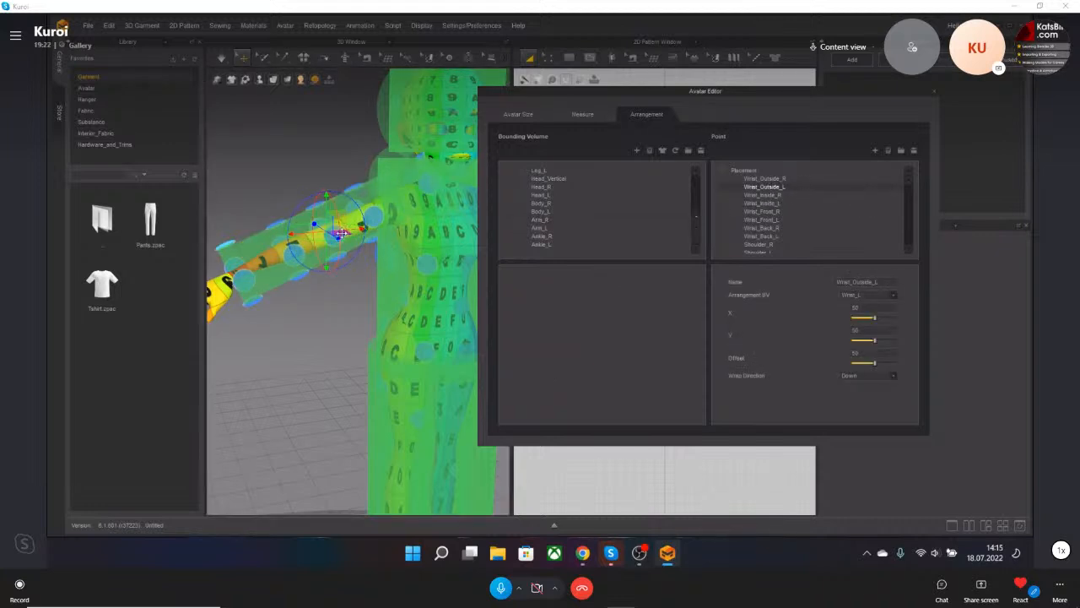
right_click_drag(376, 237, 338, 281)
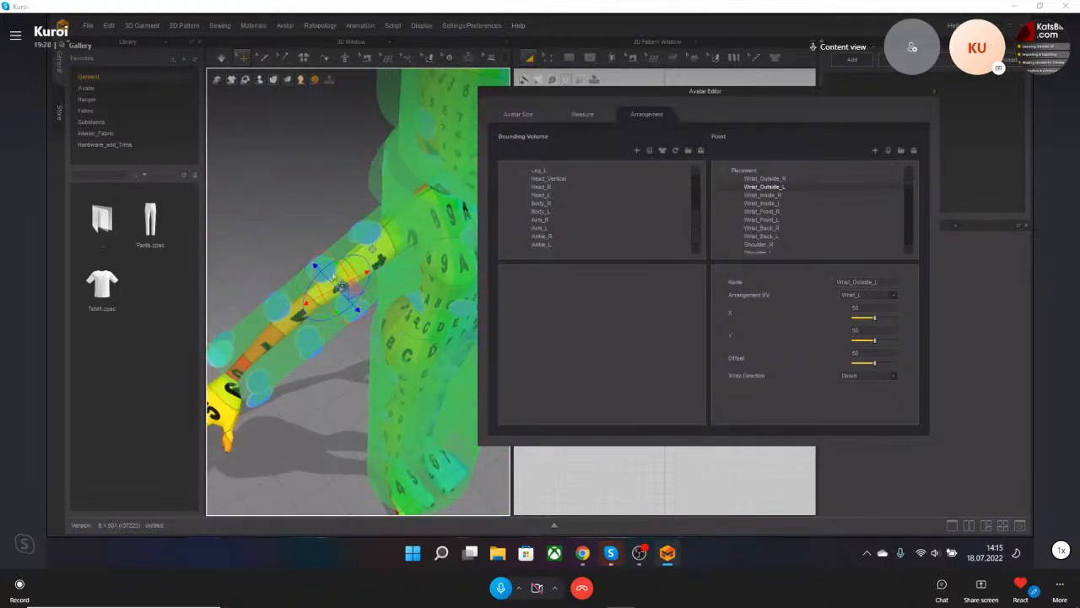
right_click_drag(404, 330, 366, 264)
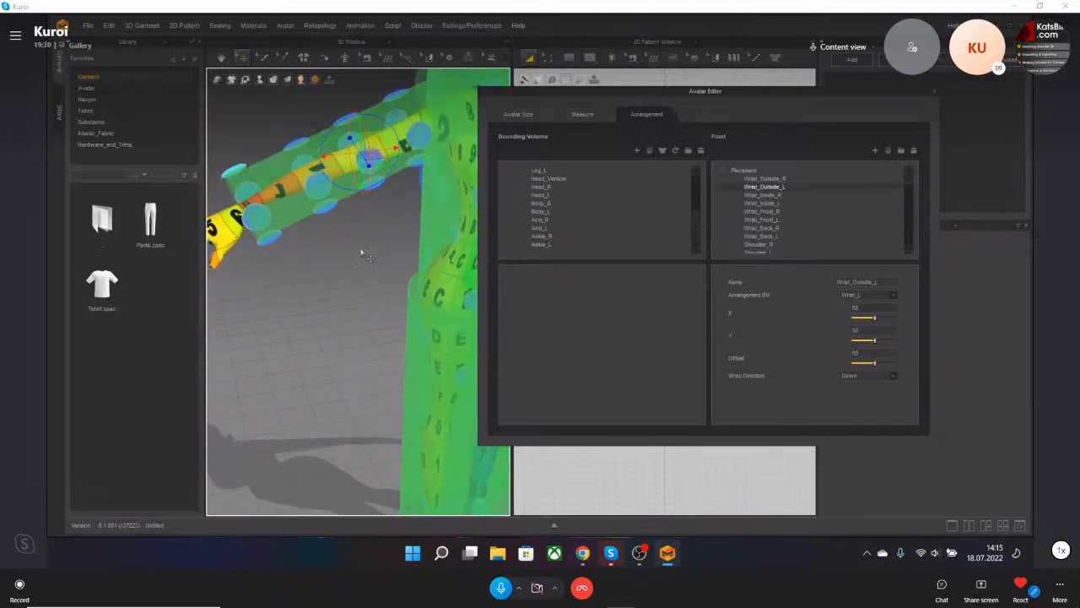
right_click_drag(431, 209, 372, 309)
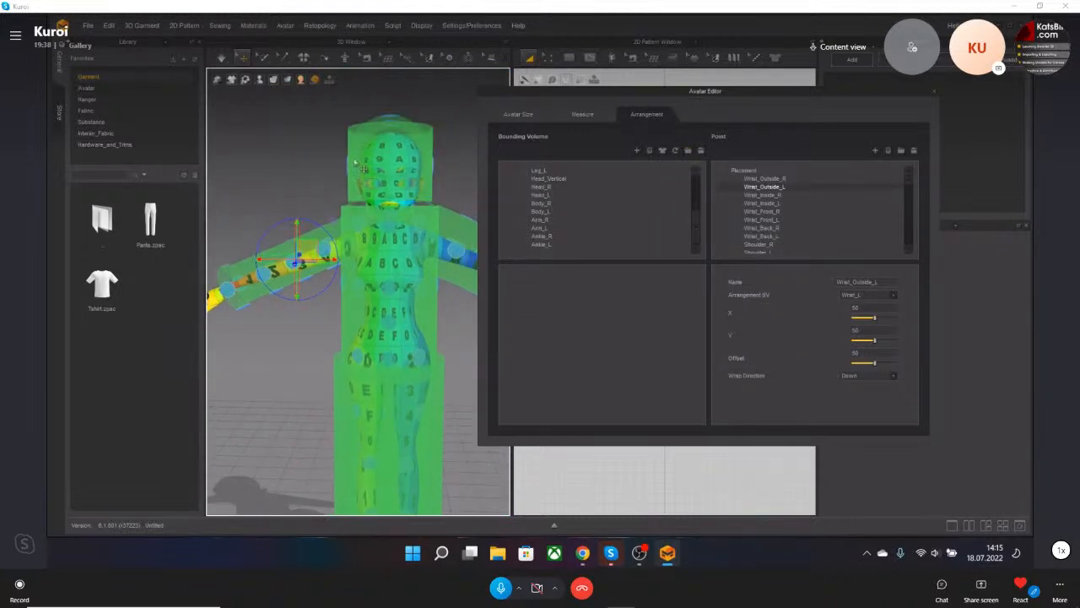
middle_click_drag(442, 344, 422, 319)
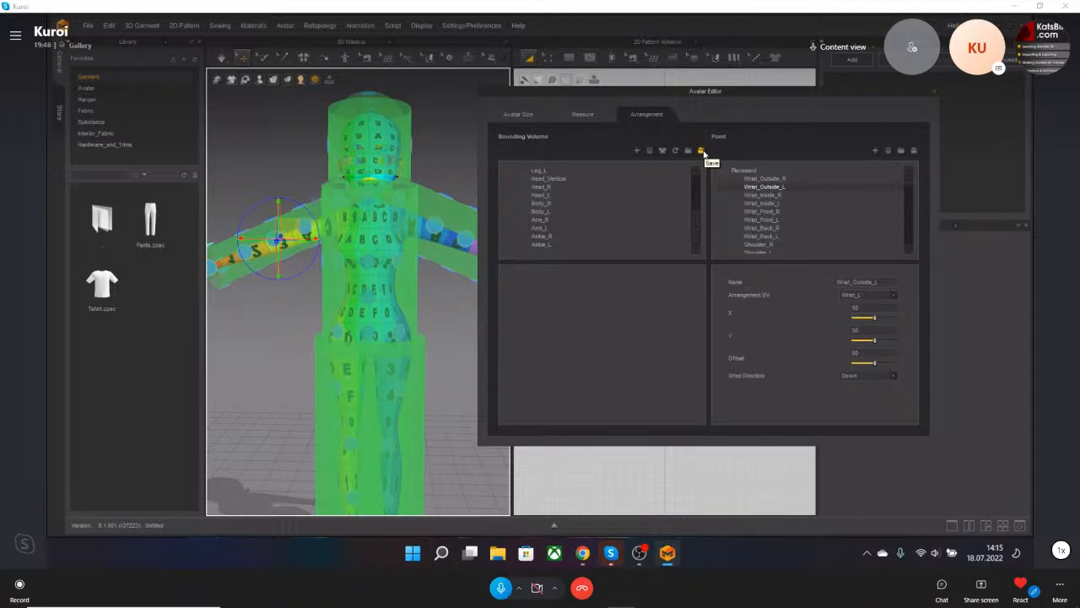
Open the save dialog for the bounding volumes, cancel it without saving, and close the Avatar Editor.
left_click(701, 151)
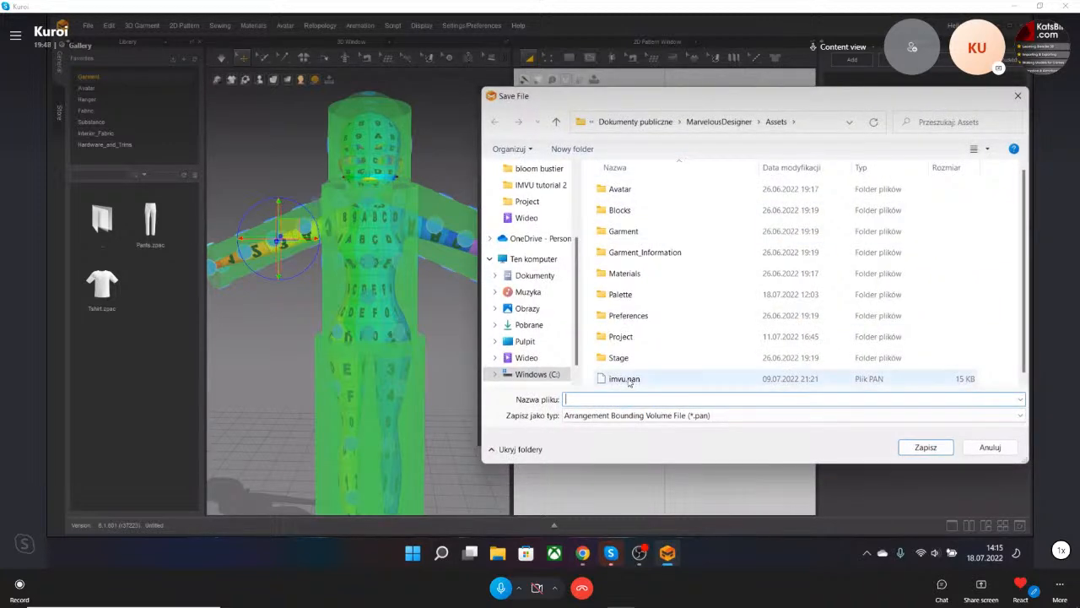
left_click(993, 452)
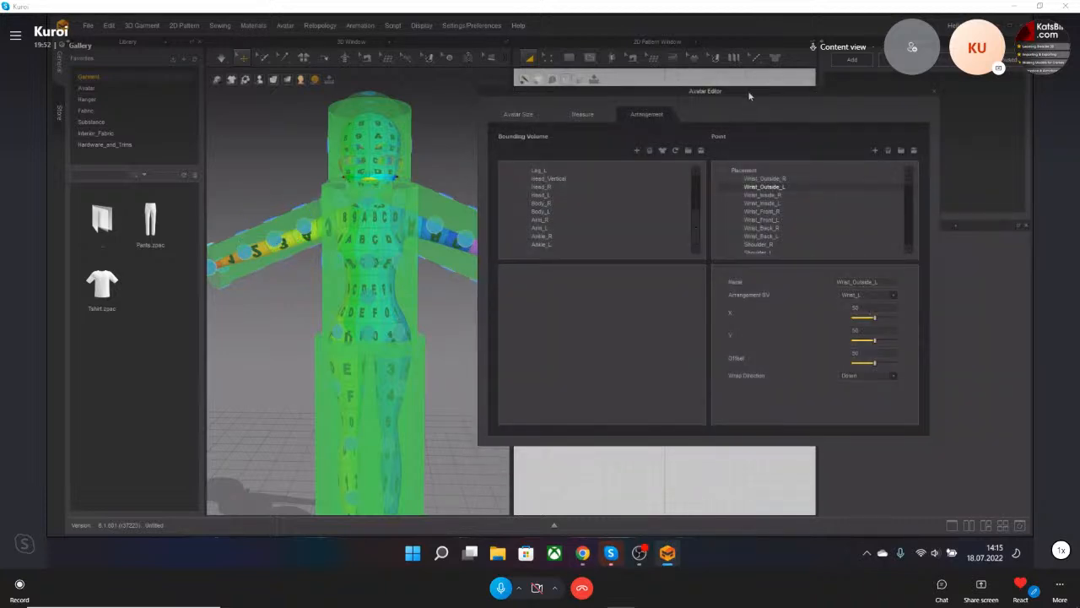
left_click_drag(751, 110, 634, 101)
left_click(816, 99)
Toggle the display of the avatar's arrangement points and bounding volumes on and off again to check them.
left_click(259, 79)
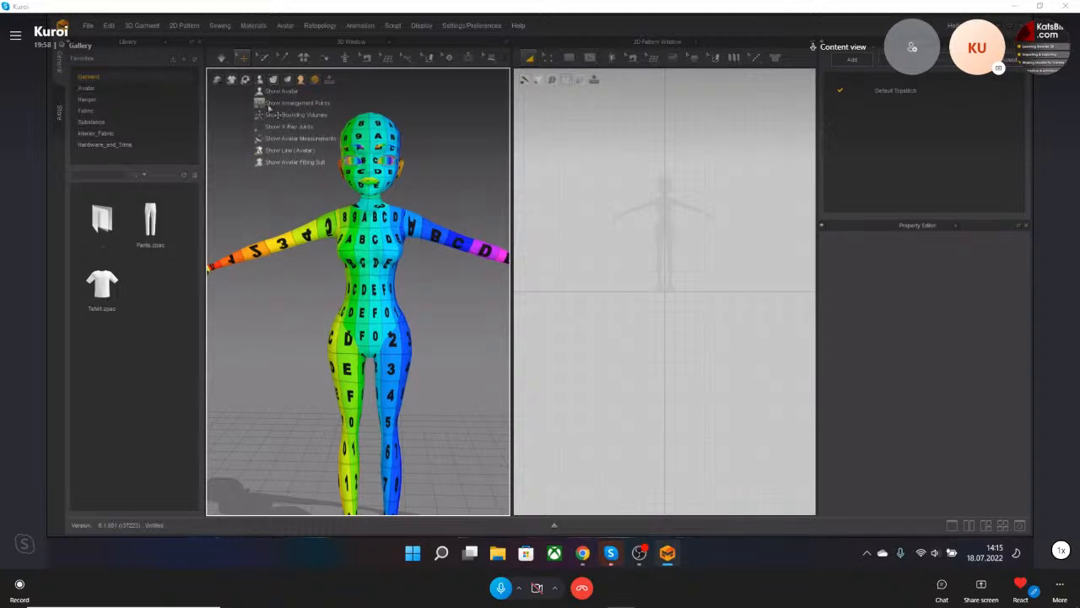
left_click(260, 104)
left_click(261, 105)
left_click(270, 118)
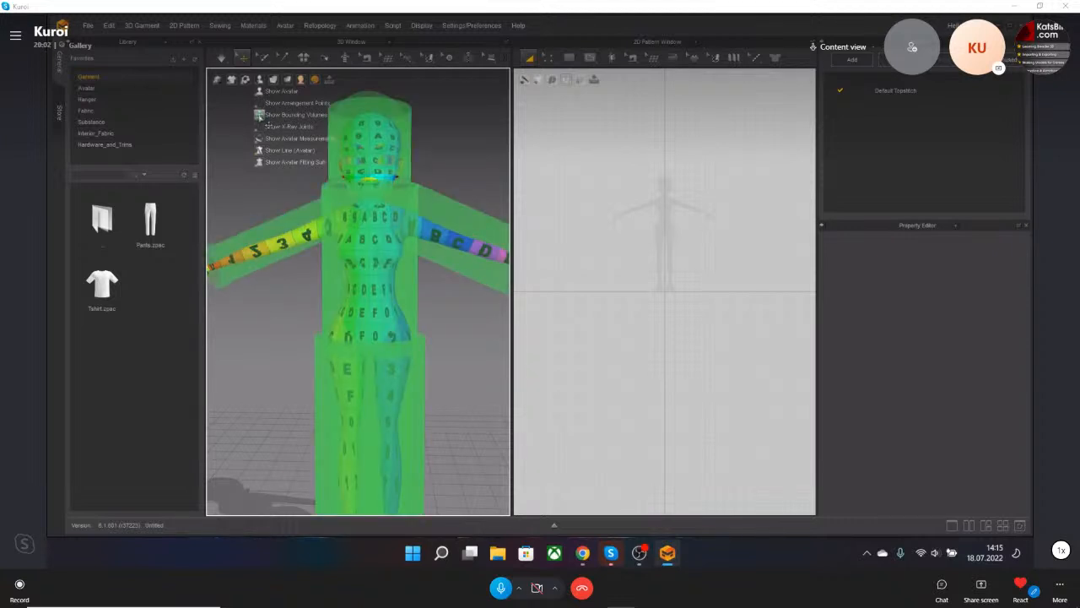
left_click(262, 114)
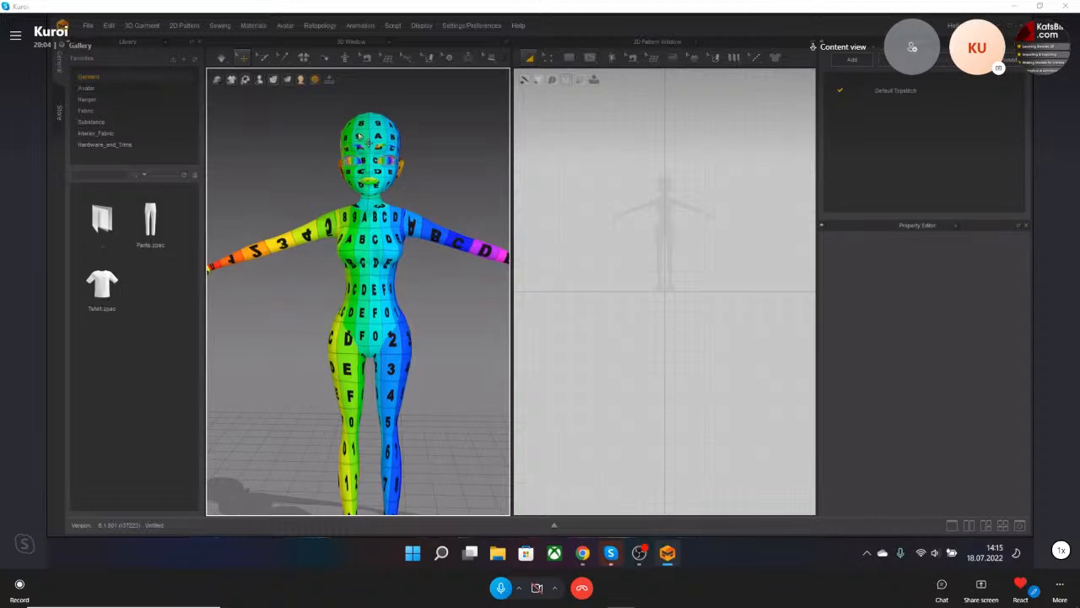
mouse_move(400, 209)
right_mouse_down()
mouse_move(444, 258)
mouse_move(415, 268)
mouse_move(410, 222)
right_mouse_up()
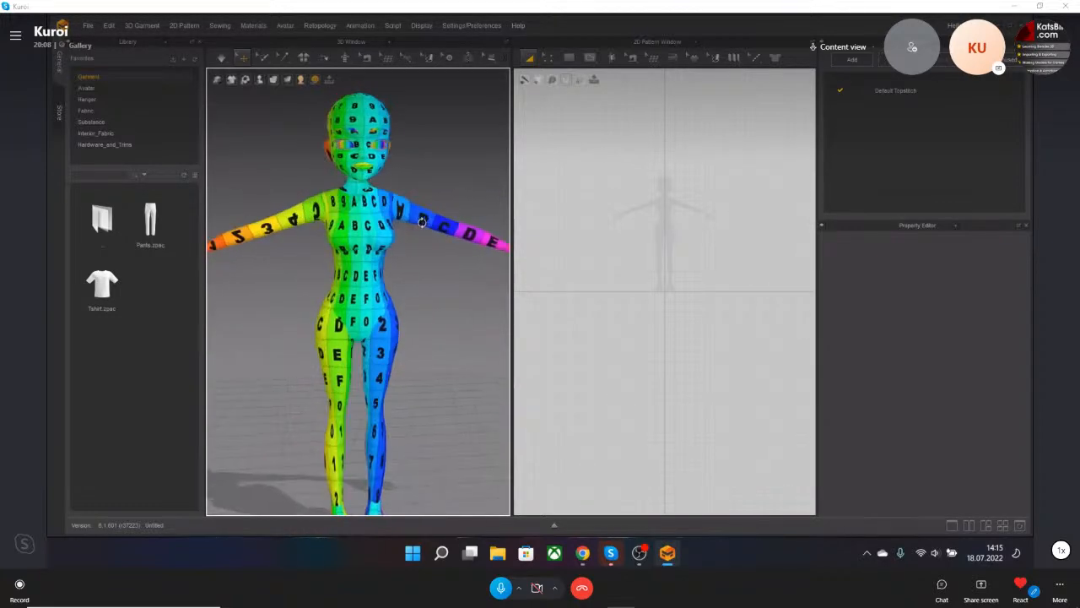
scroll(407, 224, "down", 2)
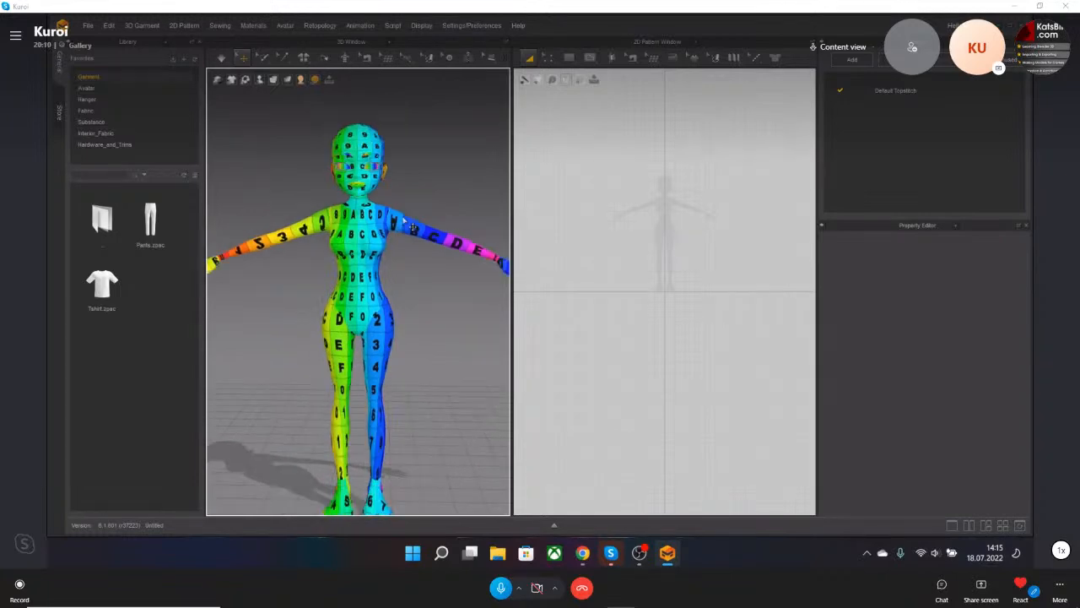
scroll(407, 223, "up", 5)
middle_click_drag(387, 211, 393, 250)
right_click_drag(395, 250, 432, 261)
middle_click_drag(409, 301, 410, 256)
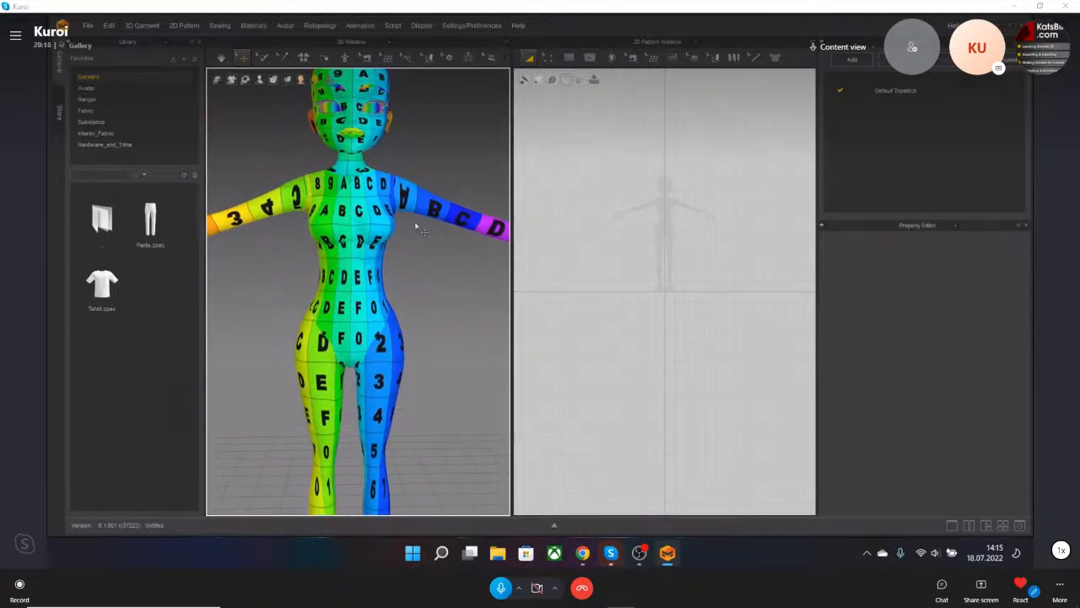
scroll(427, 264, "down", 8)
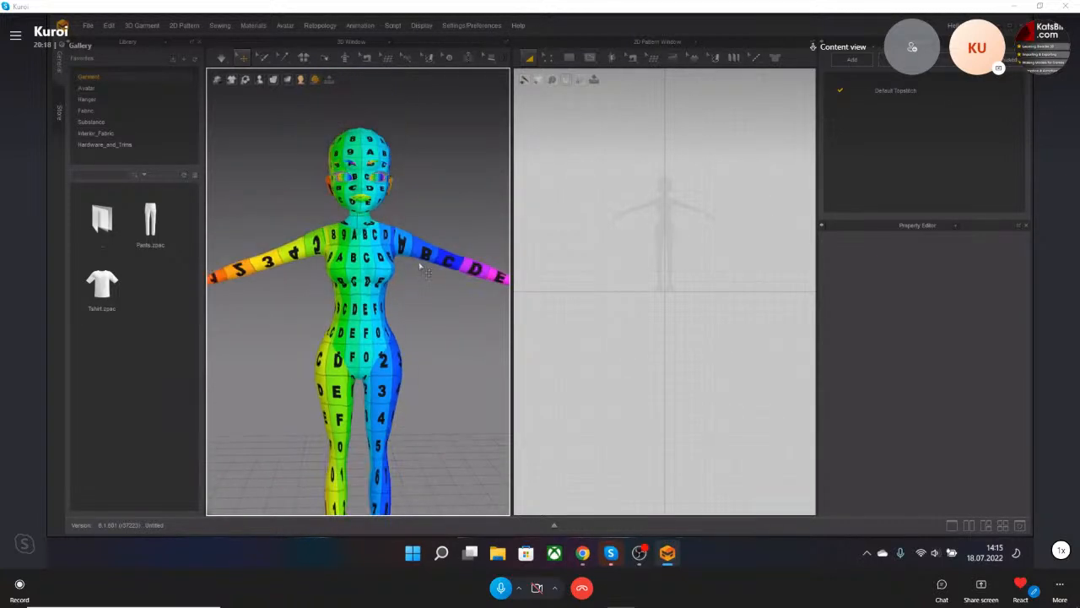
scroll(413, 261, "up", 3)
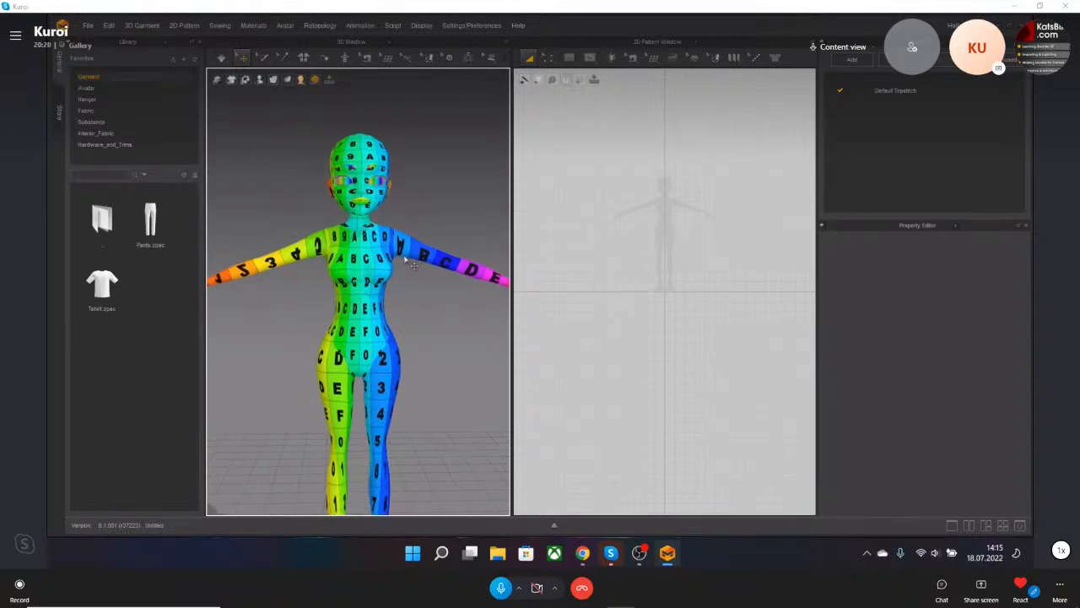
scroll(410, 253, "up", 4)
scroll(406, 250, "down", 4)
scroll(405, 253, "down", 1)
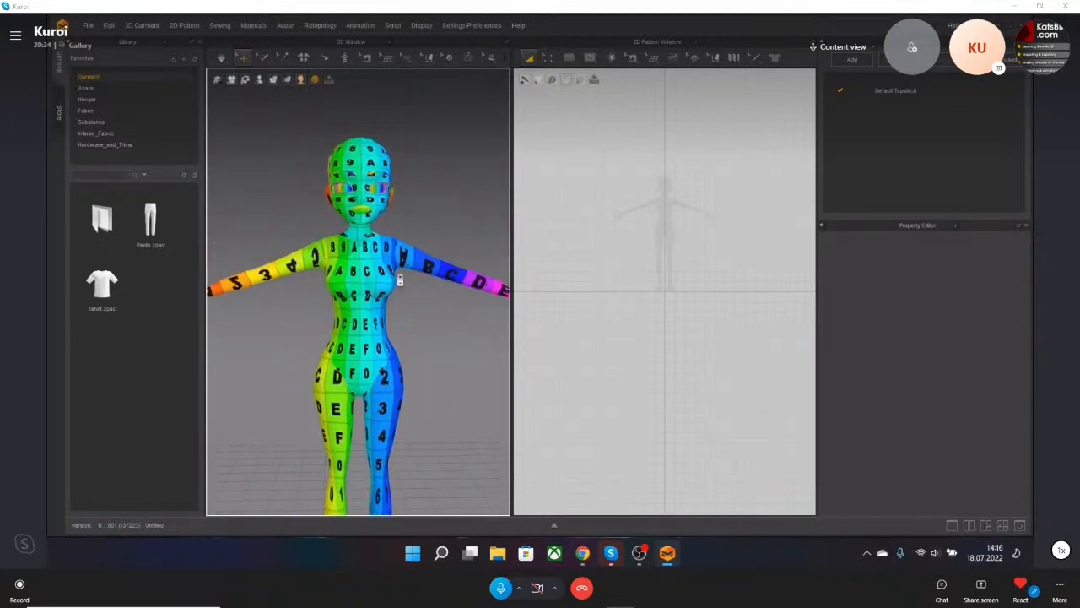
scroll(392, 275, "up", 3)
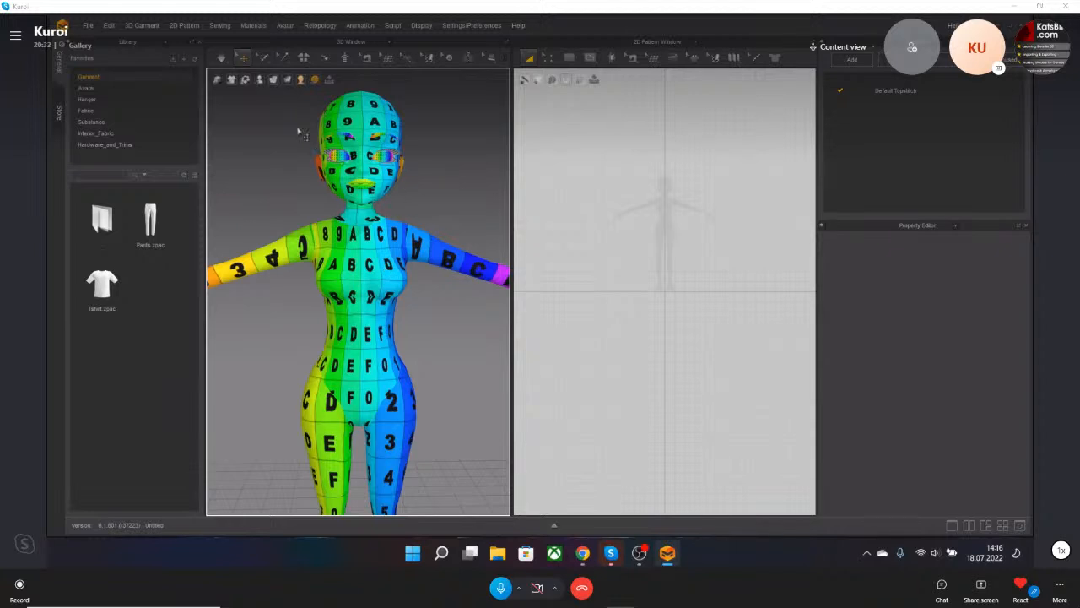
left_click(259, 79)
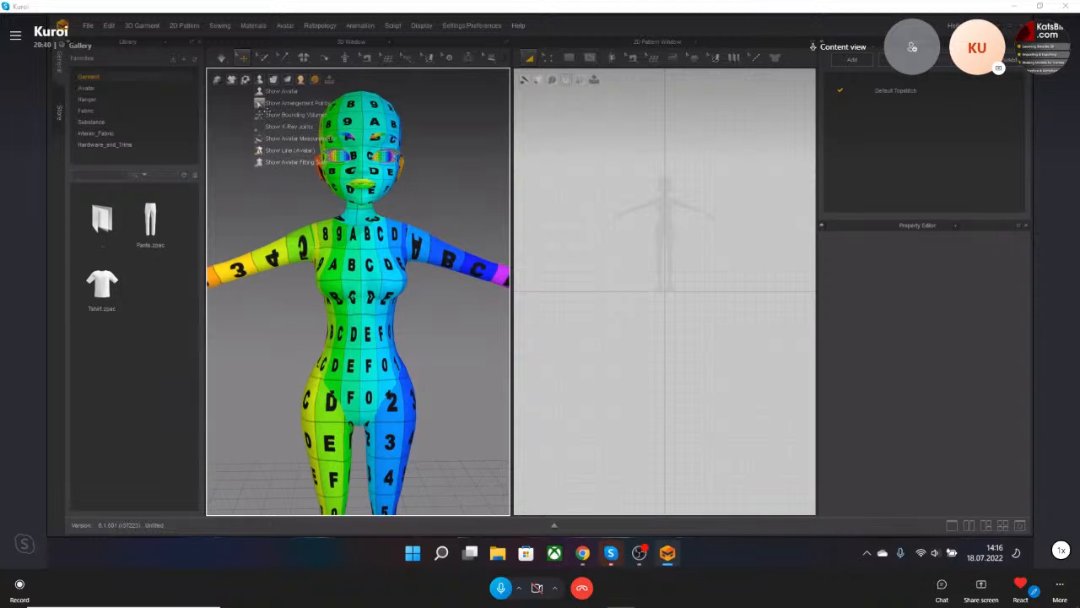
scroll(300, 246, "down", 2)
scroll(301, 246, "down", 3)
middle_click_drag(301, 243, 280, 208)
middle_click_drag(319, 265, 356, 299)
scroll(369, 232, "up", 3)
right_click_drag(355, 287, 365, 253)
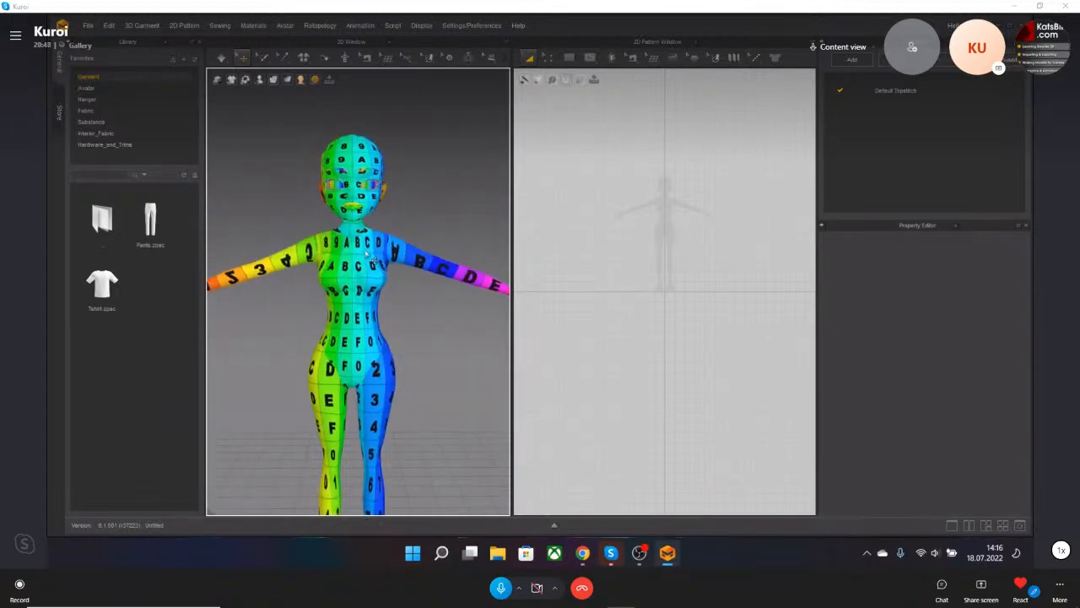
scroll(363, 252, "up", 2)
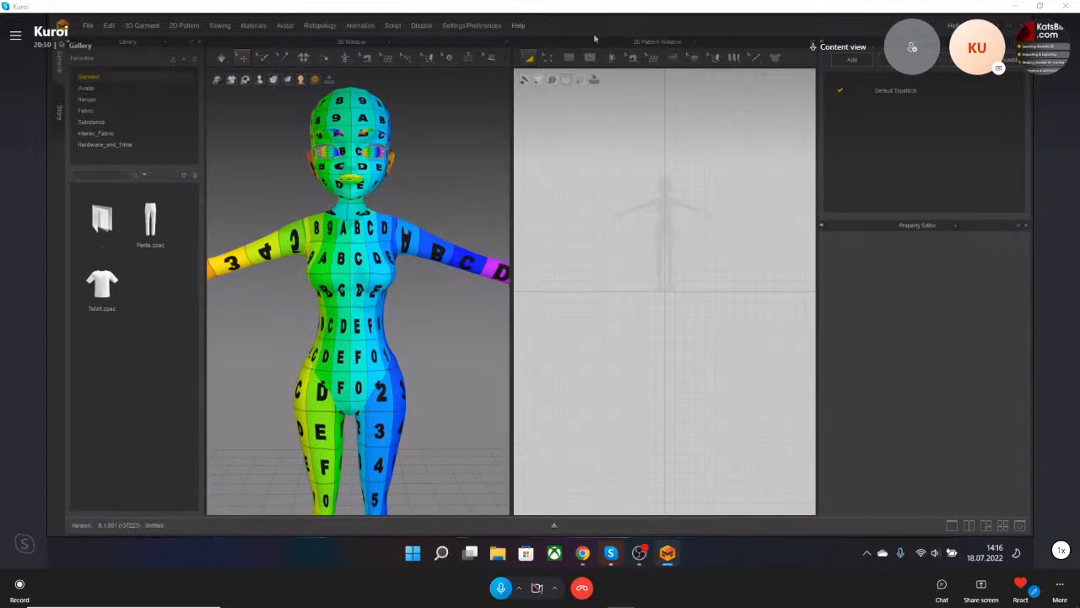
Draw a rectangular pattern piece over the torso of the avatar silhouette in the 2D pattern window.
left_click(569, 58)
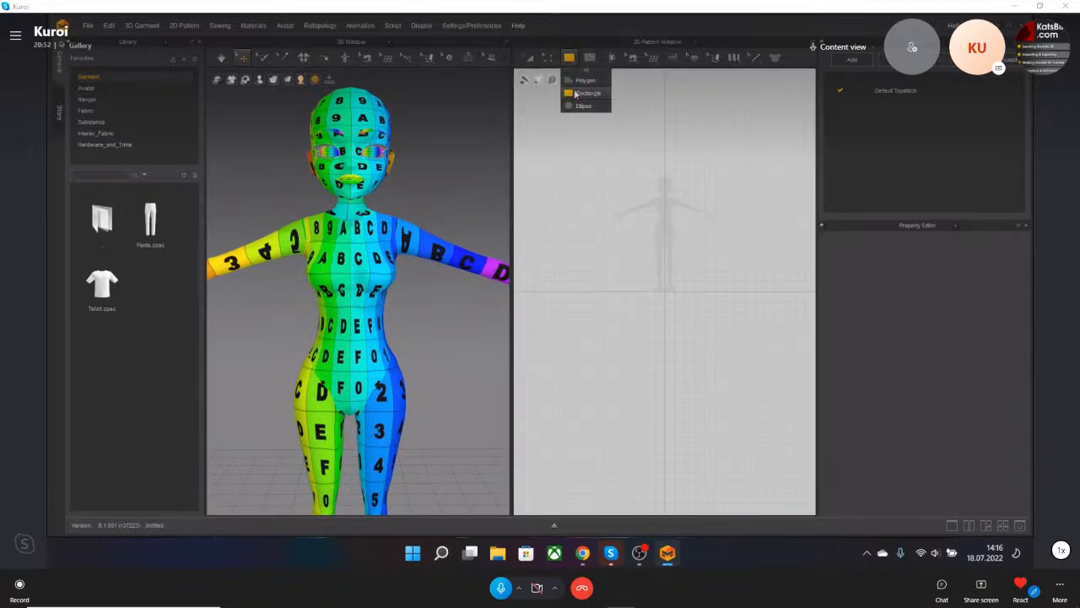
left_click(575, 94)
scroll(675, 207, "up", 2)
scroll(677, 208, "up", 2)
left_click_drag(600, 178, 695, 281)
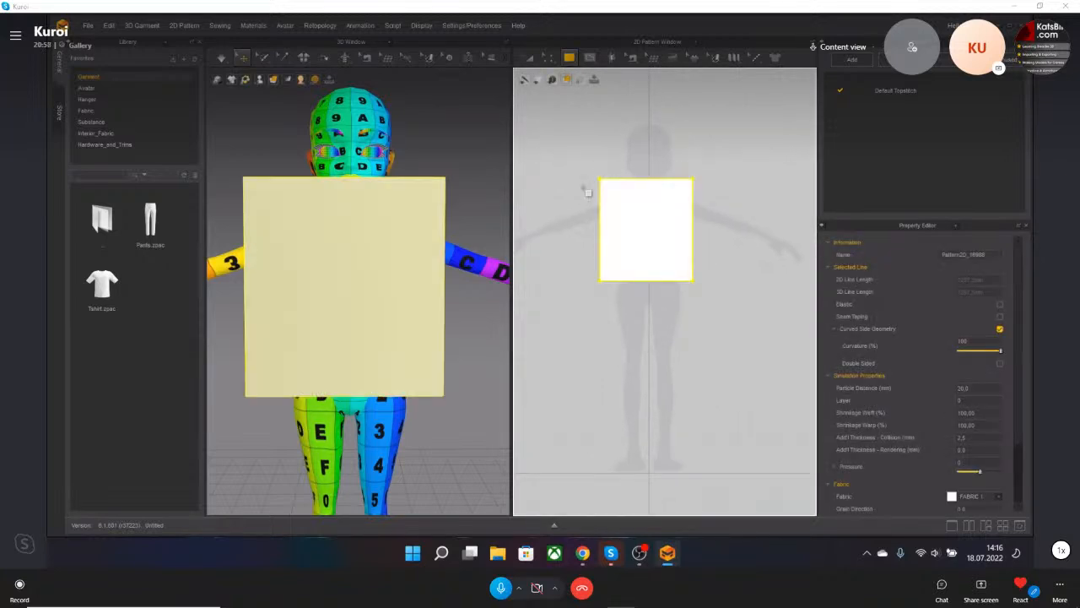
Undo the rectangular pattern piece and save the project under the name "imvu live 2".
key("ctrl+z")
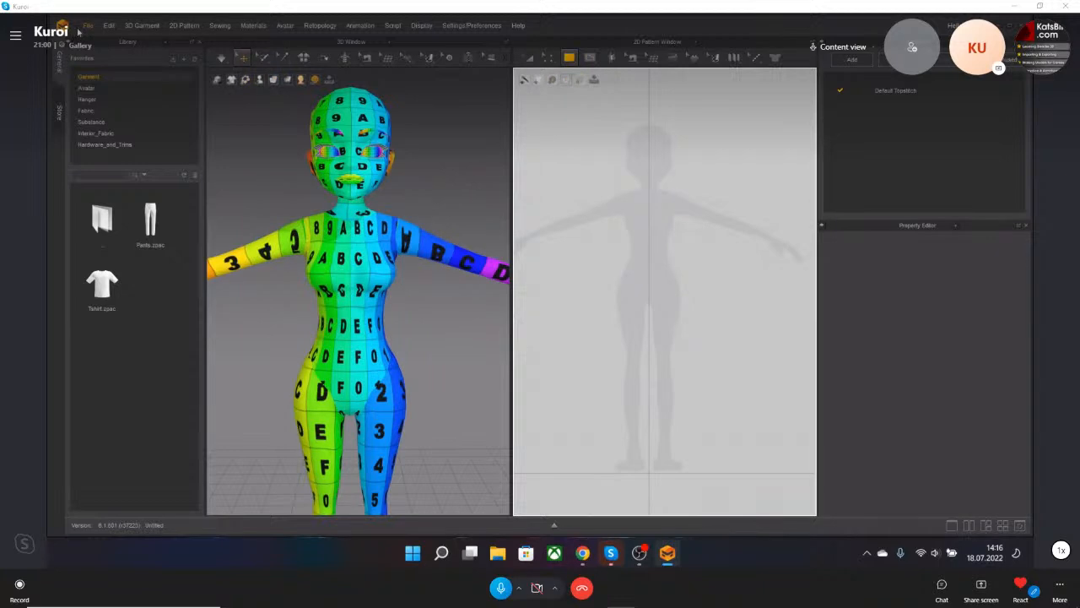
left_click(85, 25)
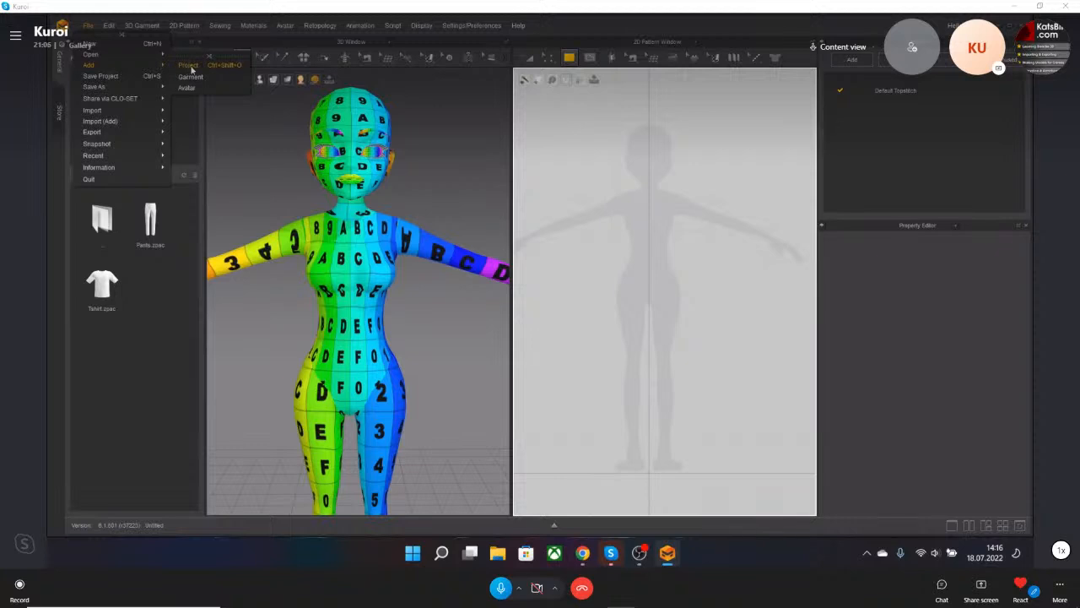
mouse_move(135, 55)
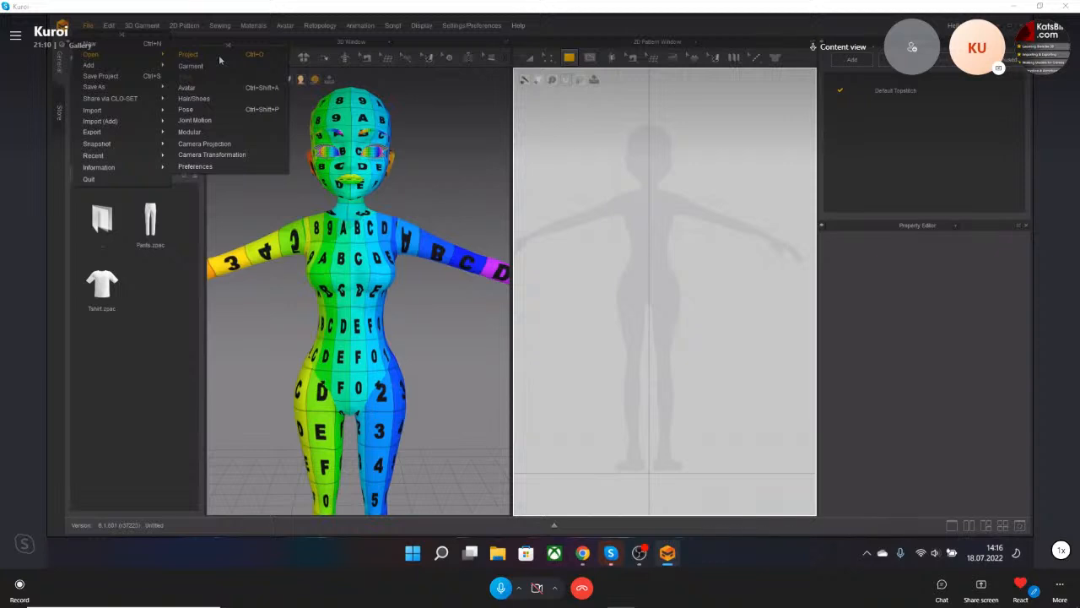
left_click(192, 88)
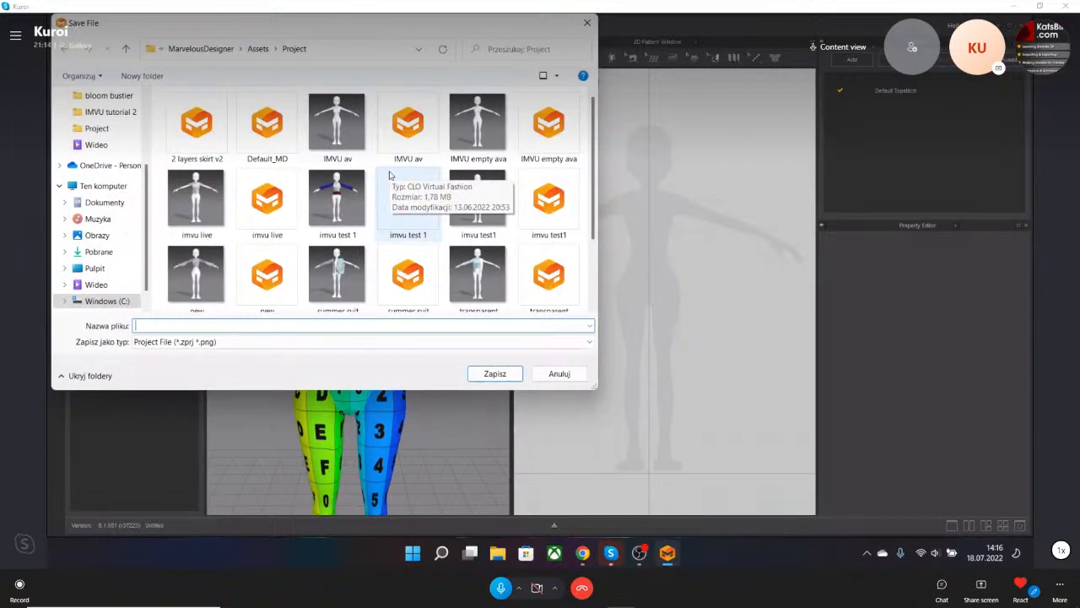
type("imvu")
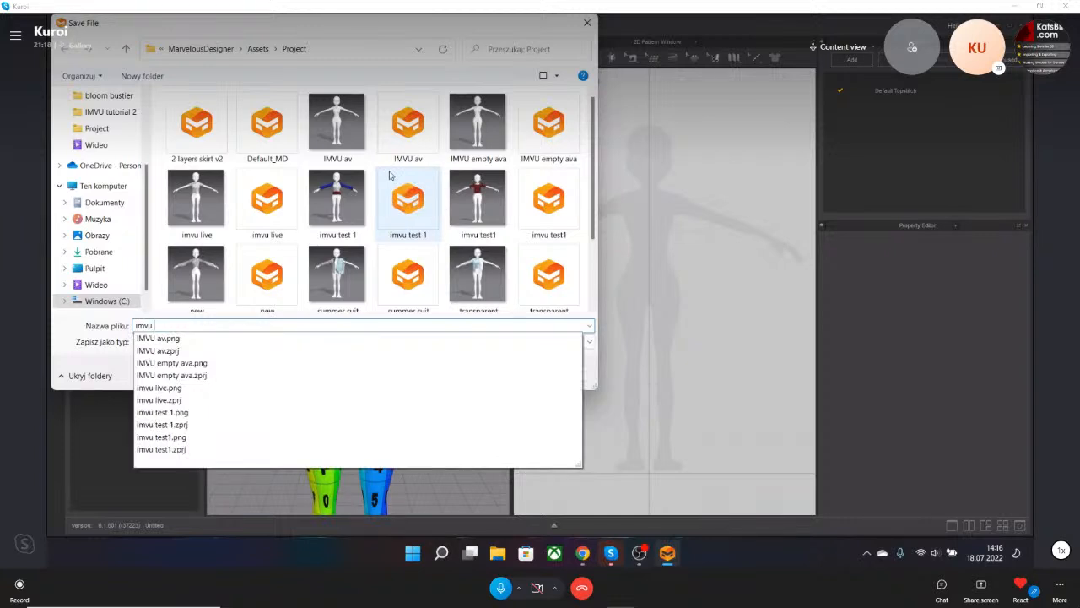
type(" liv")
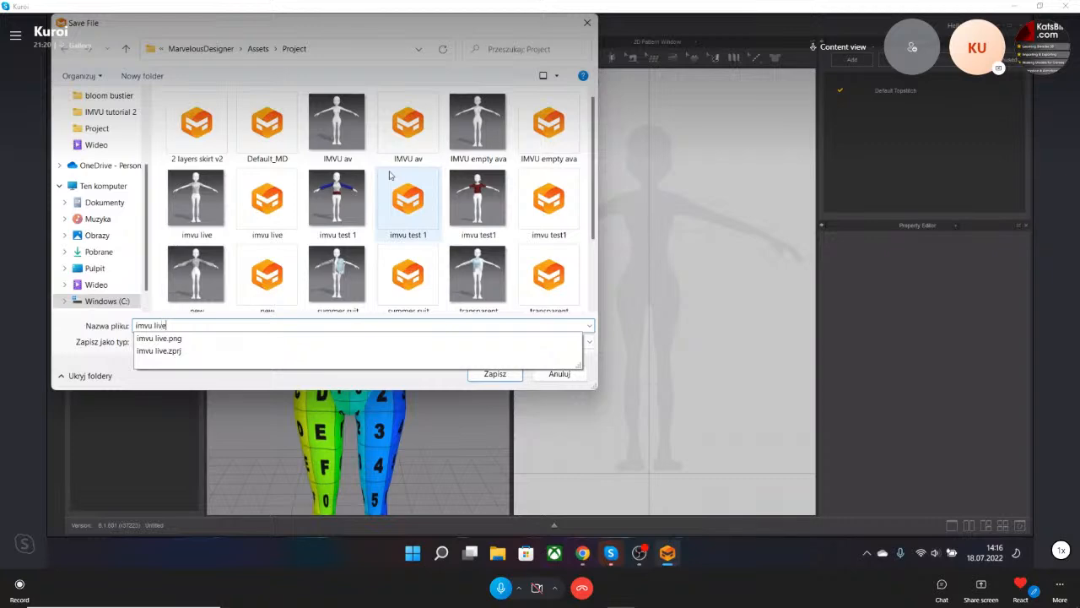
type("e")
key("Return")
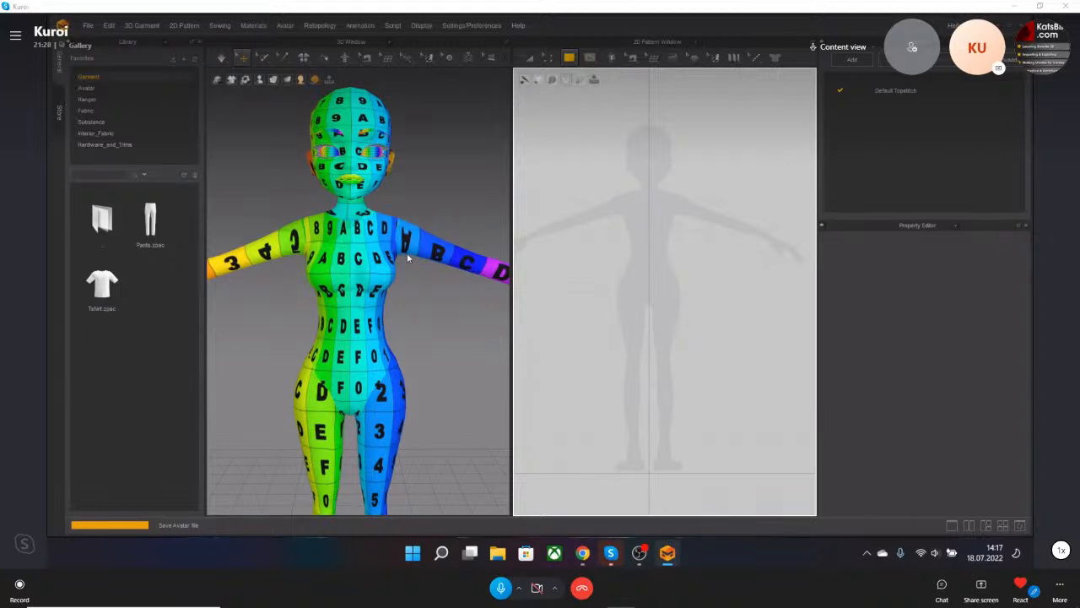
Draw a rectangular pattern piece over one half of the avatar silhouette's torso, from shoulder height to the waist, ending at the centre line.
scroll(408, 285, "up", 1)
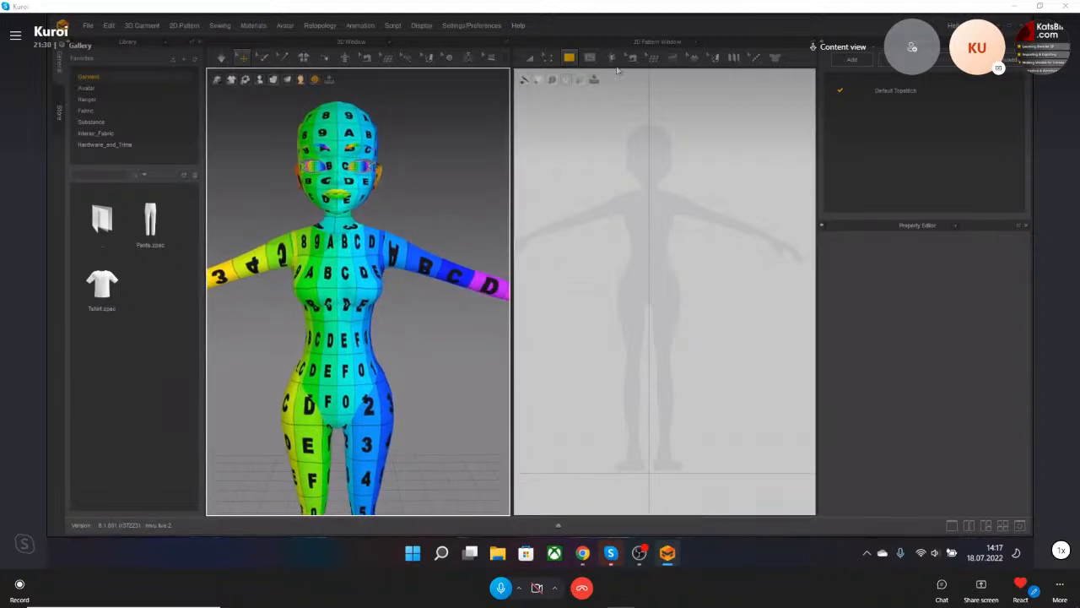
scroll(662, 211, "up", 2)
left_click_drag(592, 171, 658, 329)
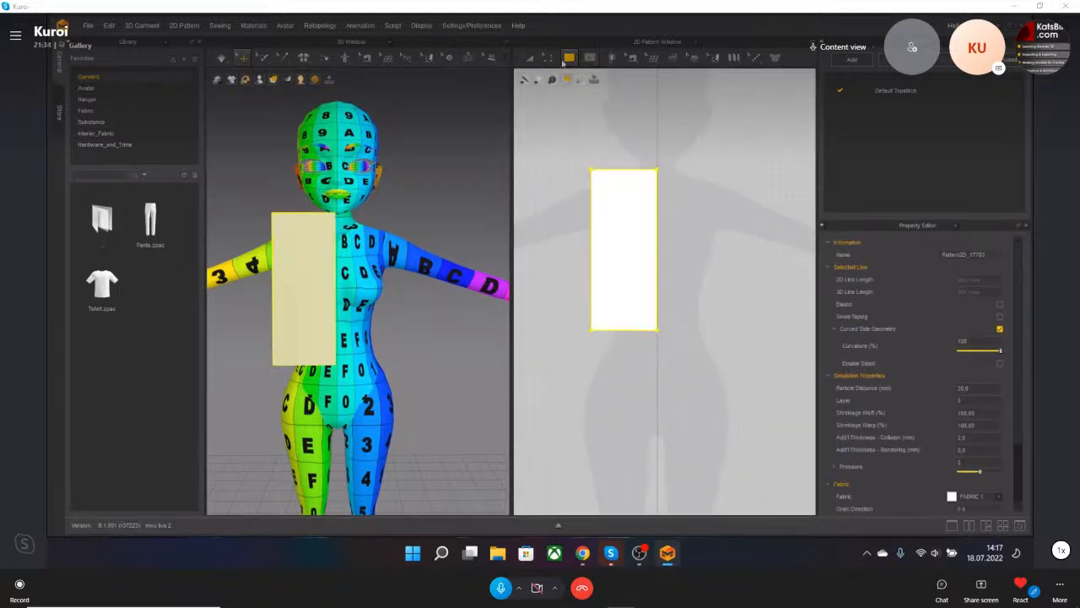
Add a neckline point on the rectangle's upper edge and an underarm point on its outer side edge.
left_click(553, 61)
left_click(549, 56)
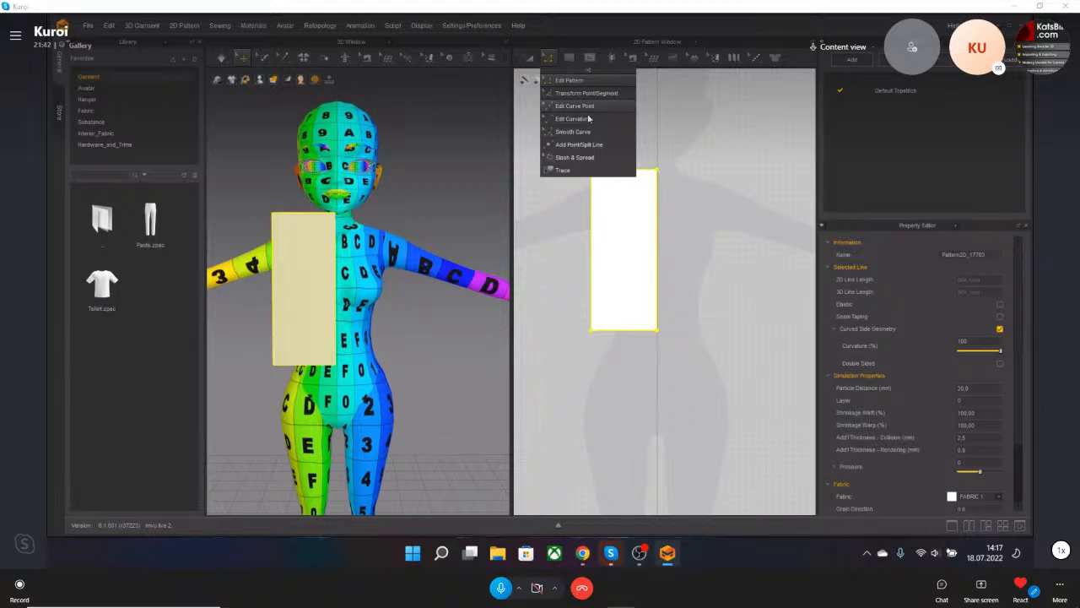
left_click(665, 172)
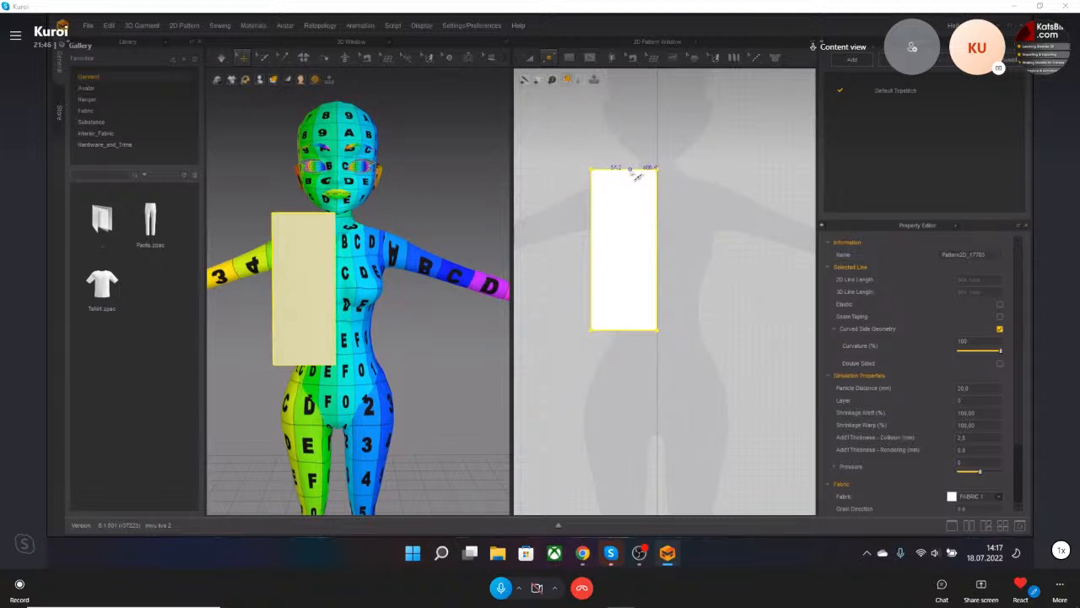
left_click(631, 170)
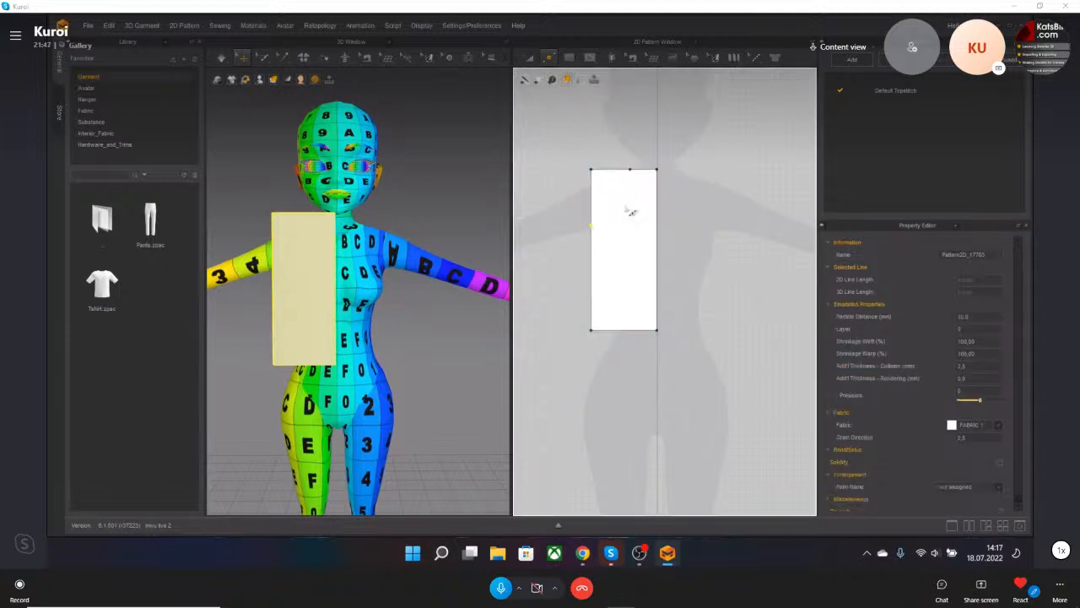
Move the rectangle's upper corner on the centre line down to form a slanted V-neckline.
left_click(549, 58)
left_click(579, 96)
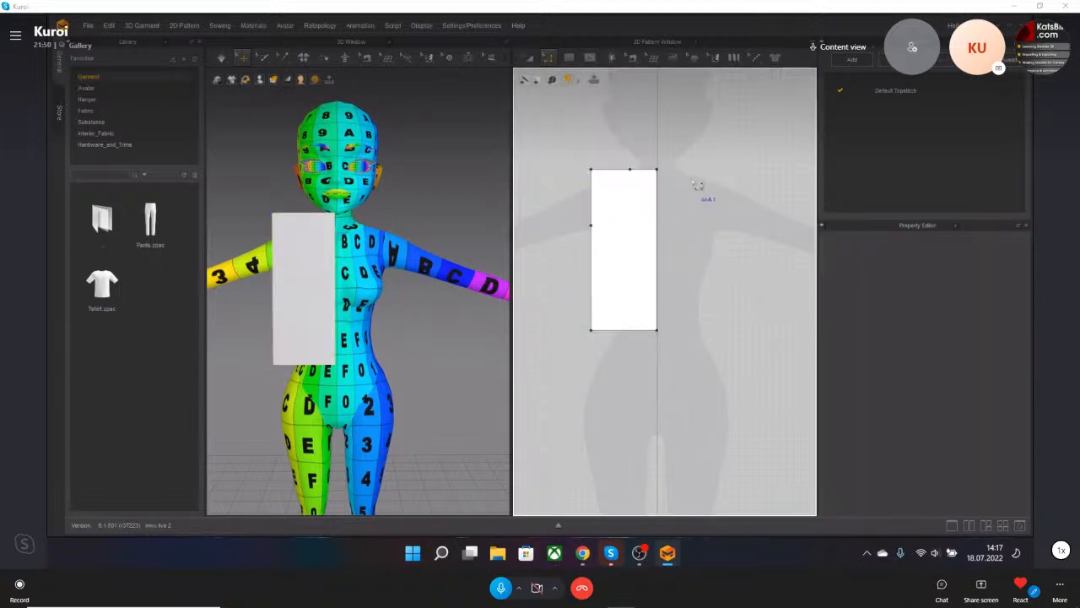
left_click_drag(658, 171, 657, 204)
Curve the outer edge between the shoulder and the underarm point inward to form an armhole.
left_click(591, 210)
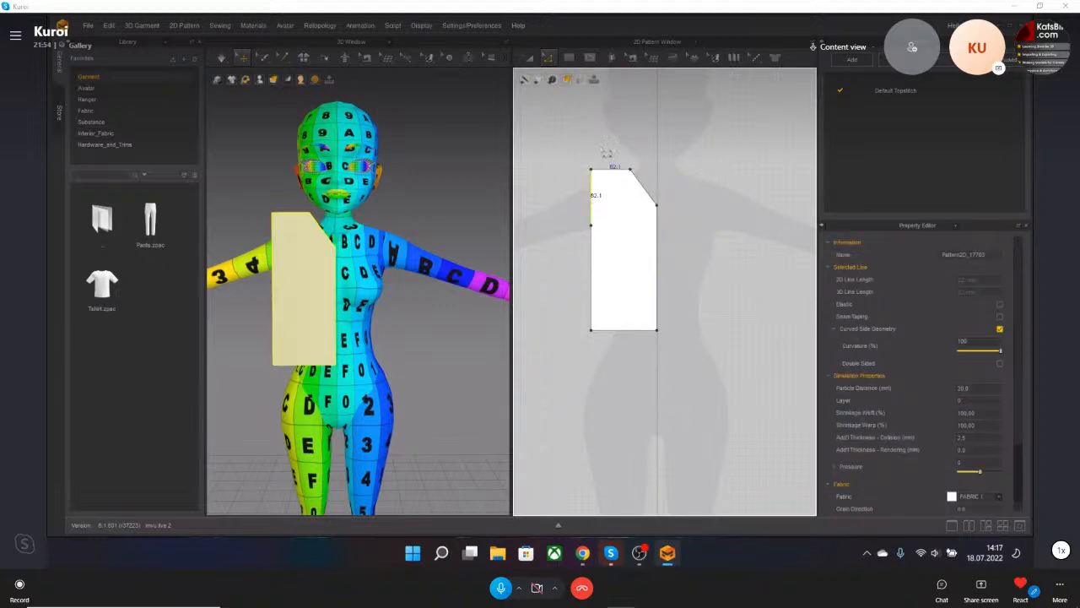
left_click(549, 57)
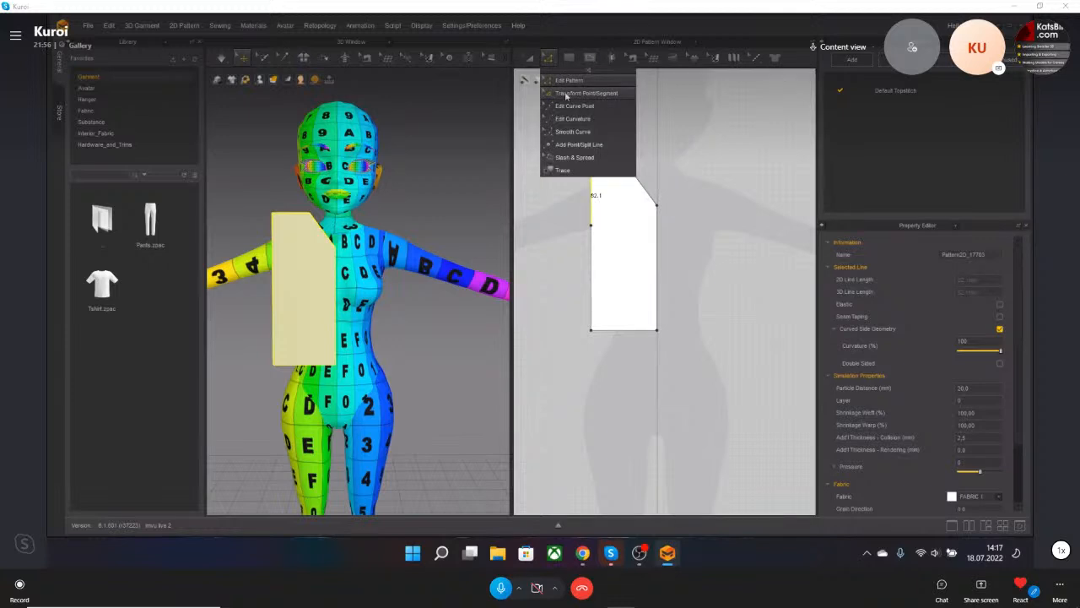
left_click(581, 132)
left_click_drag(601, 204, 611, 204)
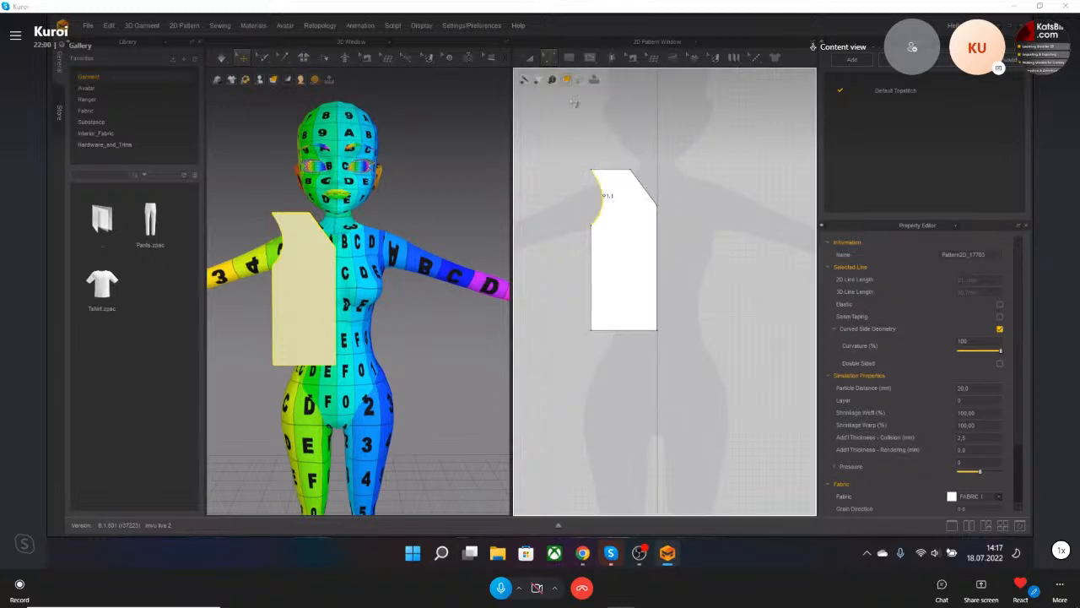
Move the shoulder tip, the underarm point and the lower outer corner of the half bodice inward.
left_click(546, 59)
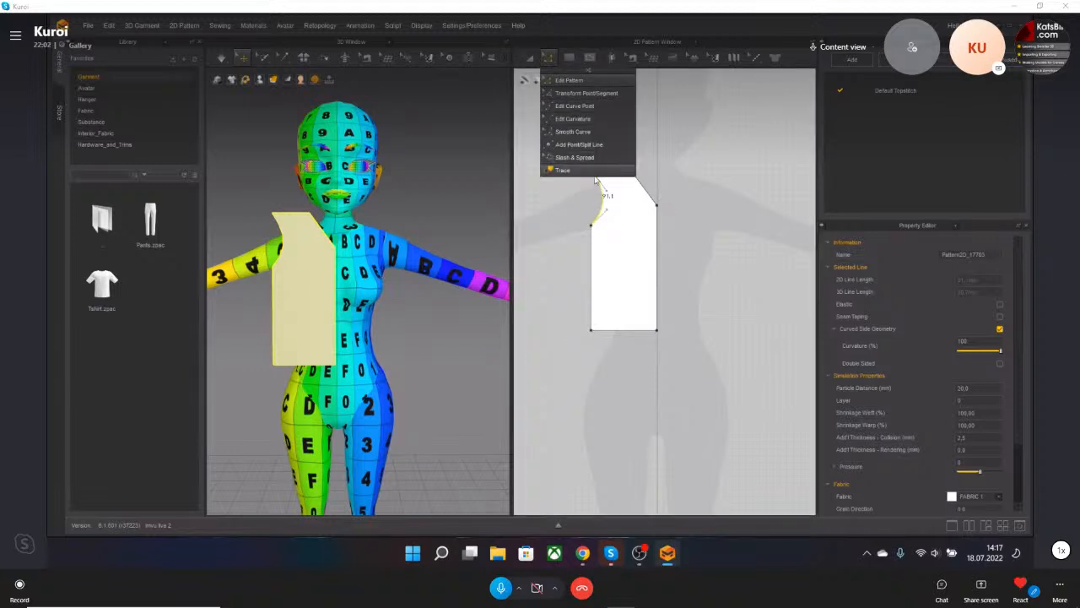
left_click(564, 172)
left_click_drag(592, 170, 604, 178)
left_click_drag(592, 225, 611, 245)
left_click_drag(600, 335, 615, 335)
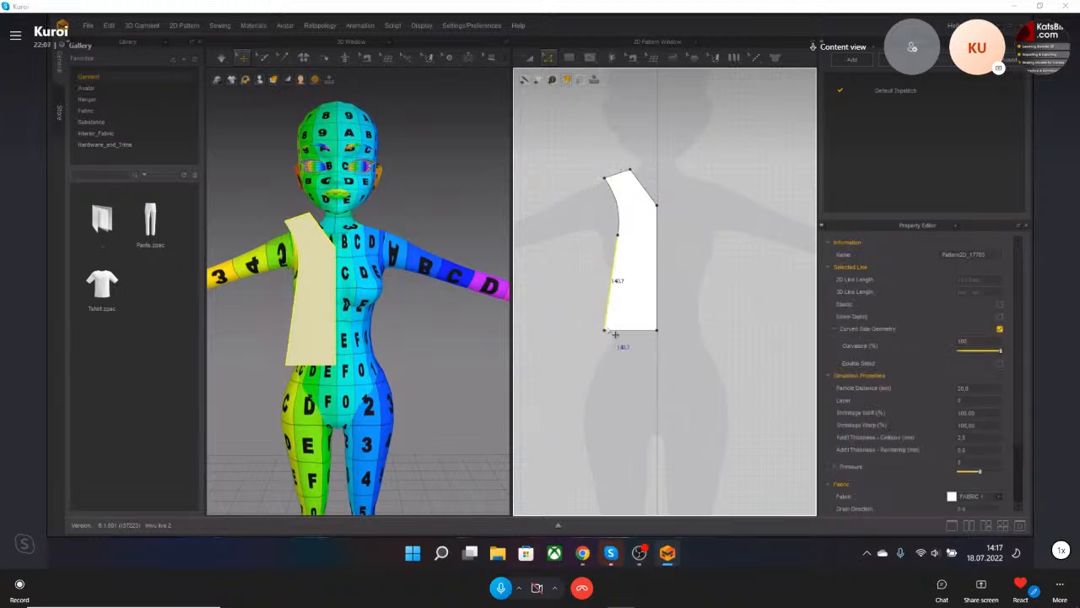
Move the underarm point outward to widen the chest and nudge the shoulder tip slightly up and outward.
left_click(625, 243)
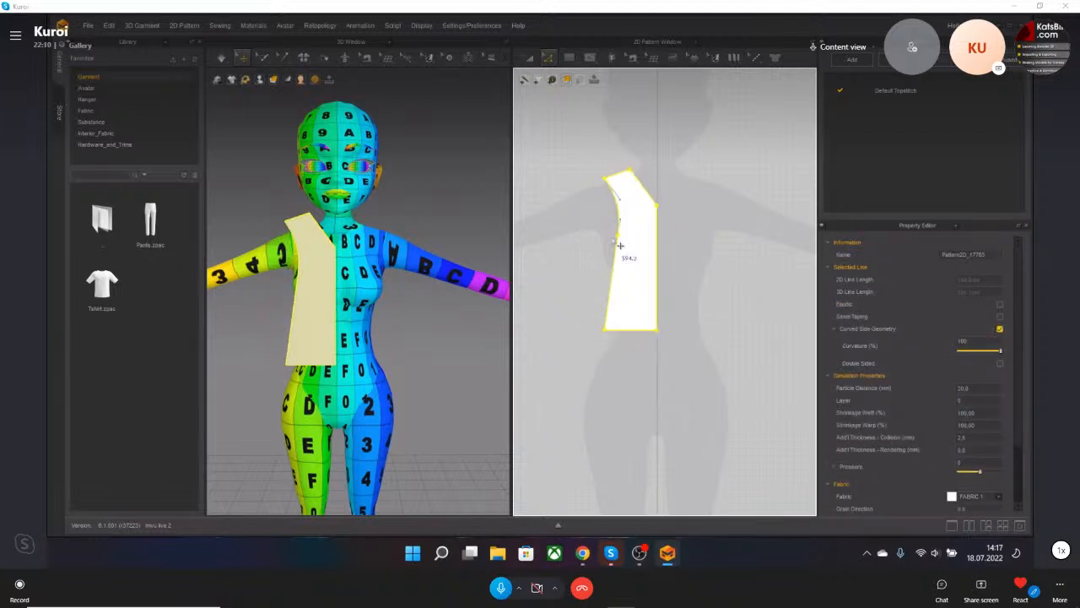
left_click_drag(625, 244, 600, 244)
left_click_drag(605, 178, 602, 174)
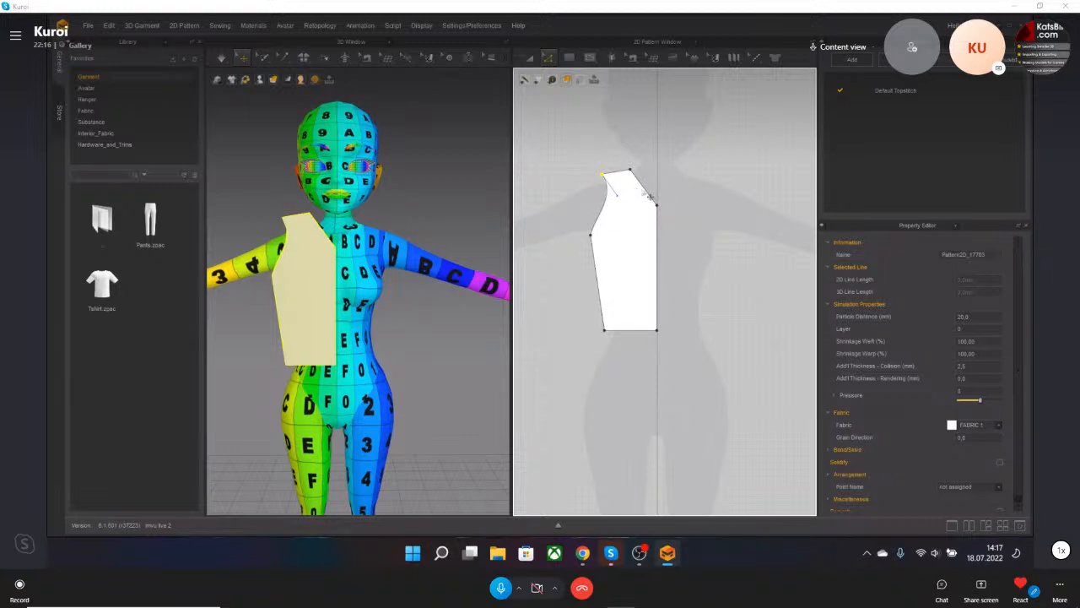
Unfold the half bodice across its centre line with symmetric editing and sewing, and reposition the full piece in front of the avatar.
right_click(659, 228)
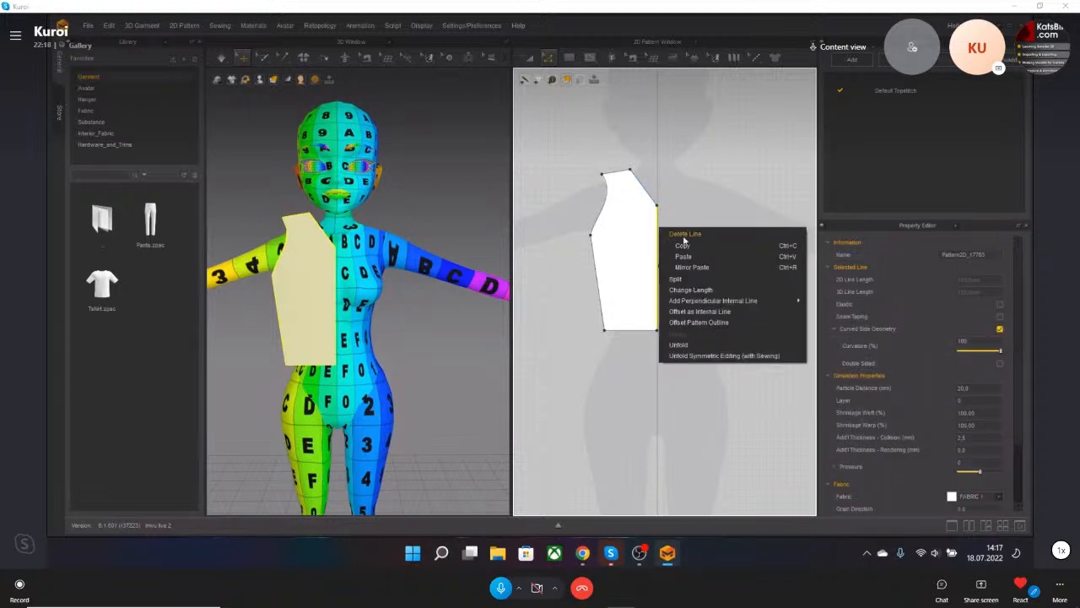
left_click(729, 355)
right_click_drag(460, 272, 302, 310)
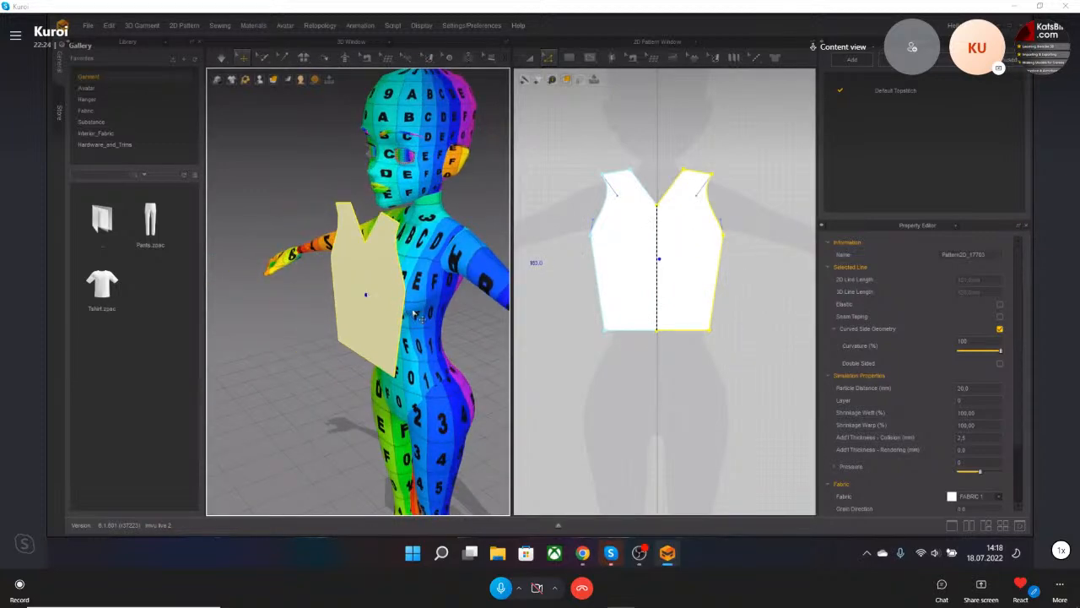
right_click_drag(414, 314, 361, 302)
left_click_drag(356, 312, 373, 314)
right_click_drag(346, 319, 430, 284)
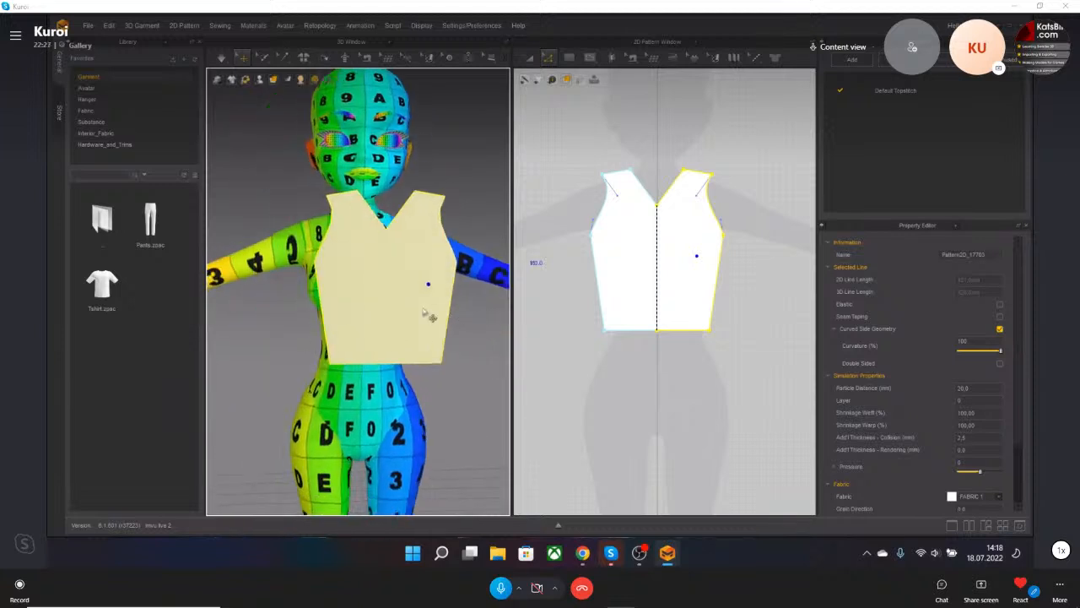
Show the garment's mesh in the 3D view and remesh the front bodice into quads.
left_click(273, 80)
left_click(287, 157)
right_click(381, 285)
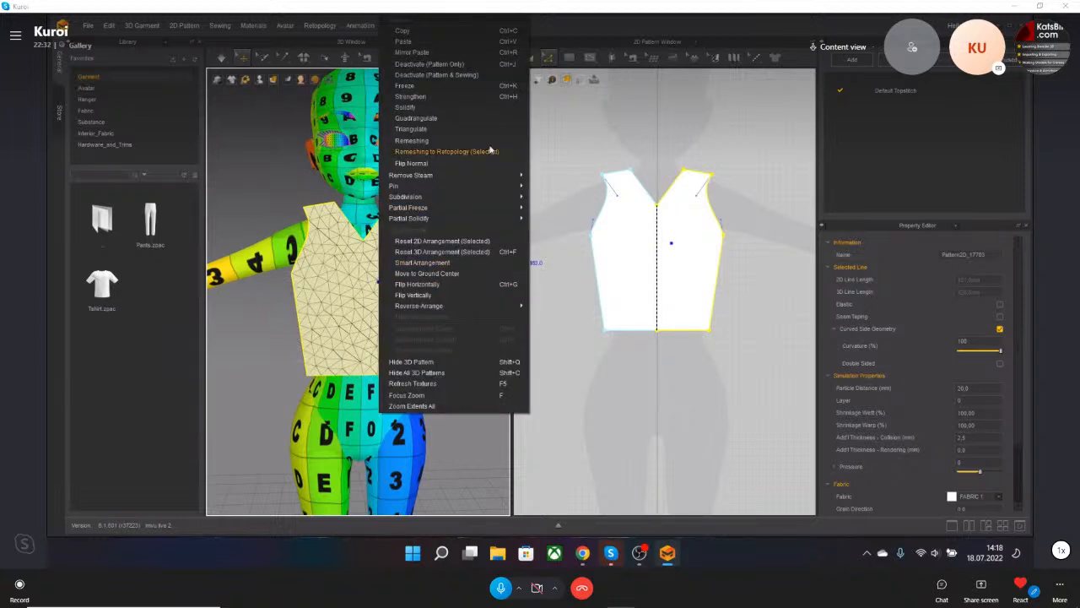
left_click(429, 141)
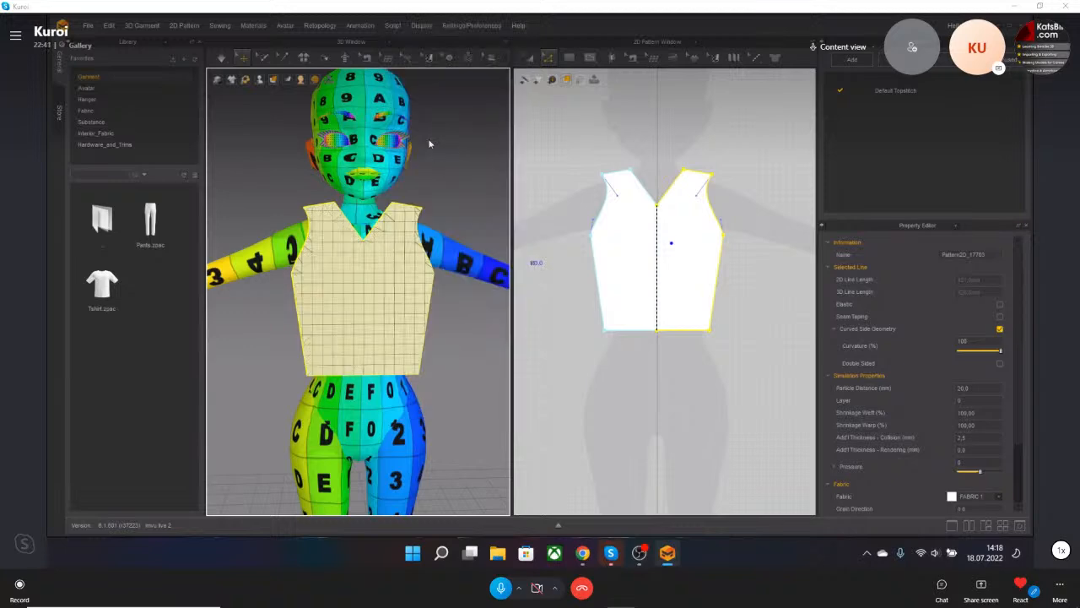
Adjust the position of the front bodice before the avatar's chest, checking it from several angles.
middle_click_drag(381, 296, 400, 281)
left_click(387, 280)
right_click_drag(388, 281, 413, 309)
left_click(402, 310)
left_click_drag(404, 310, 400, 310)
right_click_drag(440, 317, 375, 298)
right_click_drag(446, 294, 508, 302)
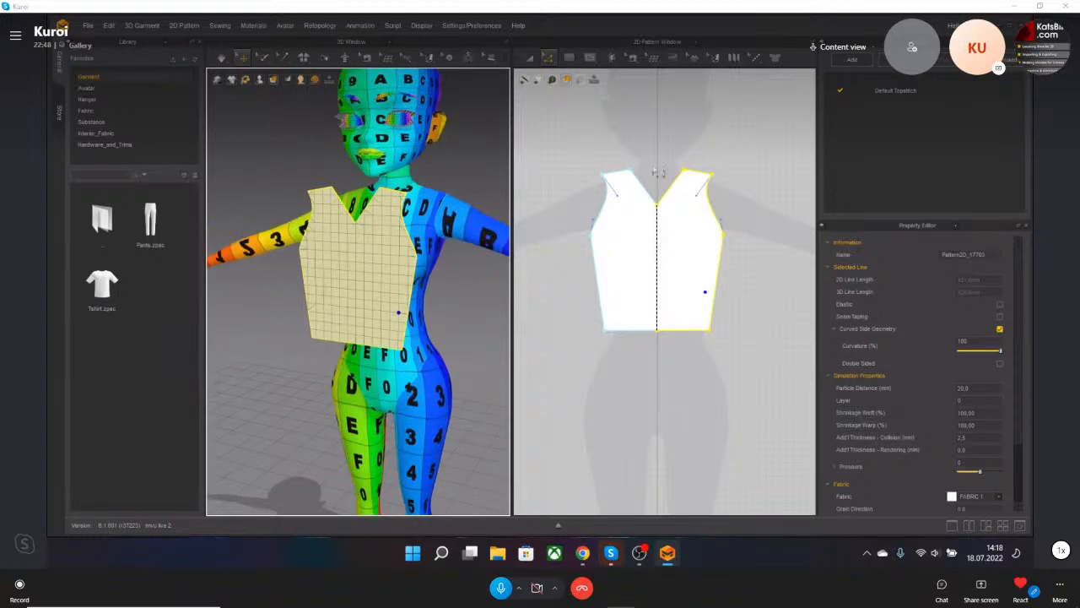
Copy the front bodice pattern and paste the duplicate beside it, to the right of the avatar silhouette.
left_click(530, 59)
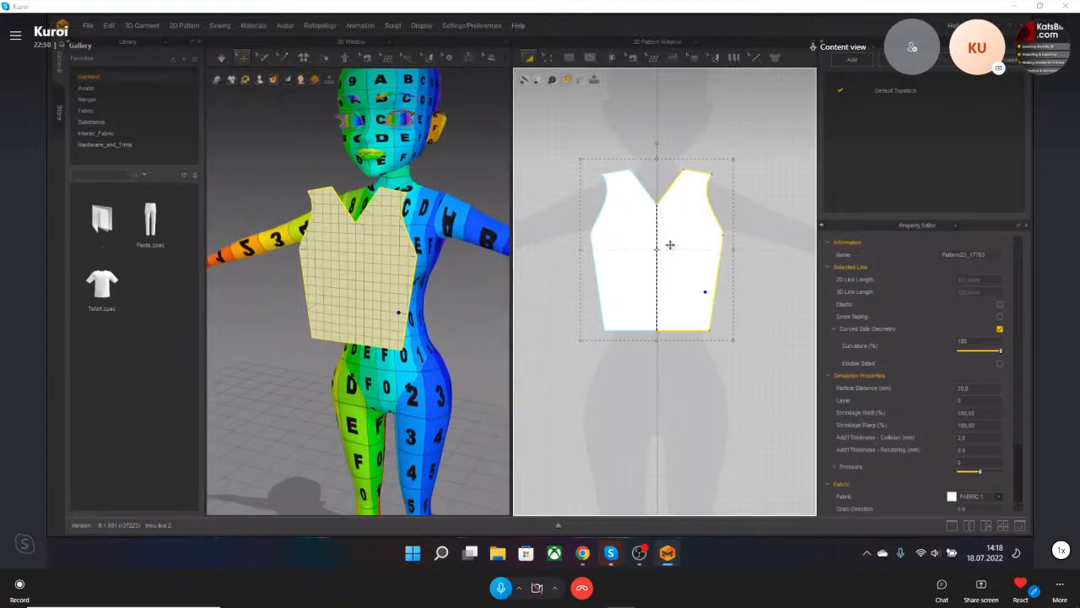
middle_click_drag(774, 267, 697, 273)
scroll(711, 269, "down", 4)
key("ctrl+c")
key("ctrl+v")
left_click(735, 270)
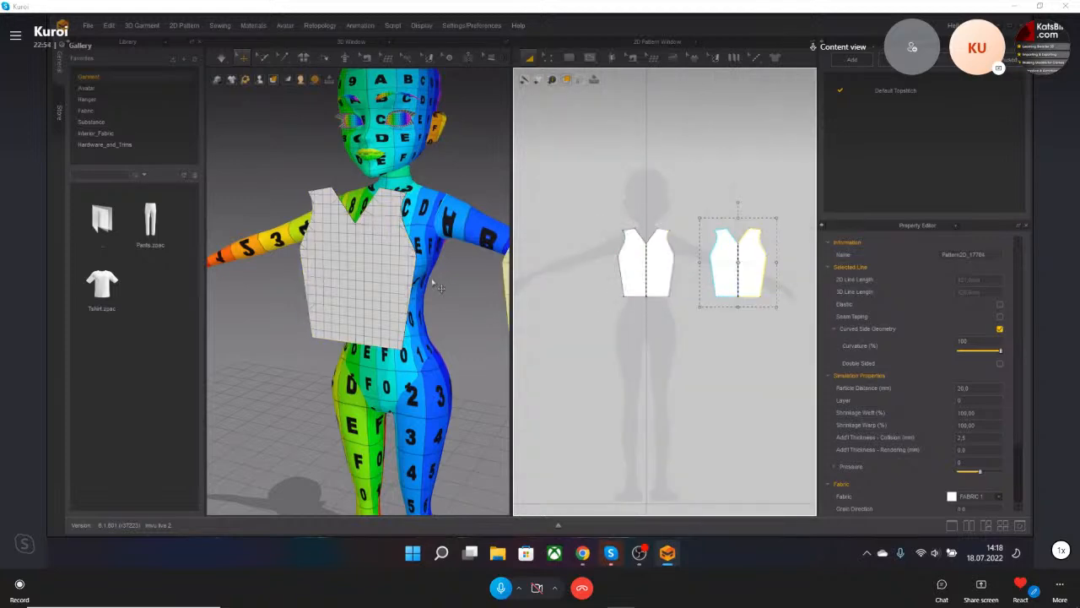
Apply Flip Normal to the copied bodice piece behind the avatar's back.
scroll(455, 283, "down", 3)
right_click_drag(455, 283, 362, 273)
right_click(362, 269)
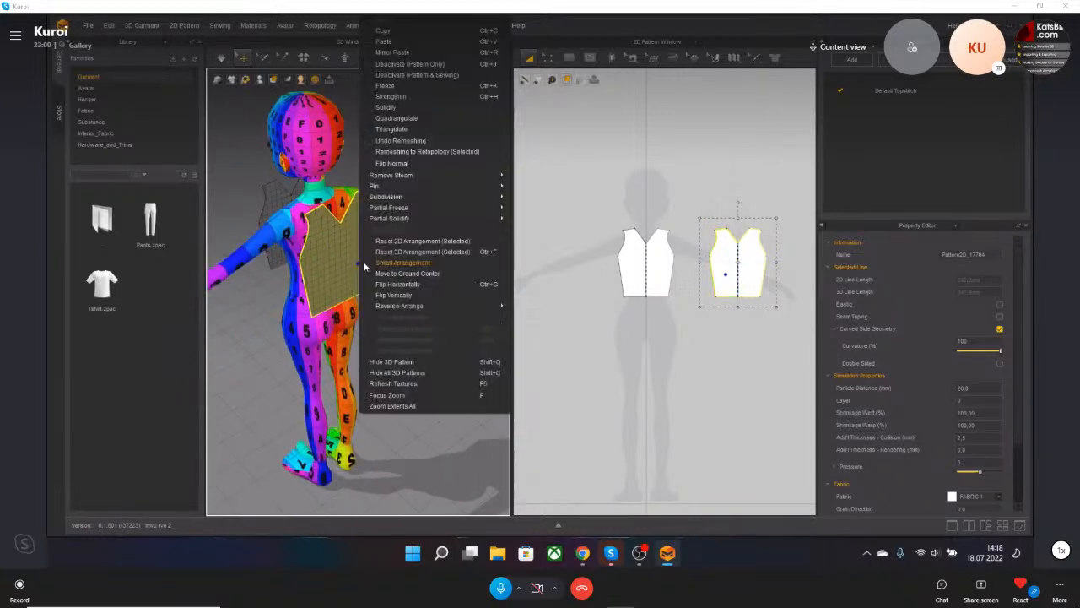
left_click(426, 164)
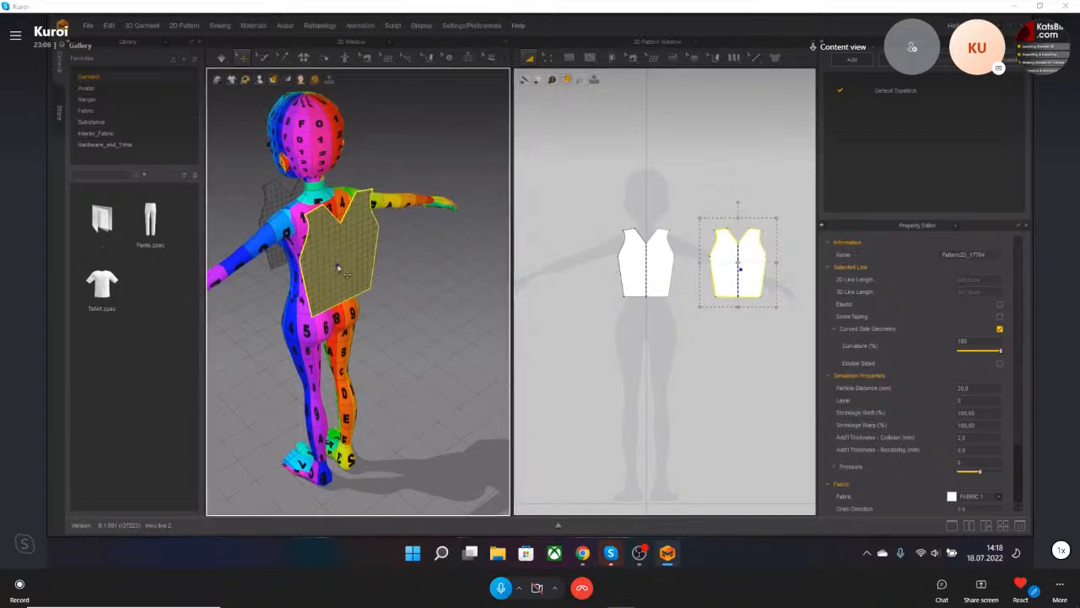
Rotate the back piece around its vertical axis so its outer face points away from the avatar, and position it behind the torso.
left_click_drag(322, 288, 363, 295)
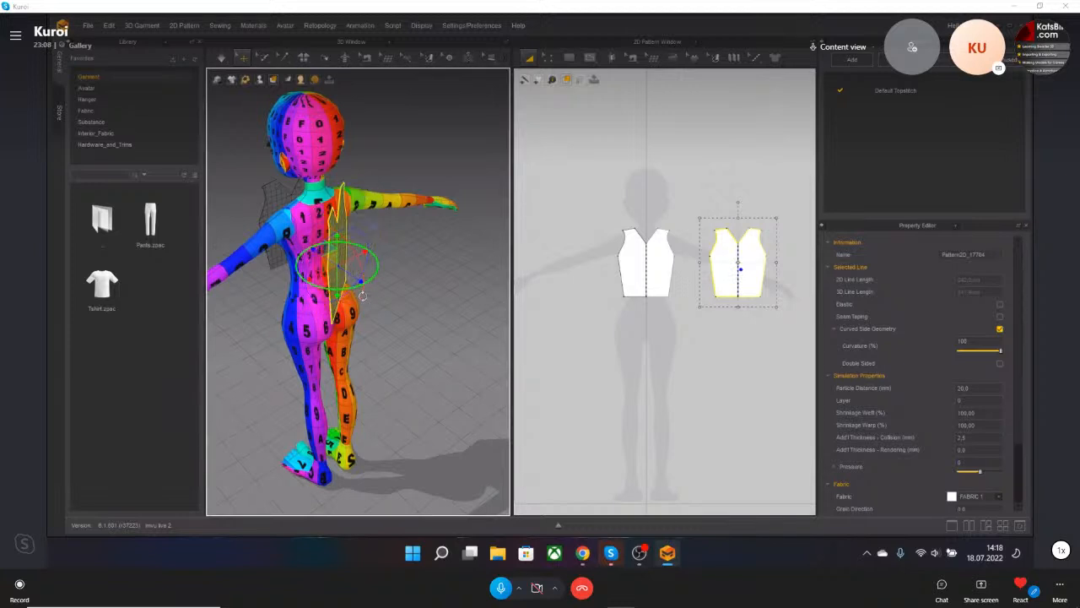
left_click_drag(460, 278, 397, 278)
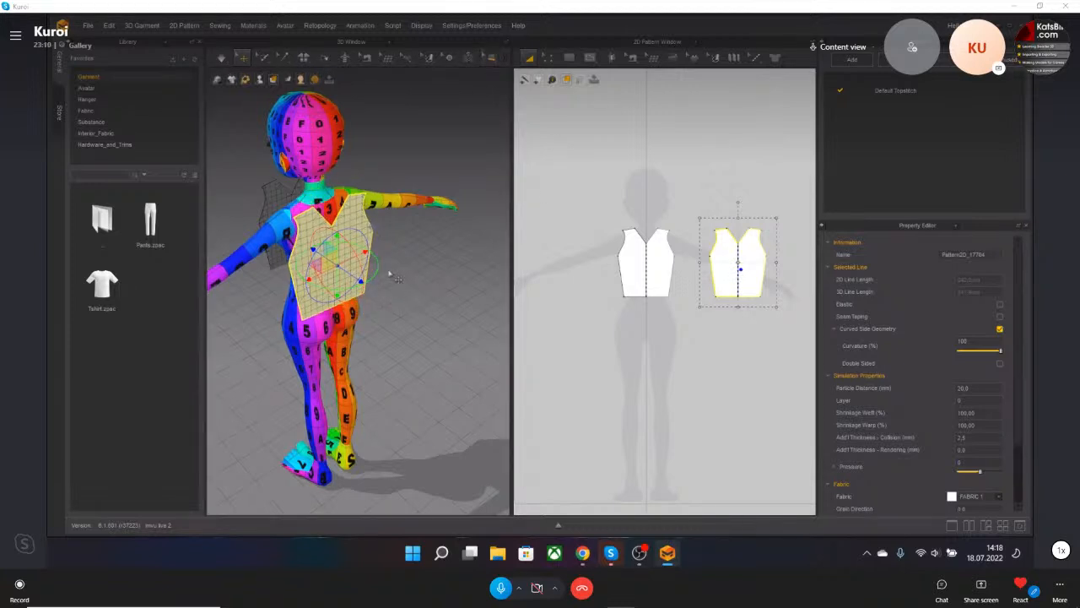
right_click_drag(361, 297, 340, 283)
left_click_drag(354, 268, 445, 283)
right_click_drag(359, 277, 404, 277)
left_click_drag(349, 195, 286, 245)
right_click_drag(289, 245, 243, 248)
left_click_drag(358, 205, 324, 231)
right_click_drag(324, 231, 317, 211)
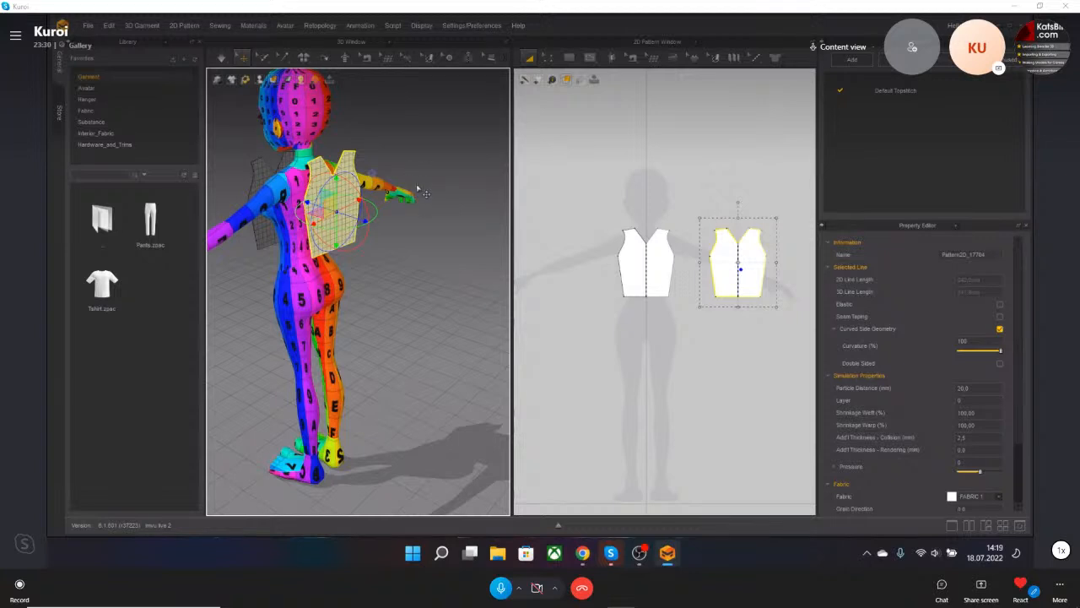
Move the back bodice farther behind the avatar so it hangs clear of the body.
left_click(221, 57)
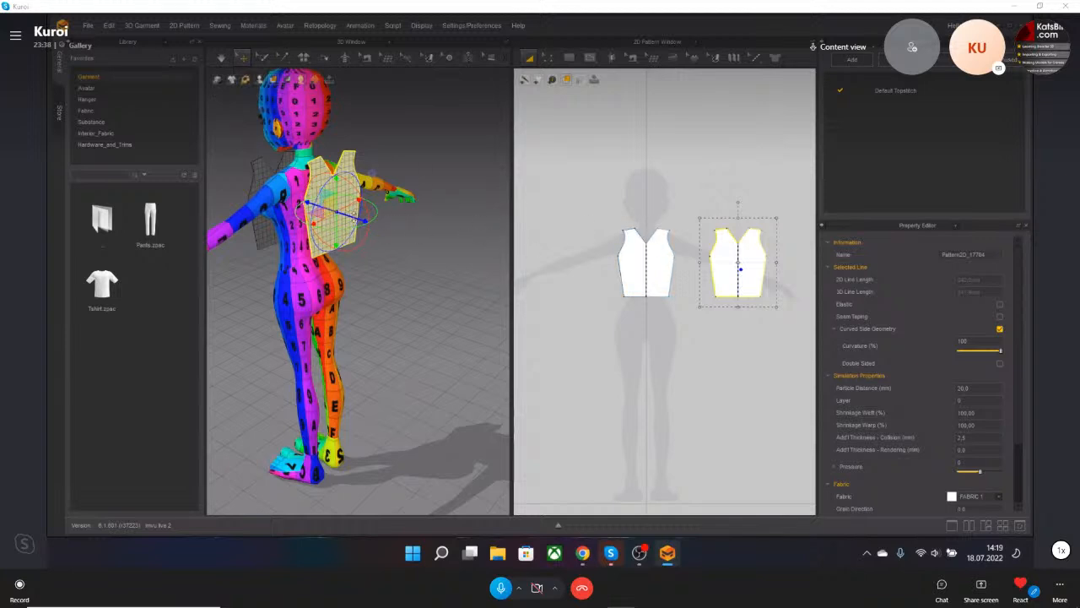
left_click_drag(334, 190, 336, 231)
right_click_drag(336, 231, 374, 275)
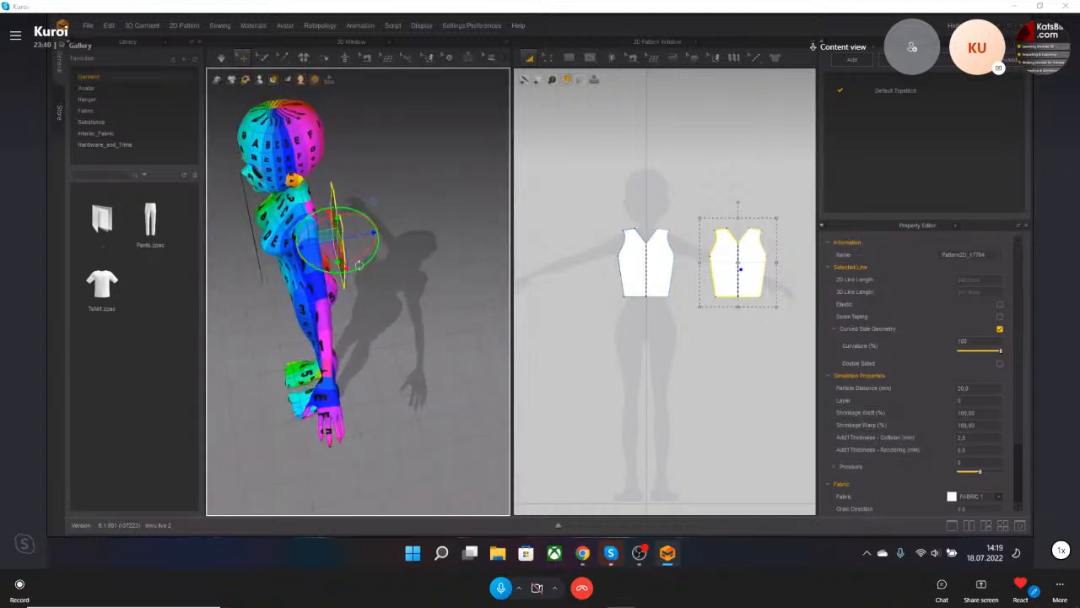
right_click_drag(365, 233, 352, 147)
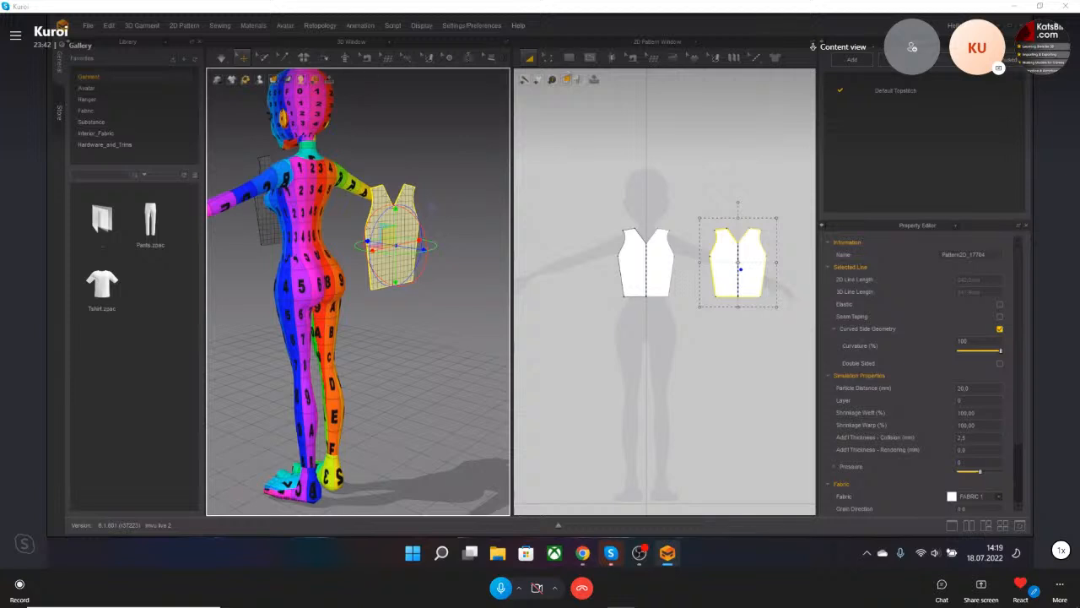
Use Segment Sewing to join the front bodice's shoulder edges to the shoulder edges of the back bodice.
mouse_move(631, 61)
left_click(647, 93)
left_click(634, 230)
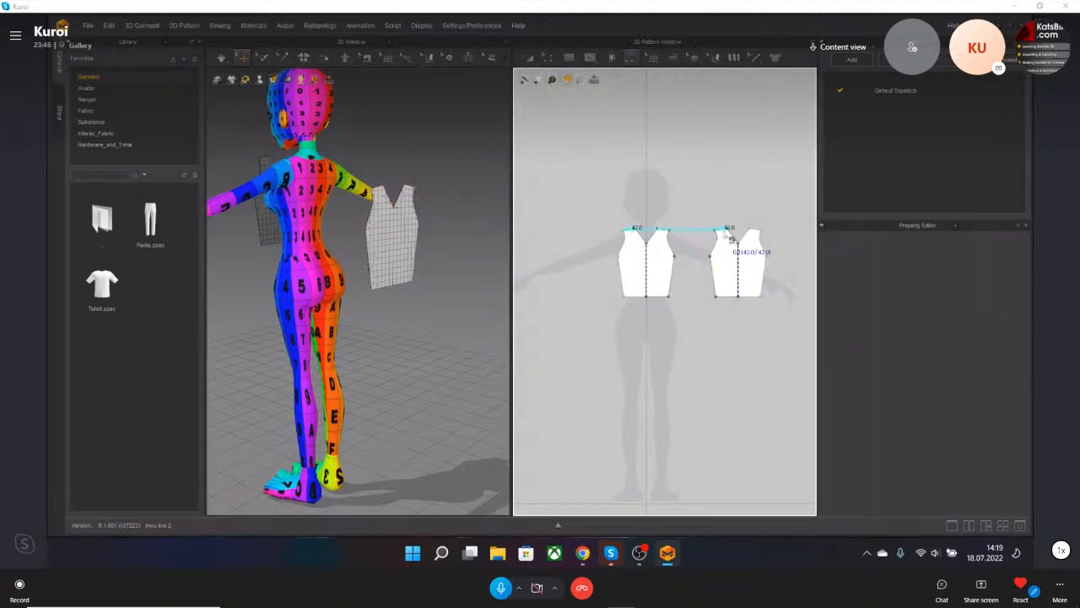
right_click_drag(451, 202, 388, 253)
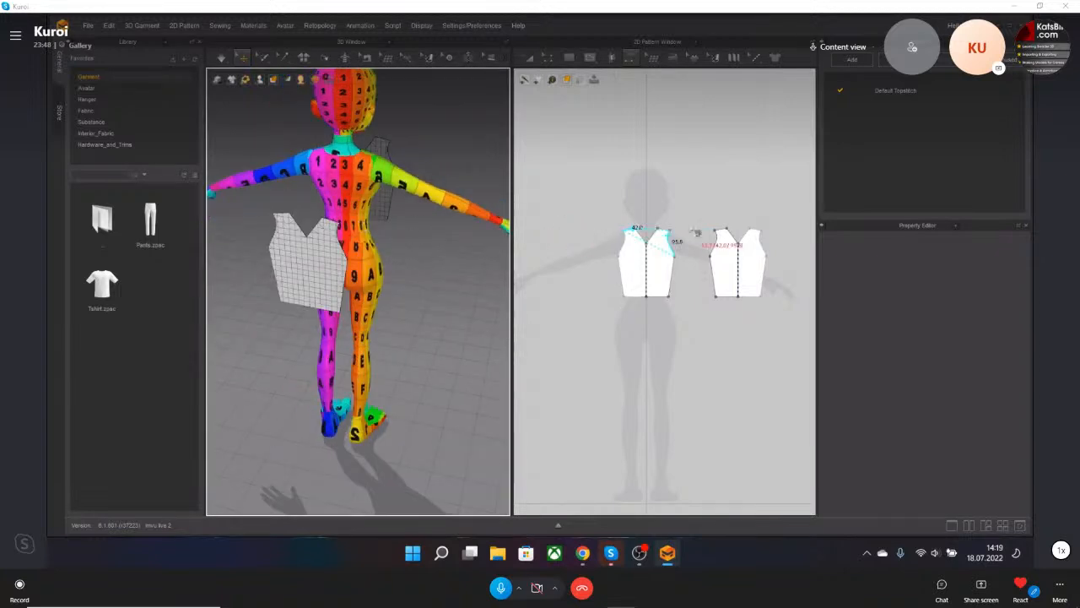
left_click(729, 233)
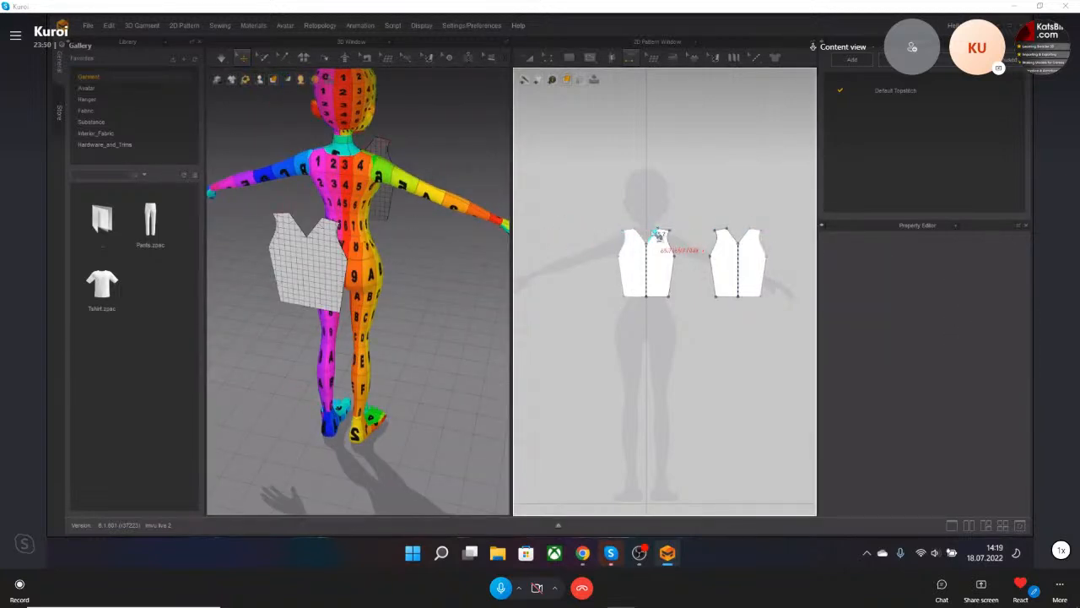
left_click(762, 230)
Raise the back bodice toward the avatar's shoulders and simulate the garment, inspecting the drape around the neck and arms.
right_click_drag(389, 217, 329, 228)
mouse_move(403, 227)
right_mouse_down()
mouse_move(415, 237)
mouse_move(347, 228)
mouse_move(411, 229)
mouse_move(416, 241)
right_mouse_up()
left_click(411, 246)
left_click_drag(410, 223, 409, 165)
key("space")
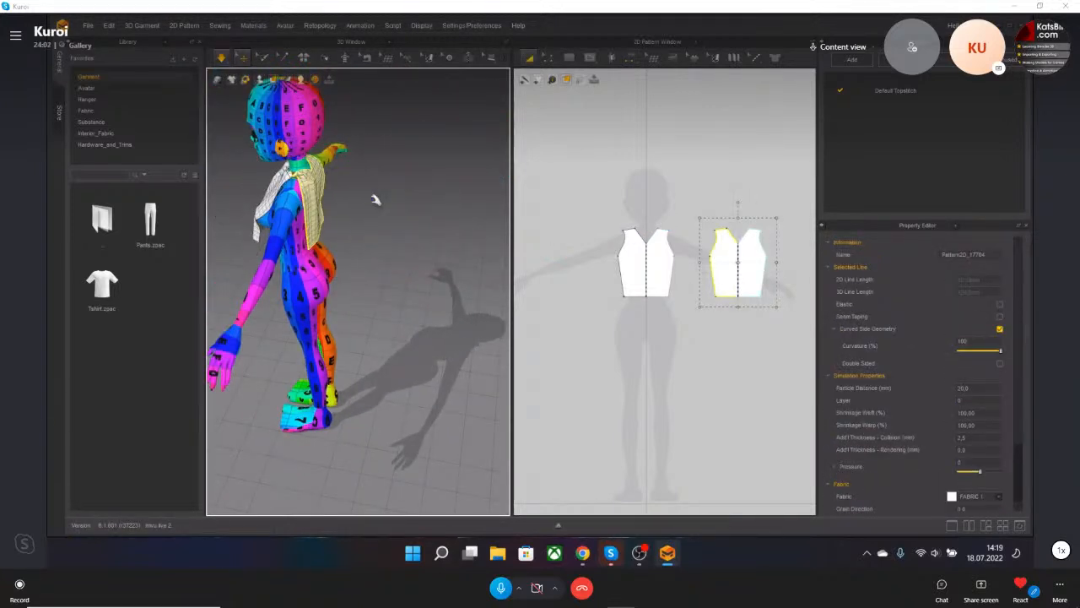
scroll(329, 210, "up", 5)
key("n")
middle_click_drag(329, 210, 402, 231)
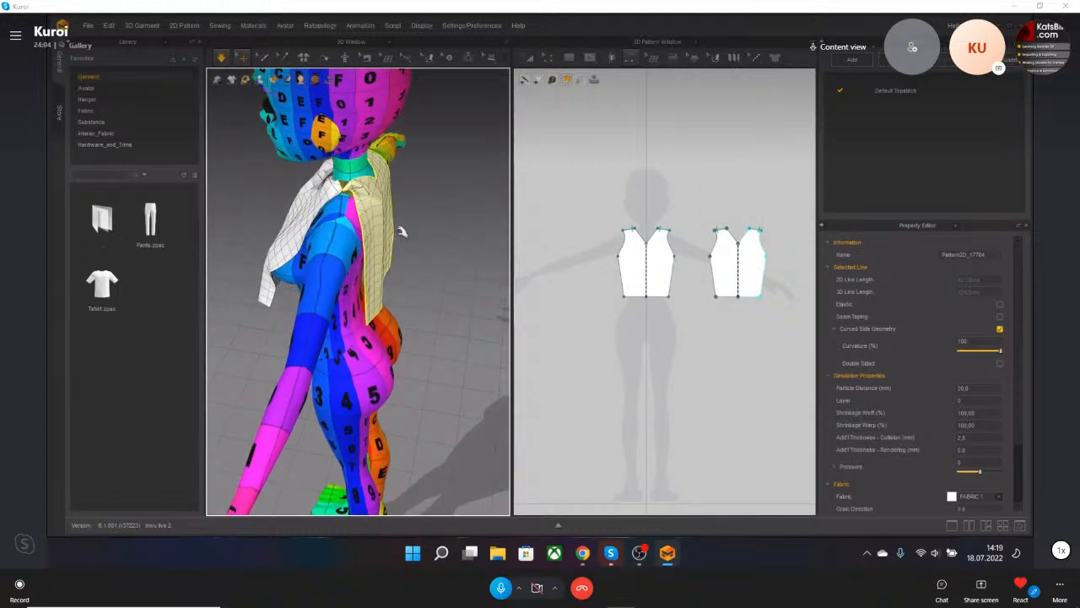
Undo the simulation and the shoulder seams, and raise the back bodice behind the avatar's upper back.
key("ctrl+z")
right_click_drag(429, 267, 358, 267)
key("ctrl+z")
left_click(420, 295)
key("ctrl+z")
left_click(423, 319)
left_click_drag(422, 303, 422, 245)
scroll(438, 275, "down", 3)
right_click_drag(441, 277, 400, 264)
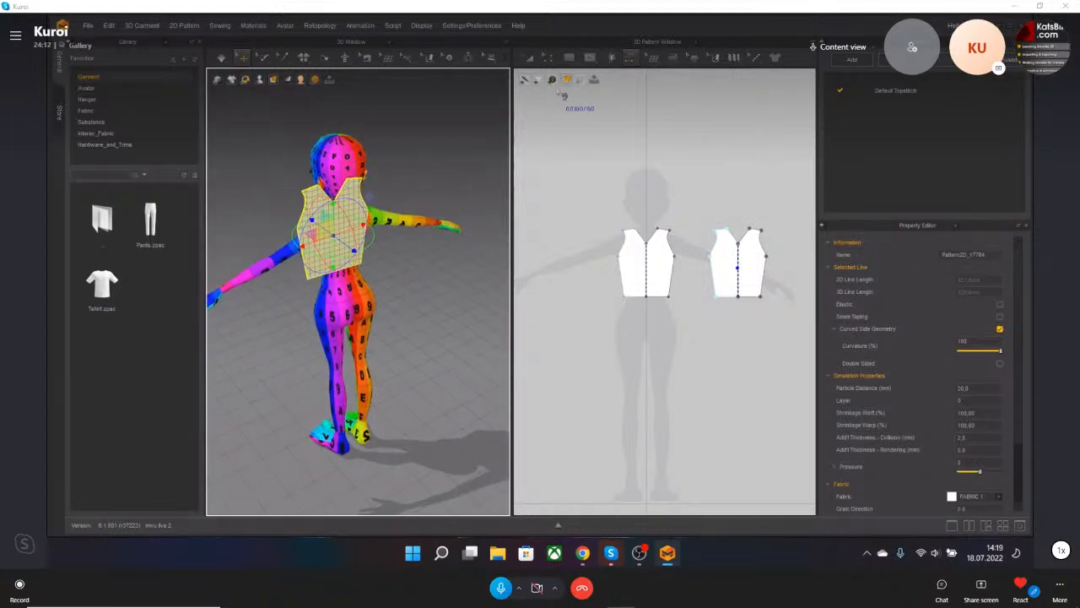
Try sewing the front and back shoulder edges together again and simulate the garment.
left_click(631, 59)
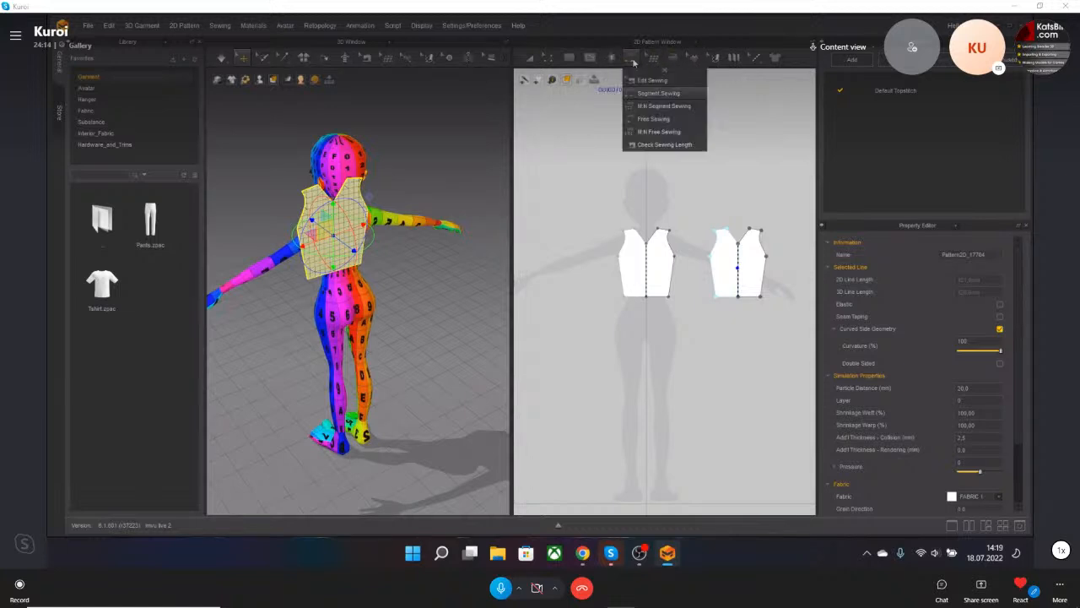
left_click(654, 118)
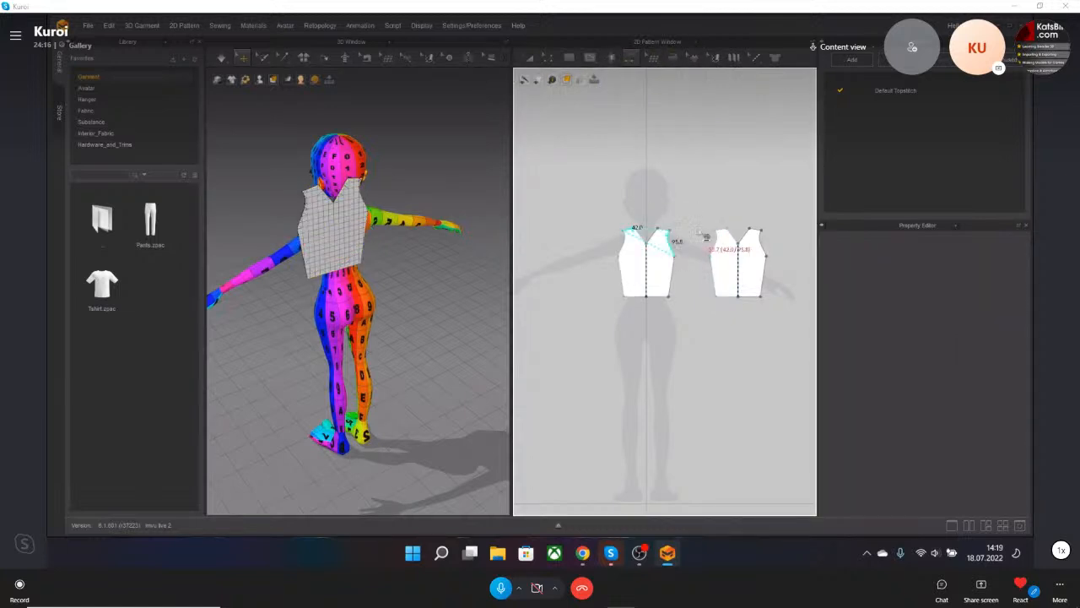
left_click(721, 230)
right_click_drag(417, 229, 421, 252)
key("space")
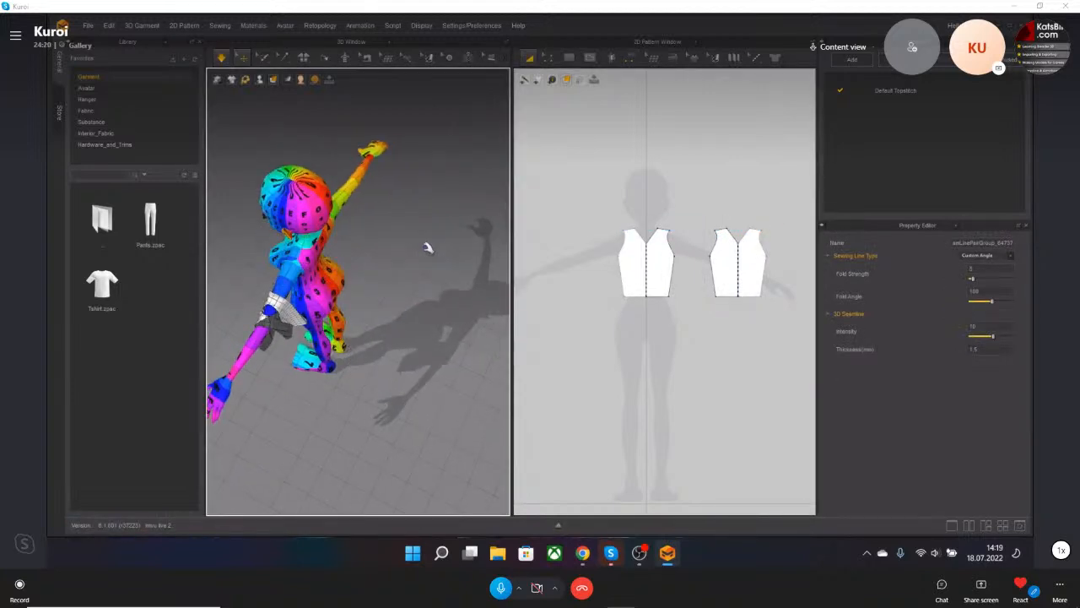
Reposition the back bodice behind the avatar and apply Flip Normal to it.
left_click(378, 322)
right_click(376, 321)
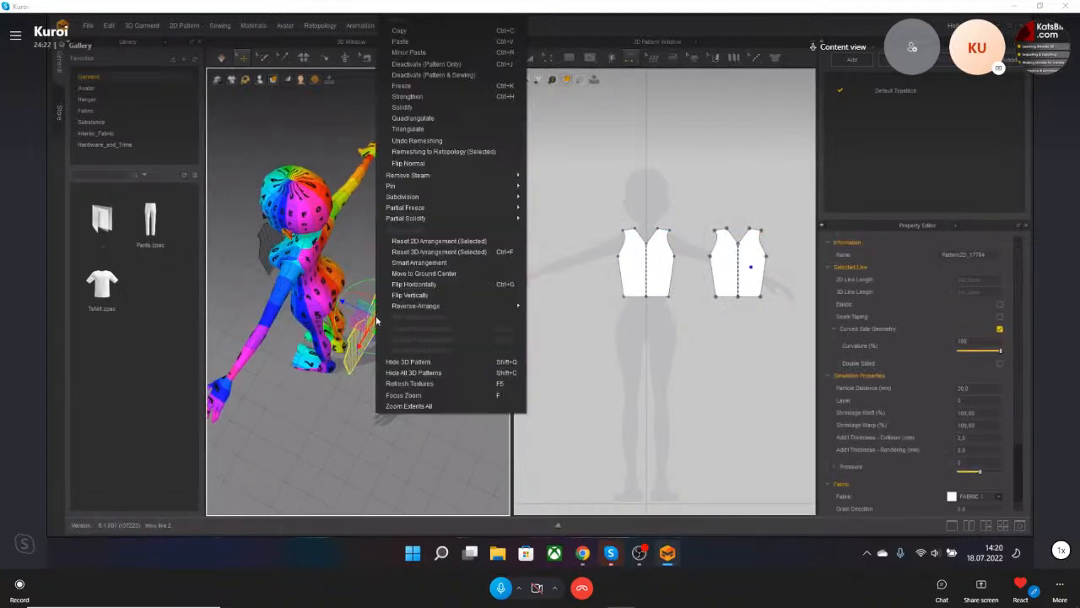
left_click(346, 346)
left_click_drag(344, 345, 293, 145)
right_click(395, 328)
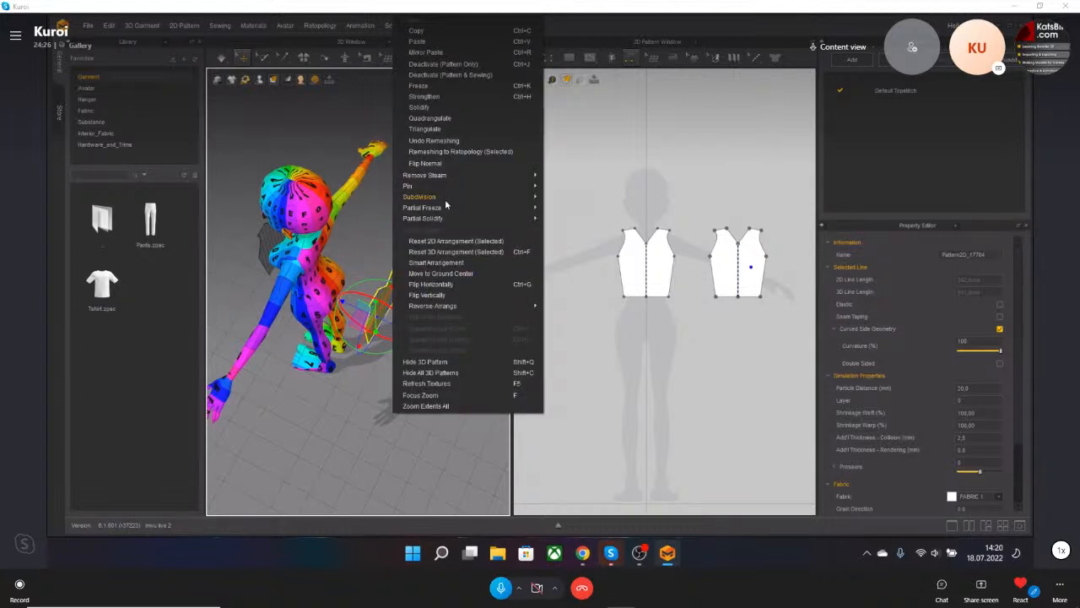
left_click(435, 169)
right_click_drag(473, 354, 438, 257)
Sew the front shoulder edges to the back shoulder edges and check how the seam lines run around the avatar.
left_click(629, 230)
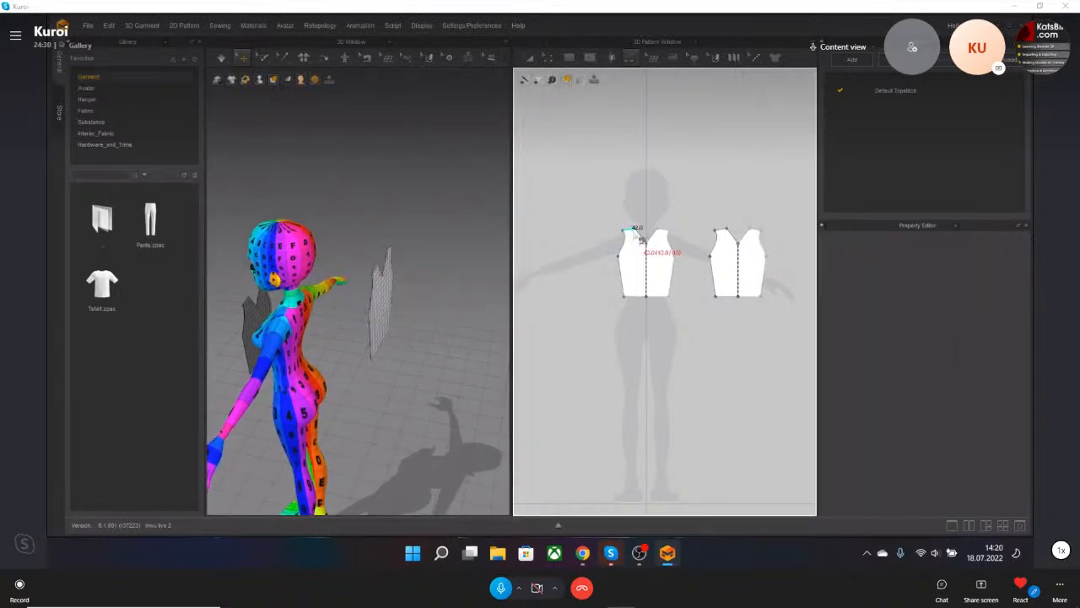
left_click(763, 230)
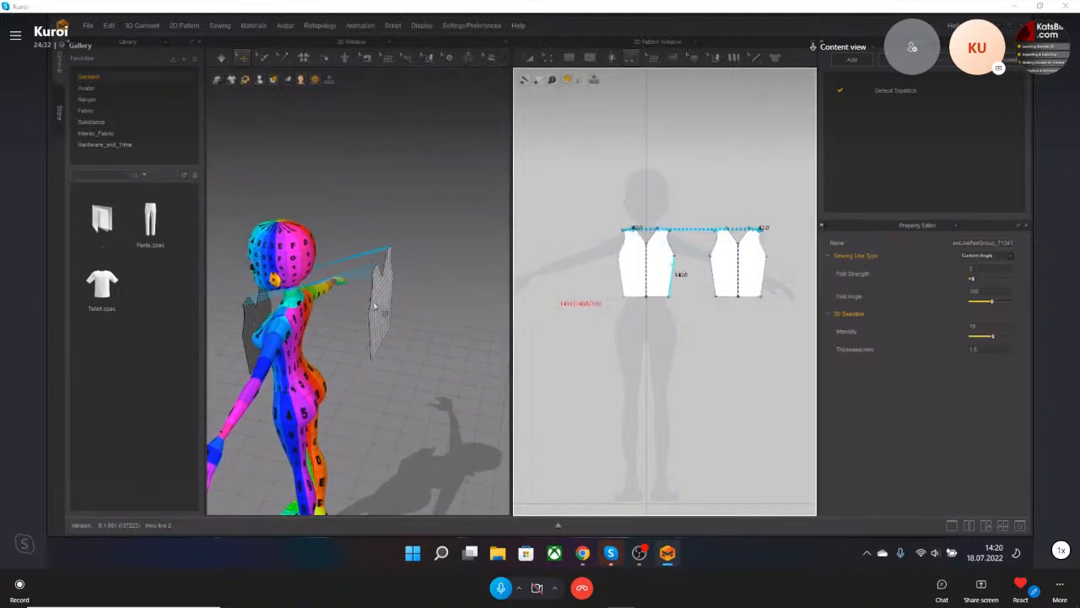
right_click_drag(422, 262, 362, 309)
scroll(336, 288, "up", 3)
scroll(336, 288, "up", 1)
Try out the new shoulder seams by shifting the bodice pieces around the avatar and running a simulation.
left_click_drag(397, 301, 263, 290)
right_click_drag(262, 290, 321, 359)
scroll(350, 353, "down", 3)
key("space")
left_click_drag(347, 285, 321, 271)
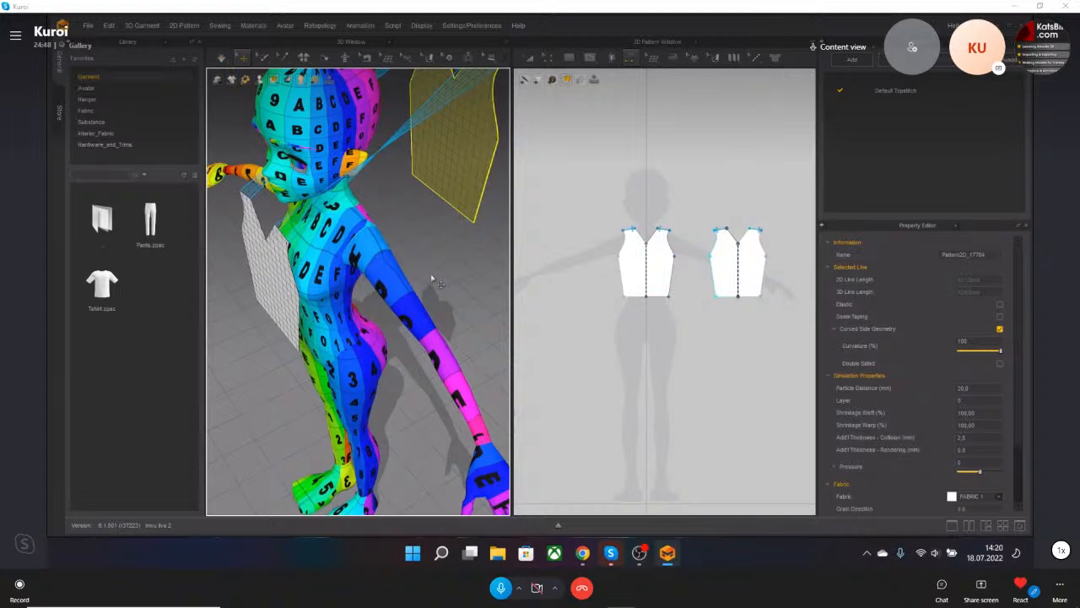
right_click_drag(434, 278, 361, 293)
left_click(368, 288)
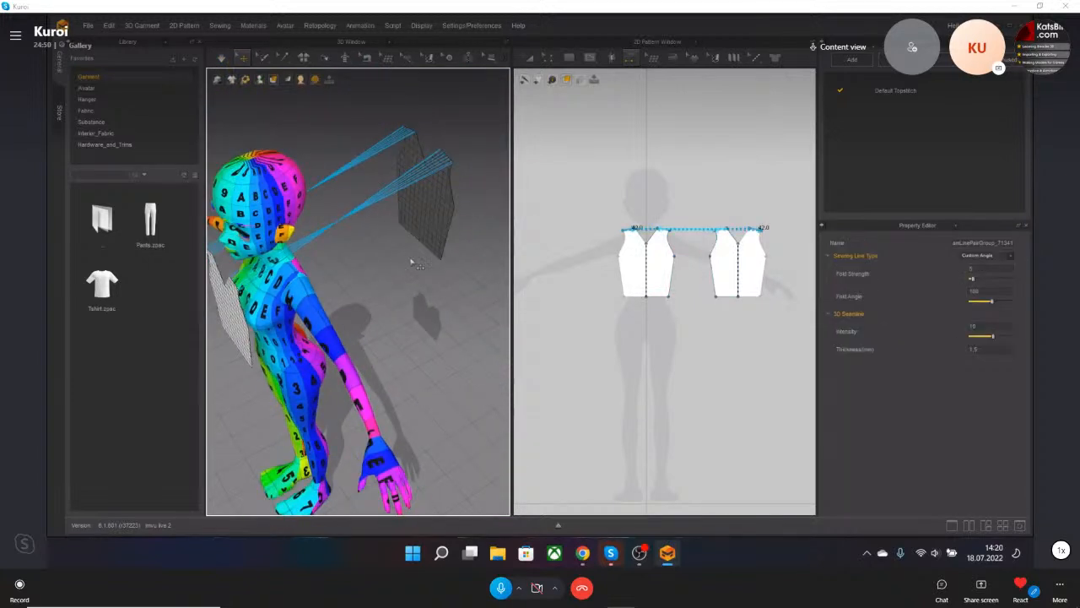
Use Segment Sewing to join both front shoulder edges to their mirrored counterparts on the back bodice.
left_click(637, 60)
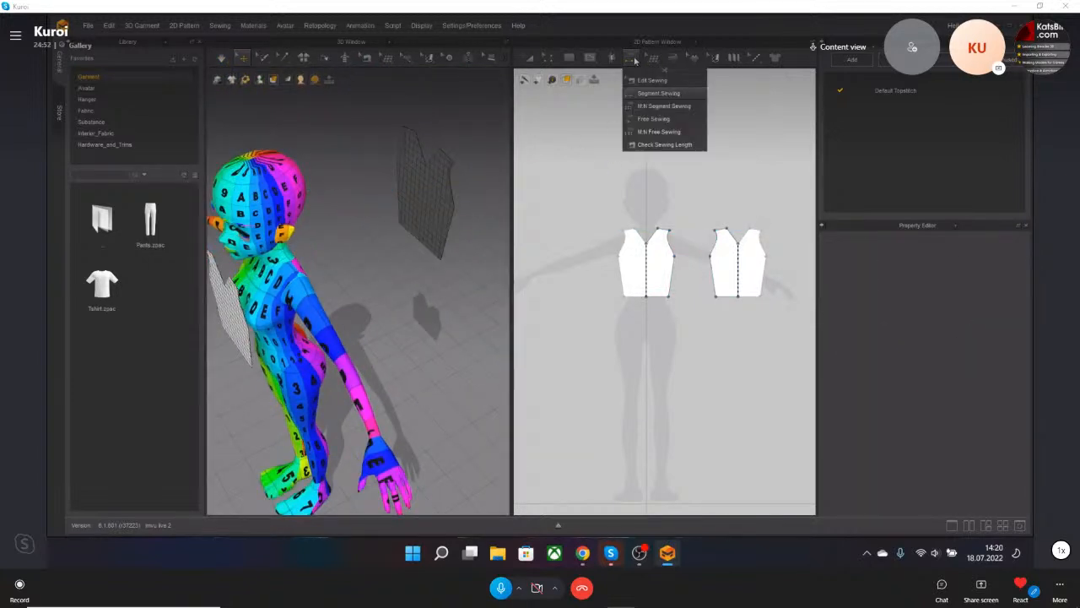
left_click(645, 94)
left_click(634, 230)
scroll(763, 233, "up", 4)
right_click_drag(523, 234, 638, 240)
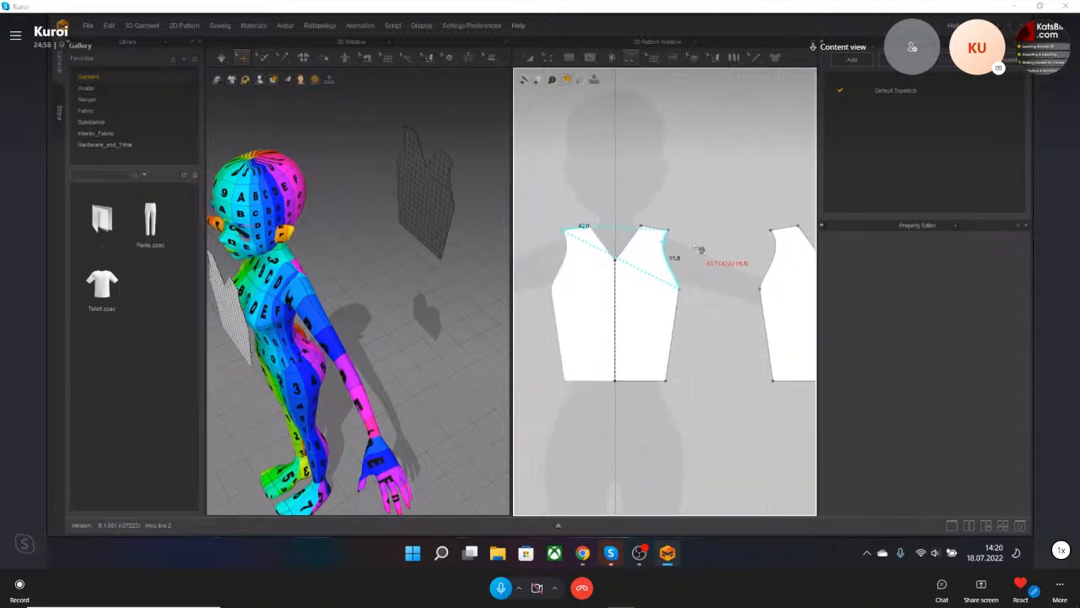
scroll(700, 250, "up", 2)
scroll(555, 227, "up", 5)
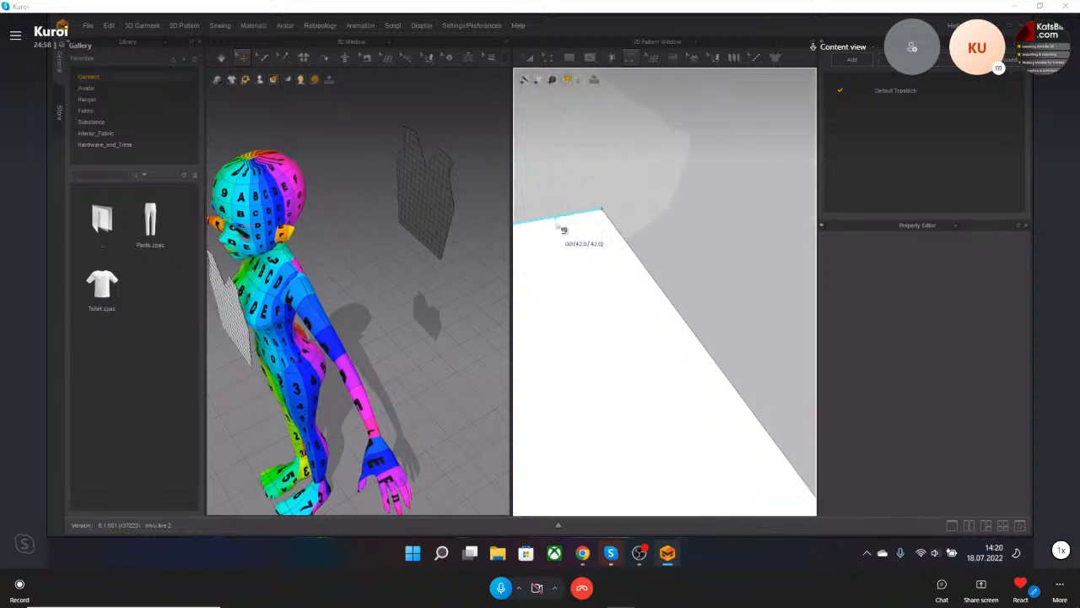
scroll(564, 228, "down", 8)
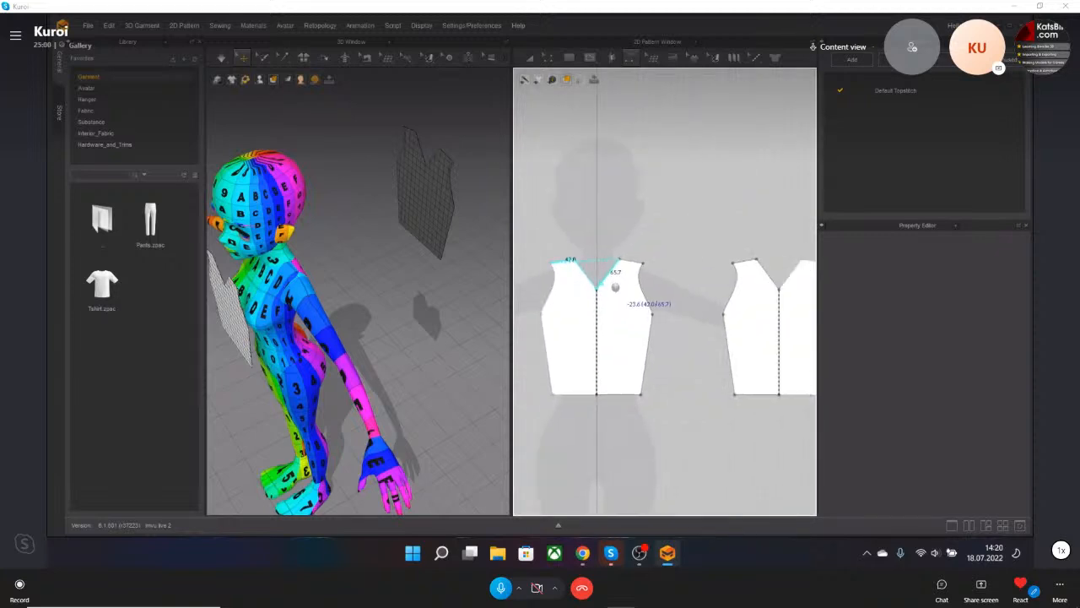
left_click(771, 259)
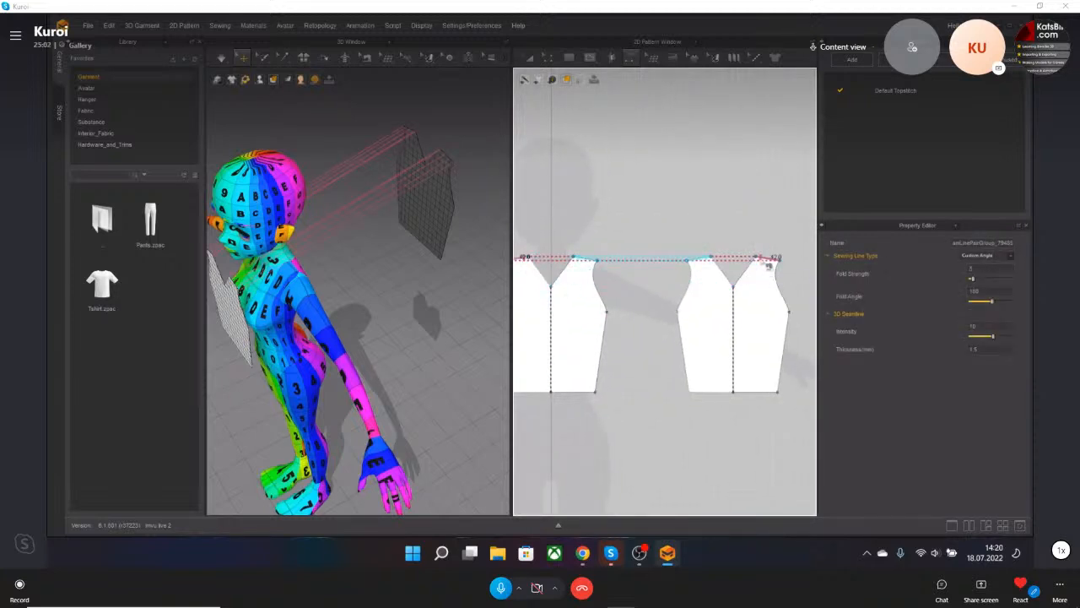
Simulate the garment with only the shoulders sewn, check the drape from the side, and undo the simulation.
right_click_drag(327, 264, 383, 237)
right_click_drag(328, 309, 307, 308)
left_click_drag(306, 309, 331, 277)
right_click_drag(333, 279, 304, 325)
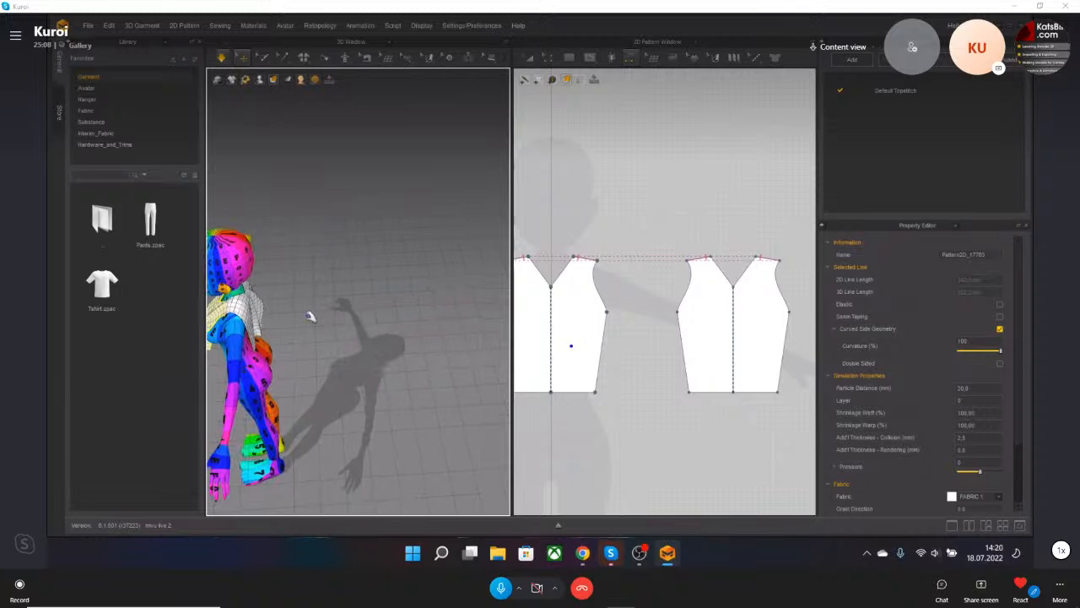
right_click_drag(408, 257, 473, 259)
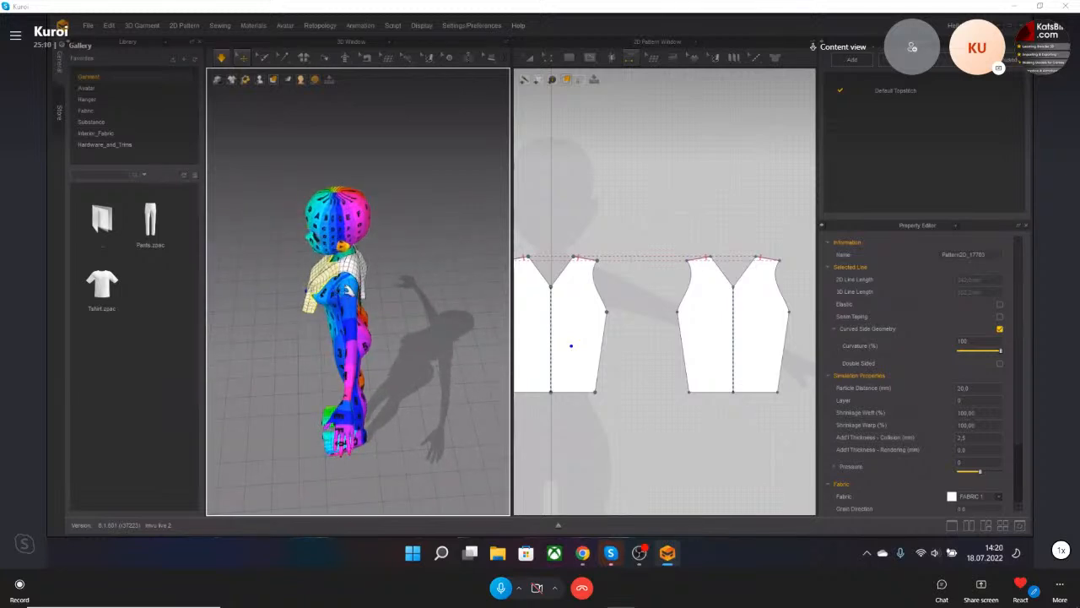
left_click(633, 258)
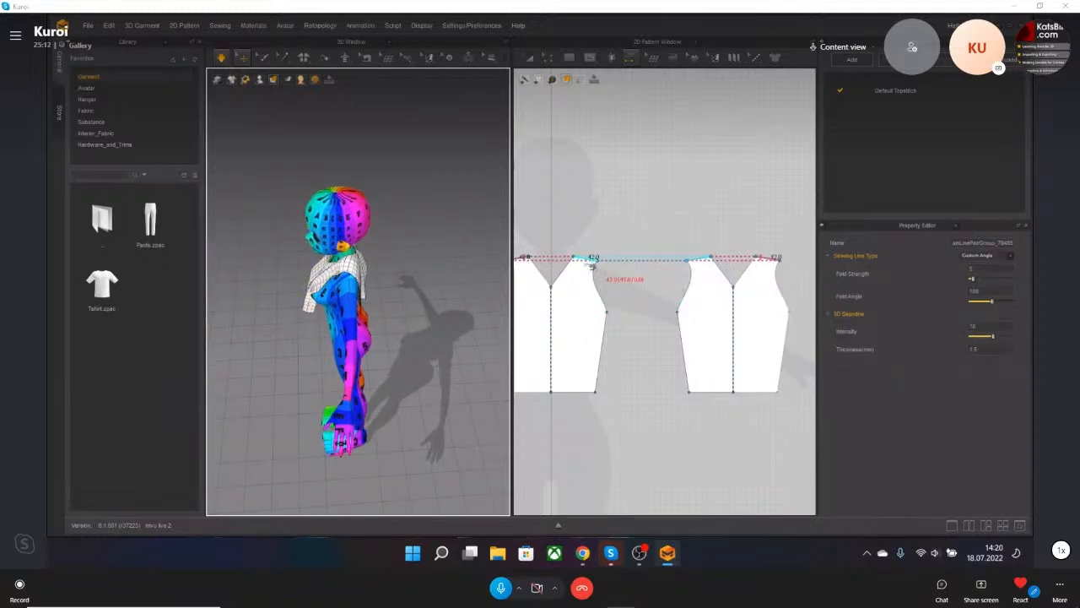
key("ctrl+z")
Try to sew the side edges of the front and back bodices in the 2D patterns, and undo the attempt.
middle_click_drag(581, 358, 578, 317)
left_click(732, 312)
left_click(536, 296)
left_click(726, 296)
key("ctrl+z")
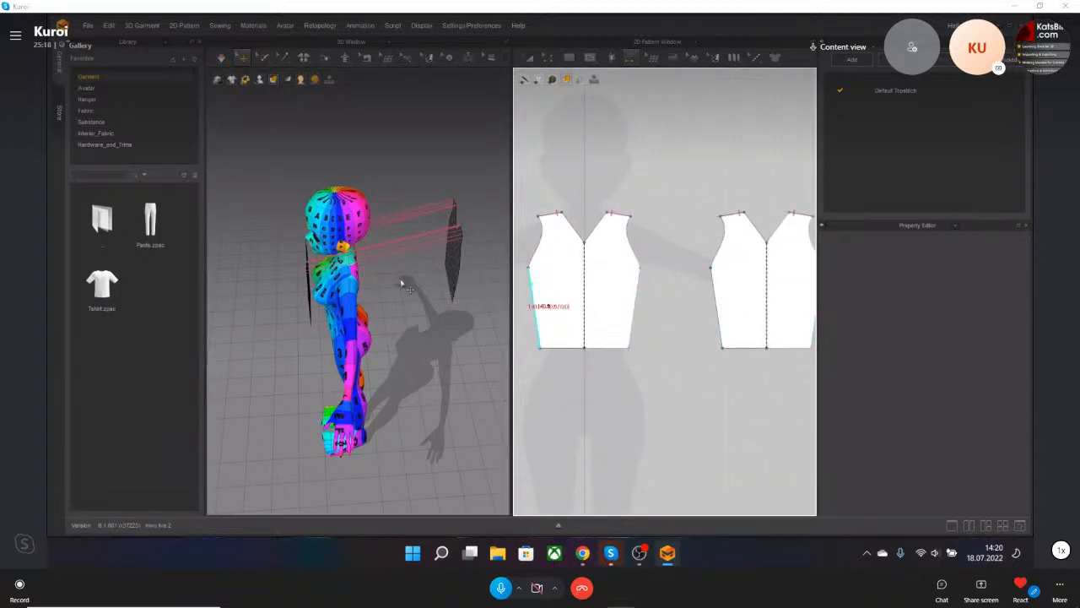
Use Segment Sewing to join the side edges of the front bodice to those of the back bodice below the armholes.
right_click_drag(317, 313, 392, 309)
scroll(392, 309, "up", 3)
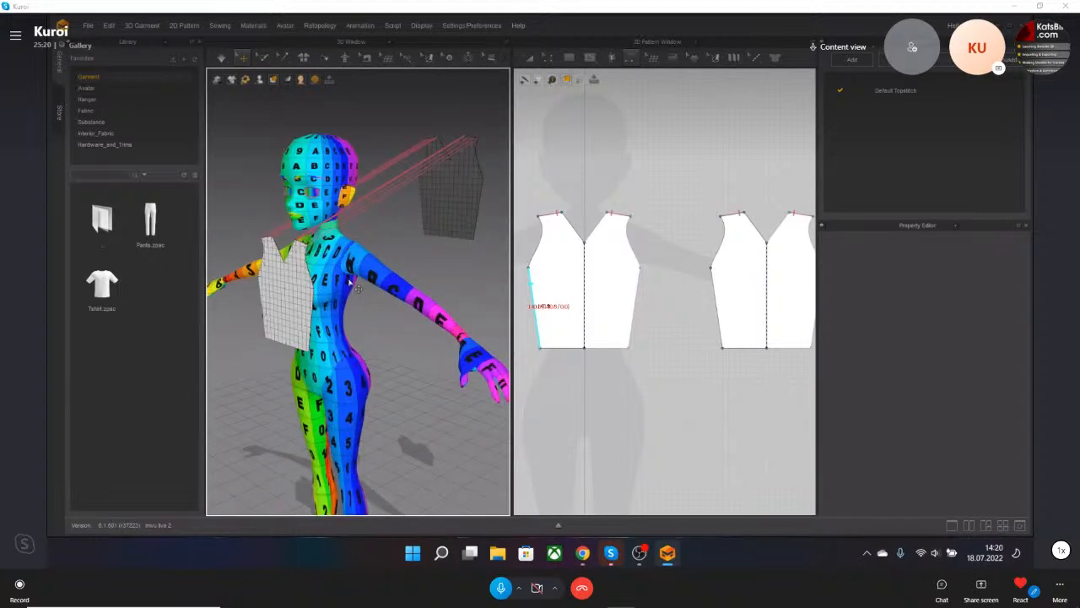
left_click(365, 57)
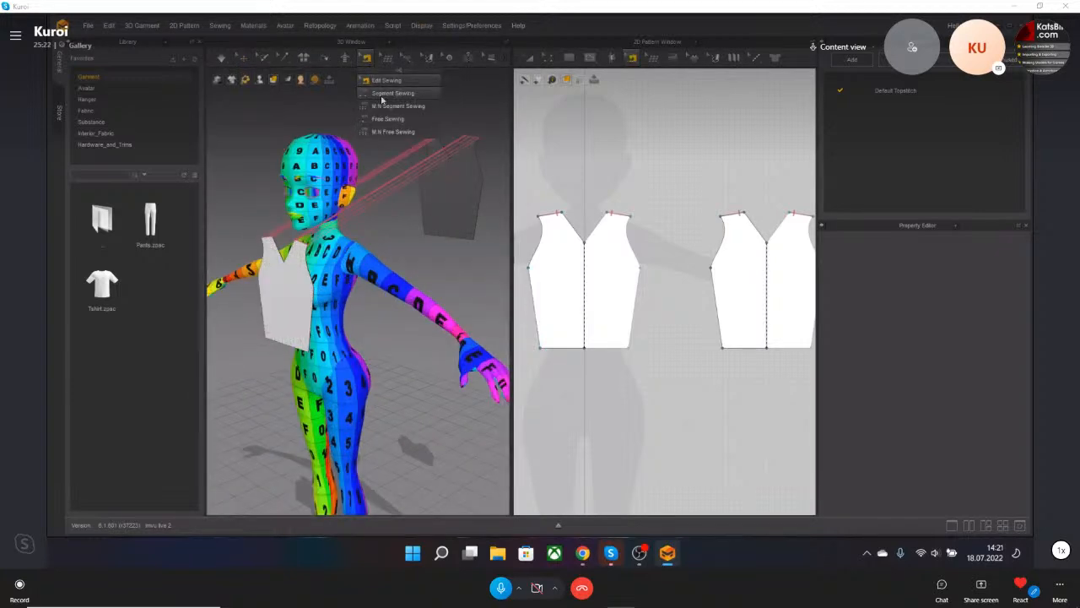
left_click(392, 93)
left_click(639, 304)
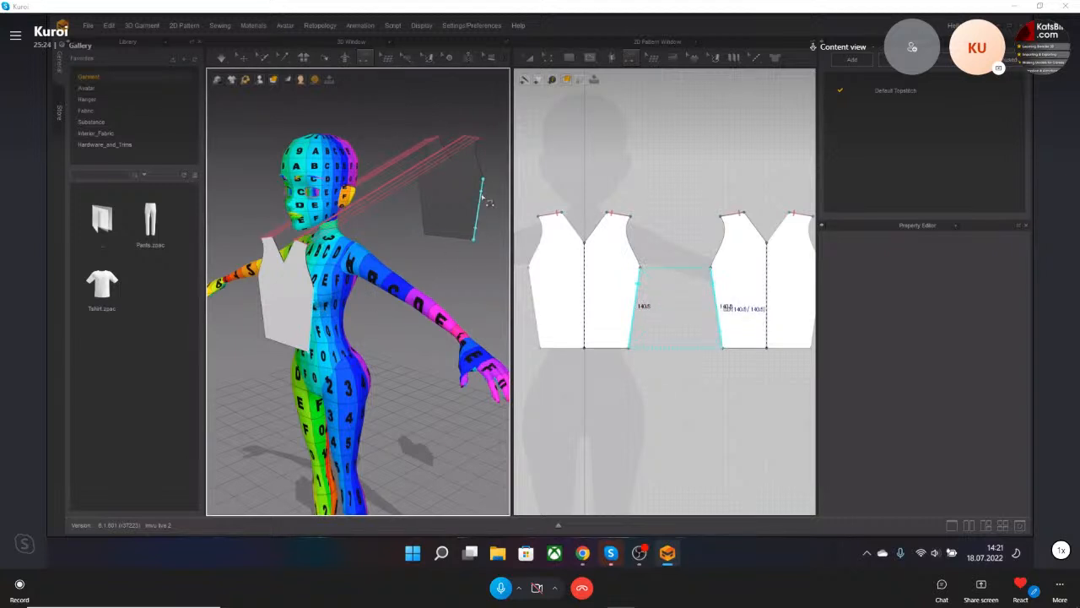
left_click(488, 200)
Simulate the sewn top onto the avatar and check its fit from the front and back.
key("space")
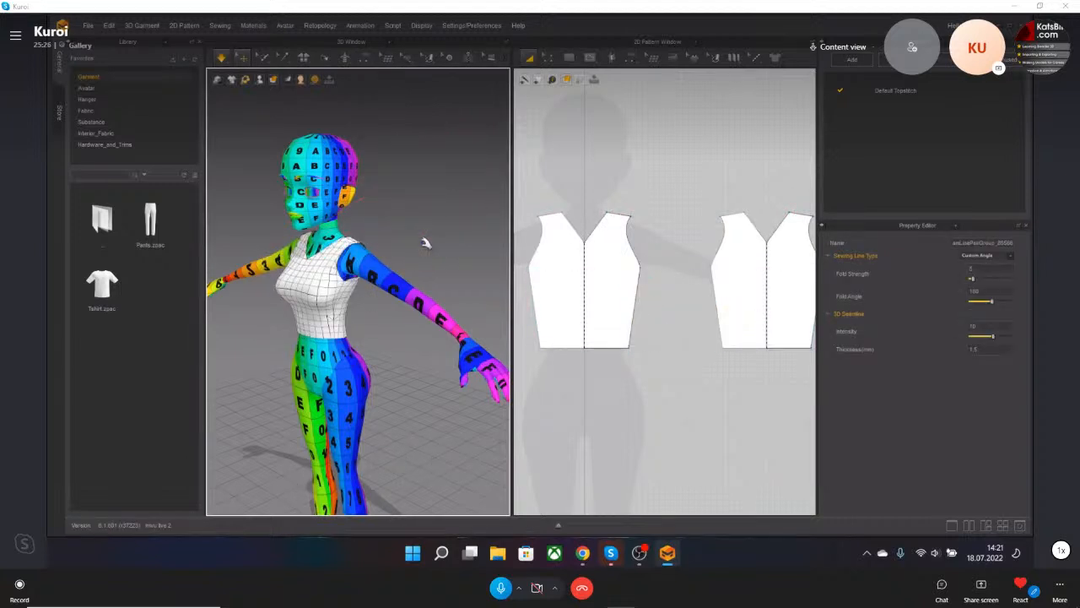
right_click_drag(413, 253, 392, 268)
left_click(337, 246)
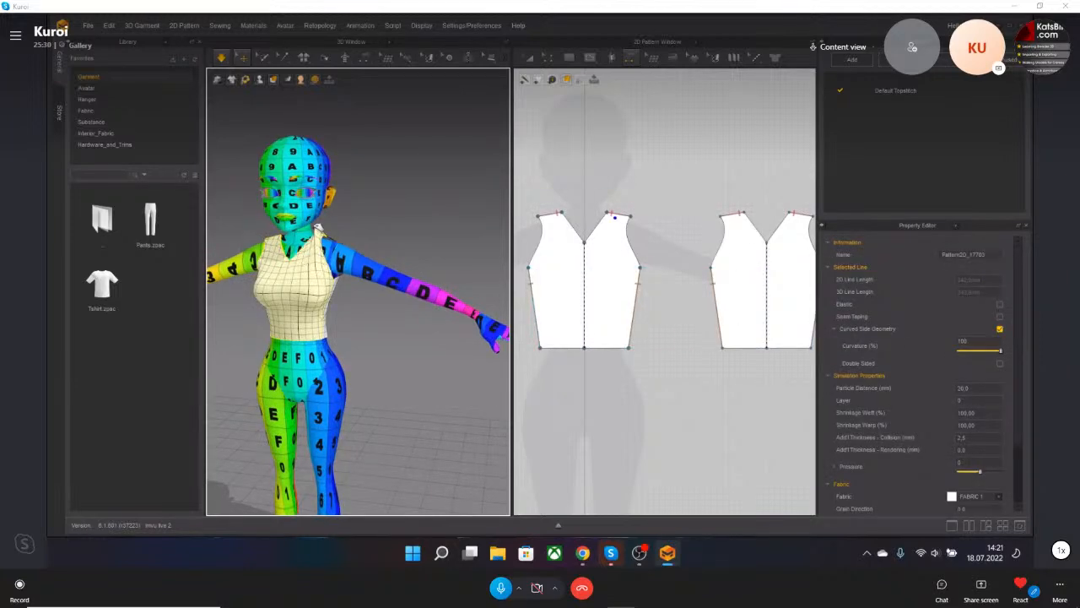
right_click_drag(422, 260, 287, 273)
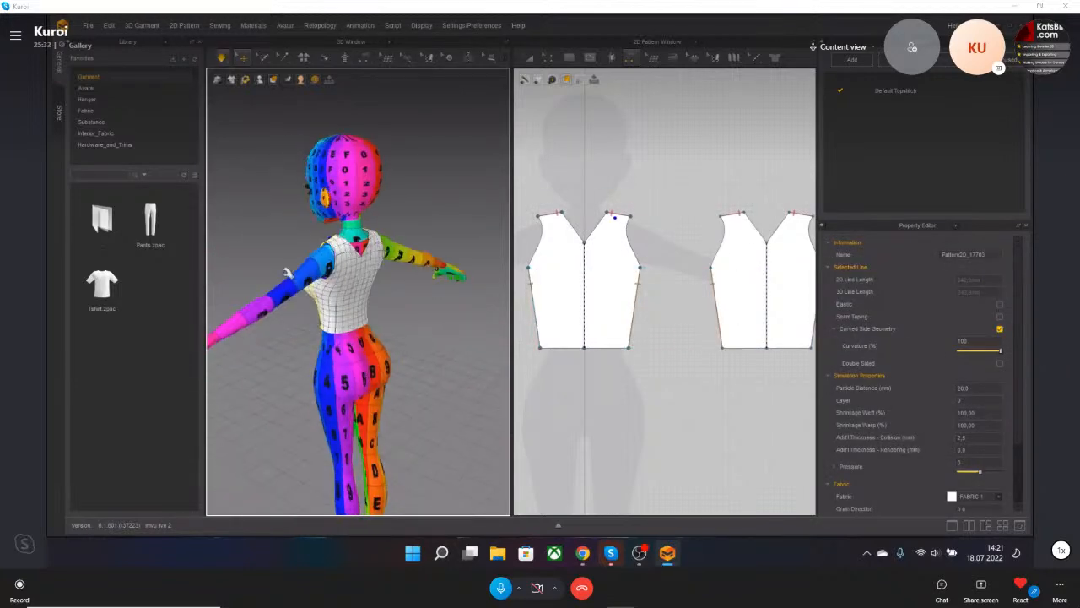
Pull the simulated top down off the avatar's body to the floor.
left_click_drag(354, 278, 351, 535)
right_click_drag(368, 470, 436, 441)
middle_click_drag(405, 427, 368, 330)
scroll(375, 344, "down", 3)
left_click_drag(368, 426, 428, 317)
Undo the pulls on the top and run the simulation with it back on the avatar's torso.
key("ctrl+z")
key("ctrl+z")
key("ctrl+z")
key("ctrl+z")
key("ctrl+z")
key("ctrl+z")
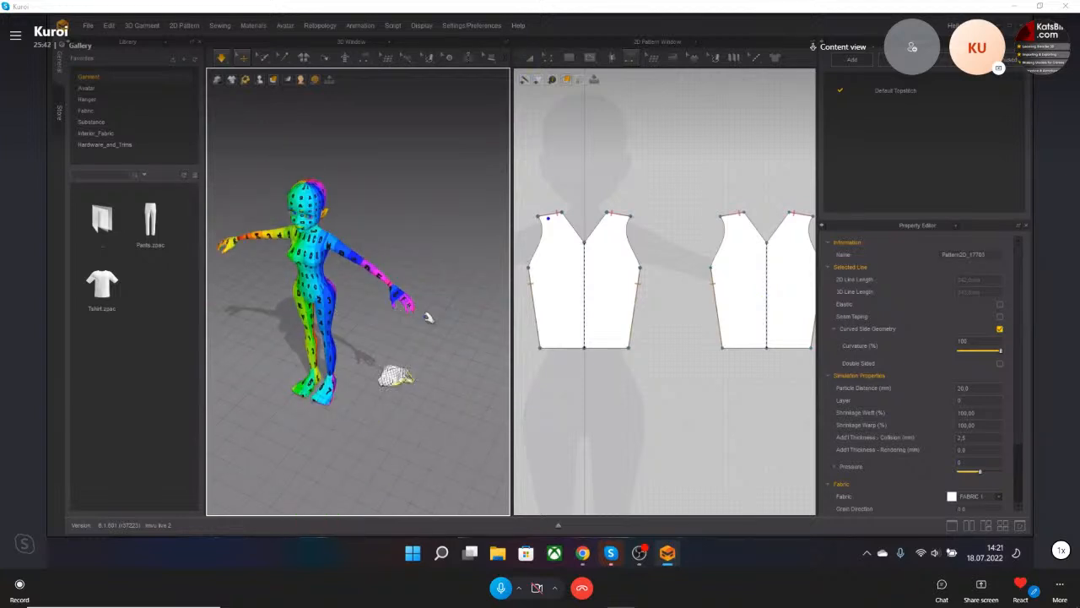
key("space")
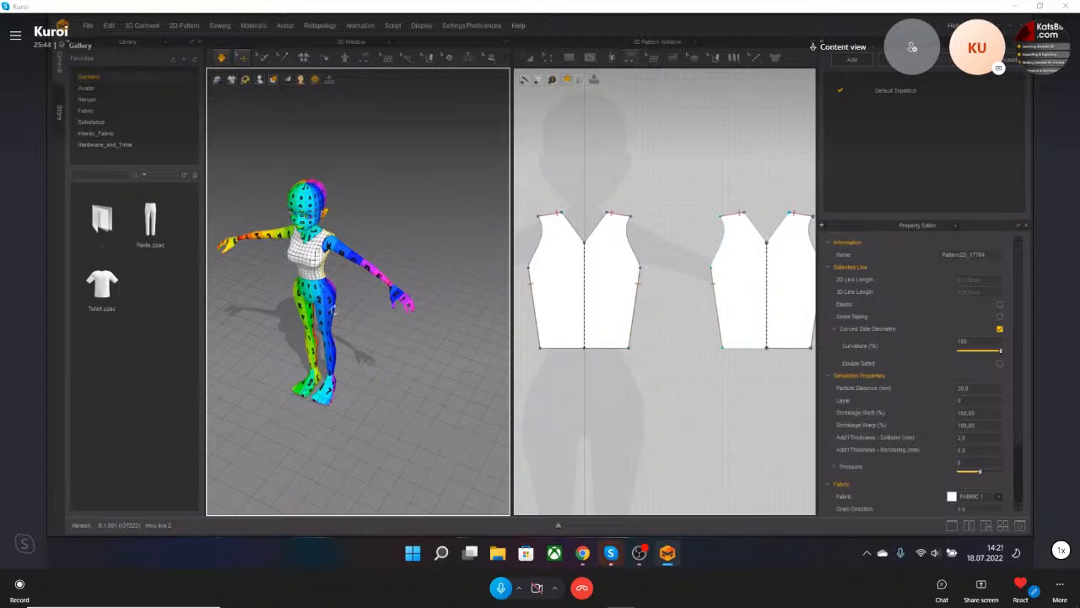
Pull the simulated top up at the avatar's left shoulder so it settles on the torso.
key("2")
middle_click_drag(277, 277, 470, 321)
scroll(469, 321, "up", 6)
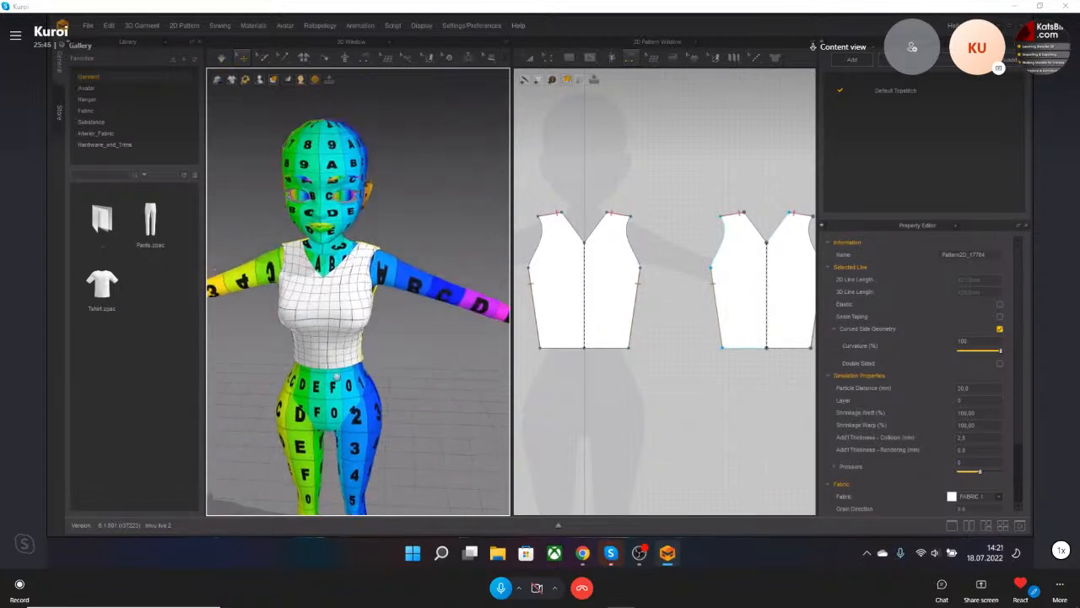
left_click_drag(360, 258, 338, 232)
Draw a narrow vertical rectangle beside the front bodice, level with the avatar silhouette's arm.
scroll(579, 215, "down", 6)
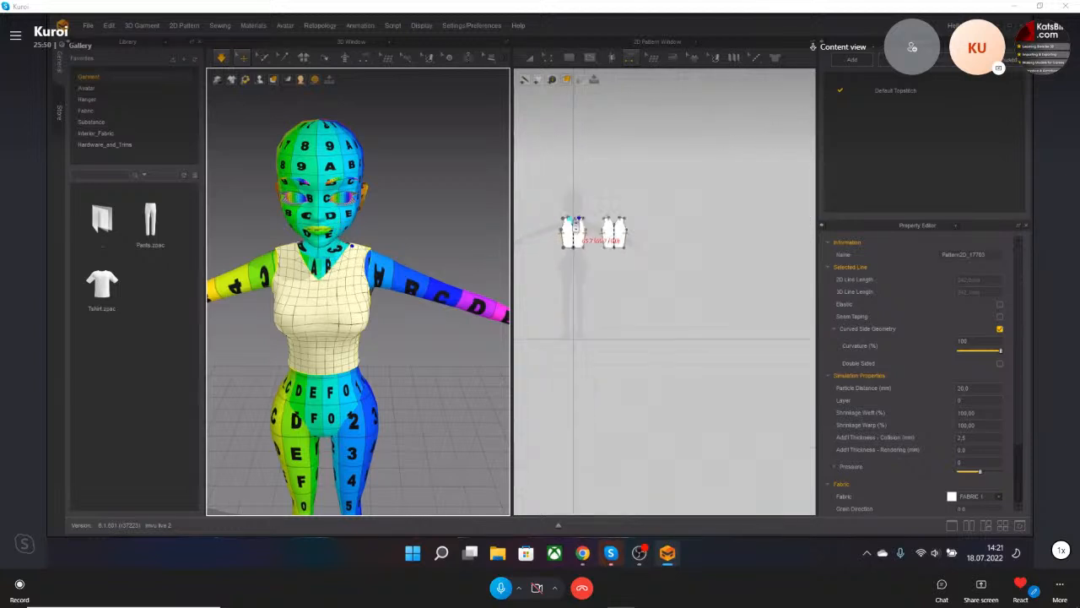
scroll(586, 123, "up", 3)
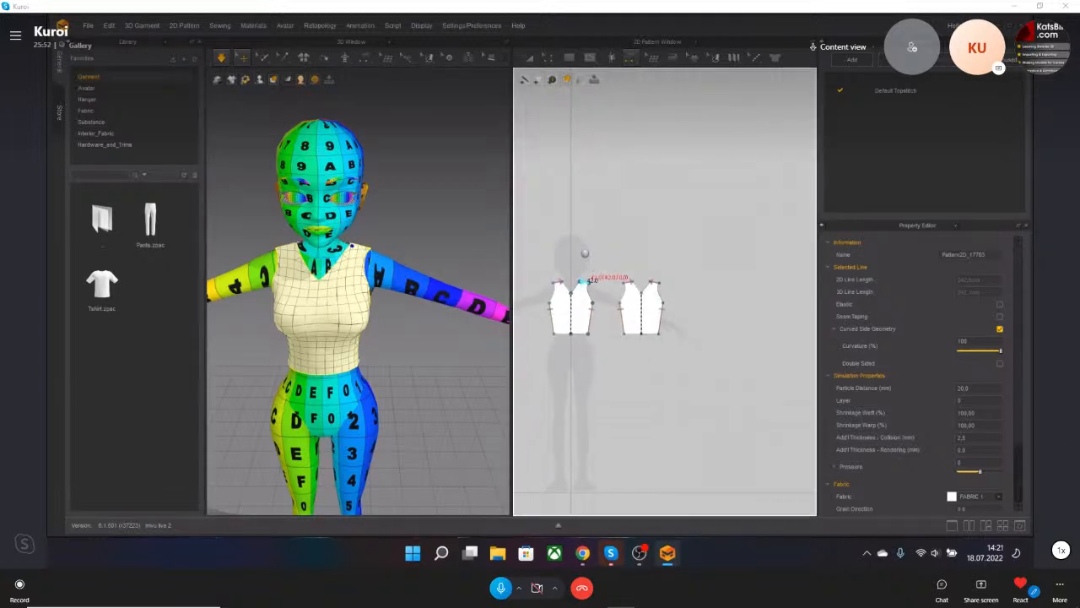
left_click(547, 58)
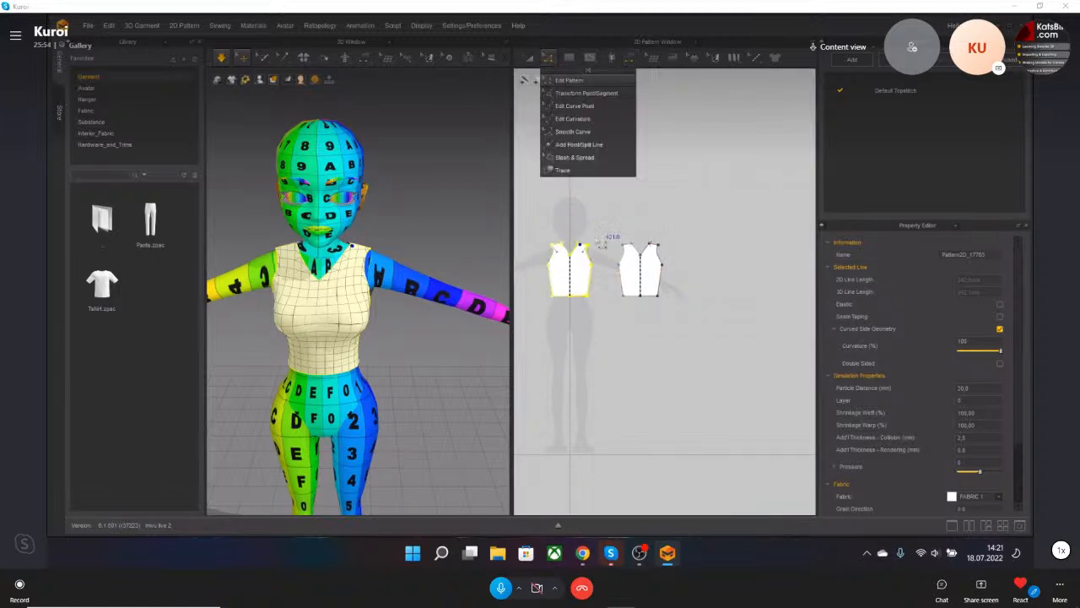
left_click(567, 106)
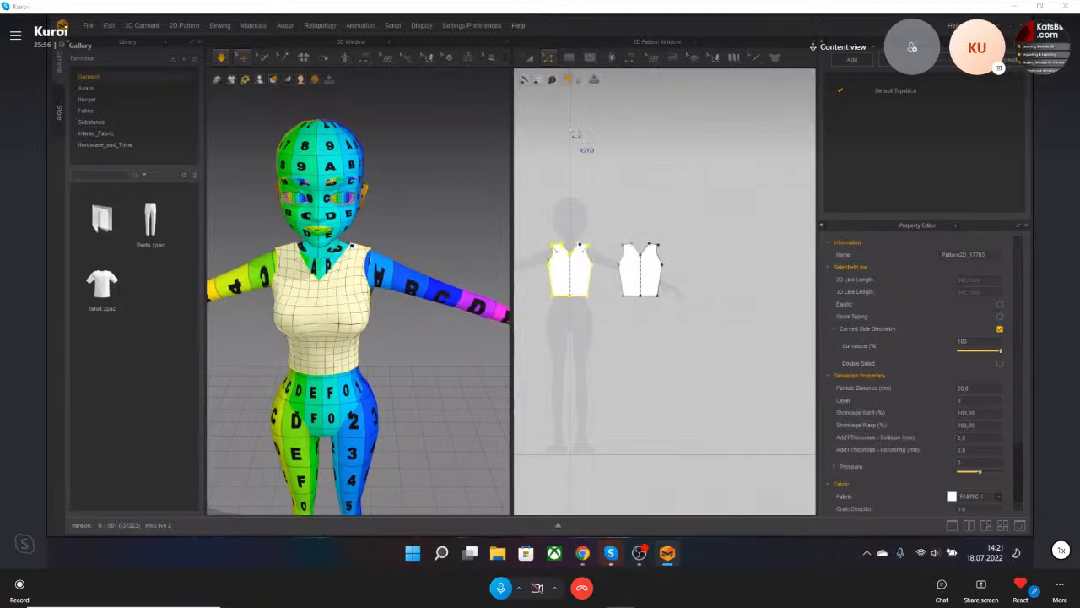
left_click(569, 57)
left_click(586, 92)
middle_click_drag(568, 282, 661, 250)
left_click(595, 251)
right_click(596, 248)
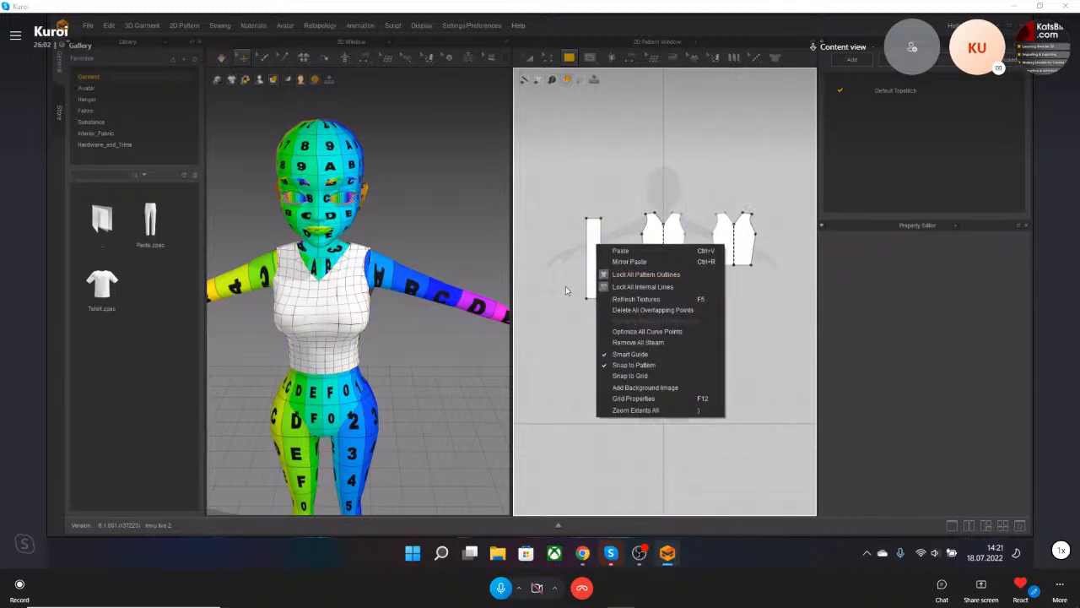
left_click(563, 277)
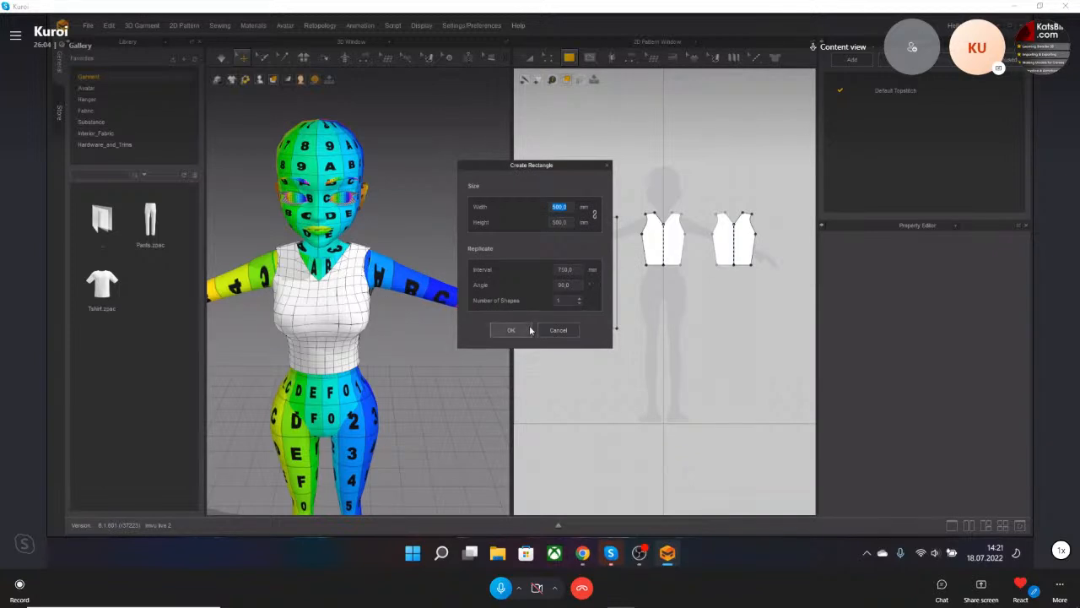
left_click(556, 330)
Apply Remeshing to the rectangle and move it up beside the avatar's right shoulder.
scroll(453, 334, "down", 3)
scroll(453, 334, "down", 2)
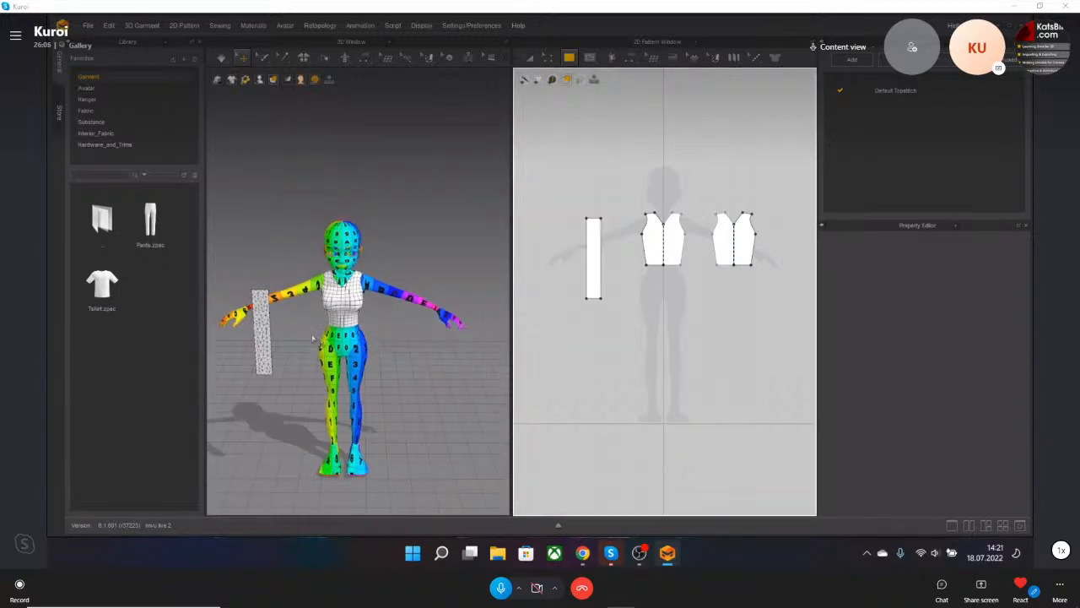
right_click(265, 334)
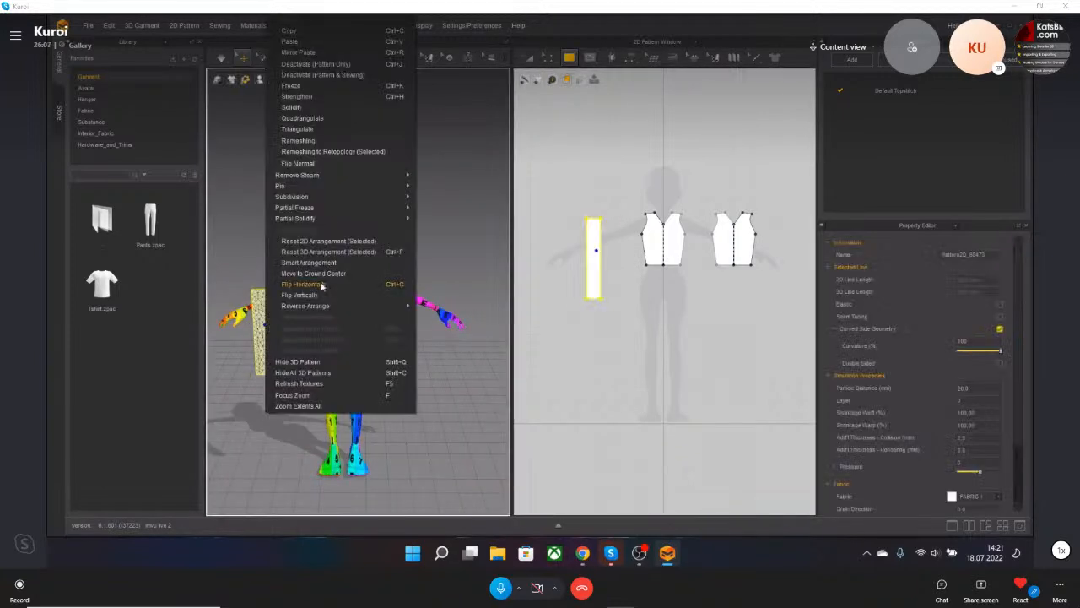
left_click(329, 140)
left_click_drag(271, 346, 300, 282)
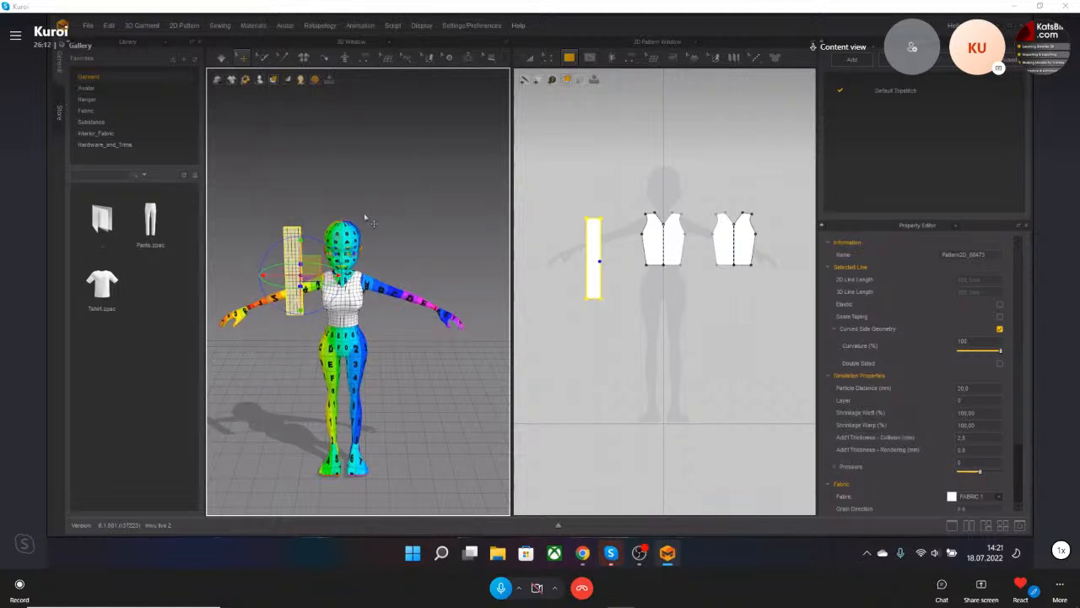
Reshape the rectangle with Edit Pattern into a wider sleeve panel about 129 mm wide and 231 mm tall.
left_click(548, 58)
left_click(570, 79)
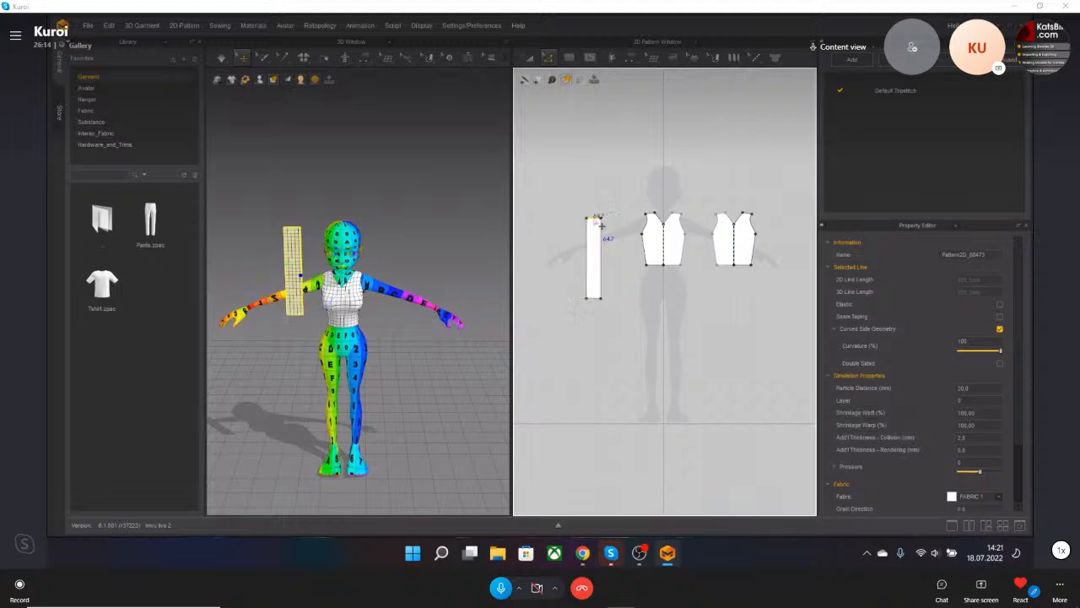
left_click_drag(594, 231, 624, 270)
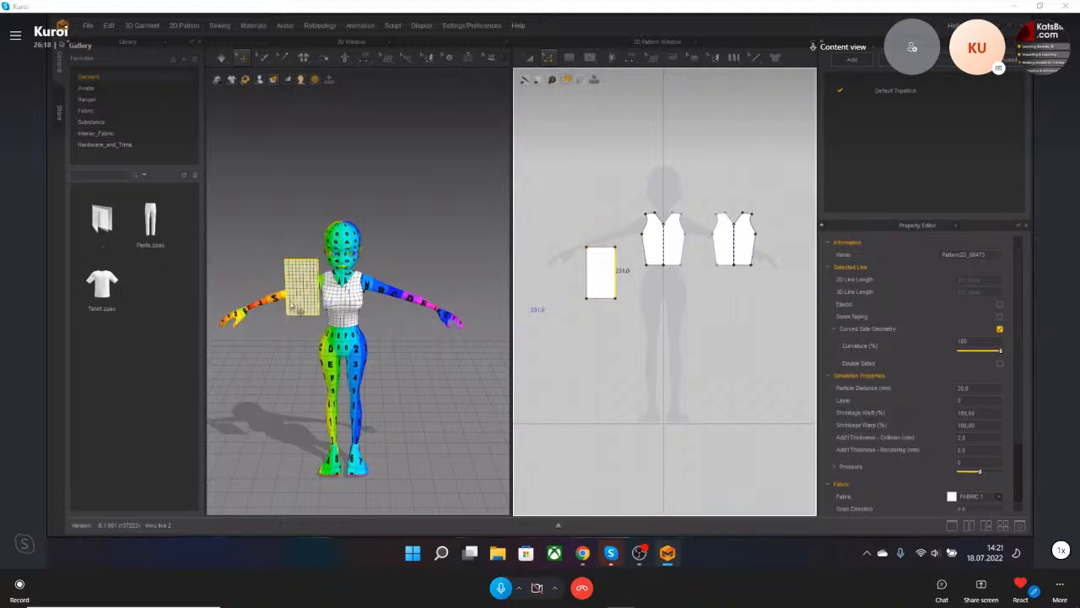
Try to rotate and move the sleeve panel freehand over the avatar's right arm, and undo the changes.
middle_click_drag(294, 307, 352, 327)
right_click_drag(353, 327, 385, 308)
scroll(358, 324, "up", 5)
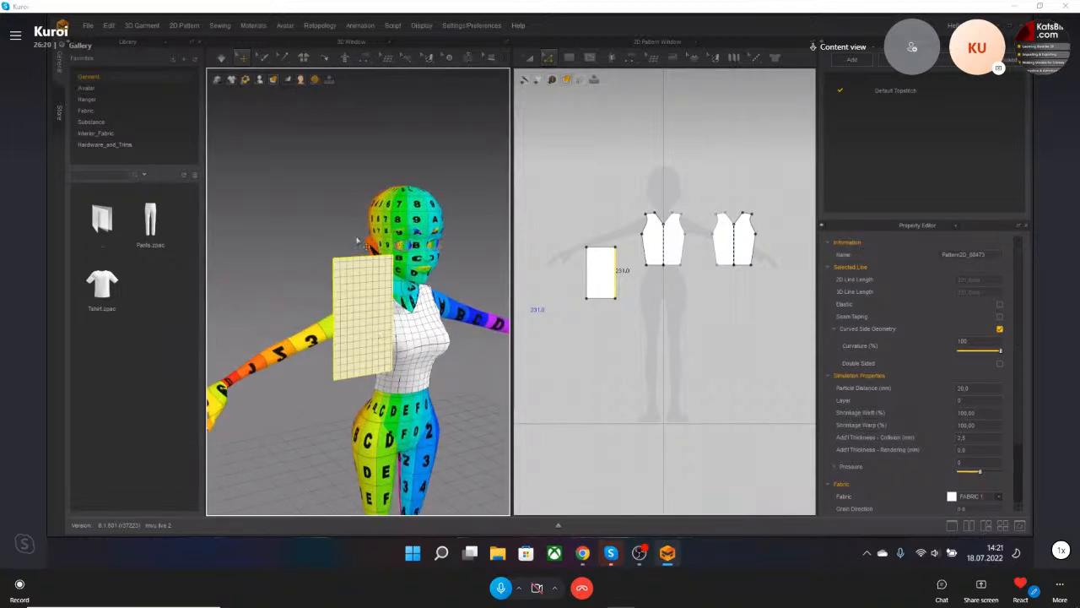
left_click(382, 333)
left_click_drag(378, 335, 318, 297)
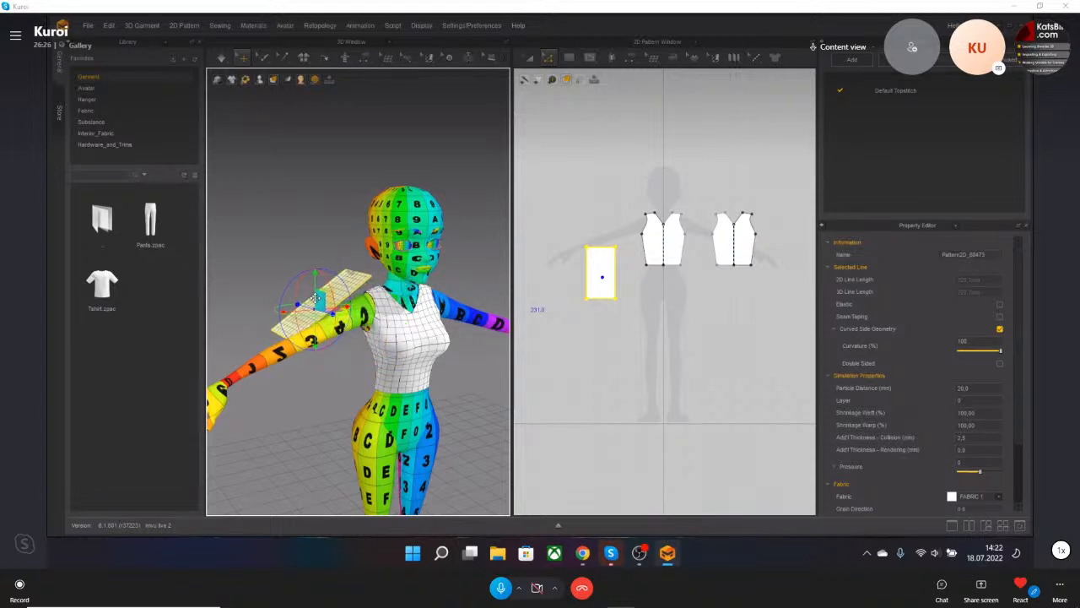
key("ctrl+z")
key("ctrl+z")
key("ctrl+z")
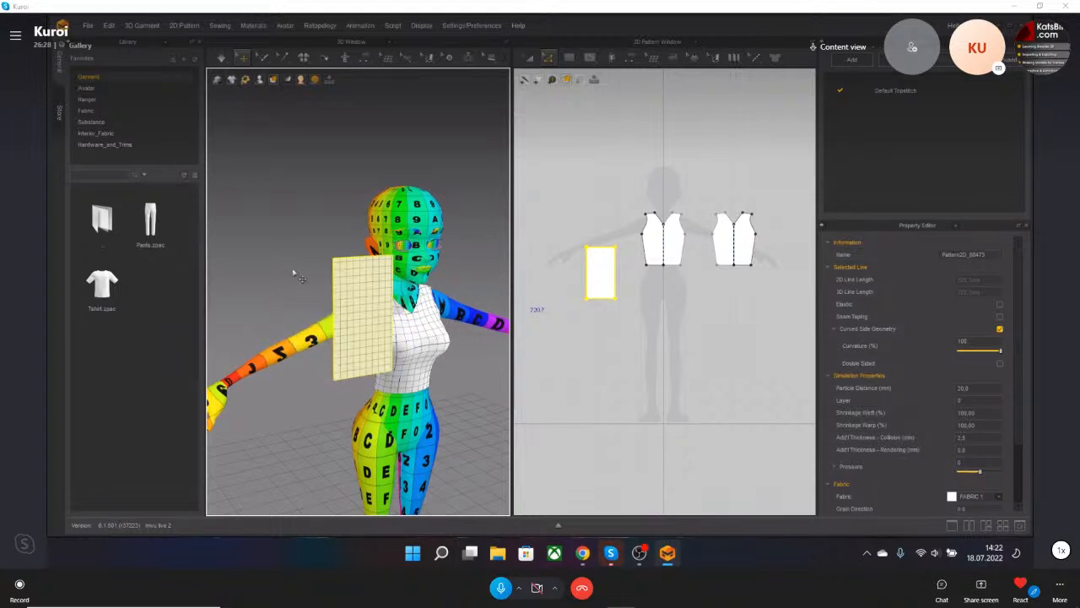
Show the avatar's arrangement points and place the sleeve panel on the outer point of the right upper arm.
middle_click_drag(297, 274, 316, 250)
right_click_drag(317, 242, 304, 194)
left_click(259, 80)
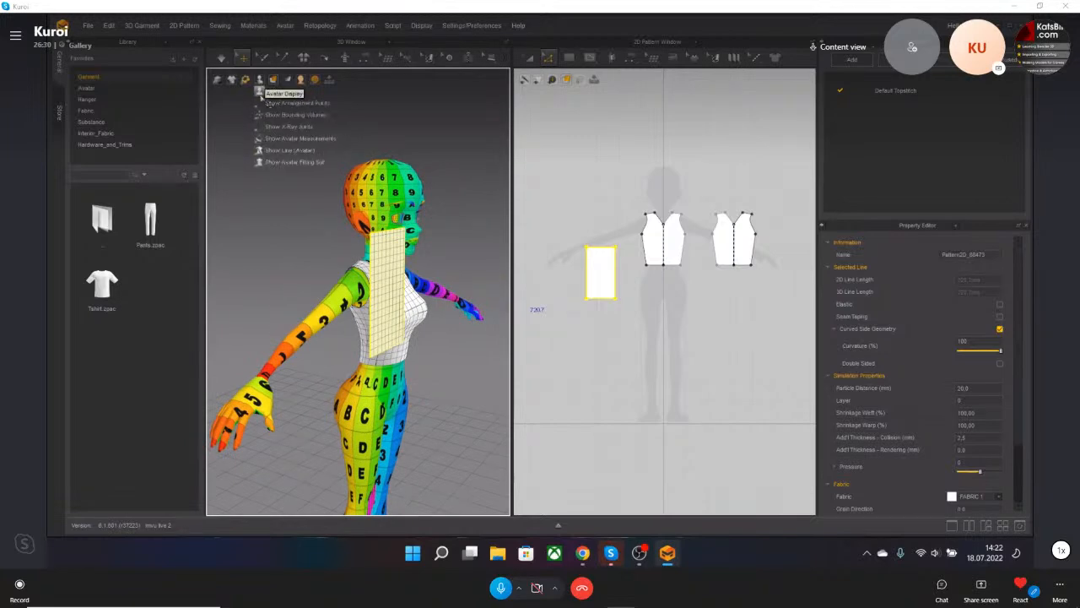
left_click(262, 104)
left_click(340, 276)
right_click_drag(422, 314, 437, 282)
left_click(324, 276)
scroll(363, 329, "up", 5)
scroll(437, 282, "down", 3)
middle_click_drag(439, 284, 412, 334)
scroll(412, 334, "down", 3)
right_click_drag(469, 282, 405, 254)
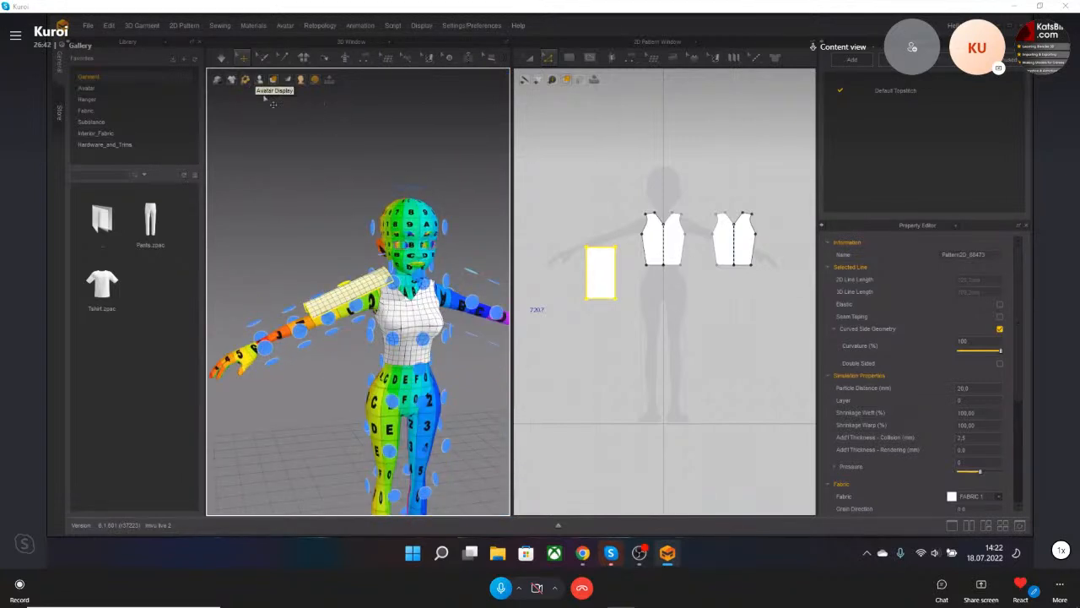
Hide the arrangement points and move the curved sleeve panel closer around the avatar's right arm.
mouse_move(259, 82)
left_click(260, 103)
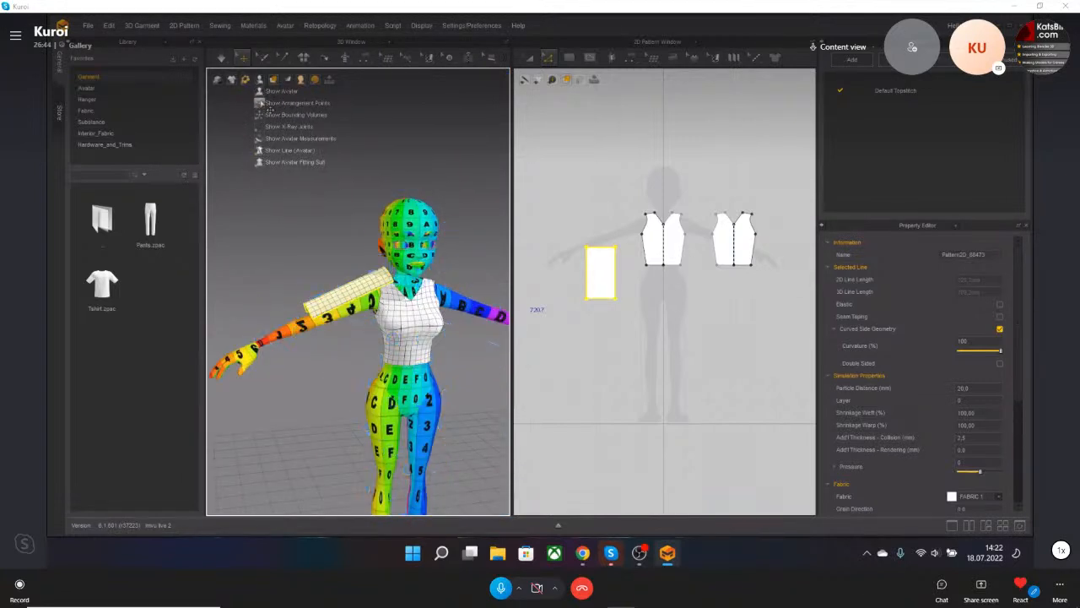
left_click_drag(353, 294, 340, 307)
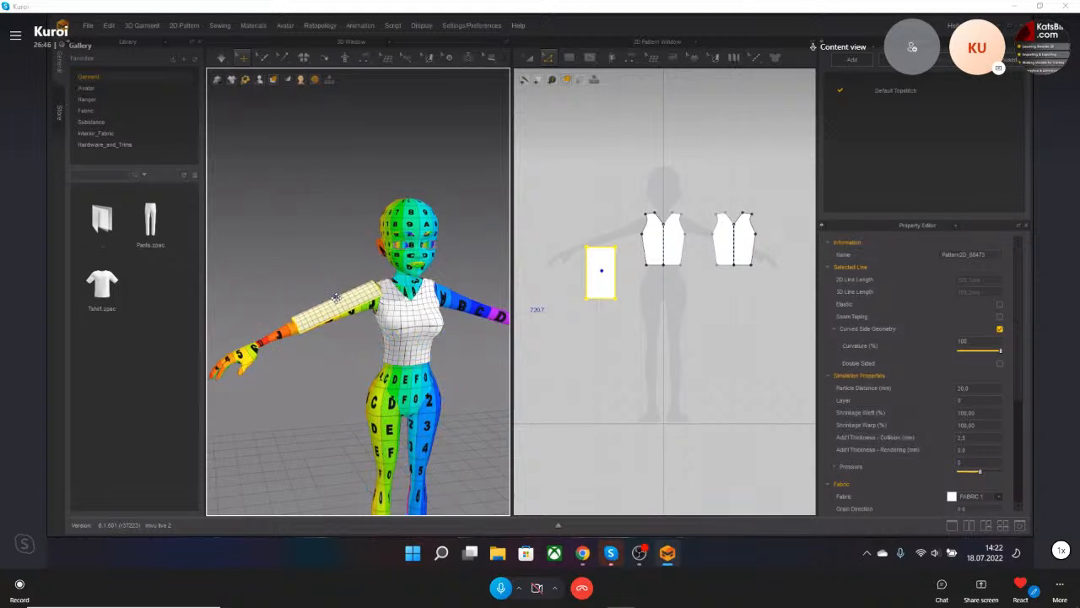
right_click_drag(340, 306, 393, 281)
left_click_drag(360, 312, 352, 310)
right_click_drag(418, 306, 287, 306)
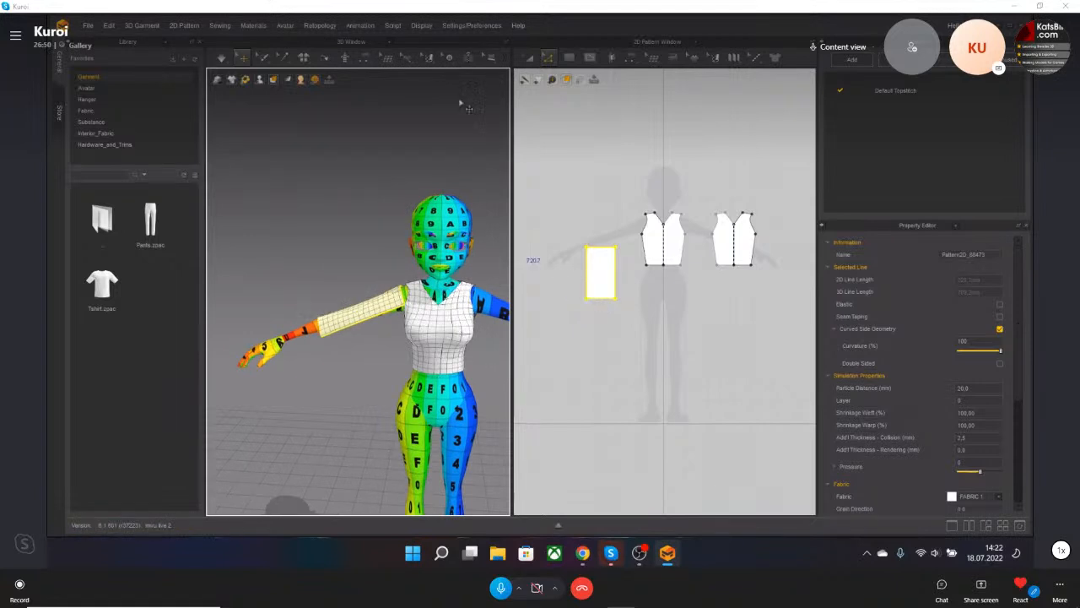
Use Segment Sewing to join the two long edges of the sleeve panel.
left_click(633, 62)
left_click(638, 92)
left_click(591, 260)
left_click(617, 262)
Simulate the sleeve into a tube around the right arm and pull it toward the shoulder.
right_click_drag(396, 338, 419, 326)
key("space")
left_click_drag(363, 354, 394, 340)
right_click_drag(416, 319, 420, 369)
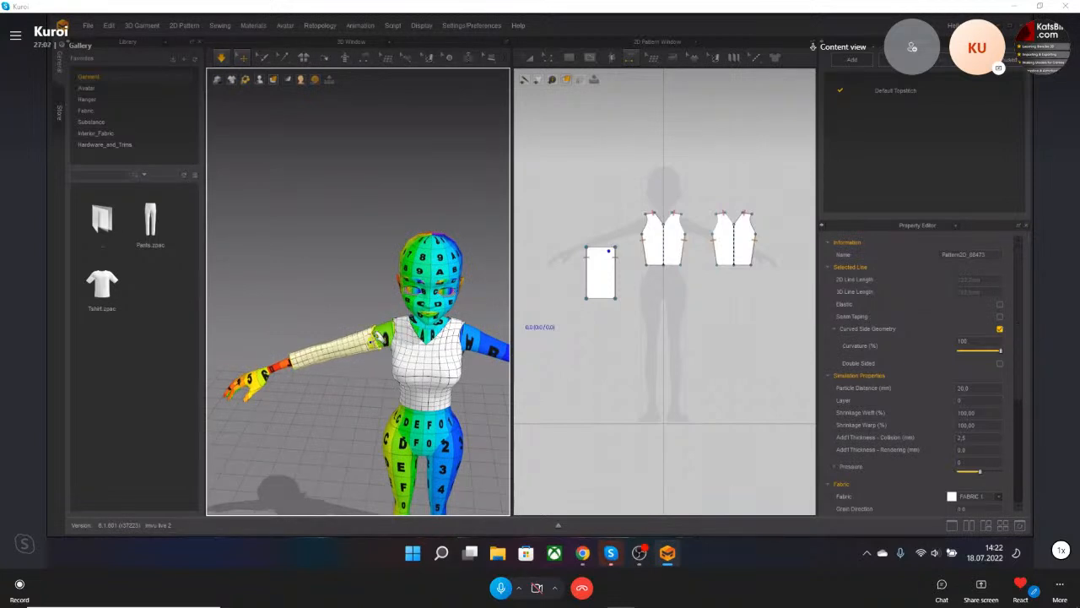
left_click(393, 357)
right_click_drag(370, 344, 399, 356)
left_click_drag(363, 351, 371, 345)
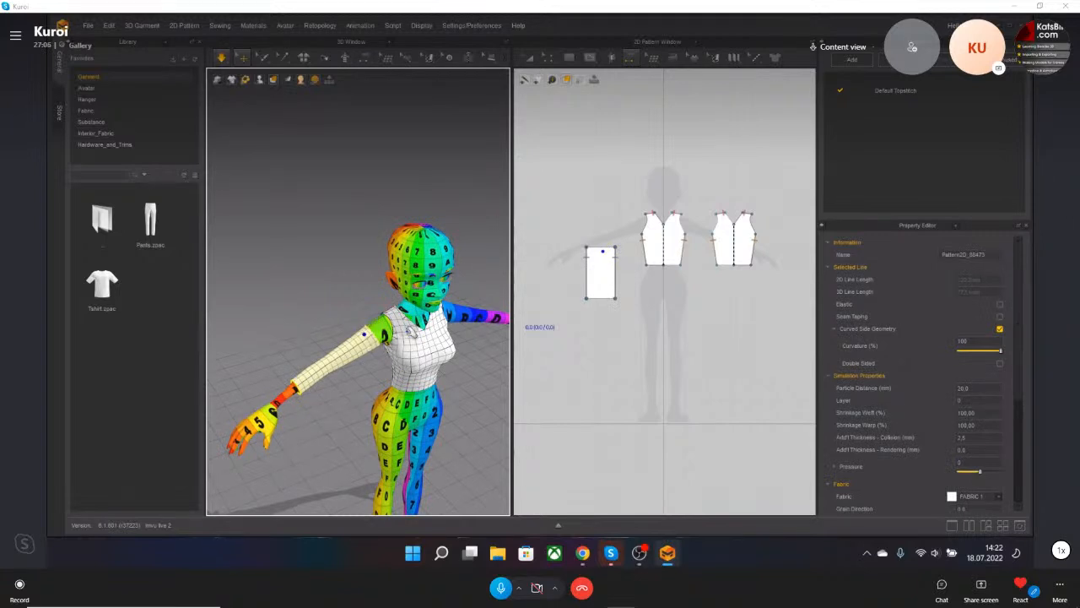
middle_click_drag(458, 334, 470, 361)
right_click_drag(470, 361, 437, 340)
scroll(423, 365, "up", 2)
scroll(423, 365, "up", 1)
middle_click_drag(417, 385, 419, 314)
left_click(630, 59)
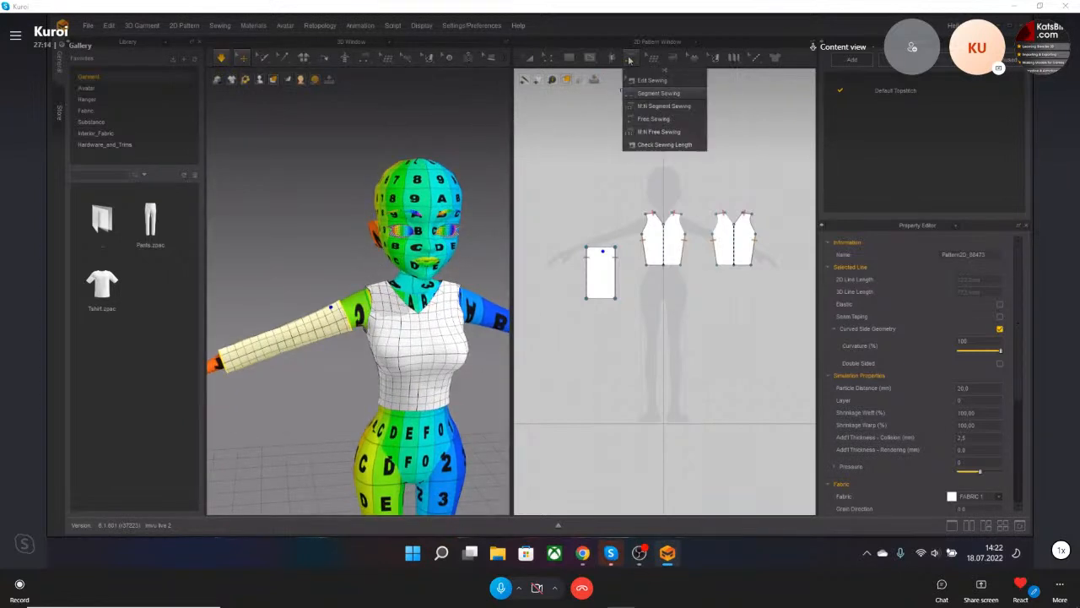
scroll(616, 253, "up", 5)
left_click(611, 58)
left_click(606, 63)
left_click(549, 64)
left_click(542, 63)
left_click(547, 61)
left_click(596, 159)
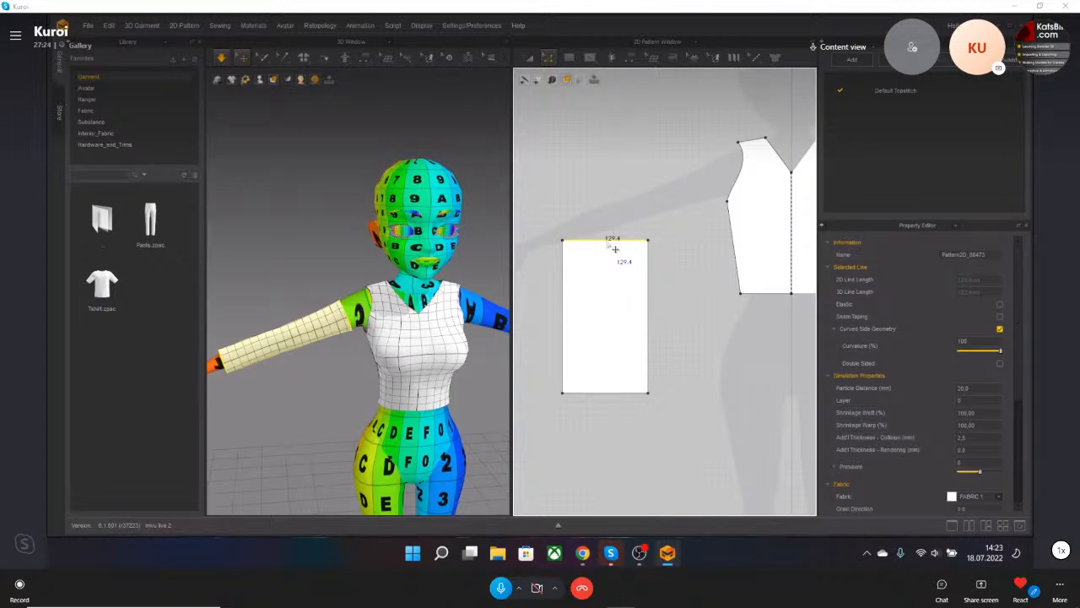
Add a point at the middle of the sleeve pattern's upper edge.
scroll(611, 248, "down", 5)
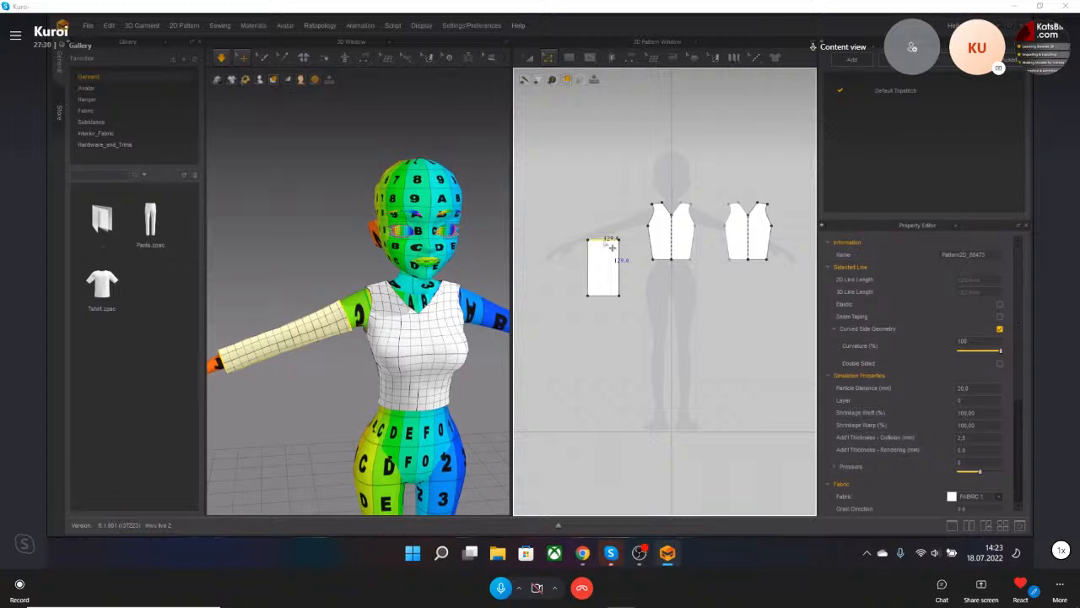
scroll(612, 246, "up", 4)
left_click(615, 212)
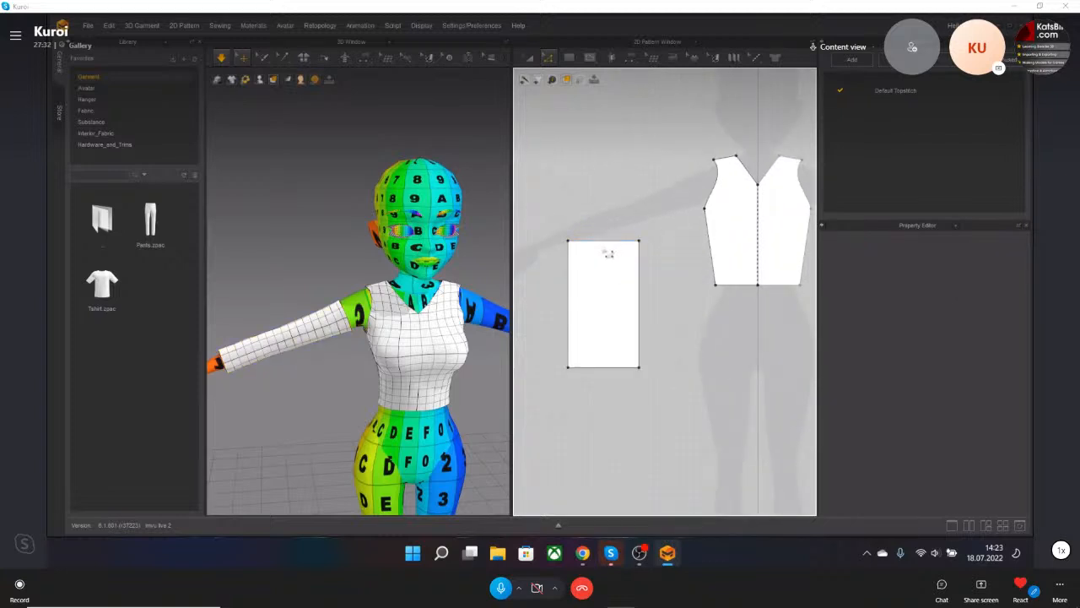
left_click(611, 249)
left_click(548, 57)
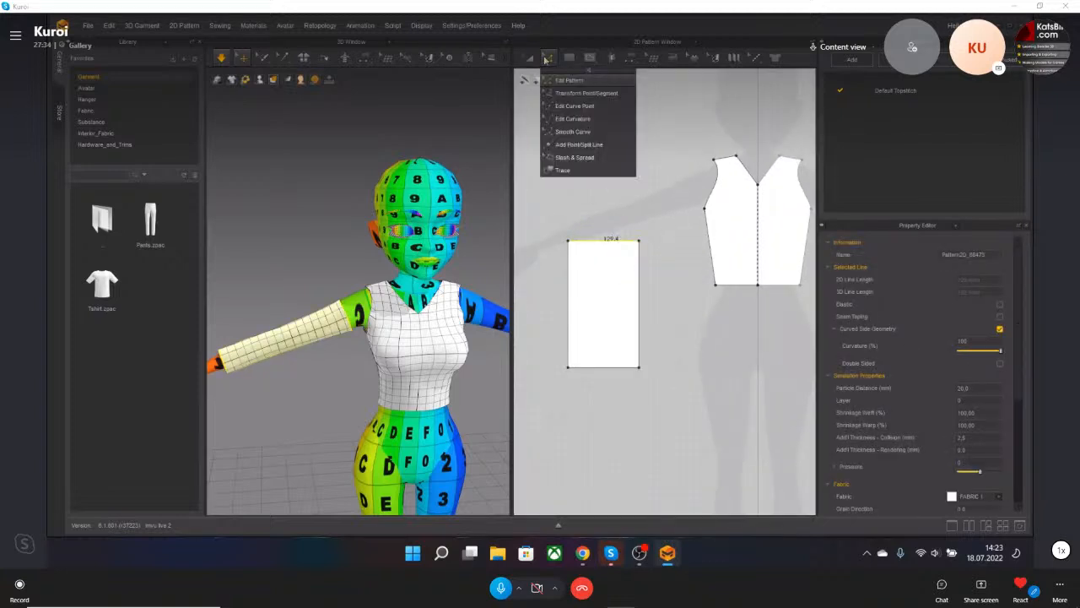
left_click(573, 145)
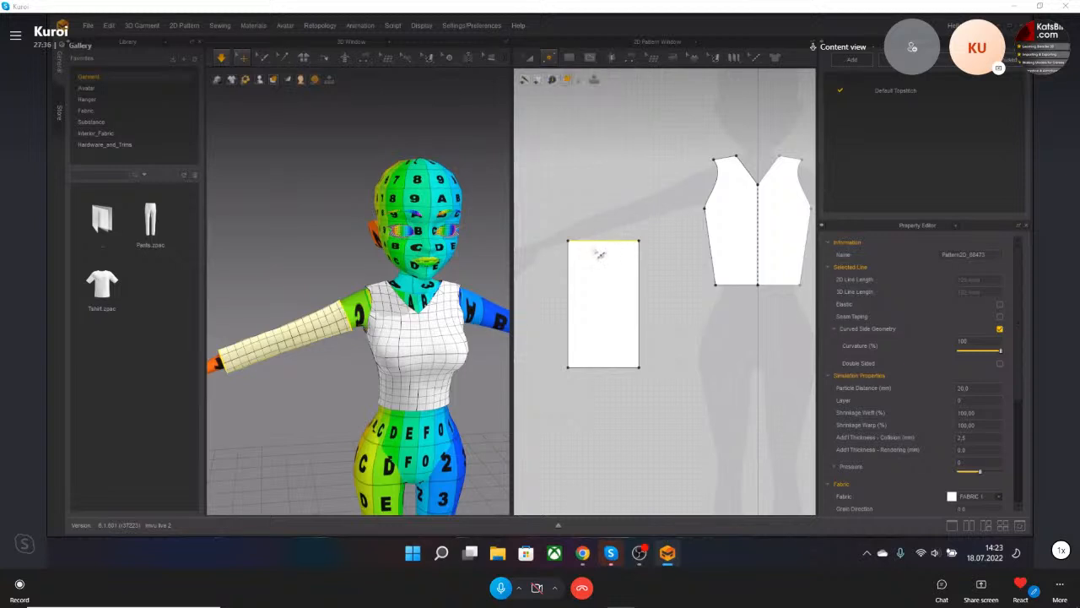
left_click(604, 242)
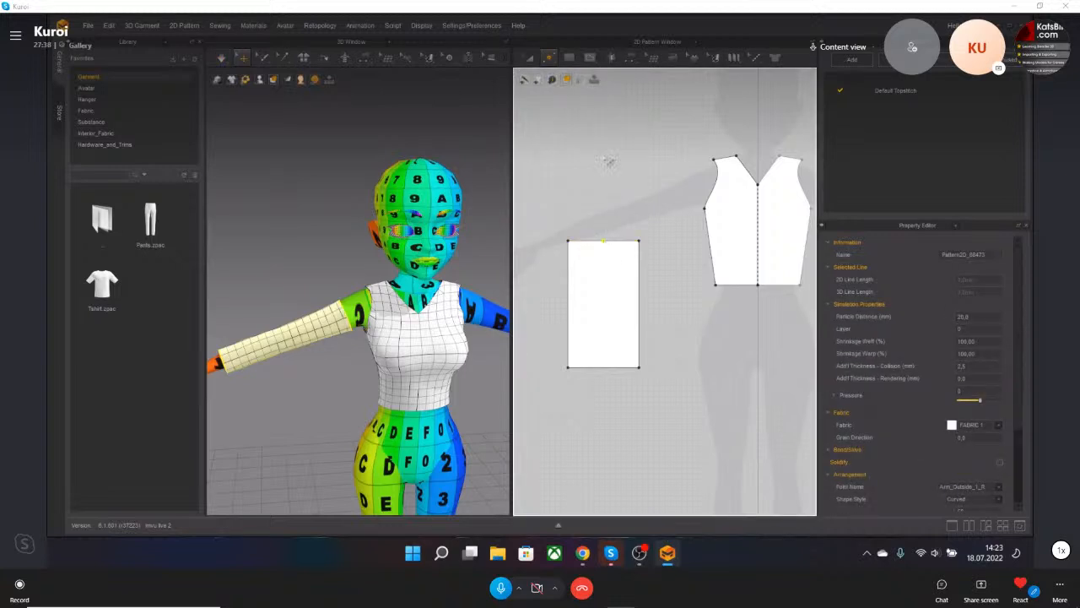
Raise the new middle point with Edit Pattern to form a pointed sleeve cap.
left_click(548, 56)
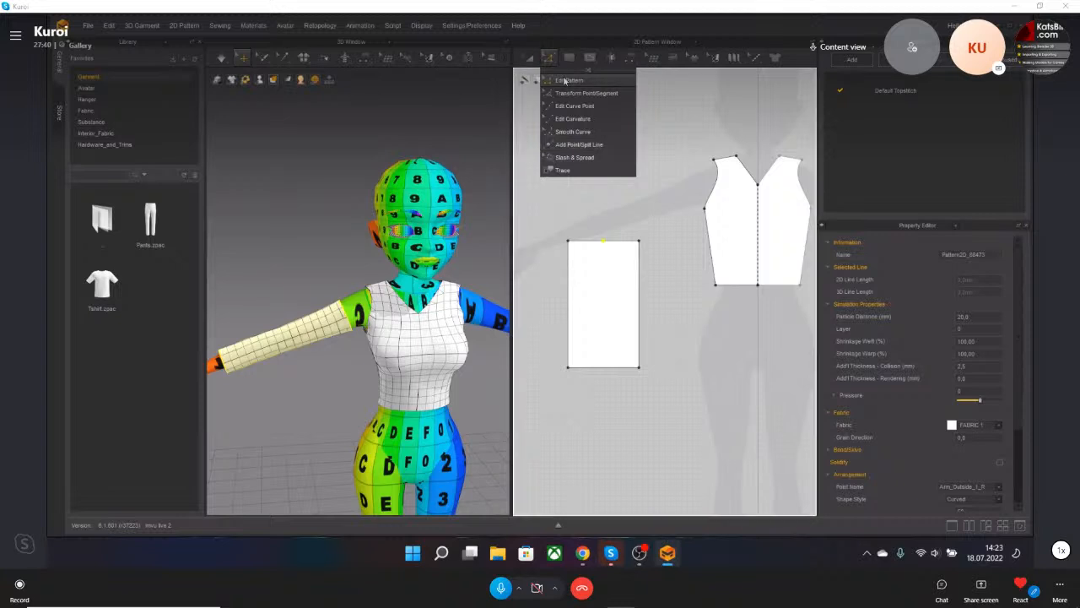
left_click(564, 80)
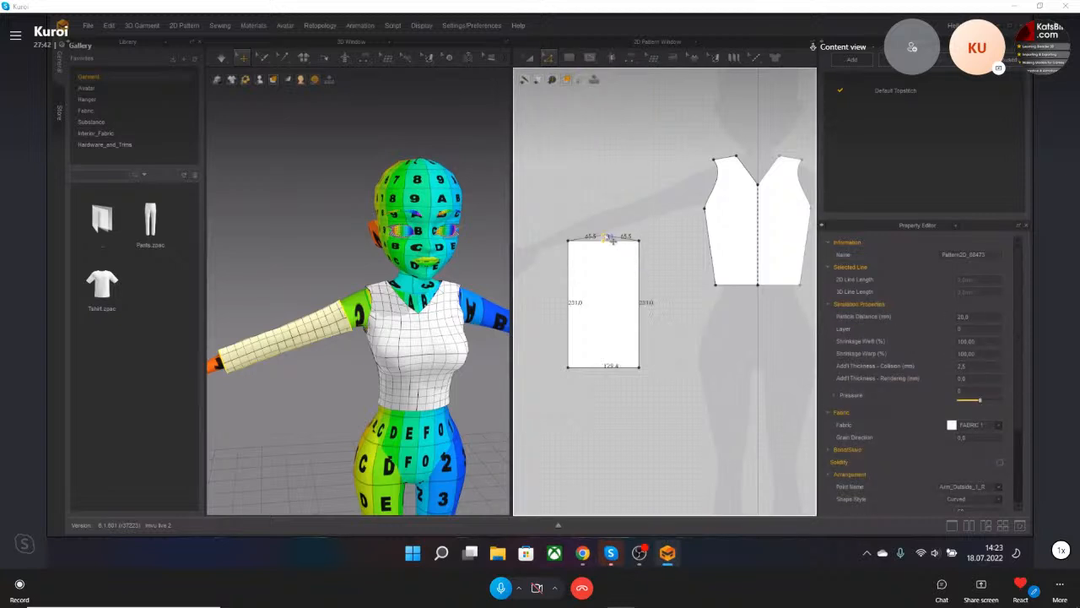
left_click_drag(613, 217, 614, 220)
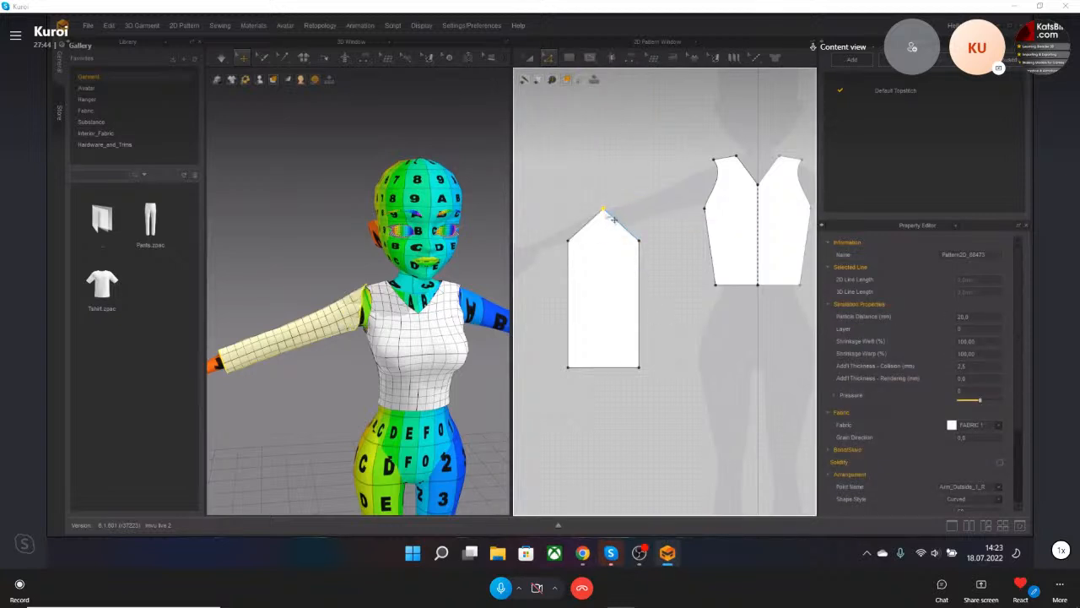
left_click(553, 58)
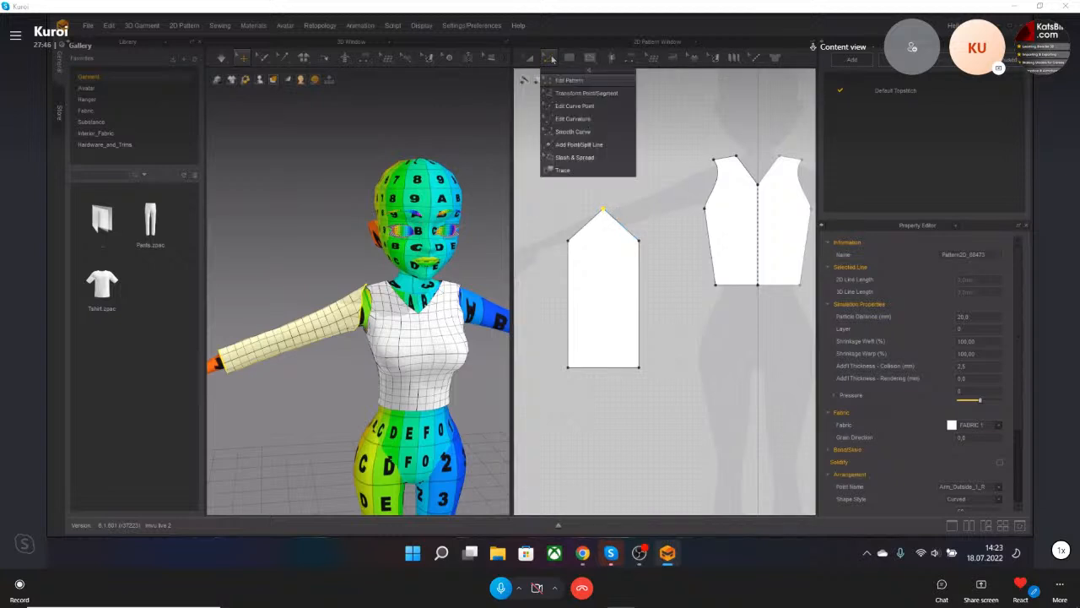
left_click(589, 143)
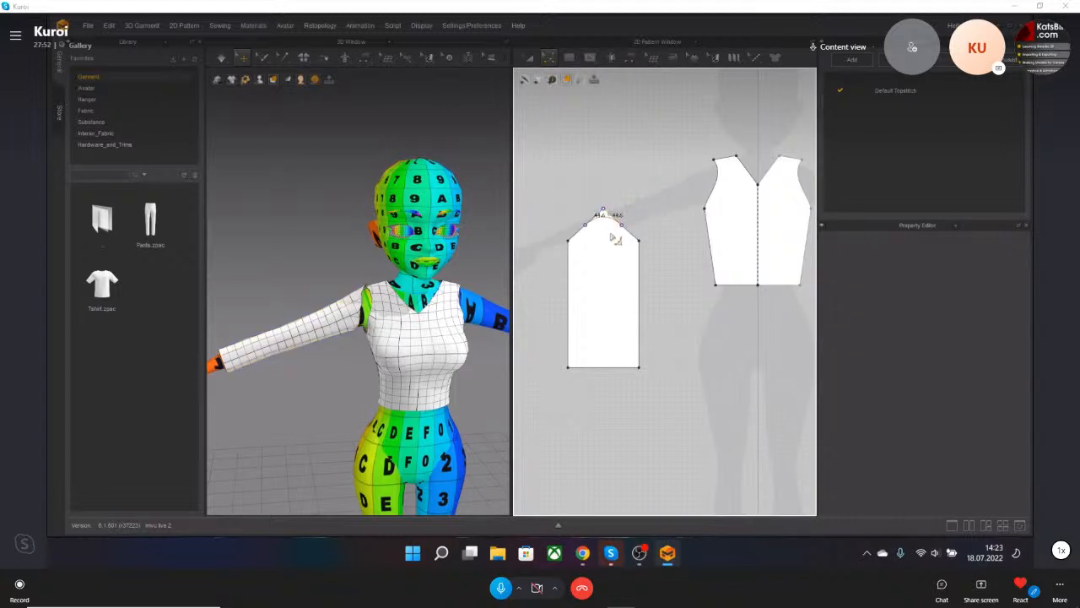
left_click(612, 222)
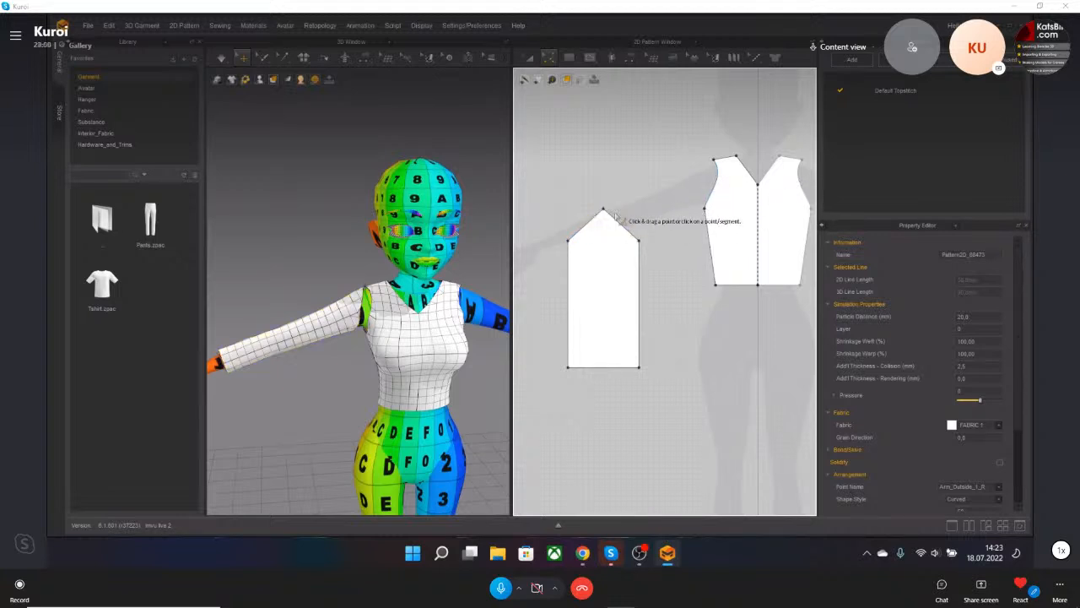
Curve both slanted edges of the sleeve cap inward with Edit Curvature.
left_click(551, 58)
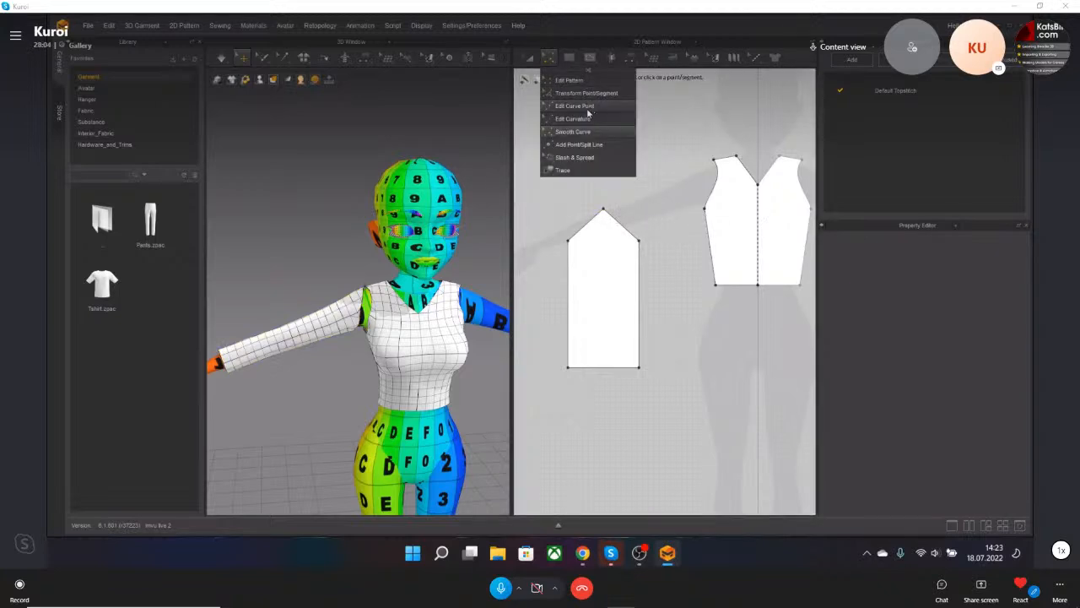
left_click(581, 119)
left_click(603, 217)
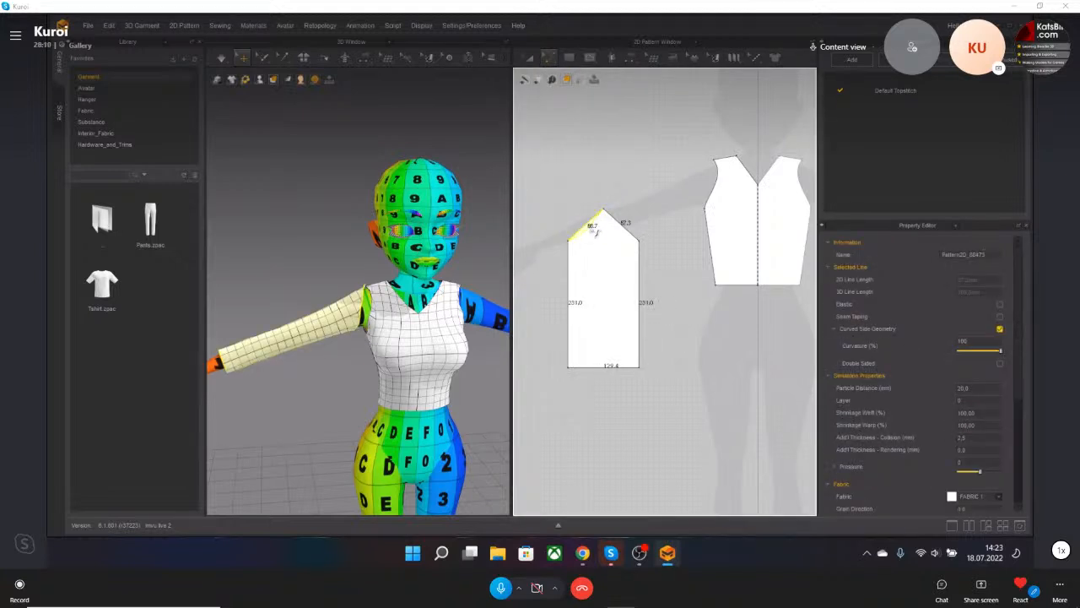
left_click(621, 225)
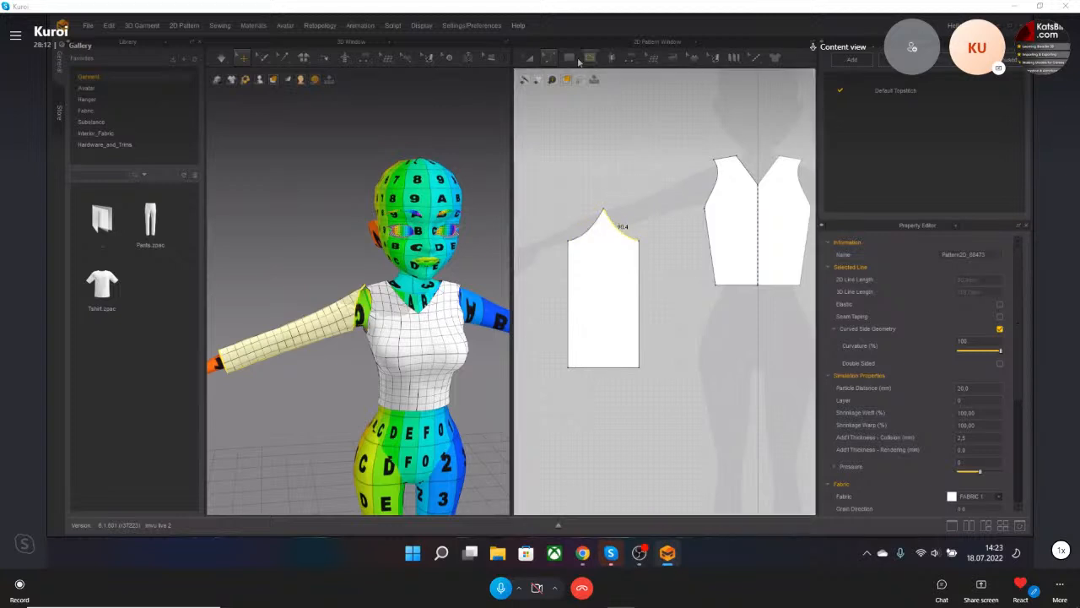
Reshape both curved cap edges into S-curves so the sleeve top forms a rounded bell shape.
left_click(548, 56)
left_click(582, 118)
left_click(610, 216)
left_click_drag(586, 225, 624, 212)
left_click(647, 216)
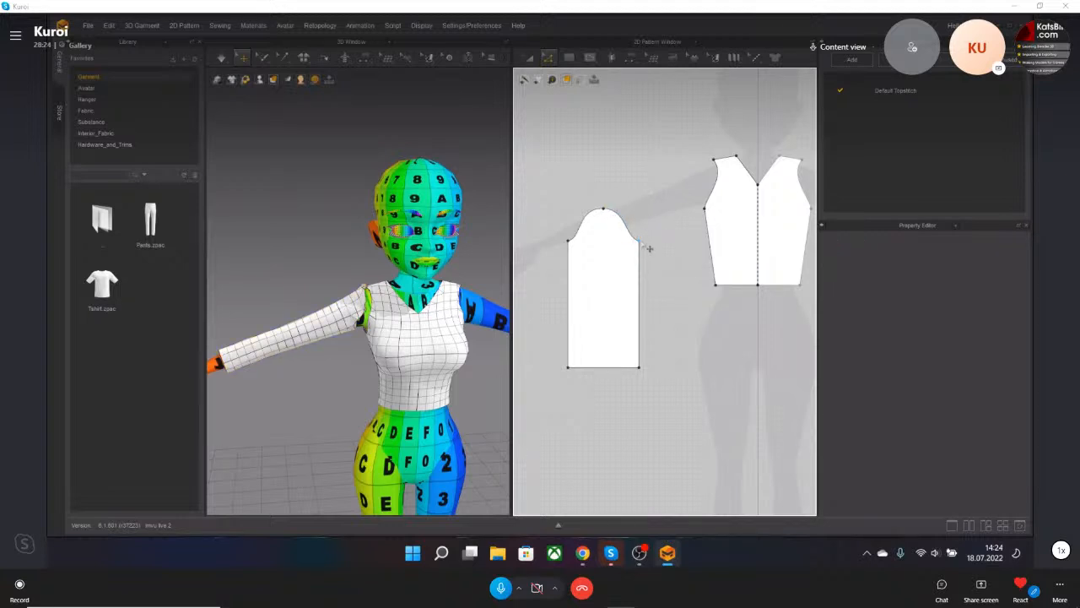
Adjust the curve handle at the sleeve cap's lower right corner to flatten the curve there.
left_click(645, 243)
scroll(643, 245, "up", 6)
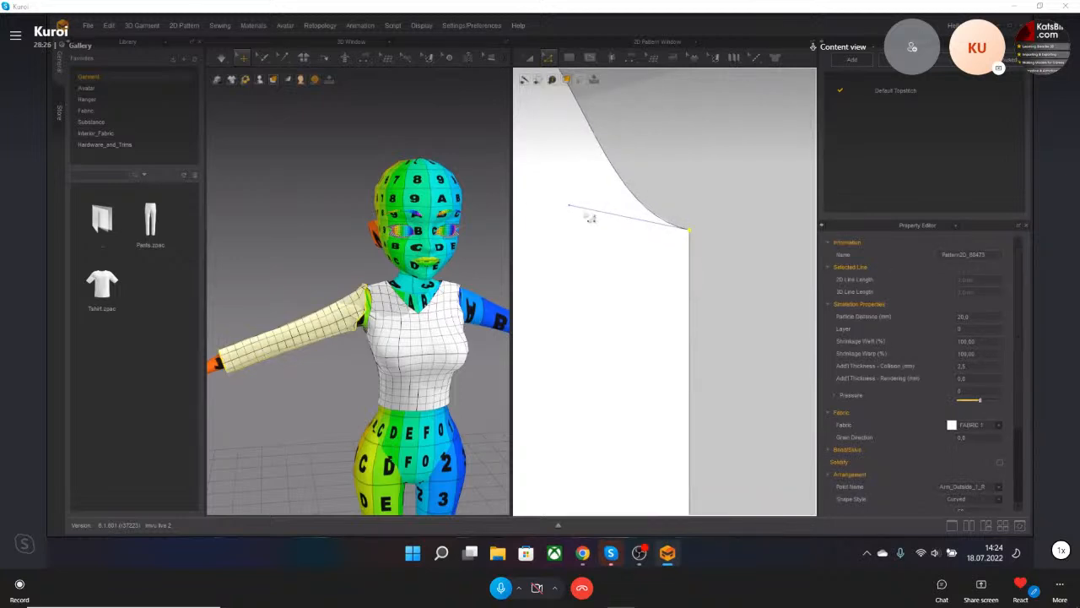
mouse_move(572, 210)
left_mouse_down()
mouse_move(685, 328)
mouse_move(729, 169)
mouse_move(564, 156)
mouse_move(569, 228)
left_mouse_up()
scroll(574, 227, "down", 5)
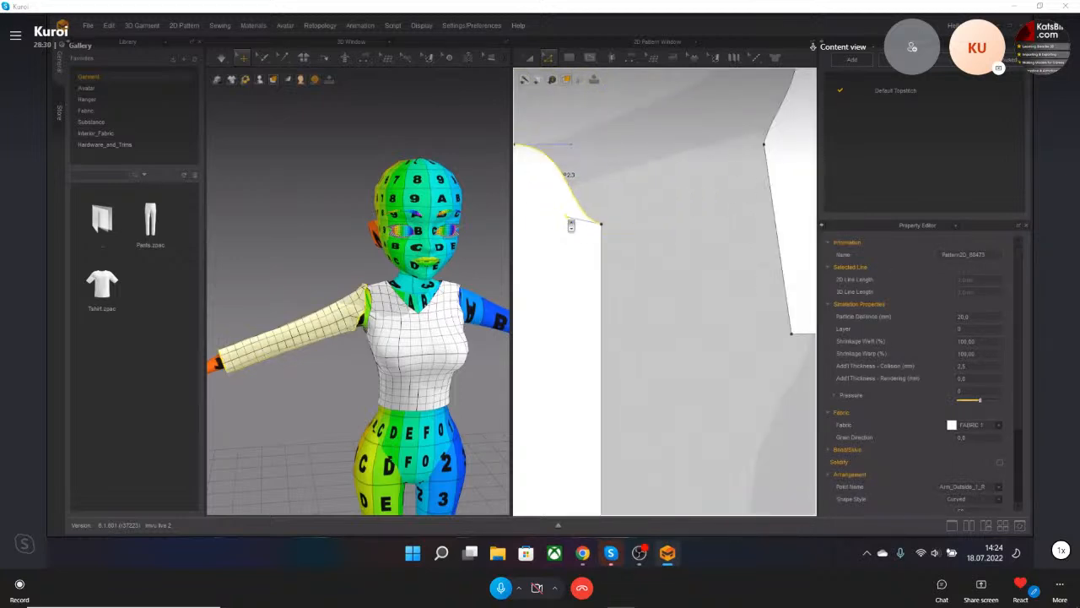
scroll(587, 229, "down", 4)
Use Segment Sewing to join the two sleeve cap edges to the front and back edges of the right armhole.
scroll(411, 312, "up", 3)
middle_click_drag(411, 312, 385, 297)
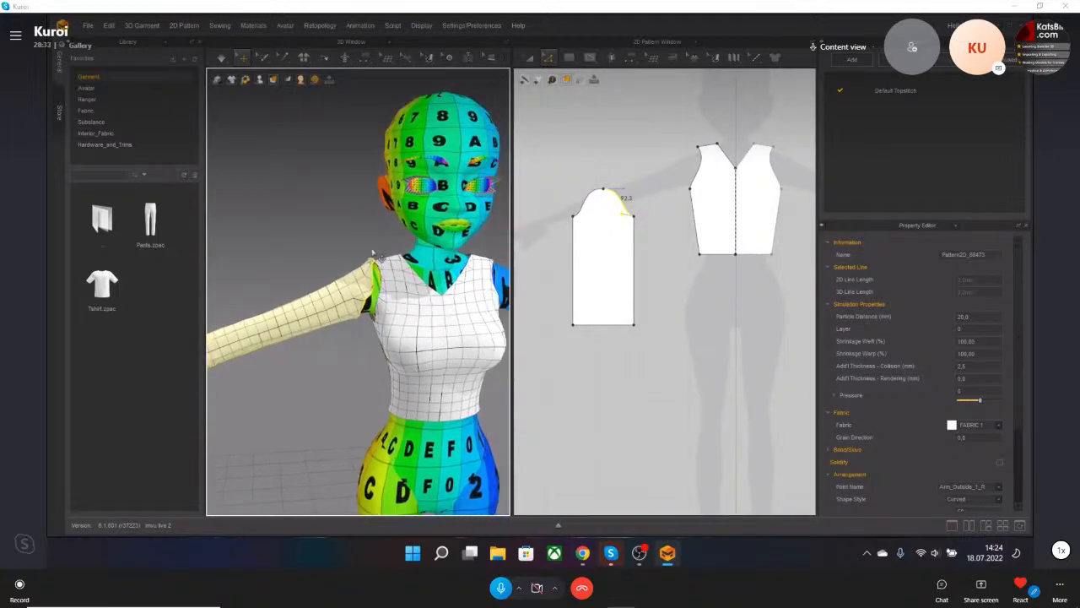
left_click(366, 63)
left_click(392, 93)
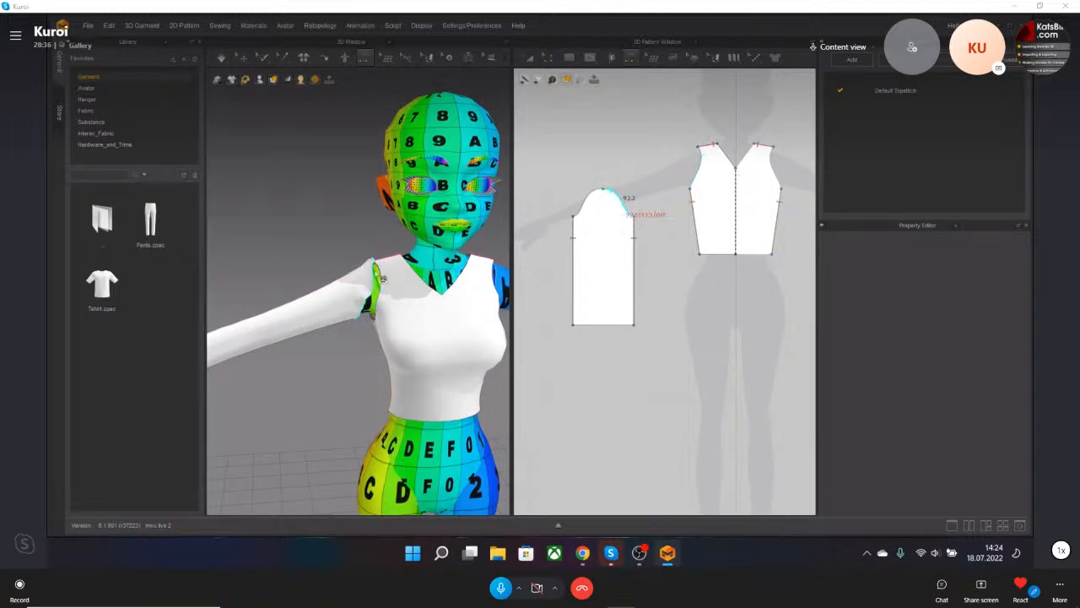
left_click(384, 279)
right_click_drag(384, 278, 356, 300)
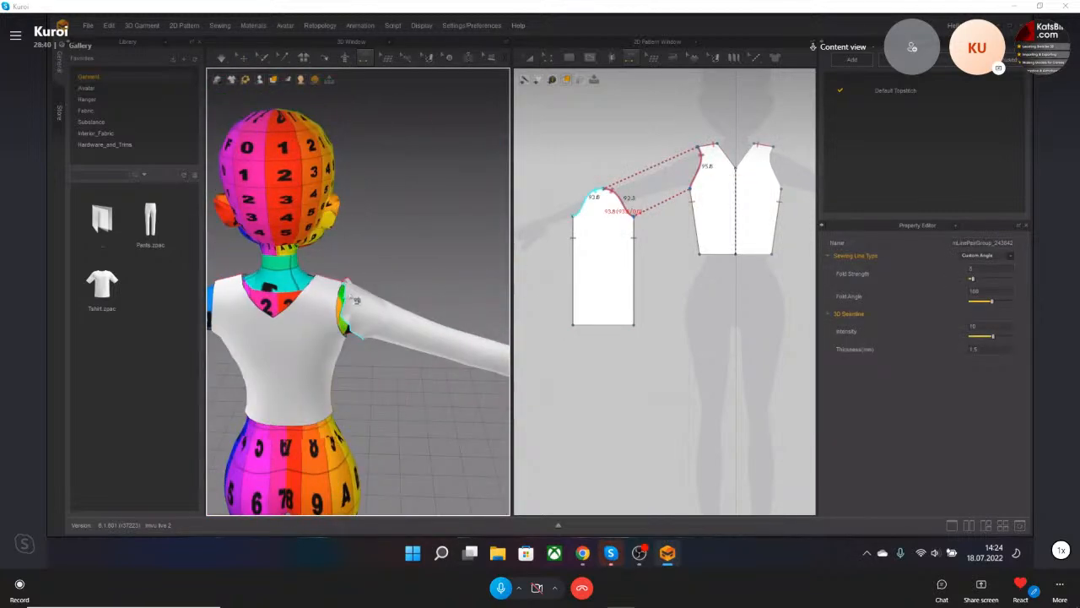
Simulate the garment to pull the right sleeve onto the bodice and check the seam from front and back.
key("space")
right_click_drag(439, 289, 278, 352)
scroll(278, 352, "down", 4)
right_click_drag(355, 348, 395, 331)
scroll(368, 359, "down", 2)
scroll(368, 359, "down", 3)
middle_click_drag(395, 331, 329, 347)
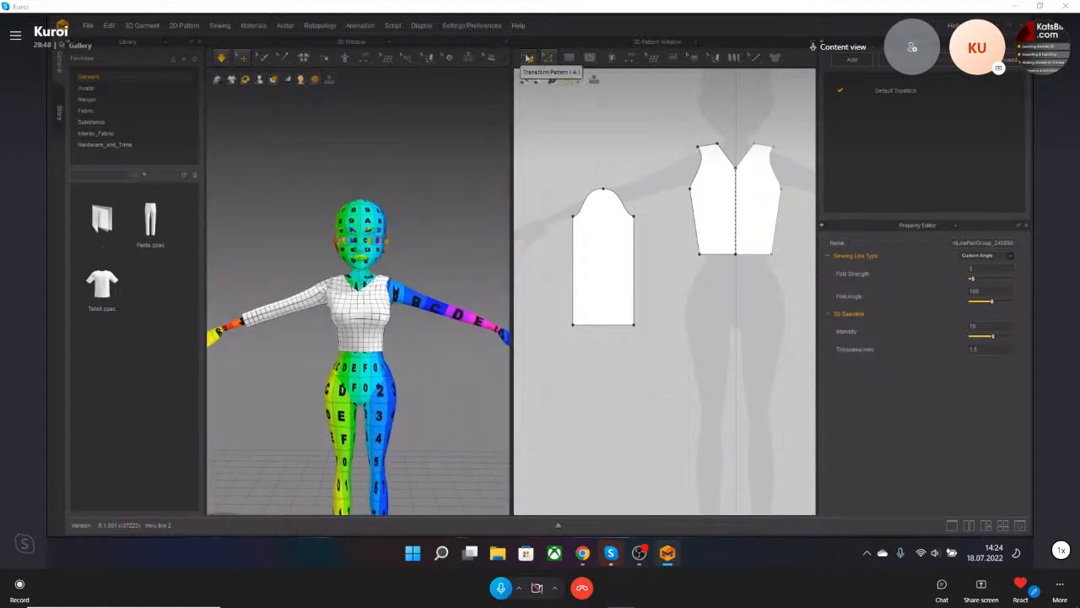
Try to paste a copy of the sleeve pattern beside the back bodice, then undo it.
left_click(605, 235)
scroll(609, 266, "down", 3)
middle_click_drag(636, 322, 625, 318)
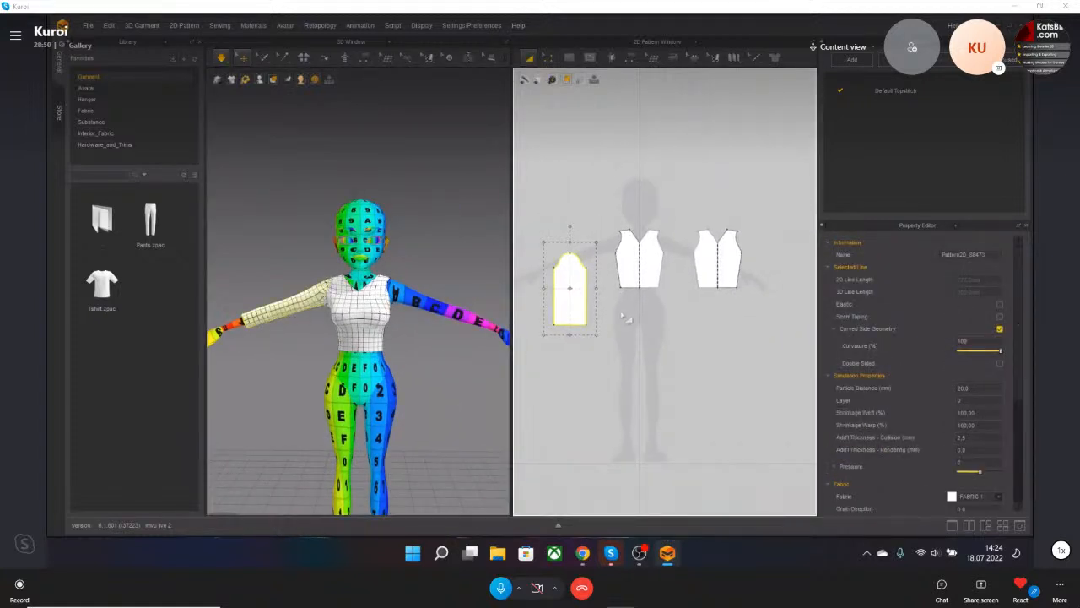
key("ctrl+v")
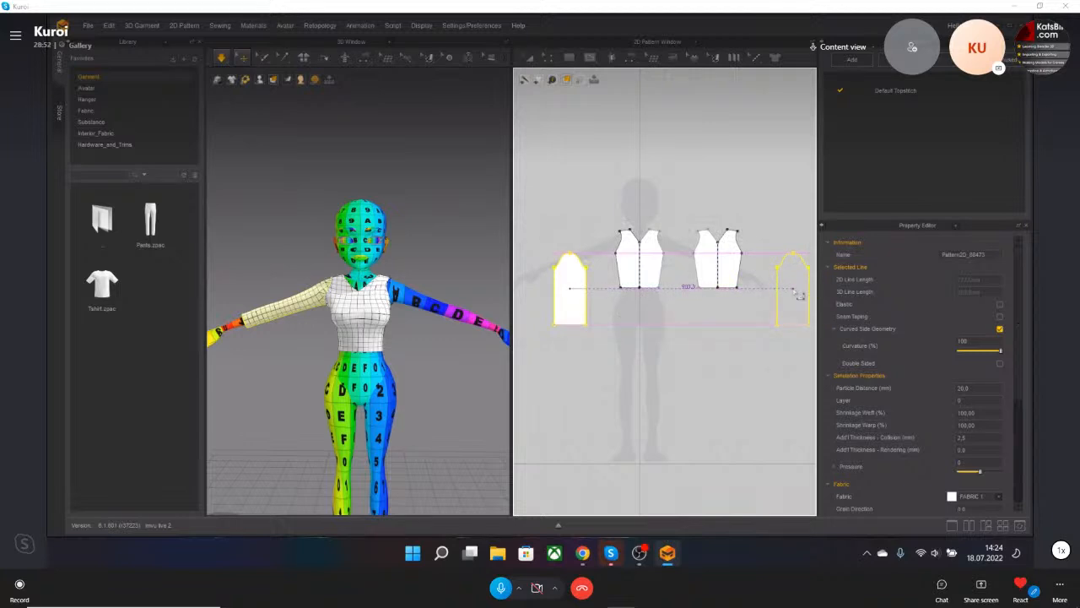
left_click(797, 293)
middle_click_drag(776, 278, 734, 233)
scroll(685, 270, "up", 4)
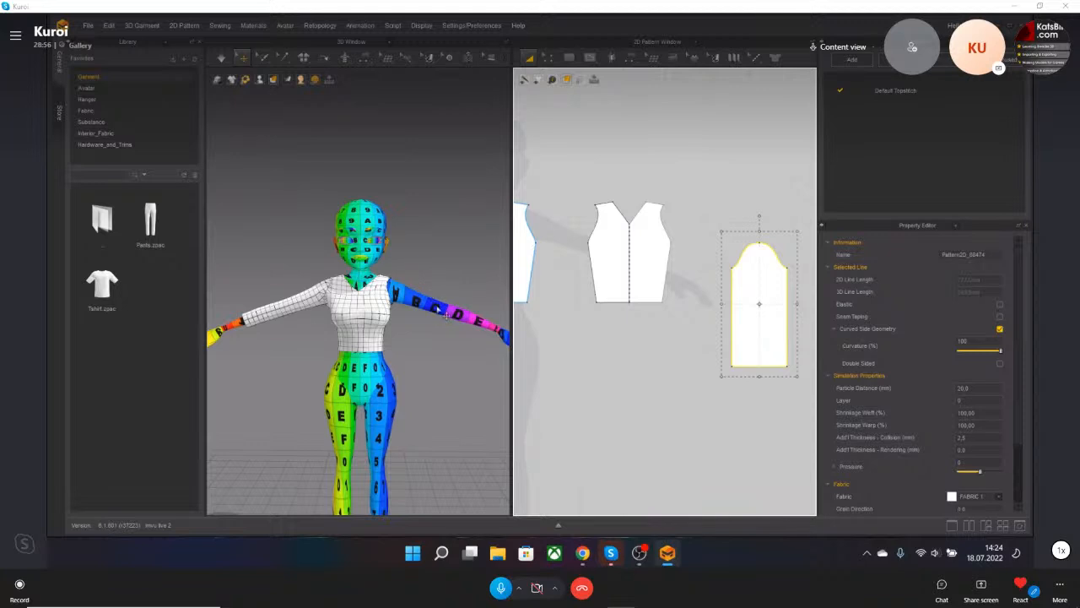
scroll(448, 311, "down", 2)
scroll(454, 315, "down", 2)
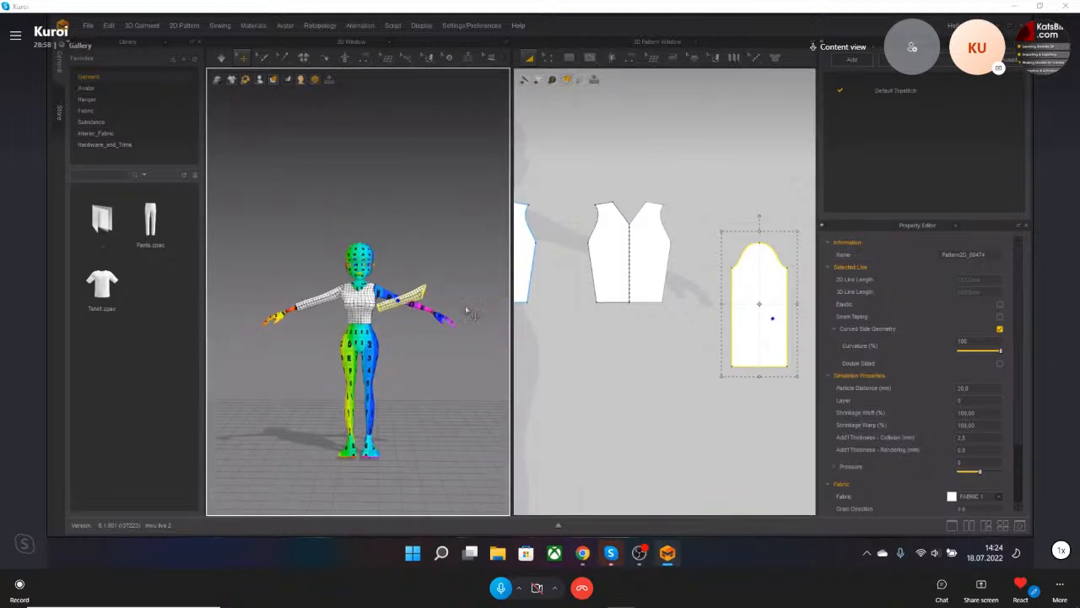
key("ctrl+z")
Create a Symmetric Pattern (with Sewing) of the sleeve and place it beside the back bodice.
middle_click_drag(550, 331, 763, 328)
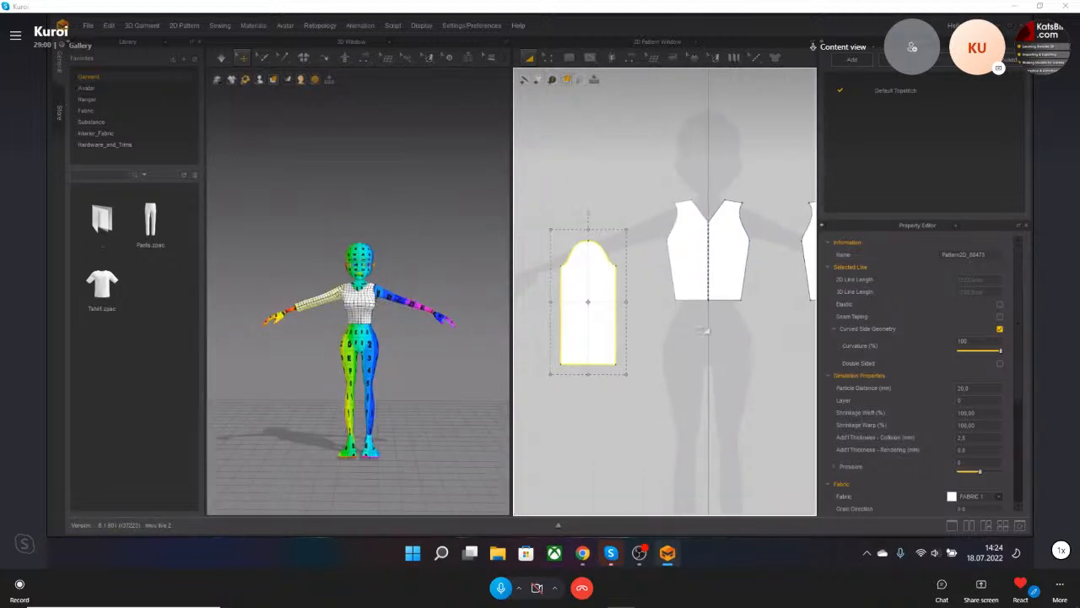
right_click(578, 310)
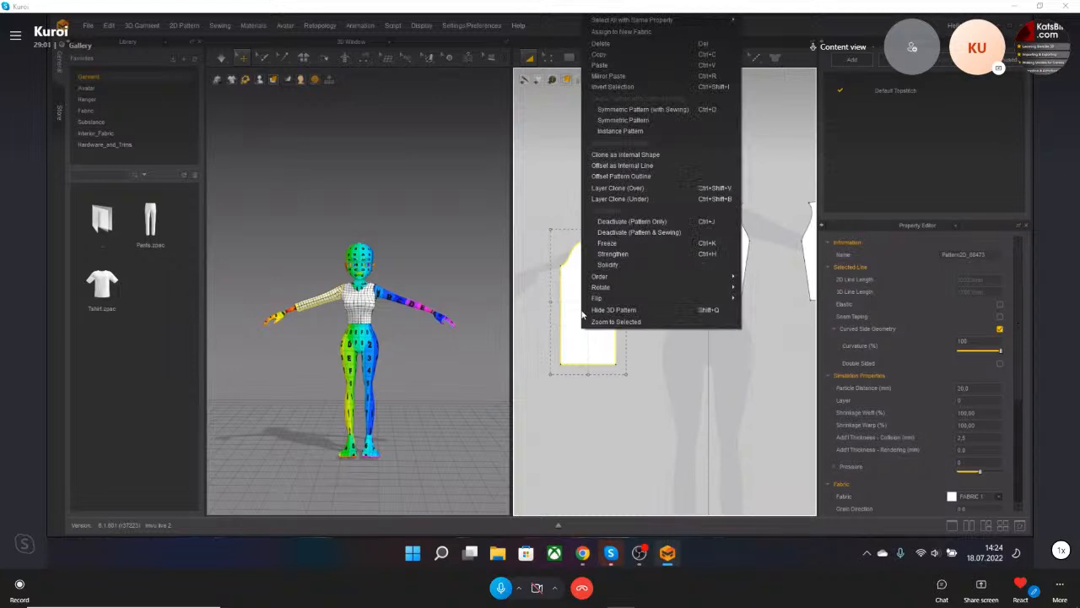
left_click(661, 113)
middle_click_drag(796, 302, 688, 277)
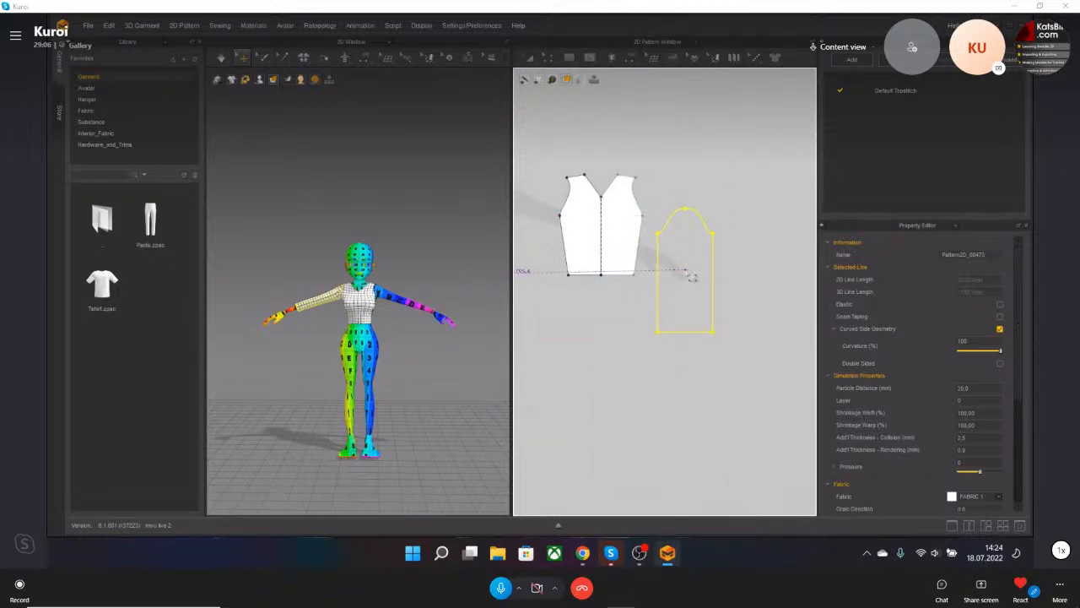
left_click(685, 270)
Simulate the mirrored sleeve on the left arm and check the top's fit from all sides.
left_click(426, 302)
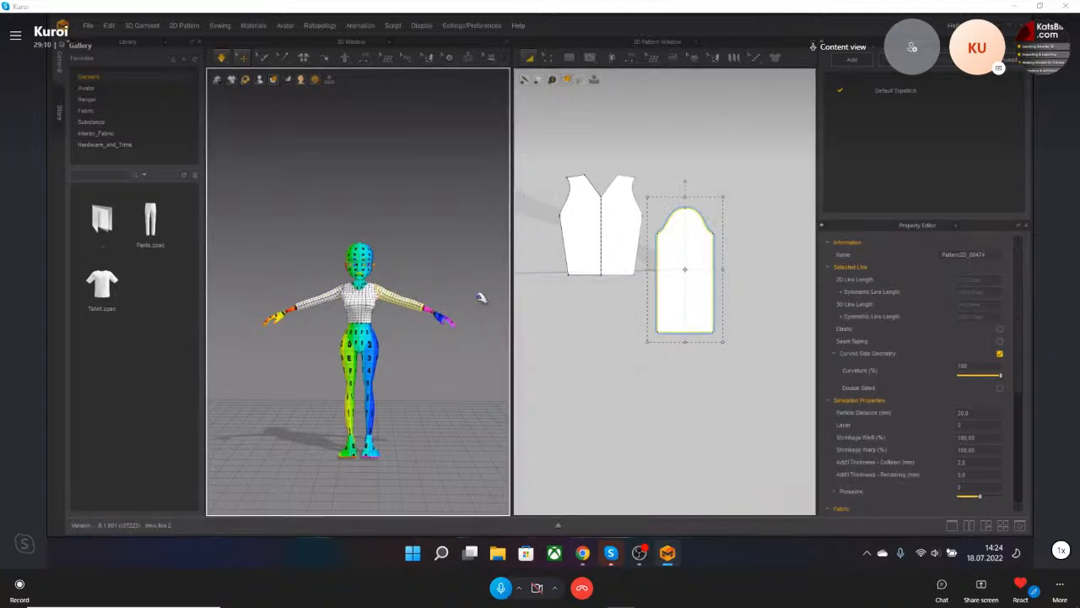
scroll(388, 304, "up", 10)
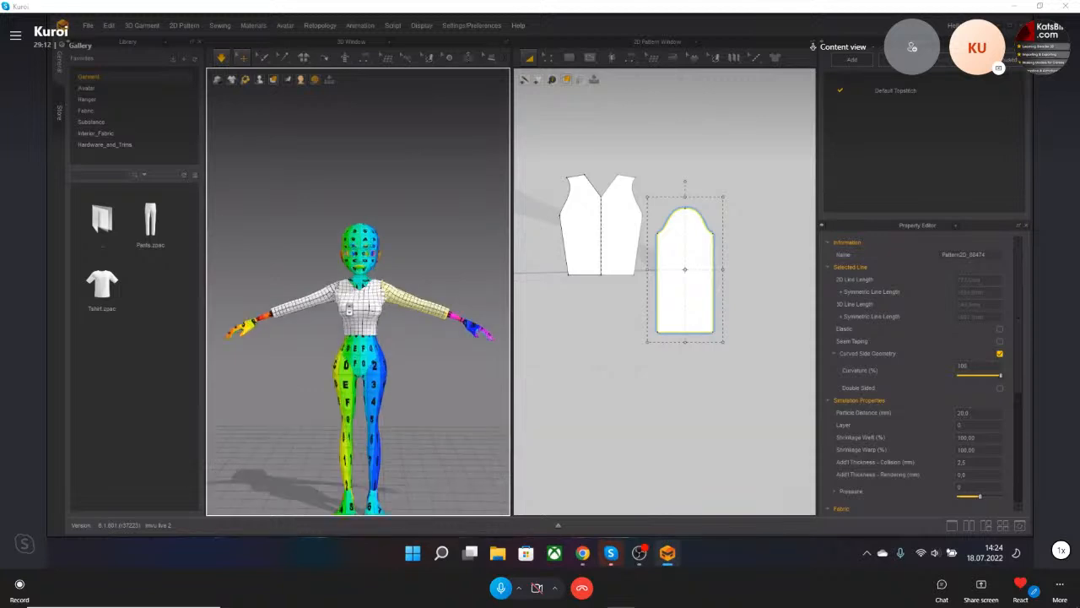
right_click_drag(314, 333, 574, 307)
middle_click_drag(405, 312, 448, 327)
right_click_drag(448, 327, 408, 310)
scroll(400, 313, "up", 5)
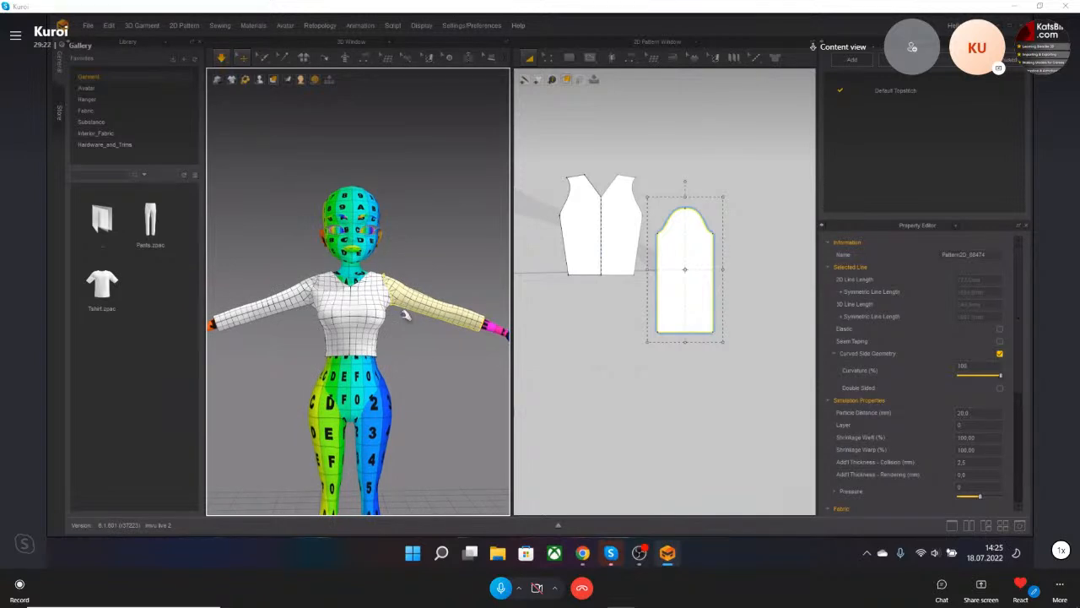
Raise the centre neckline point of the back bodice with Edit Pattern to nearly the shoulder height.
scroll(405, 315, "down", 3)
left_click(413, 268)
left_click(372, 298)
right_click_drag(296, 292, 408, 293)
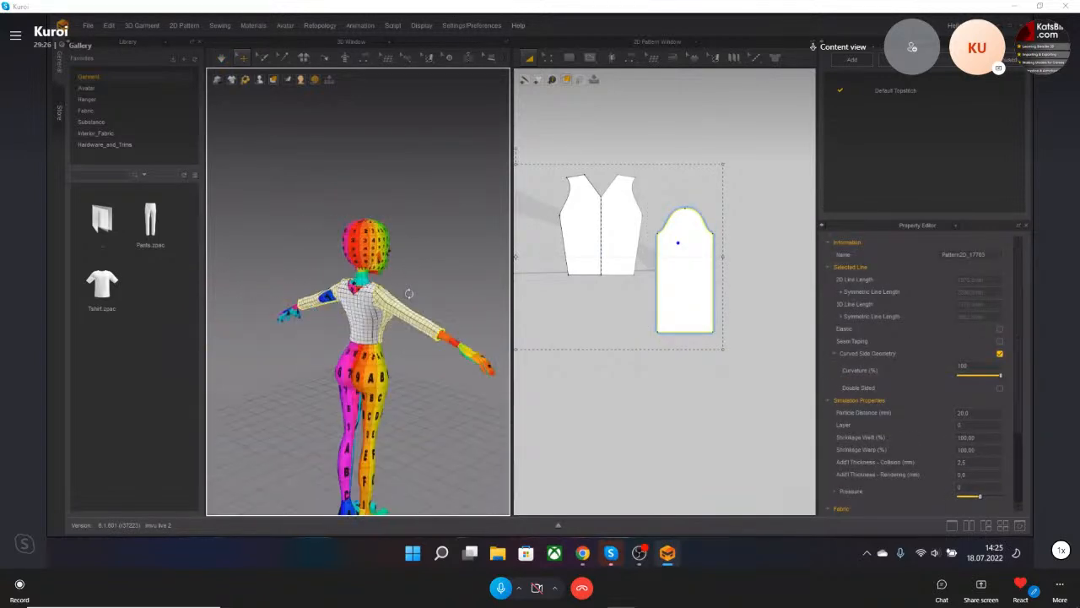
scroll(603, 253, "up", 5)
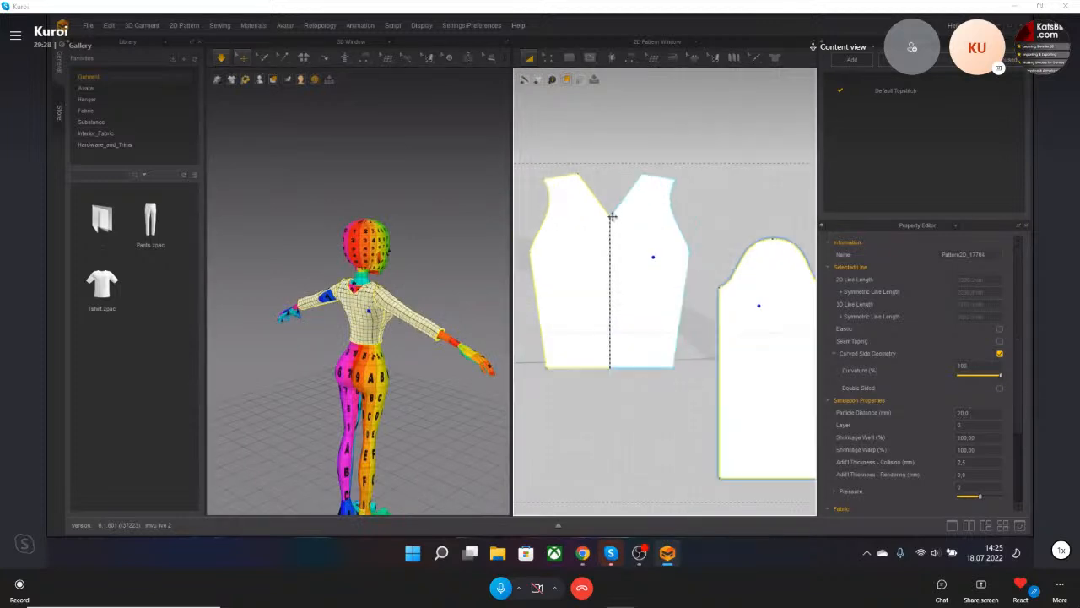
scroll(354, 287, "up", 8)
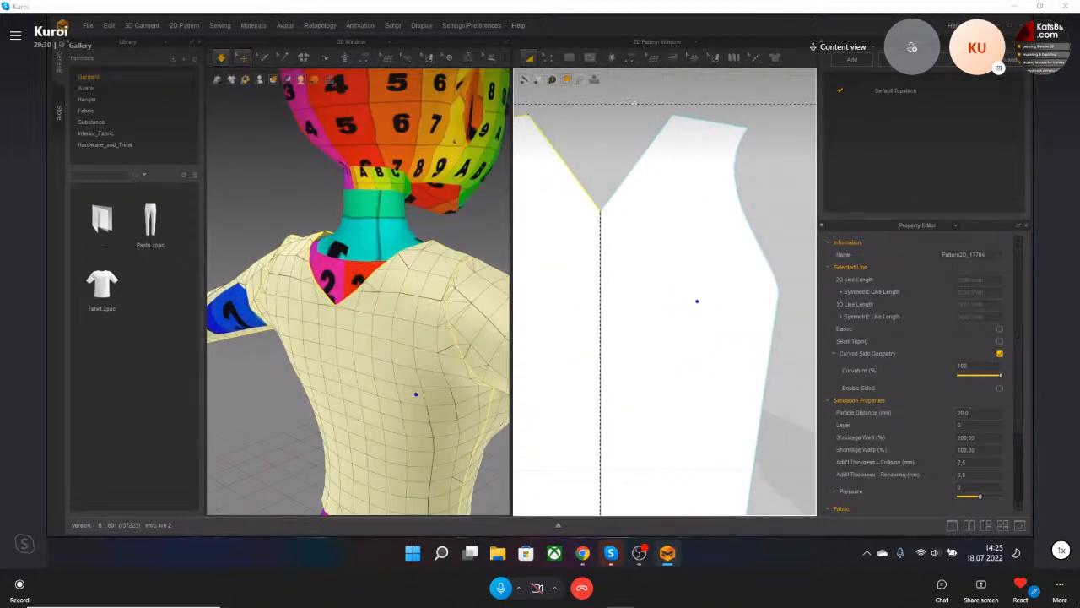
left_click(554, 58)
left_click(567, 82)
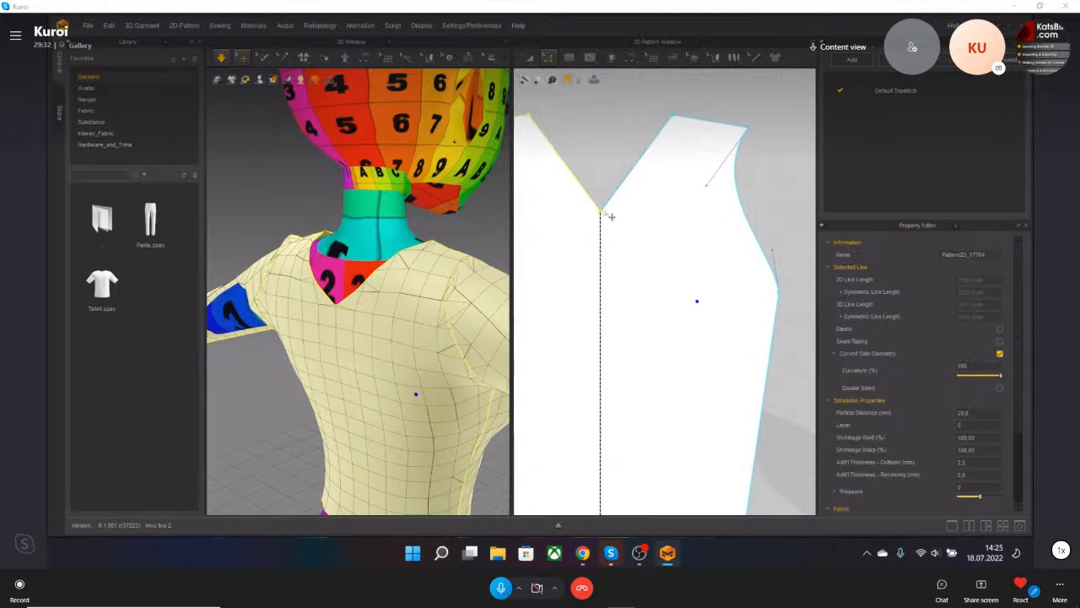
left_click_drag(609, 222, 611, 133)
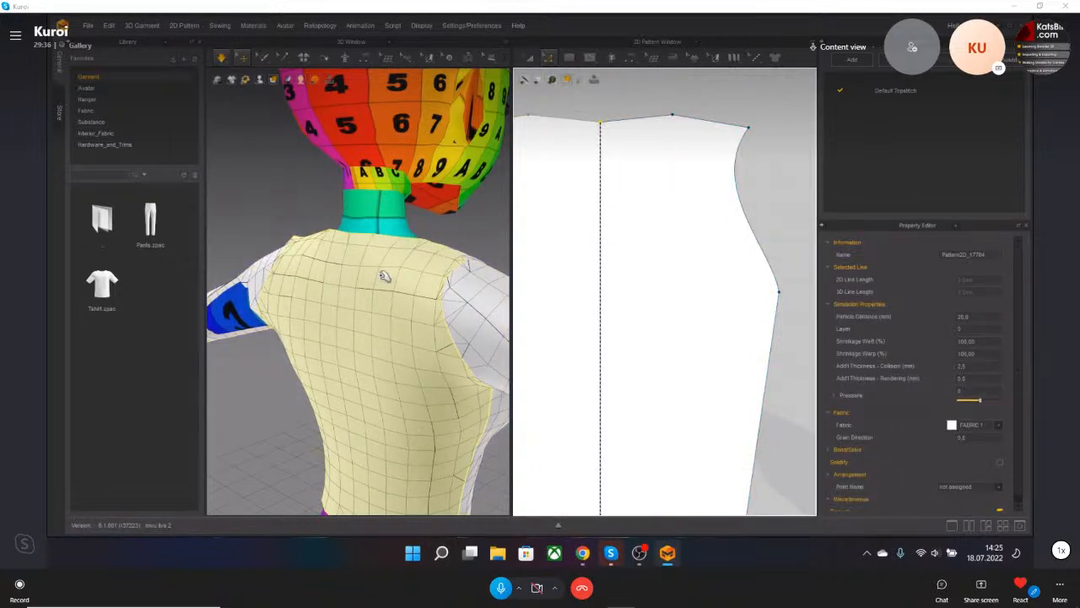
Examine the back of the top and the left sleeve's underarm in the 3D view.
scroll(388, 278, "down", 8)
scroll(395, 279, "down", 3)
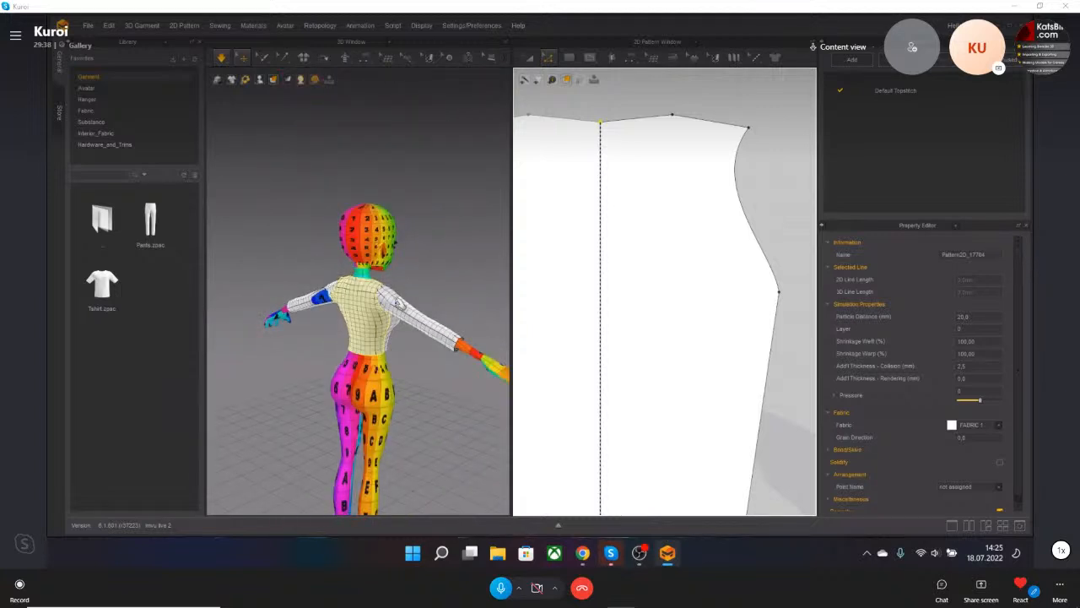
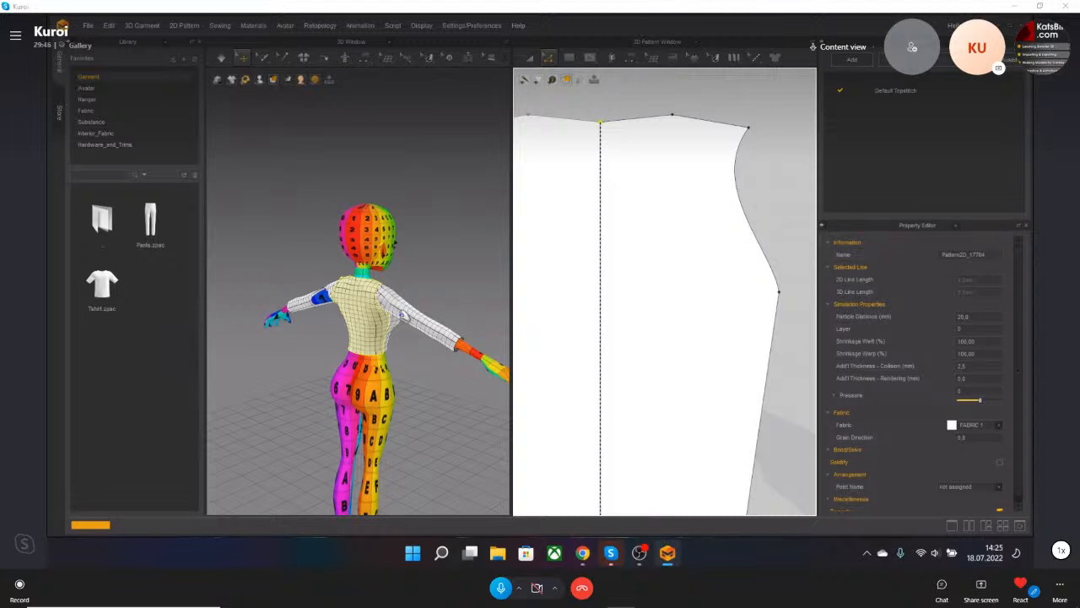
right_click_drag(290, 310, 307, 333)
scroll(309, 337, "up", 5)
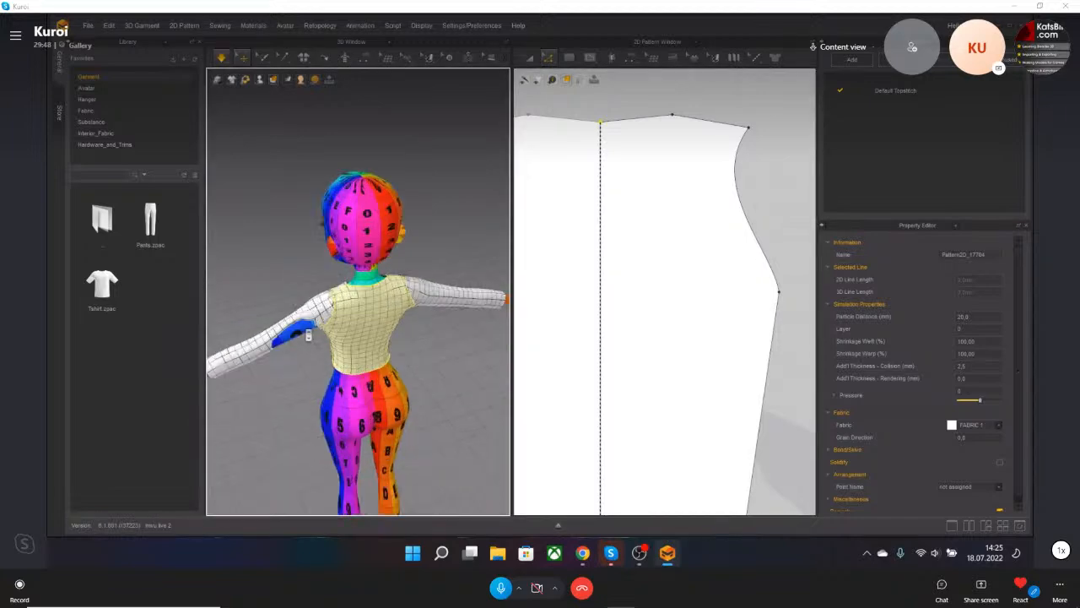
Pull the garment cloth around the exposed underarm while simulating so the sleeve covers the avatar's arm.
middle_click_drag(312, 359, 408, 285)
scroll(408, 285, "up", 5)
right_click_drag(406, 288, 378, 249)
left_click(378, 248)
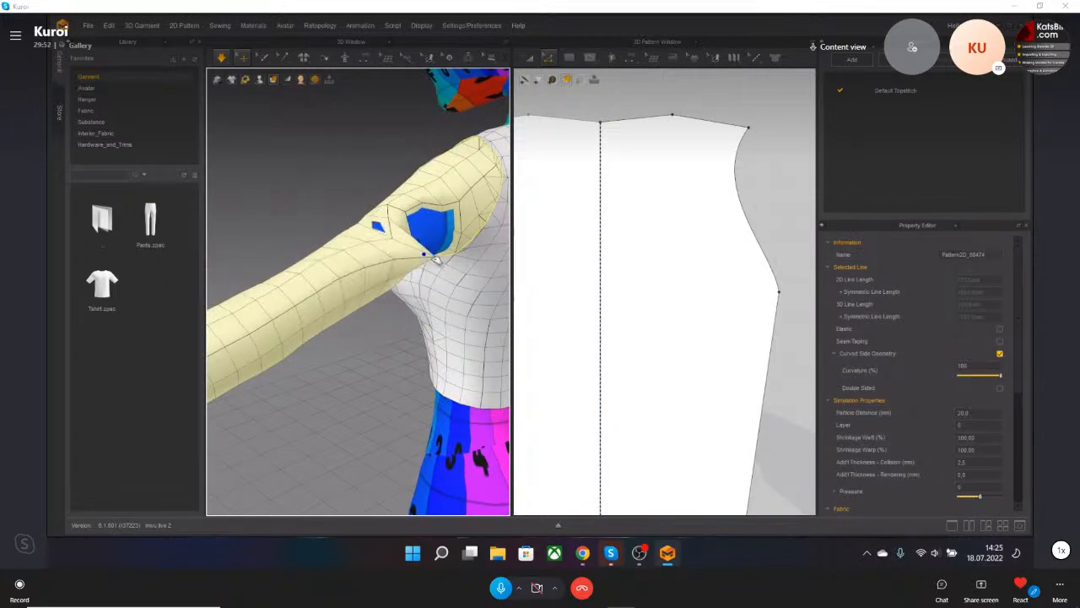
left_click_drag(463, 241, 513, 290)
left_click_drag(411, 253, 419, 283)
Select all body and sleeve pieces of the shirt together and set their particle distance to 10 mm.
scroll(385, 272, "down", 5)
right_click_drag(383, 272, 345, 307)
middle_click_drag(345, 307, 406, 315)
left_click(369, 294, "shift")
left_click(308, 288, "shift")
right_click_drag(308, 288, 360, 312)
left_click(307, 267, "shift")
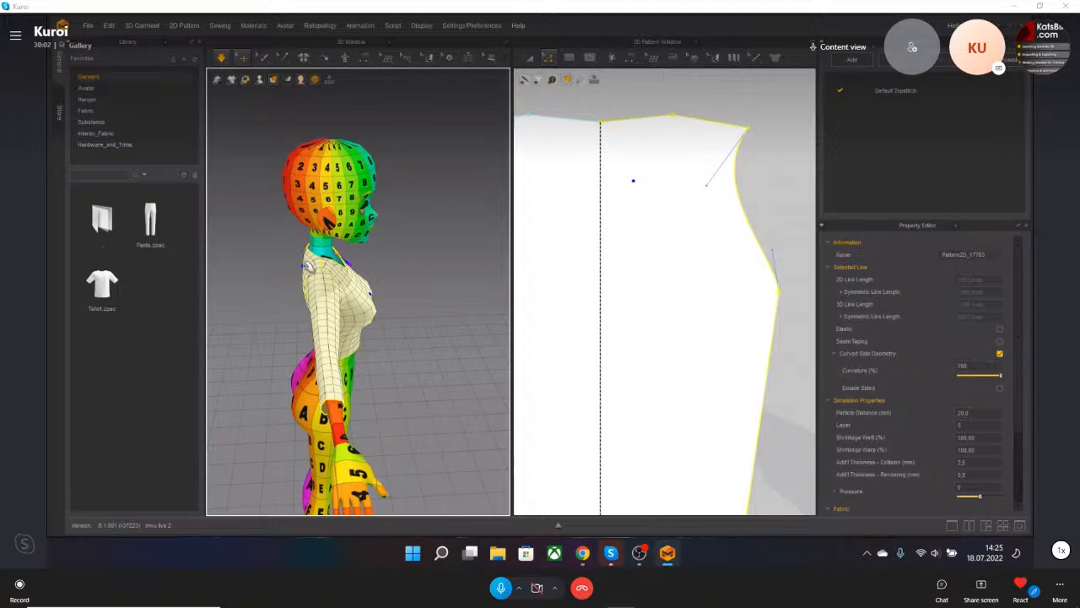
double_click(964, 413)
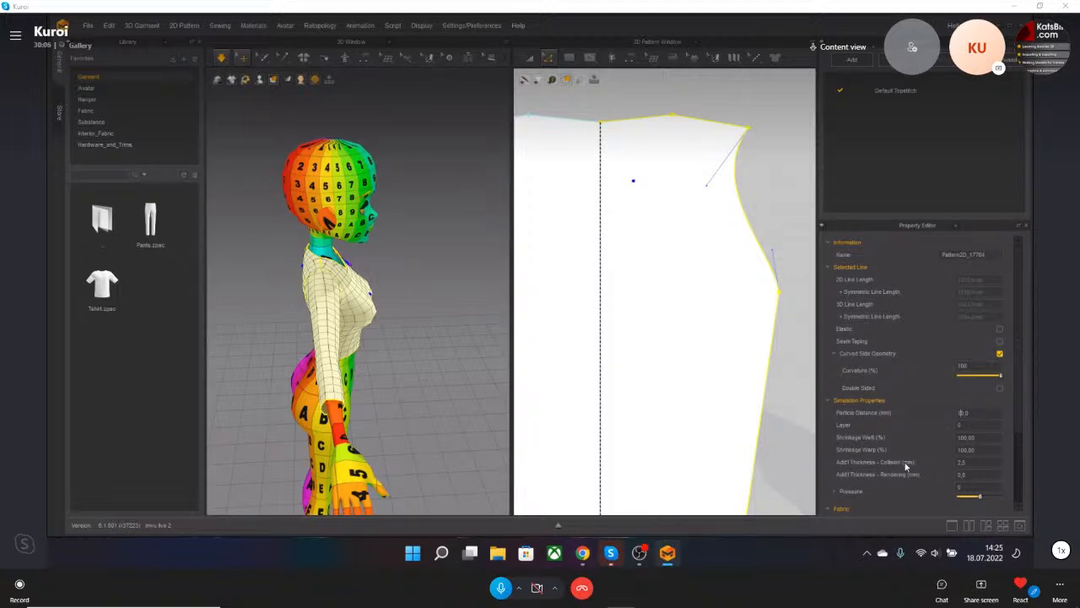
right_click_drag(458, 340, 388, 317)
right_click_drag(436, 351, 394, 352)
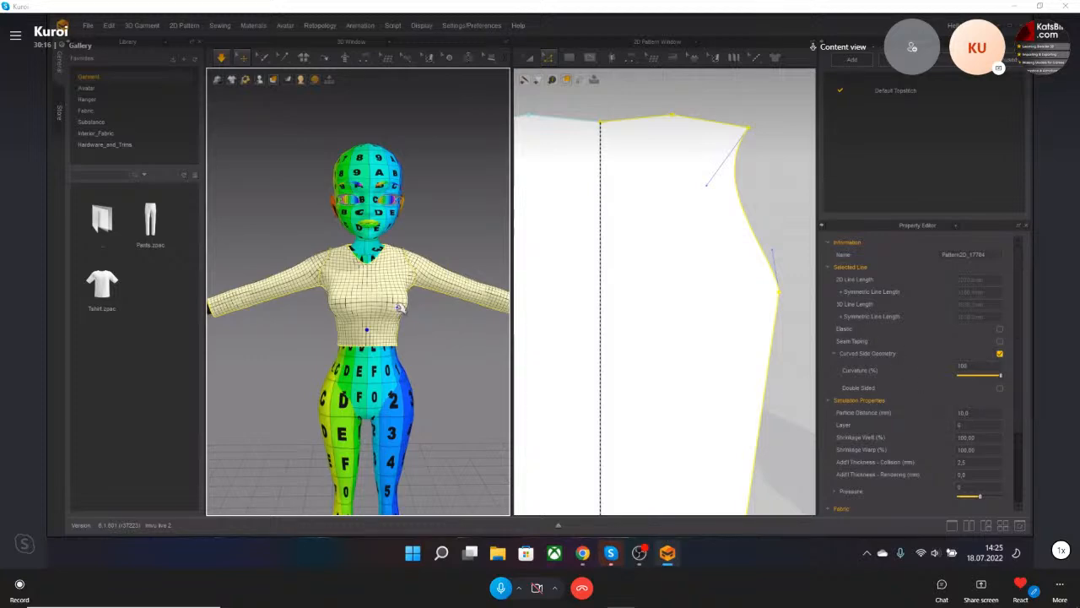
scroll(395, 303, "up", 4)
scroll(388, 294, "down", 2)
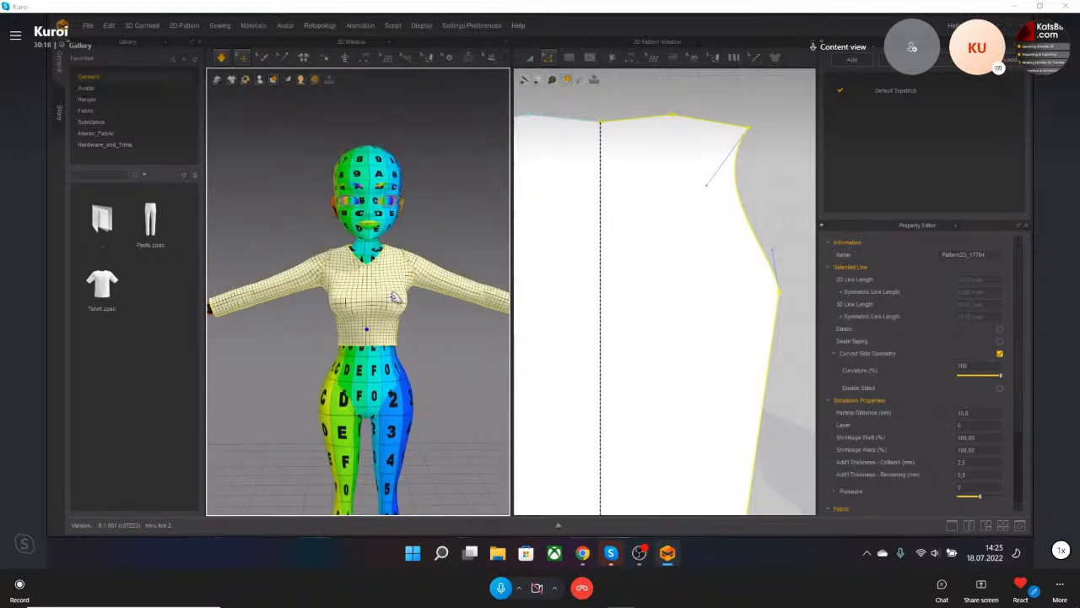
scroll(432, 326, "down", 1)
Set the particle distance of the selected shirt pieces to 15 mm and stop the simulation.
left_click(970, 413)
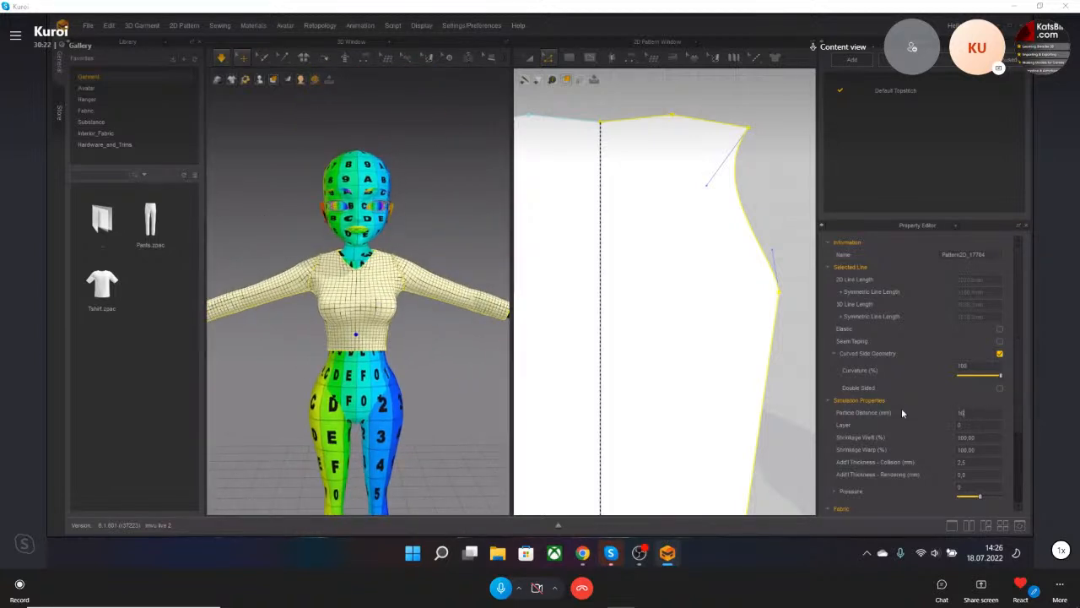
key("Return")
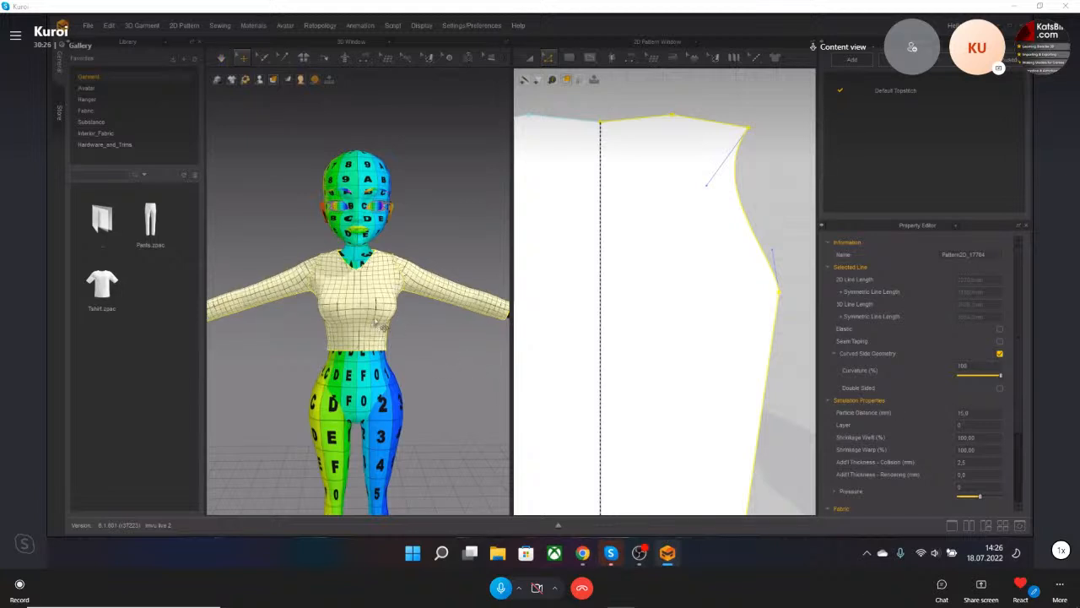
scroll(382, 319, "up", 4)
scroll(381, 326, "down", 4)
mouse_move(382, 327)
right_mouse_down()
mouse_move(402, 328)
mouse_move(316, 330)
mouse_move(393, 326)
right_mouse_up()
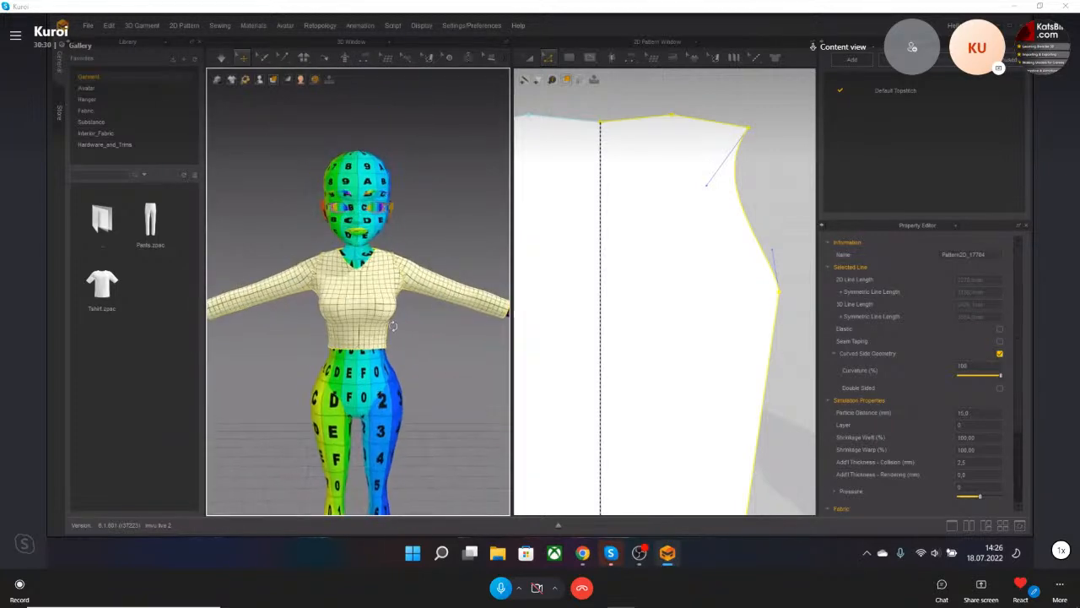
scroll(688, 335, "down", 6)
right_click_drag(687, 335, 658, 317)
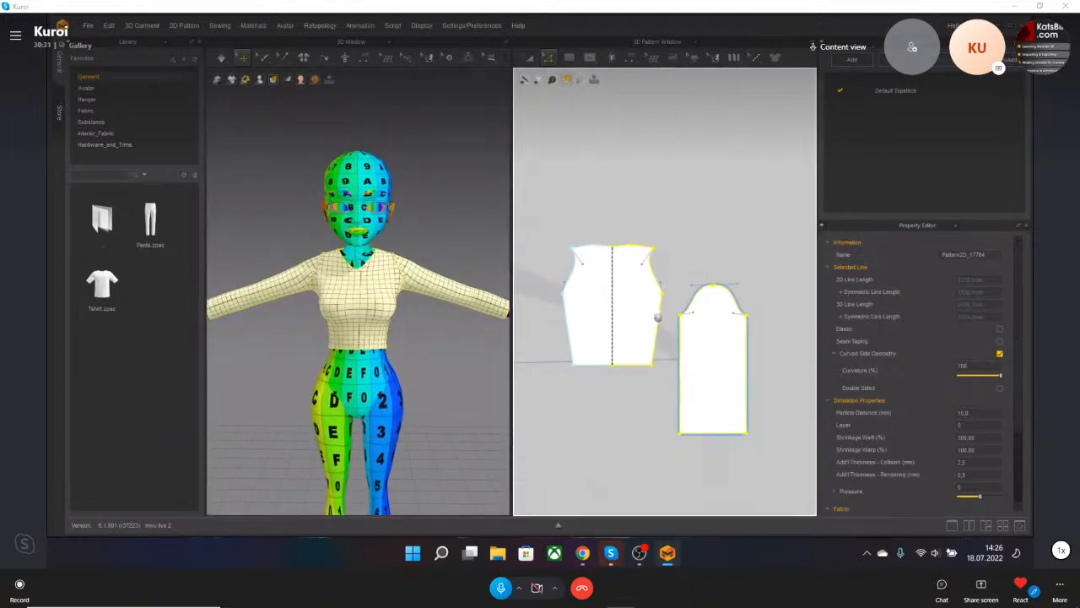
Deselect the pattern pieces, show the Fabric list and bring up the properties of FABRIC 1.
left_click(674, 253)
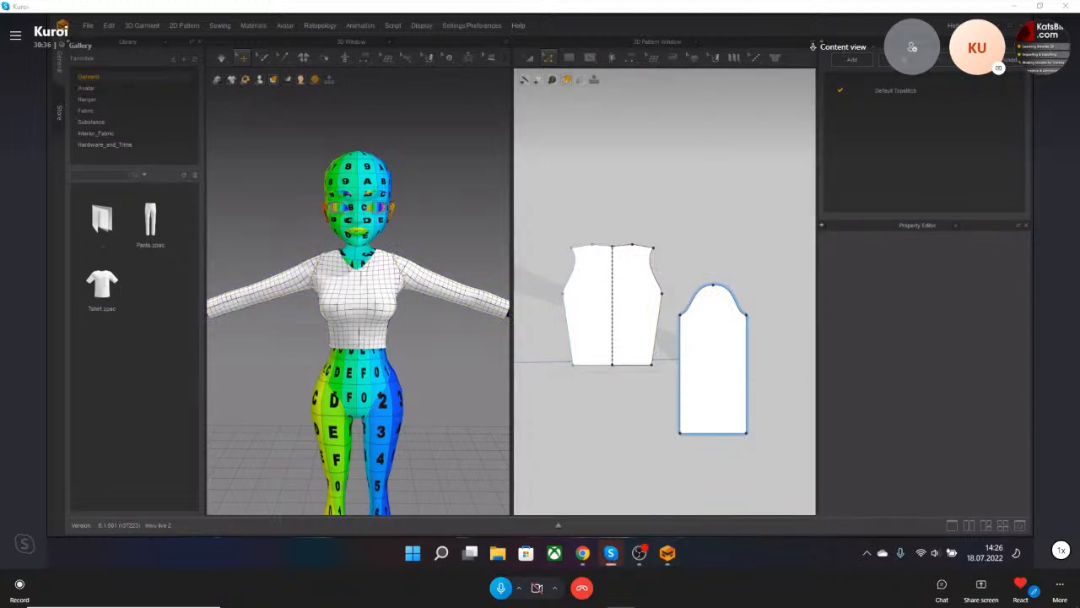
left_click(928, 45)
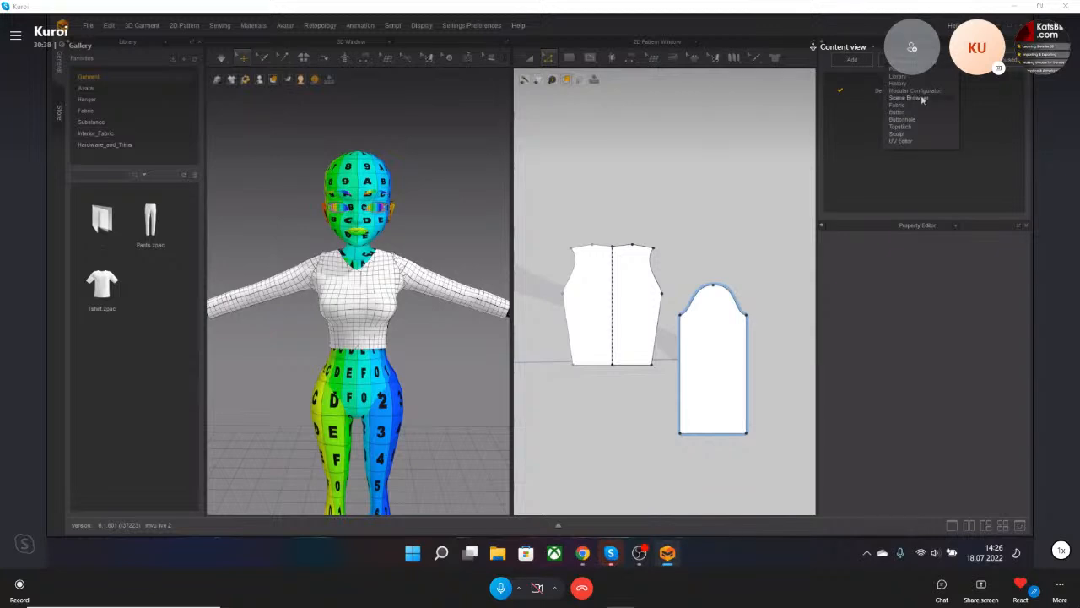
left_click(914, 104)
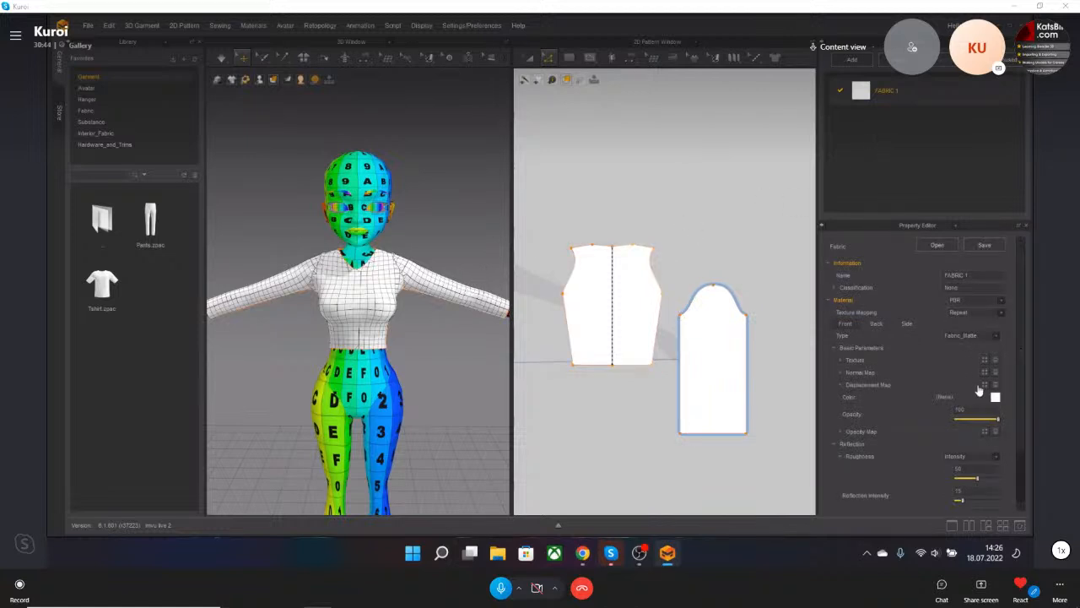
Set the colour of FABRIC 1 to a slightly muted purple.
left_click(995, 399)
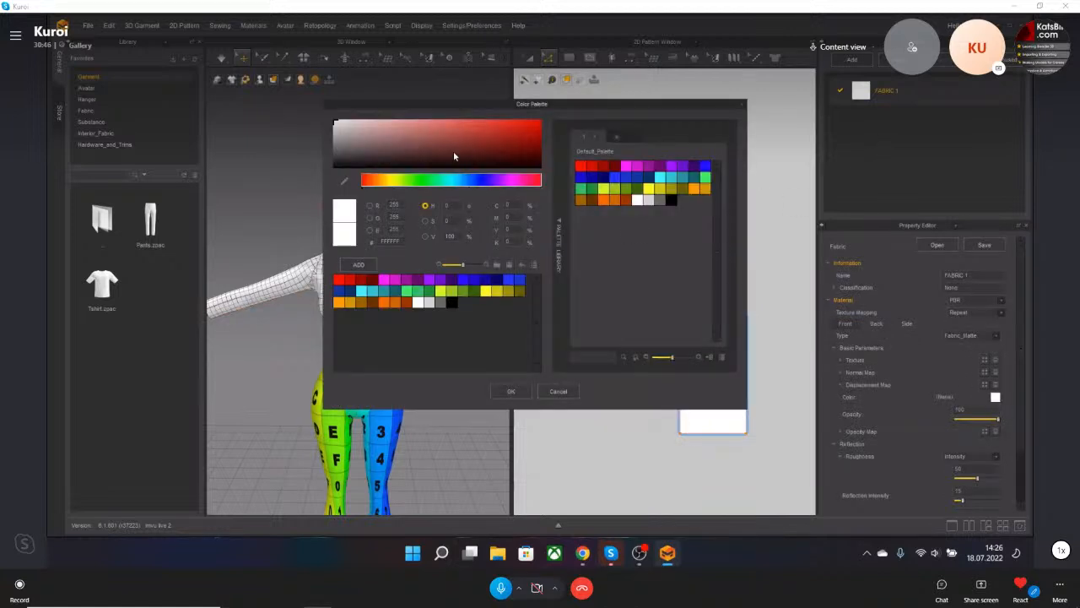
left_click(440, 280)
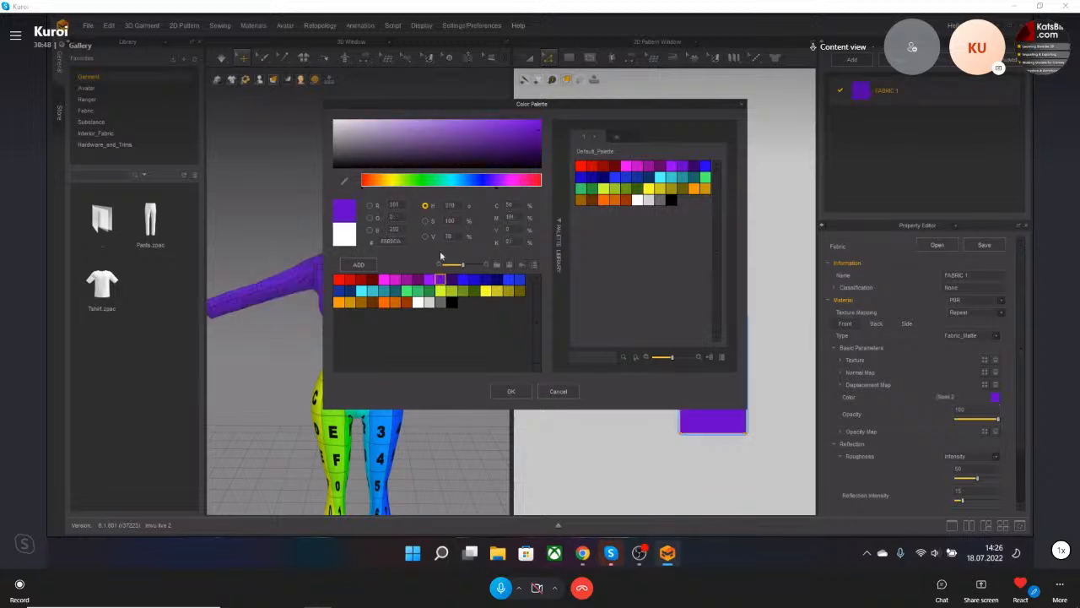
left_click(464, 144)
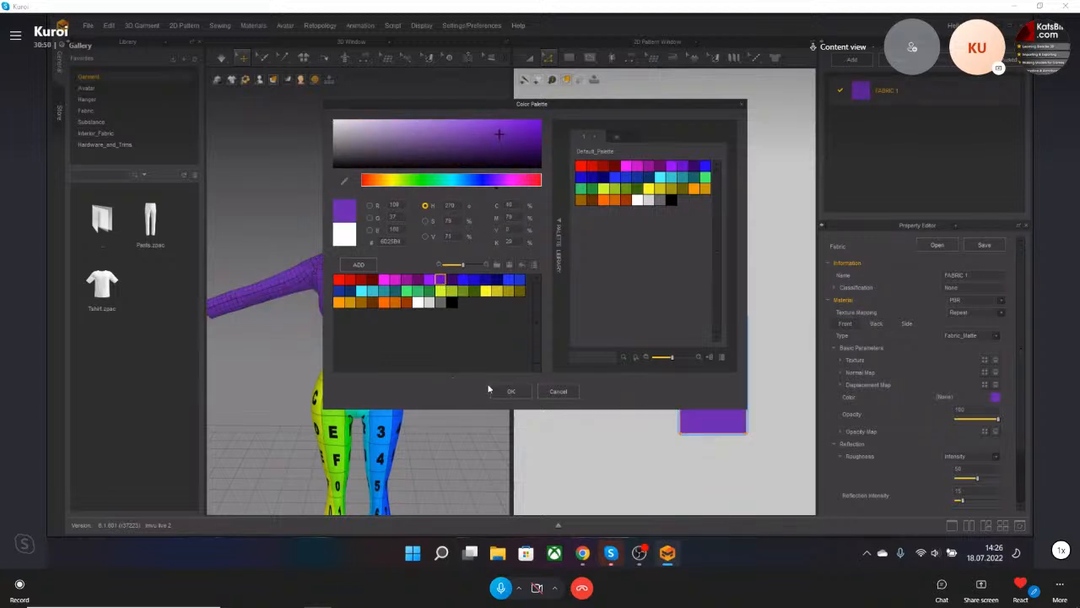
left_click(511, 391)
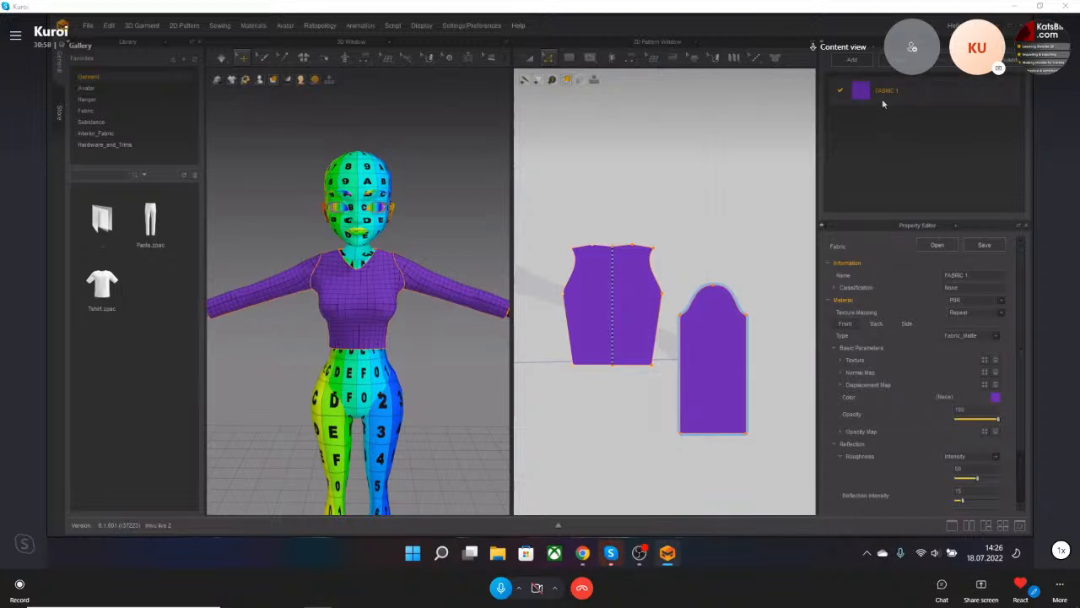
Load image 3 from the IMVU tutorial 2 folder as the texture of FABRIC 1.
left_click(985, 360)
left_click_drag(390, 20, 613, 66)
left_click(328, 171)
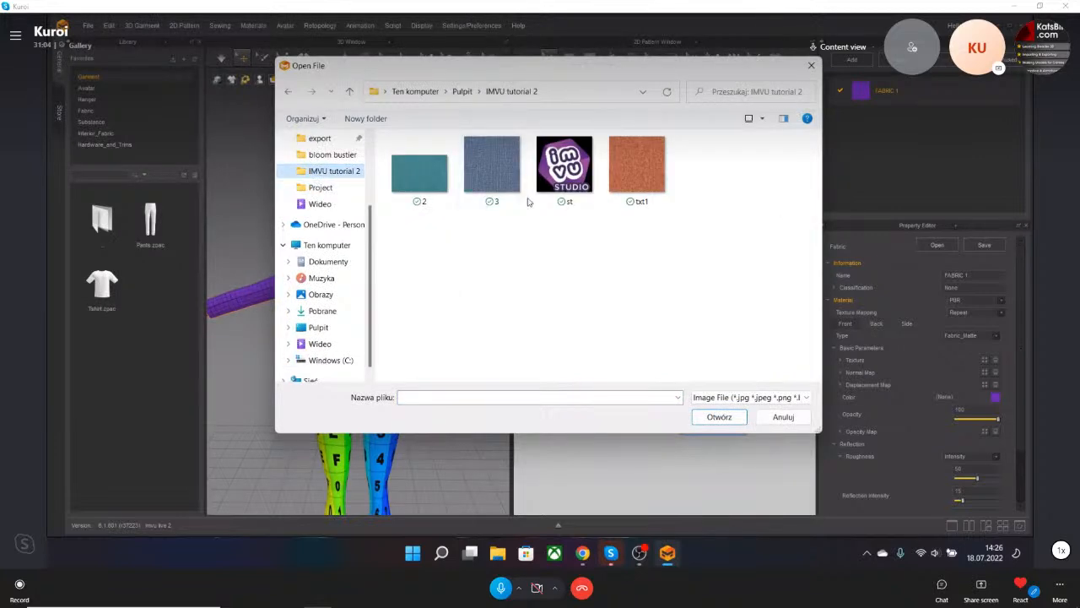
double_click(507, 190)
scroll(361, 306, "up", 3)
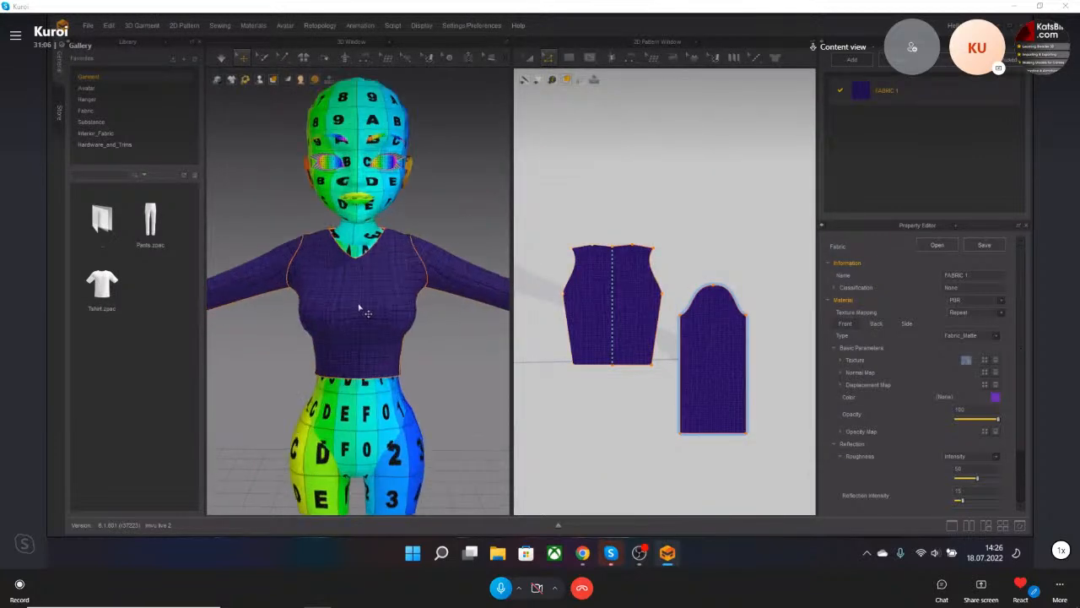
Set the colour of FABRIC 1 back to white.
left_click(996, 397)
left_click(336, 123)
left_click(511, 391)
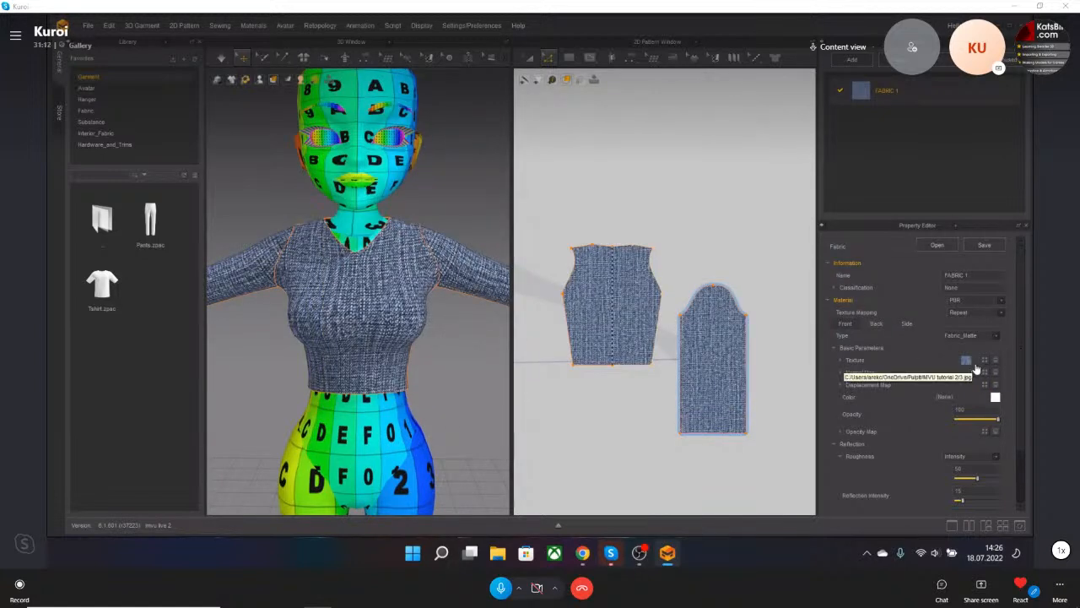
Replace the texture of FABRIC 1 with image 2, the teal weave, from the IMVU tutorial 2 folder.
left_click(985, 363)
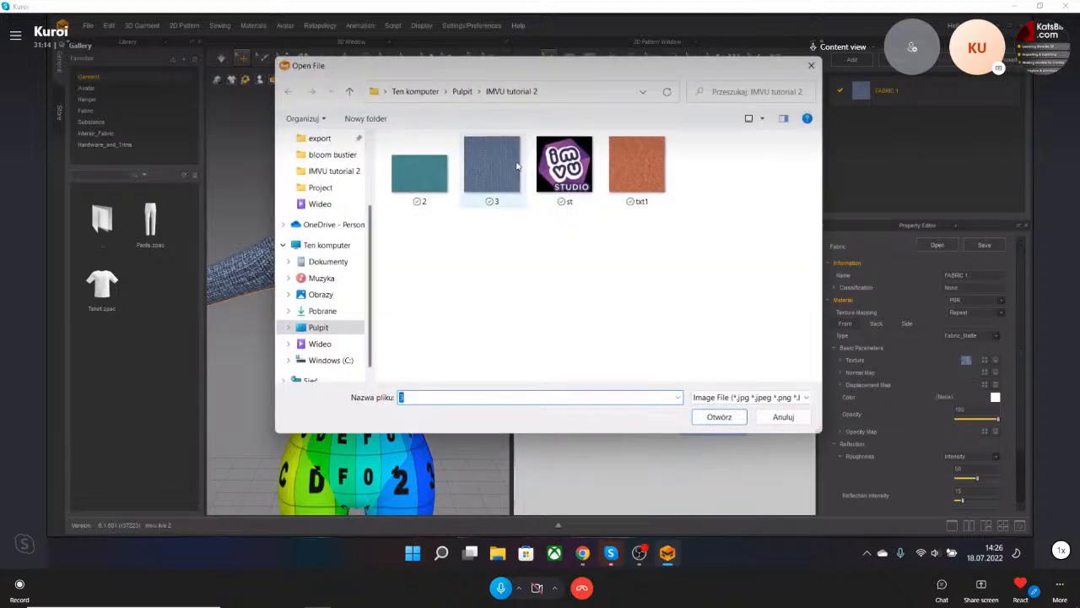
left_click(631, 175)
double_click(420, 173)
scroll(358, 312, "up", 5)
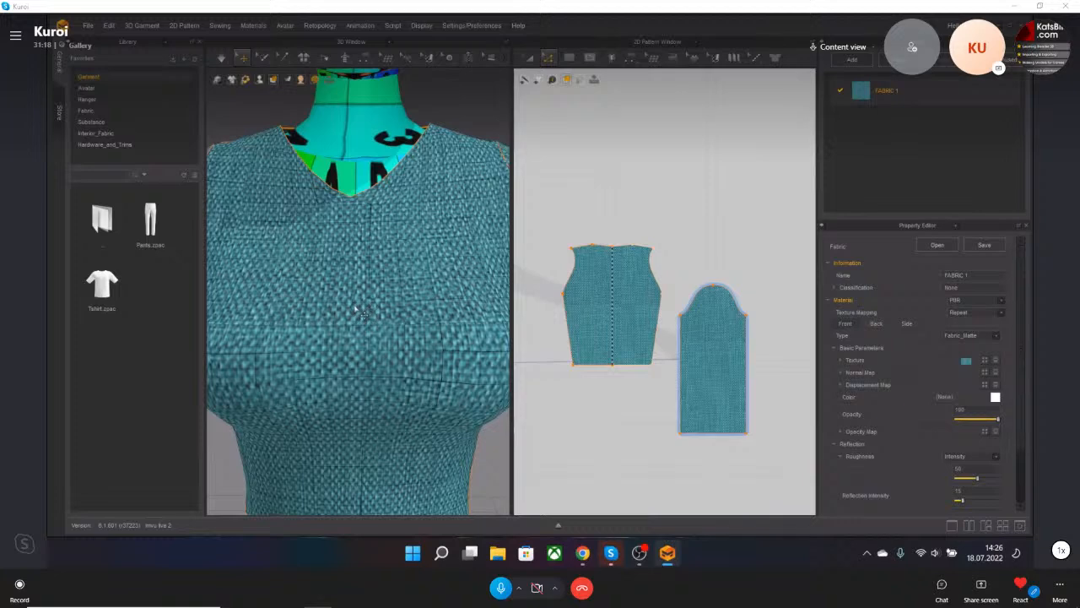
scroll(362, 313, "down", 5)
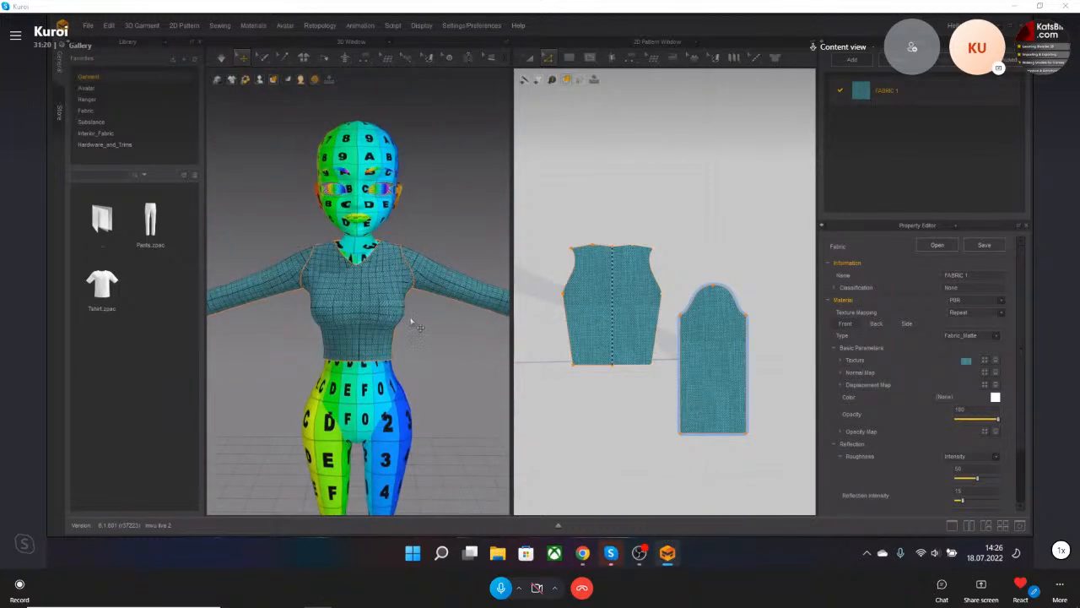
Hide the mesh lines on the 3D garment so only its textured surface is displayed, leaving nothing selected.
left_click(422, 327)
left_click(381, 312)
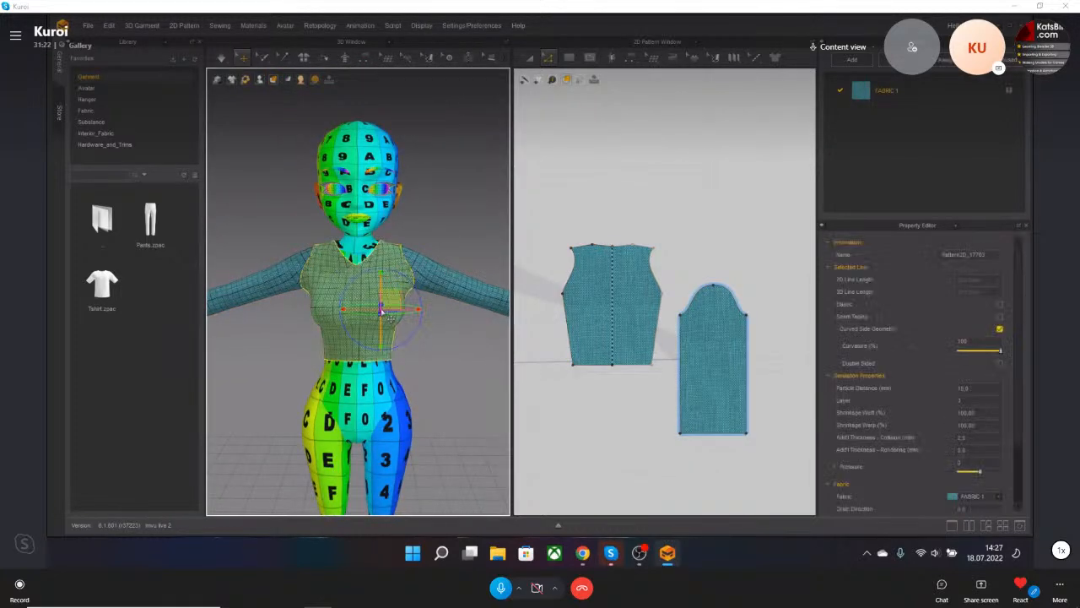
left_click(274, 81)
left_click(275, 95)
left_click(447, 335)
right_click_drag(400, 309, 302, 298)
right_click_drag(344, 302, 445, 301)
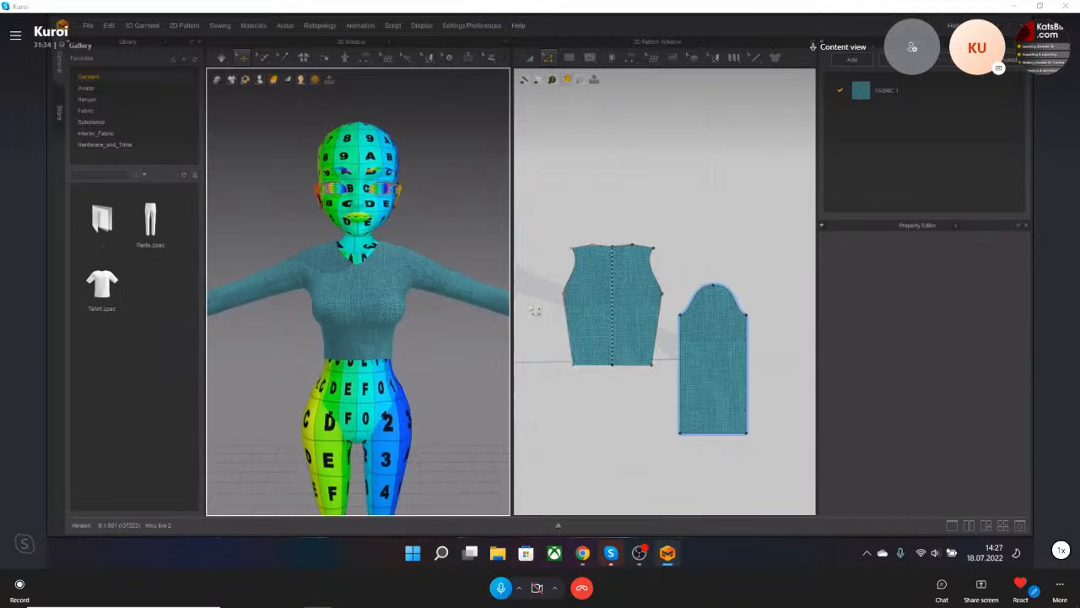
Examine FABRIC 1's normal map, displacement map, opacity and roughness options in its material properties.
left_click(918, 99)
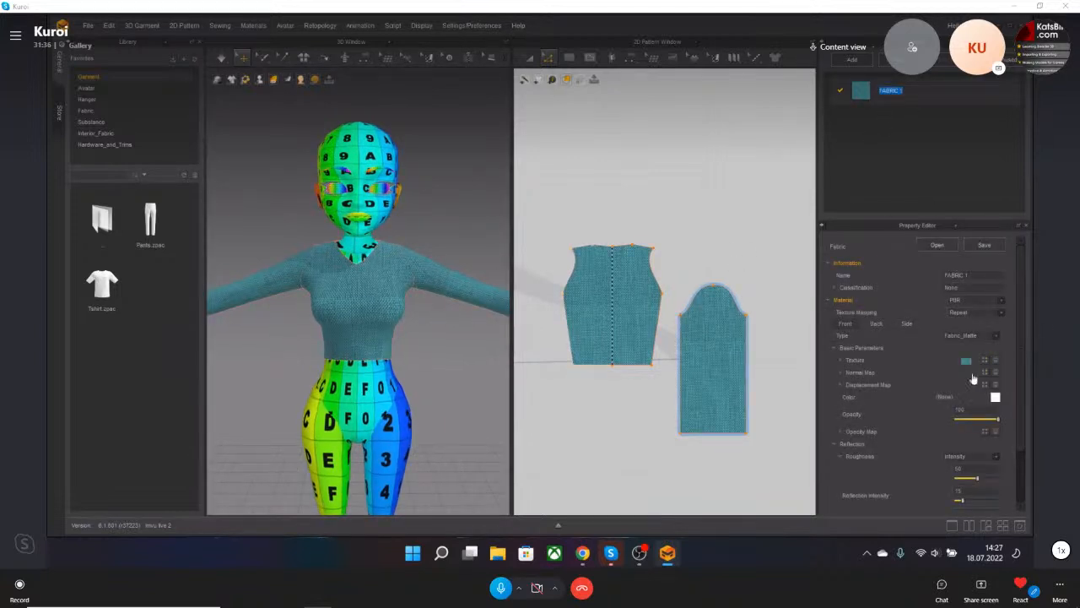
left_click(841, 374)
left_click(840, 374)
left_click(841, 386)
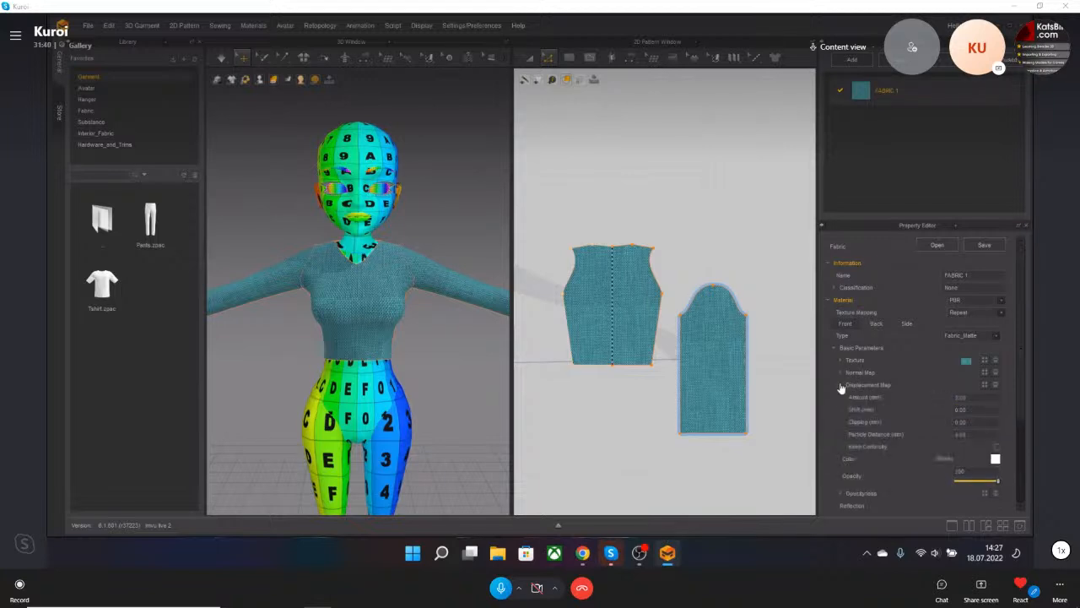
left_click(842, 385)
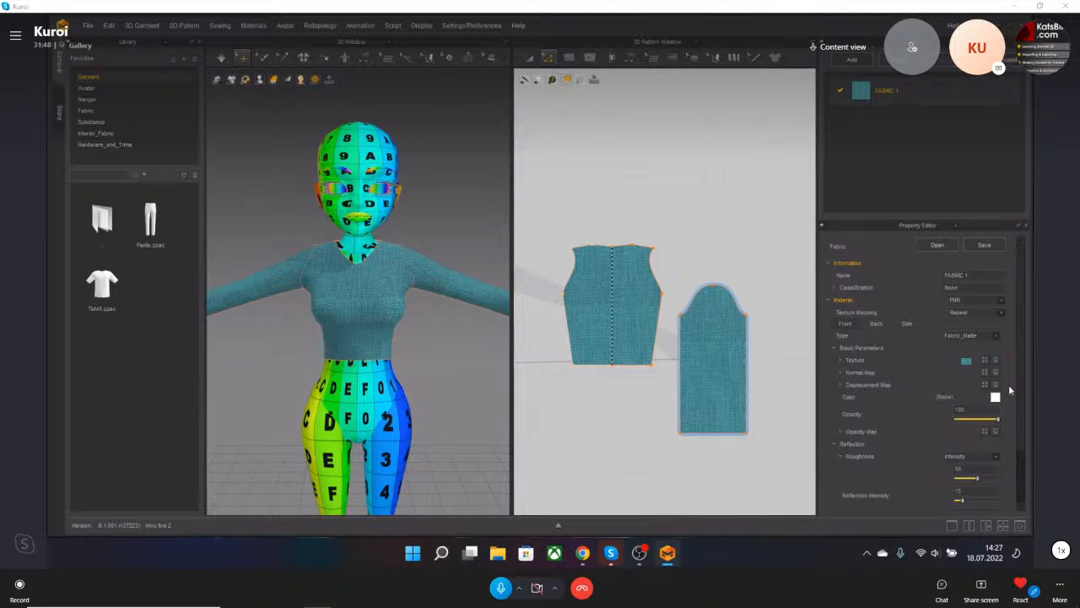
scroll(1013, 383, "down", 2)
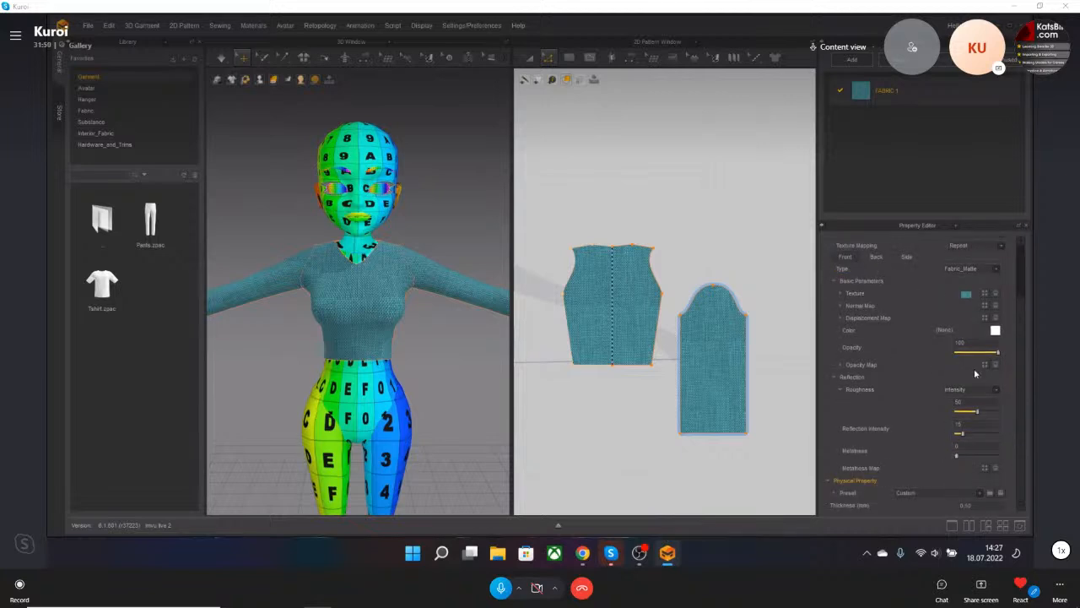
mouse_move(996, 349)
left_mouse_down()
mouse_move(979, 353)
mouse_move(998, 353)
left_mouse_up()
left_click(995, 391)
left_click(985, 397)
scroll(905, 364, "up", 2)
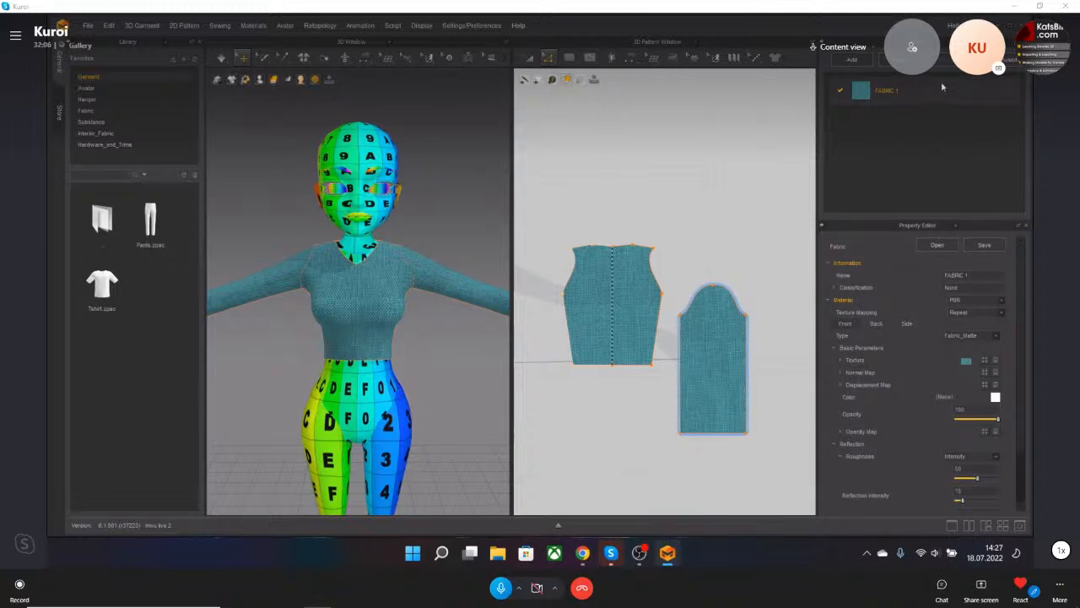
Add a second fabric and load image txt1 from the IMVU tutorial 2 folder as its texture.
left_click(867, 61)
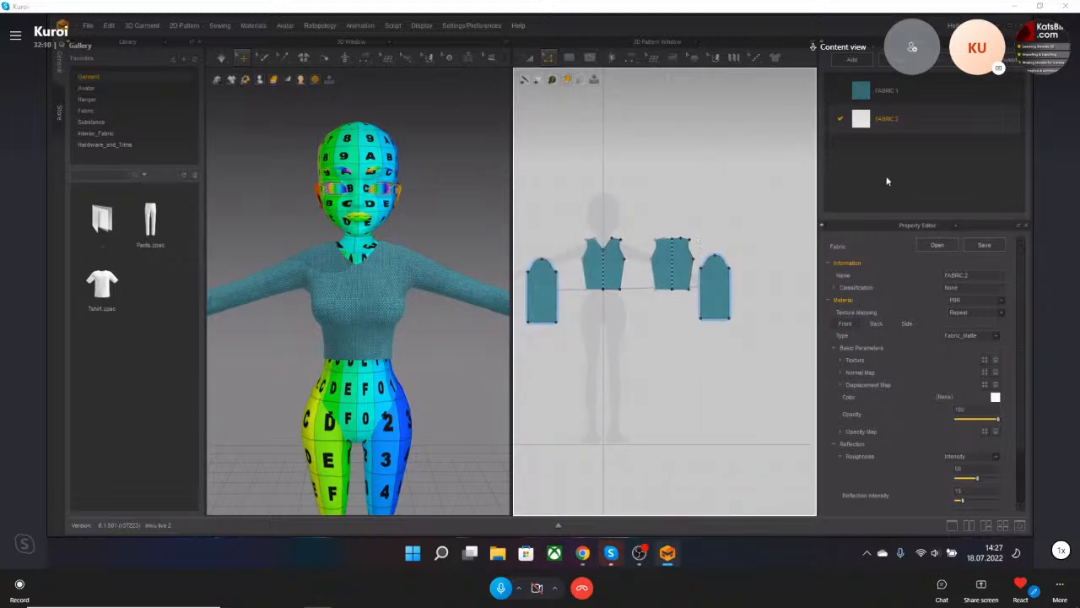
left_click(984, 360)
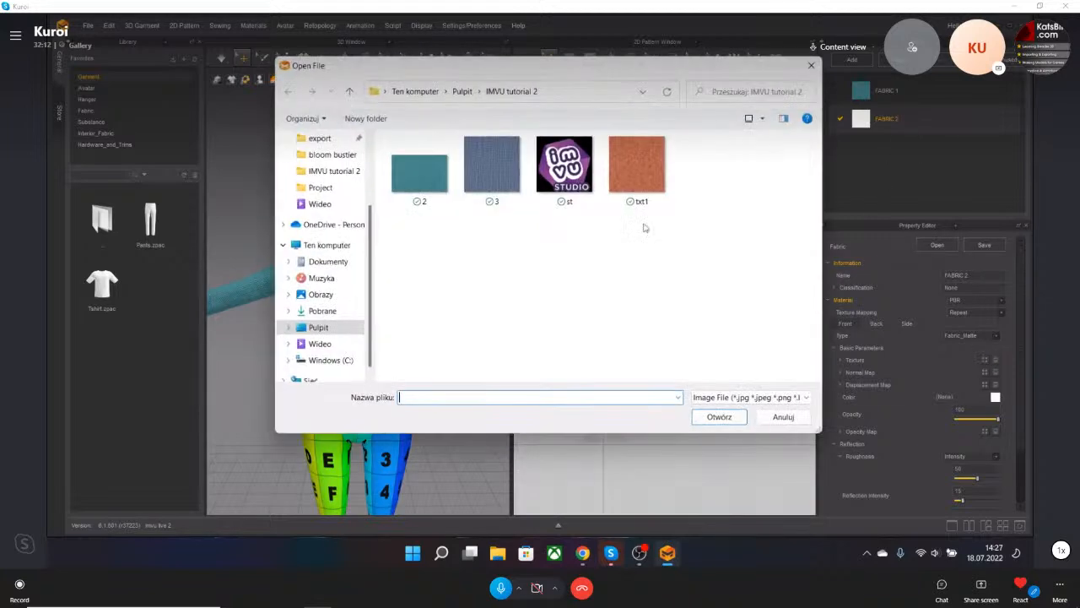
double_click(632, 166)
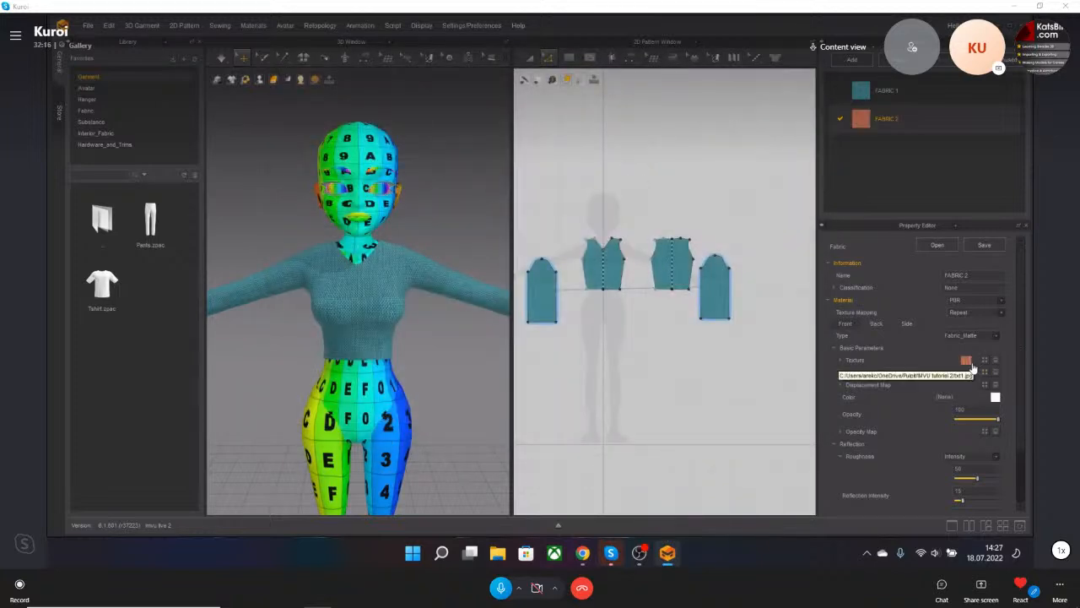
left_click(966, 361)
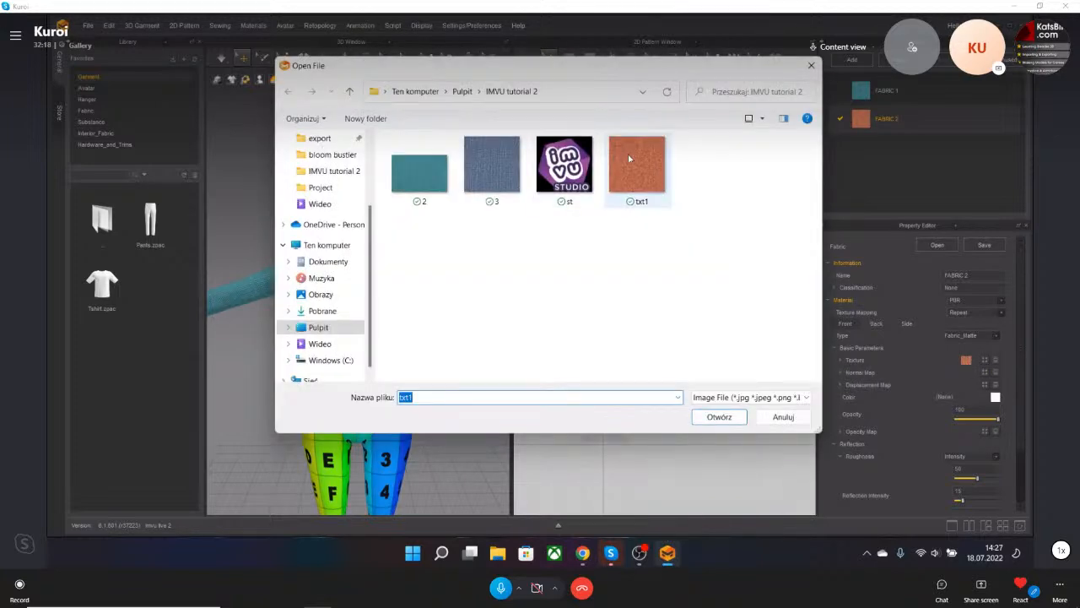
left_click(810, 66)
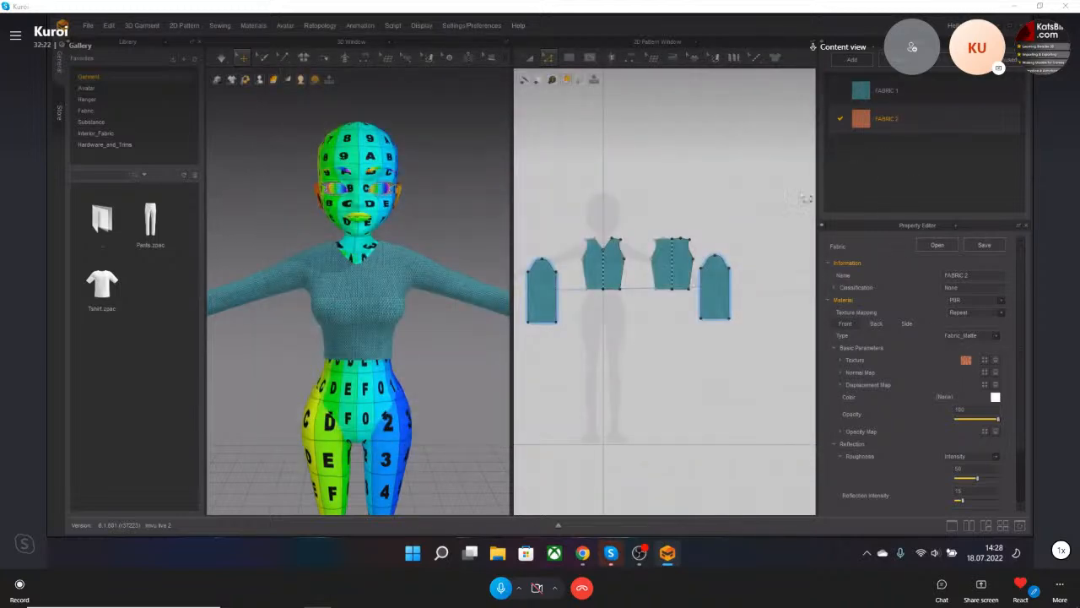
Select both sleeve patterns and assign FABRIC 2 to them, leaving nothing selected.
left_click(530, 57)
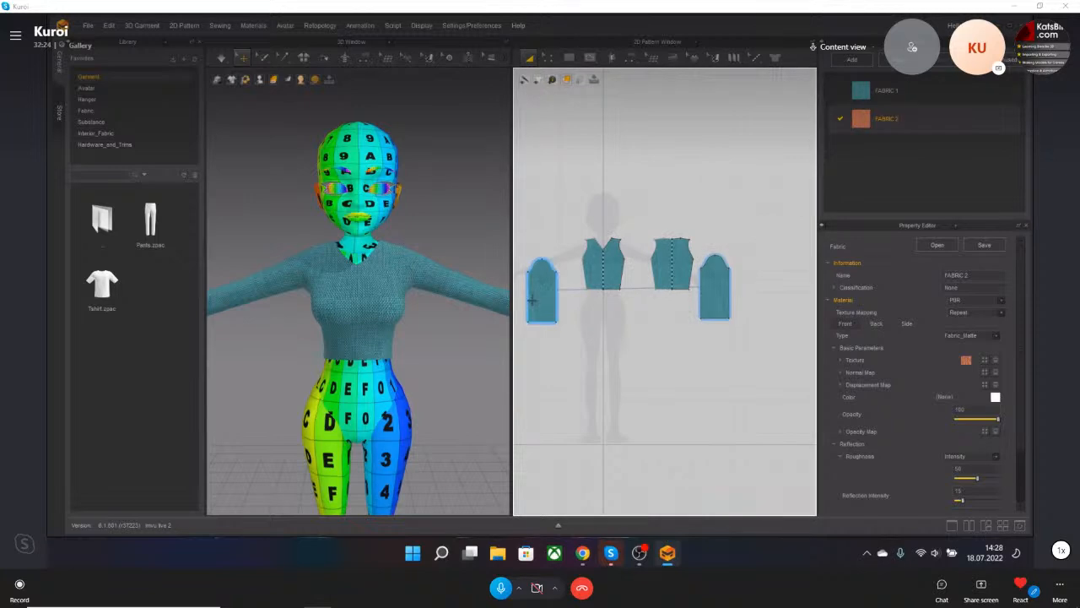
left_click(531, 297)
left_click(714, 288, "shift")
scroll(954, 405, "down", 5)
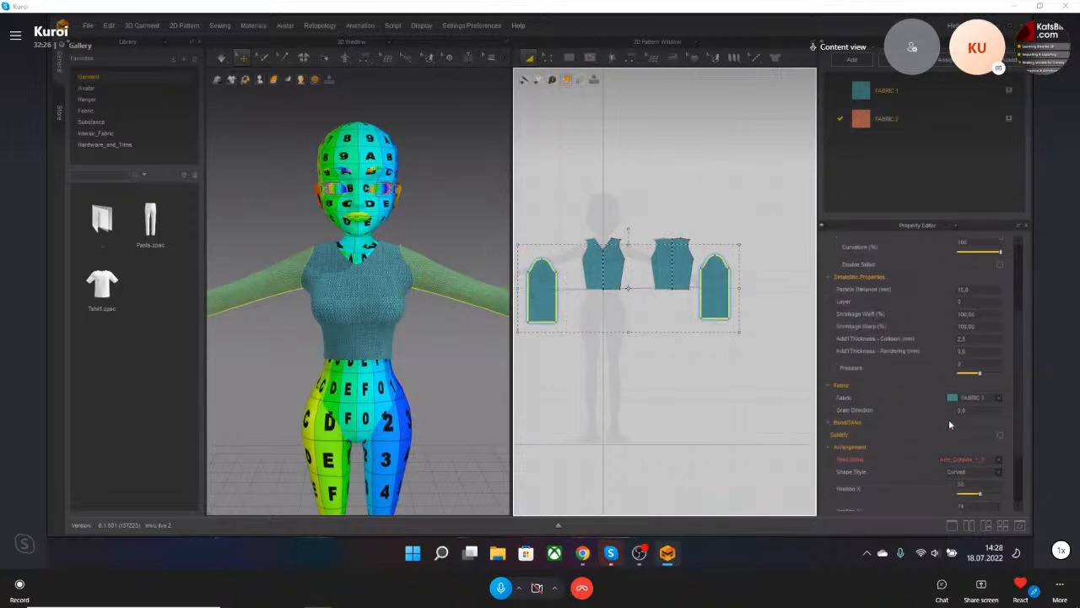
left_click(993, 336)
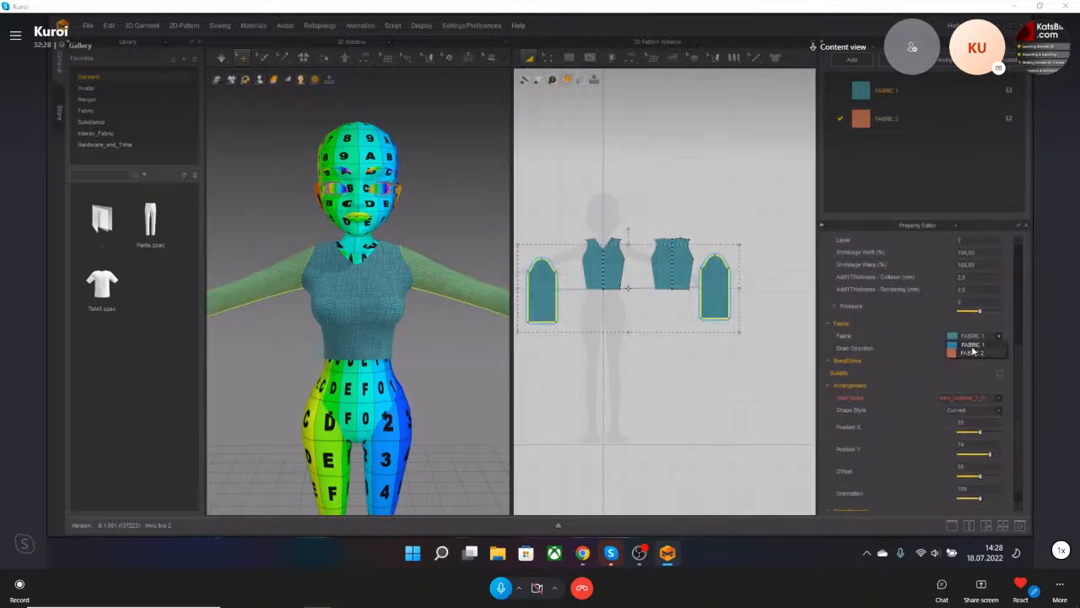
left_click(997, 337)
left_click(954, 356)
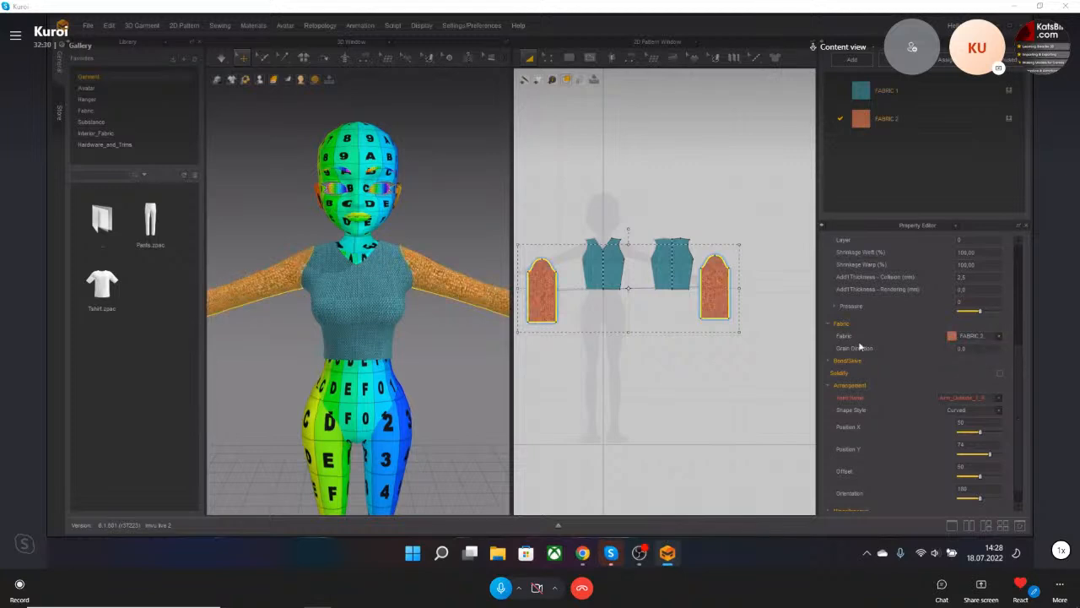
left_click(688, 363)
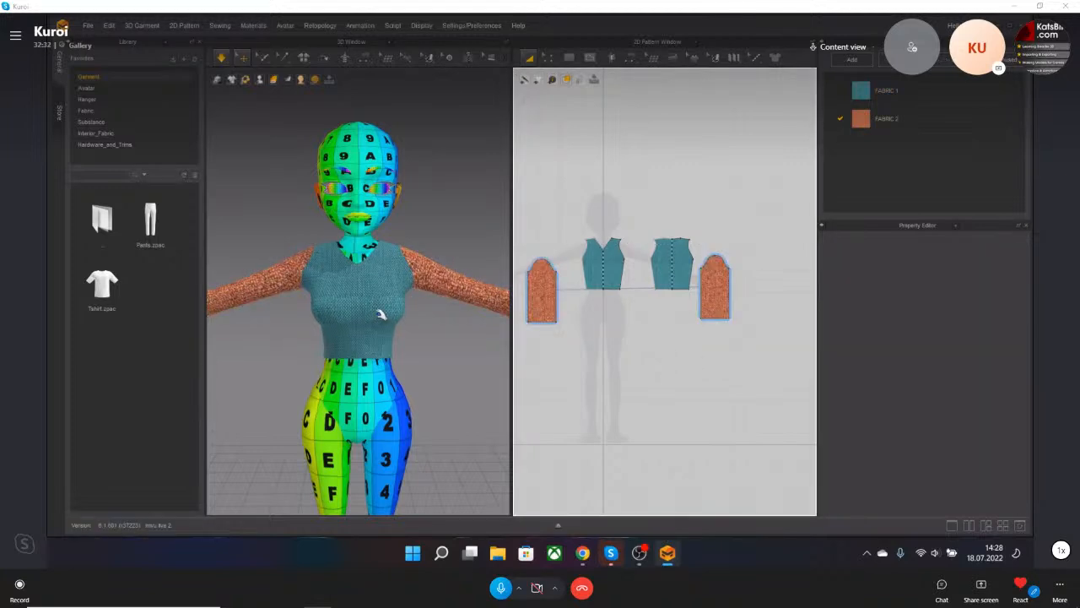
Examine the textured bodice and sleeves on the avatar up close and from a distance.
scroll(416, 331, "down", 2)
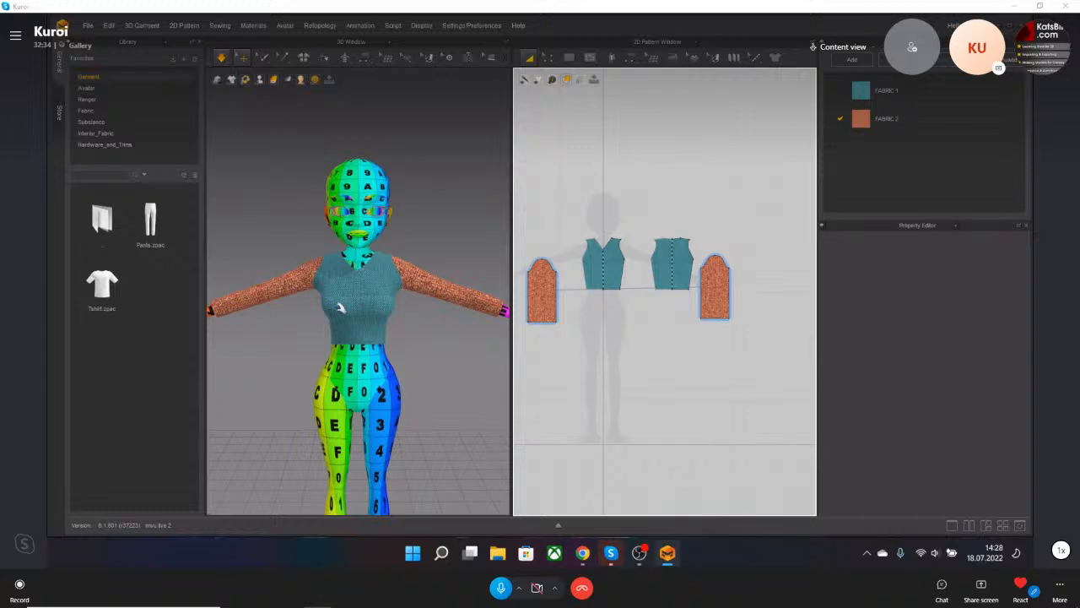
scroll(417, 279, "up", 3)
scroll(420, 305, "up", 5)
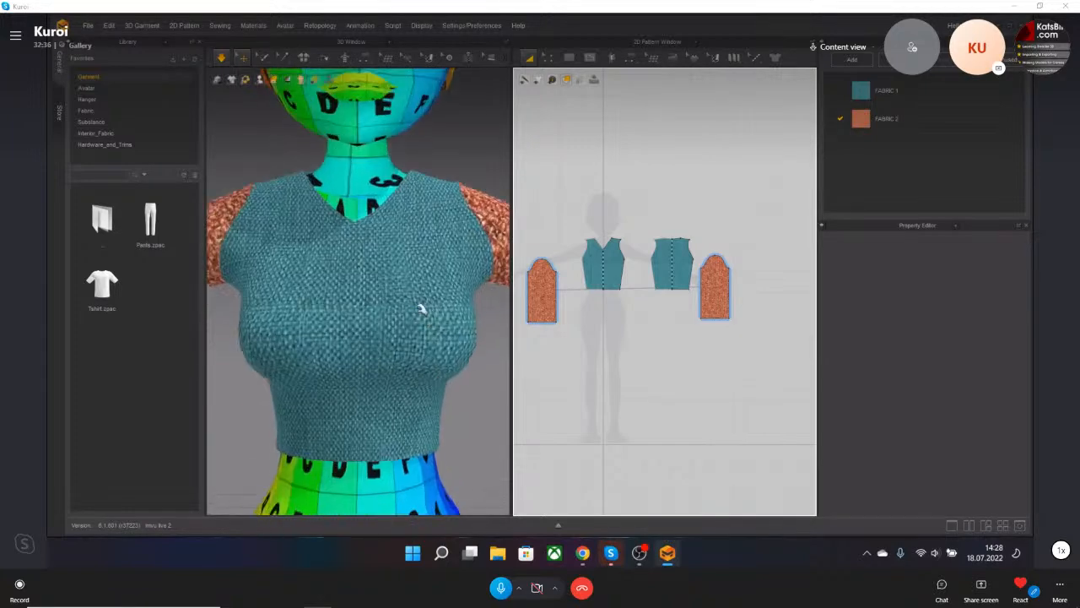
scroll(388, 306, "down", 3)
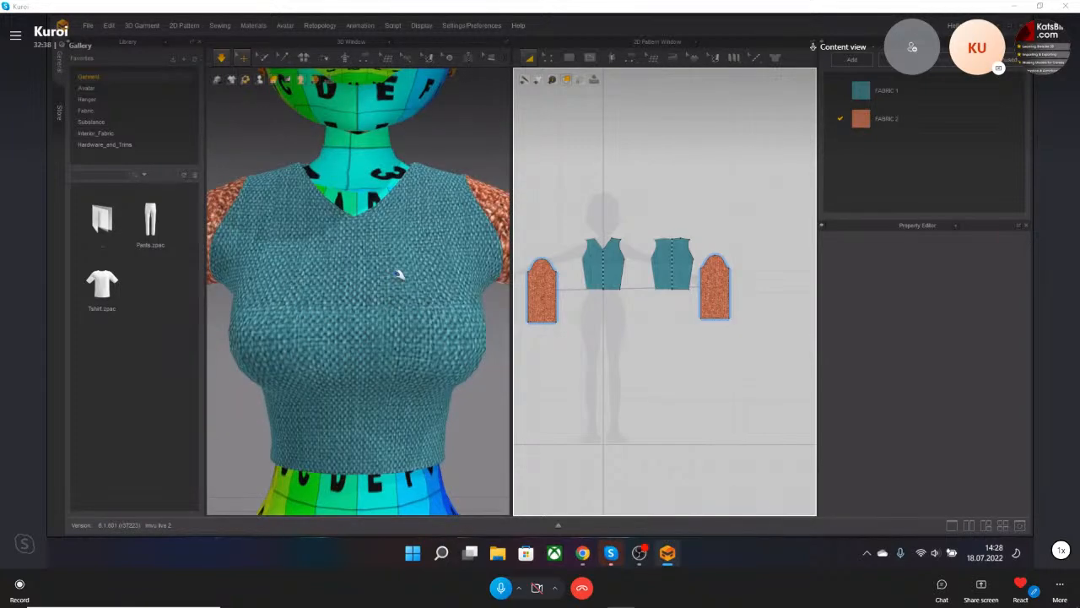
scroll(404, 277, "down", 2)
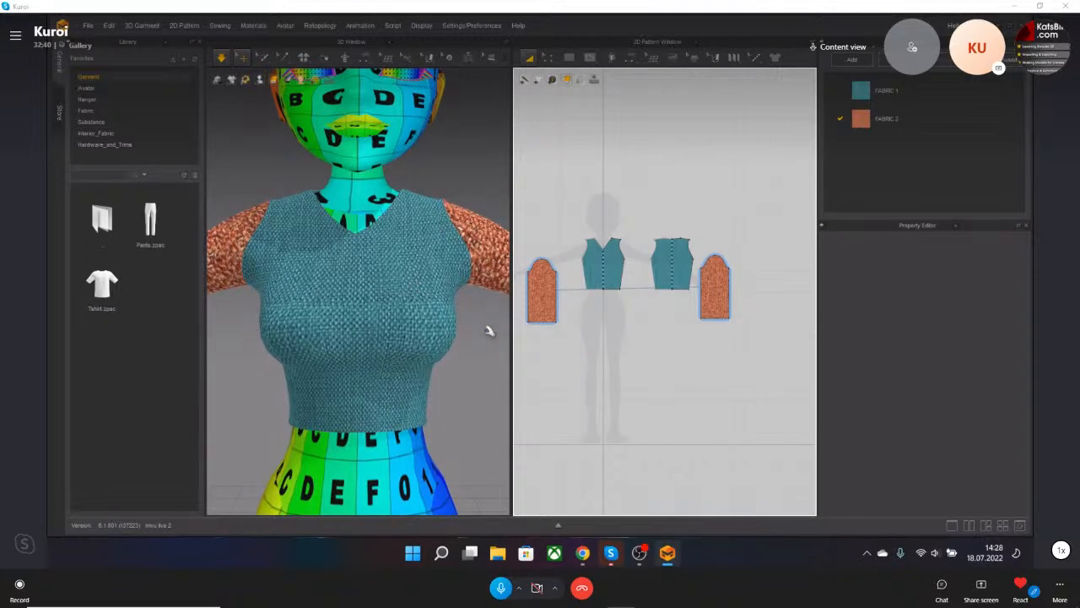
scroll(488, 334, "down", 3)
mouse_move(469, 340)
right_mouse_down()
mouse_move(355, 333)
mouse_move(487, 336)
mouse_move(471, 330)
right_mouse_up()
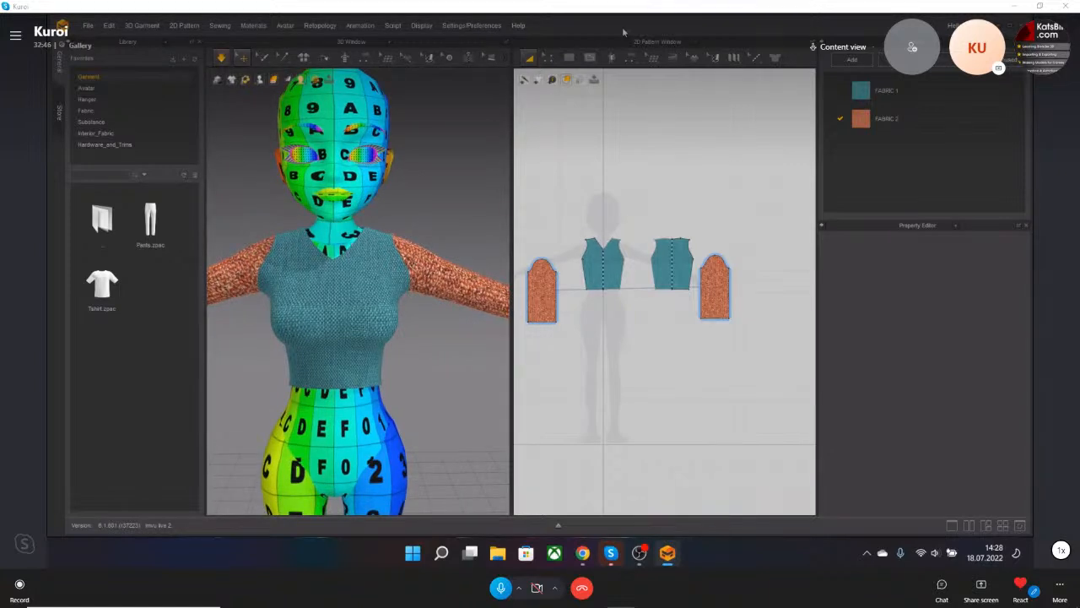
Swap the 2D pattern view for the Fabric list and restore the 2D pattern view.
left_click(696, 41)
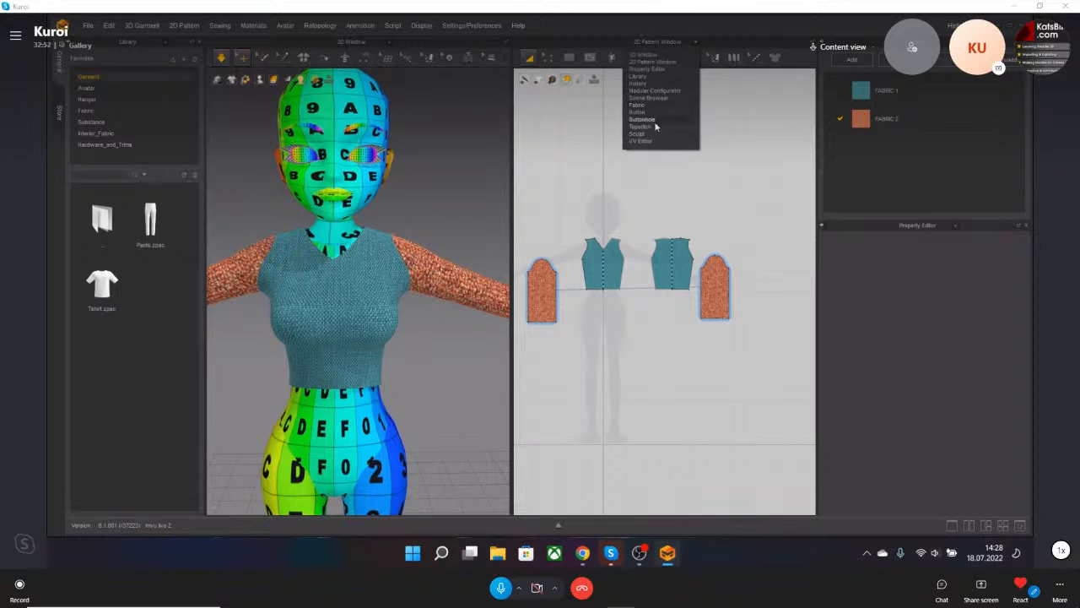
left_click(646, 105)
left_click(680, 45)
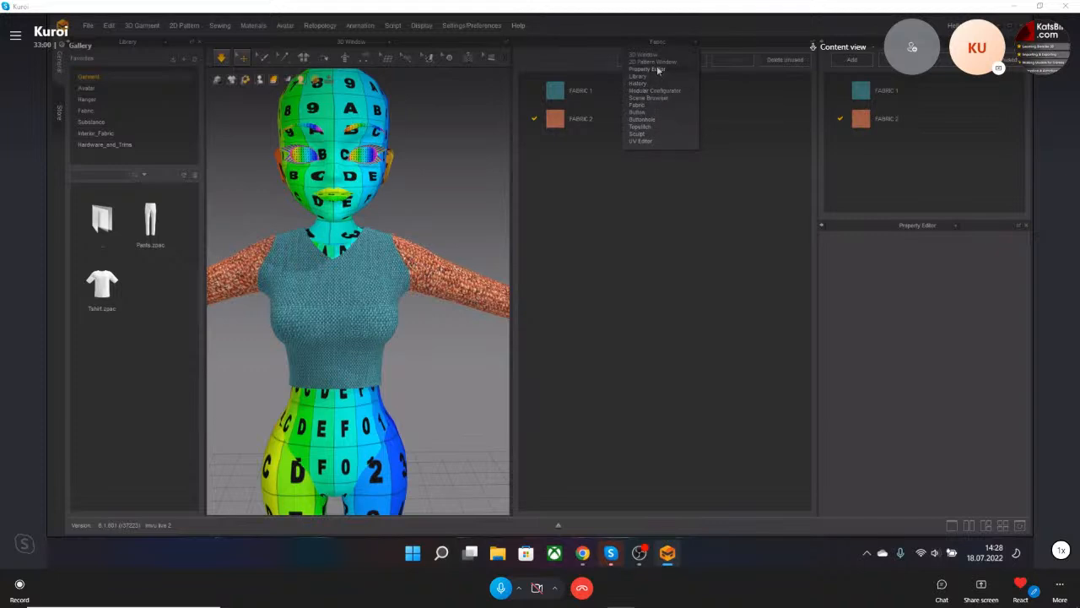
left_click(656, 62)
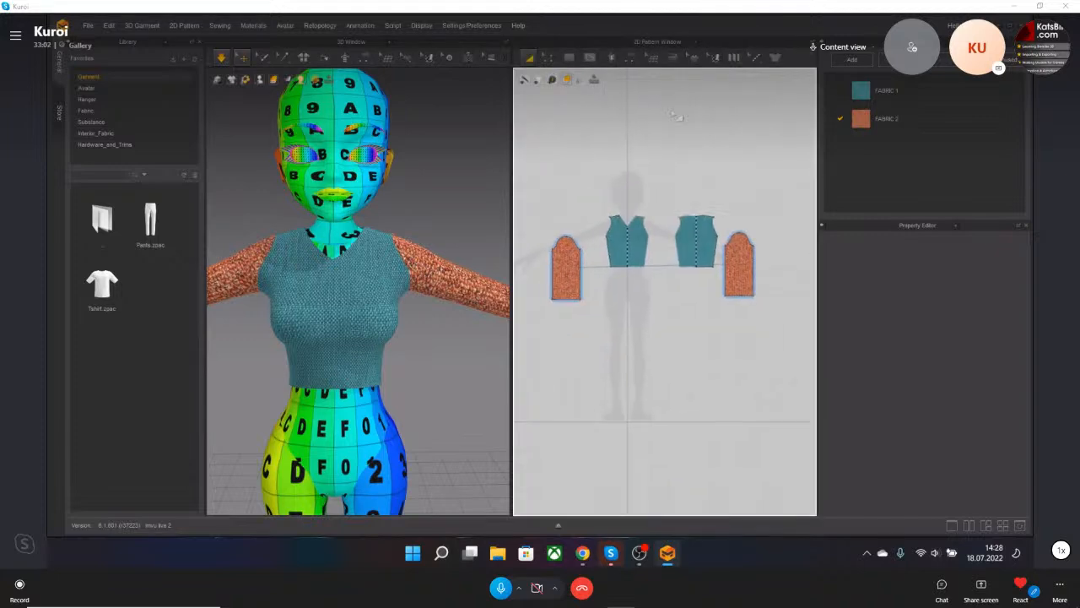
Shift the texture on the sleeve pattern beside the back bodice with Edit Texture (2D).
left_click(714, 56)
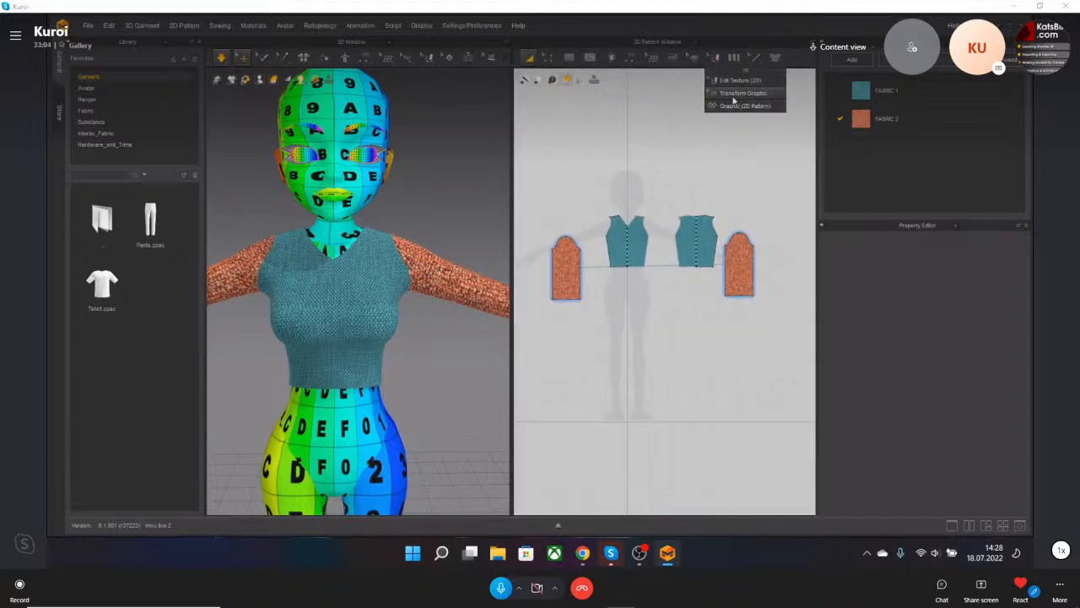
left_click(738, 80)
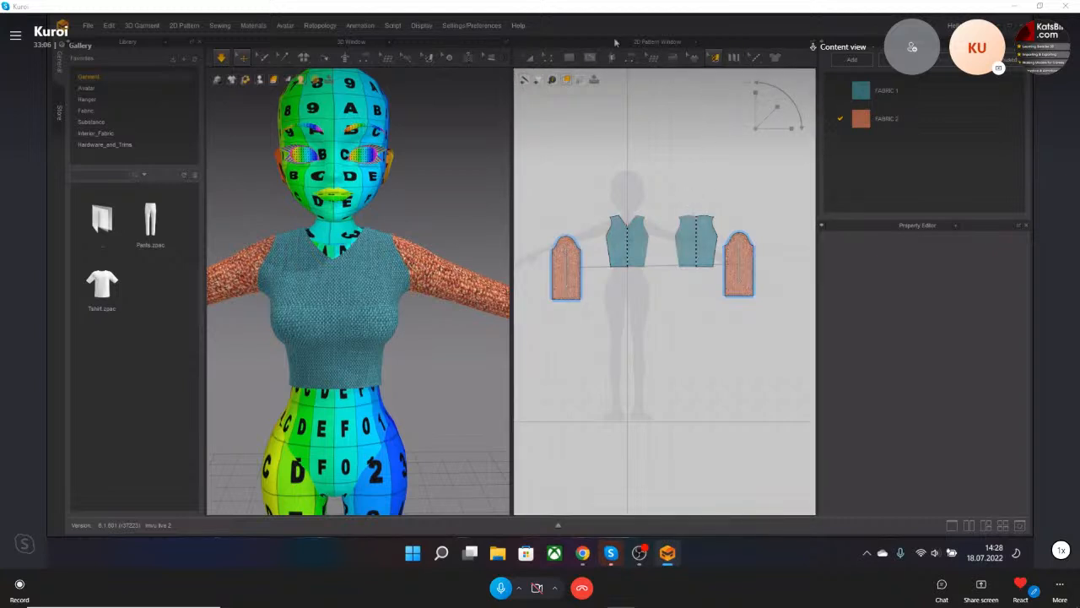
scroll(675, 229, "up", 5)
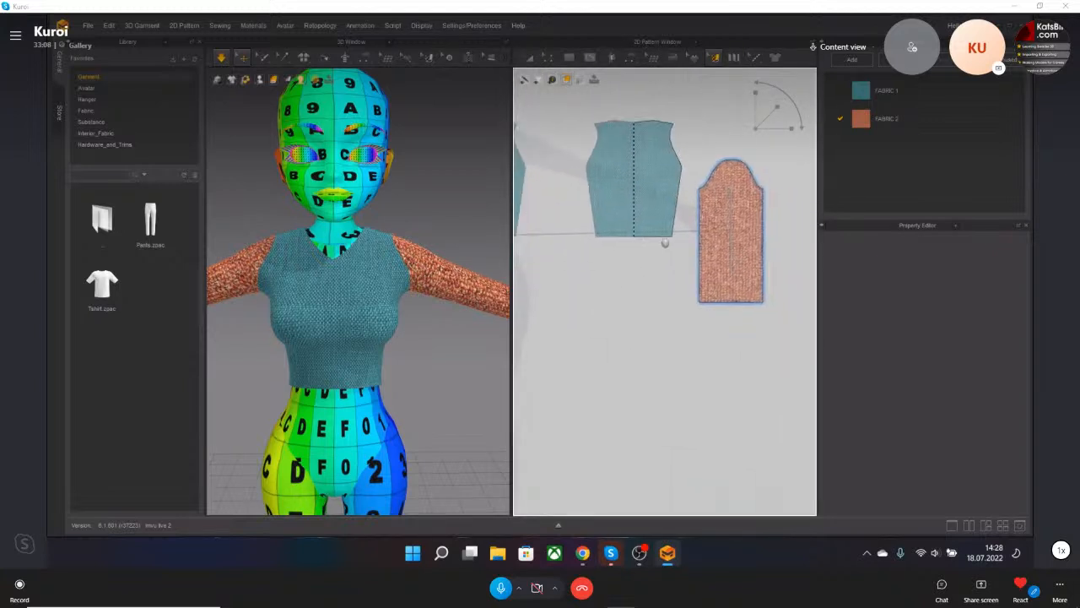
scroll(472, 274, "up", 5)
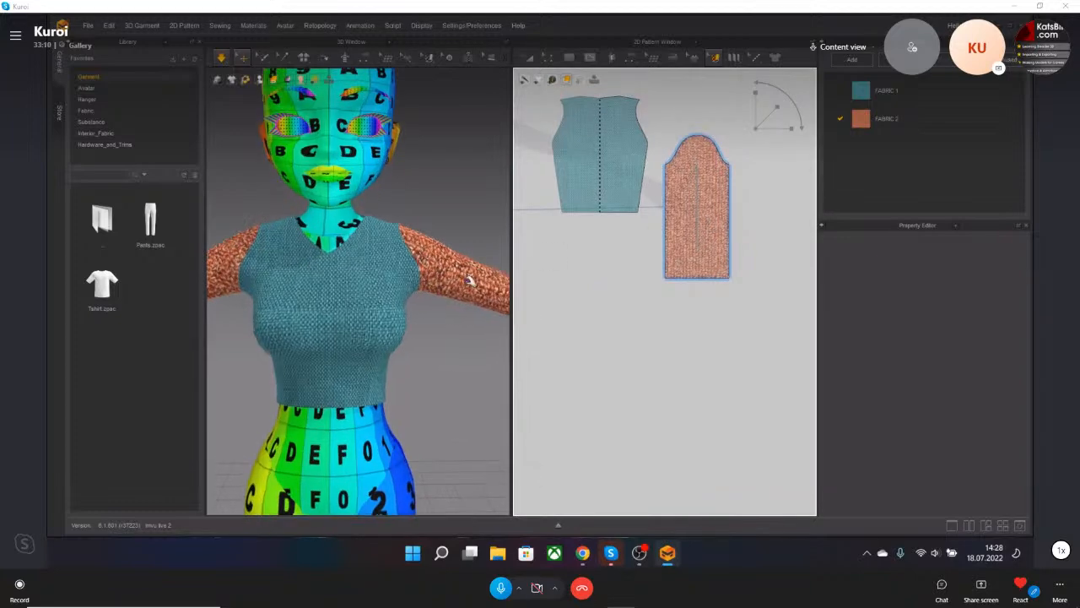
left_click(715, 57)
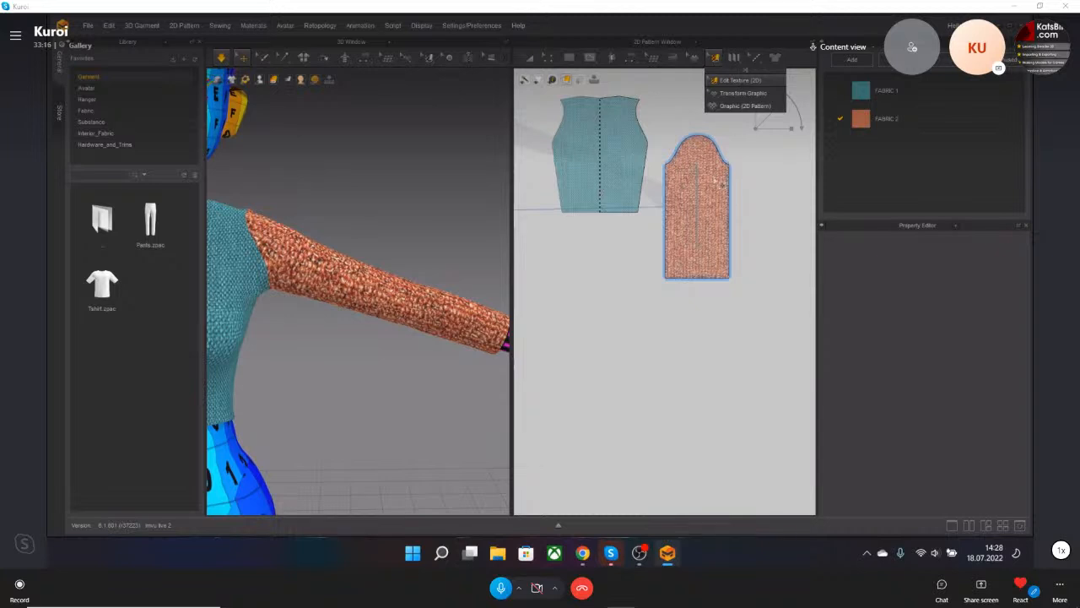
mouse_move(715, 66)
left_click(709, 207)
left_click_drag(731, 161, 667, 175)
scroll(606, 212, "down", 5)
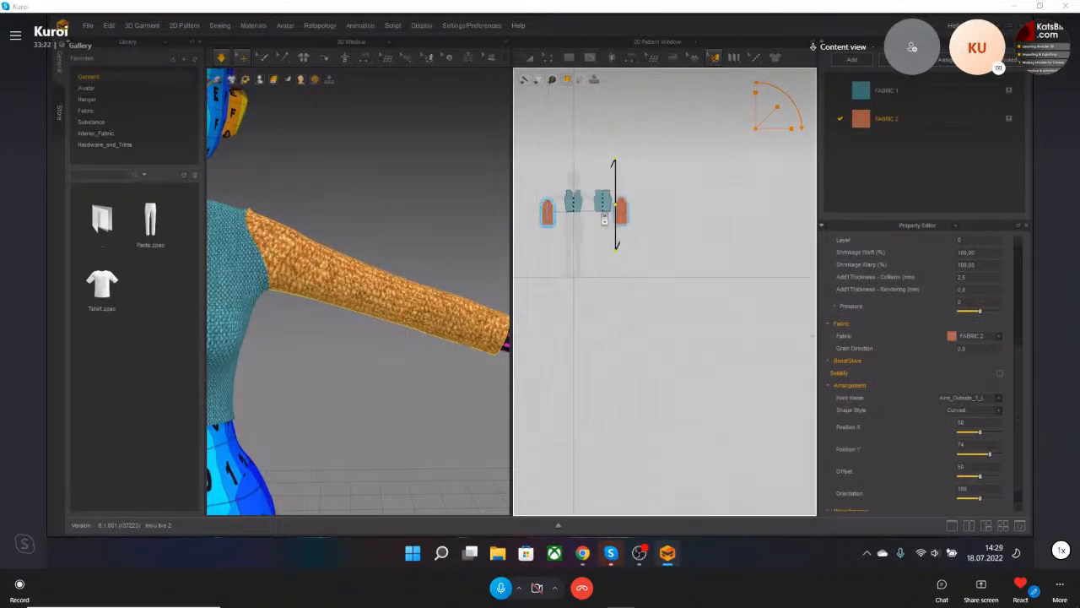
Reposition the texture on the sleeve pattern beside the front bodice, centring its grain marker on the sleeve.
scroll(591, 211, "up", 4)
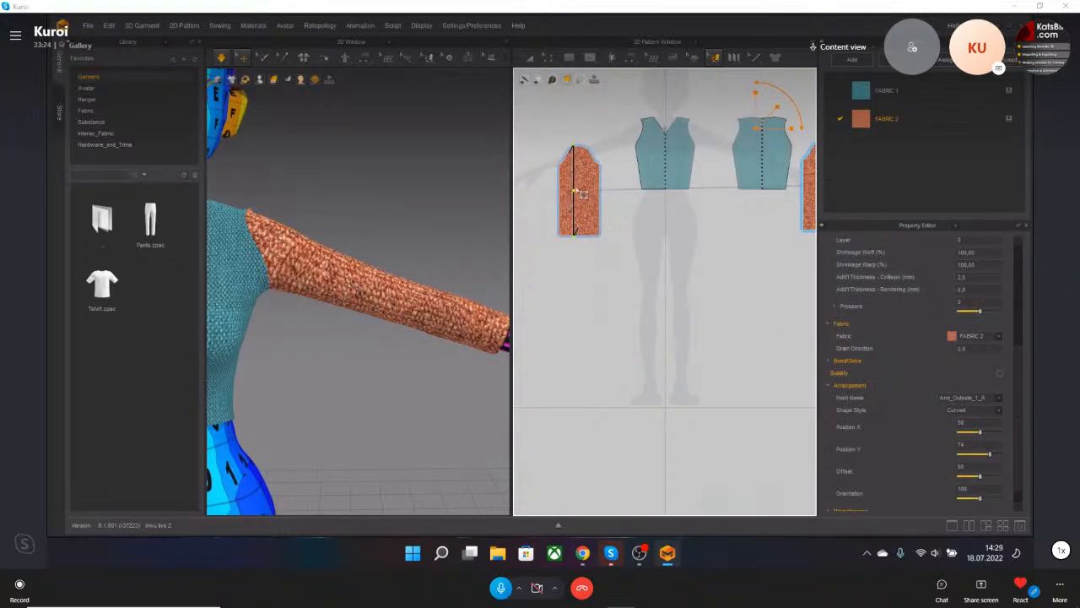
scroll(607, 211, "down", 3)
scroll(667, 261, "down", 1)
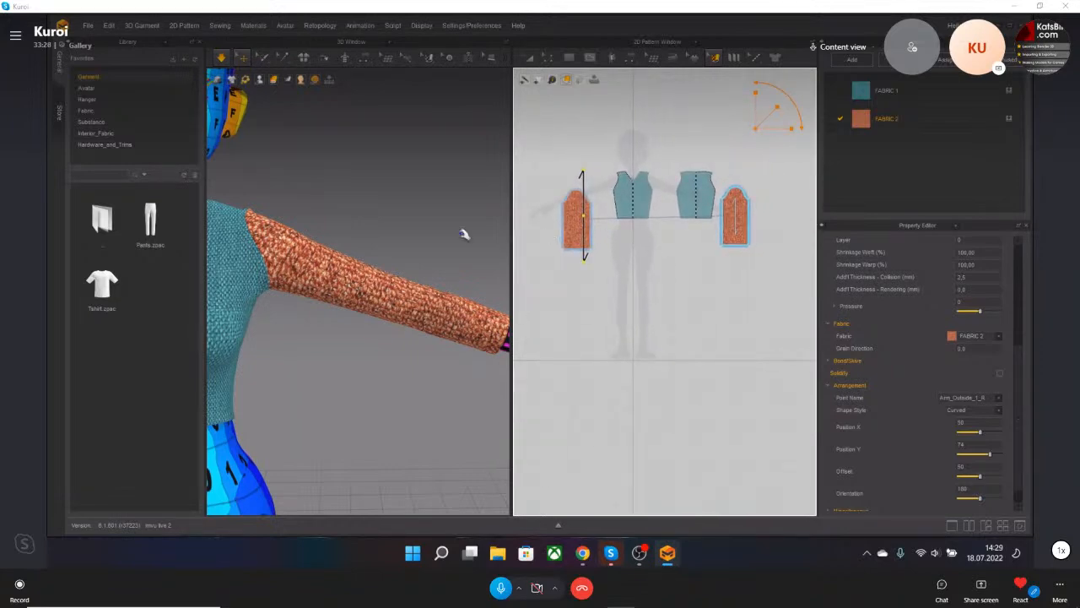
scroll(320, 244, "down", 2)
middle_click_drag(319, 245, 432, 224)
scroll(433, 227, "down", 1)
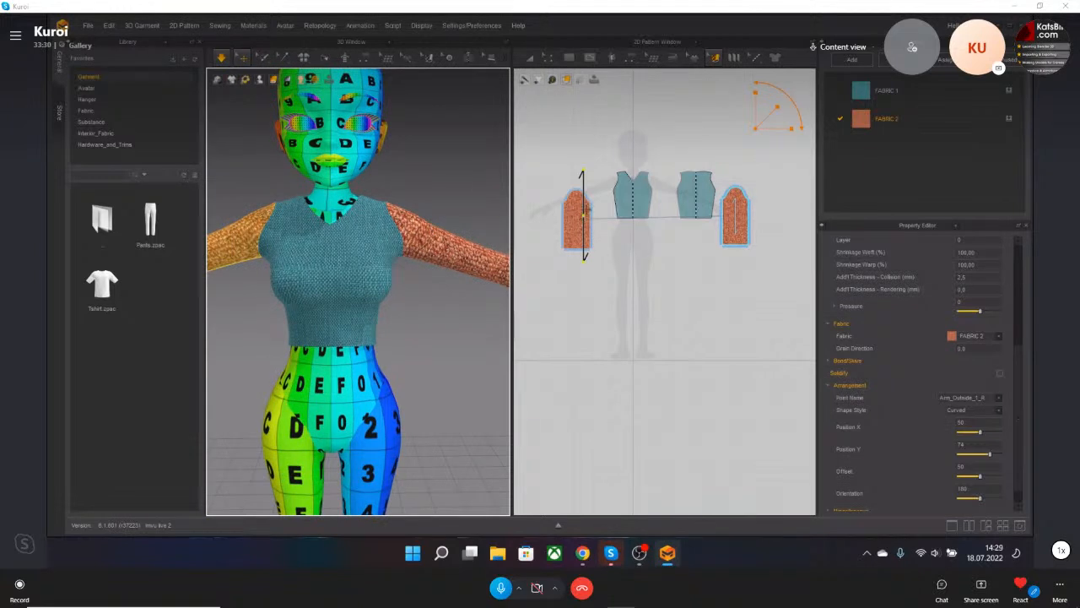
mouse_move(583, 216)
left_mouse_down()
mouse_move(553, 217)
mouse_move(604, 233)
mouse_move(584, 234)
mouse_move(576, 221)
left_mouse_up()
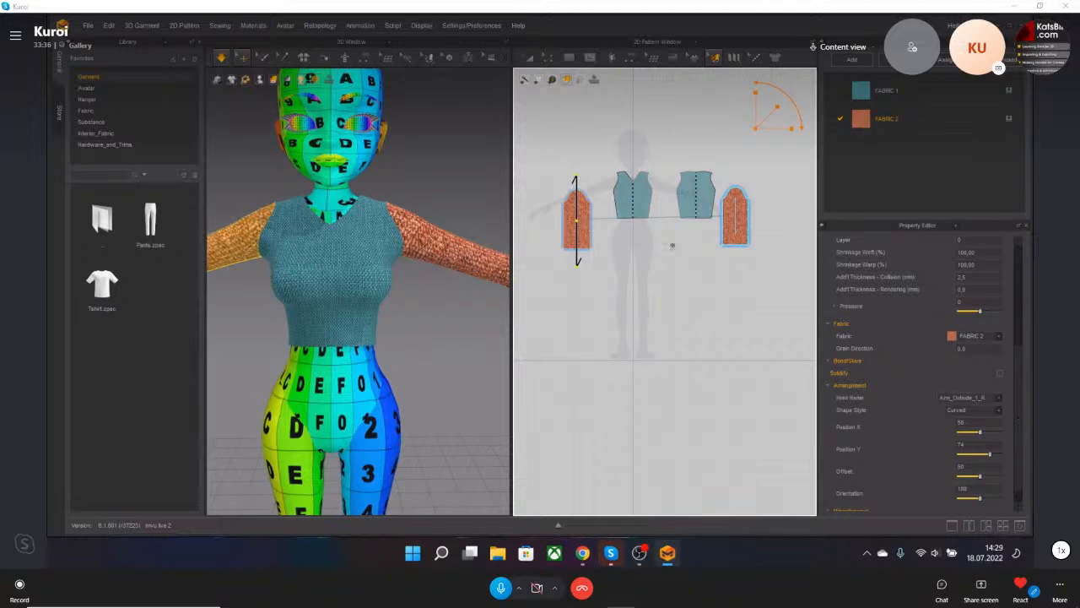
Try rotating the texture on the sleeve pattern beside the back bodice, and undo the rotation.
mouse_move(746, 225)
left_mouse_down()
mouse_move(725, 220)
mouse_move(742, 222)
left_mouse_up()
left_click_drag(738, 173, 767, 226)
key("ctrl+z")
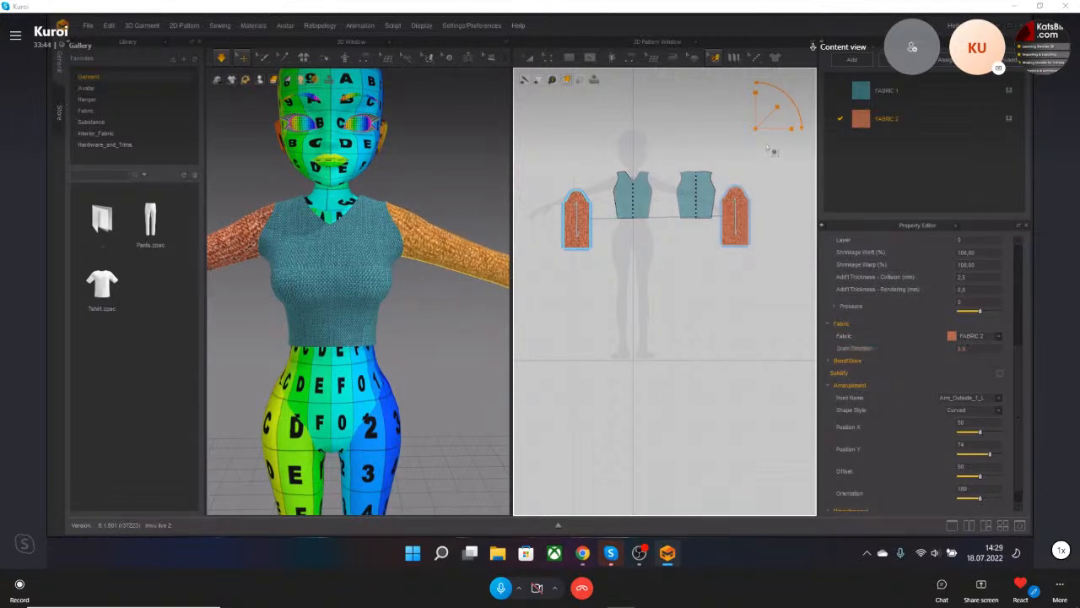
Scale the FABRIC 2 texture down proportionally on the sleeves for a finer weave.
left_click(781, 113)
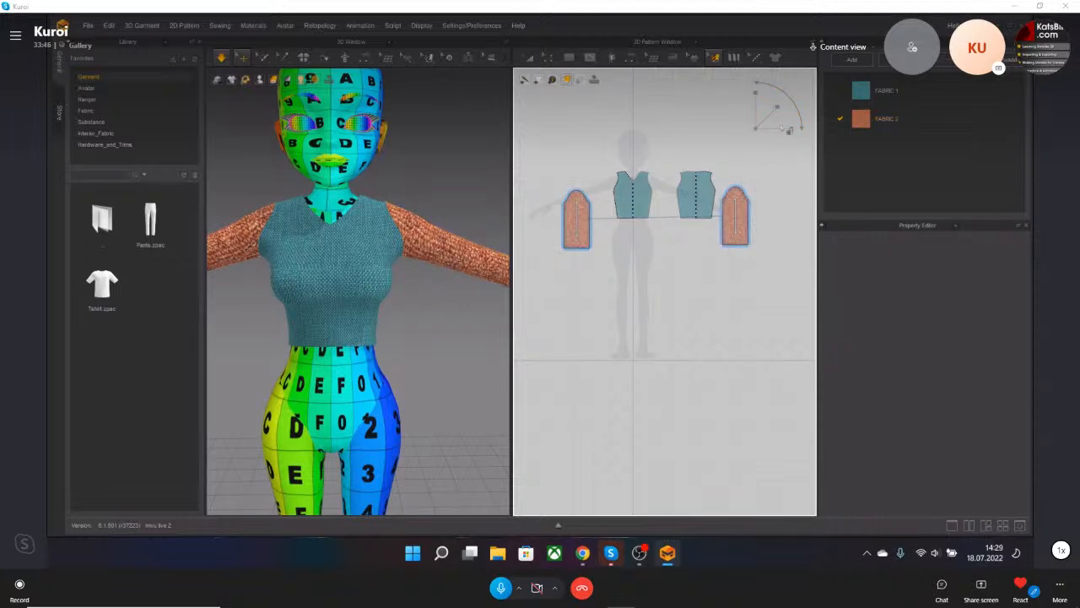
left_click(743, 217)
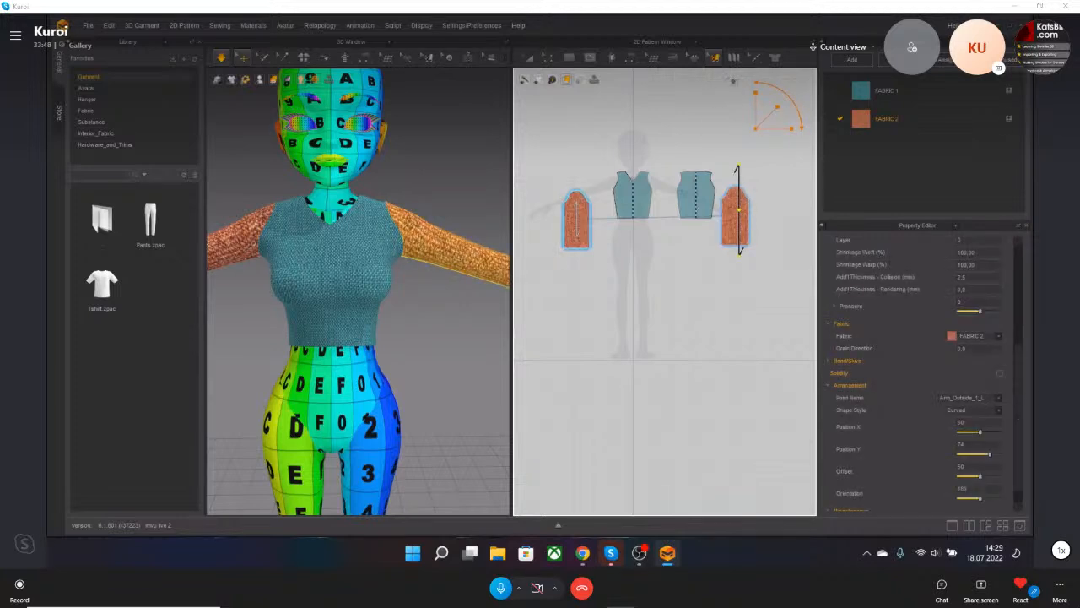
left_click_drag(777, 107, 766, 123)
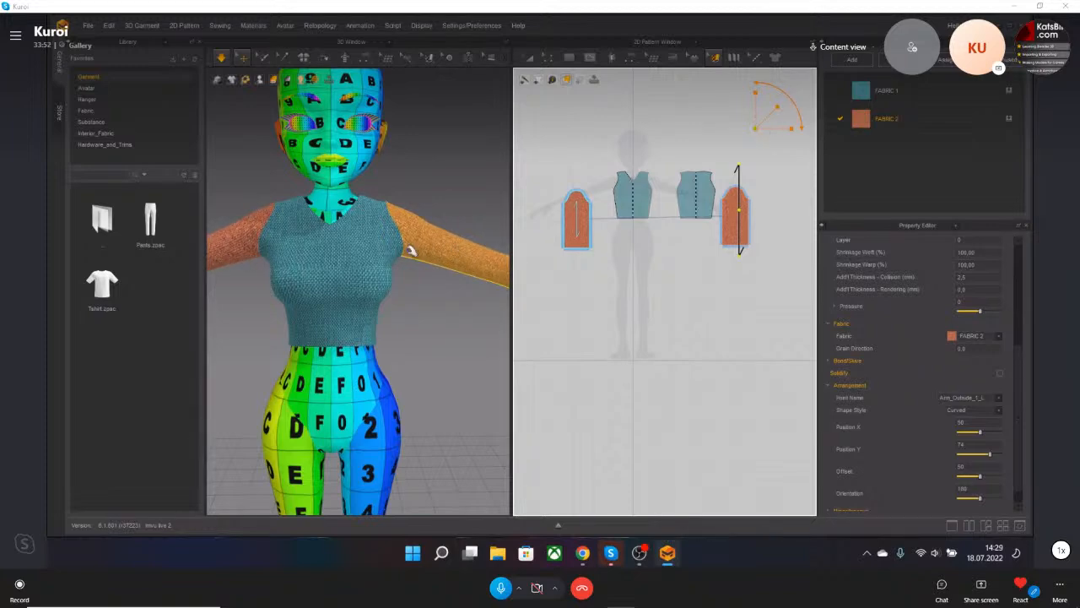
scroll(447, 249, "up", 5)
Try scaling the sleeve texture separately along its width and its height.
mouse_move(783, 128)
left_mouse_down()
mouse_move(774, 106)
mouse_move(768, 114)
mouse_move(777, 110)
left_mouse_up()
left_click(795, 133)
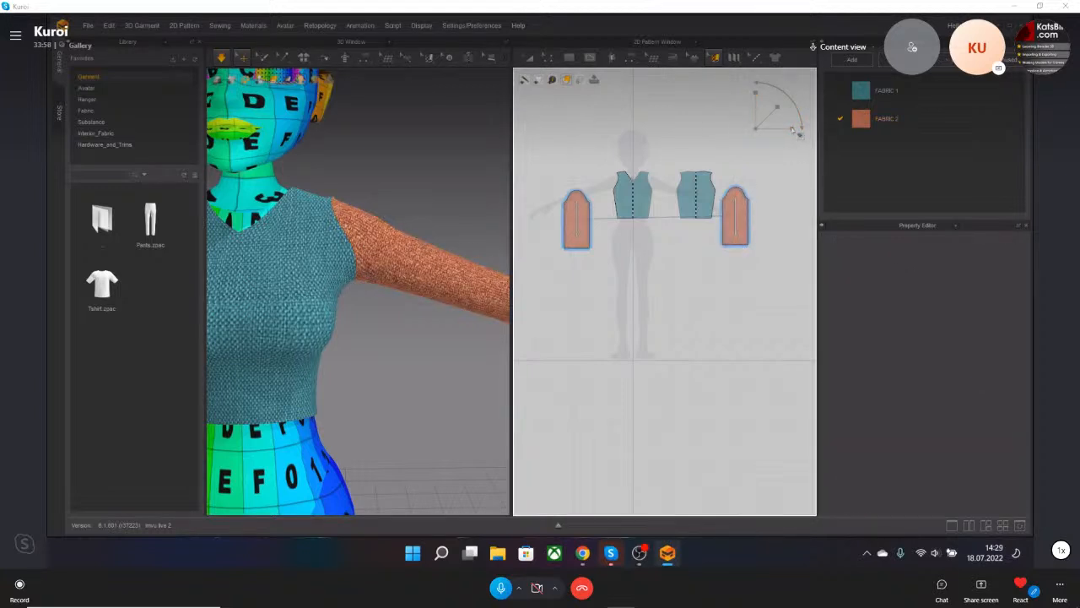
left_click(736, 210)
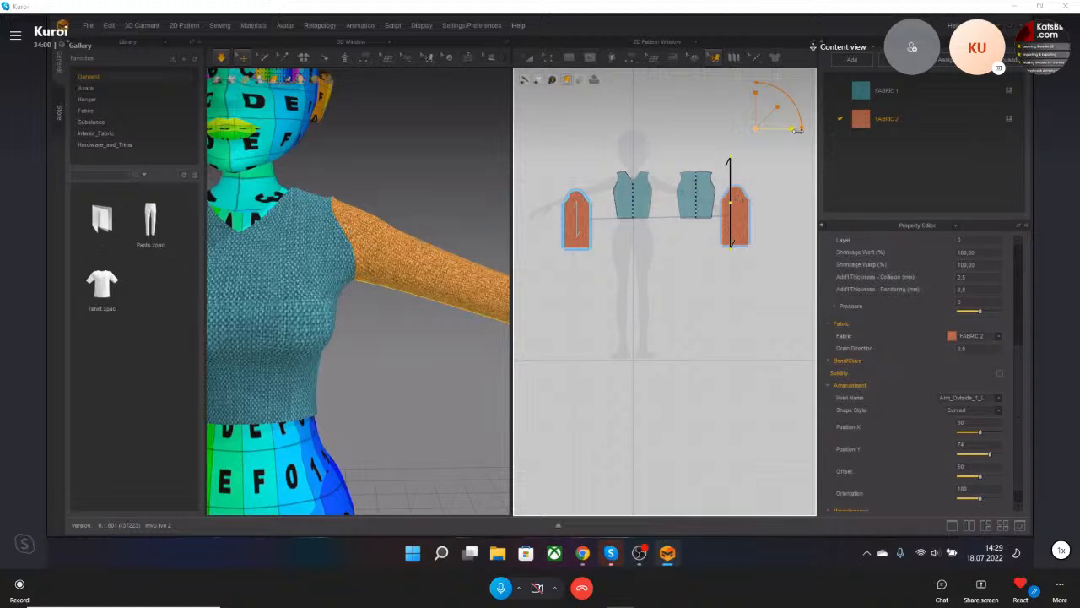
left_click_drag(760, 96, 762, 100)
left_click(759, 96)
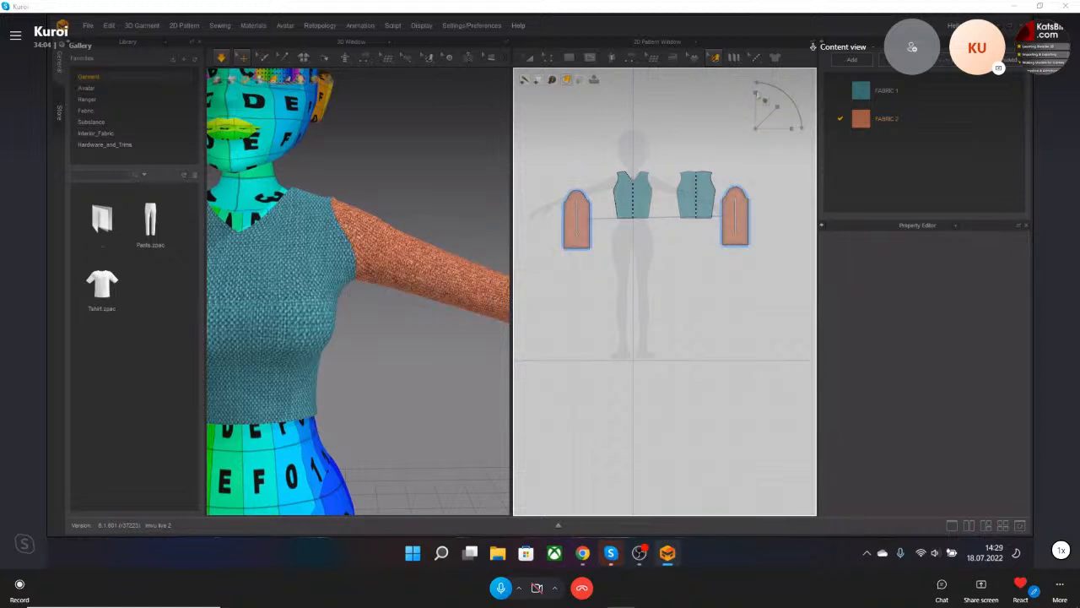
left_click(746, 207)
left_click_drag(752, 91, 755, 125)
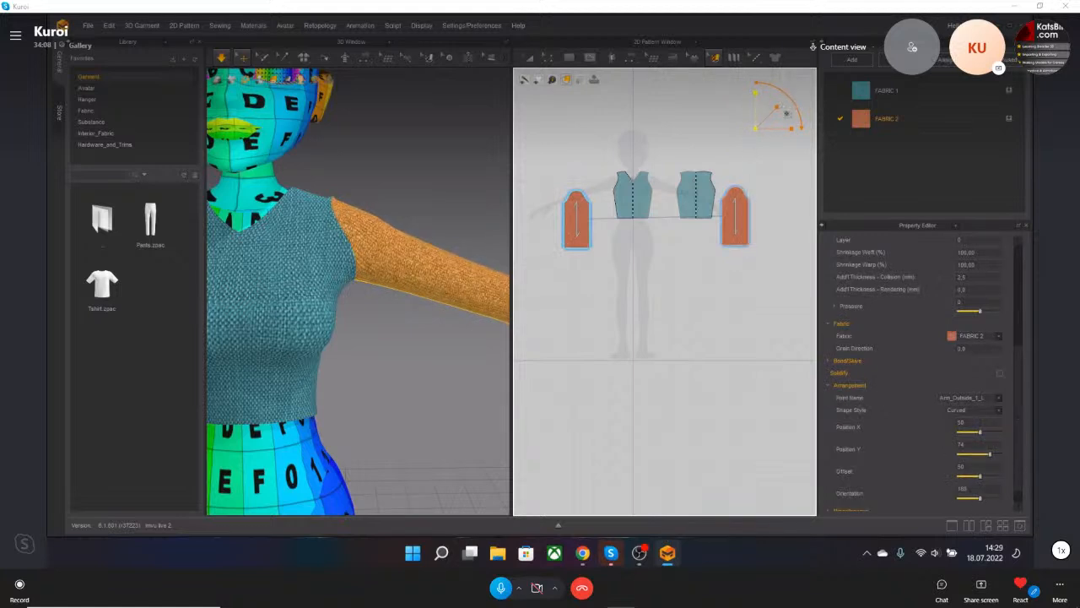
left_click(729, 208)
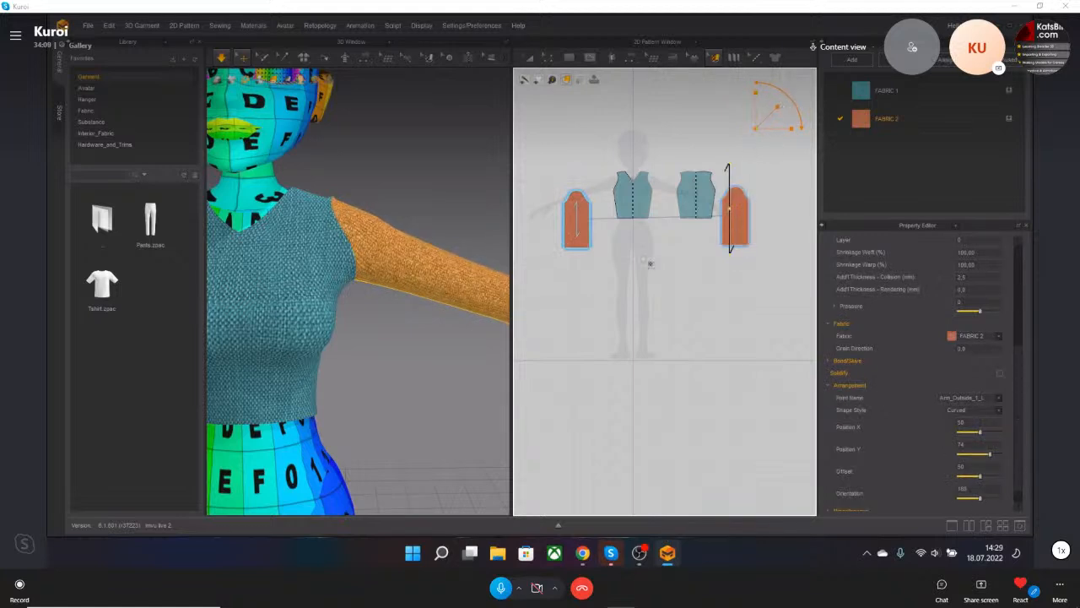
Select FABRIC 1 and the back bodice pattern for texture editing, and inspect the teal weave up close.
left_click(639, 196)
left_click(740, 217)
left_click(706, 201)
left_click(934, 99)
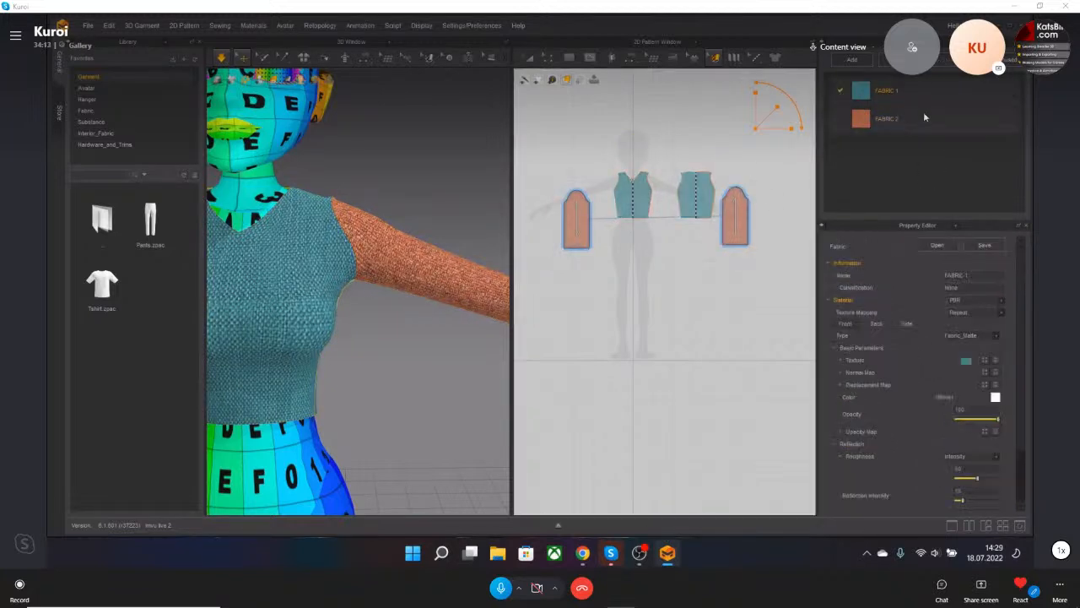
left_click(705, 198)
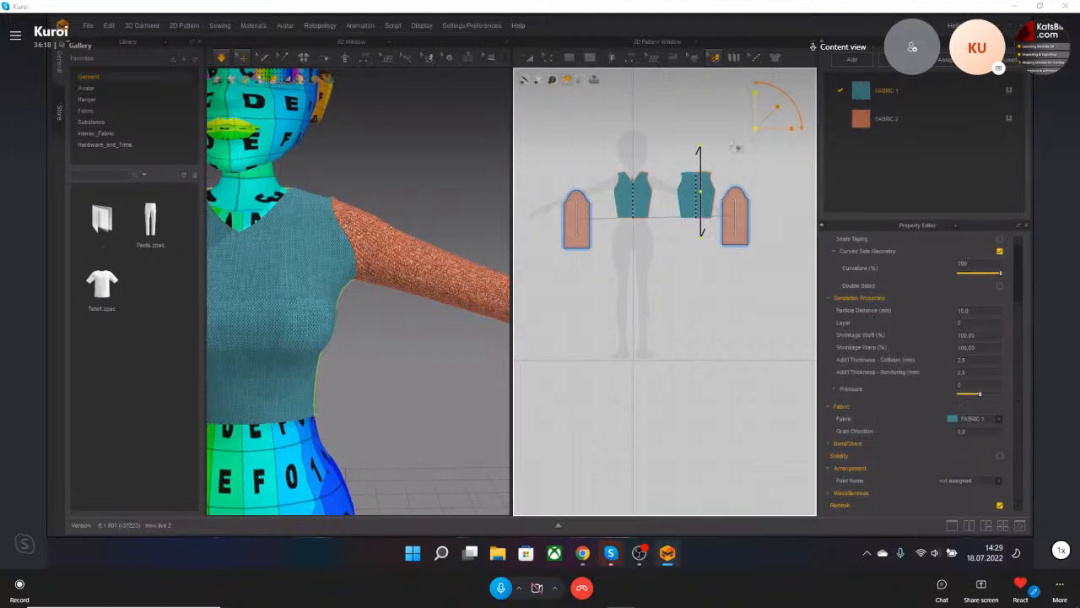
scroll(349, 285, "up", 10)
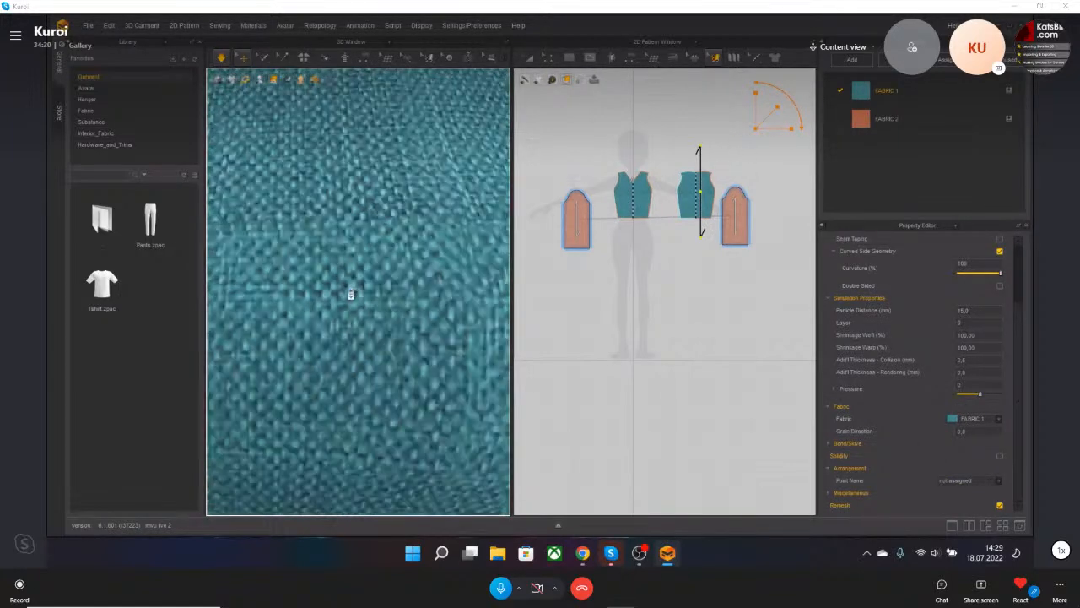
Inspect the textured bodice and sleeves on the avatar from a distance and clear the pattern selection.
scroll(350, 294, "down", 10)
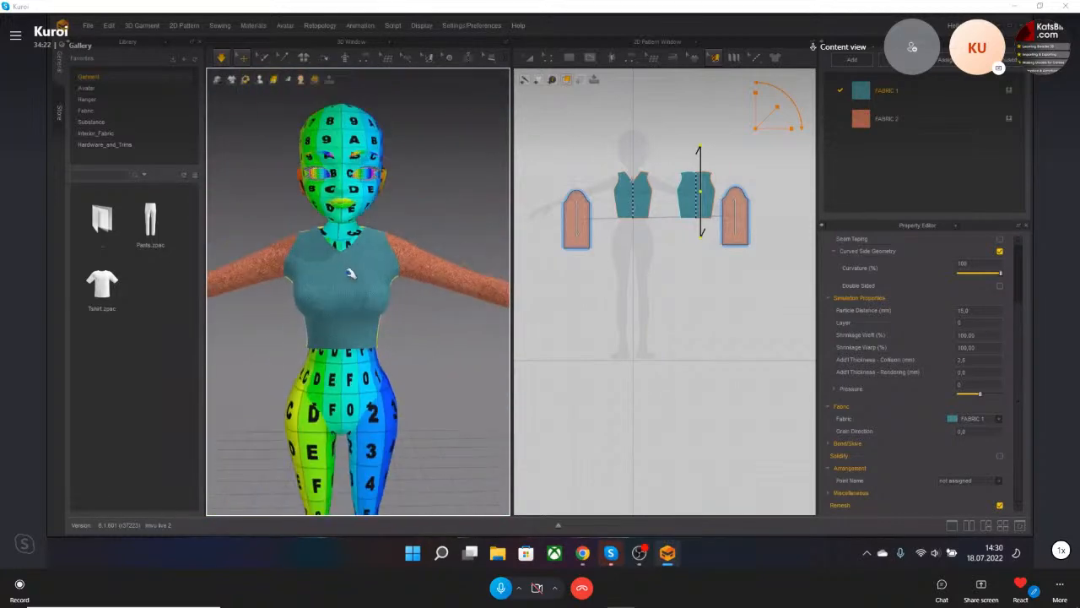
scroll(350, 273, "down", 2)
key("space")
mouse_move(394, 291)
right_mouse_down()
mouse_move(248, 296)
mouse_move(397, 285)
right_mouse_up()
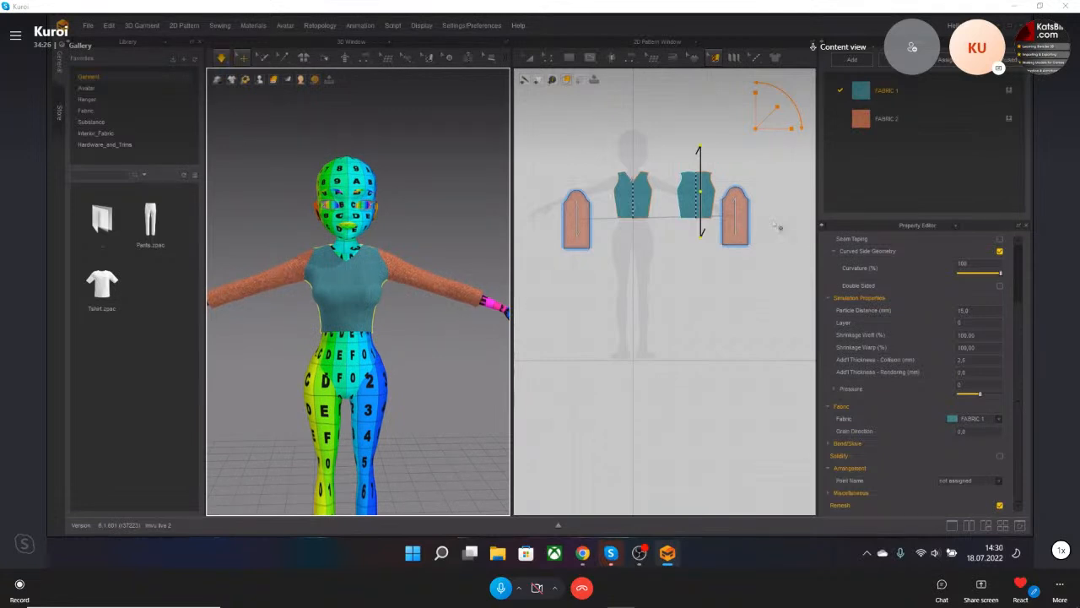
scroll(891, 307, "up", 2)
scroll(413, 245, "up", 3)
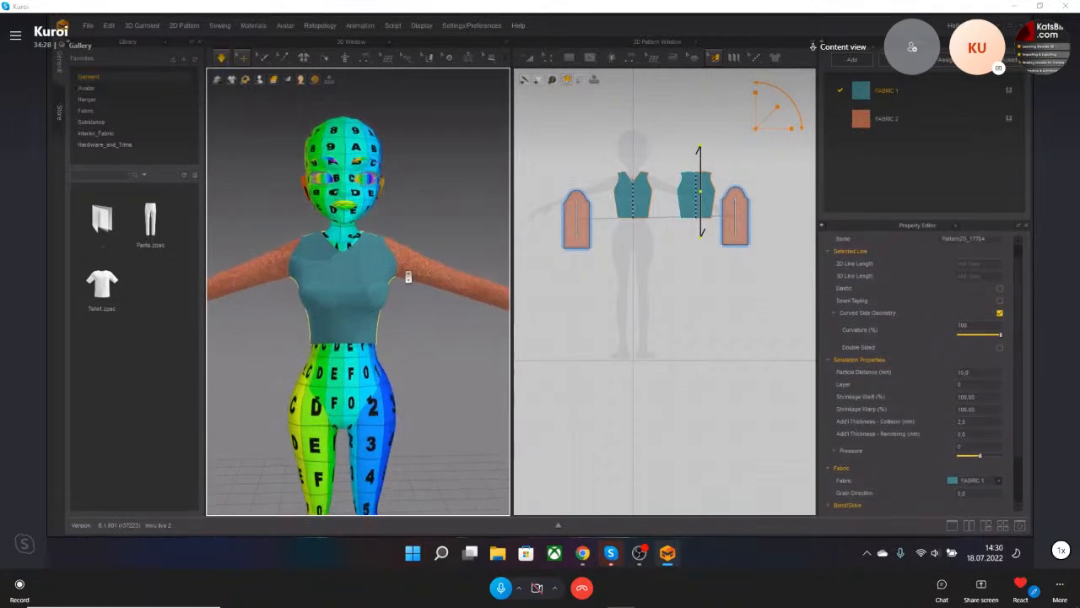
left_click(669, 262)
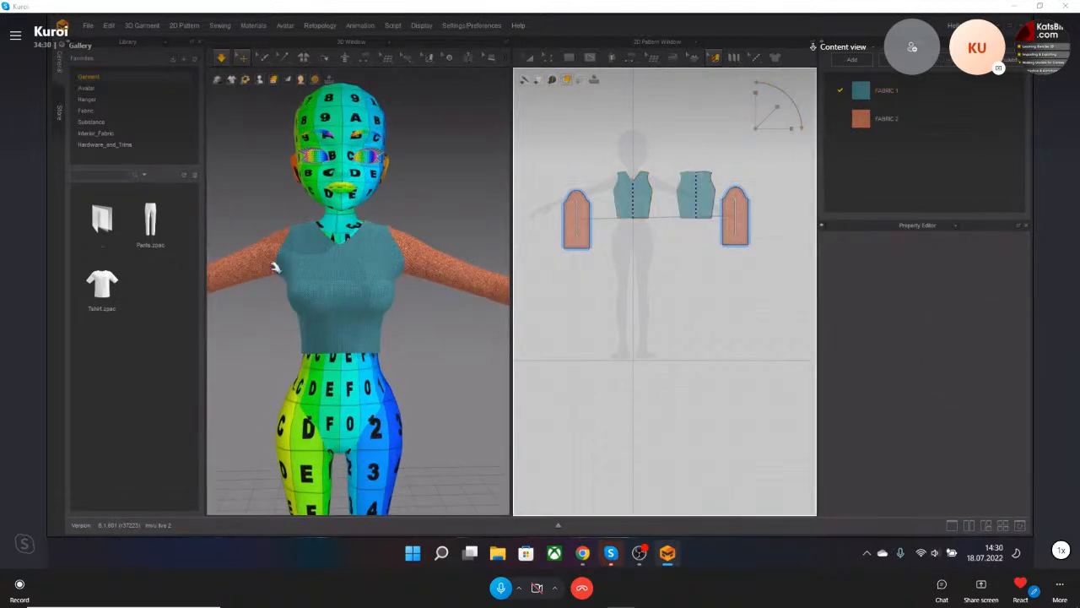
Add the st logo image from the IMVU tutorial 2 folder as a graphic on the back bodice pattern, accepting the default size.
left_click(714, 59)
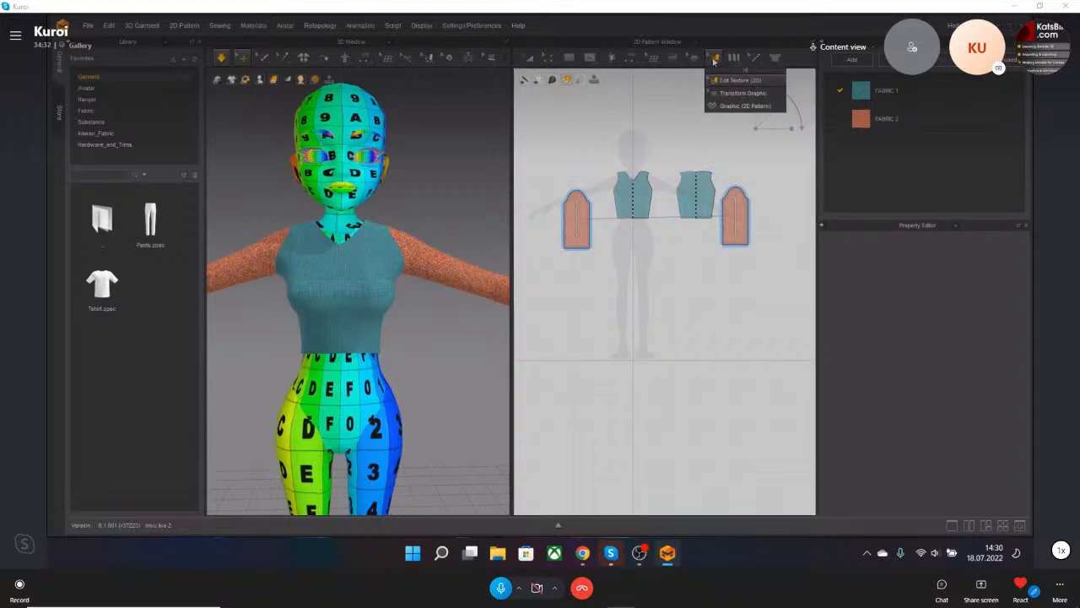
left_click(733, 108)
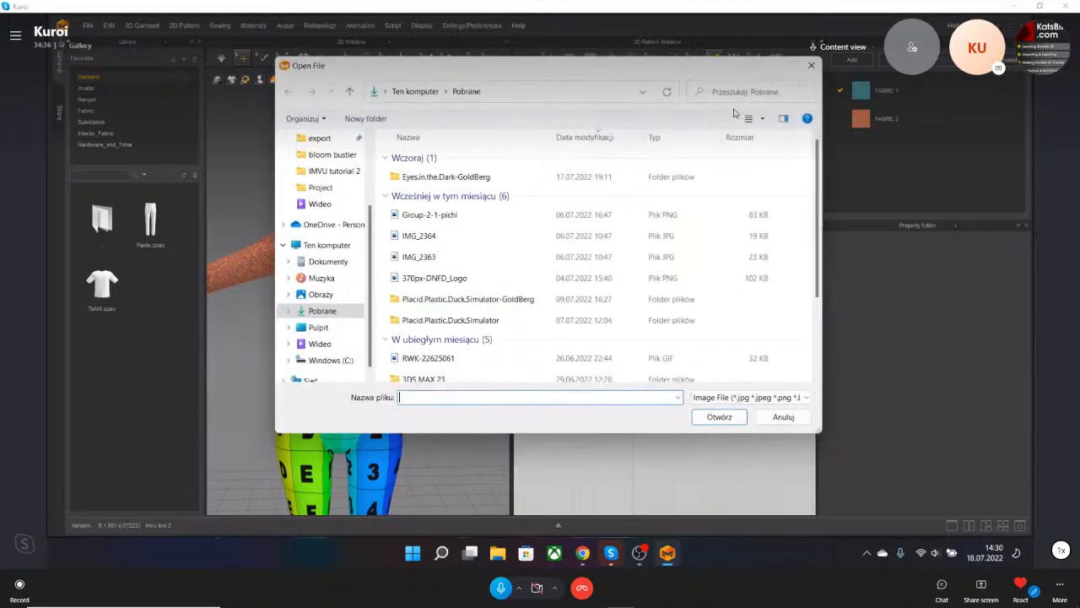
left_click(328, 172)
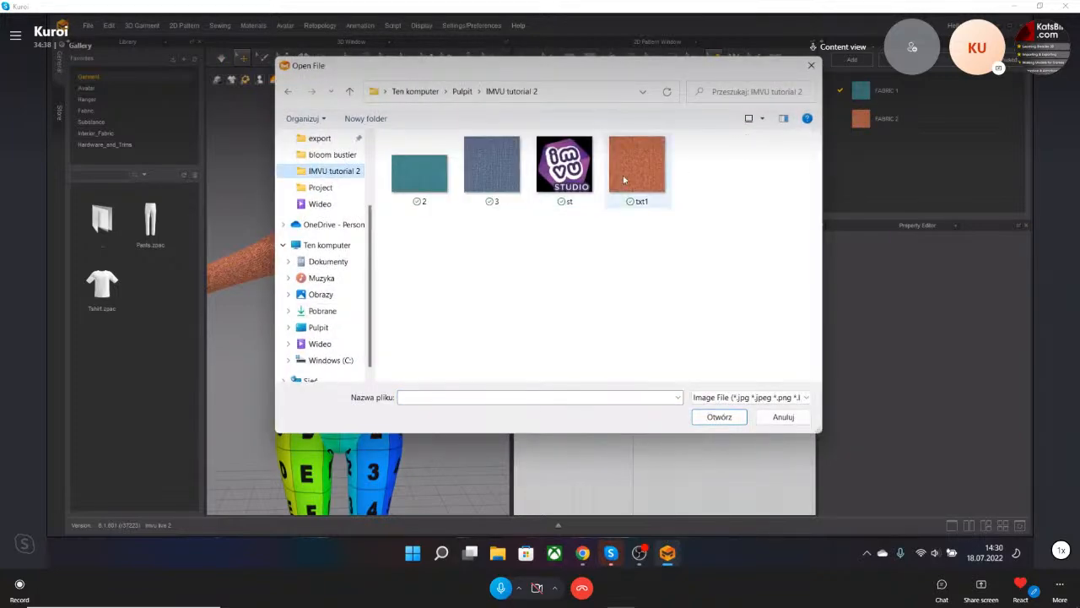
double_click(571, 165)
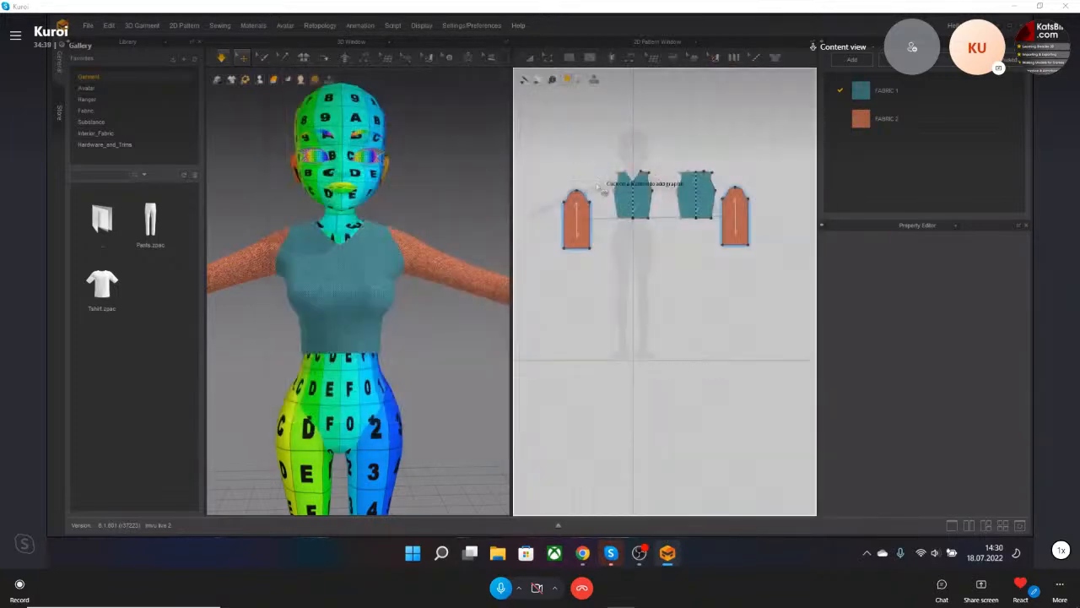
left_click(692, 197)
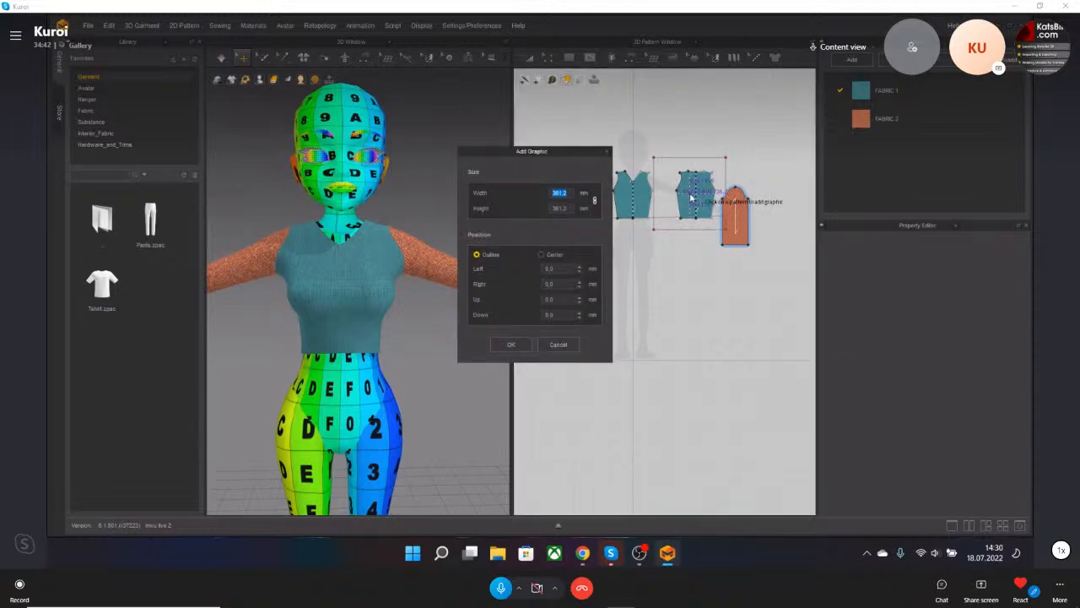
key("Return")
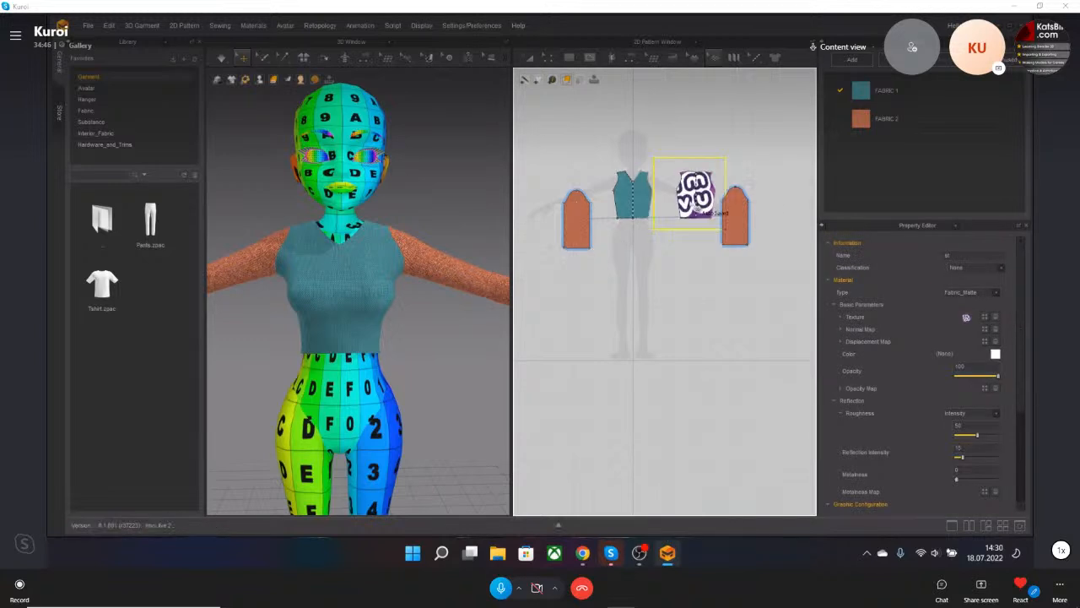
Move the logo graphic onto the front bodice pattern and scale it down to a small emblem at the centre of the chest.
left_click_drag(639, 205, 639, 205)
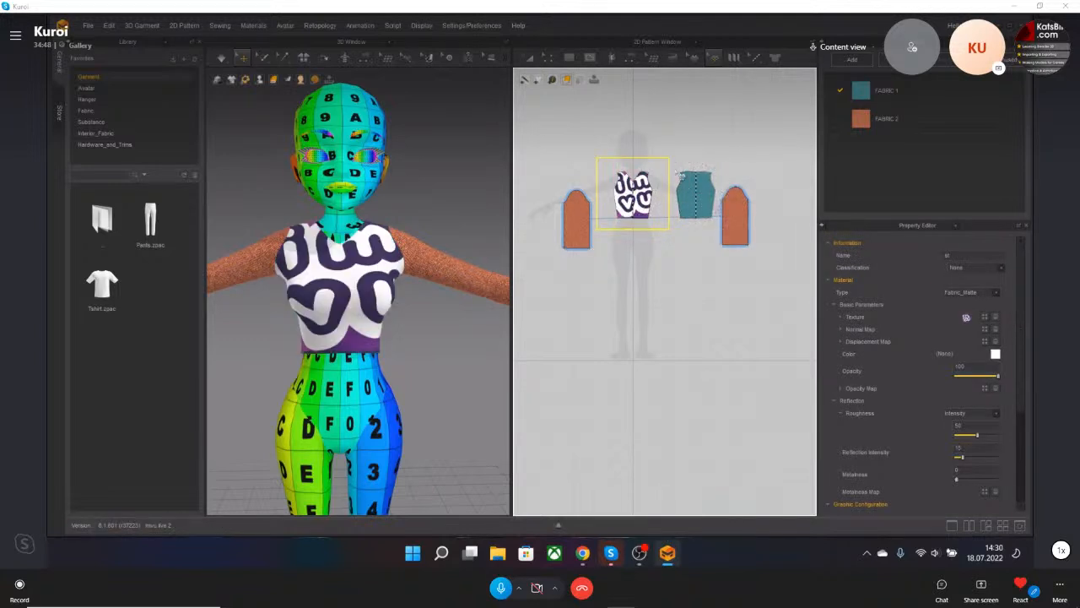
scroll(377, 224, "up", 5)
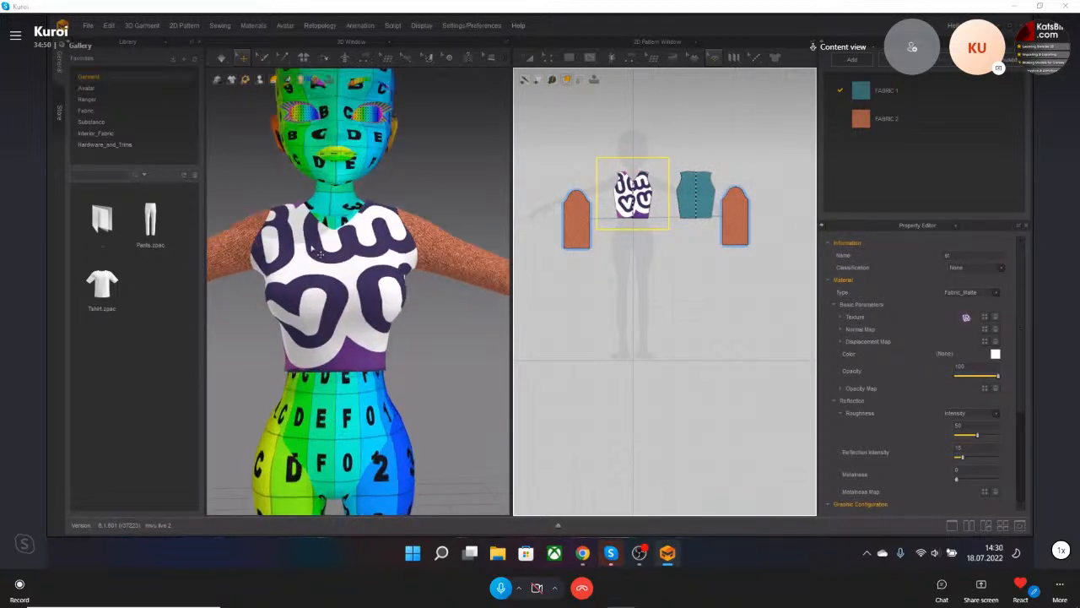
left_click_drag(672, 162, 650, 176)
right_click_drag(356, 232, 402, 280)
scroll(386, 239, "up", 4)
scroll(402, 280, "up", 3)
scroll(597, 217, "up", 2)
scroll(381, 250, "up", 2)
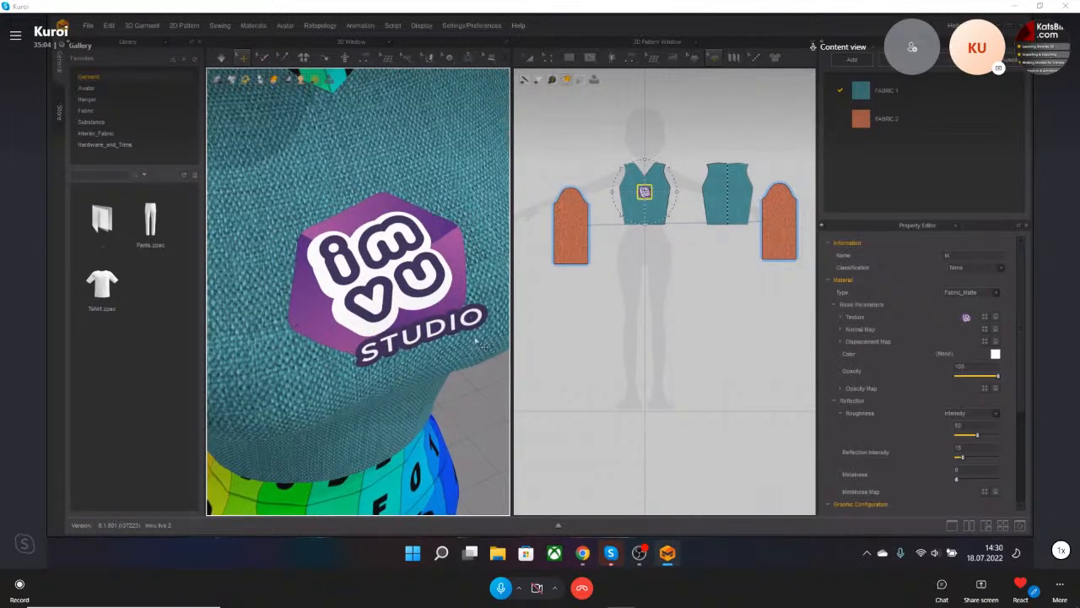
Reposition the logo on the wearer's left upper chest of the front bodice and make it slightly smaller.
scroll(384, 281, "down", 5)
scroll(396, 316, "up", 1)
right_click_drag(399, 315, 384, 288)
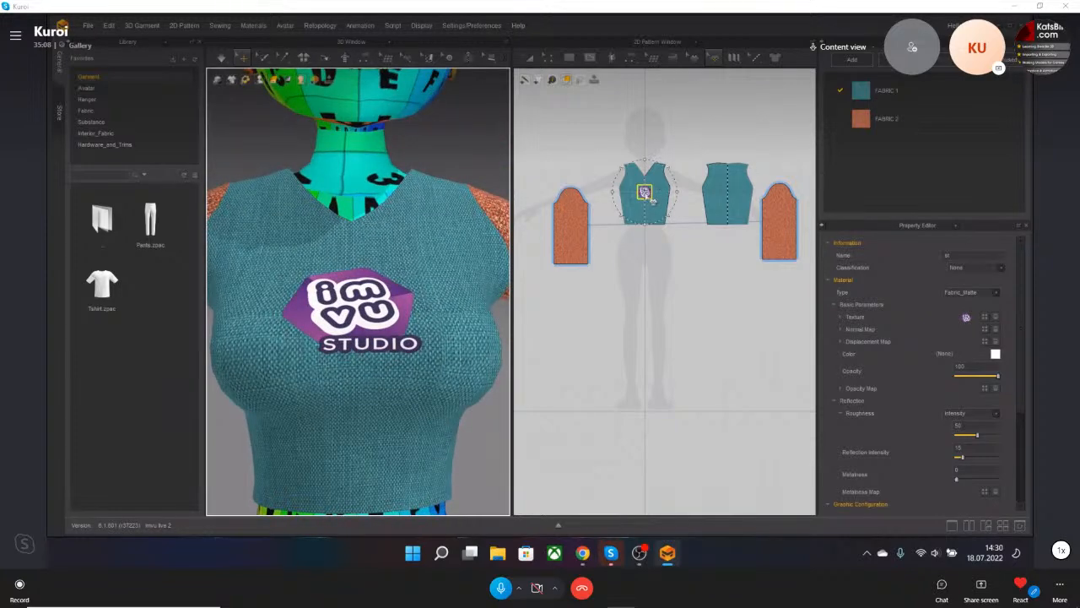
scroll(645, 193, "up", 5)
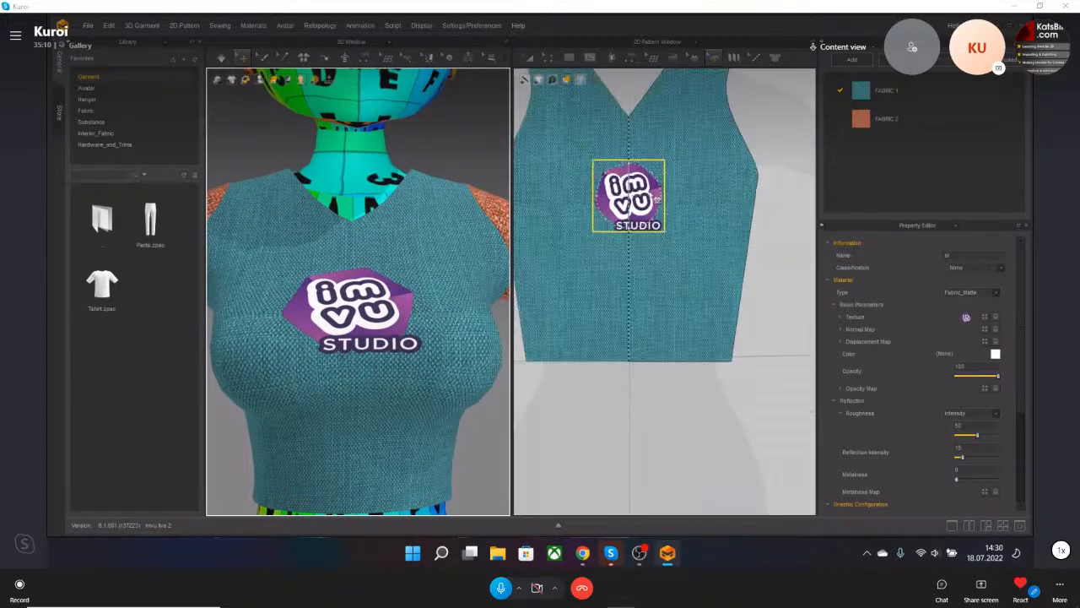
left_click_drag(656, 195, 716, 144)
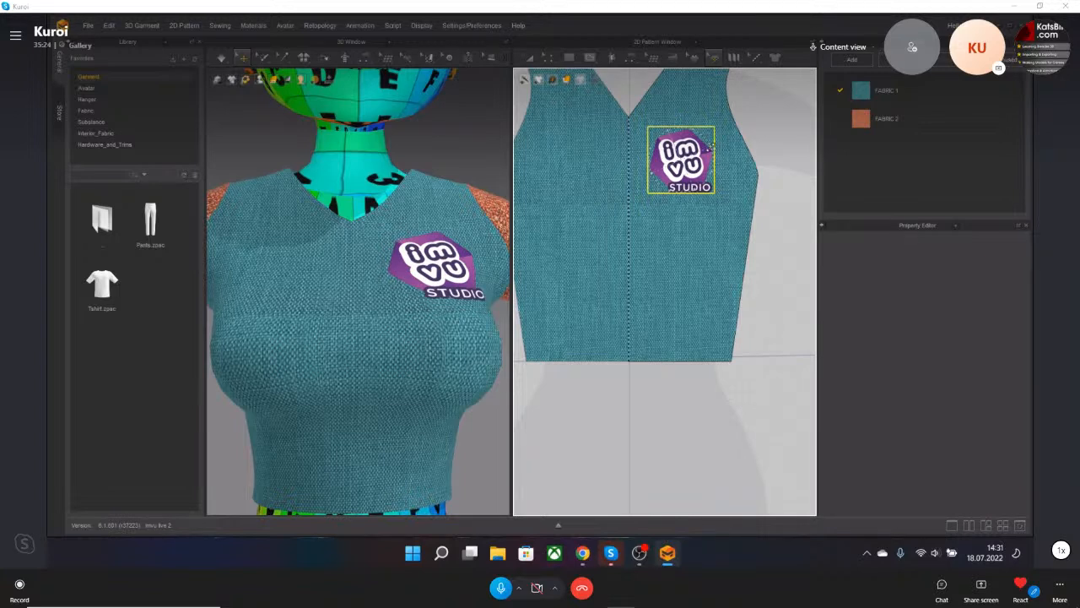
left_click(705, 150)
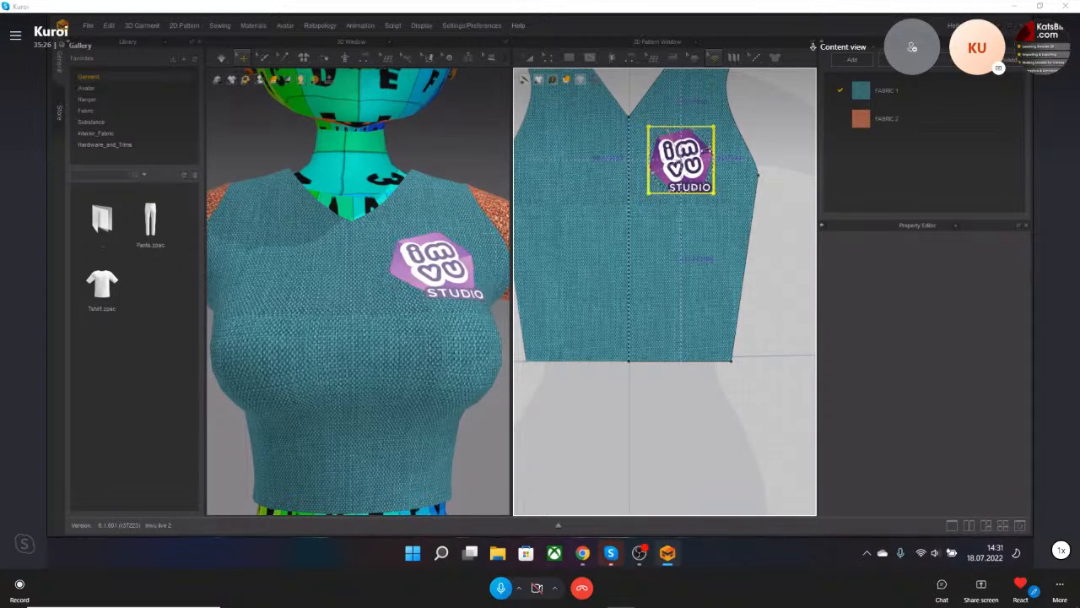
key("ctrl+z")
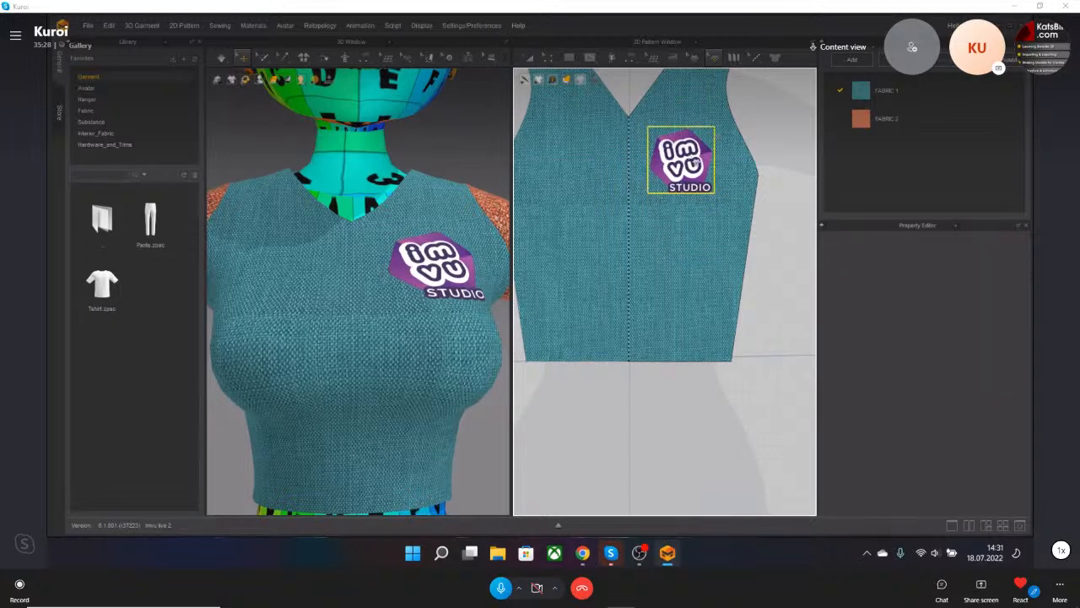
Examine the chest logo on the avatar up close and from afar, deselect it and switch to Edit Pattern.
scroll(658, 228, "down", 10)
scroll(422, 262, "down", 5)
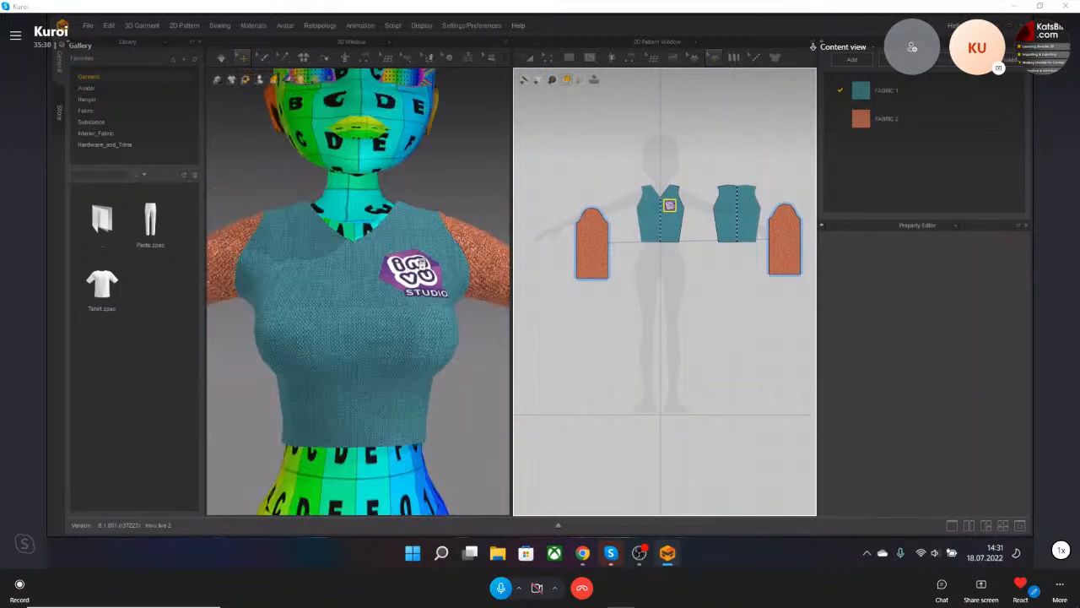
scroll(421, 264, "down", 3)
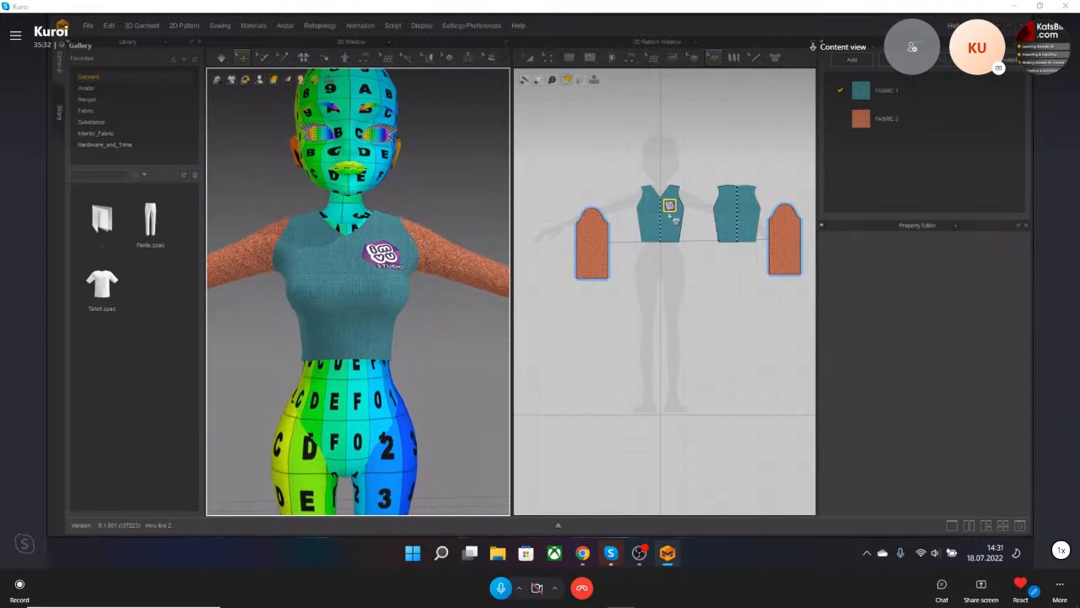
left_click(675, 217)
left_click_drag(669, 208, 672, 205)
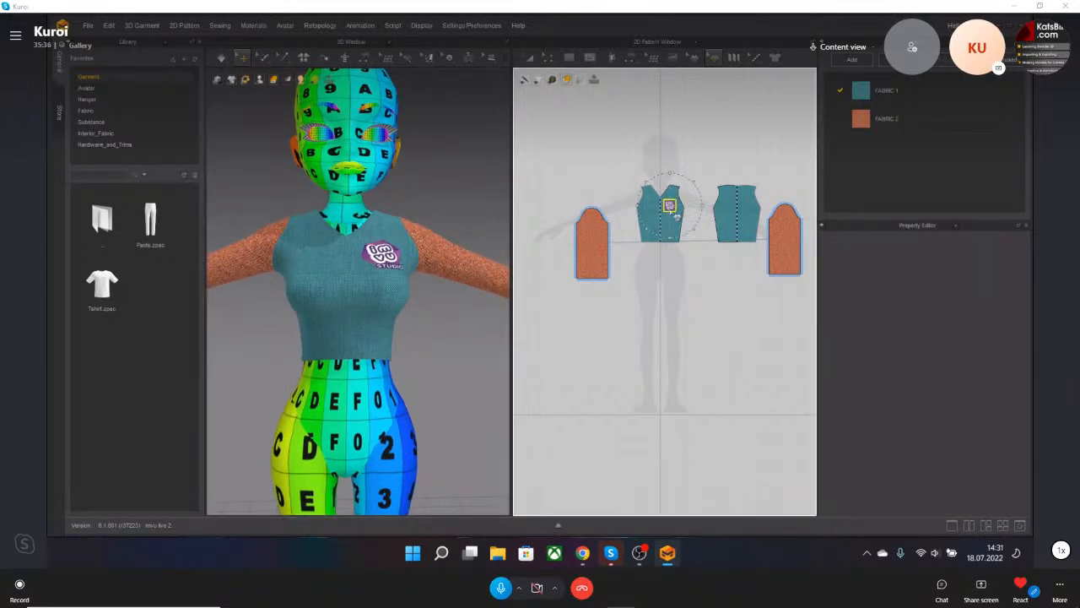
left_click(719, 139)
scroll(686, 181, "up", 1)
scroll(412, 270, "up", 5)
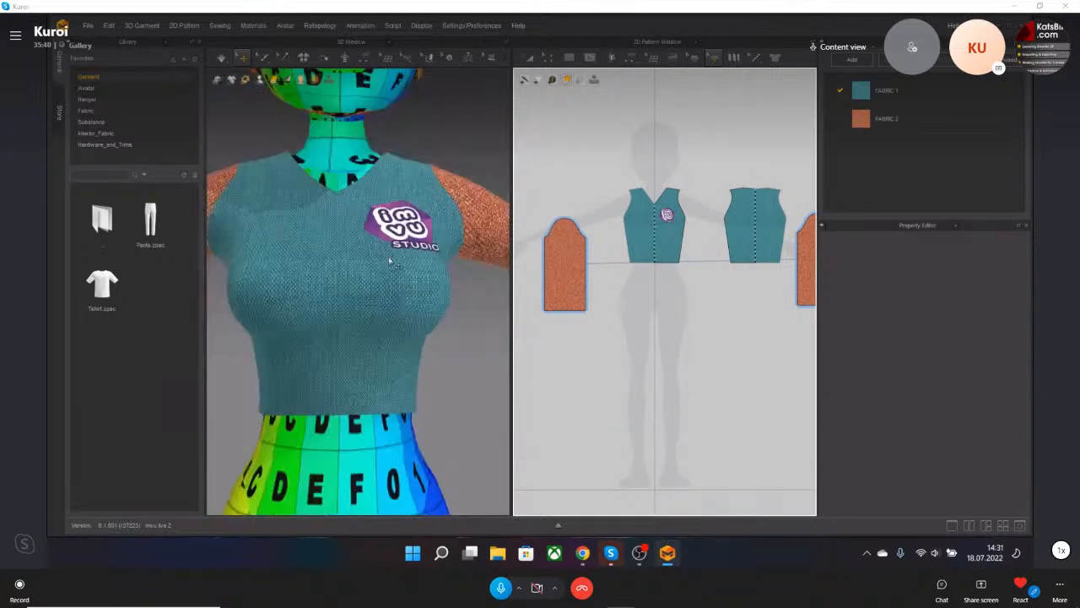
scroll(390, 263, "down", 6)
scroll(693, 295, "down", 4)
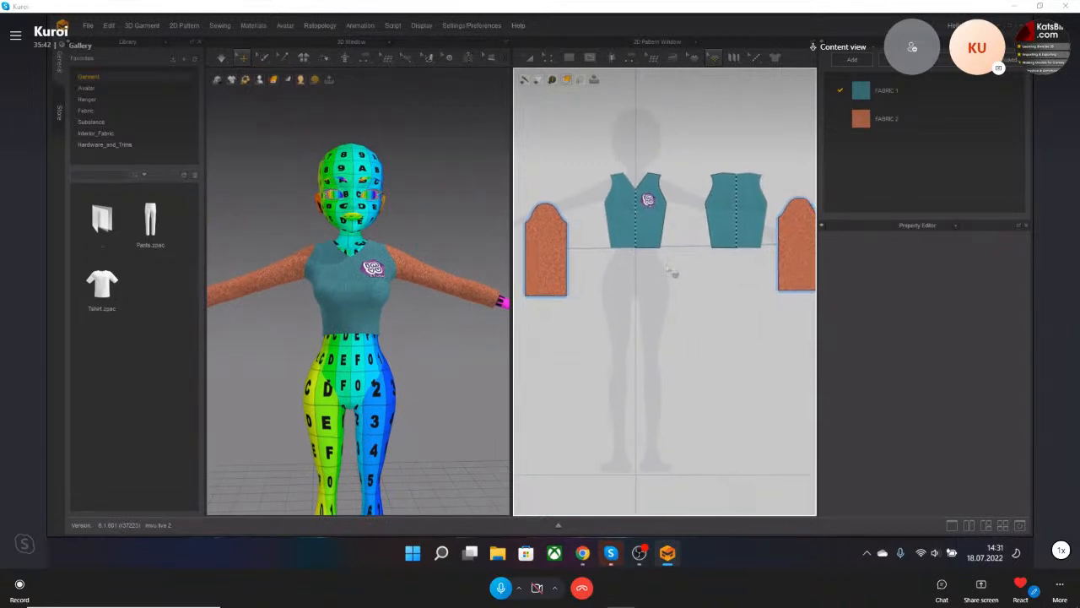
left_click(550, 59)
left_click(552, 60)
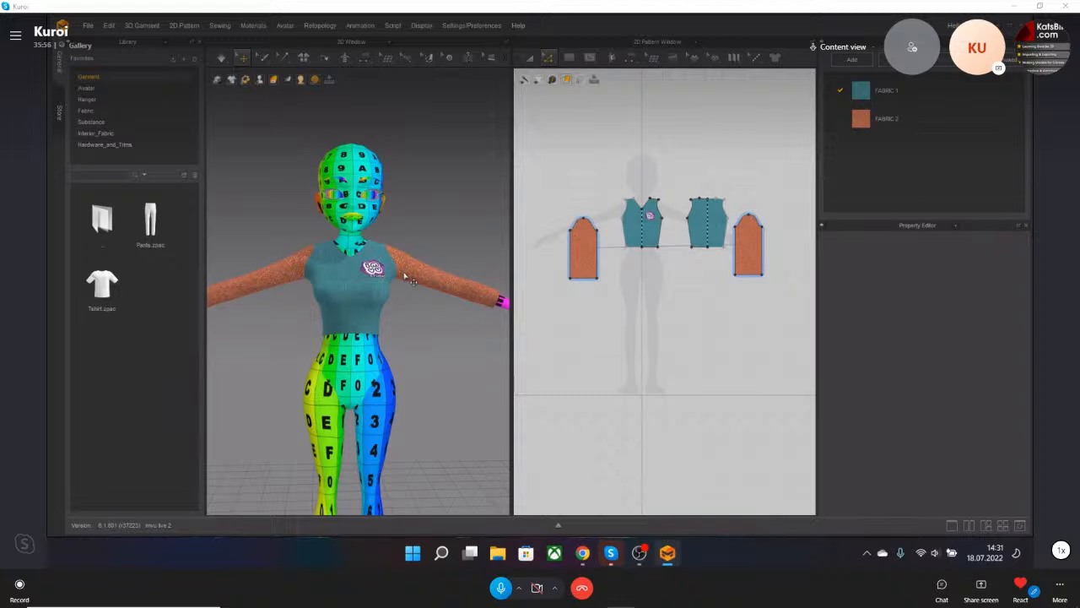
scroll(343, 295, "up", 2)
scroll(371, 300, "down", 3)
right_click_drag(400, 306, 426, 307)
scroll(428, 270, "up", 3)
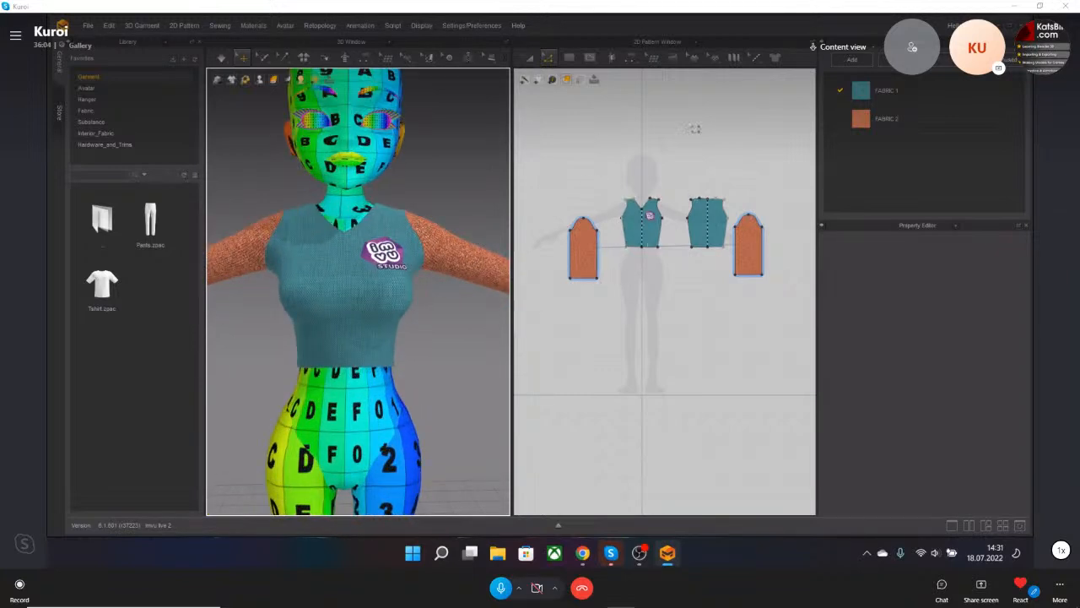
Compare the pattern and internal shape tools, and choose Internal Polygon/Line for the lower front bodice.
left_click(590, 58)
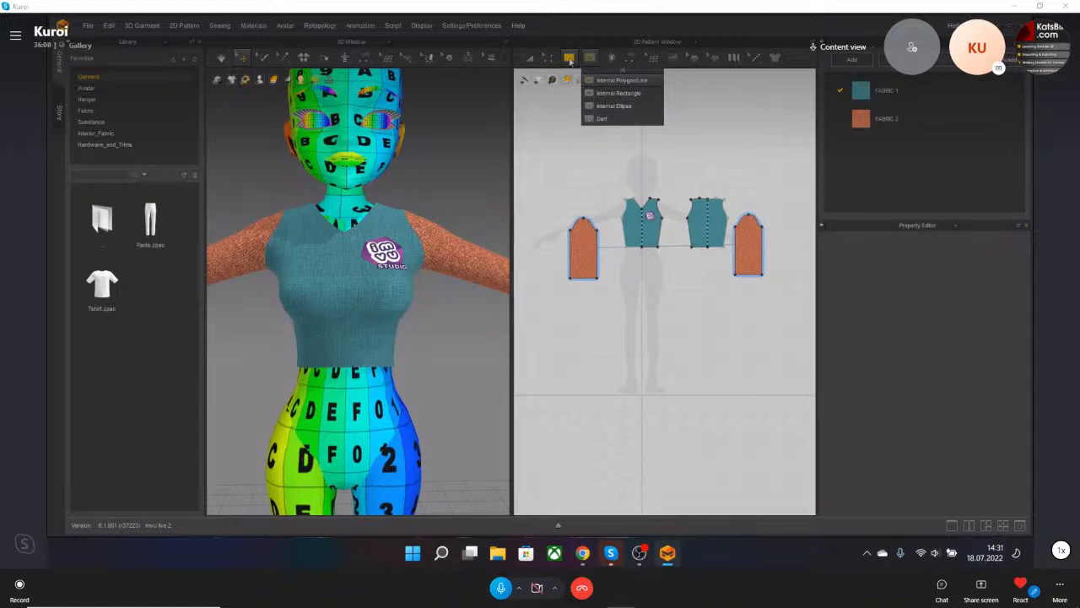
left_click(571, 59)
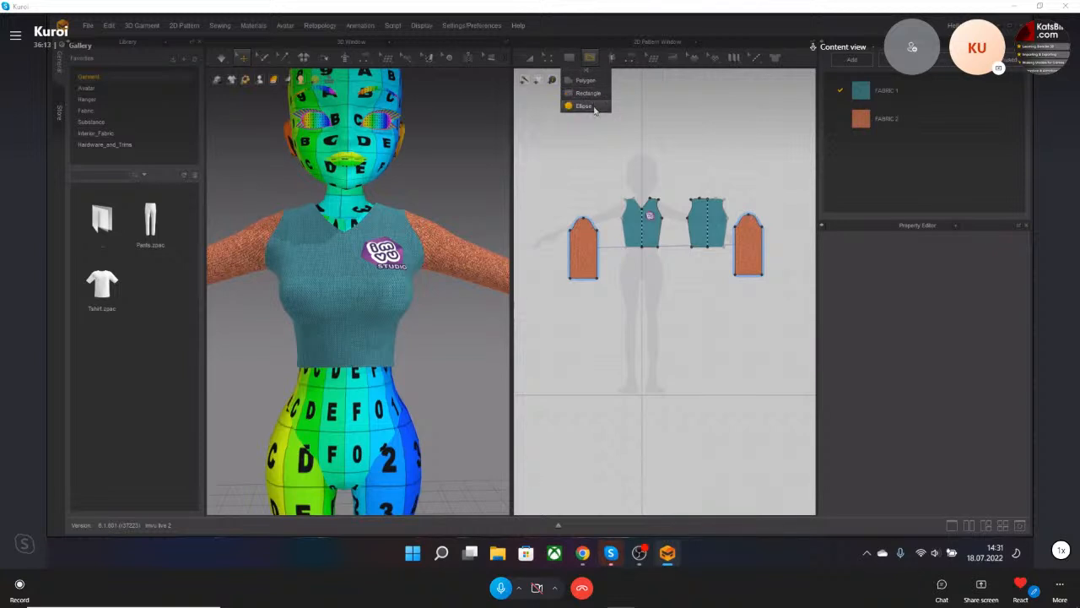
left_click(589, 60)
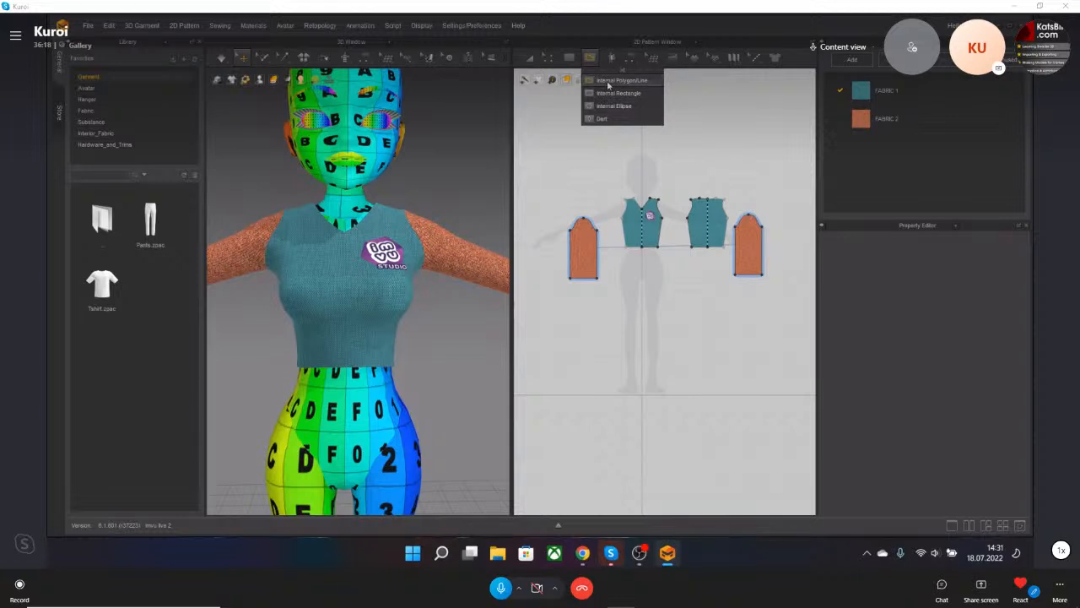
left_click(609, 81)
scroll(658, 274, "up", 5)
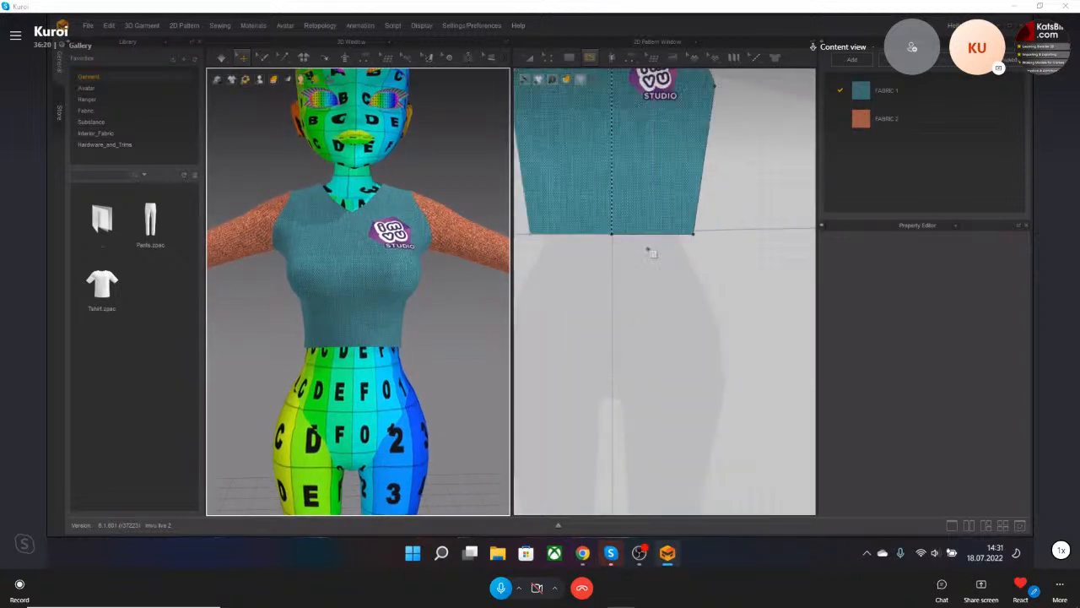
left_click(544, 216)
left_click(714, 216)
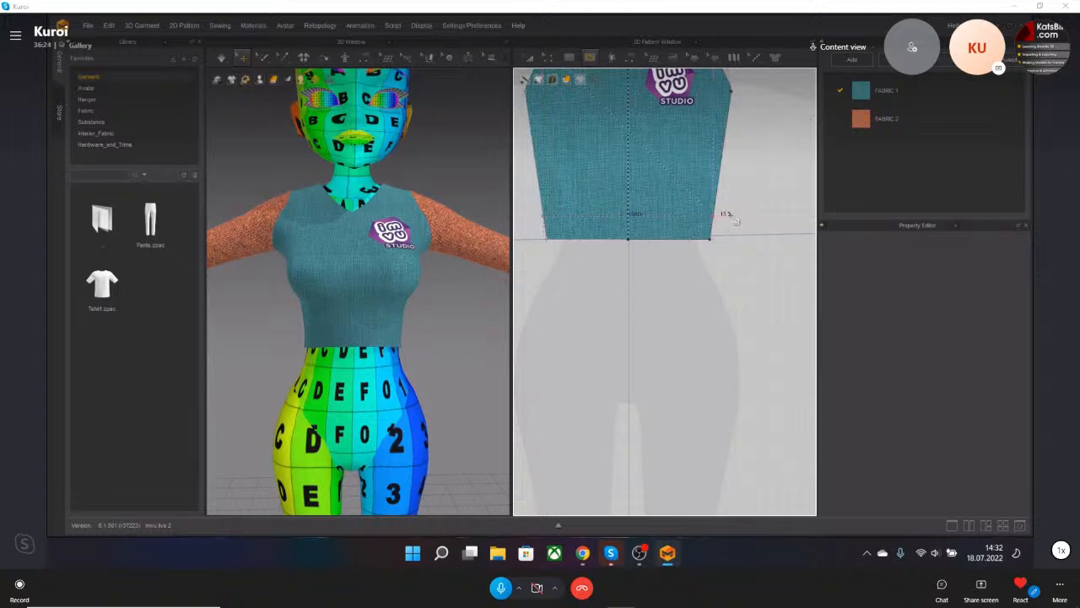
right_click(746, 217)
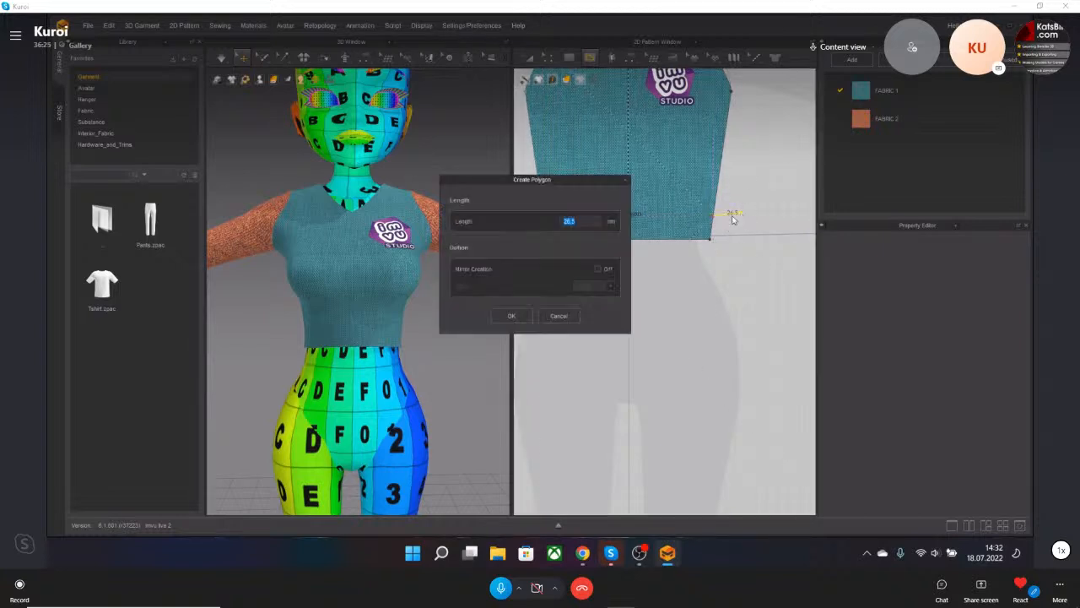
left_click(508, 317)
key("Escape")
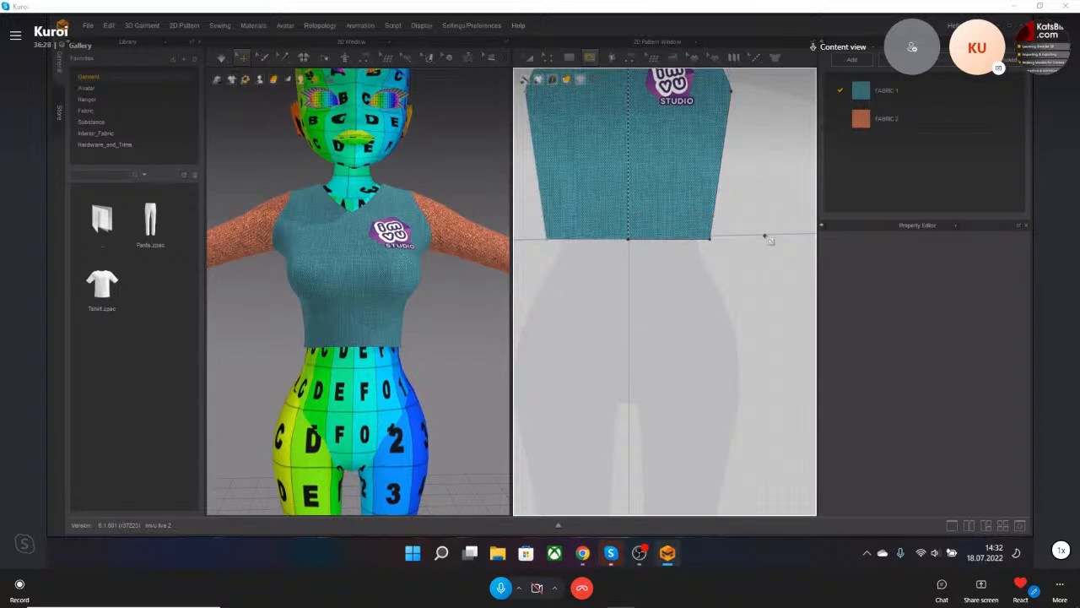
Draw a straight internal line across the front bodice from side seam to side seam just above the hem, and check it on the avatar.
left_click(543, 214)
left_click(713, 213)
key("Return")
left_click(549, 60)
scroll(361, 330, "down", 2)
scroll(349, 332, "up", 6)
mouse_move(344, 324)
right_mouse_down()
mouse_move(389, 323)
mouse_move(325, 326)
mouse_move(352, 327)
right_mouse_up()
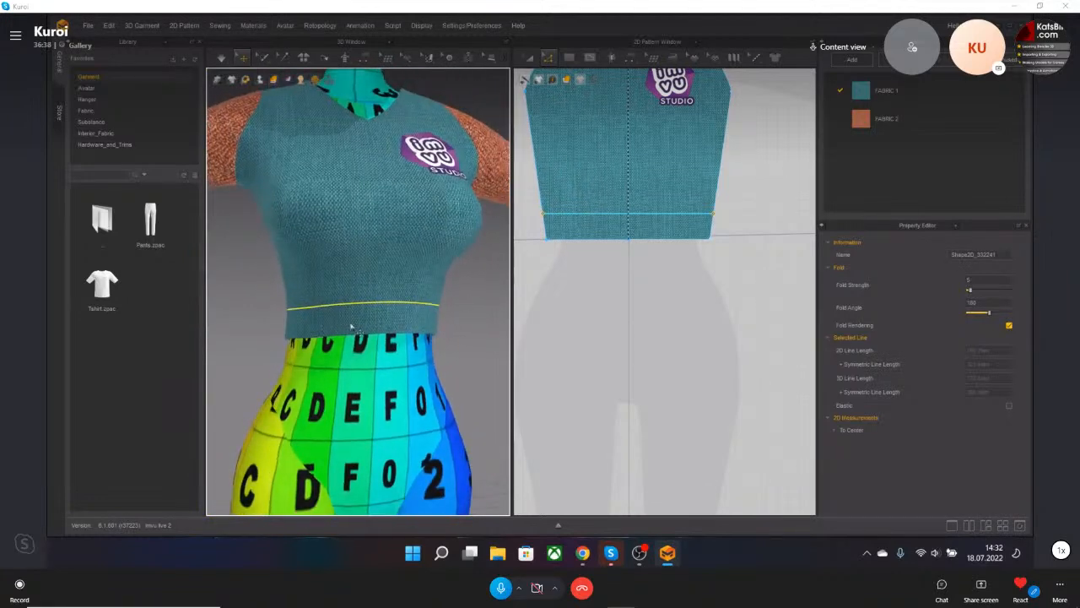
Try moving the internal line higher on the front bodice, view its available line commands, and return the line near the hem.
left_click(587, 219)
left_click_drag(587, 217, 588, 201)
right_click(588, 201)
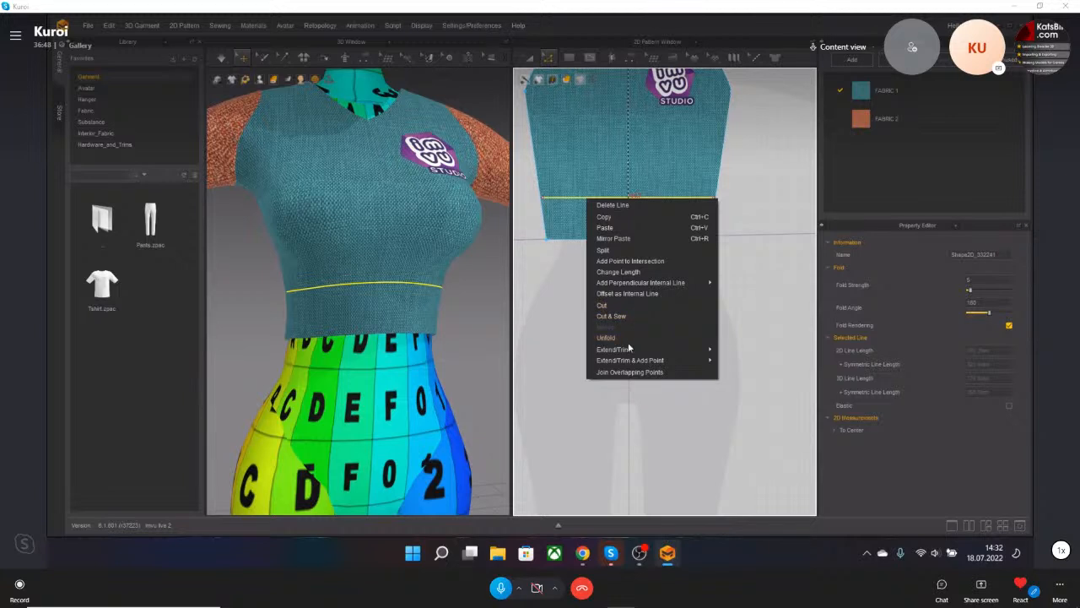
left_click(549, 342)
mouse_move(598, 198)
left_mouse_down()
mouse_move(605, 244)
mouse_move(606, 218)
left_mouse_up()
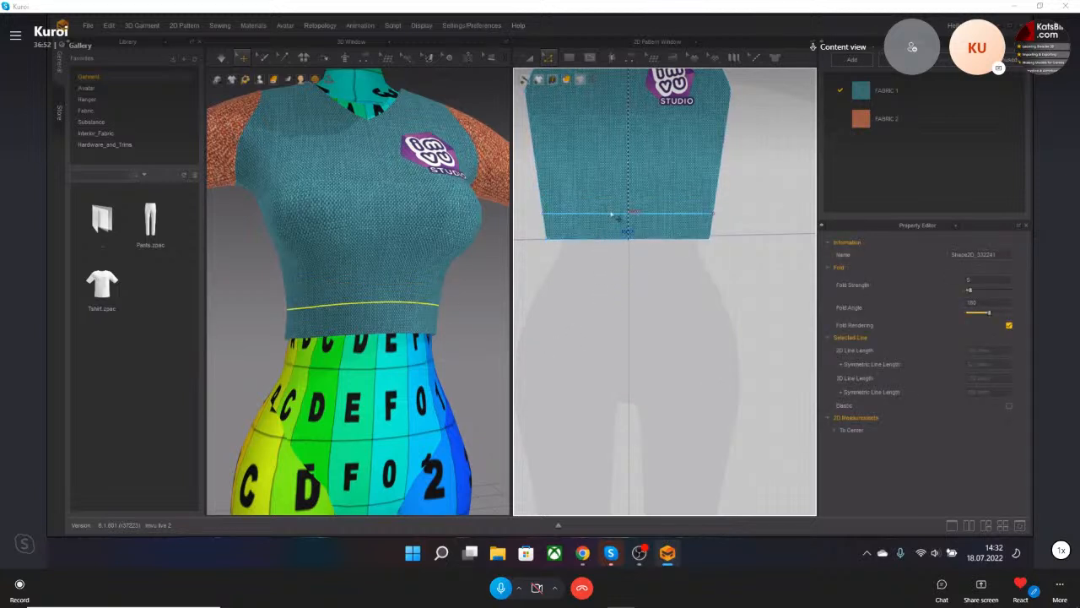
Cut and sew the front bodice along the internal line near the hem and select the upper piece's cut edge.
right_click(608, 216)
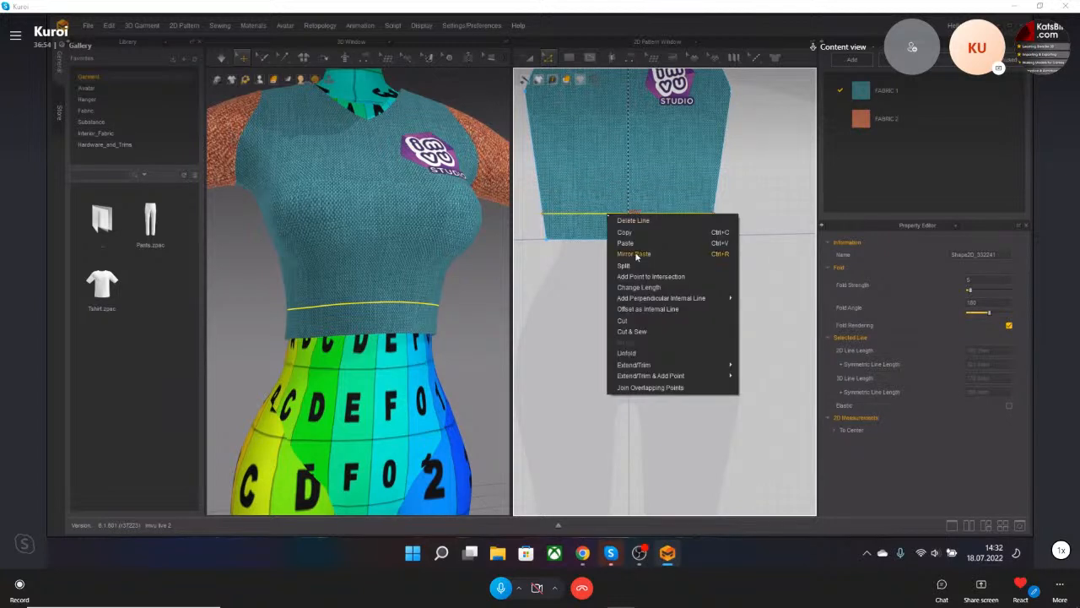
left_click(656, 331)
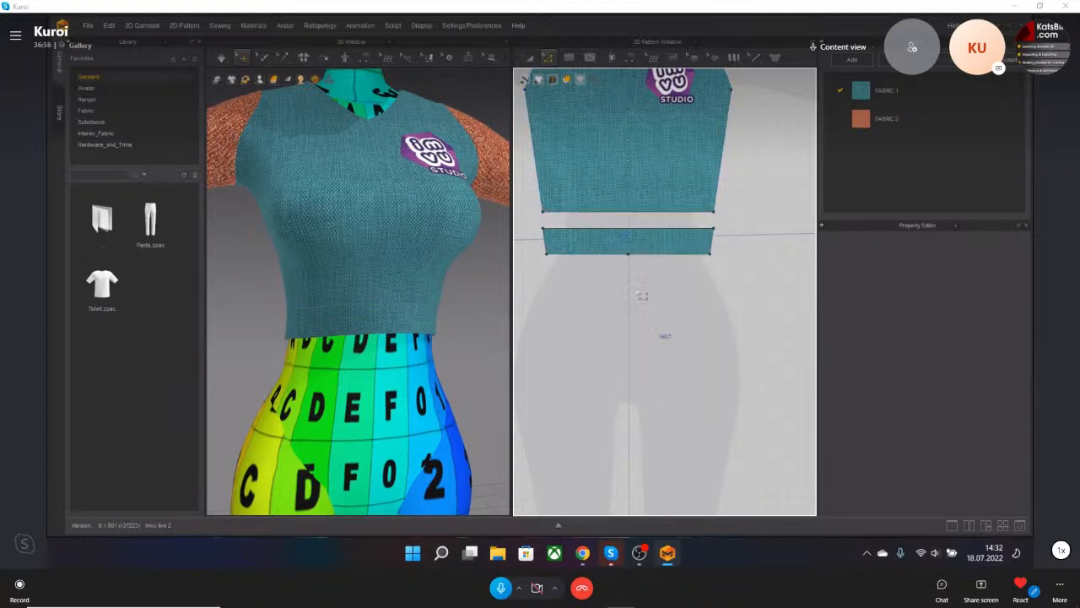
left_click(560, 213)
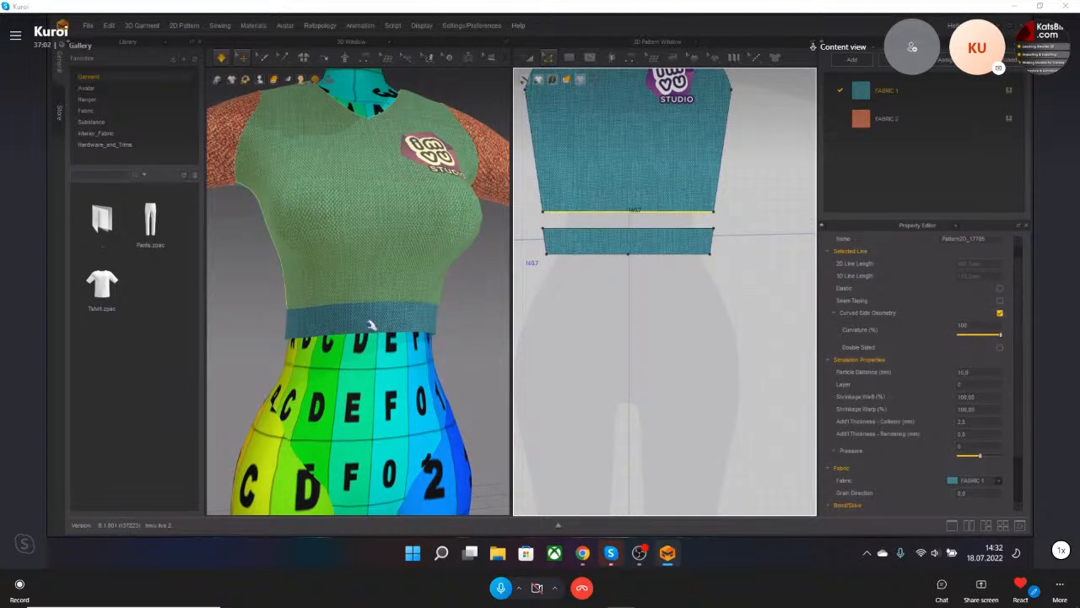
Inspect the seam between the cut edges with Free Sewing, and undo the cut on the front bodice.
left_click(628, 58)
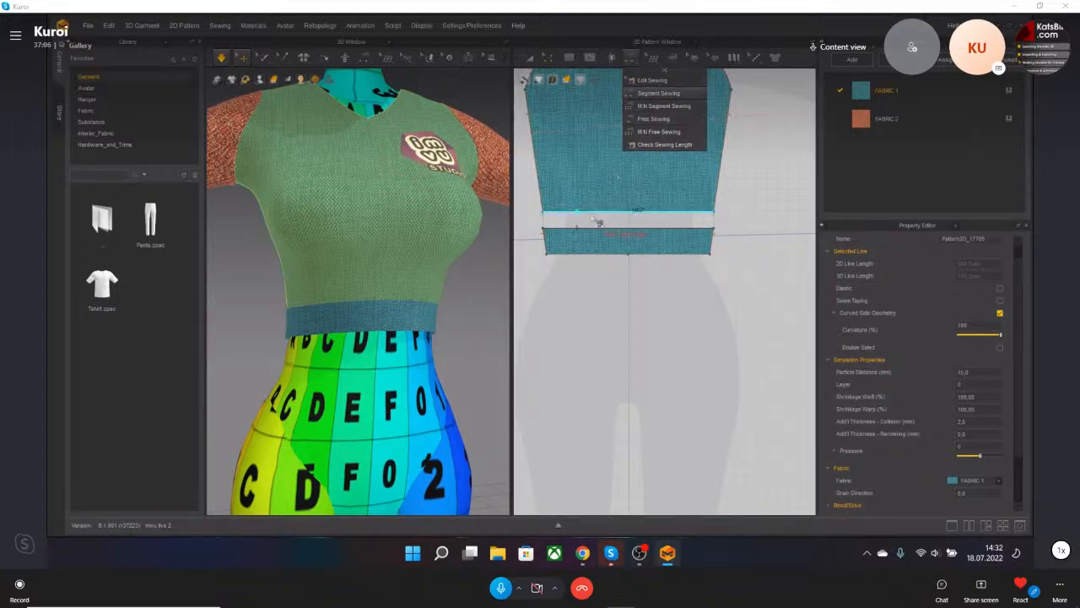
left_click(648, 120)
scroll(574, 230, "up", 3)
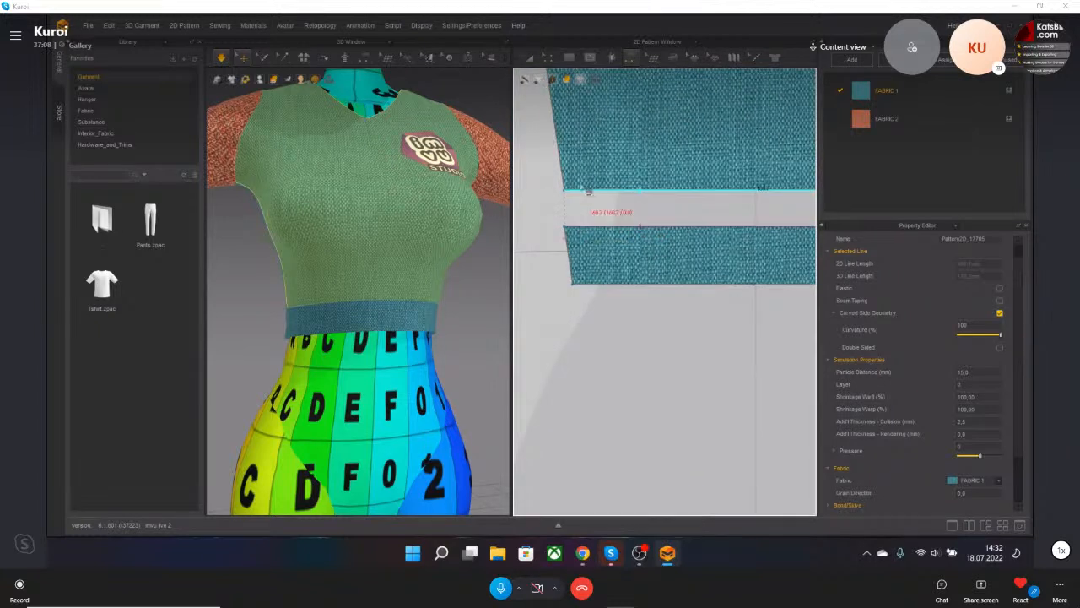
scroll(590, 220, "down", 5)
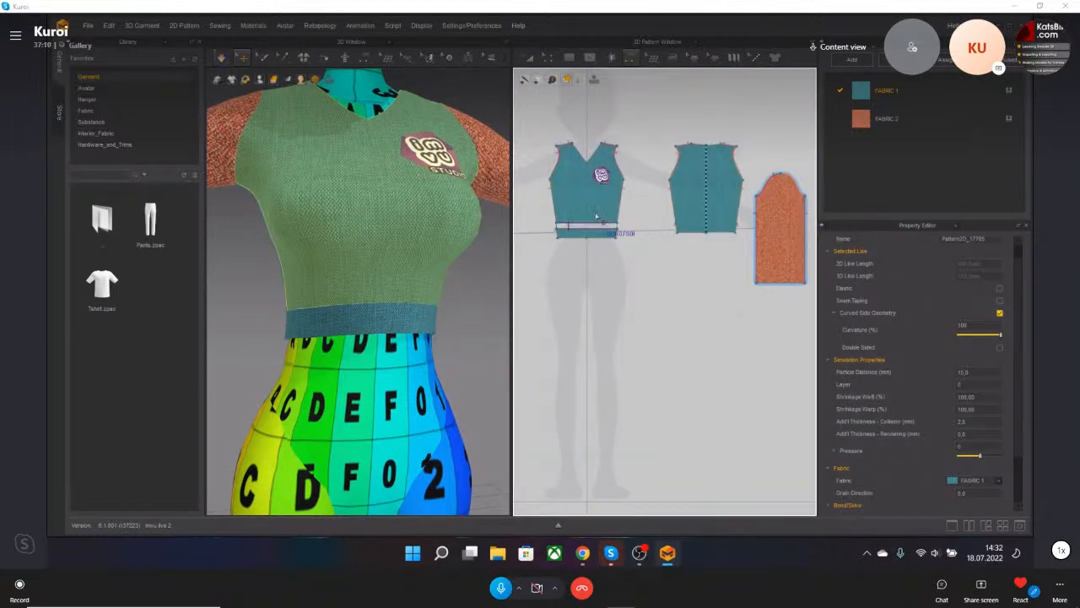
key("ctrl+z")
key("ctrl+z")
Return to Edit Pattern and apply Cut & Sew to the front bodice's internal line again.
left_click(547, 58)
left_click(568, 82)
right_click(580, 224)
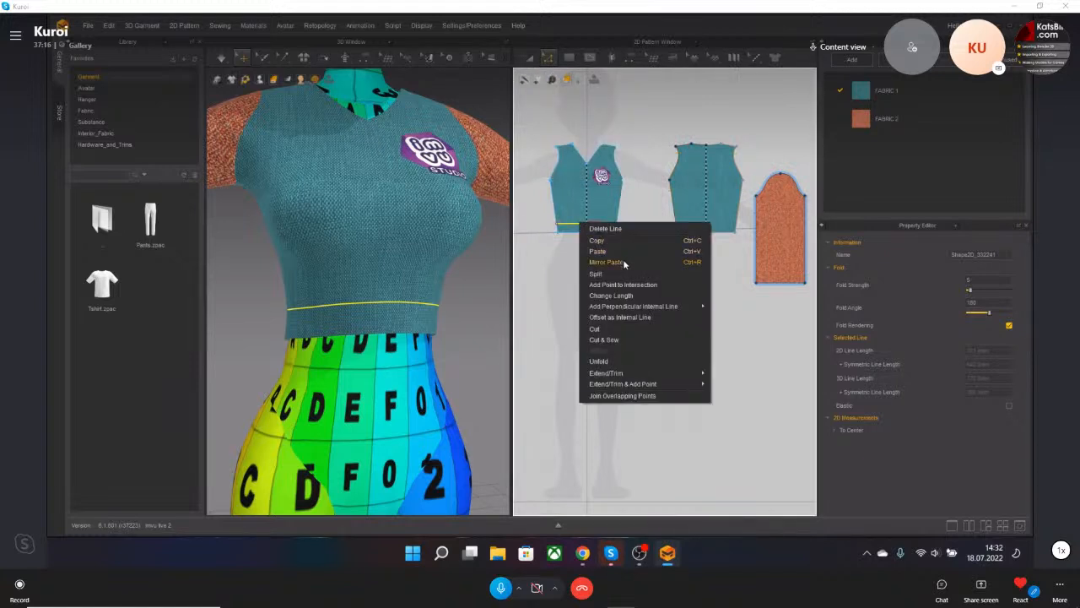
left_click(619, 339)
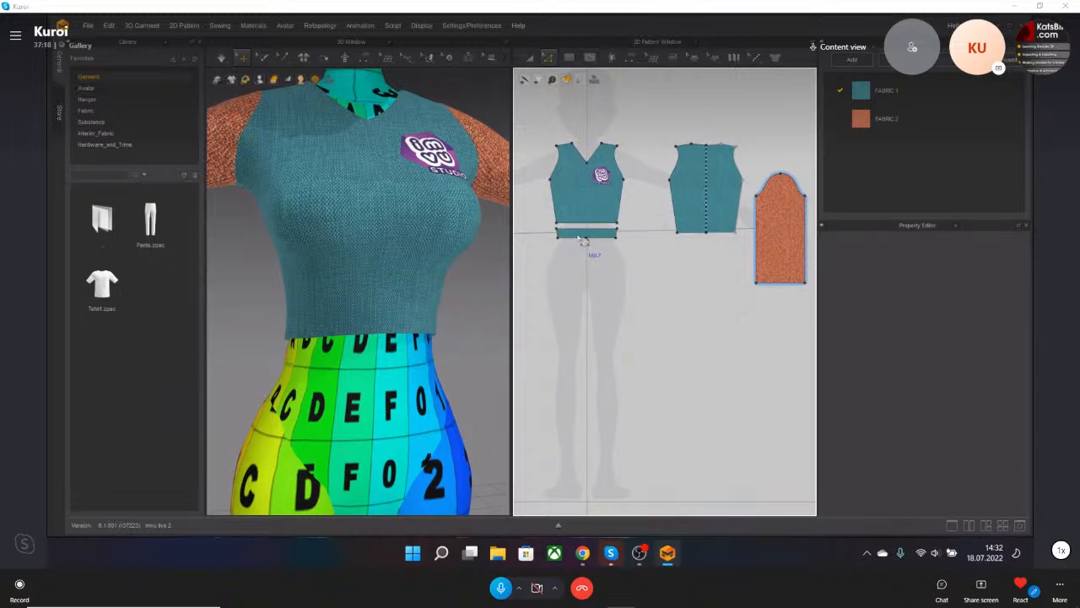
Try moving the separated hem band below the front bodice, and undo both the move and the cut.
left_click_drag(560, 232, 580, 263)
right_click_drag(414, 275, 399, 324)
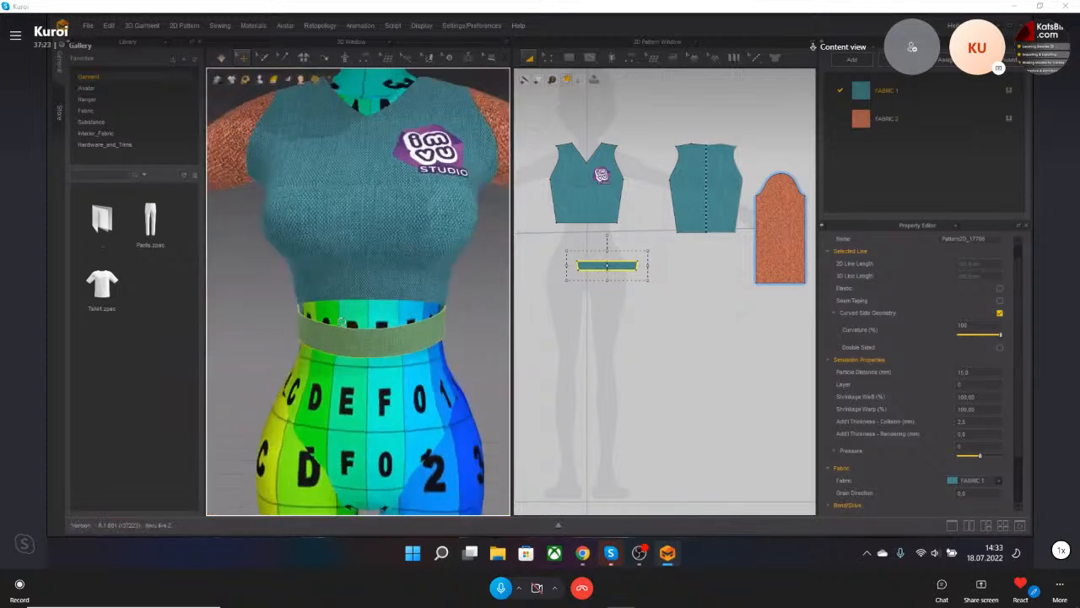
left_click(470, 322)
right_click_drag(483, 324, 454, 301)
key("ctrl+z")
key("ctrl+z")
key("ctrl+z")
key("ctrl+z")
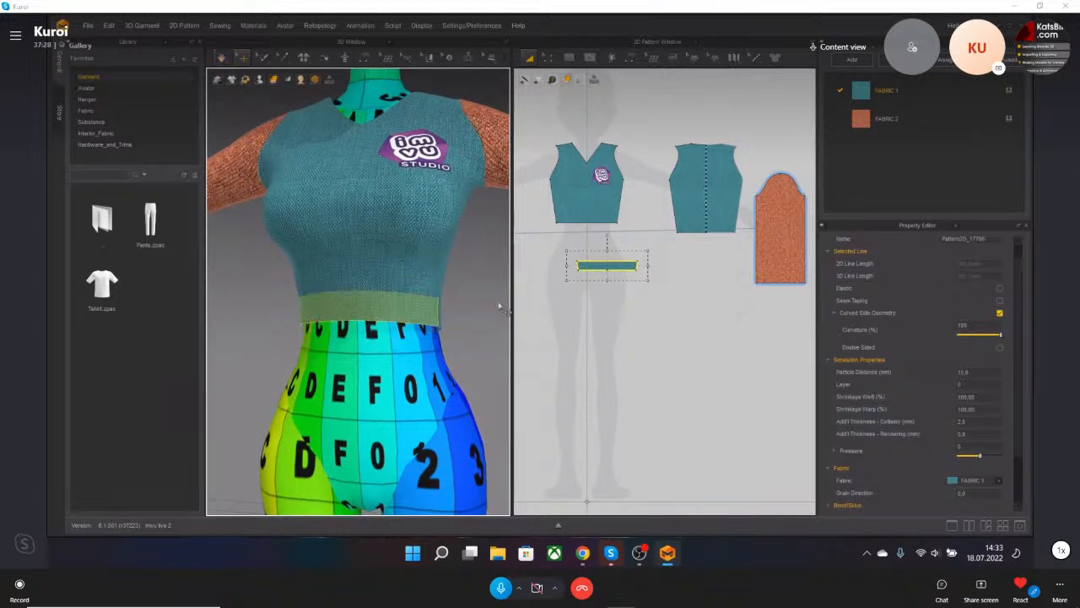
key("ctrl+z")
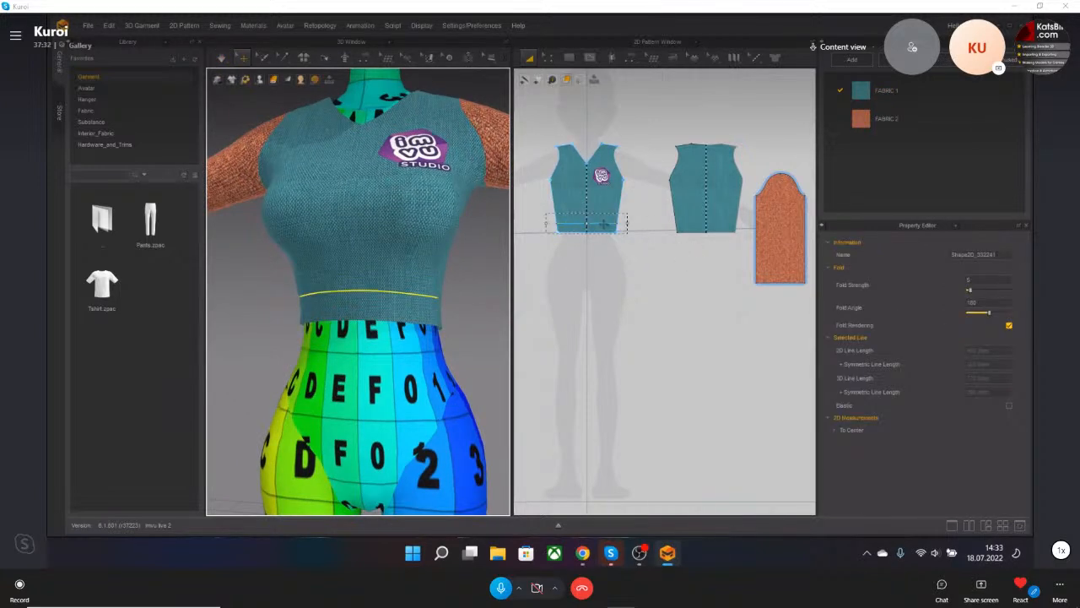
Draw a straight internal line across the back bodice from side seam to side seam, level with the front line.
scroll(576, 224, "up", 3)
scroll(576, 225, "up", 3)
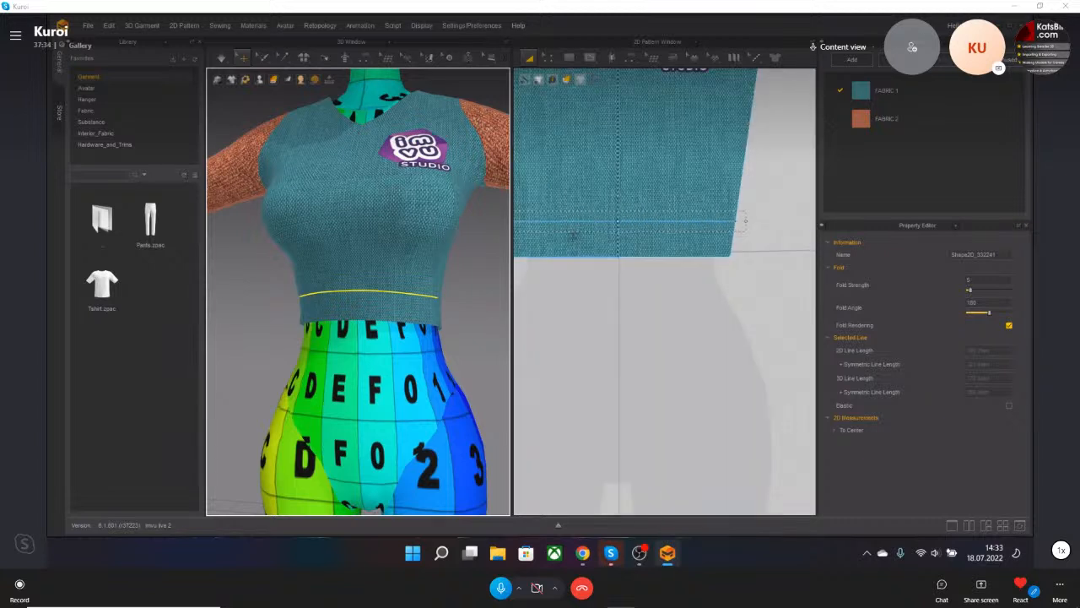
left_click(589, 57)
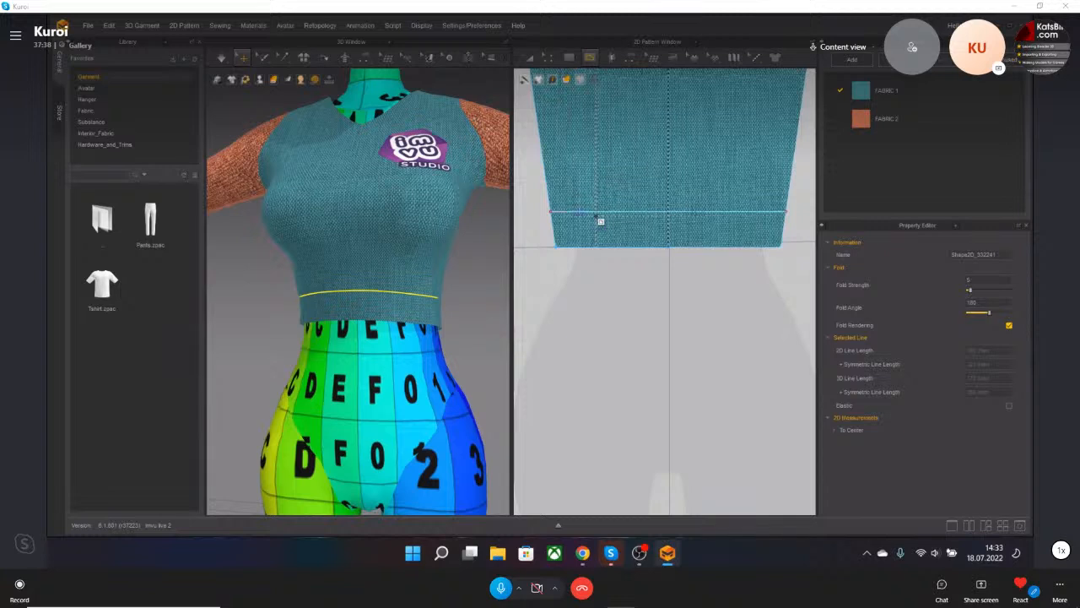
scroll(633, 245, "down", 4)
middle_click_drag(688, 253, 611, 266)
left_click(667, 254)
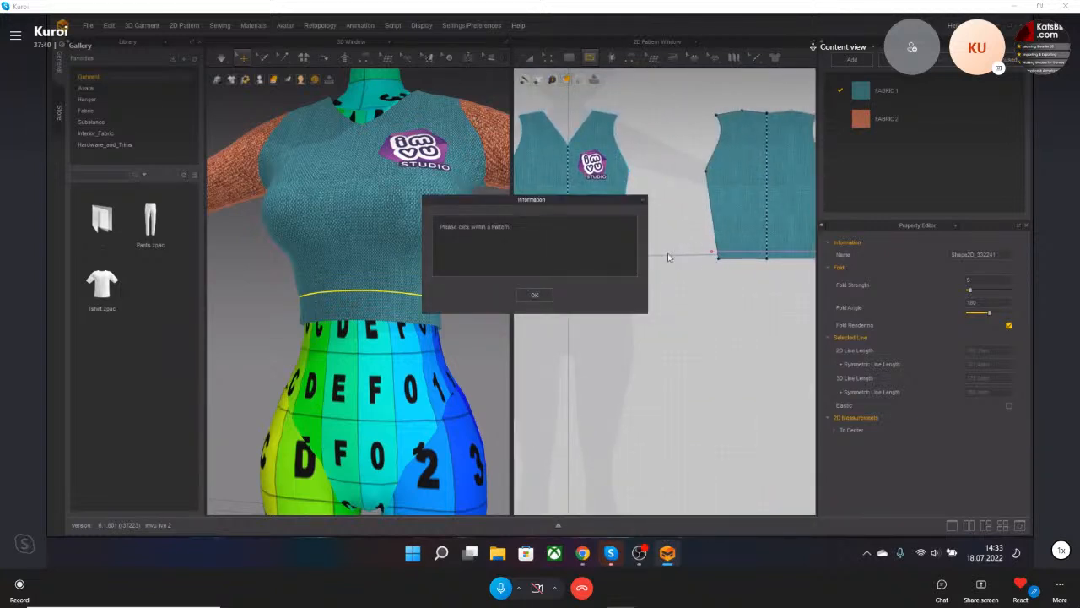
left_click(537, 296)
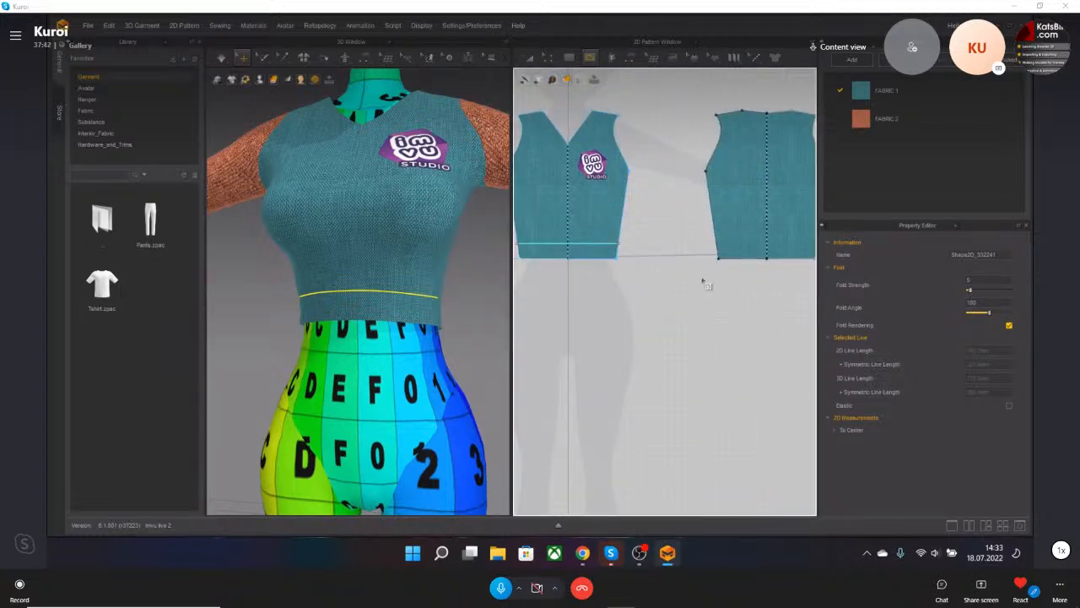
middle_click_drag(703, 277, 639, 265)
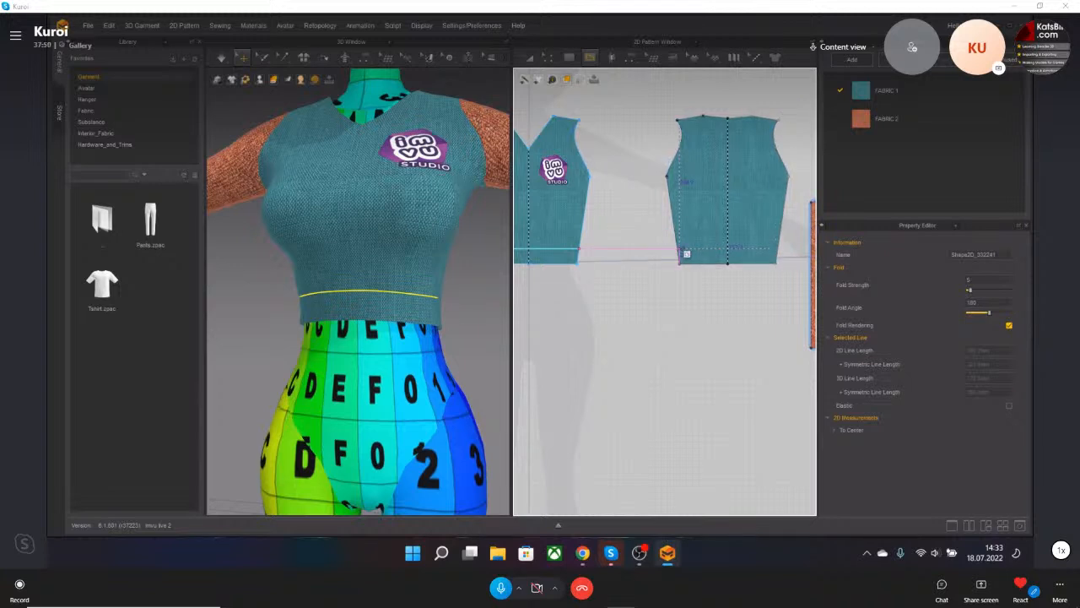
left_click(681, 251)
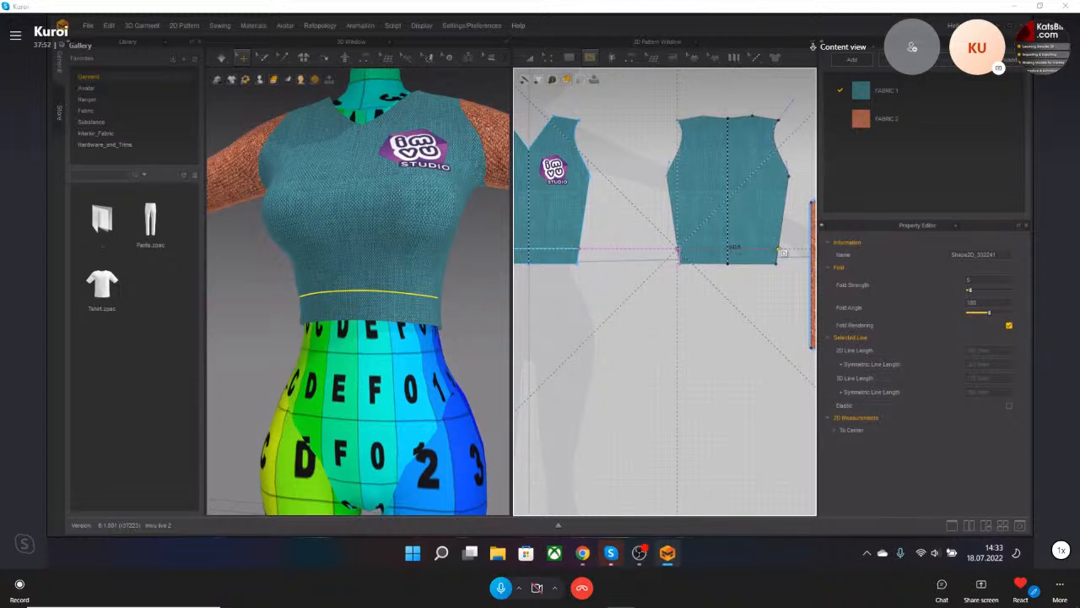
left_click(779, 252)
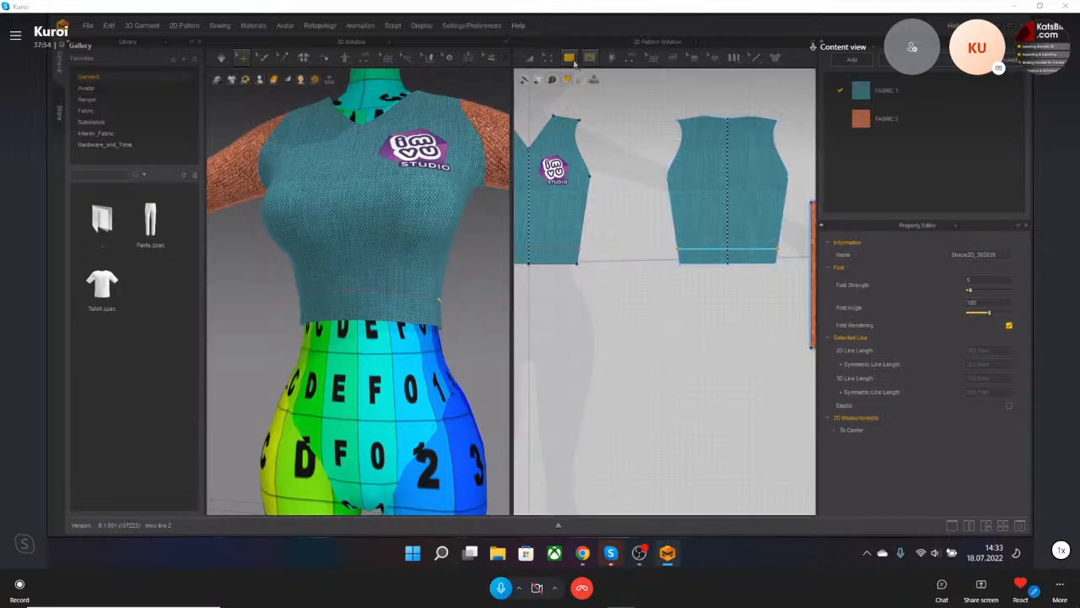
Switch to Edit Pattern and apply Cut & Sew to the back bodice's internal line.
left_click(549, 59)
left_click(568, 82)
scroll(690, 253, "up", 4)
scroll(686, 256, "up", 2)
scroll(638, 217, "up", 3)
scroll(638, 221, "down", 10)
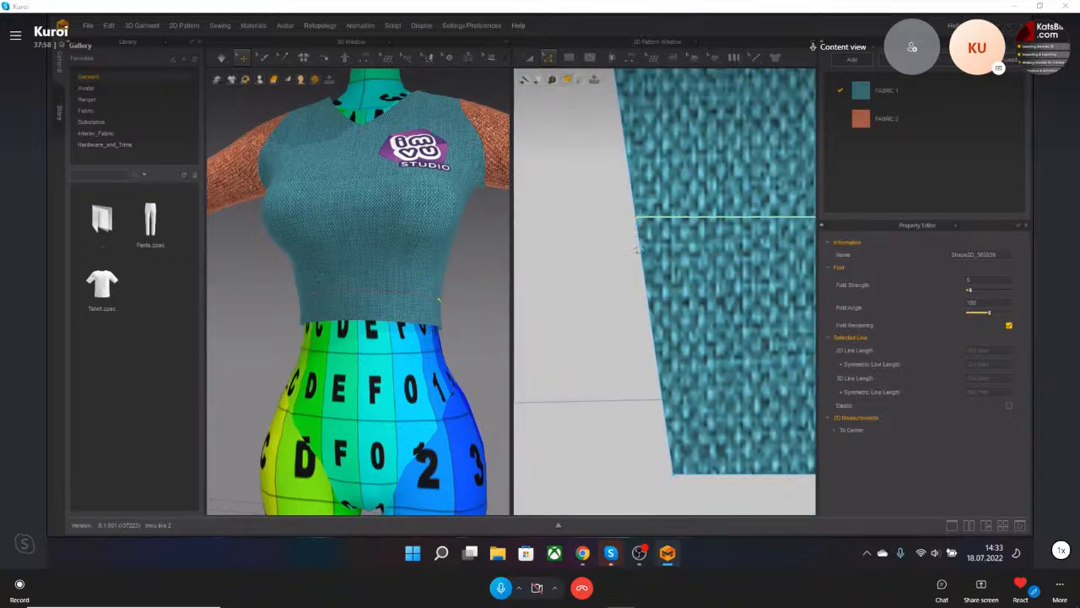
scroll(634, 242, "up", 3)
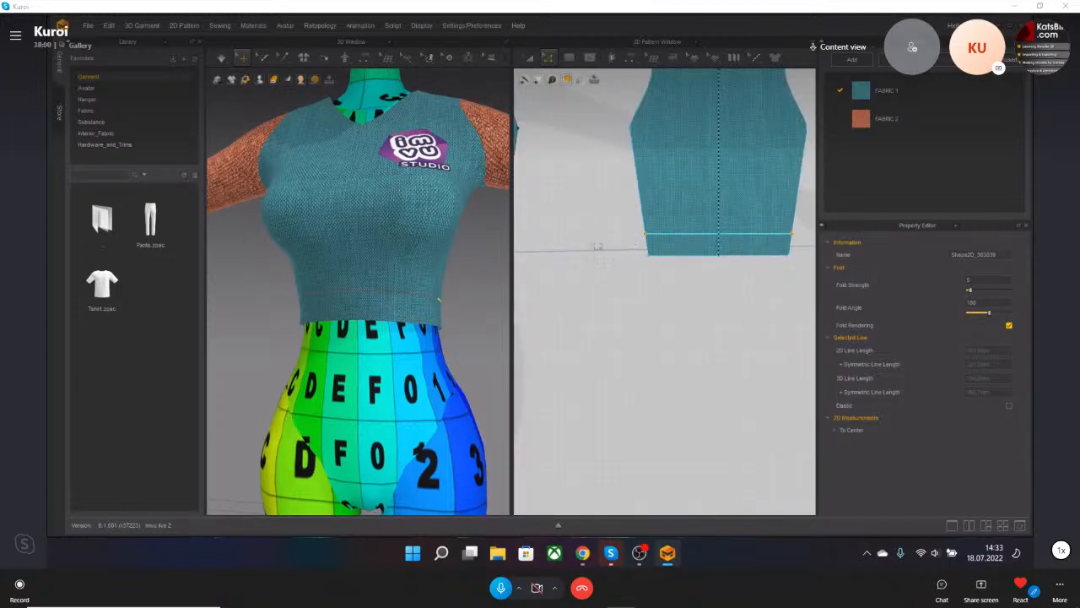
right_click(660, 235)
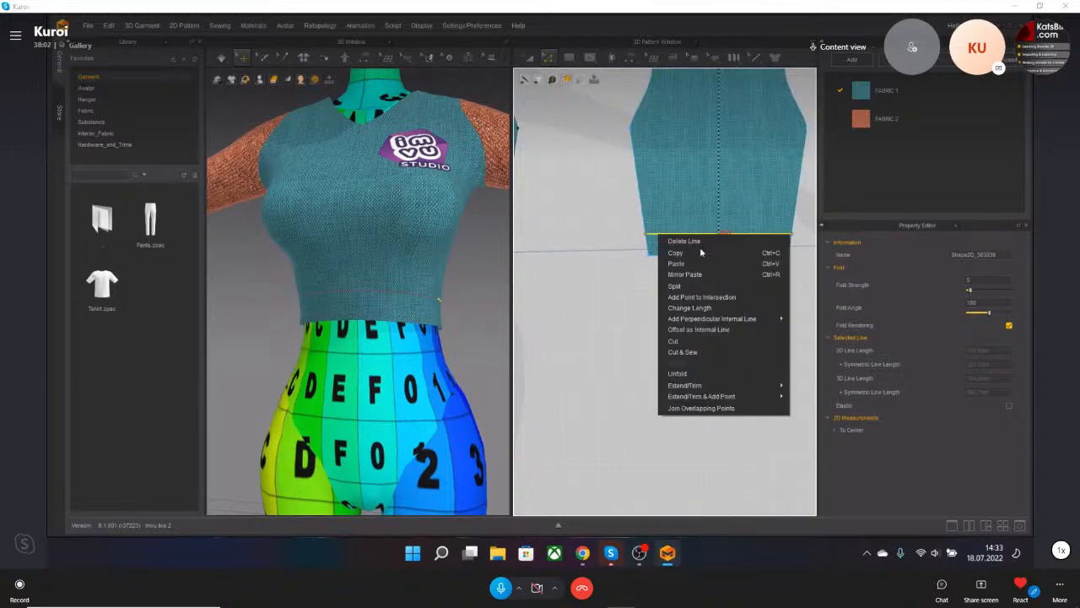
left_click(699, 353)
Apply Cut & Sew to the front bodice's internal line near the hem.
scroll(615, 306, "up", 3)
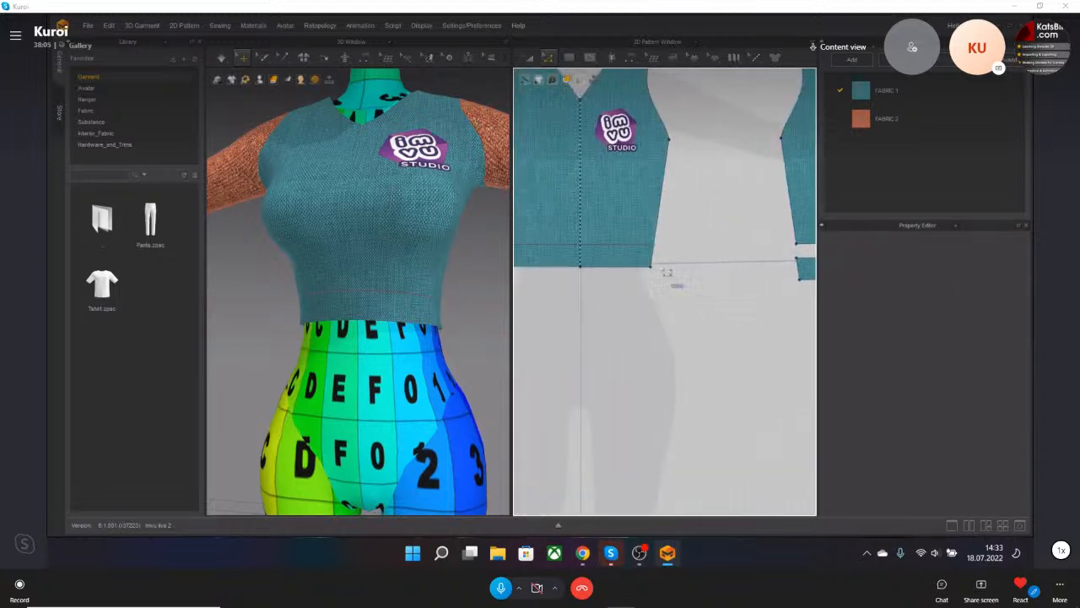
right_click(595, 245)
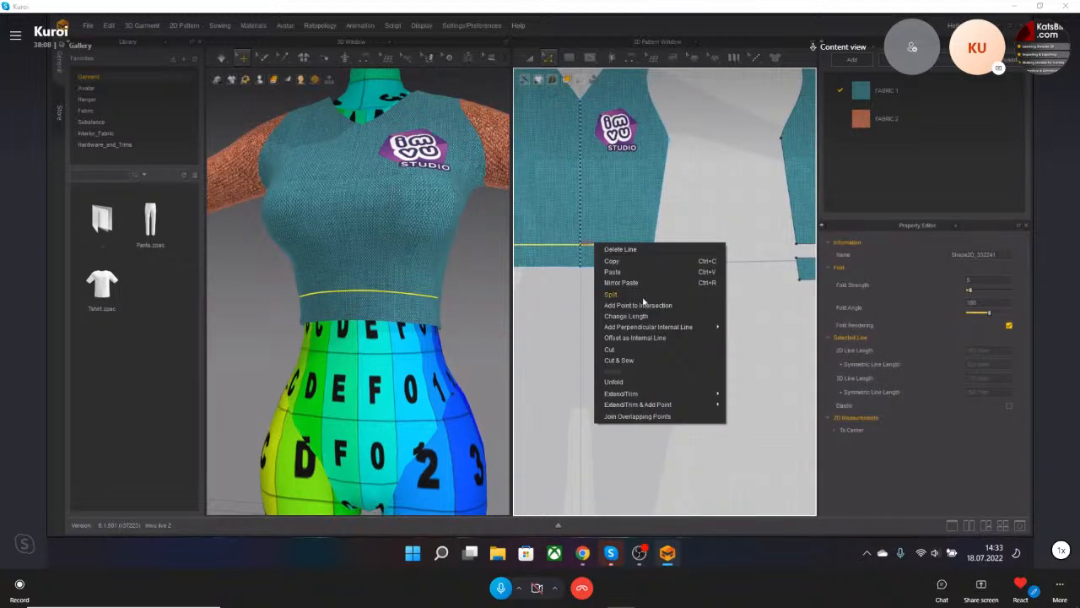
left_click(647, 362)
Examine the new hem seam from the avatar's side, close up and from a distance.
right_click_drag(456, 330, 357, 318)
scroll(357, 318, "up", 5)
scroll(333, 319, "up", 6)
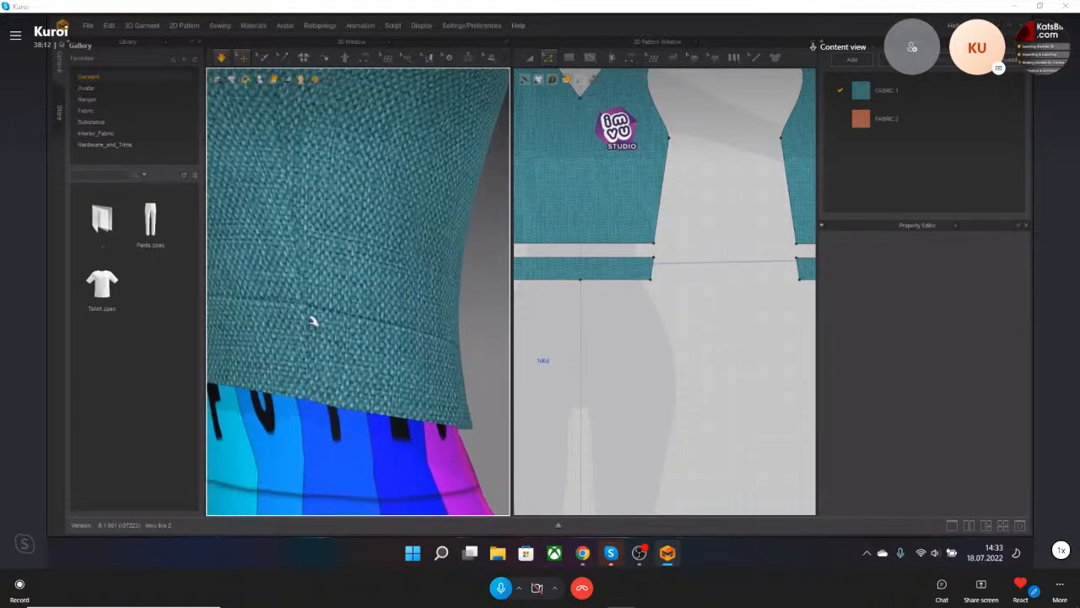
scroll(414, 262, "down", 5)
right_click_drag(434, 270, 430, 294)
scroll(429, 294, "down", 2)
scroll(581, 315, "down", 3)
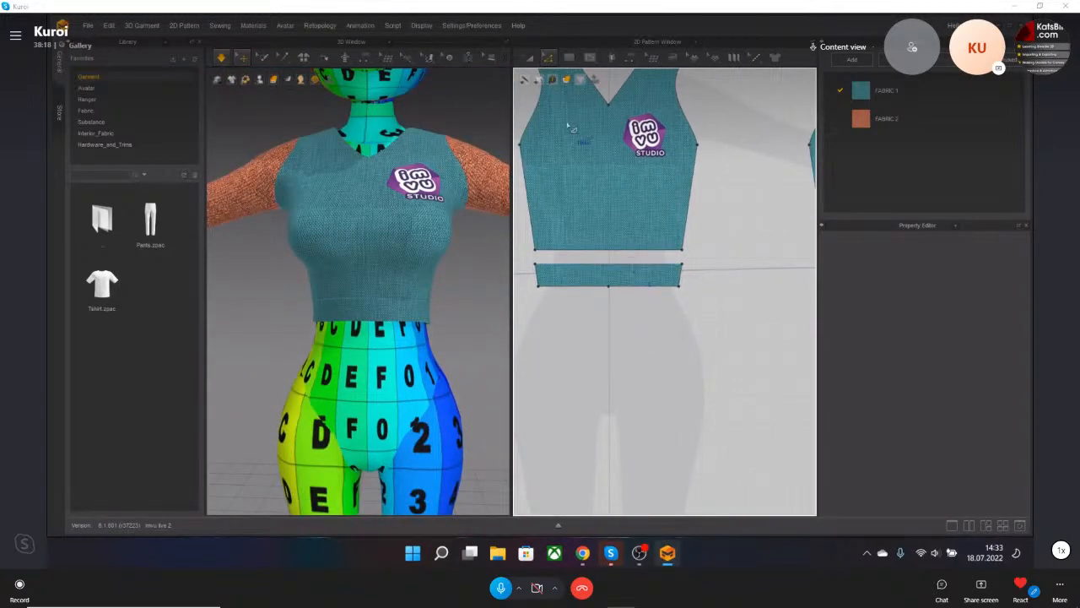
Examine the front hem seam on the avatar up close and compare it with the cut front and back pattern pieces.
scroll(461, 295, "up", 6)
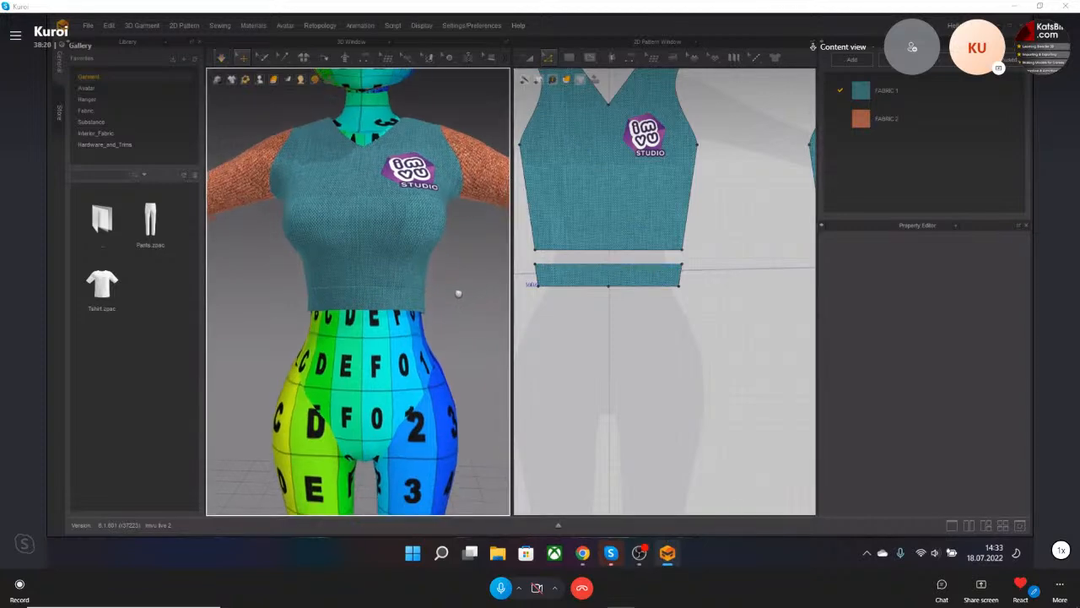
scroll(446, 289, "up", 2)
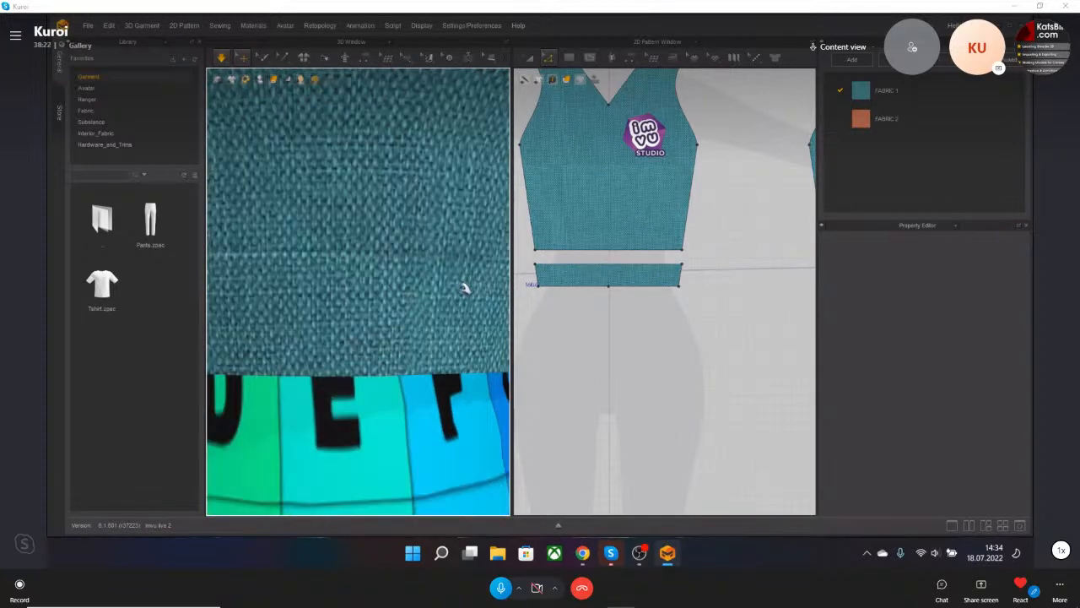
scroll(474, 285, "down", 6)
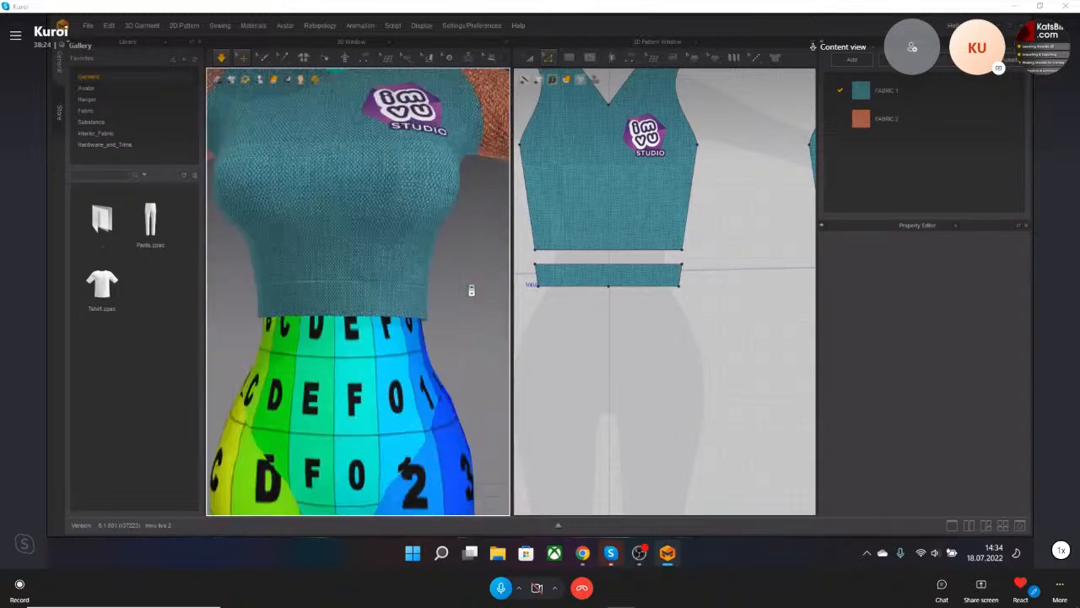
scroll(466, 287, "down", 2)
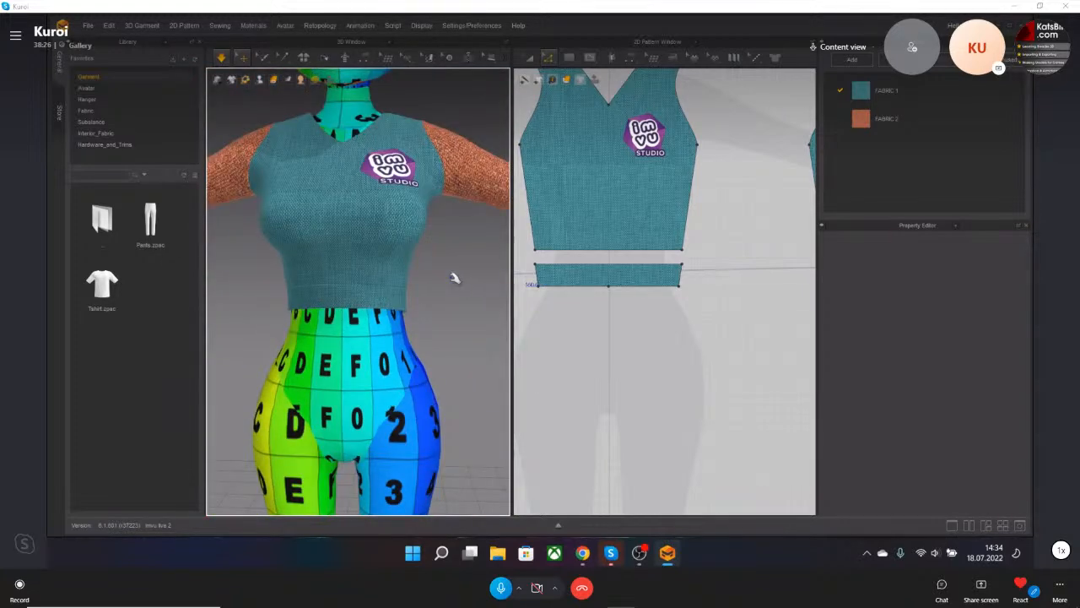
scroll(583, 313, "down", 3)
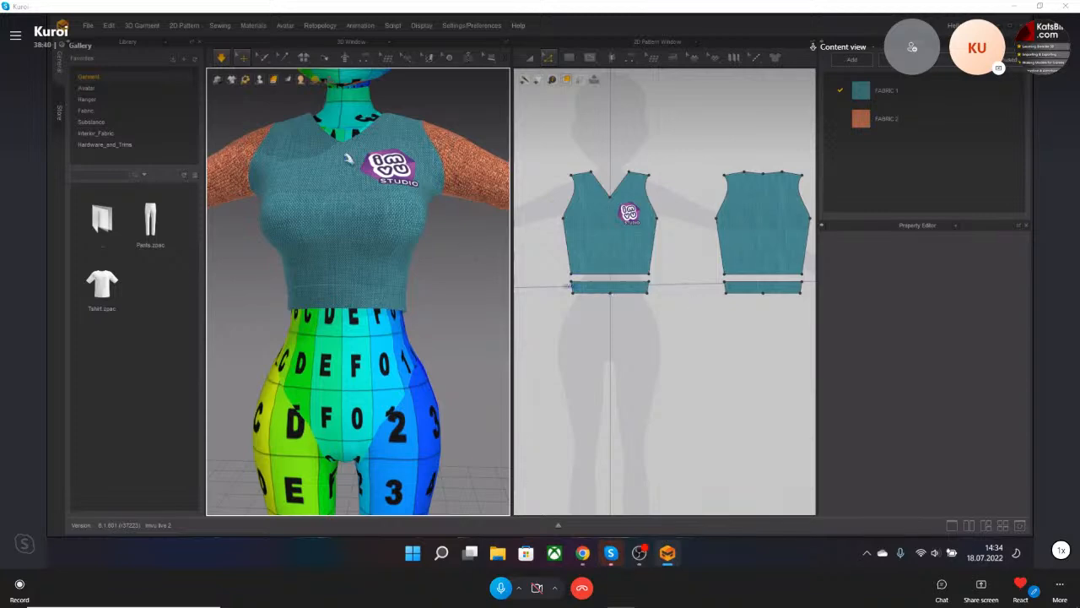
scroll(314, 319, "up", 5)
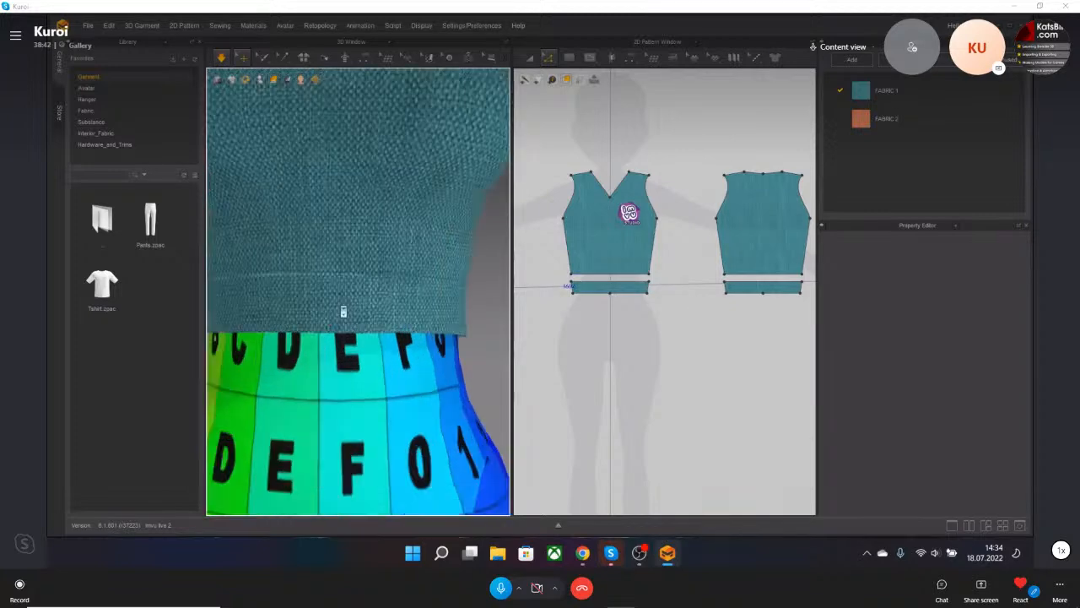
scroll(626, 309, "down", 2)
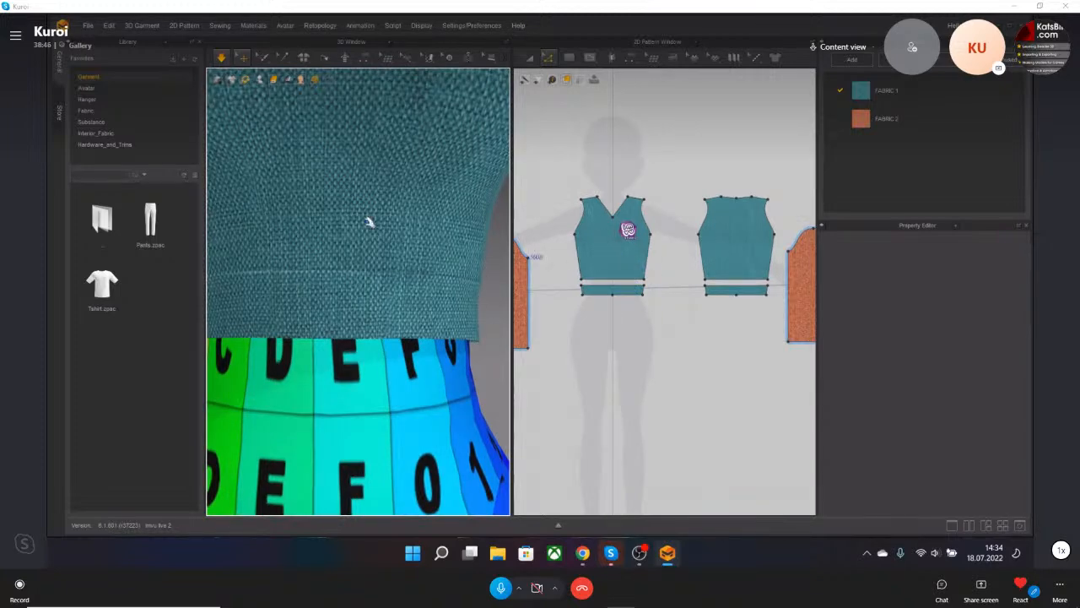
scroll(362, 198, "up", 1)
scroll(355, 181, "down", 5)
Try to draw a large dart across the front bodice with the Dart tool.
right_click_drag(388, 305, 399, 274)
left_click(589, 59)
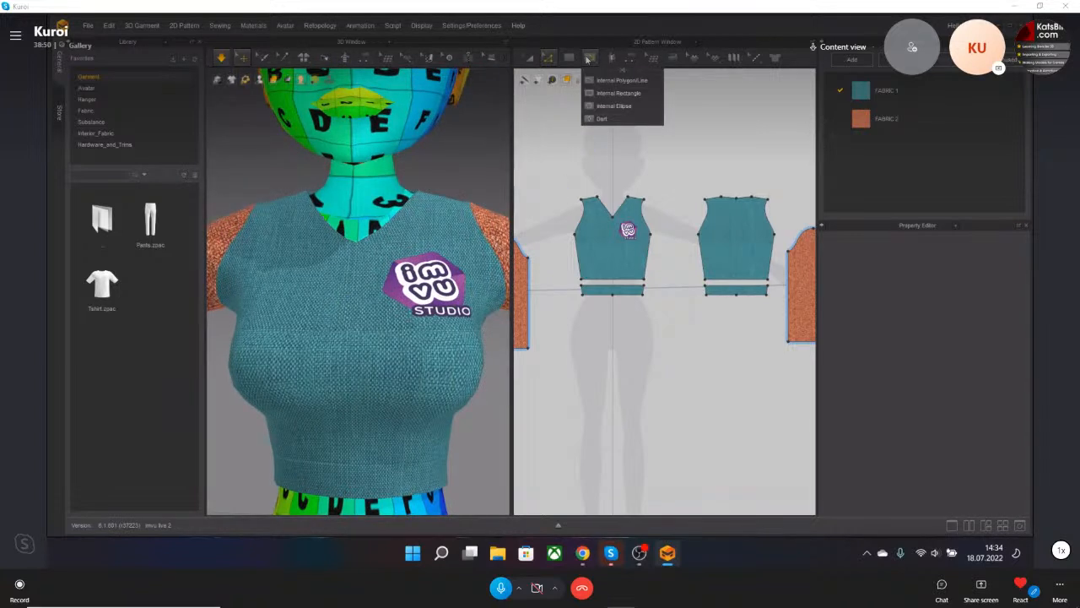
left_click(621, 111)
scroll(596, 229, "up", 5)
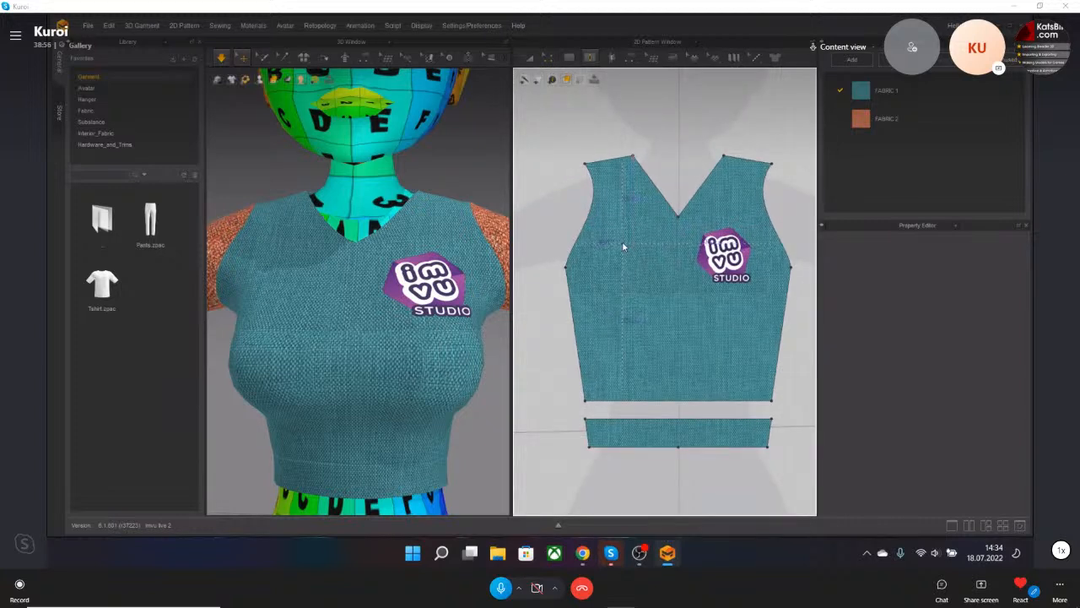
left_click(622, 245)
left_click(514, 351)
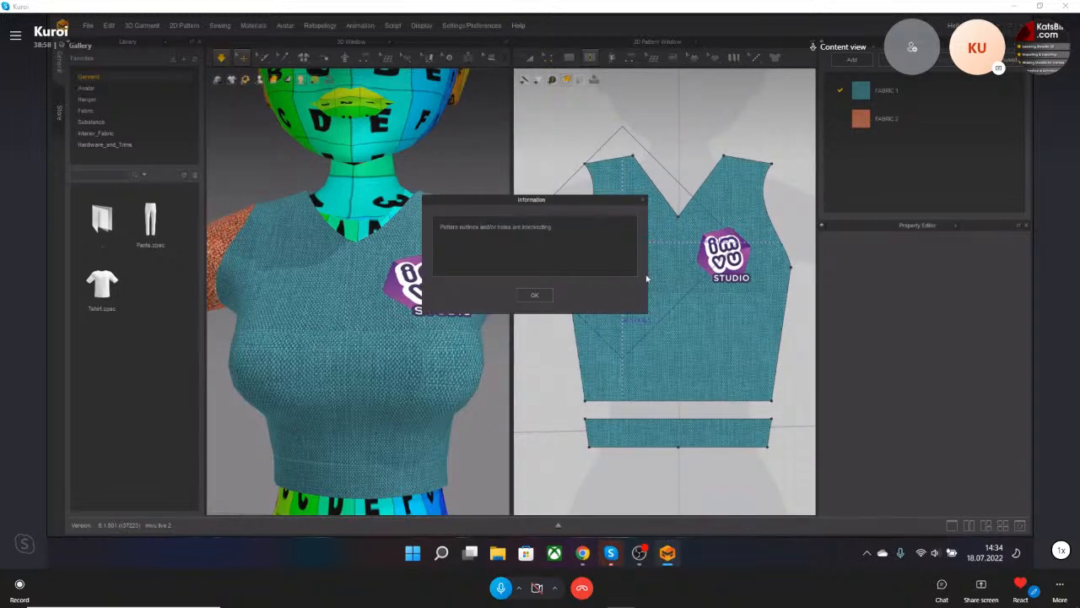
left_click(535, 295)
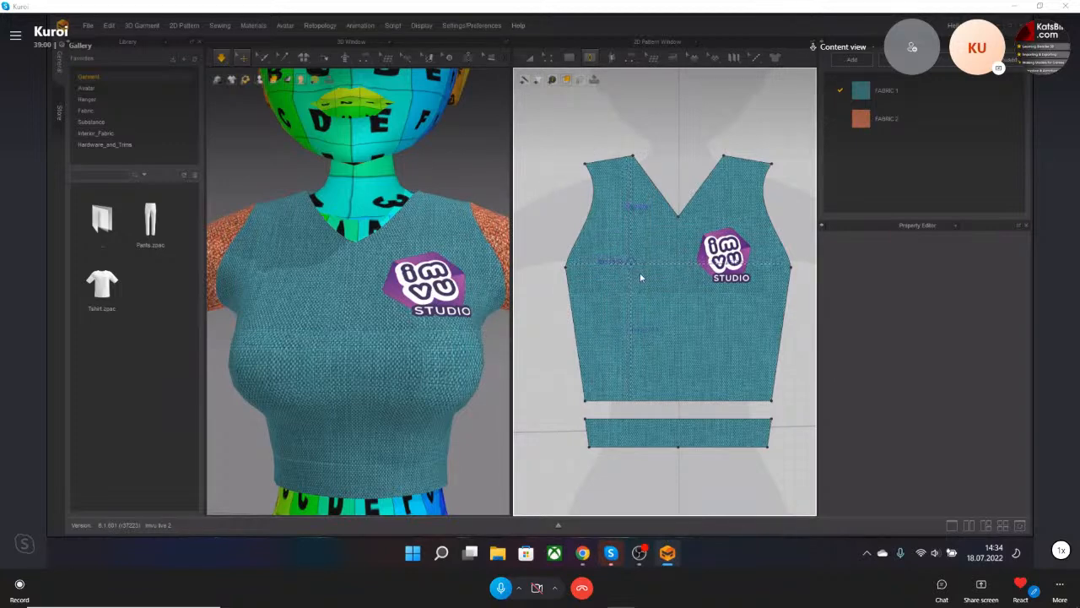
Draw a small diamond-shaped dart on the front bodice opposite the chest logo and check the opening on the avatar.
left_click_drag(649, 283, 650, 284)
scroll(311, 282, "up", 10)
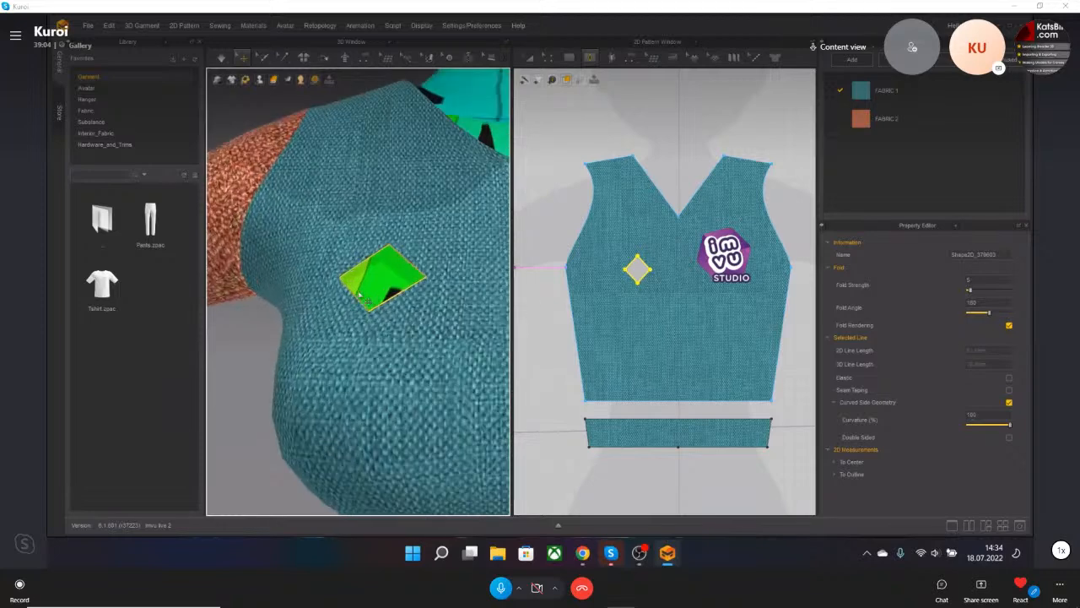
scroll(402, 274, "down", 10)
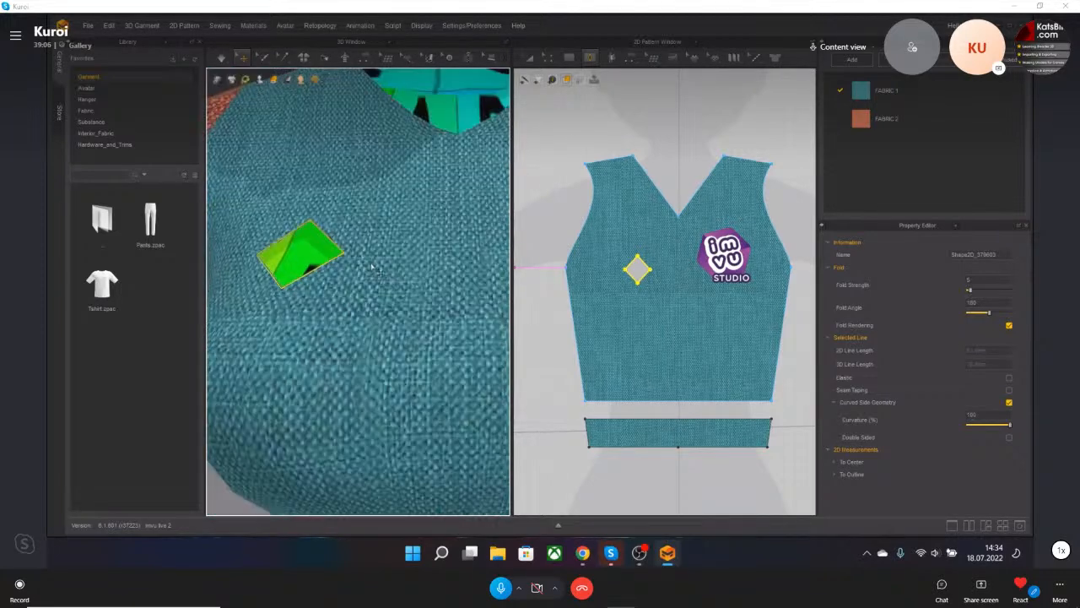
scroll(354, 278, "down", 2)
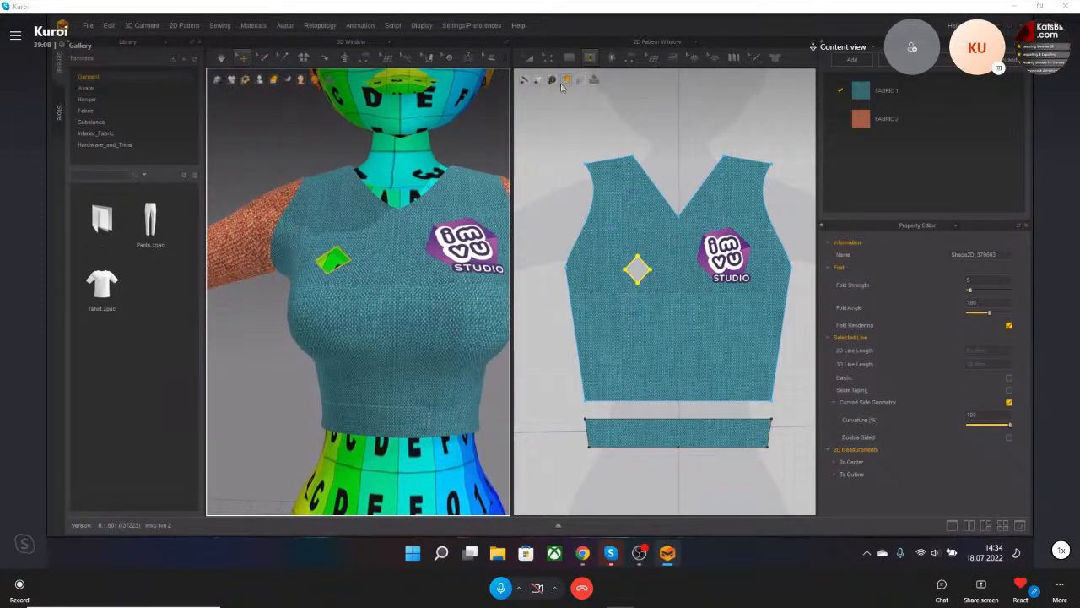
Round the dart's upper, lower and outer corners with Smooth Curve and check the opening on the avatar.
mouse_move(549, 64)
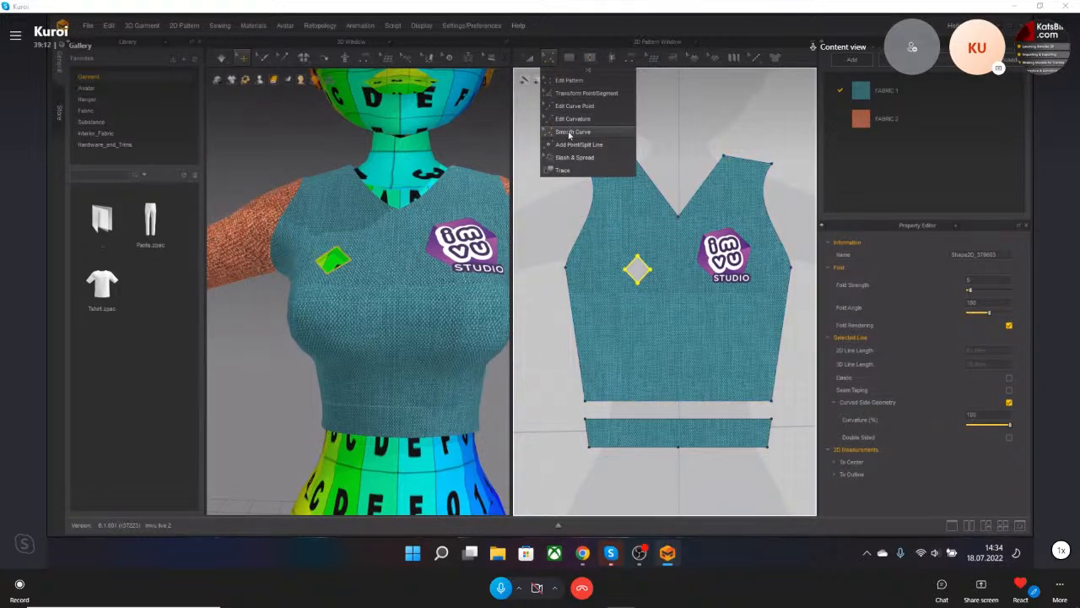
left_click(588, 133)
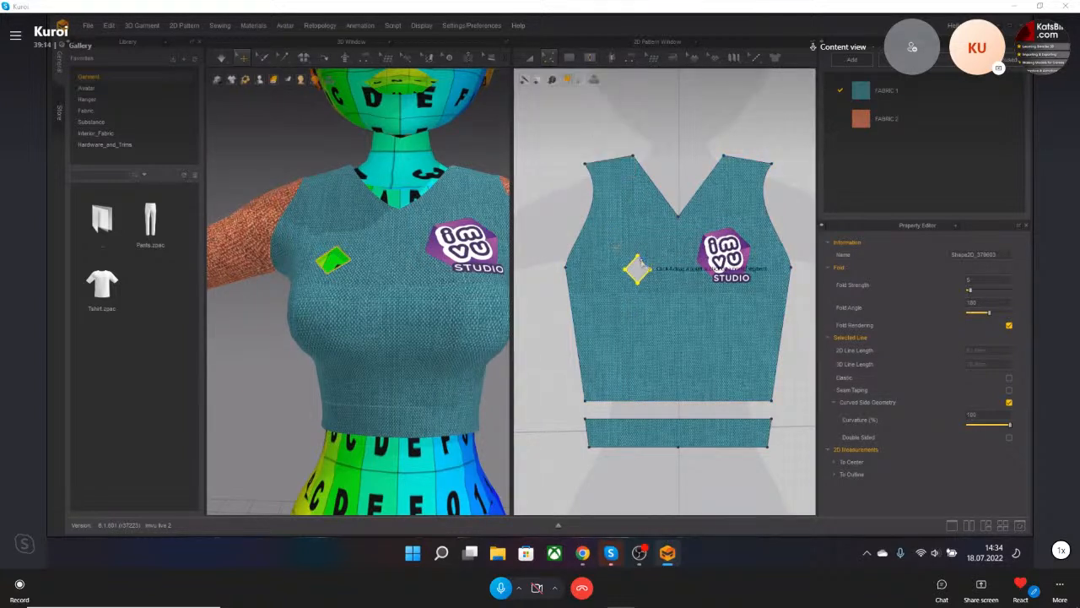
scroll(640, 255, "up", 5)
left_click_drag(639, 239, 617, 283)
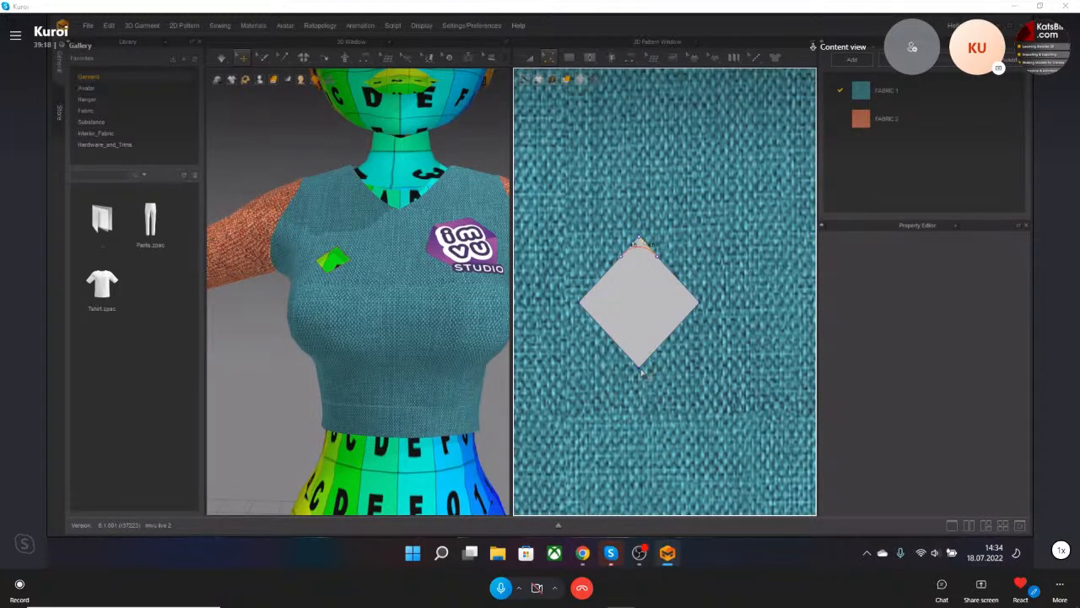
left_click_drag(640, 368, 640, 347)
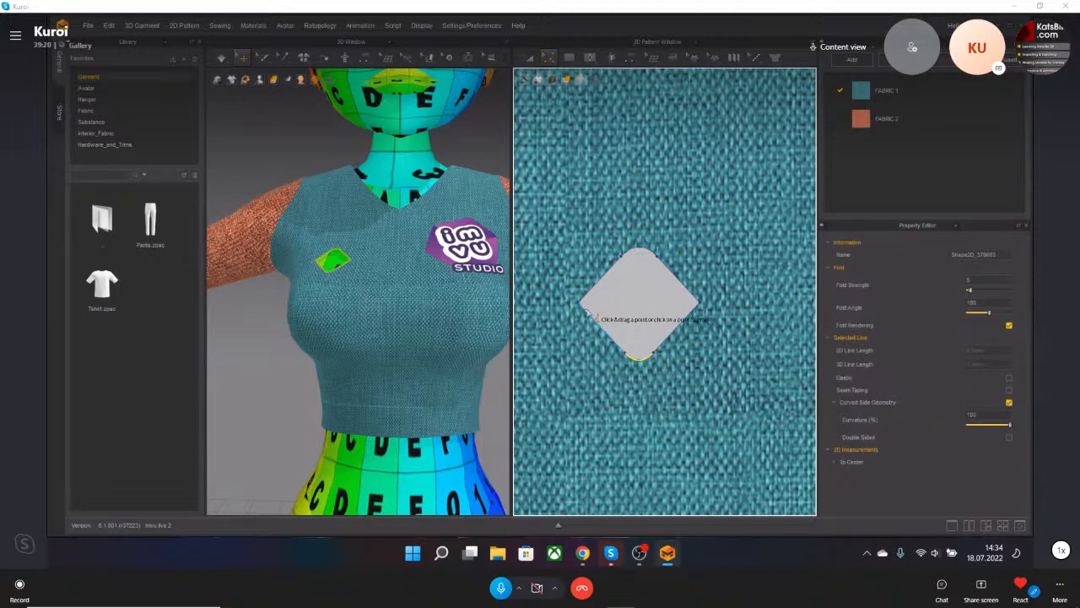
left_click_drag(580, 305, 598, 305)
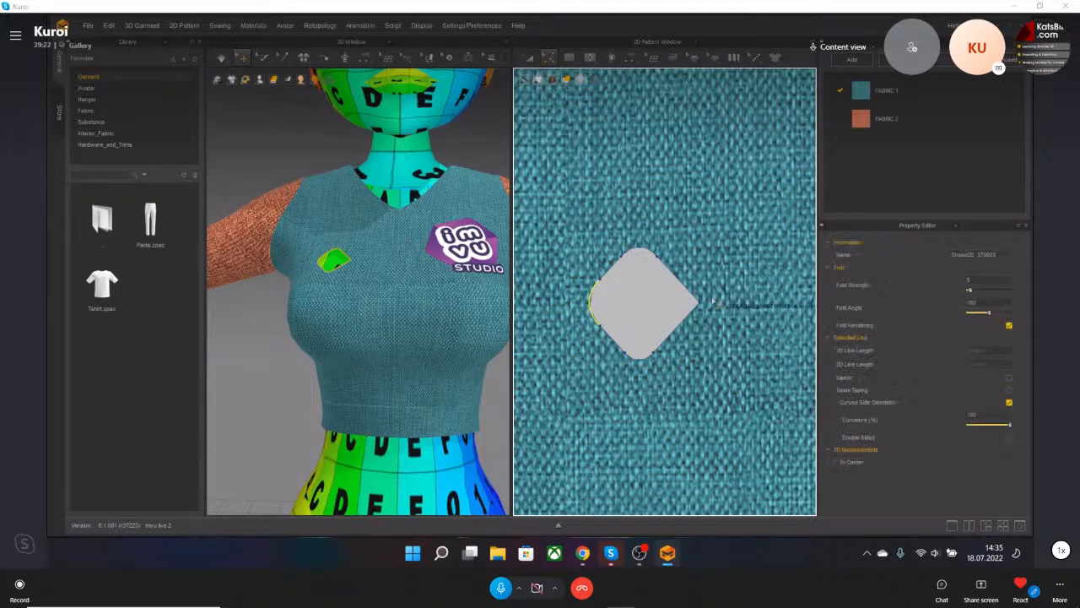
scroll(341, 246, "up", 3)
right_click_drag(340, 249, 380, 308)
scroll(348, 282, "up", 3)
scroll(380, 295, "down", 2)
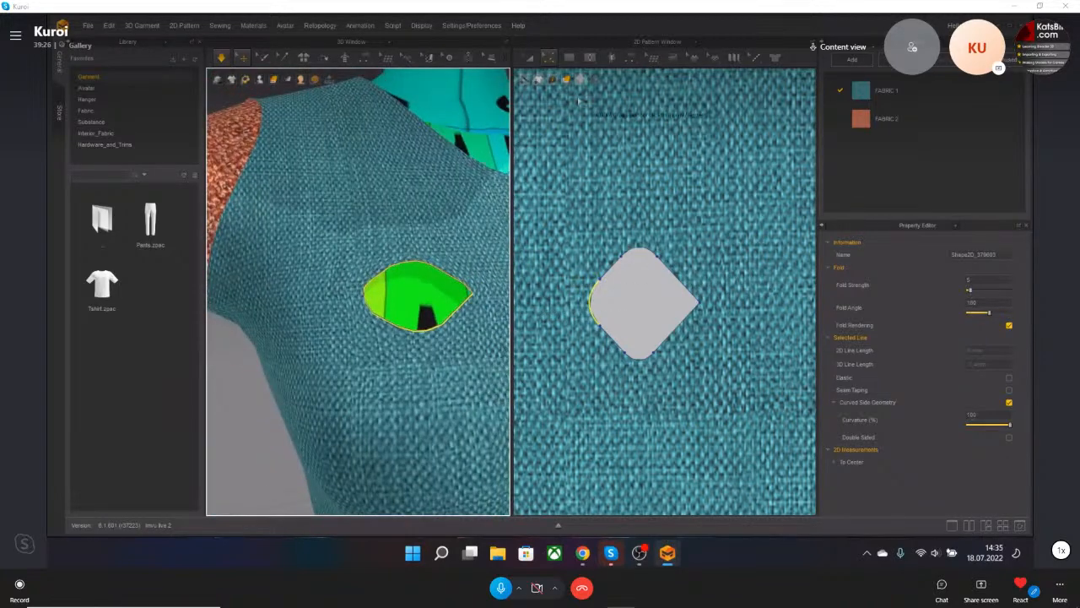
Pull the dart's remaining sharp corner toward the bodice centre with Edit Pattern, making a teardrop, and review it on the avatar.
left_click(548, 56)
left_click(582, 81)
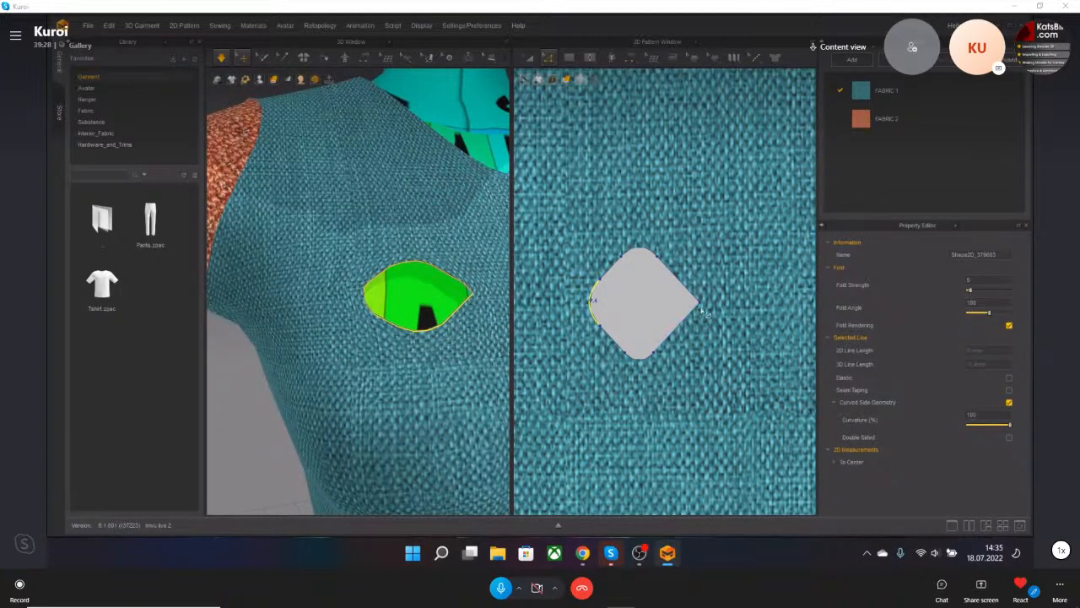
left_click_drag(698, 305, 751, 302)
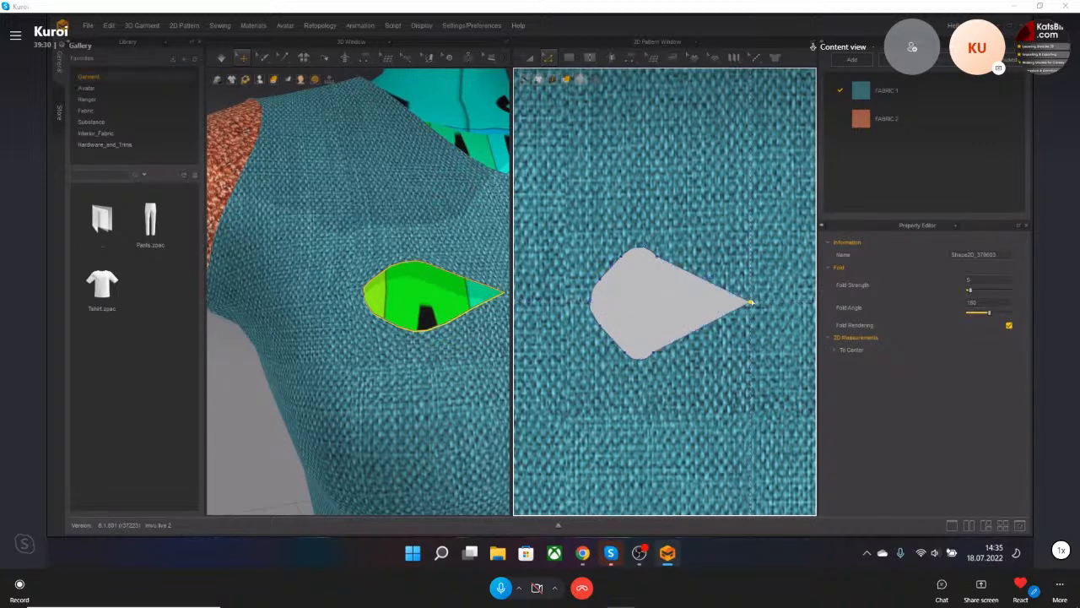
scroll(434, 328, "down", 5)
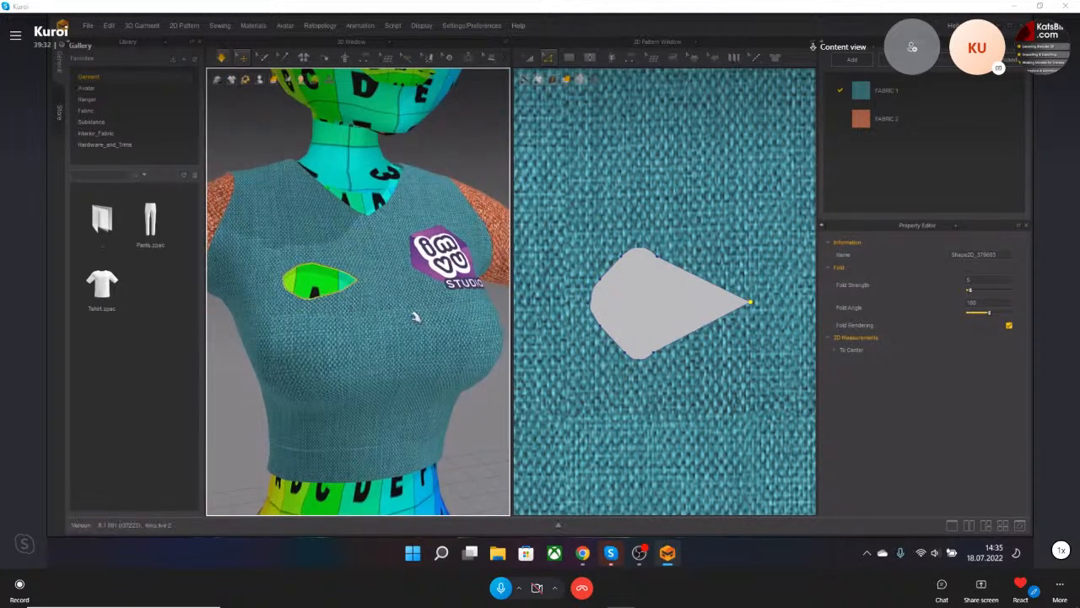
right_click_drag(411, 318, 334, 299)
scroll(307, 289, "down", 2)
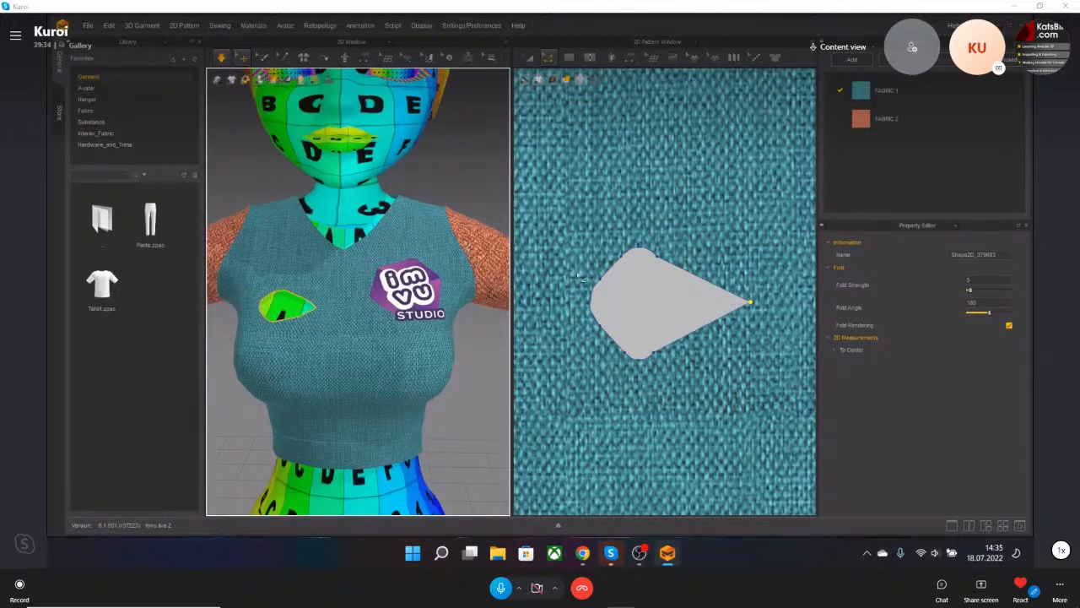
scroll(613, 216, "down", 2)
scroll(614, 216, "down", 5)
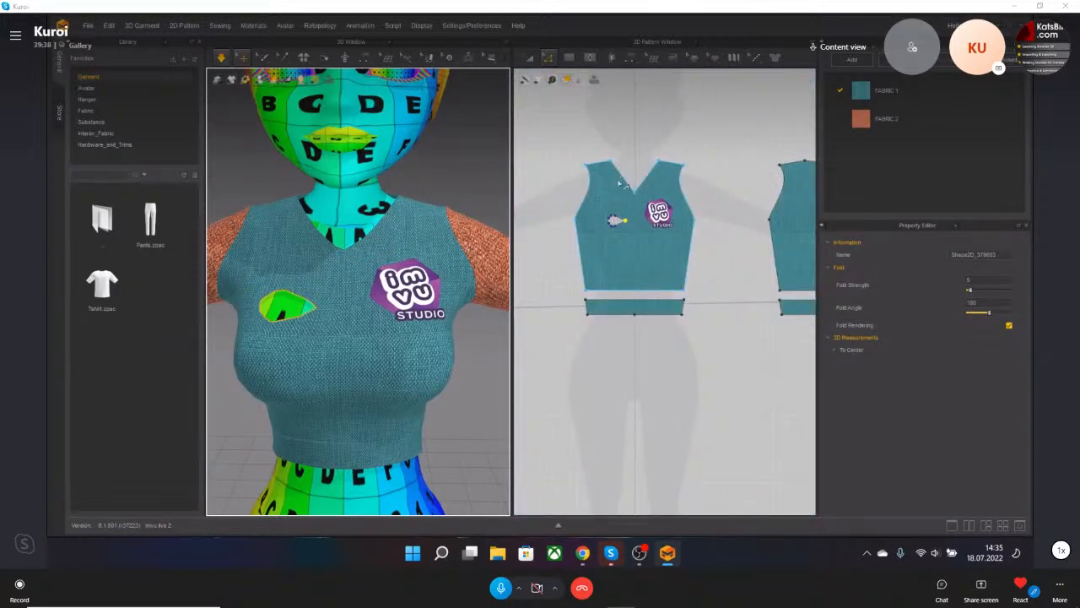
scroll(625, 179, "up", 4)
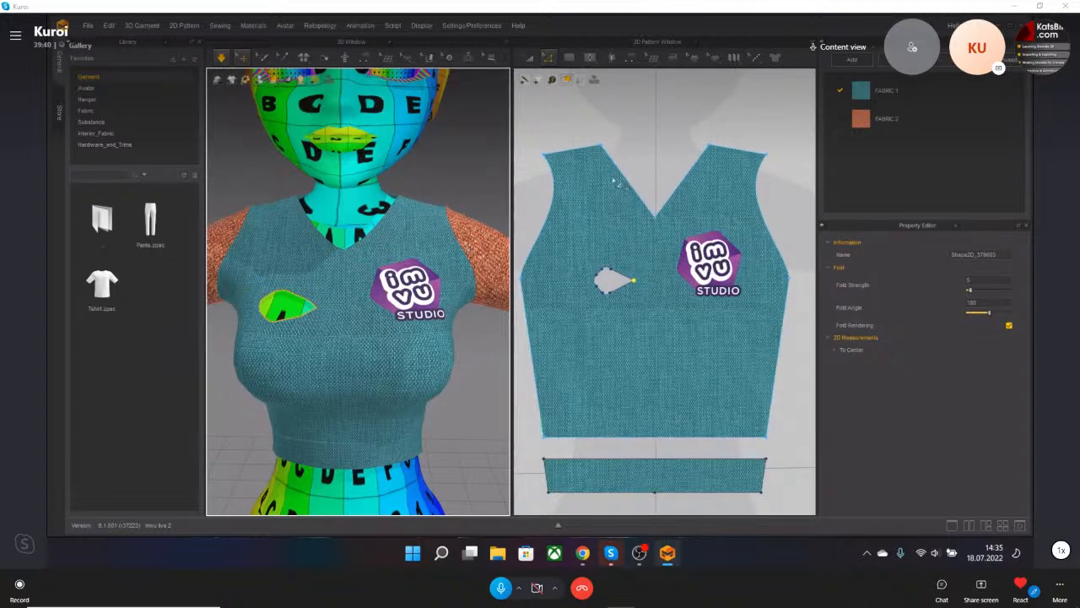
scroll(629, 213, "down", 2)
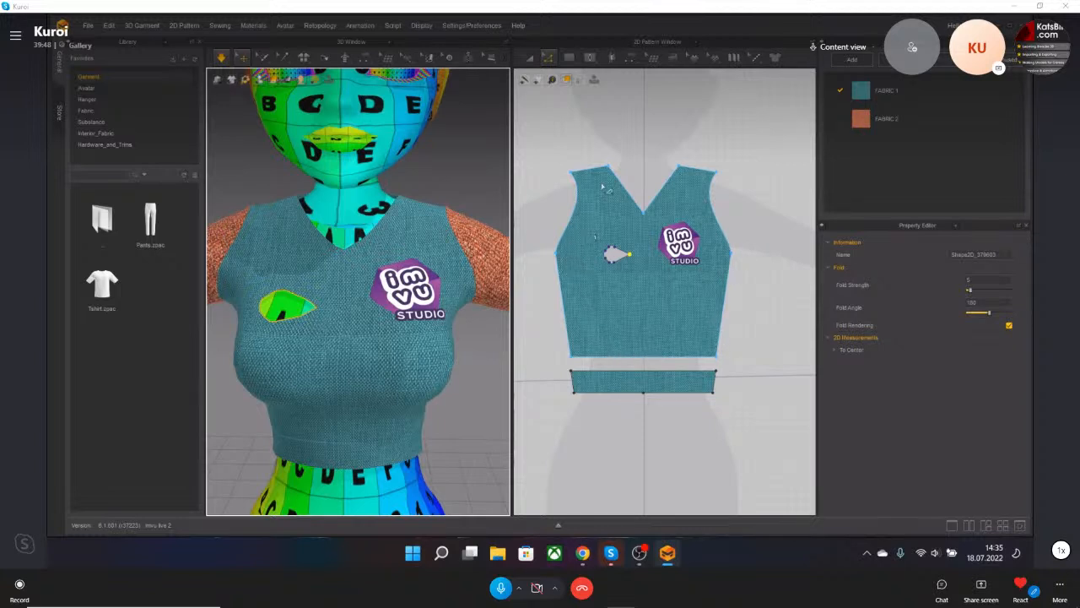
Delete the whole dart from the front bodice and simulate the garment.
left_click_drag(593, 267, 648, 241)
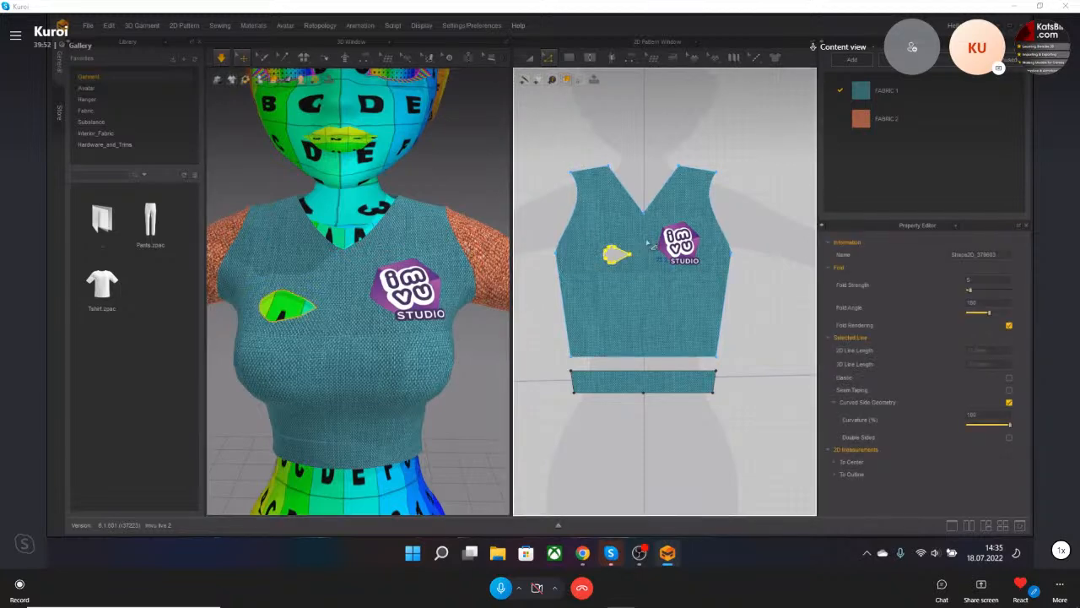
key("Delete")
key("space")
scroll(341, 283, "up", 4)
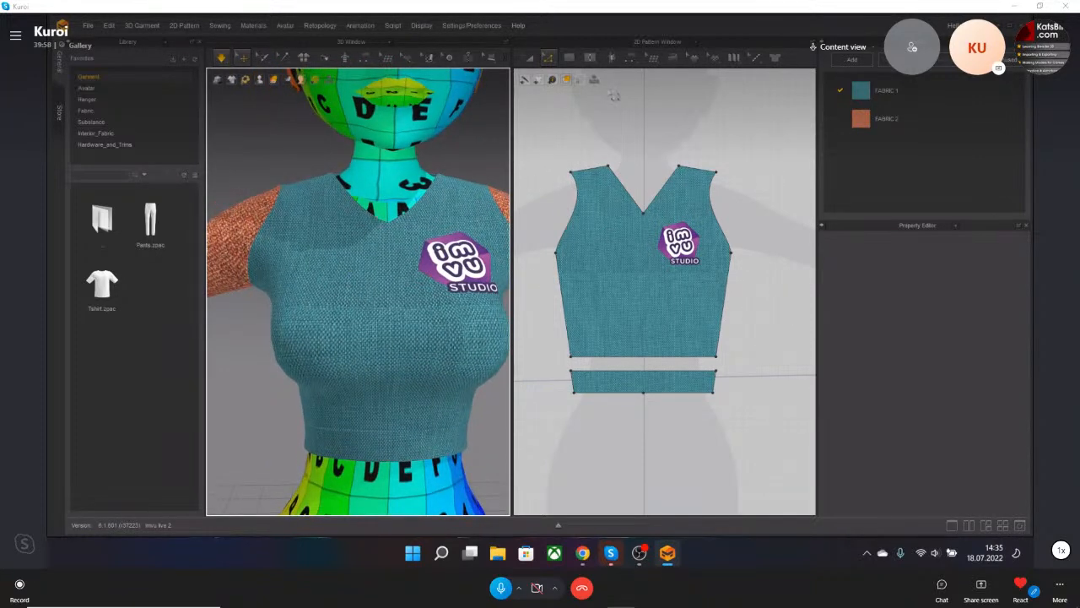
Set up Offset as Internal Line from the front bodice's lower edge with a 10 mm distance and eight offsets.
left_click(589, 57)
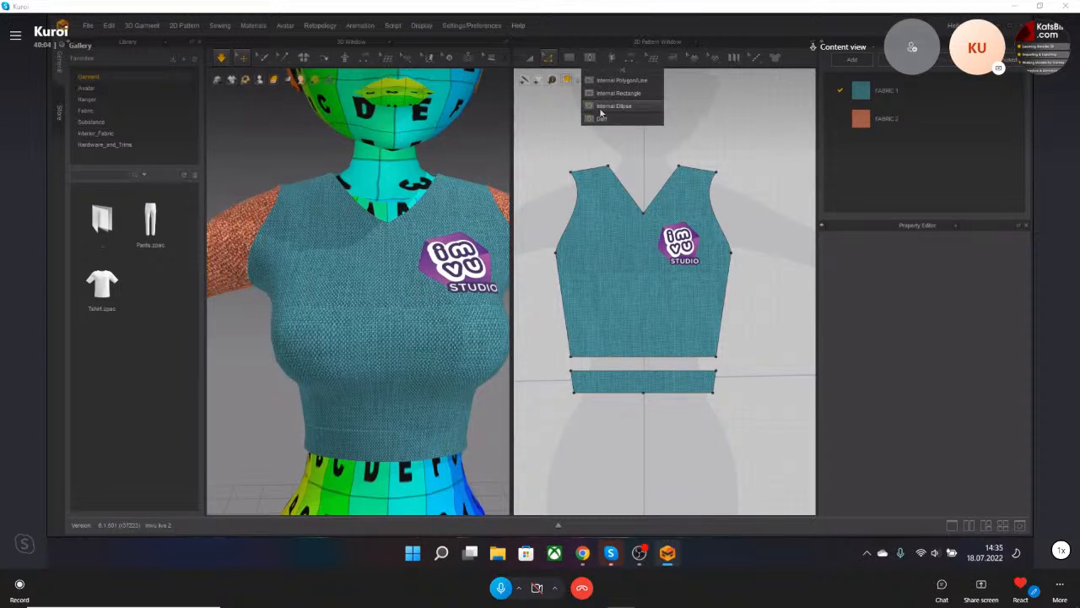
left_click(549, 59)
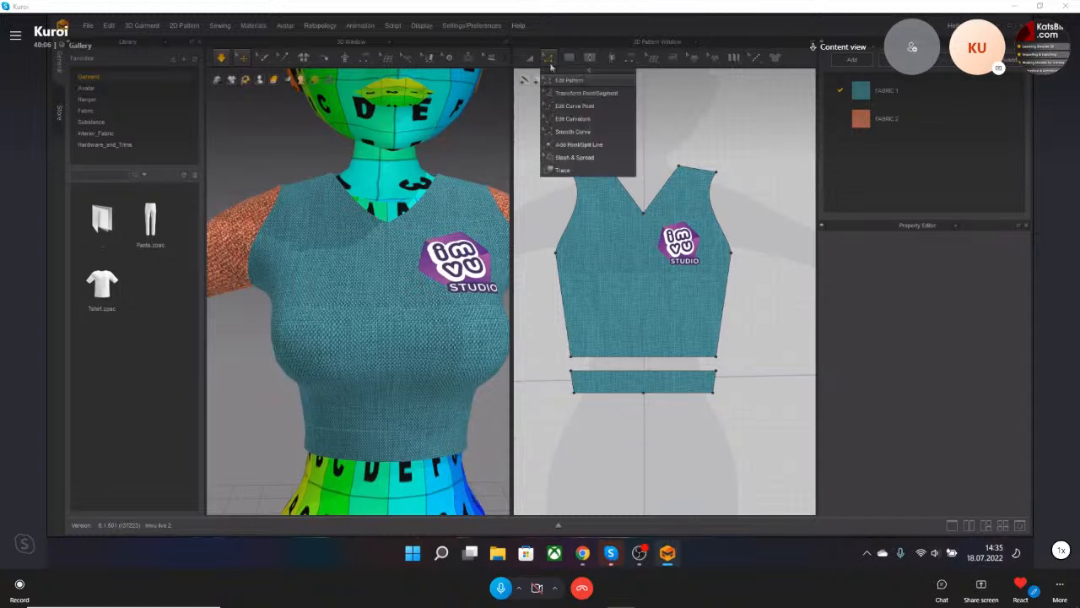
left_click(672, 355)
right_click(671, 356)
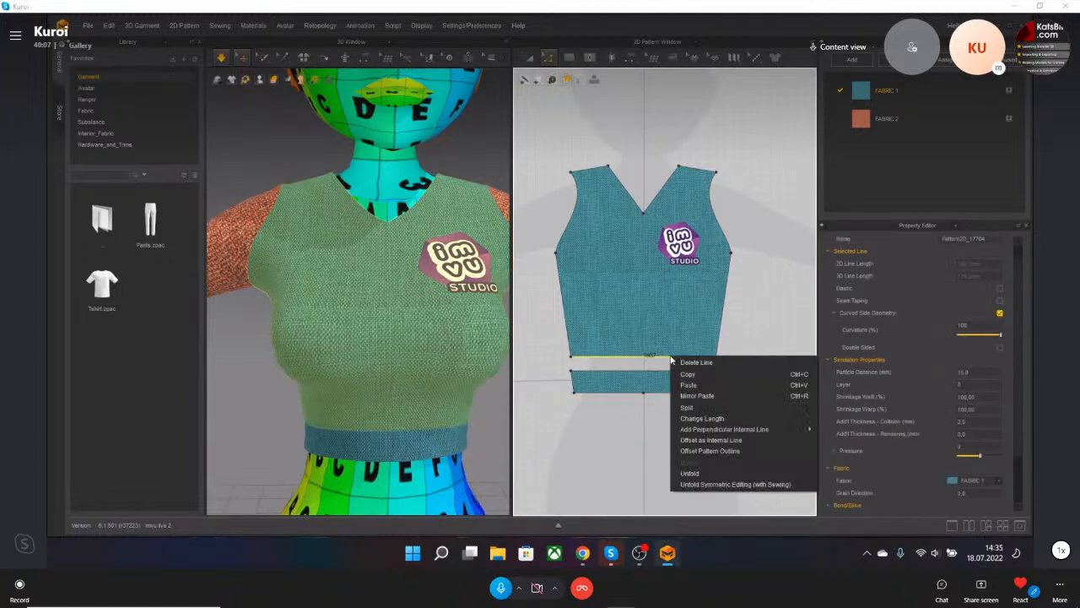
left_click(703, 442)
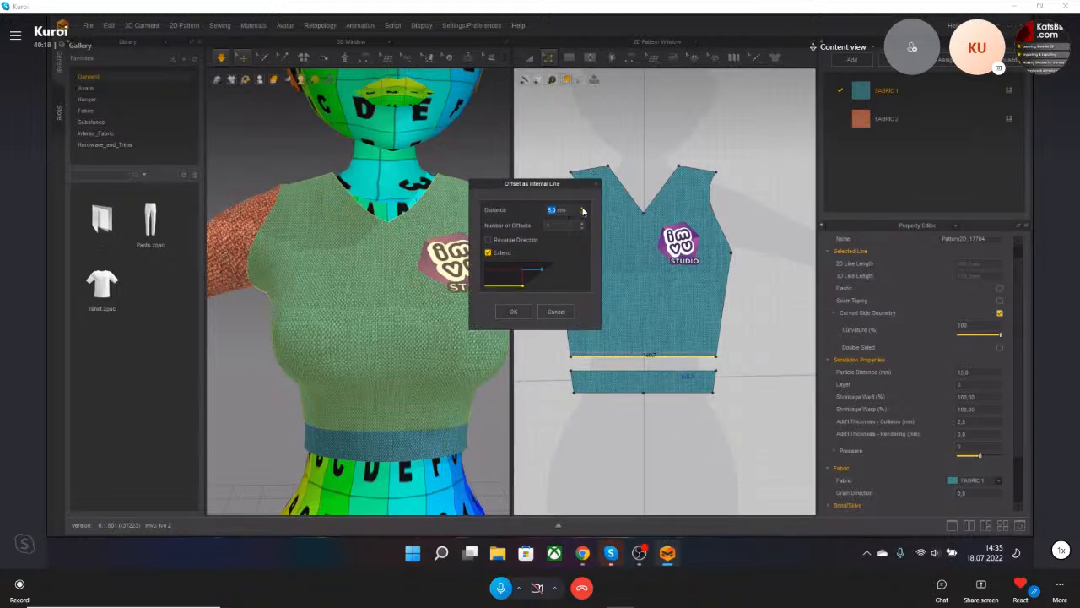
type("1")
key("Tab")
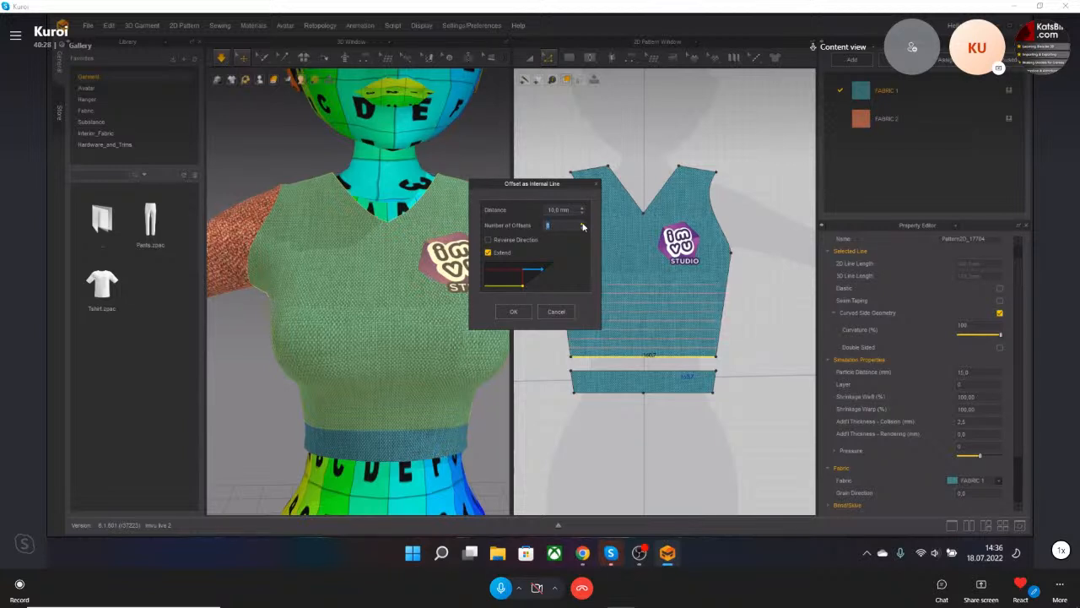
Preview the reverse offset direction, switch it back off, and create the eight internal lines inside the front bodice.
left_click(518, 244)
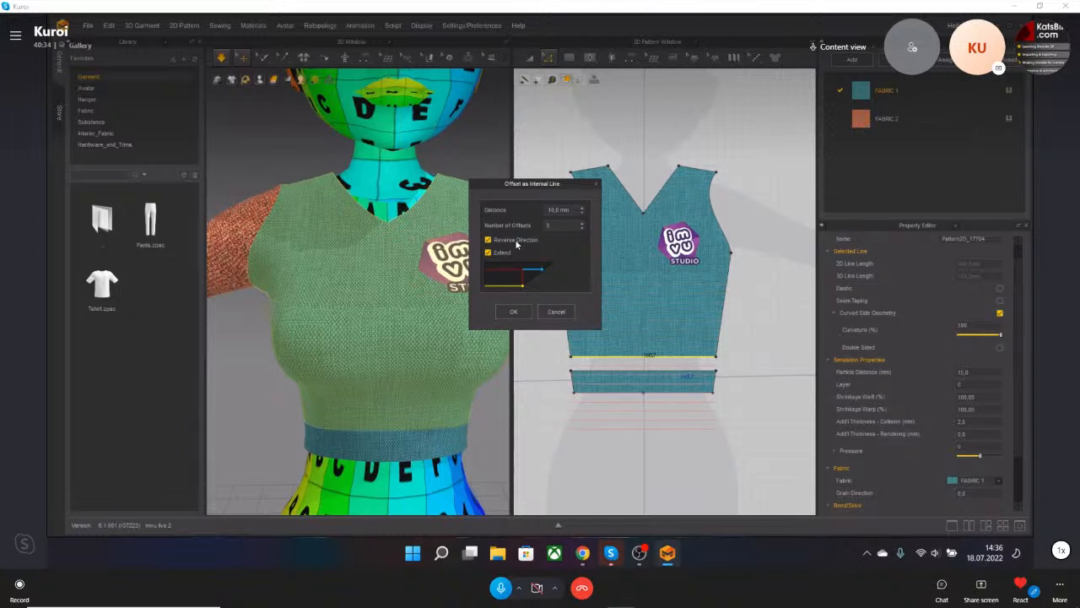
left_click(517, 244)
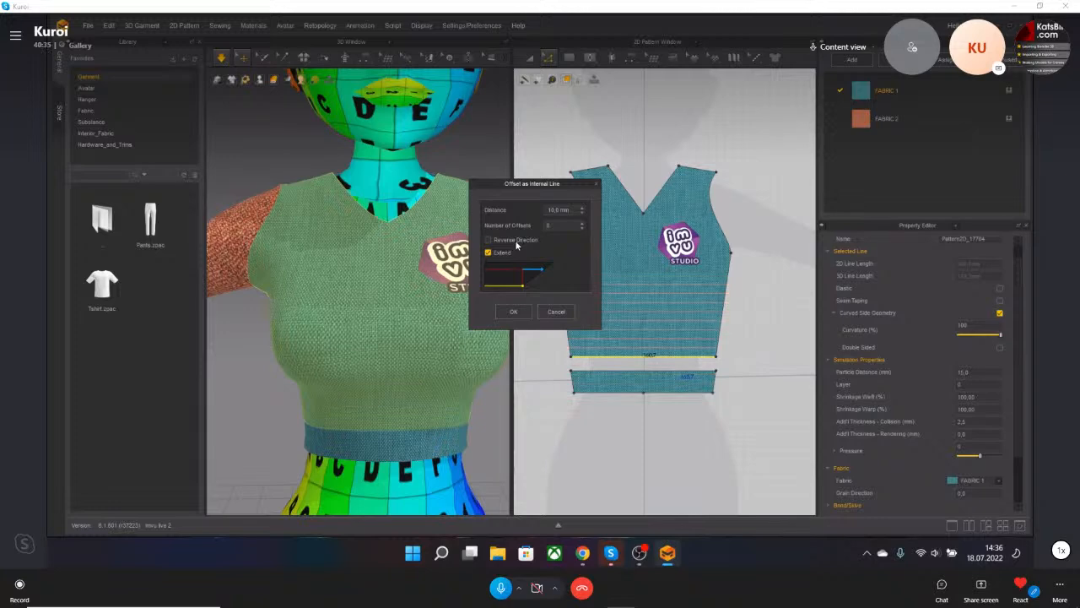
left_click(513, 312)
scroll(450, 382, "up", 2)
right_click_drag(449, 381, 474, 364)
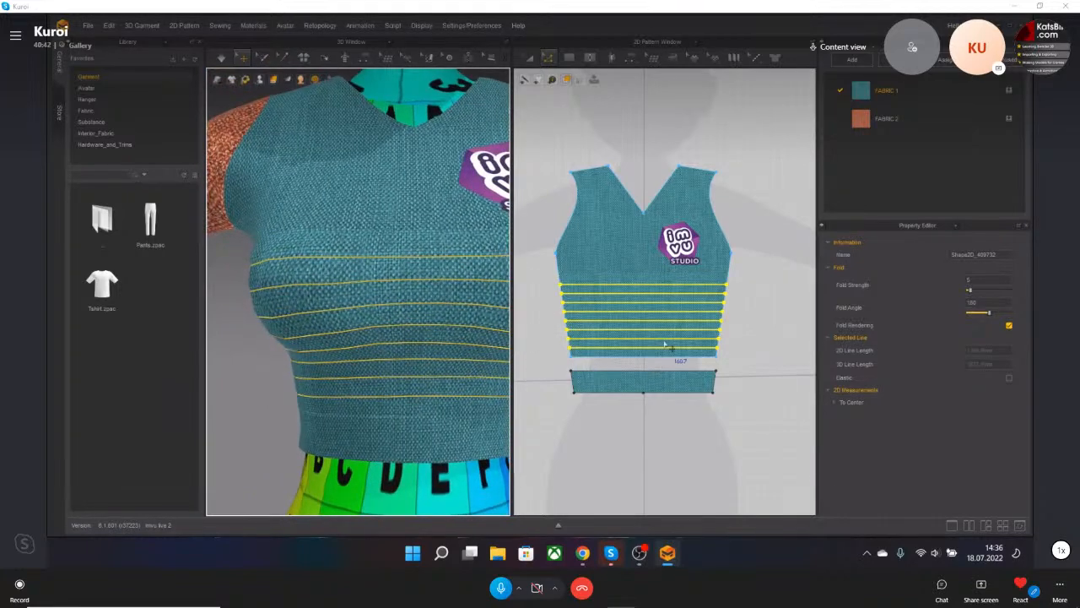
Apply Cut & Sew to all eight internal lines of the front bodice.
left_click(784, 351)
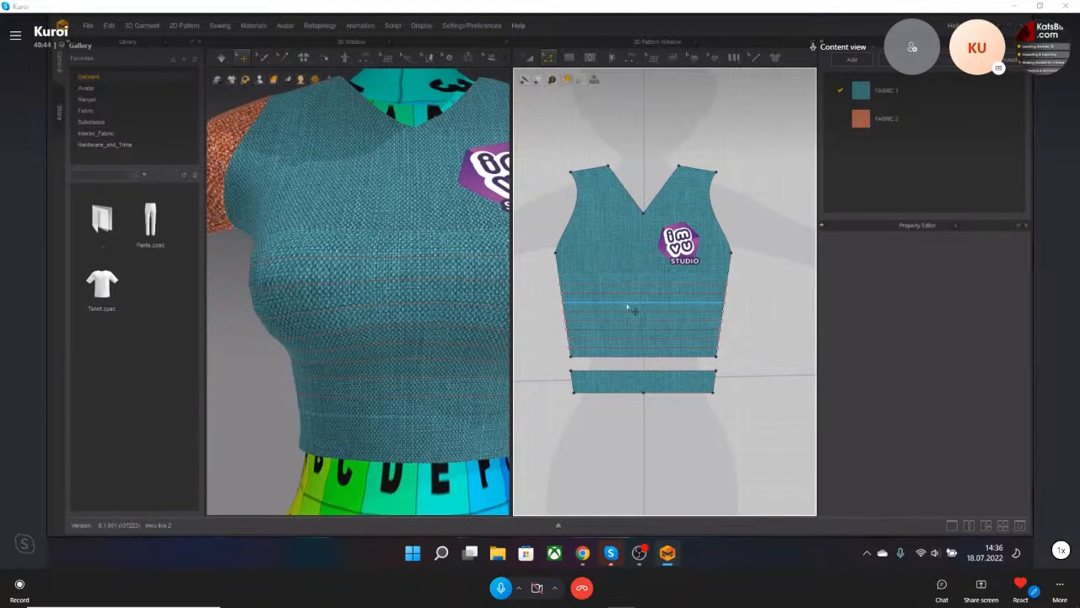
left_click(638, 309)
right_click(639, 304)
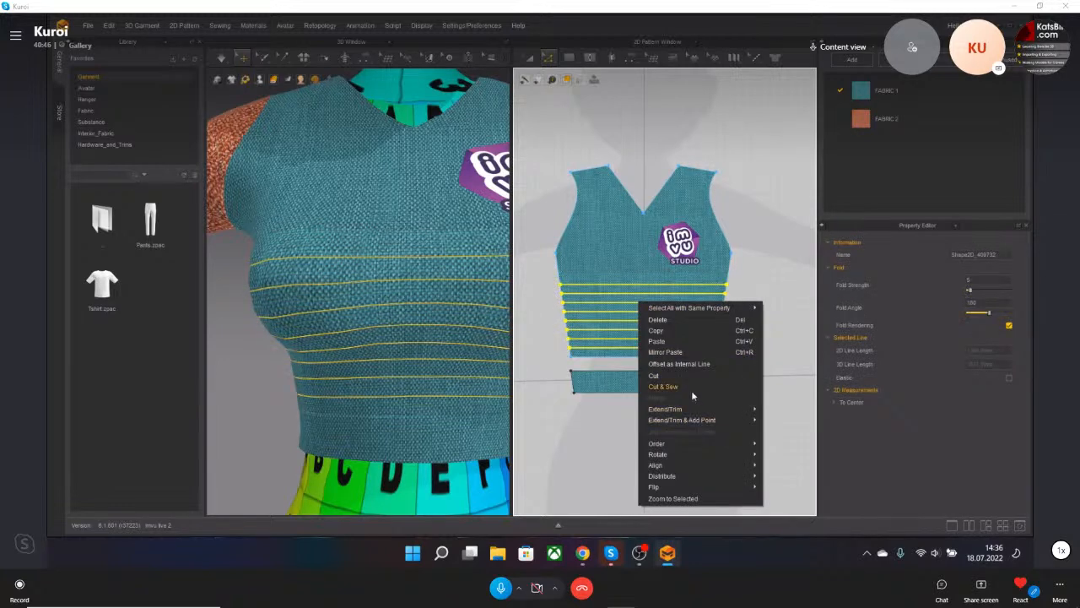
left_click(688, 389)
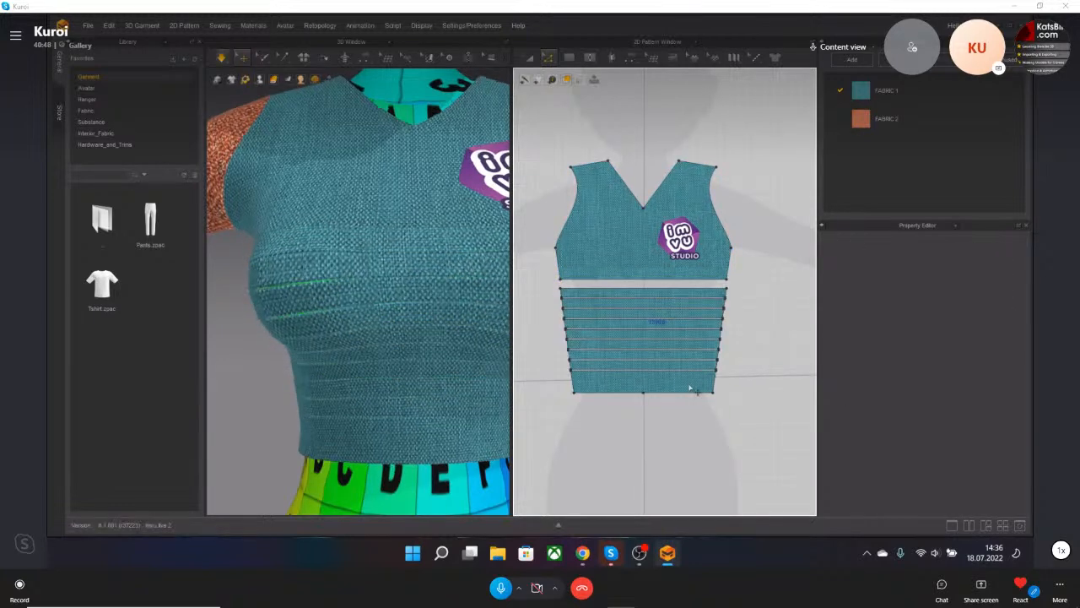
Simulate the shirt and pull on one of the narrow front strips on the avatar to test the sewn seams.
right_click_drag(307, 356, 371, 354)
scroll(400, 374, "down", 5)
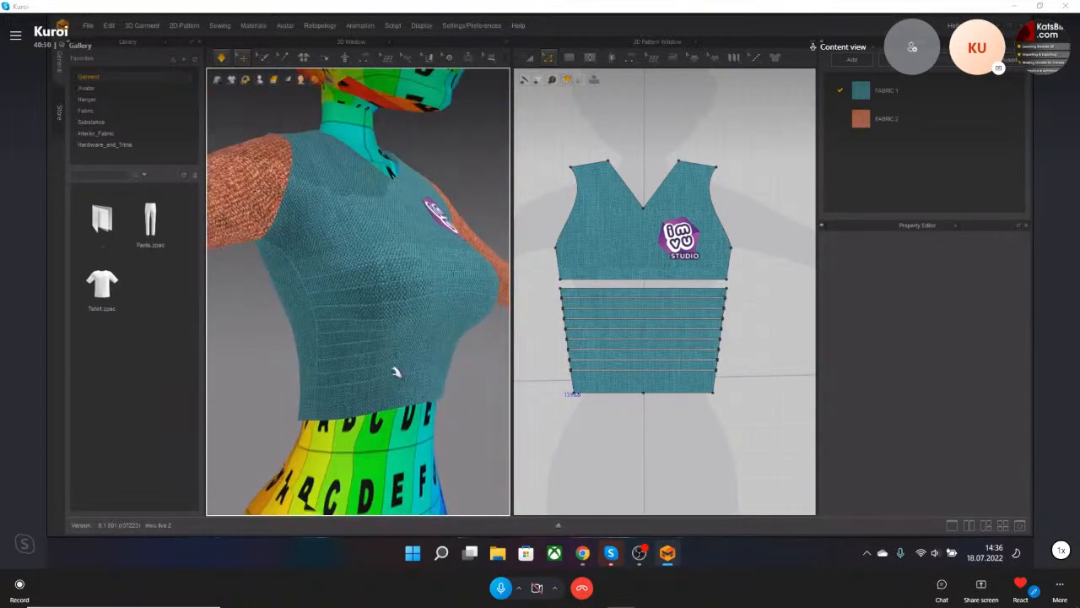
key("space")
left_click_drag(415, 315, 454, 337)
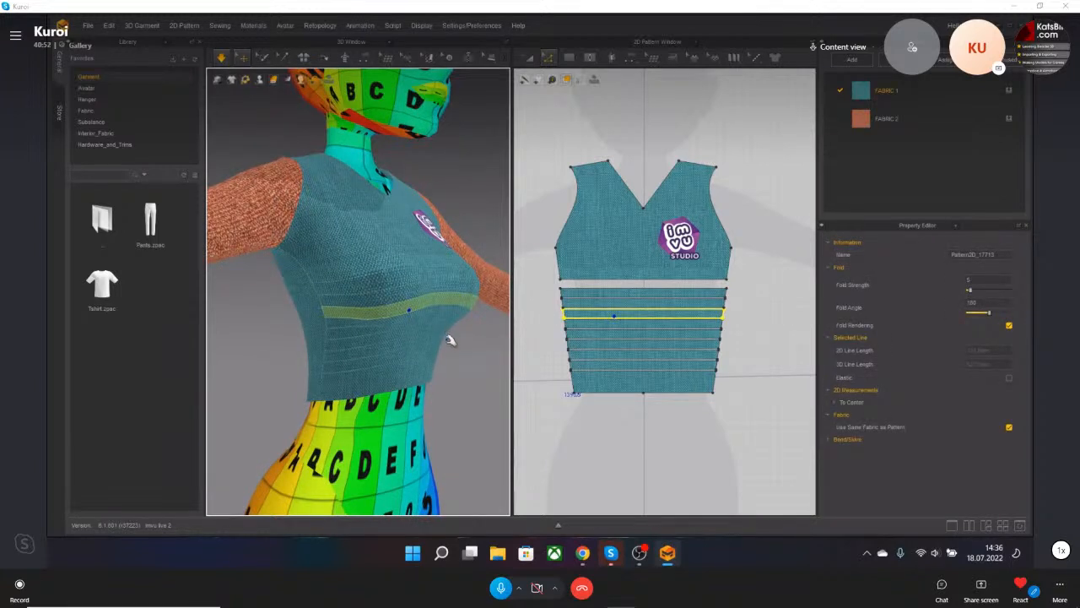
Undo the cut-and-sewn horizontal strips and their internal lines, restoring the front bodice to one piece.
left_click(454, 345)
key("ctrl+z")
key("ctrl+z")
right_click_drag(469, 361, 420, 395)
middle_click_drag(420, 395, 389, 403)
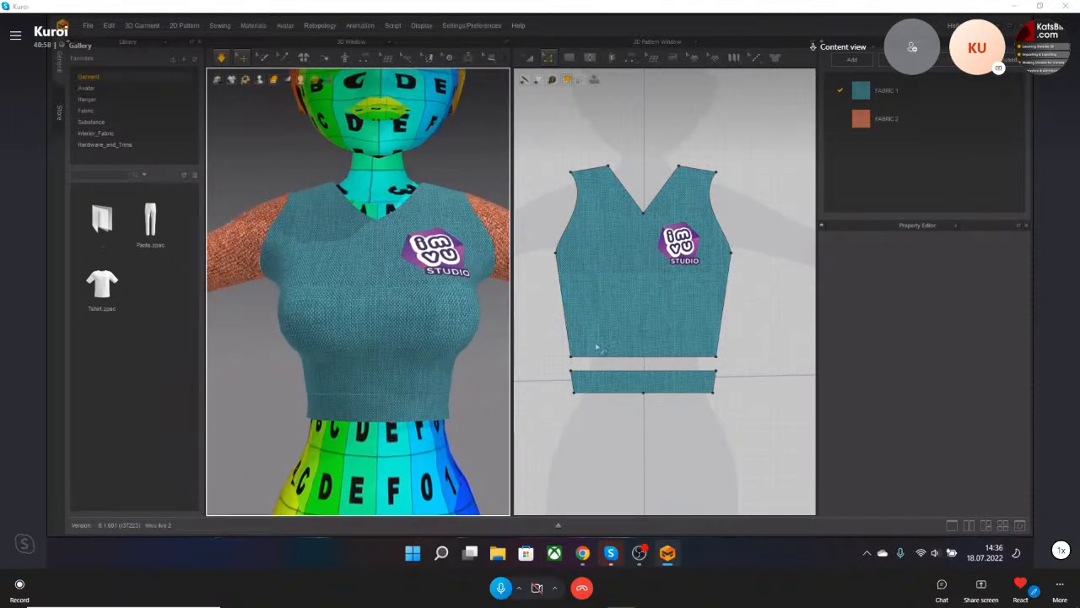
Apply seam taping along the lower edge of the front bodice and examine the tape on the avatar.
left_click(645, 356)
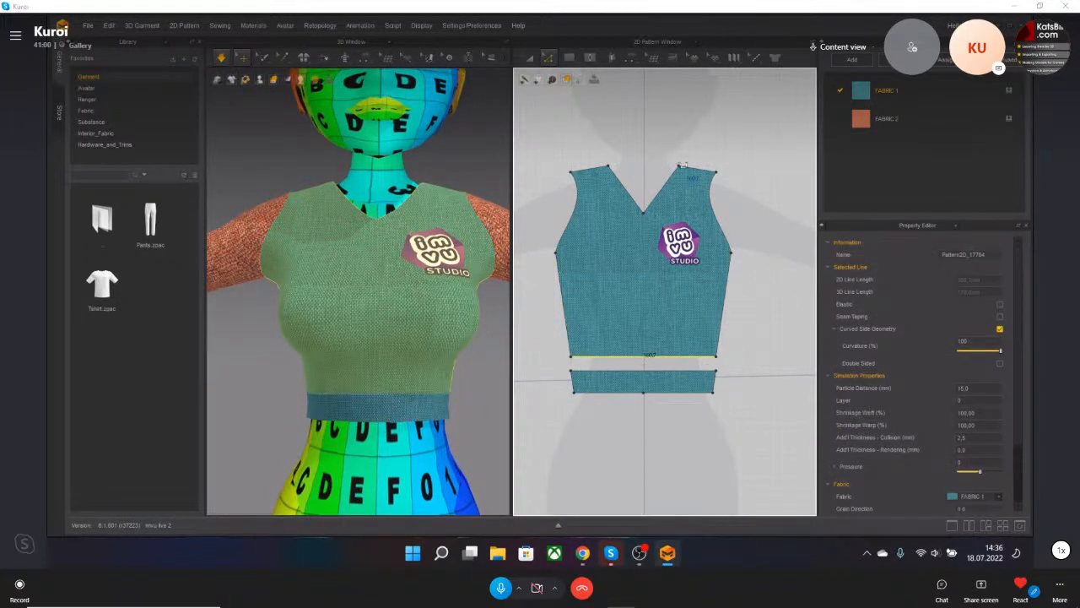
left_click(692, 59)
left_click(655, 361)
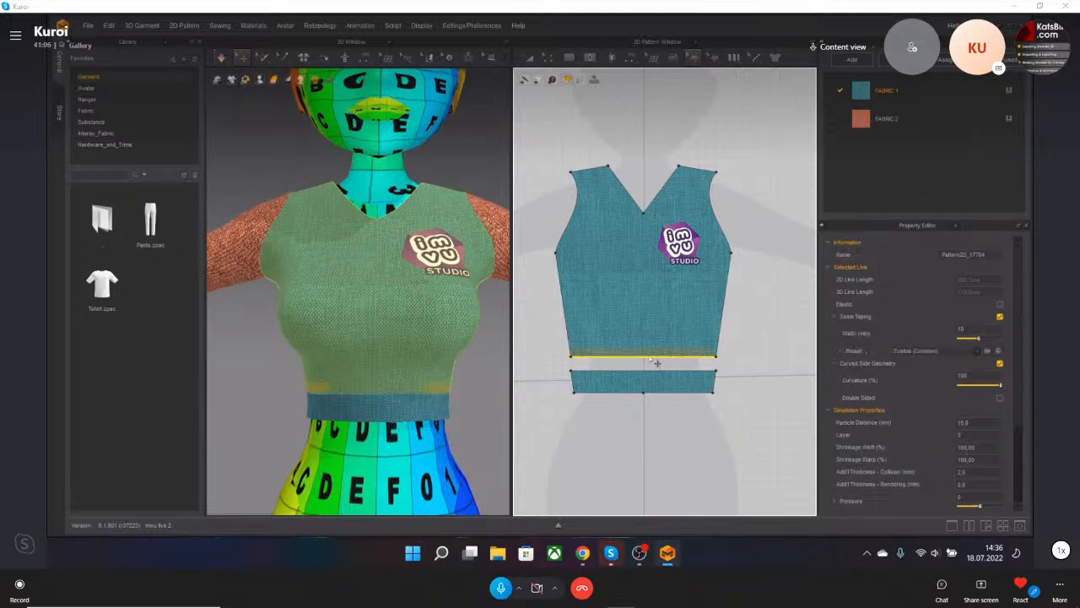
scroll(347, 397, "up", 4)
right_click_drag(354, 401, 377, 357)
right_click_drag(379, 402, 374, 380)
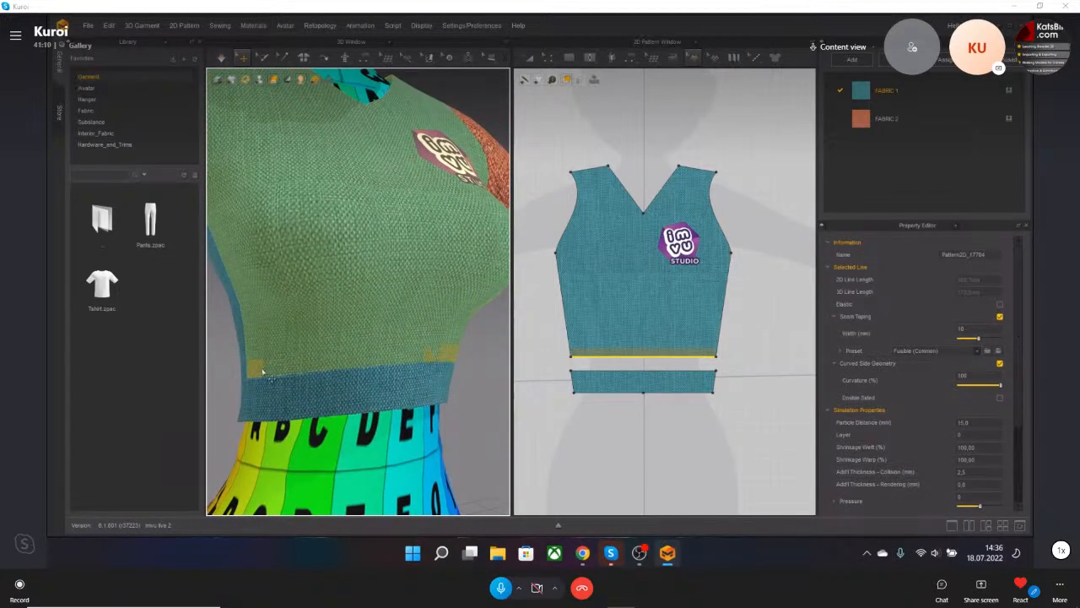
mouse_move(460, 368)
right_mouse_down()
mouse_move(357, 362)
mouse_move(466, 366)
right_mouse_up()
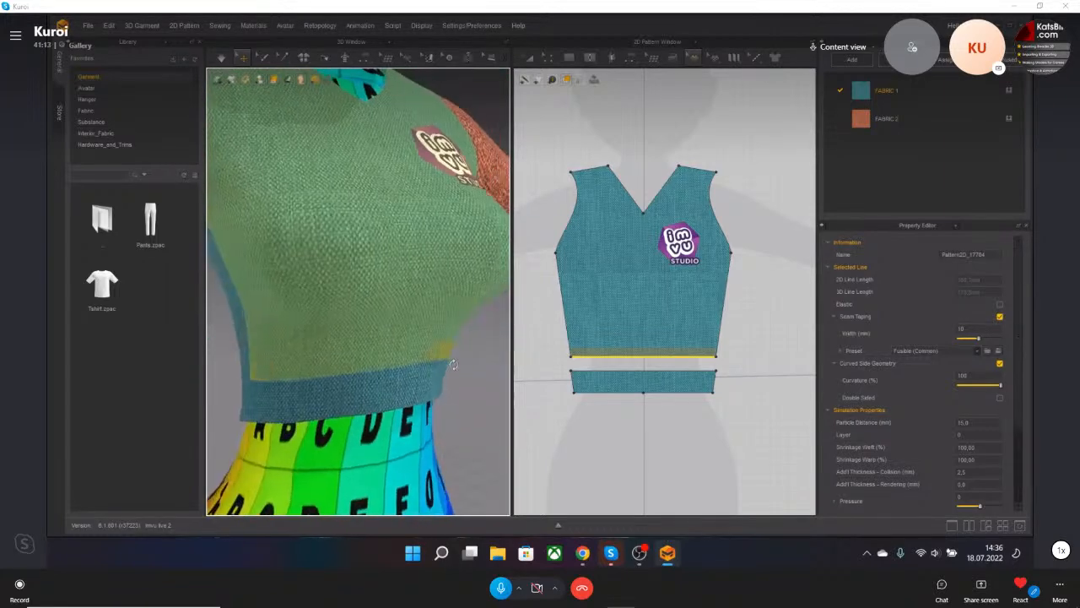
Display the mesh lines on the garment in the 3D view and inspect the taped lower edge up close.
left_click(273, 80)
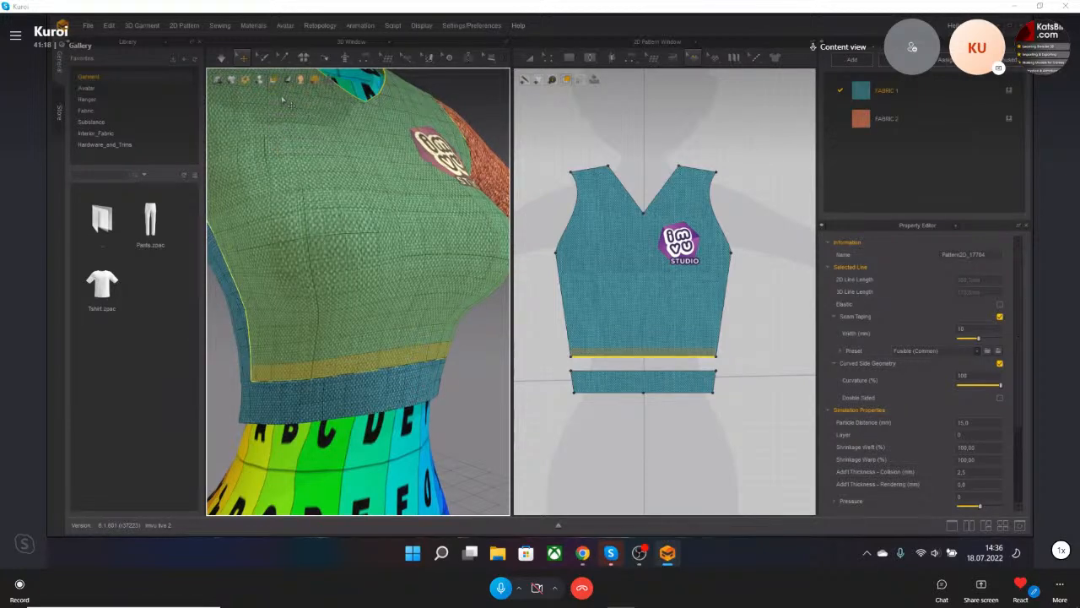
scroll(409, 362, "up", 6)
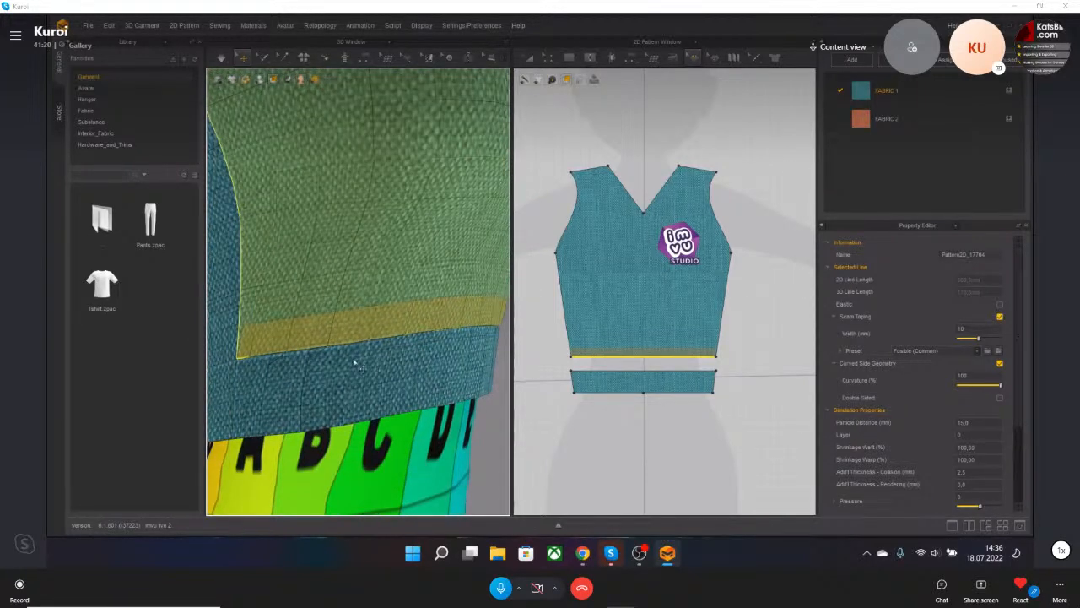
scroll(348, 351, "down", 5)
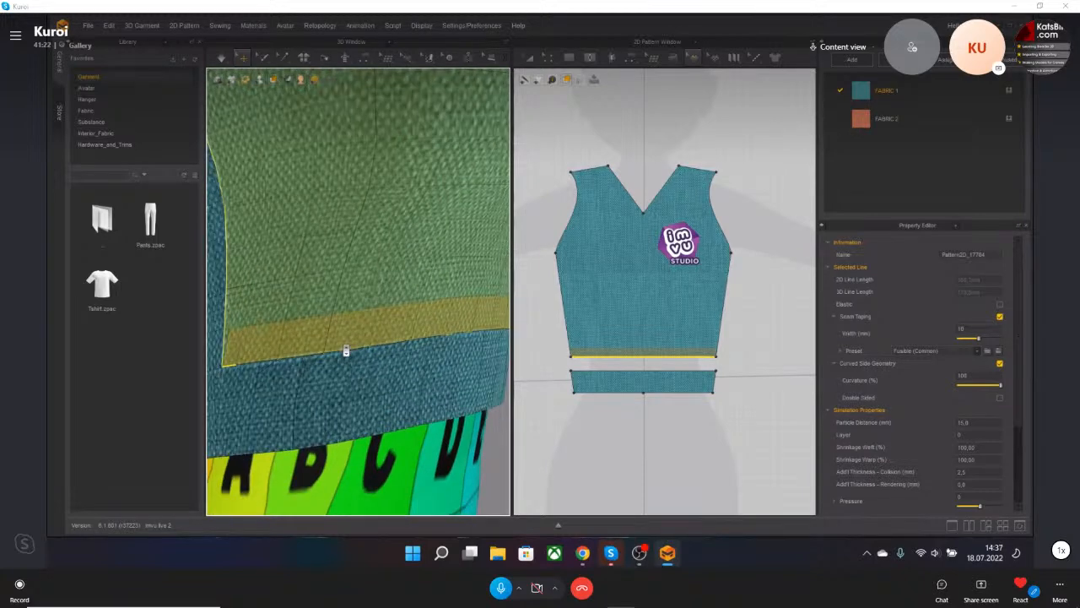
Apply seam taping to both slanted edges of the front bodice's V-neckline.
middle_click_drag(367, 283, 371, 489)
right_click_drag(422, 338, 338, 338)
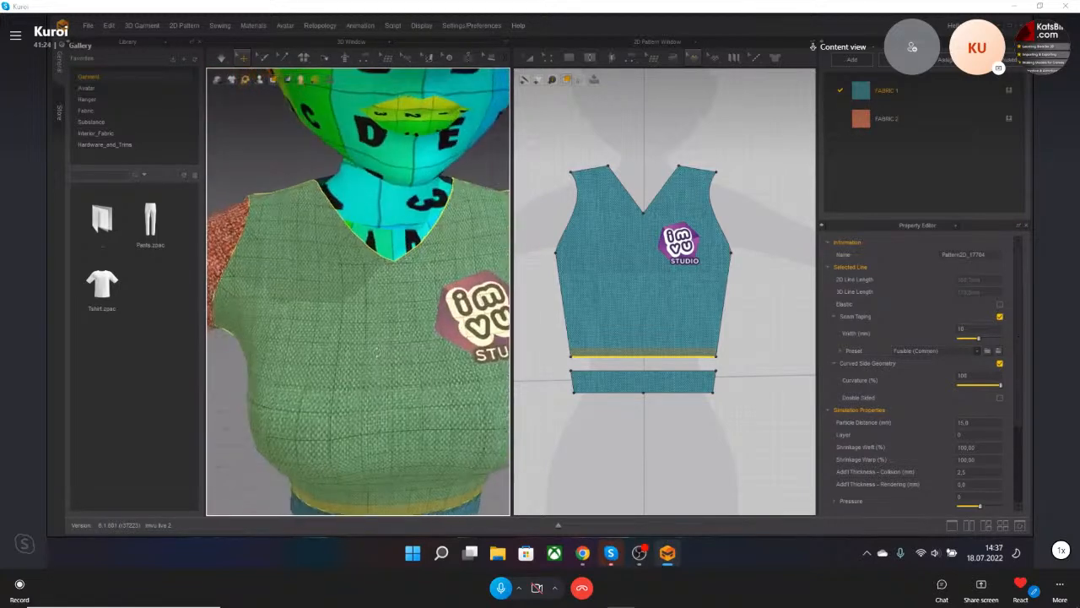
scroll(363, 286, "up", 4)
middle_click_drag(498, 161, 561, 274)
left_click(632, 206)
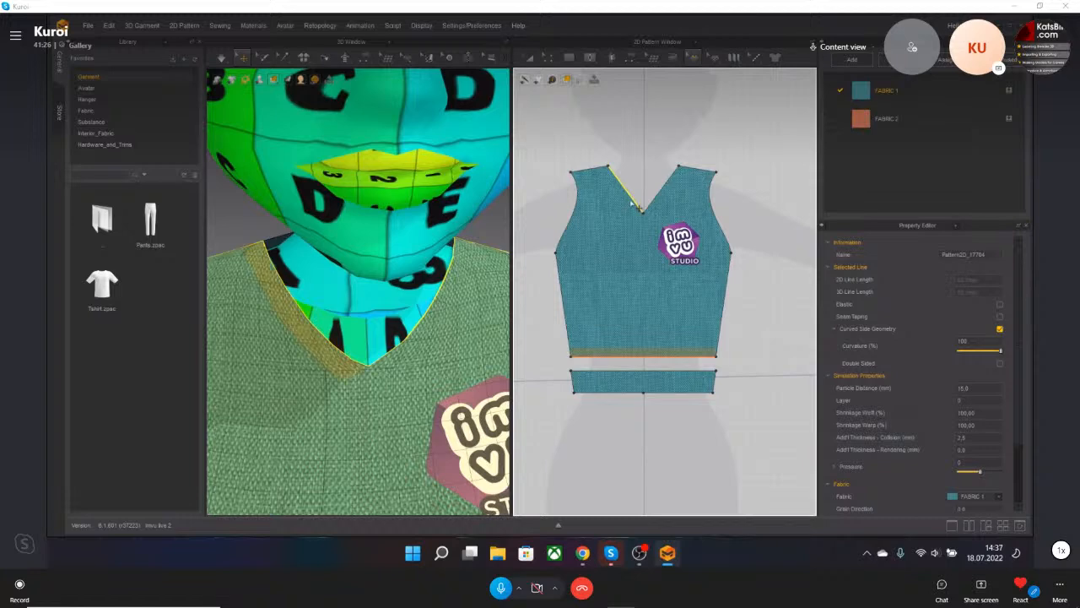
scroll(348, 340, "up", 2)
right_click_drag(342, 337, 380, 286)
right_click_drag(405, 325, 377, 312)
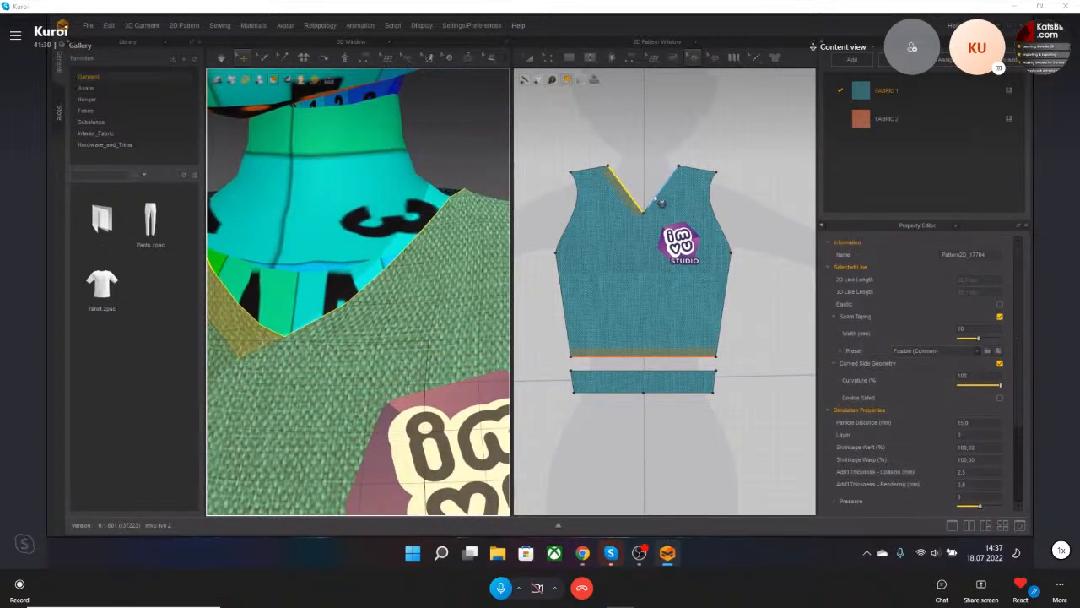
left_click(663, 203, "shift")
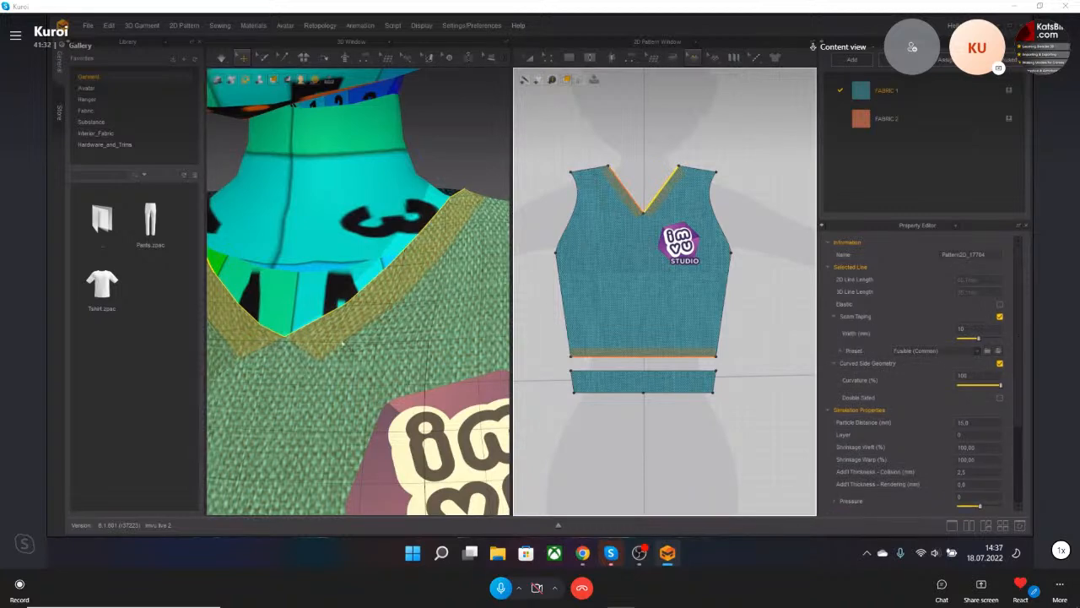
Apply seam taping to the front bodice's shoulder edge on the logo side and examine it on the avatar.
scroll(456, 251, "down", 5)
right_click_drag(453, 251, 337, 312)
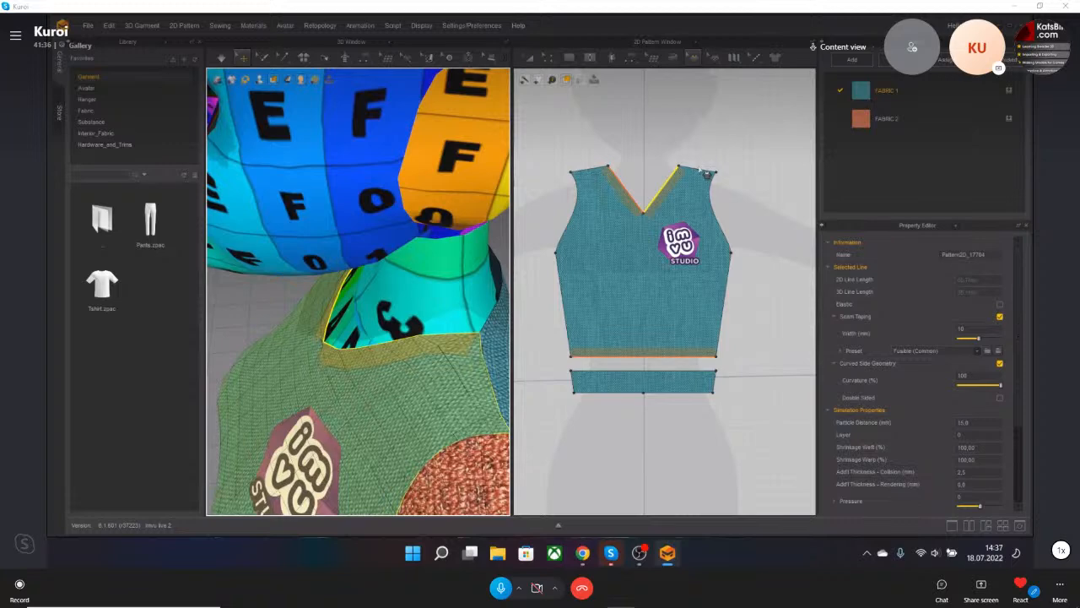
left_click(705, 171)
right_click_drag(439, 278, 392, 312)
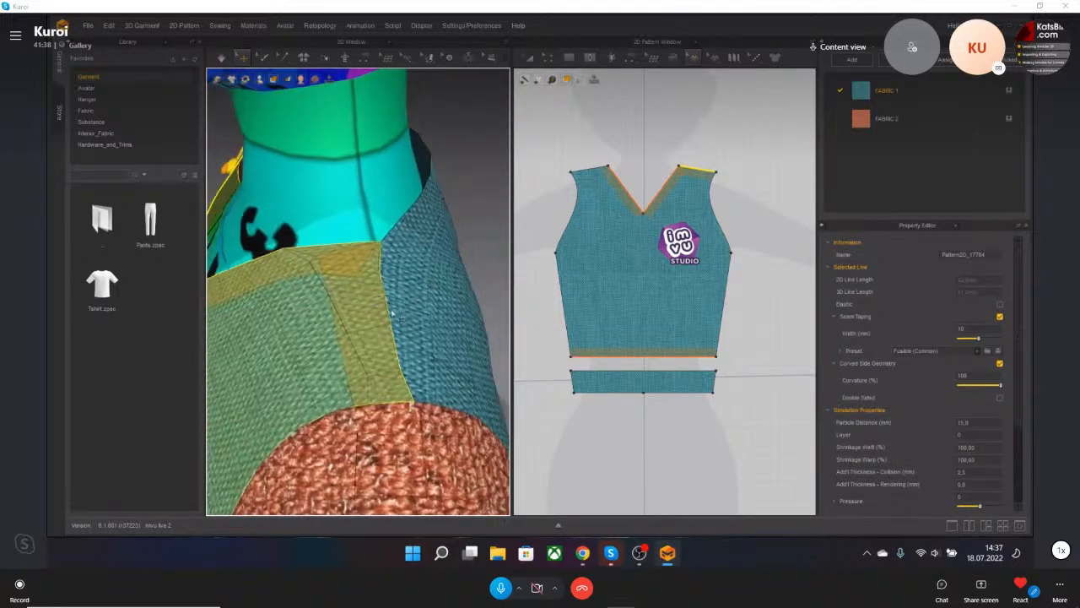
Undo the seam taping on the shoulder, neckline and lower edge, and simulate the shirt.
key("ctrl+z")
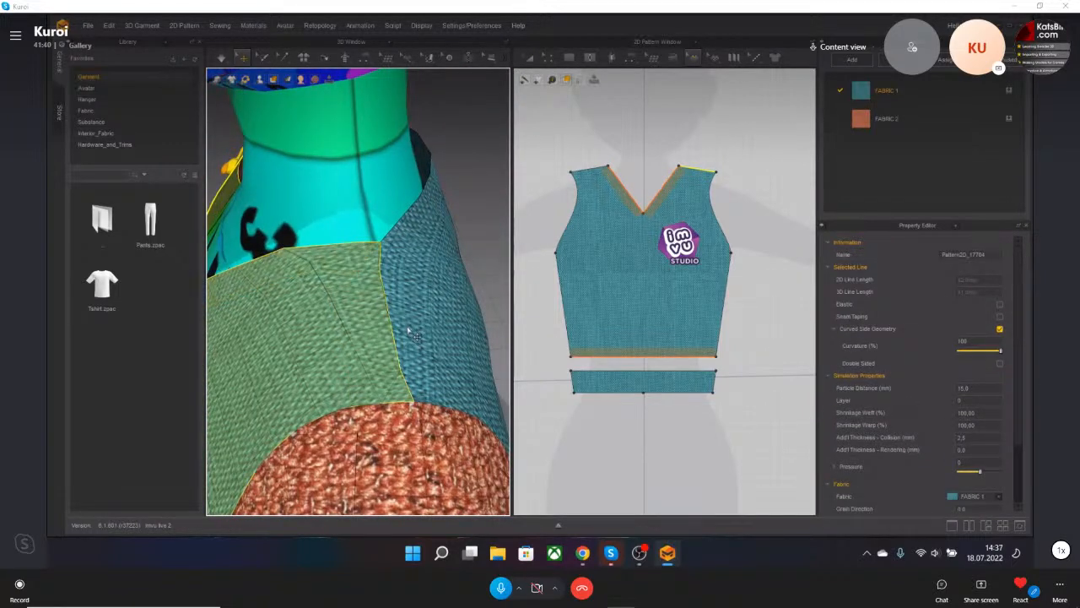
right_click_drag(416, 336, 403, 341)
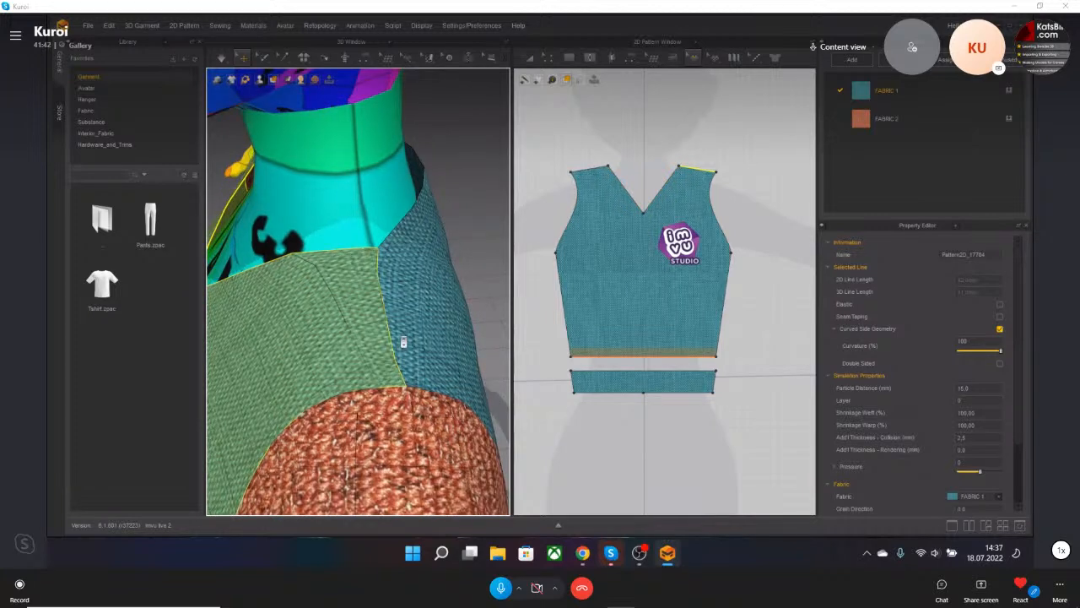
key("2")
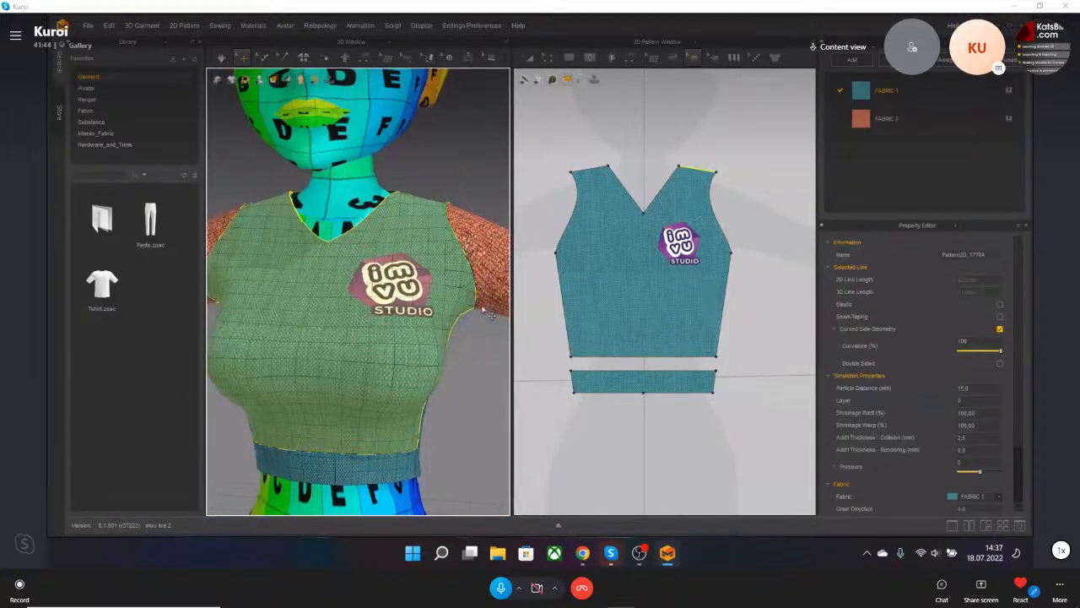
left_click(475, 181)
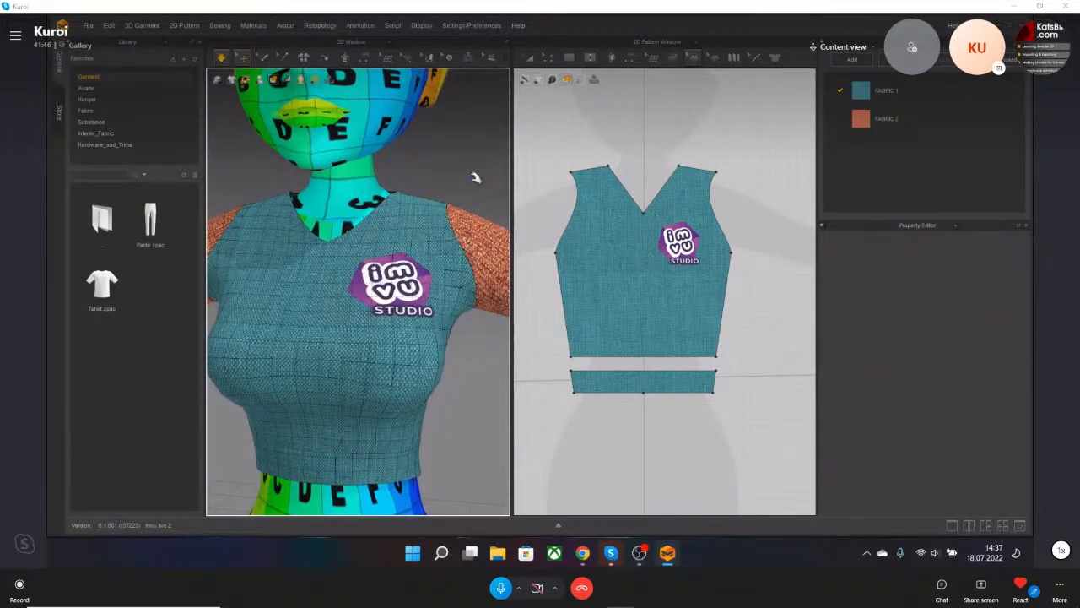
Draw a five-sided pocket outline with the Internal Polygon/Line tool on the front bodice, on the chest side opposite the logo.
left_click(588, 58)
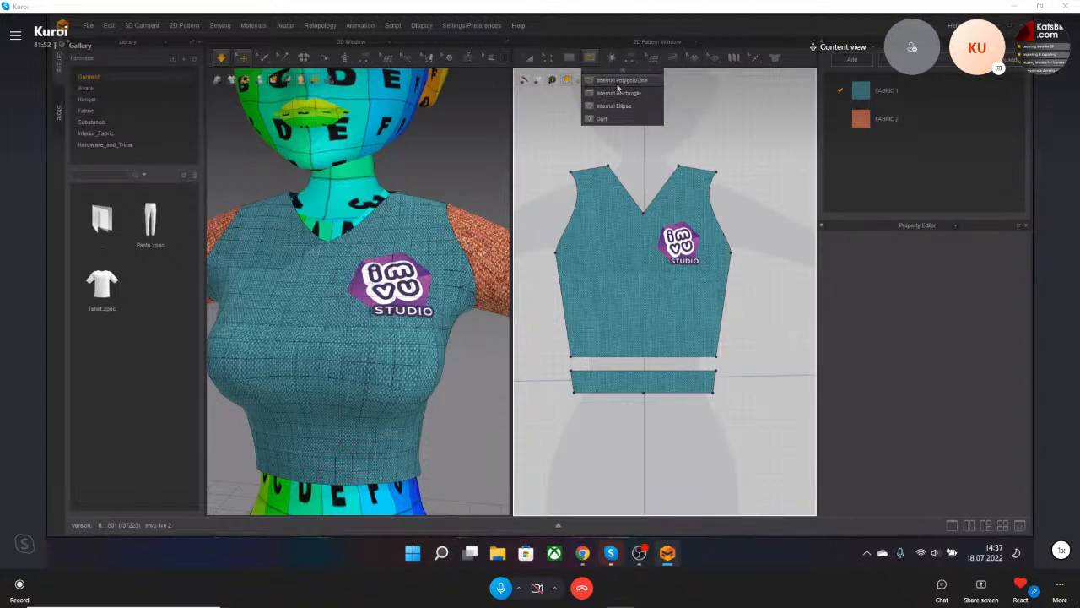
left_click(617, 88)
right_click_drag(270, 284, 356, 306)
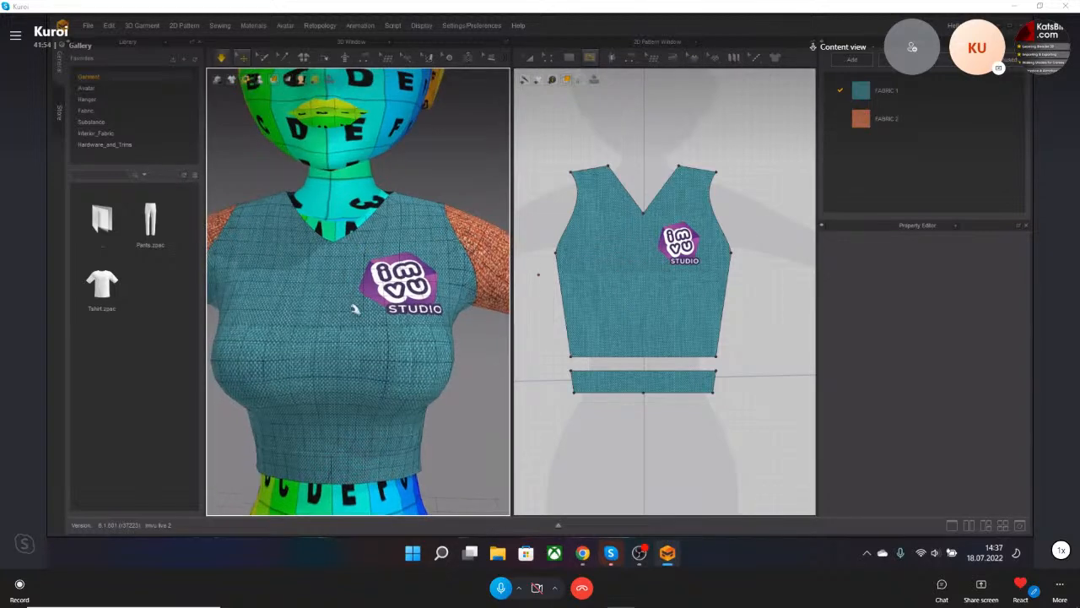
middle_click_drag(347, 314, 379, 318)
right_click_drag(349, 317, 354, 308)
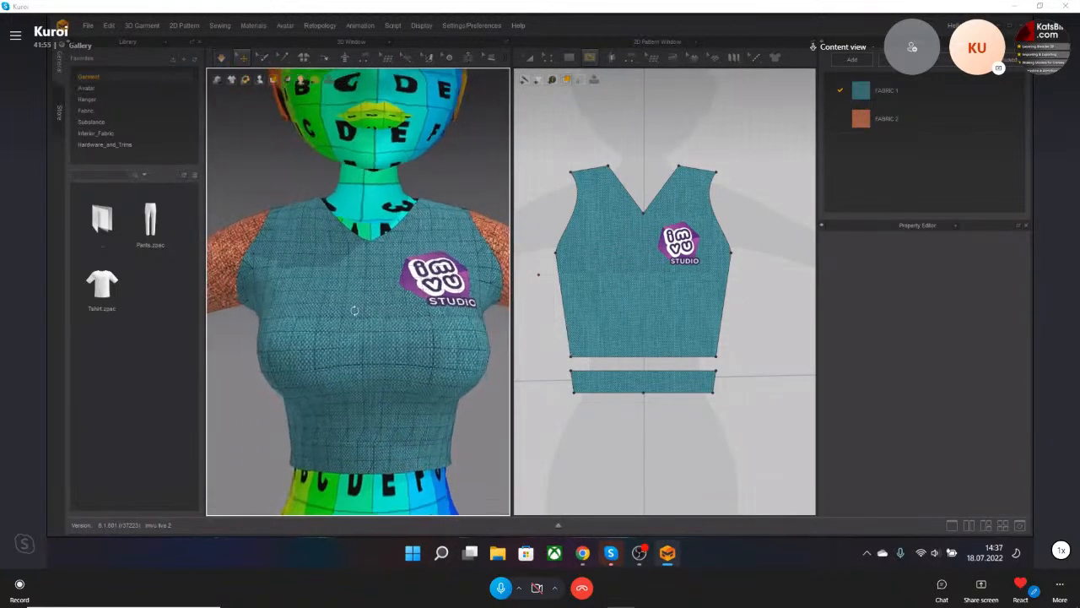
left_click(599, 229)
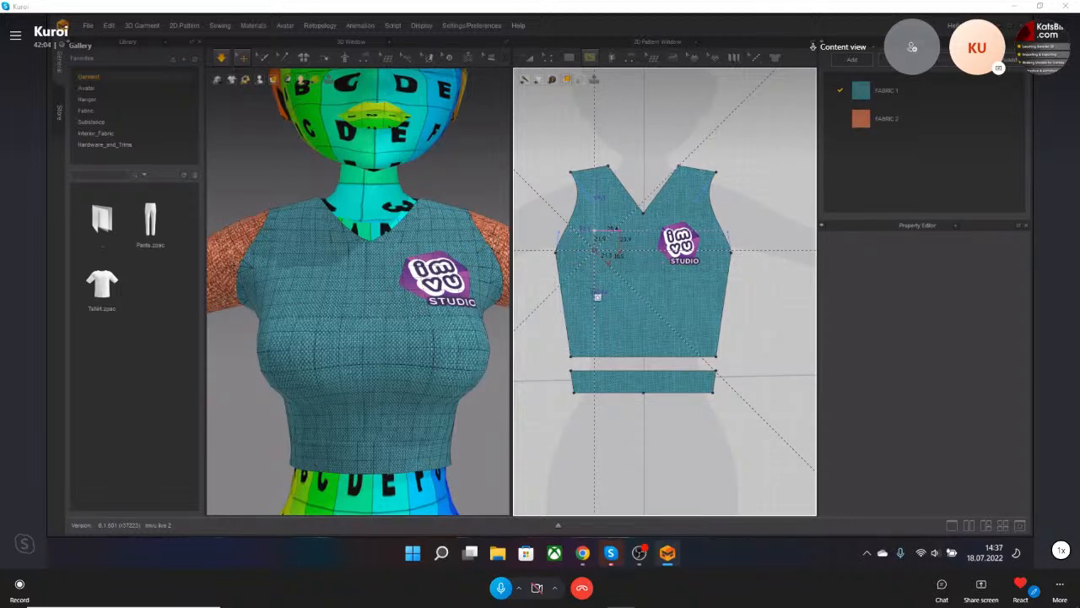
scroll(289, 293, "up", 3)
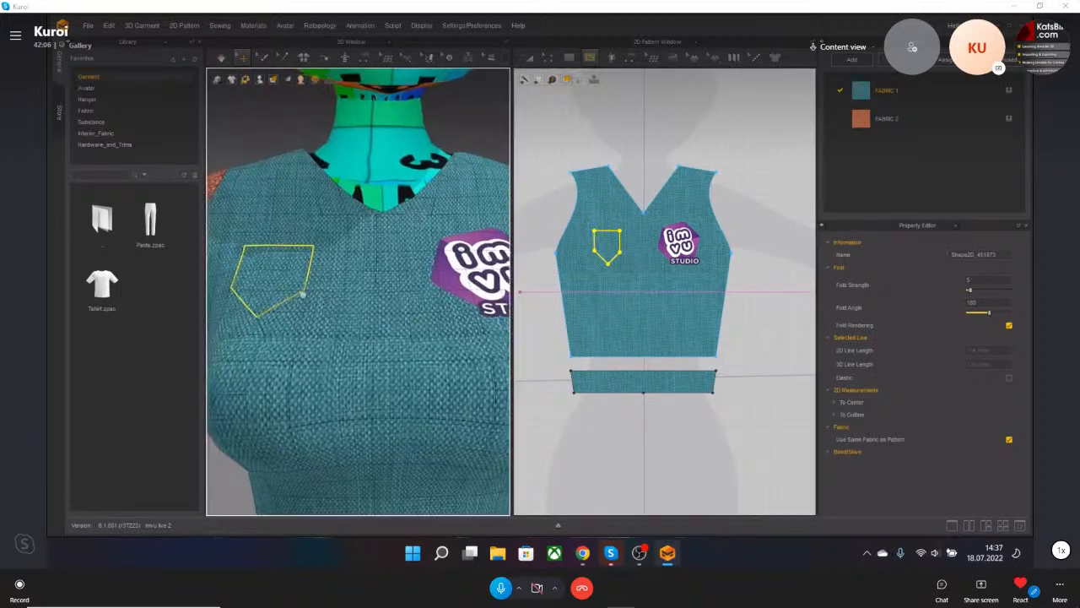
Shift the pocket outline slightly inward and upward on the front bodice's chest.
right_click_drag(303, 293, 363, 282)
scroll(364, 283, "up", 3)
left_click(529, 57)
left_click_drag(618, 257, 681, 133)
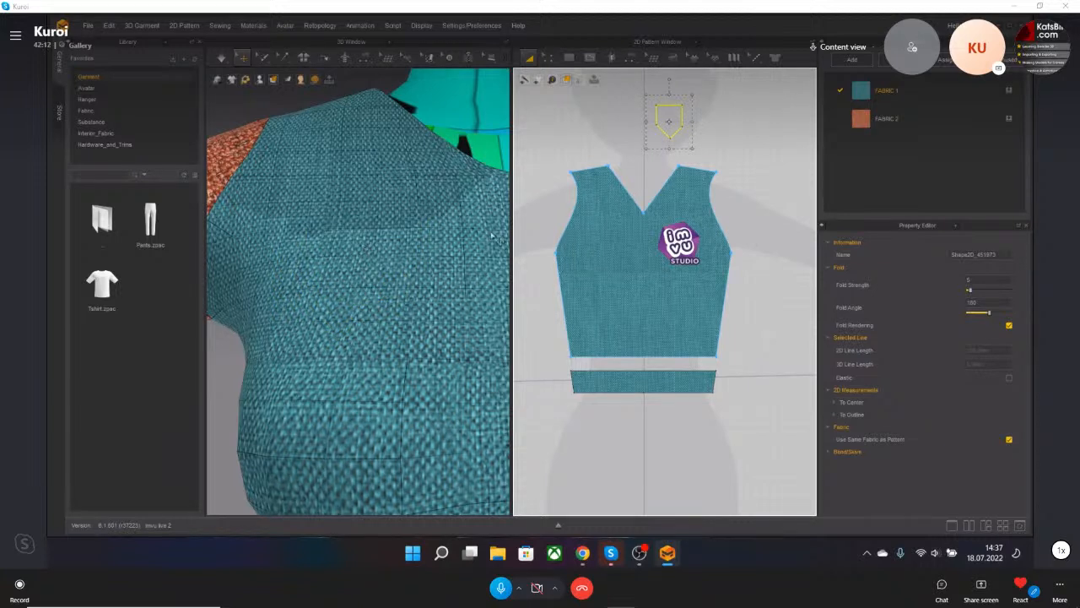
key("ctrl+z")
mouse_move(615, 251)
left_mouse_down()
mouse_move(621, 261)
mouse_move(584, 253)
mouse_move(628, 251)
mouse_move(609, 243)
mouse_move(625, 242)
mouse_move(617, 244)
left_mouse_up()
scroll(408, 271, "up", 3)
scroll(424, 279, "down", 5)
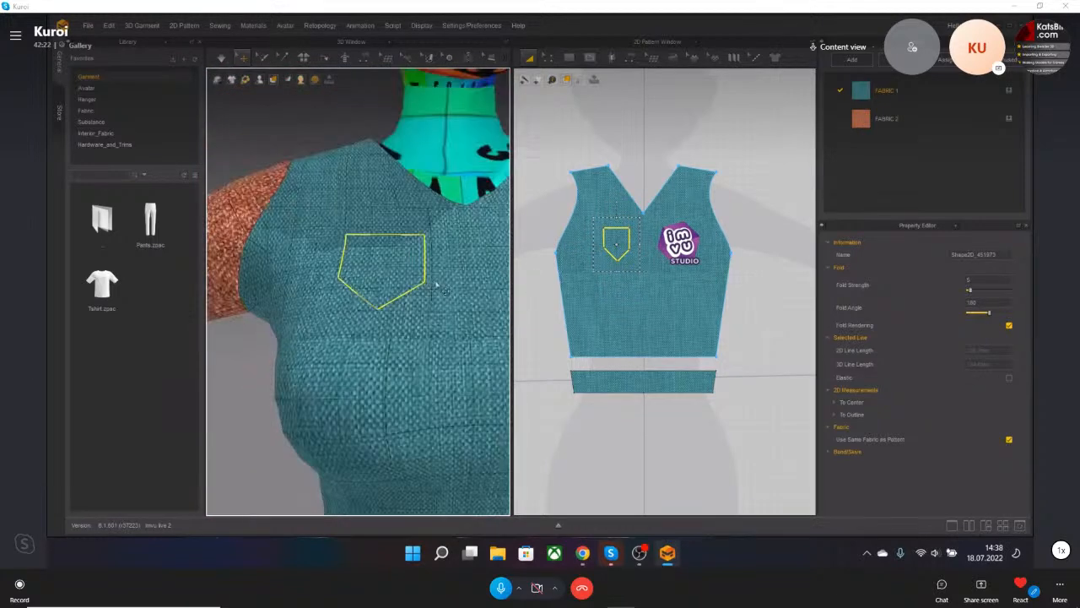
middle_click_drag(436, 284, 410, 272)
right_click_drag(410, 272, 415, 277)
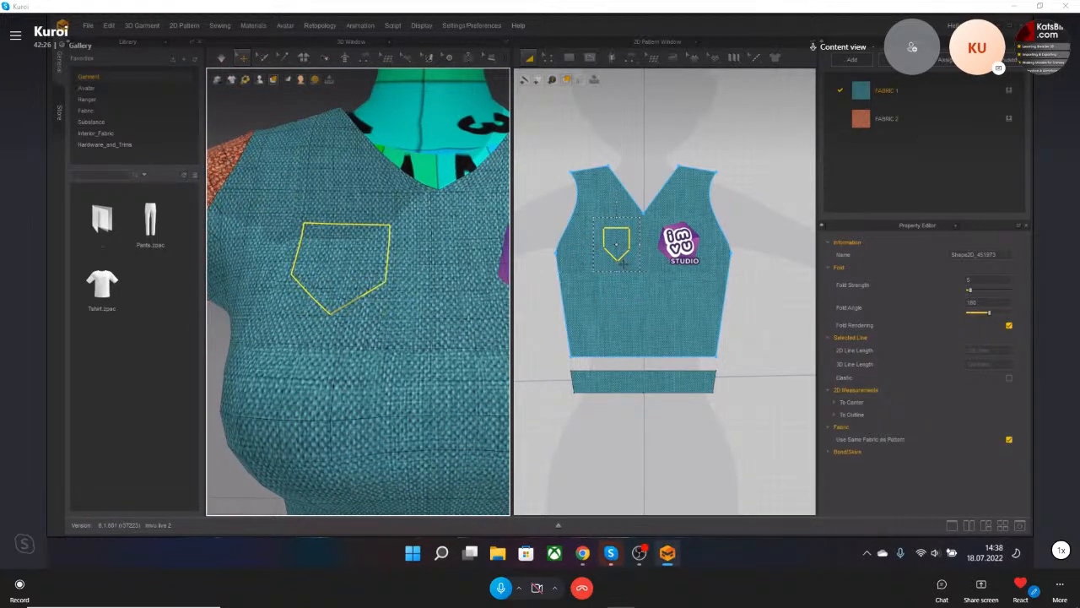
Try to Cut the pocket outline out of the front bodice without sewing it.
left_click(654, 175)
left_click(622, 236)
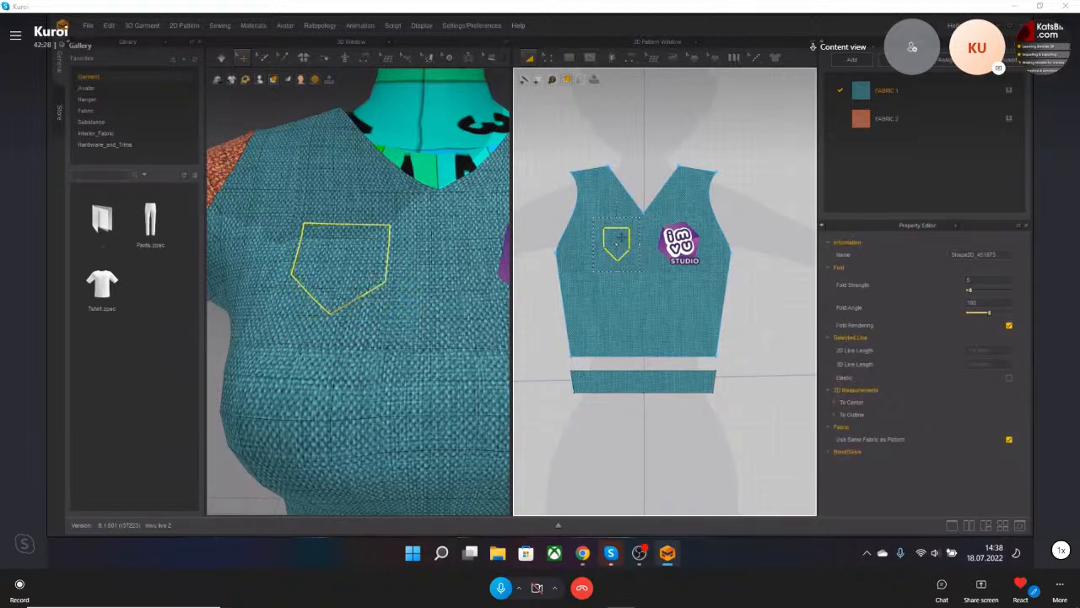
right_click(621, 239)
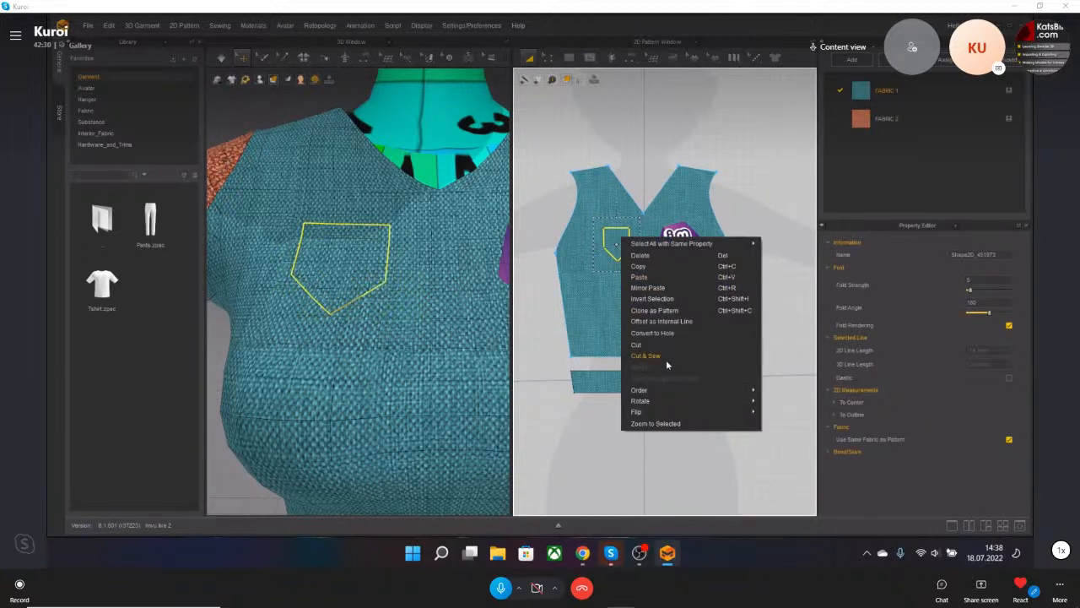
left_click(645, 346)
left_click(622, 247)
key("ctrl+z")
key("ctrl+z")
key("ctrl+z")
Apply Cut & Sew to the pocket outline and move the separated pocket piece outside the bodice beside the shoulder.
left_click(622, 247)
right_click(622, 245)
left_click(657, 368)
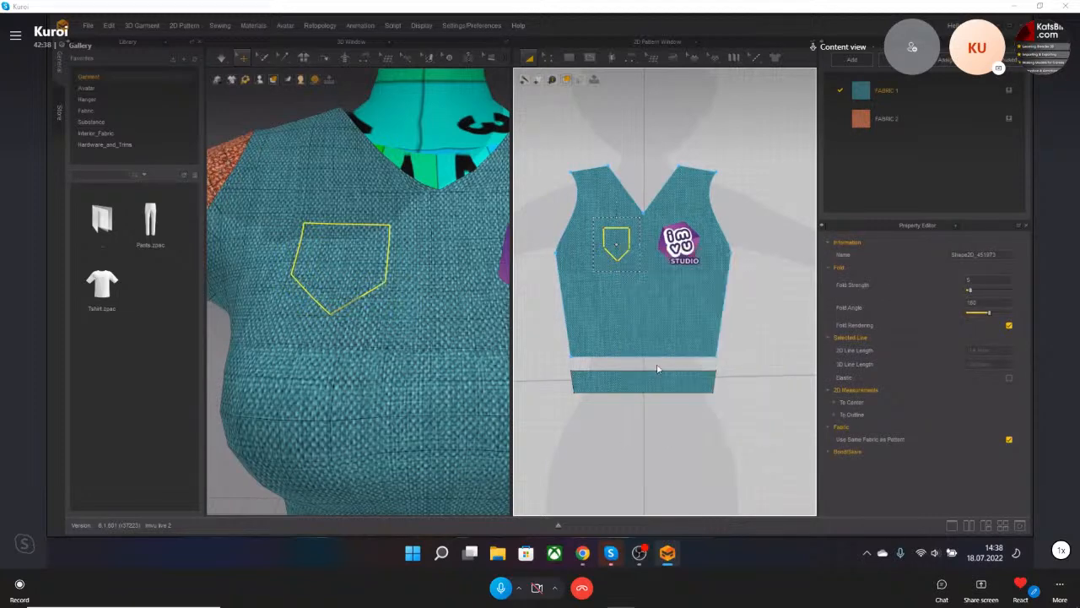
left_click(619, 247)
left_click_drag(619, 247, 534, 184)
key("space")
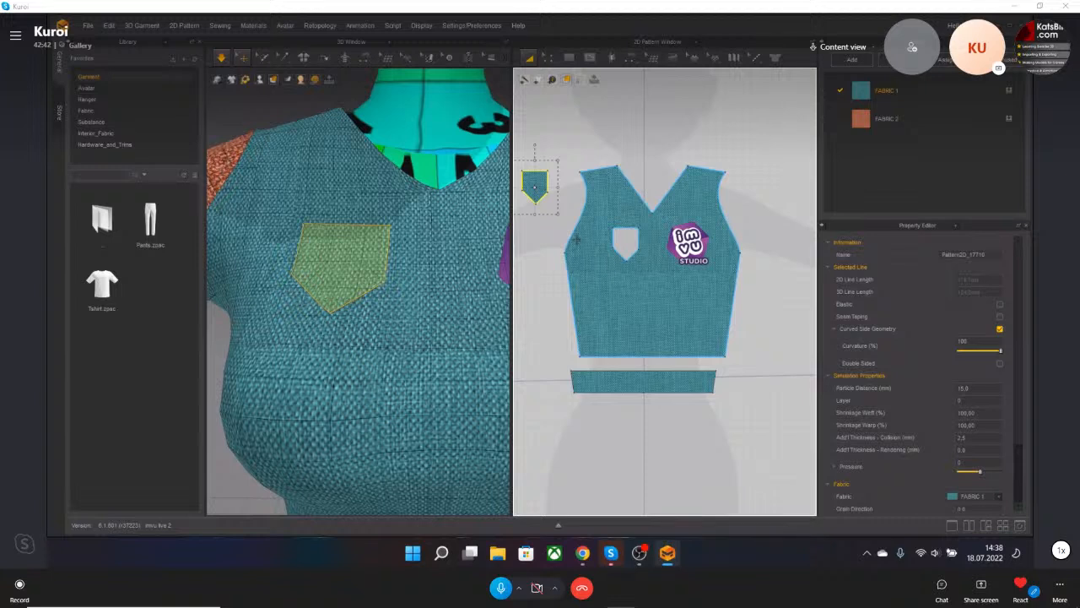
middle_click_drag(551, 217, 574, 236)
left_click(569, 266)
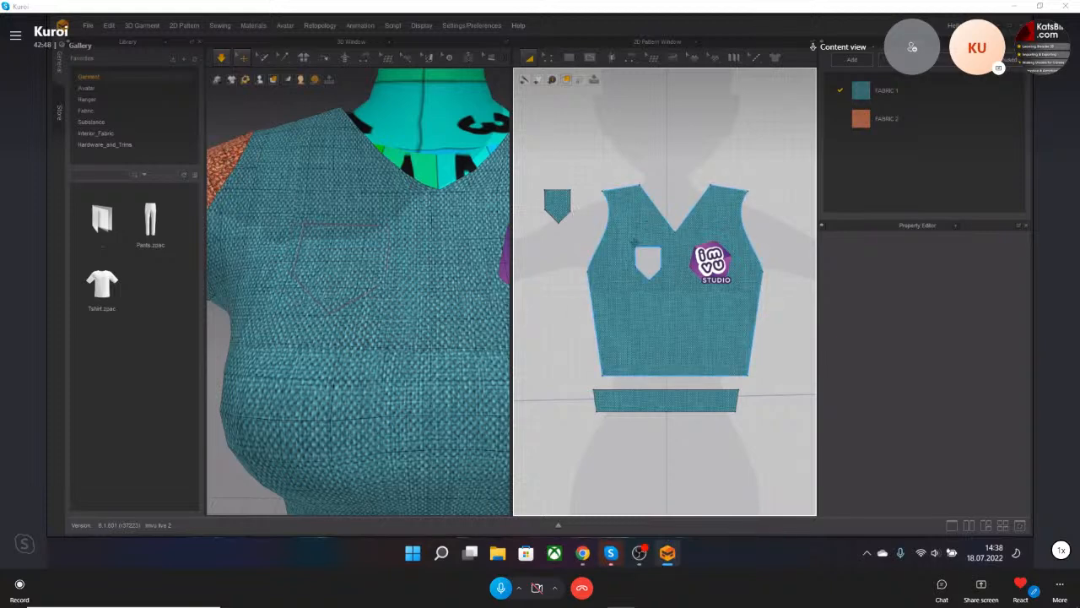
left_click(672, 268)
left_click(553, 206)
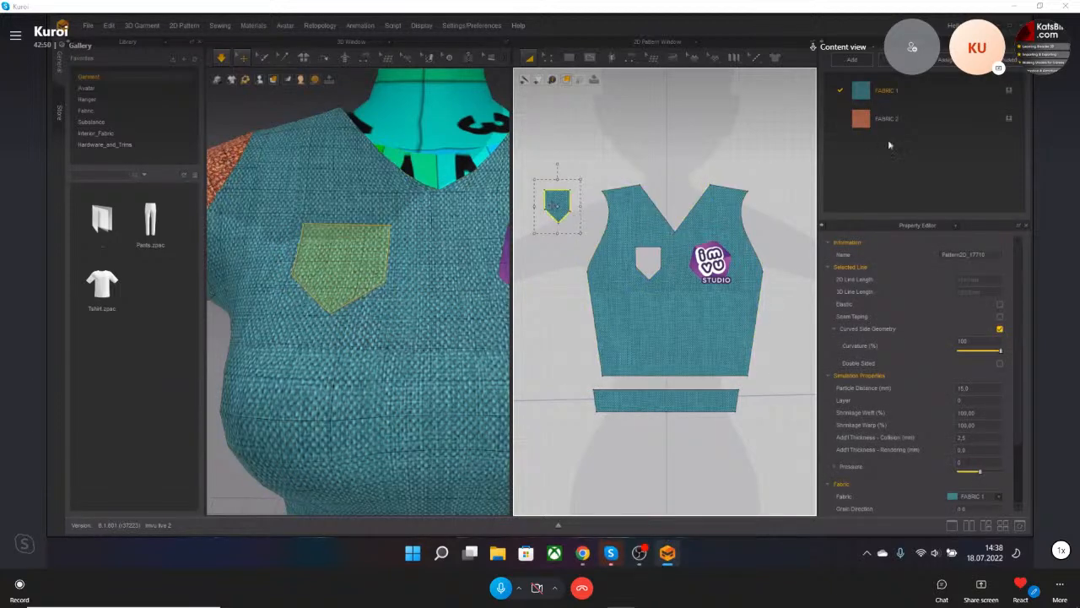
left_click(628, 59)
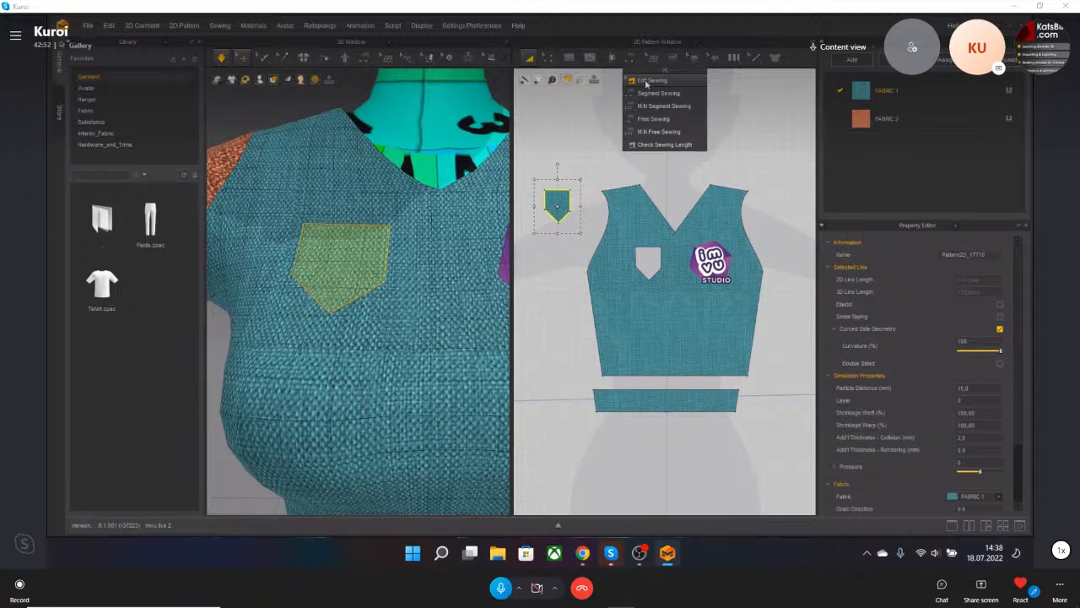
left_click(657, 93)
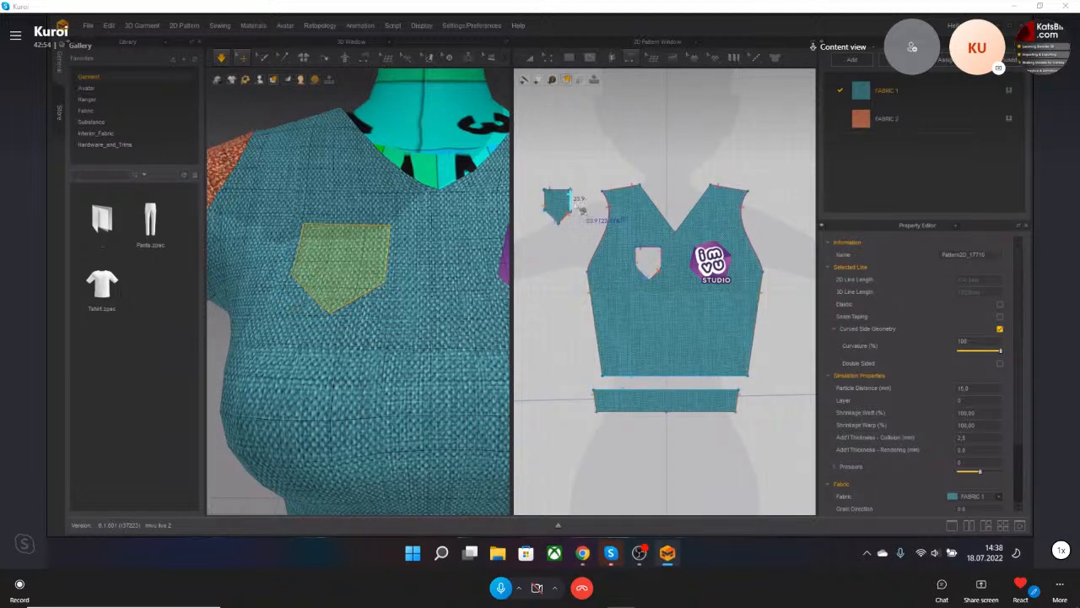
scroll(586, 225, "up", 6)
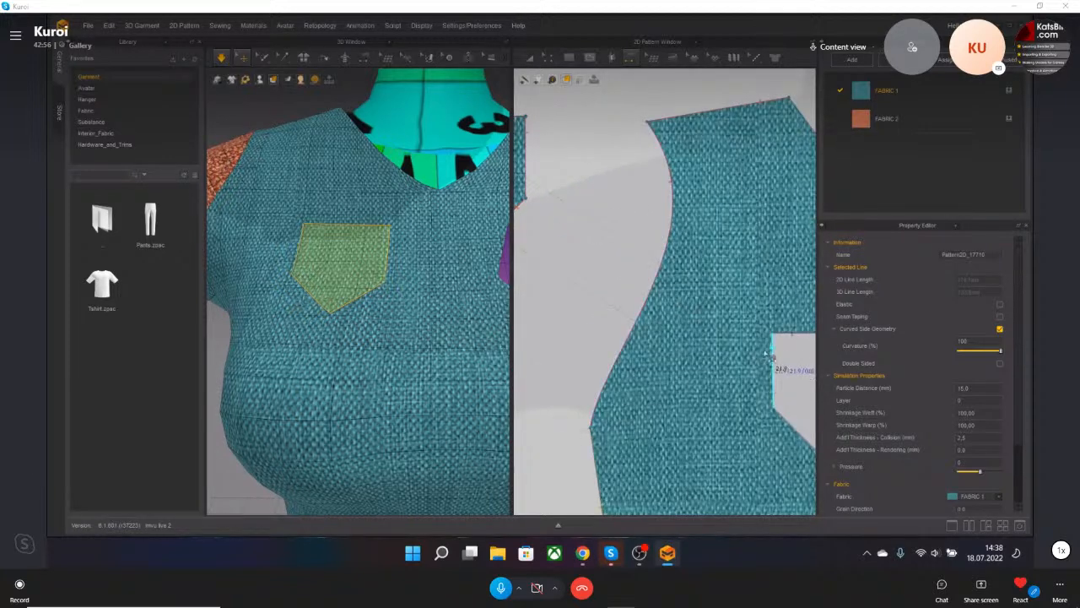
scroll(649, 270, "down", 6)
Assign FABRIC 2 to the separated pocket piece beside the front bodice.
left_click(529, 56)
left_click(593, 234)
left_click(939, 119)
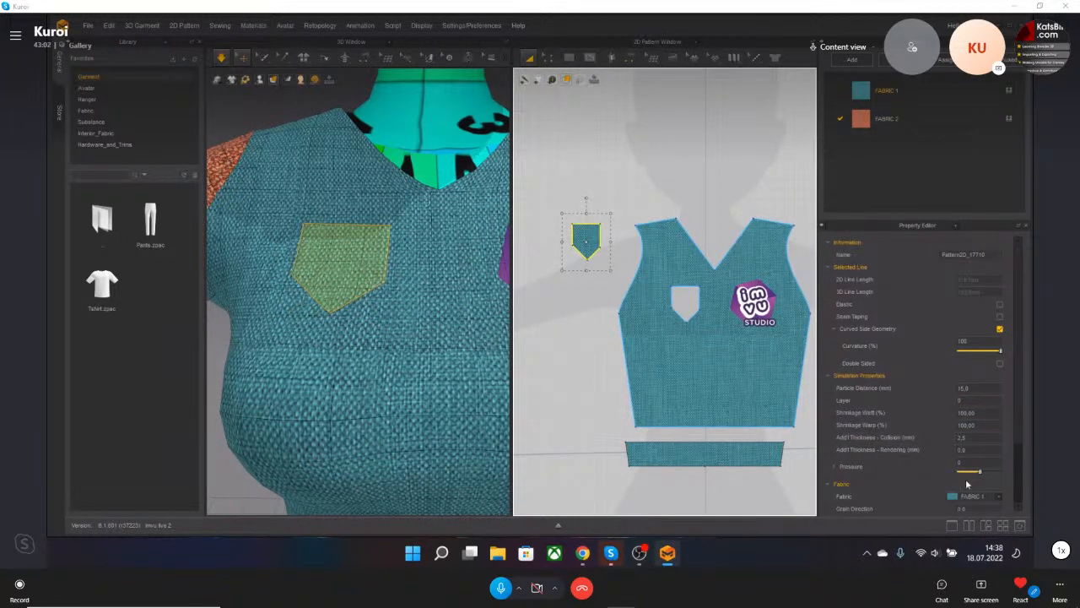
scroll(977, 467, "down", 2)
left_click(1000, 435)
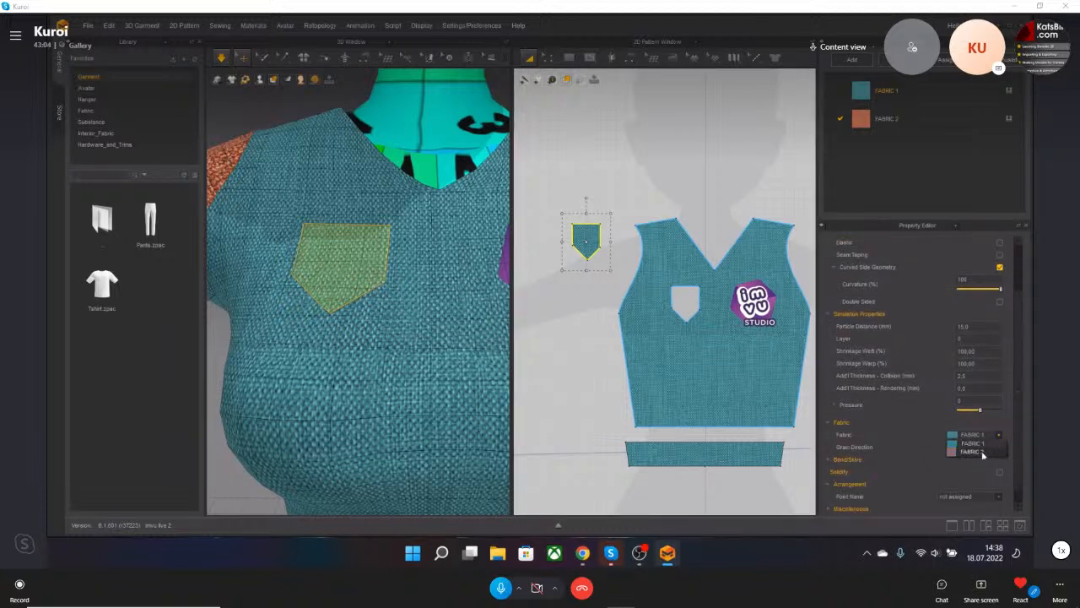
left_click(979, 451)
left_click(339, 94)
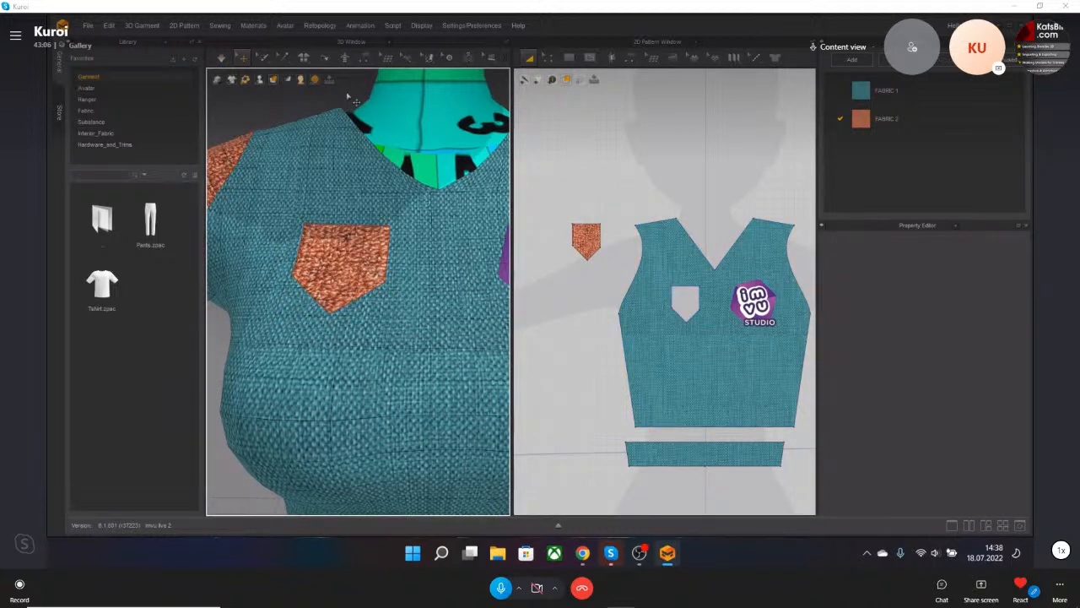
scroll(407, 253, "down", 3)
scroll(409, 258, "down", 2)
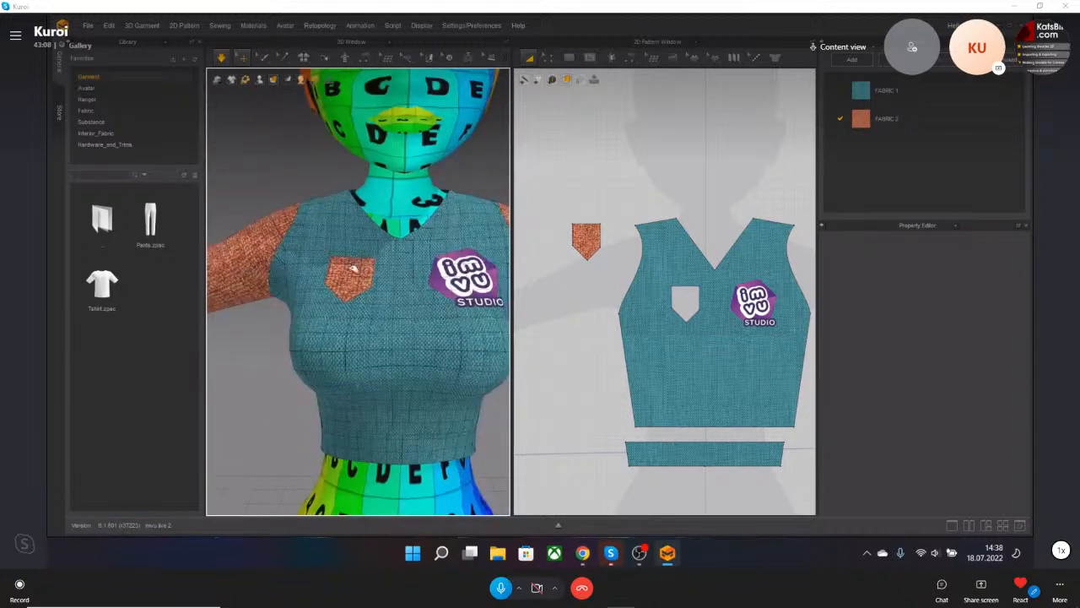
Create a Layer Clone (Over) of the pocket piece and place it above and outward of the original in the 2D pattern layout.
left_click(349, 267)
scroll(325, 270, "up", 5)
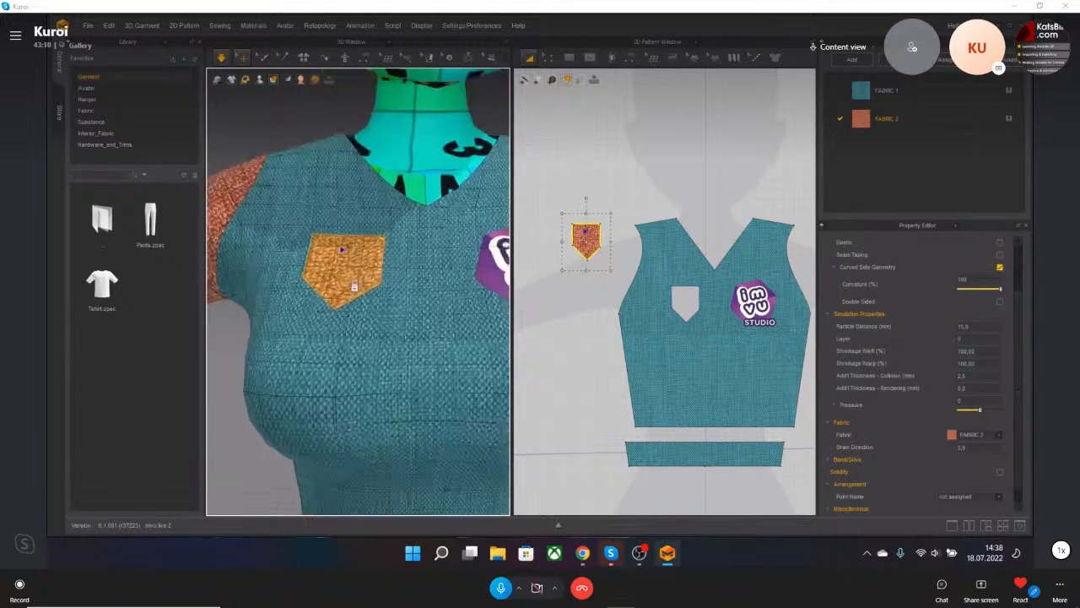
right_click_drag(398, 305, 337, 275)
right_click(586, 250)
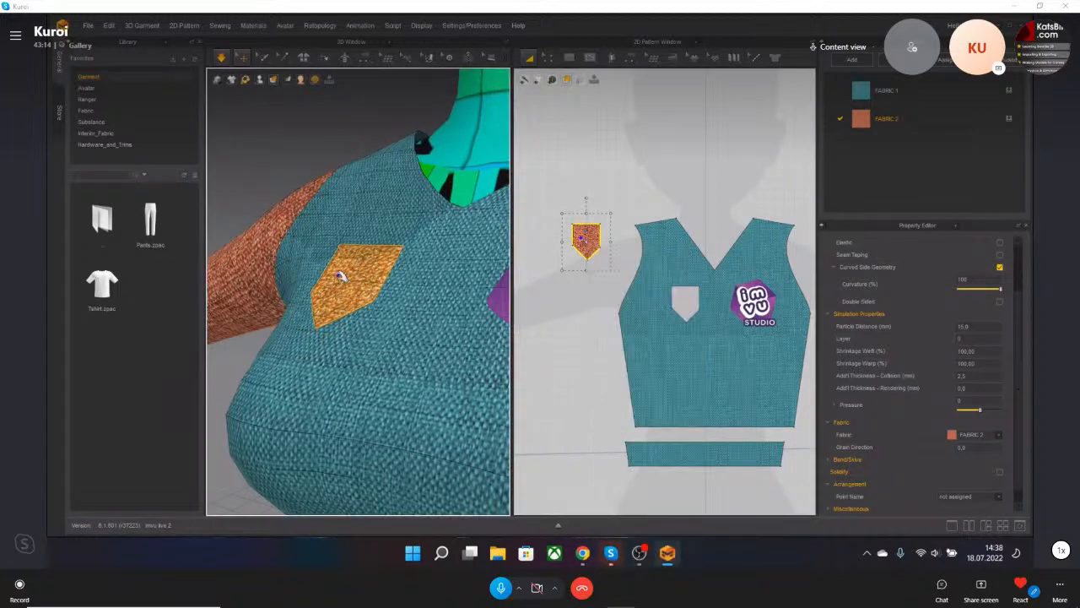
right_click(338, 274)
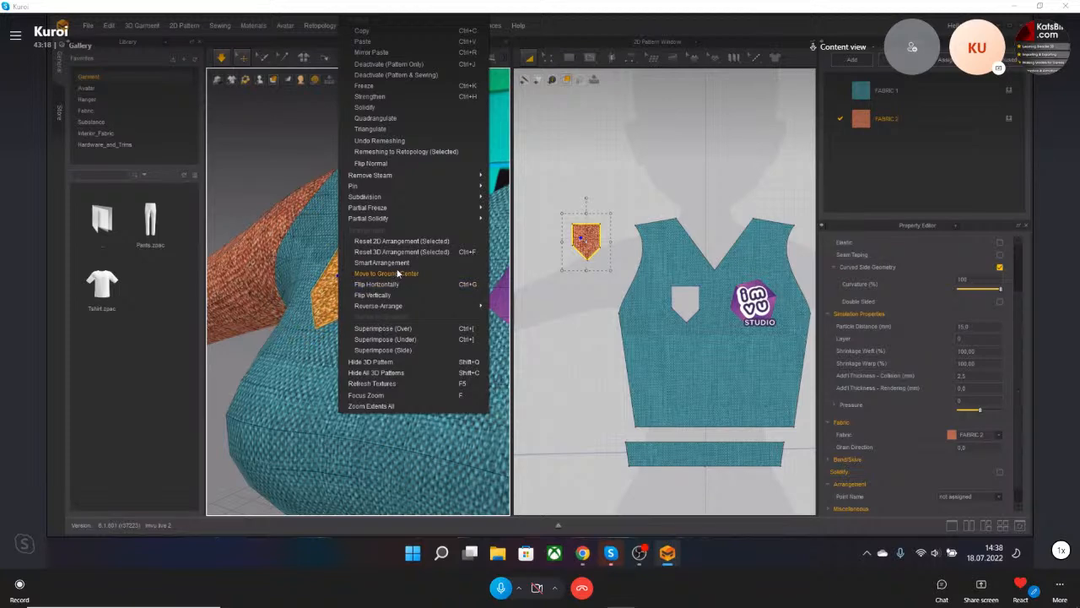
left_click(553, 254)
right_click(589, 240)
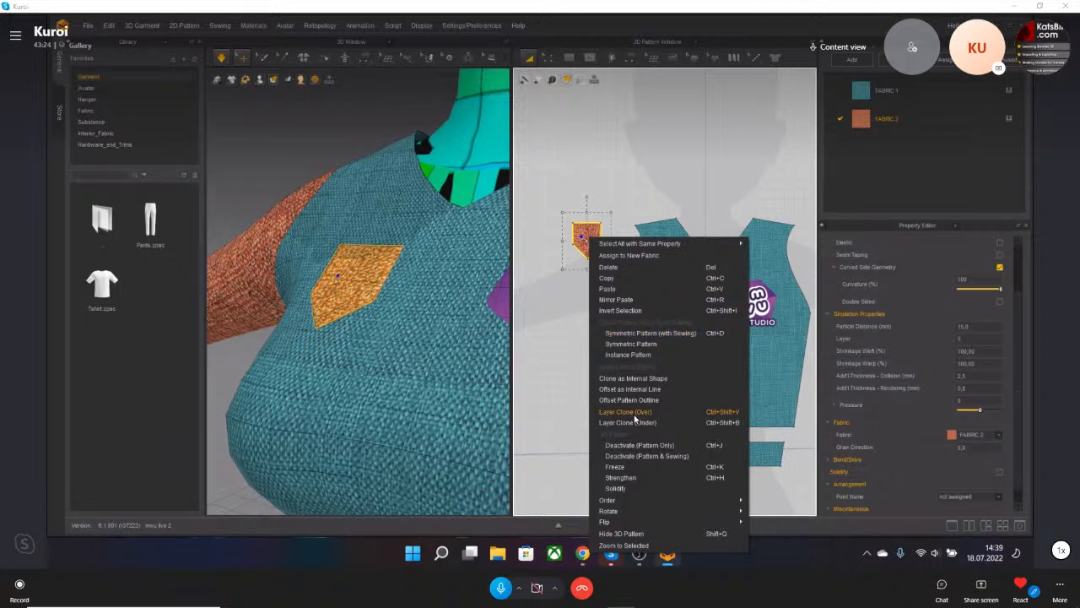
left_click(635, 413)
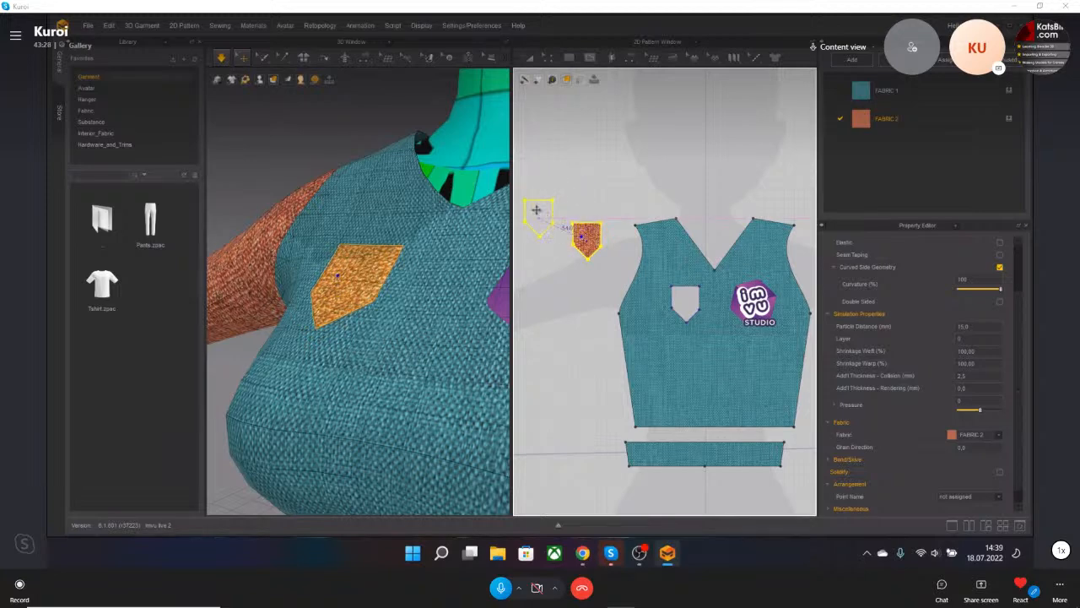
left_click(547, 177)
Switch the 3D garment display to Thick Textured Surface and view the layered pocket up close.
scroll(438, 292, "up", 2)
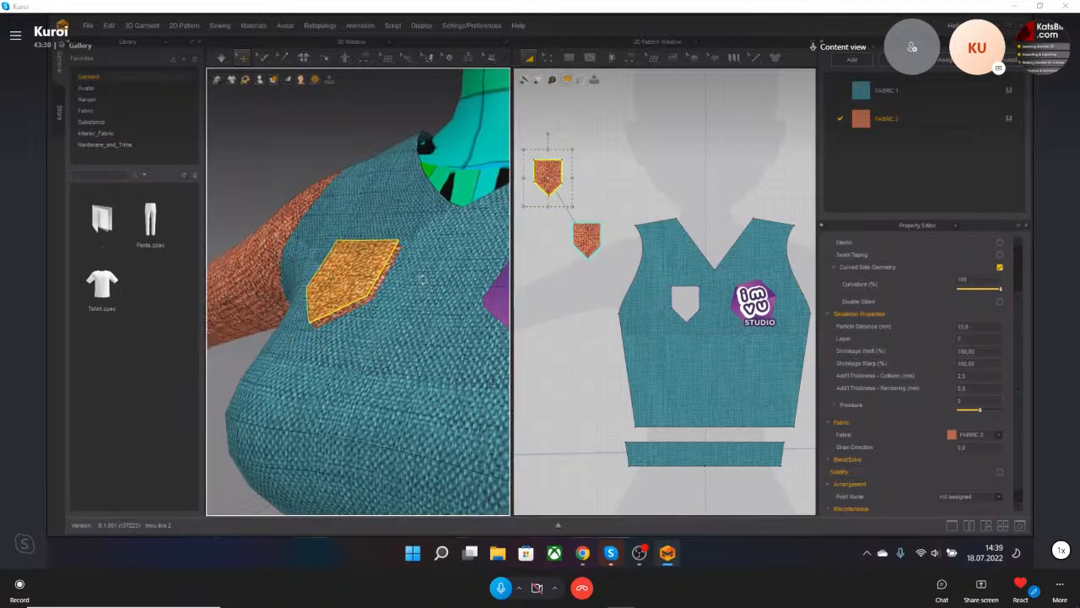
right_click_drag(438, 292, 364, 266)
scroll(389, 268, "up", 1)
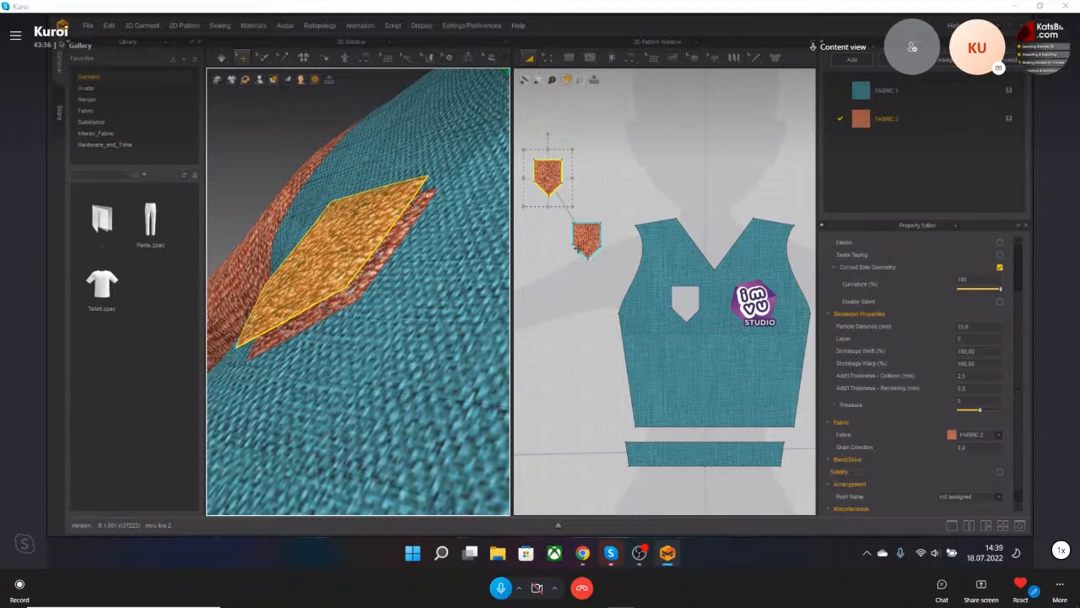
left_click(273, 80)
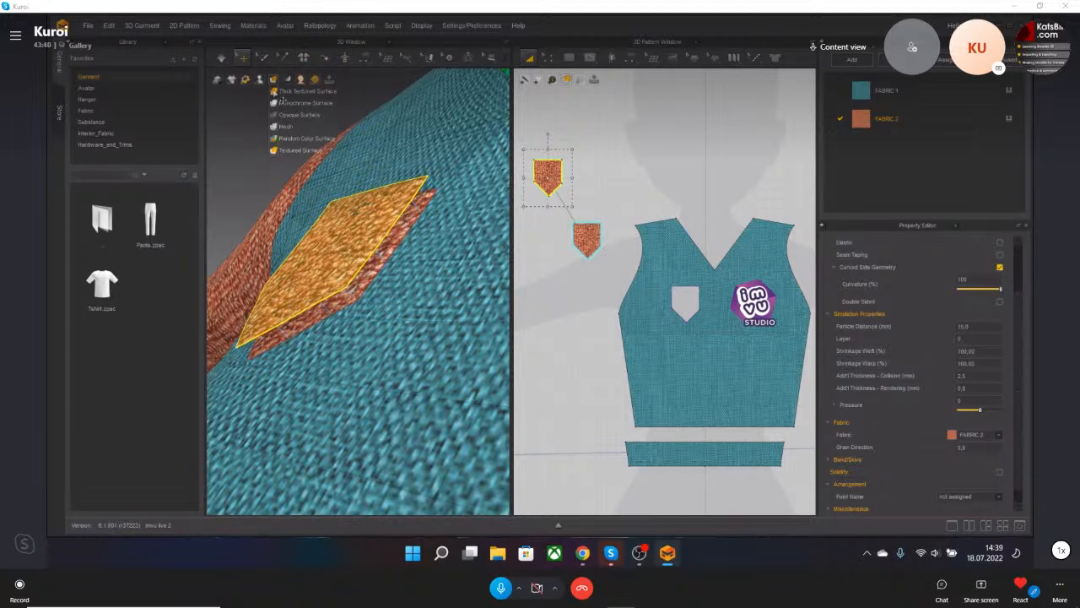
left_click(292, 94)
right_click_drag(384, 267, 410, 270)
Simulate the garment to settle the cloned pocket layer onto the chest.
key("space")
key("space")
scroll(395, 261, "up", 4)
scroll(394, 264, "down", 8)
key("space")
scroll(399, 263, "down", 3)
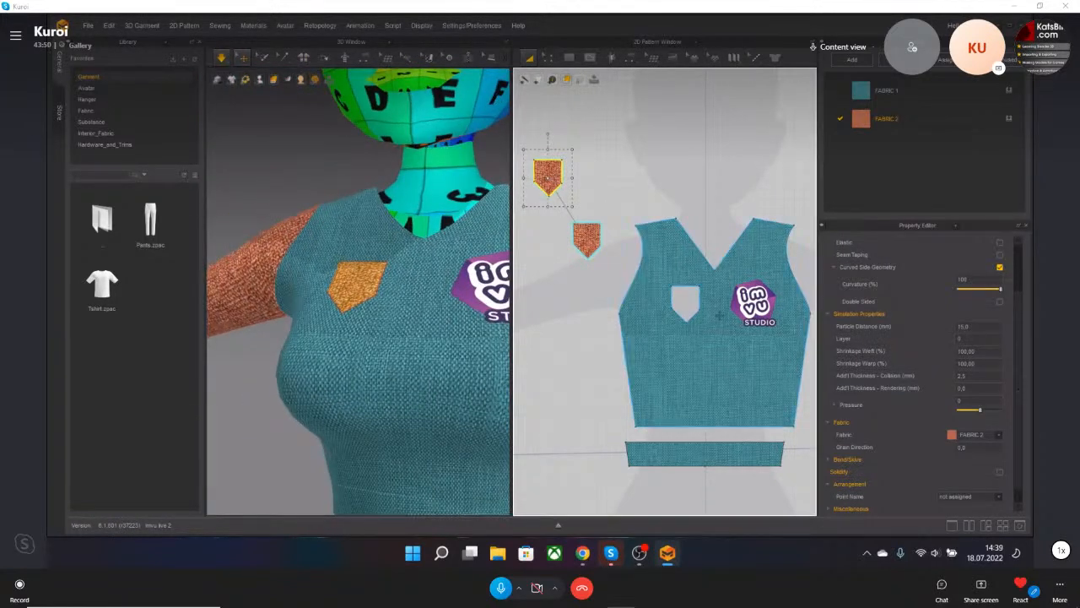
Set the cloned pocket piece's additional rendering thickness to 3 mm.
scroll(922, 409, "down", 1)
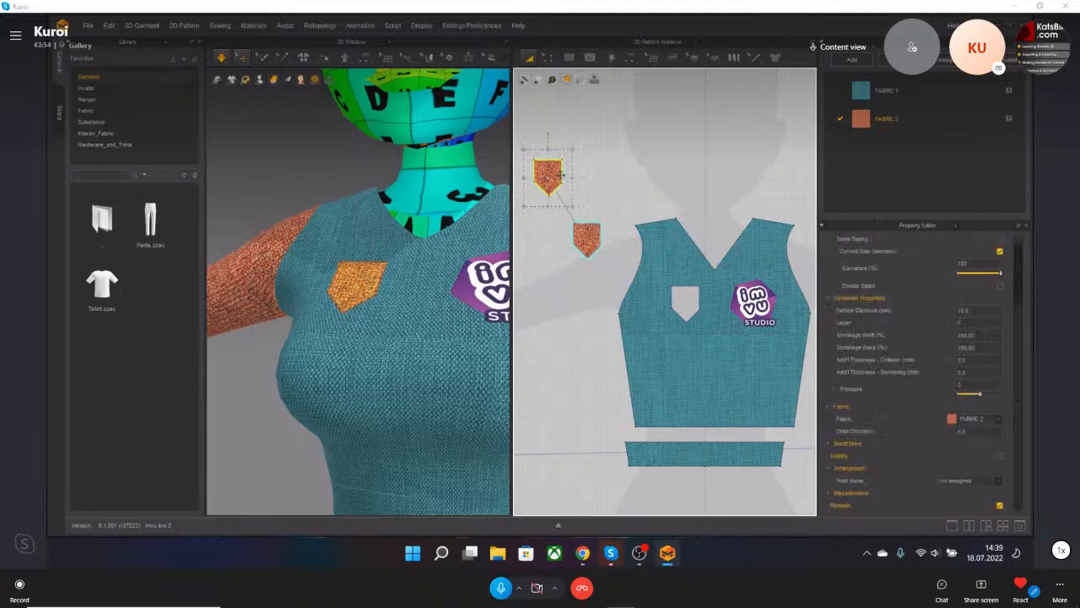
left_click(972, 372)
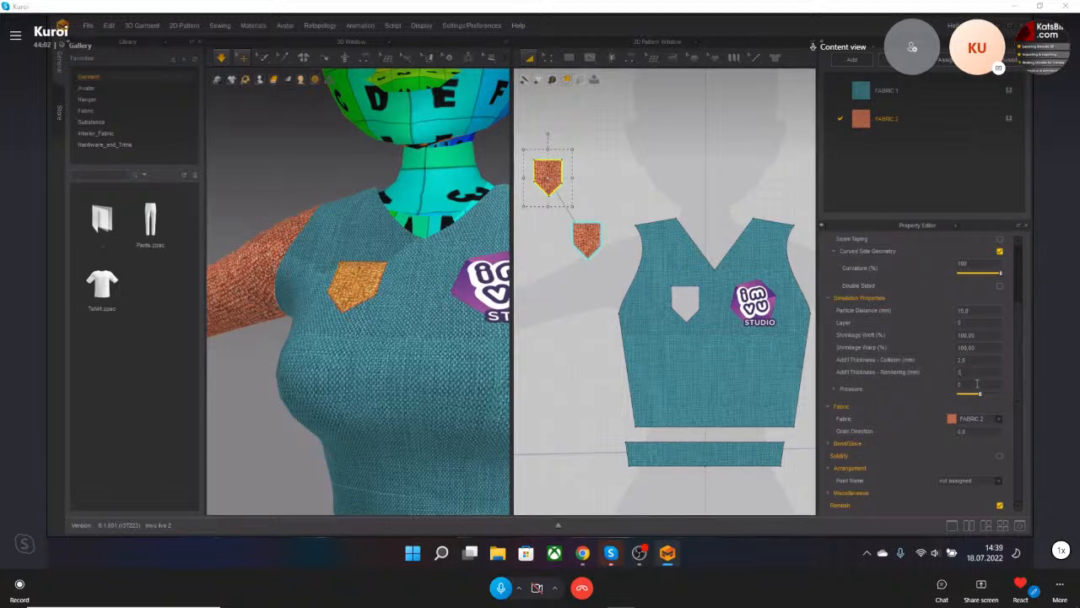
key("Return")
Examine the pocket's thickness on the shirt from the side, from below and from the front.
right_click_drag(305, 289, 420, 293)
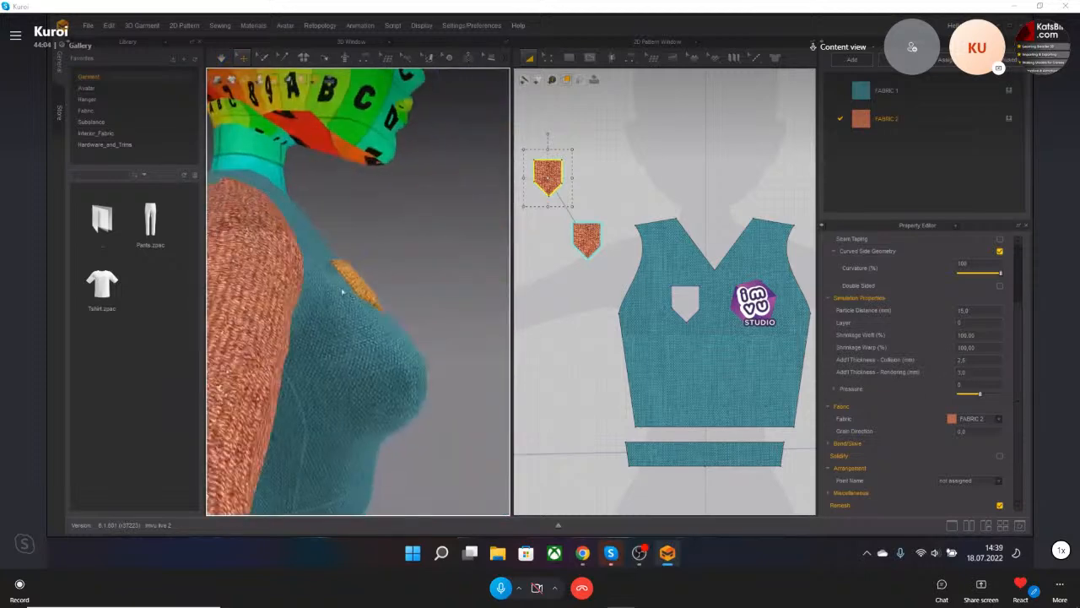
scroll(350, 294, "up", 5)
scroll(351, 294, "up", 4)
scroll(373, 305, "down", 4)
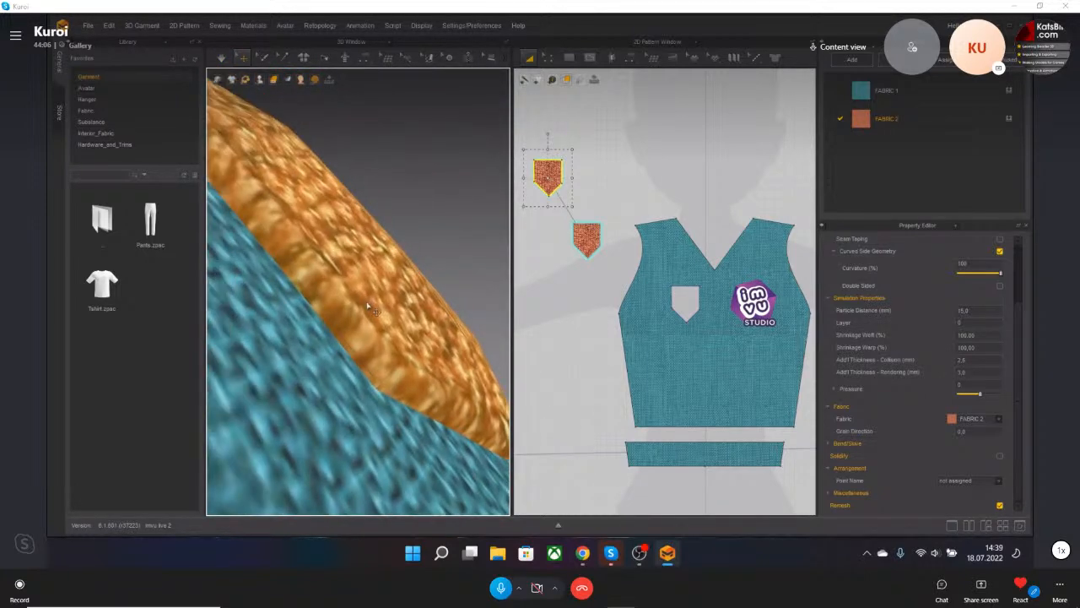
right_click_drag(372, 306, 373, 221)
scroll(357, 260, "up", 5)
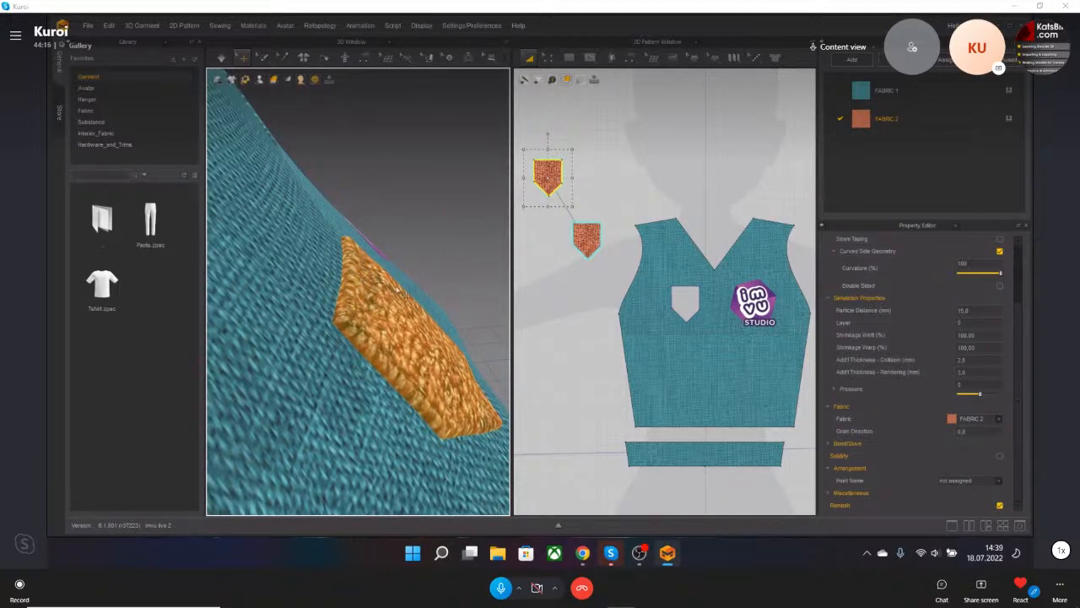
scroll(401, 296, "down", 6)
right_click_drag(397, 294, 306, 287)
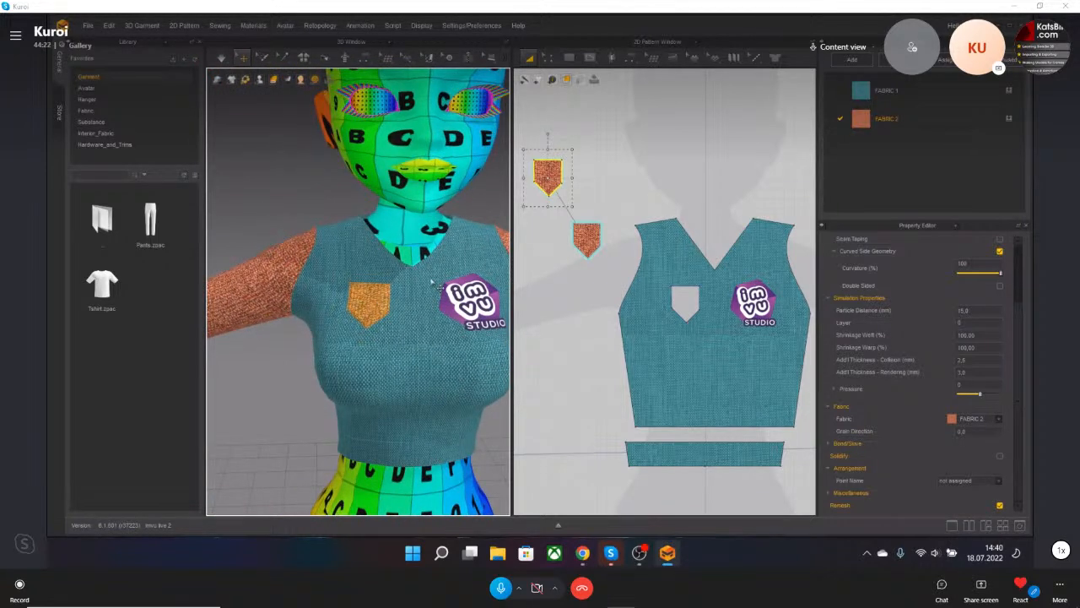
right_click_drag(438, 283, 415, 323)
scroll(425, 356, "down", 4)
middle_click_drag(424, 357, 402, 375)
right_click_drag(402, 376, 401, 354)
scroll(401, 355, "up", 3)
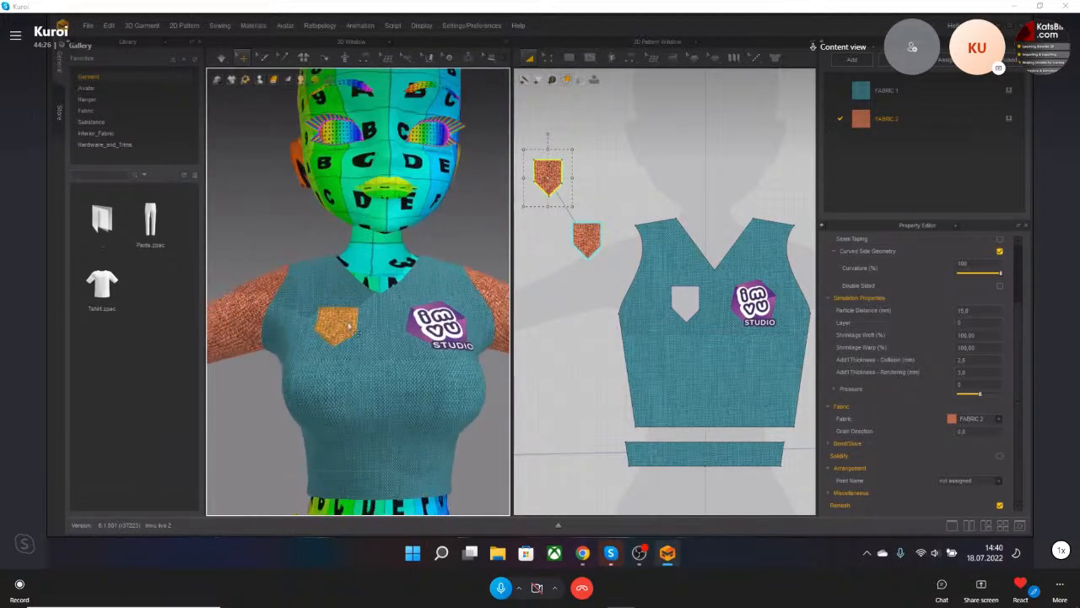
left_click(677, 172)
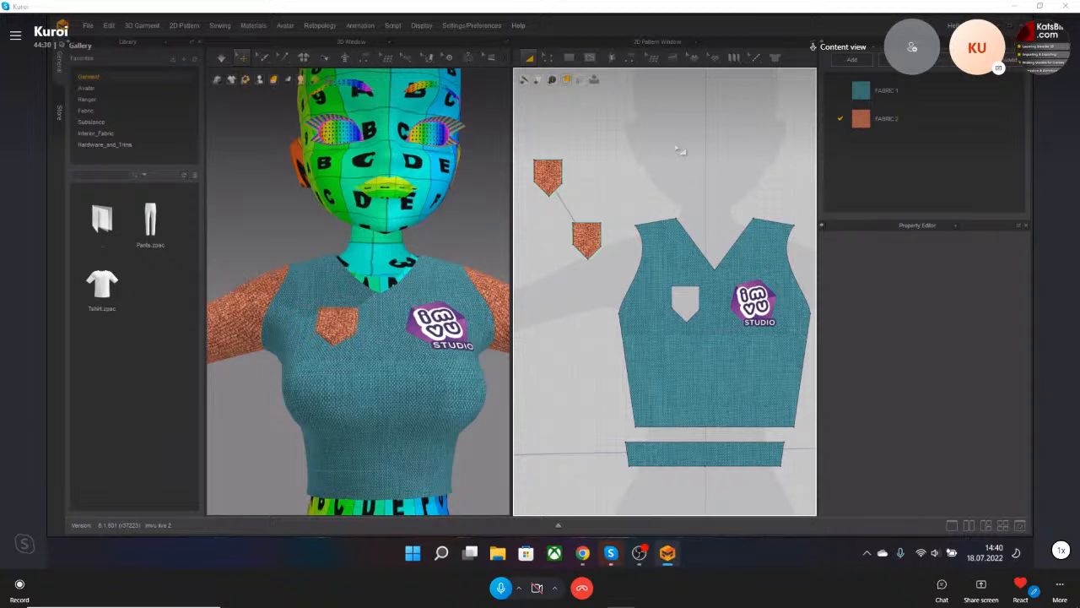
Move the front bodice pattern slightly upward, away from its hem band.
left_click(755, 59)
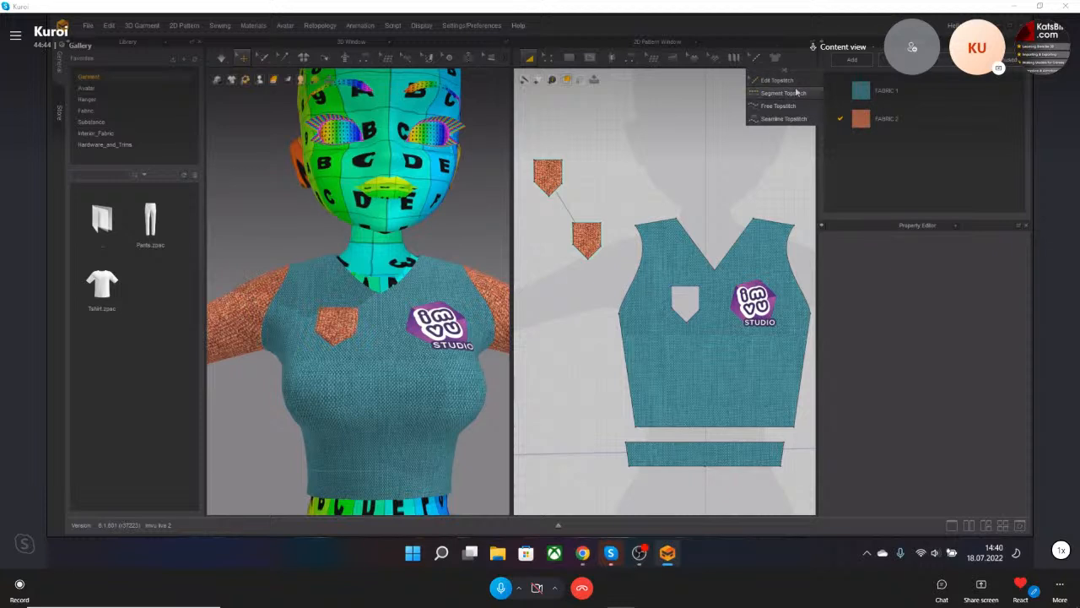
left_click(675, 316)
middle_click_drag(674, 316, 650, 285)
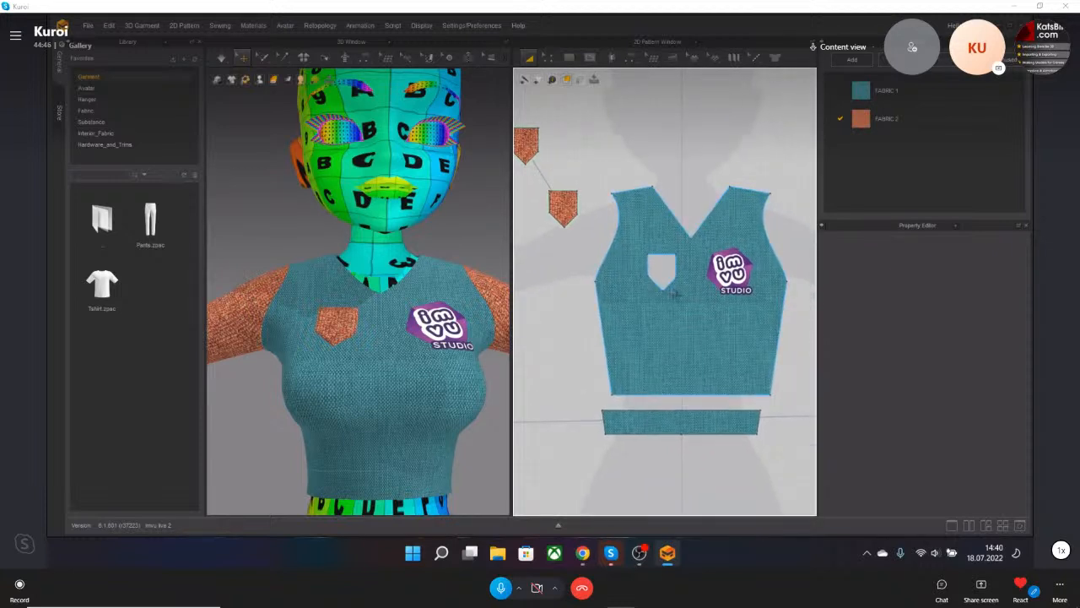
scroll(679, 291, "down", 3)
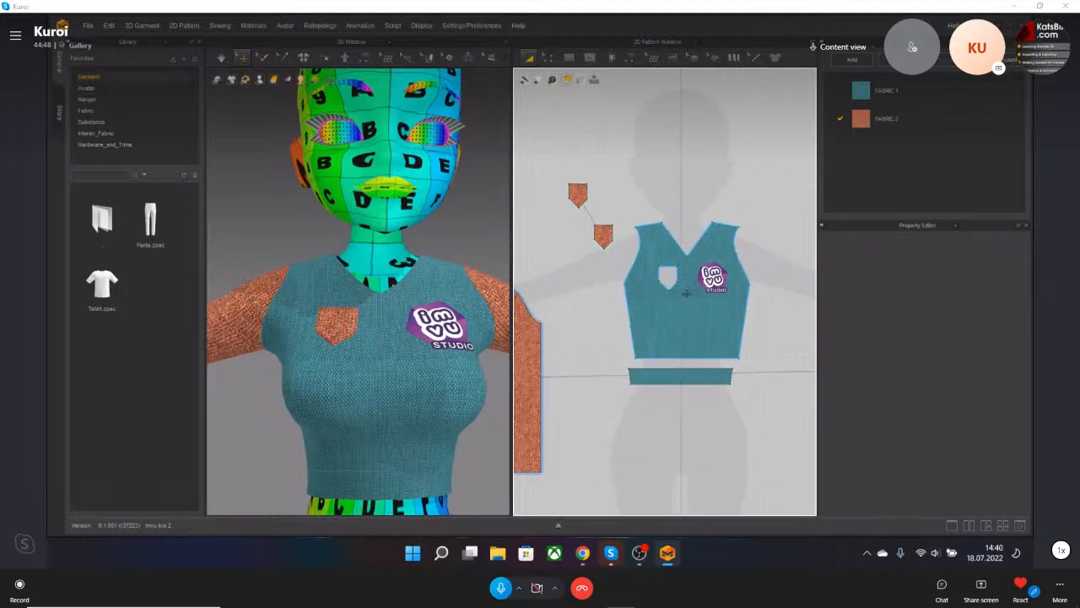
left_click(691, 297)
left_click_drag(686, 287, 694, 287)
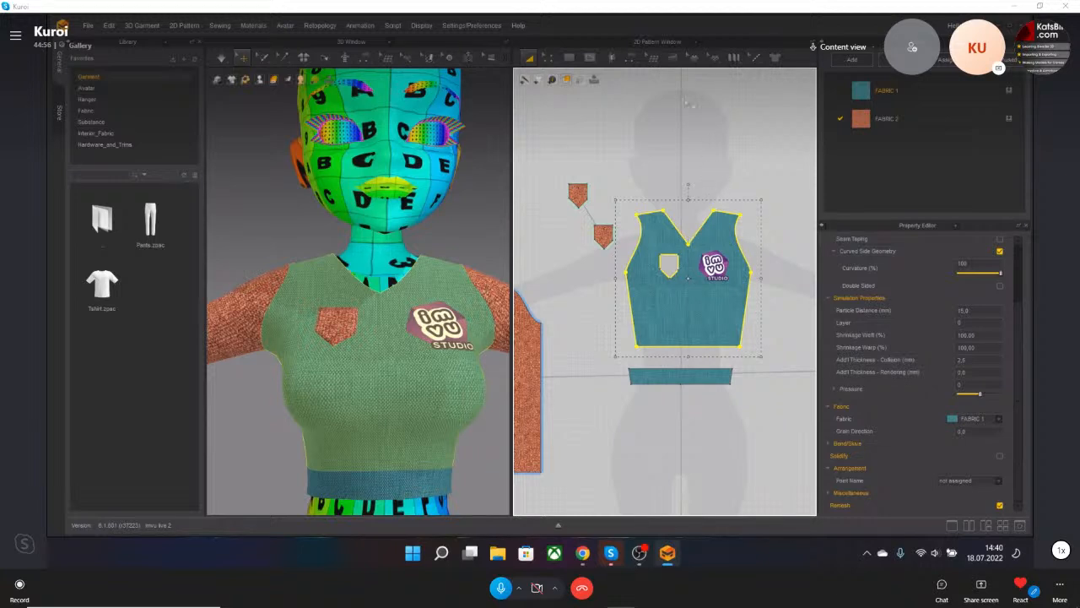
Add a Segment Topstitch along the pocket-side edge of the front bodice's V-neckline and inspect the stitches in 3D.
left_click(754, 57)
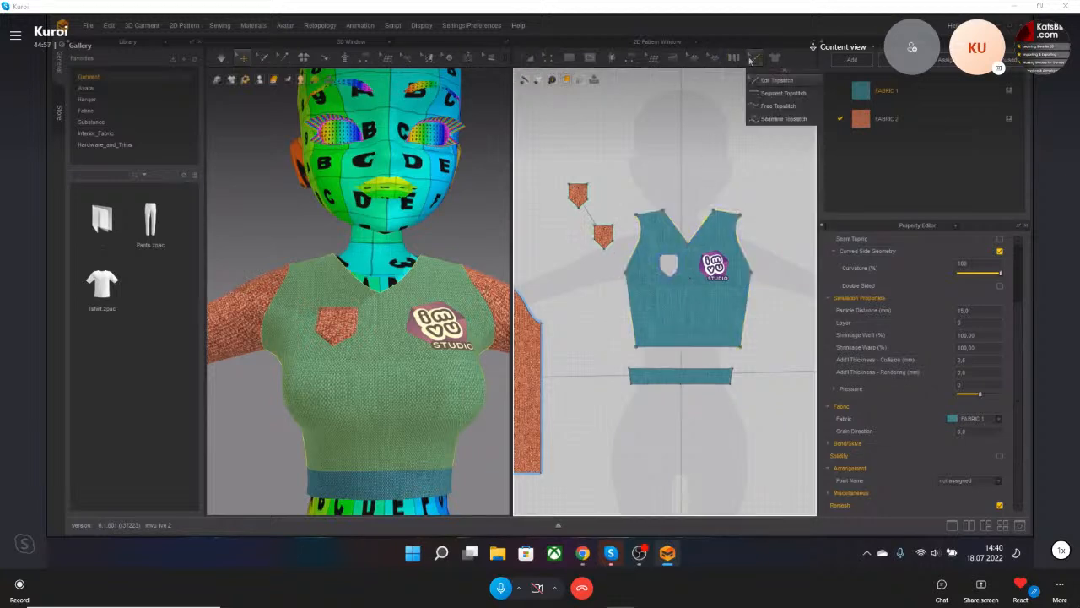
left_click(778, 99)
scroll(661, 269, "up", 5)
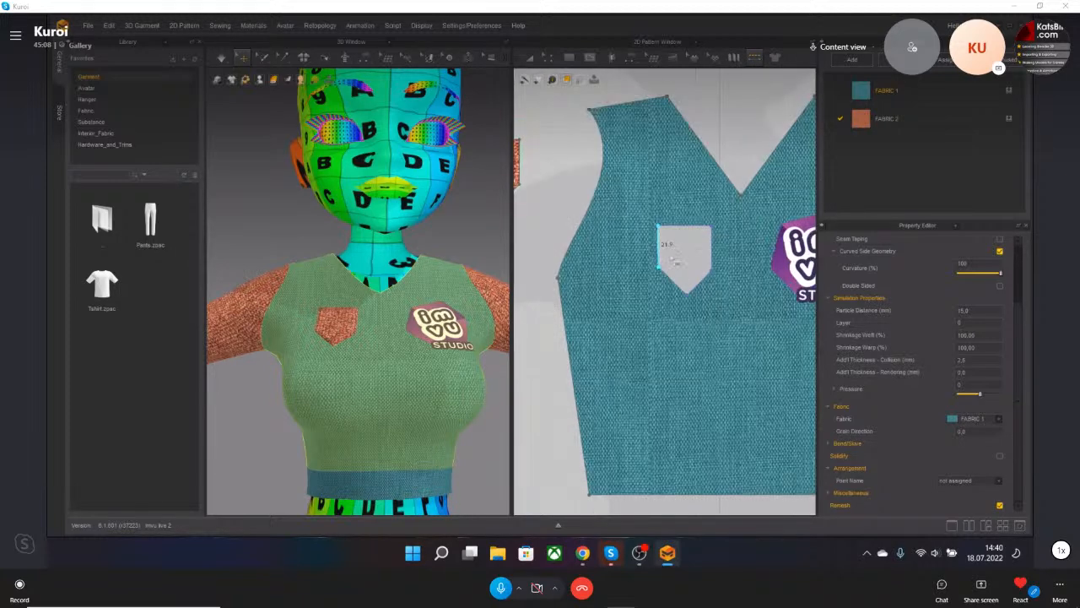
scroll(369, 262, "up", 10)
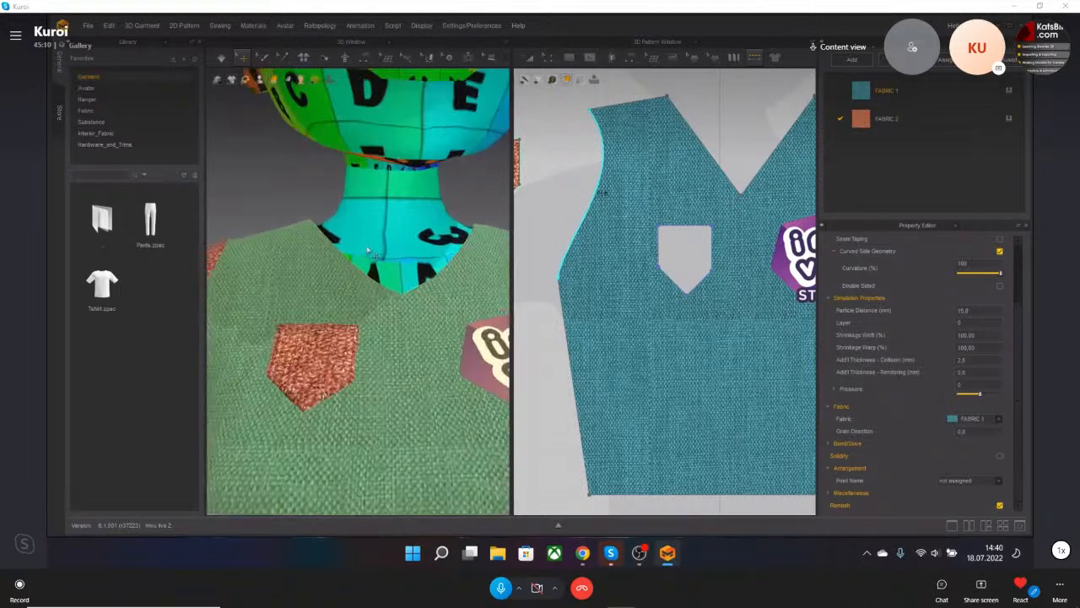
left_click(713, 158)
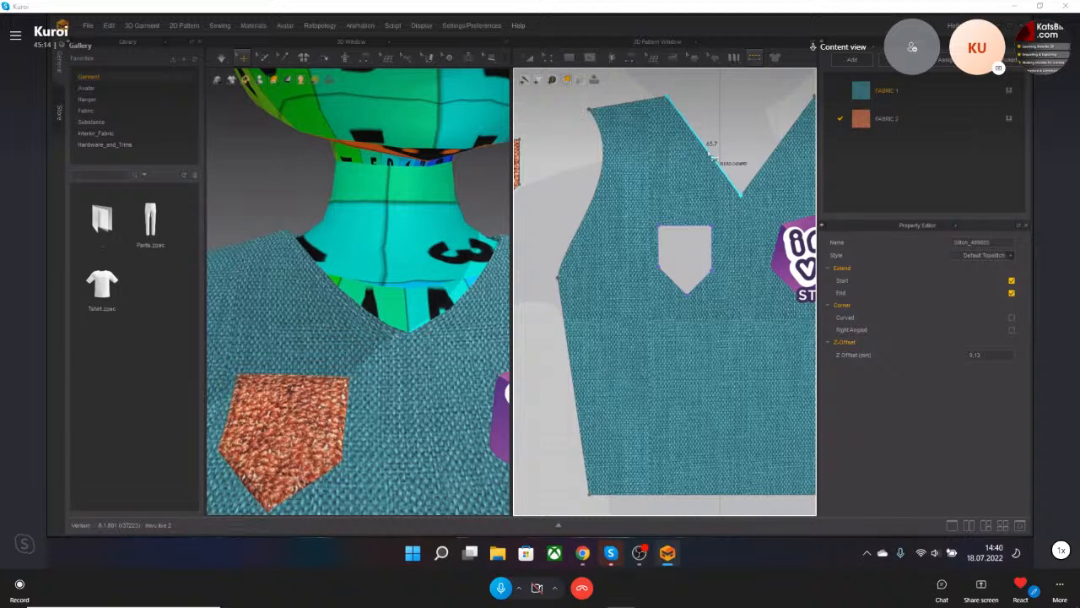
scroll(379, 337, "up", 2)
scroll(380, 354, "up", 5)
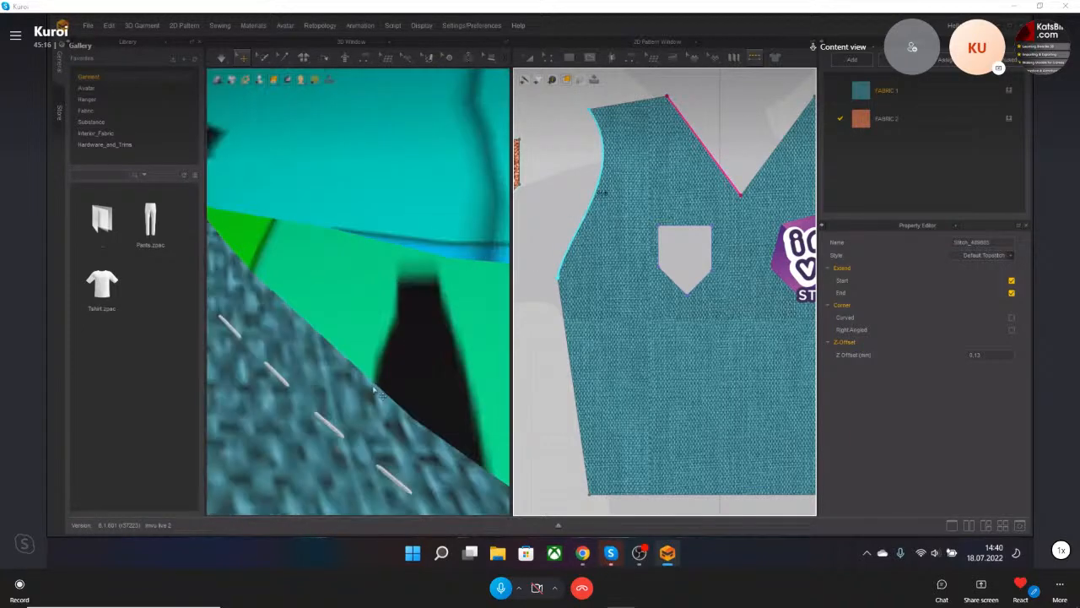
Examine the neckline topstitch on the dressed avatar and up close on the front bodice pattern.
right_click_drag(416, 313, 432, 330)
scroll(431, 330, "down", 10)
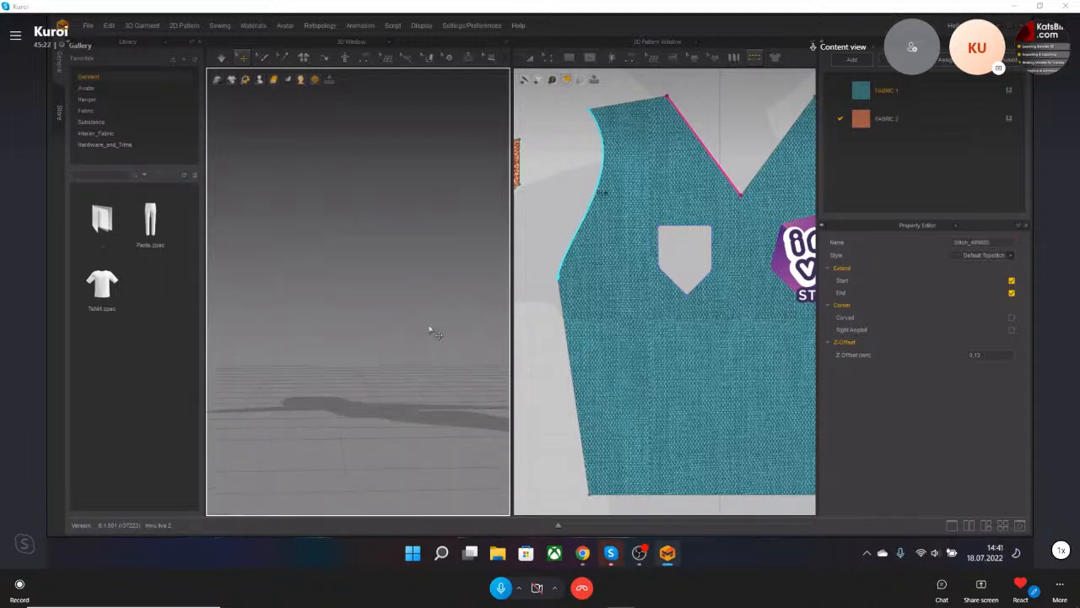
middle_click_drag(422, 320, 392, 409)
scroll(391, 409, "up", 6)
middle_click_drag(490, 233, 410, 330)
scroll(408, 330, "up", 10)
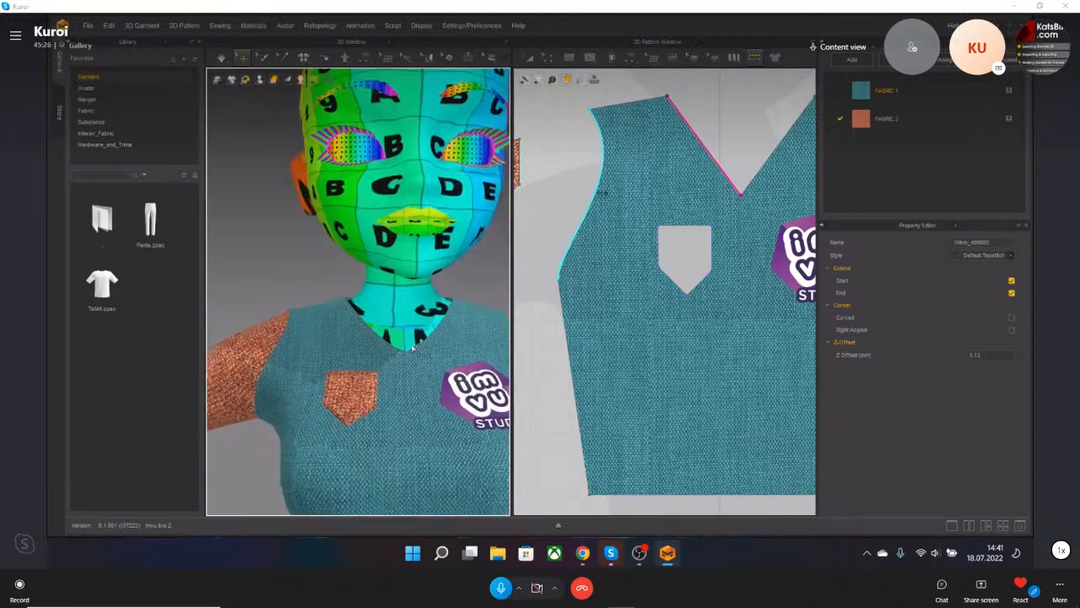
middle_click_drag(422, 394, 363, 250)
scroll(714, 145, "up", 3)
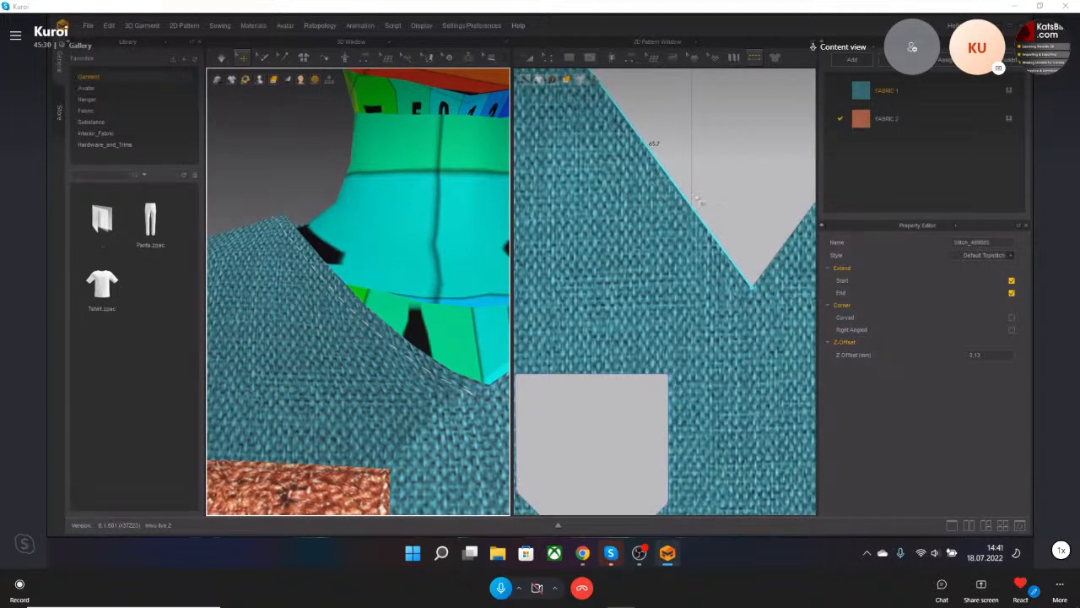
scroll(713, 260, "up", 3)
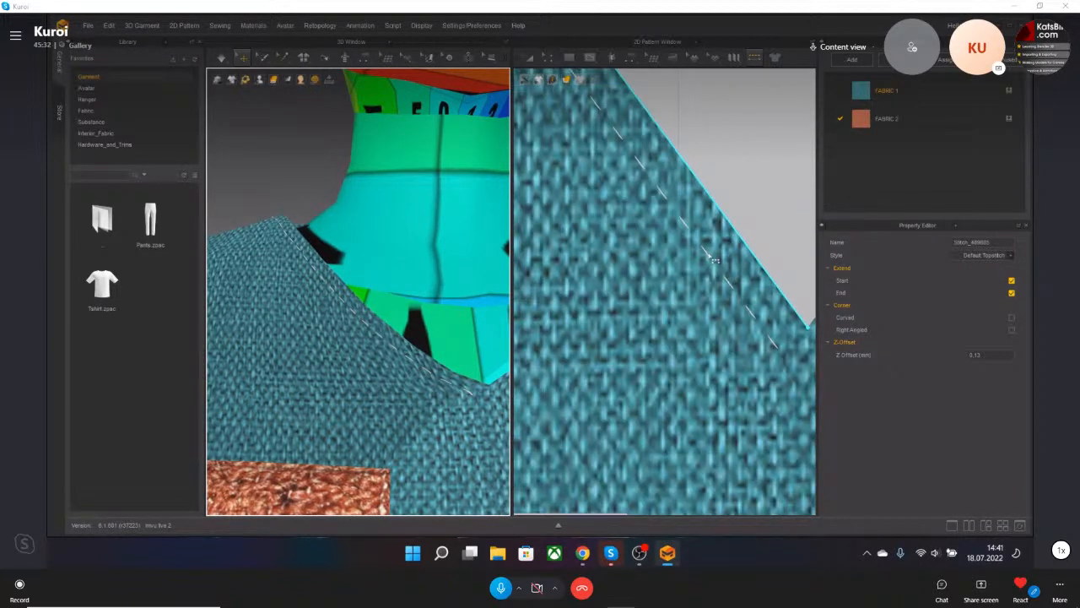
scroll(709, 257, "down", 4)
scroll(683, 249, "up", 4)
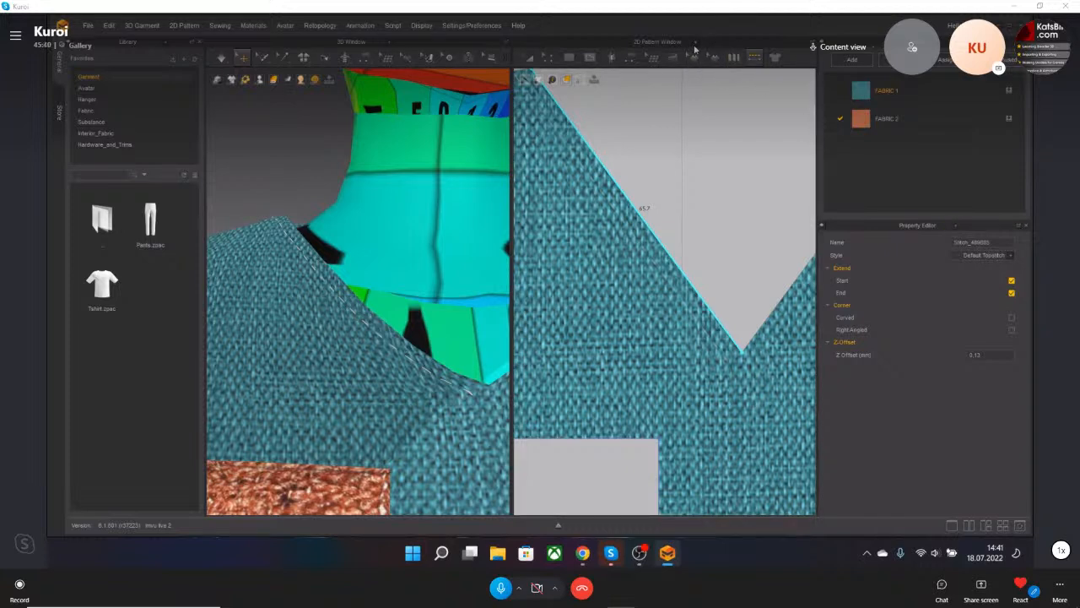
Show the topstitch list and select Default Topstitch to display its properties.
left_click(935, 44)
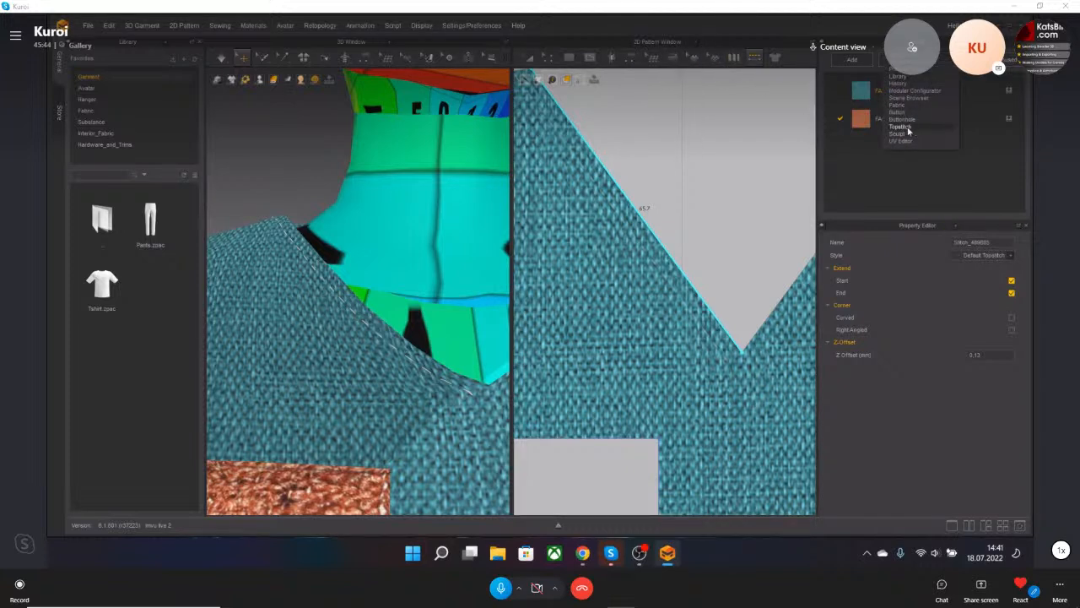
left_click(906, 127)
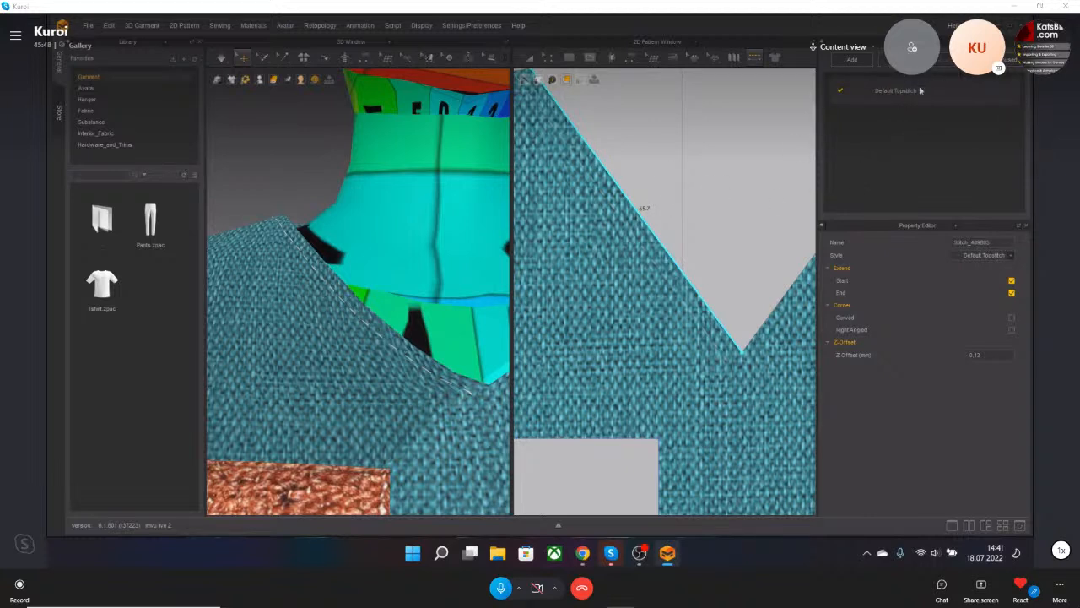
left_click(855, 99)
left_click(886, 100)
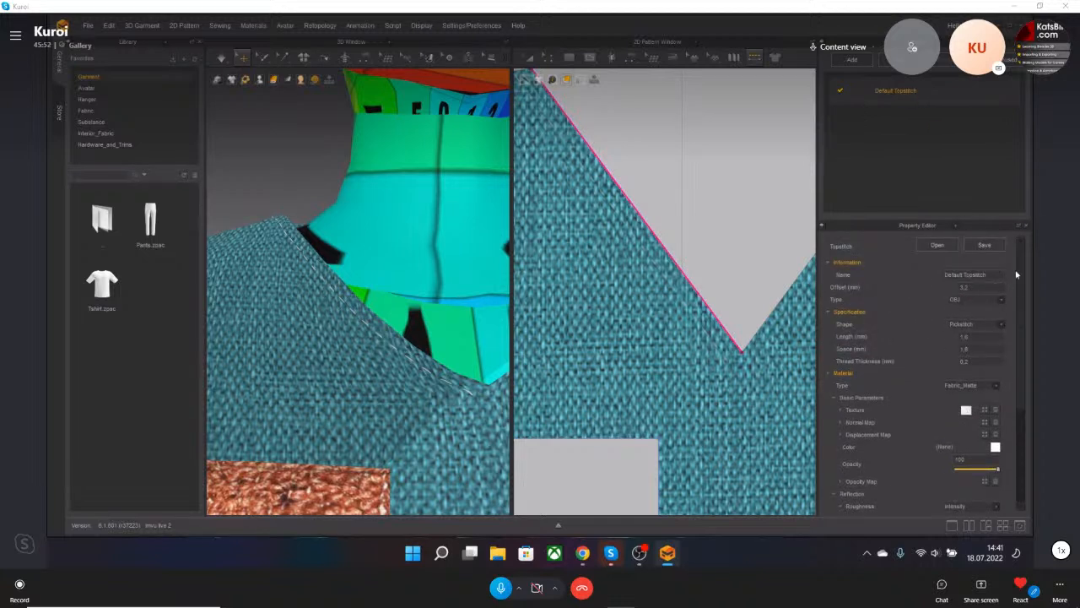
Review the Default Topstitch's specification and material properties, including the available type and shape options.
left_click_drag(1021, 263, 1023, 239)
left_click(1001, 299)
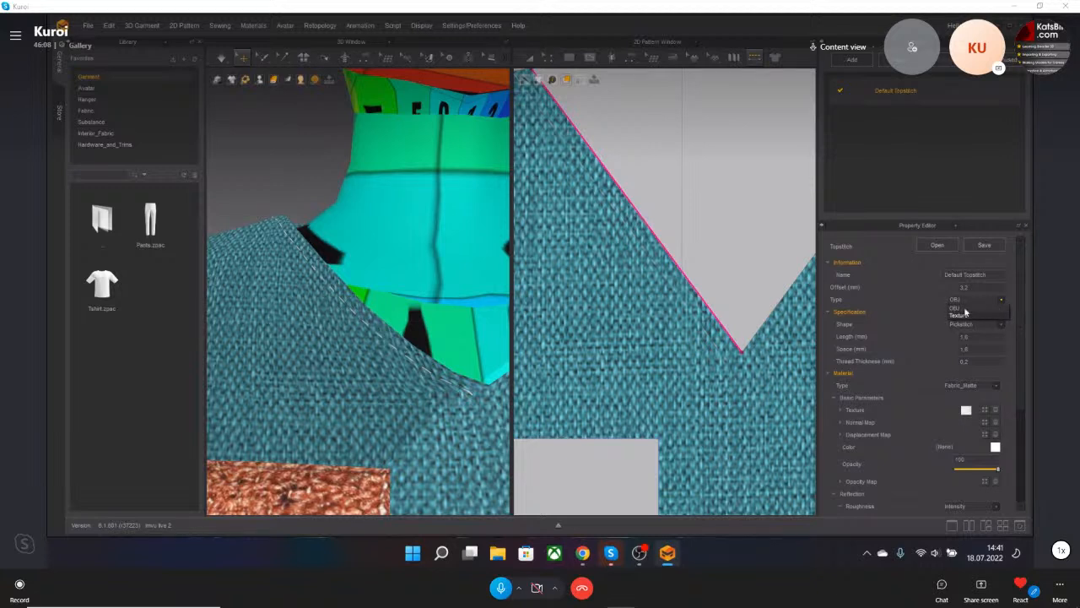
left_click(887, 262)
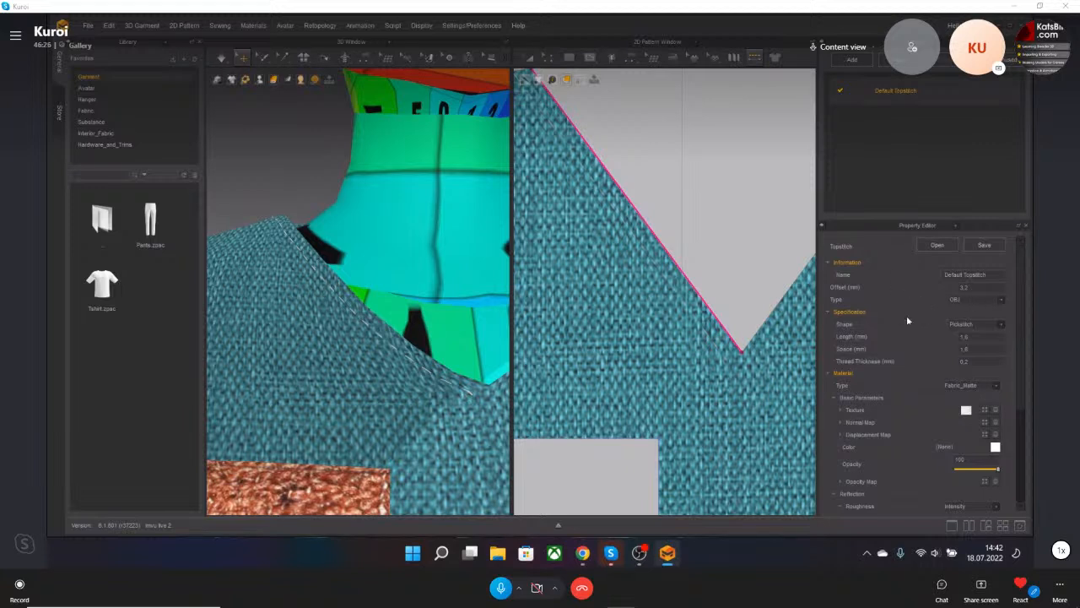
scroll(909, 324, "down", 2)
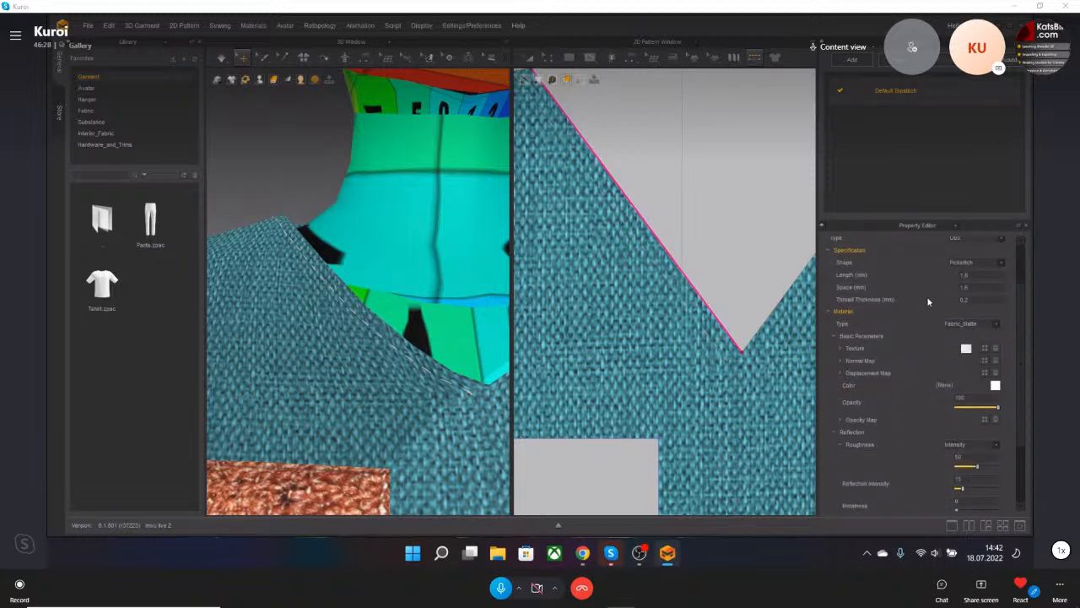
scroll(908, 275, "up", 1)
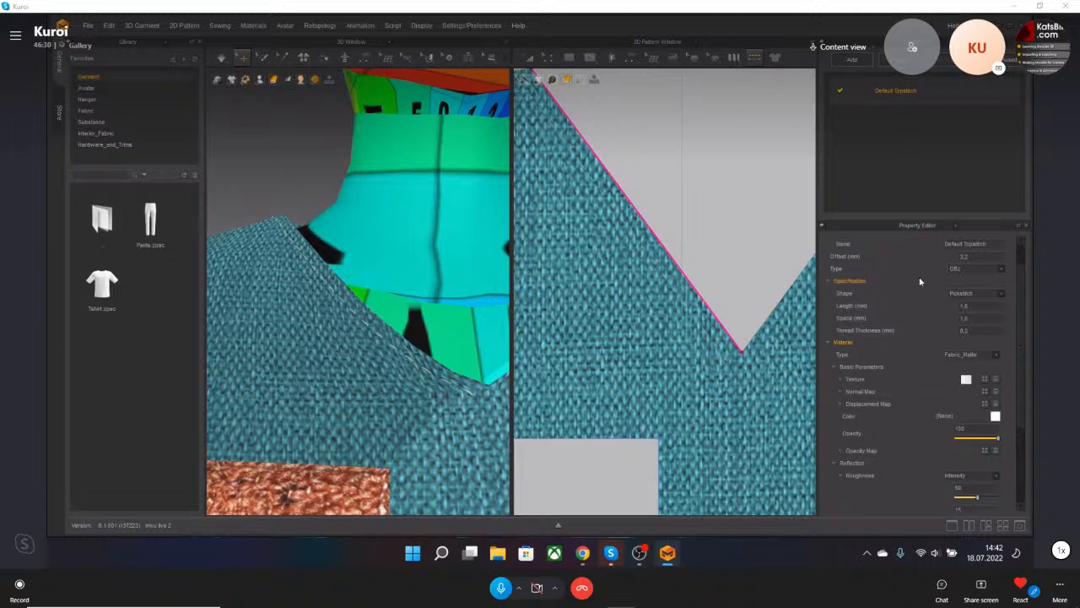
left_click(1003, 293)
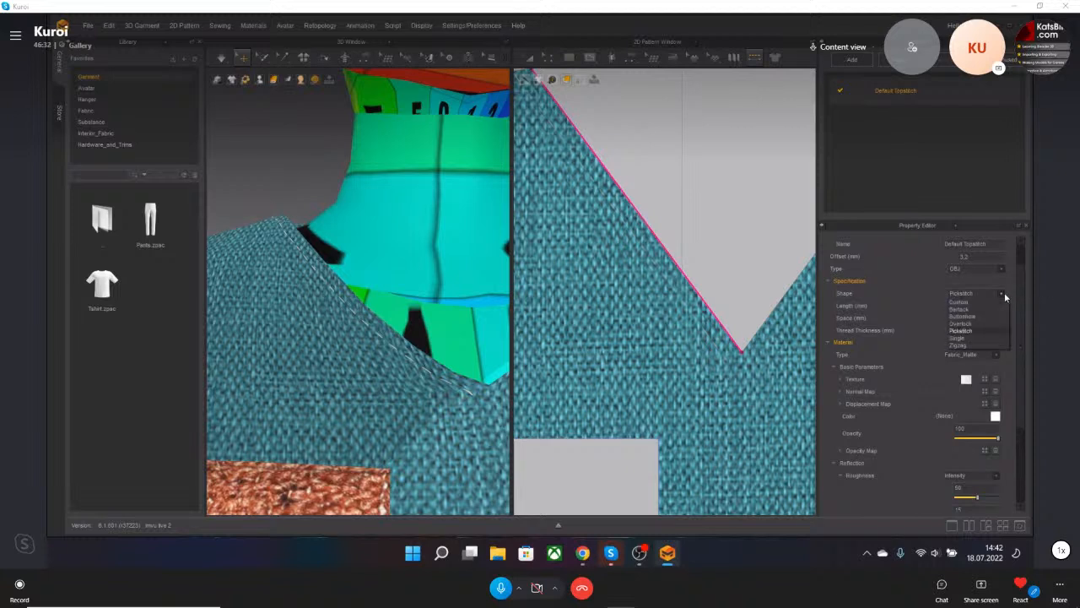
left_click(905, 277)
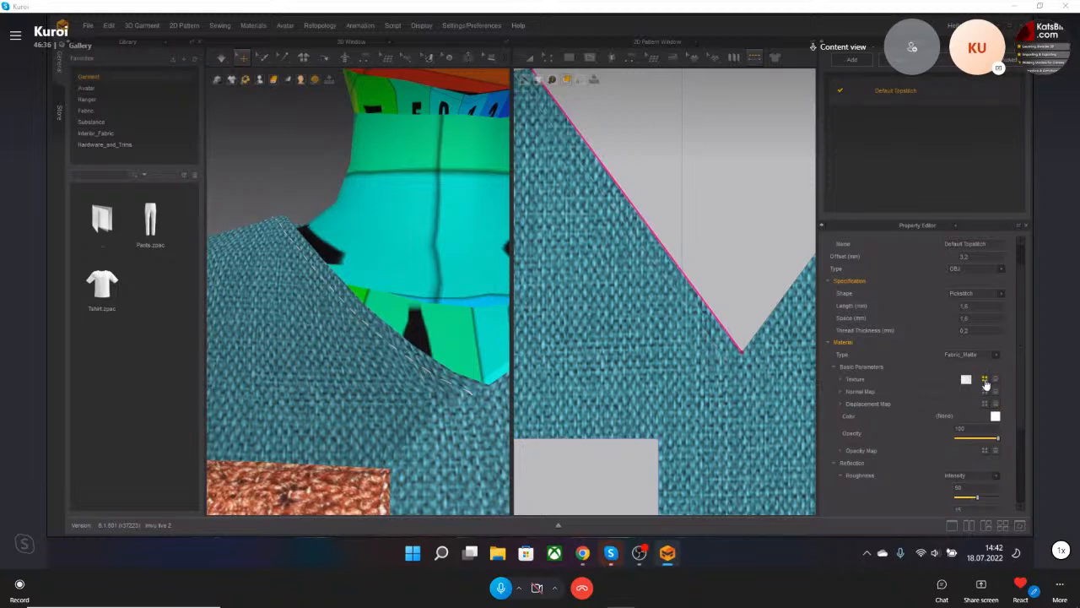
Try colouring the topstitch red, including with the Bartack shape.
left_click(995, 418)
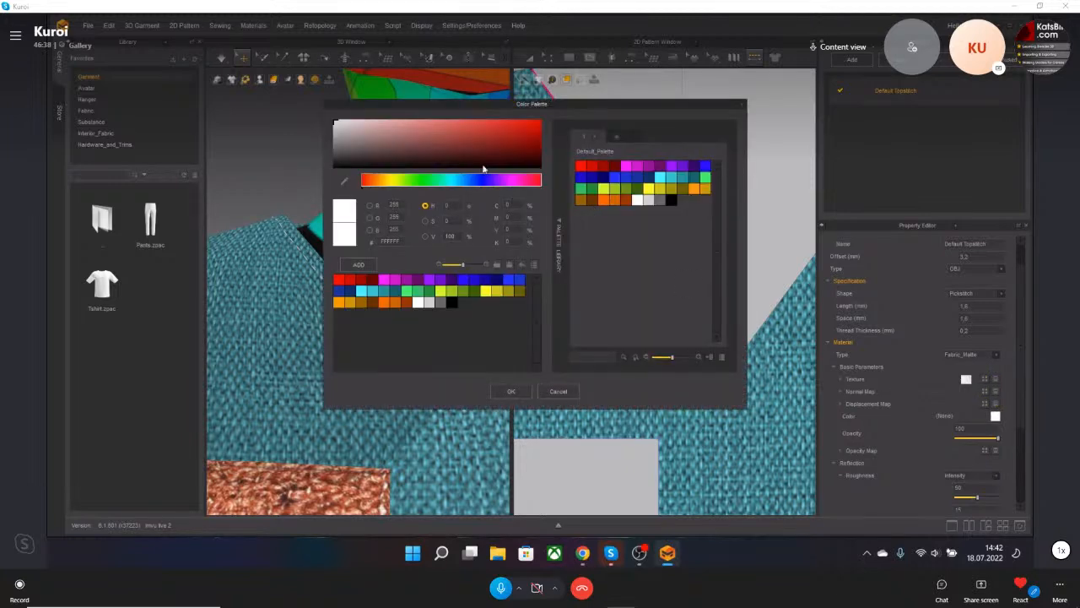
left_click(512, 391)
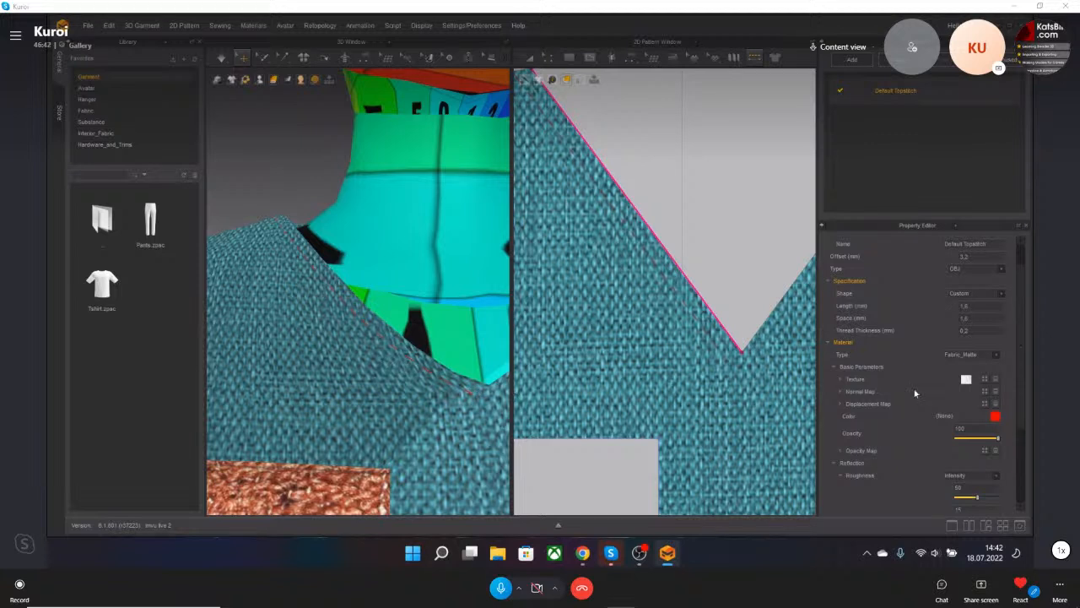
left_click(1002, 298)
left_click(977, 308)
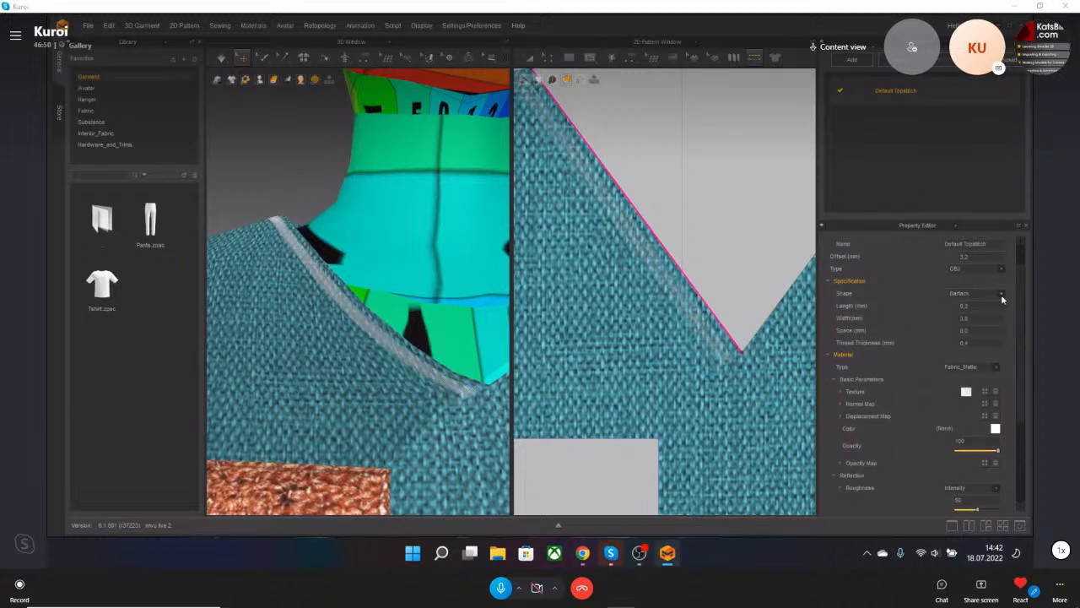
left_click(995, 429)
left_click(504, 143)
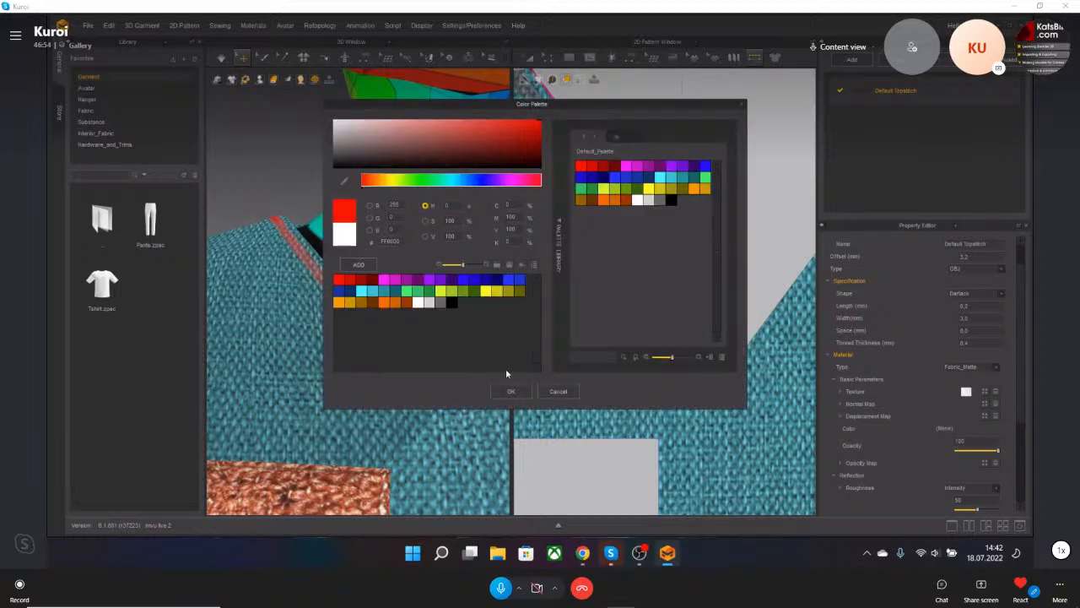
left_click(510, 391)
Try the Buttonhole shape on the neckline topstitch and inspect its stitches closely on the pattern.
left_click(999, 295)
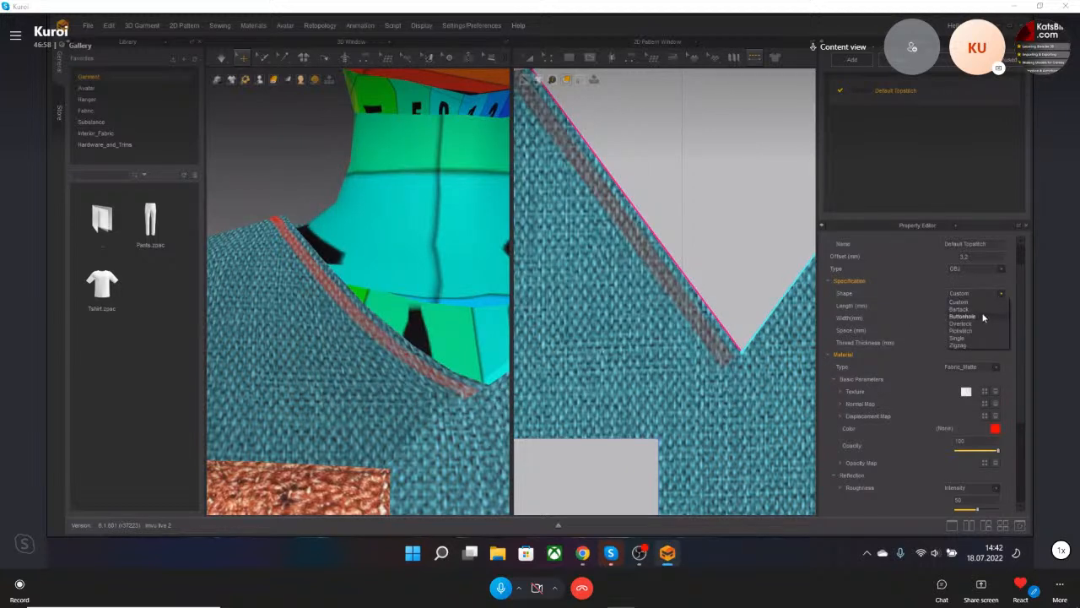
left_click(962, 317)
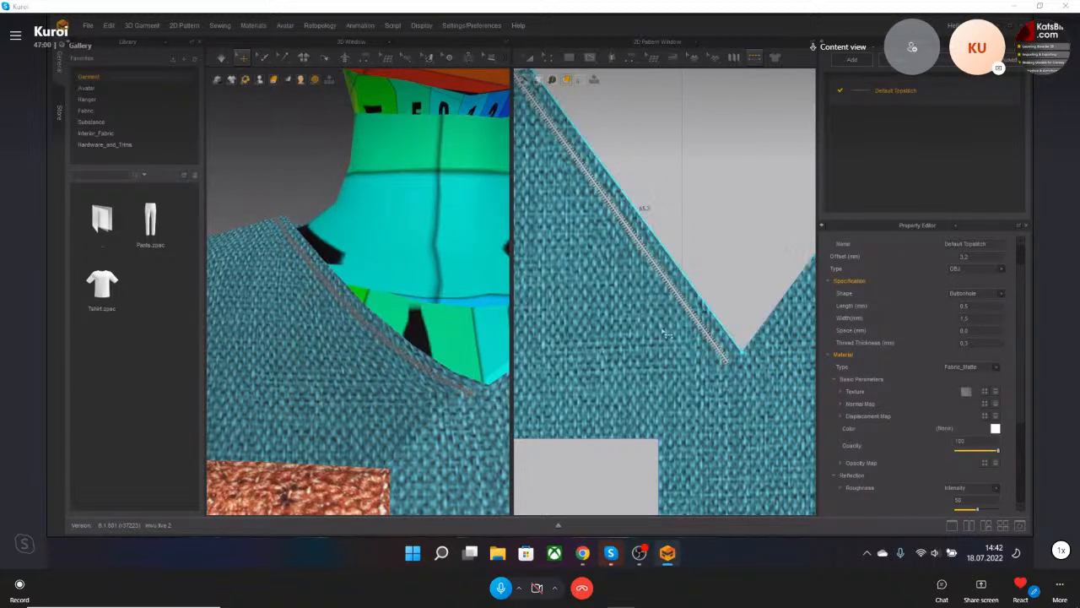
scroll(690, 291, "up", 3)
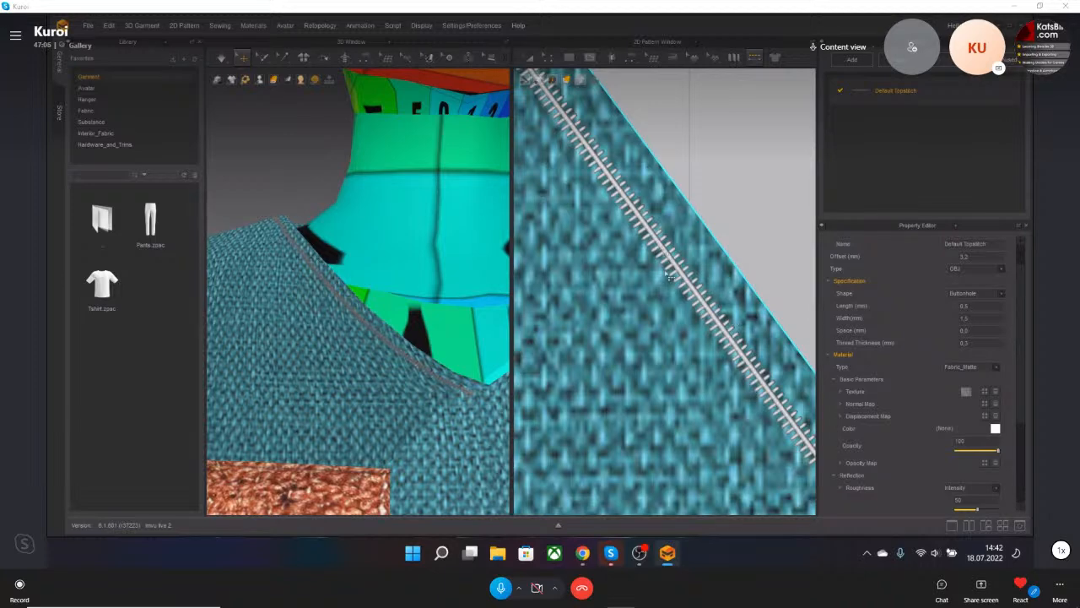
scroll(676, 290, "down", 1)
scroll(679, 291, "down", 2)
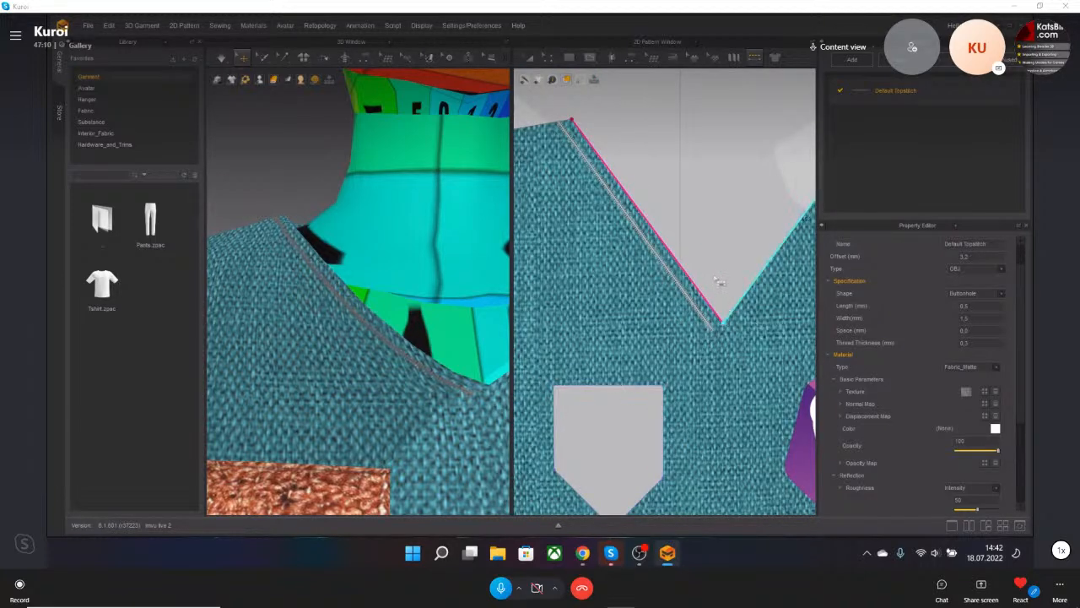
scroll(810, 335, "up", 3)
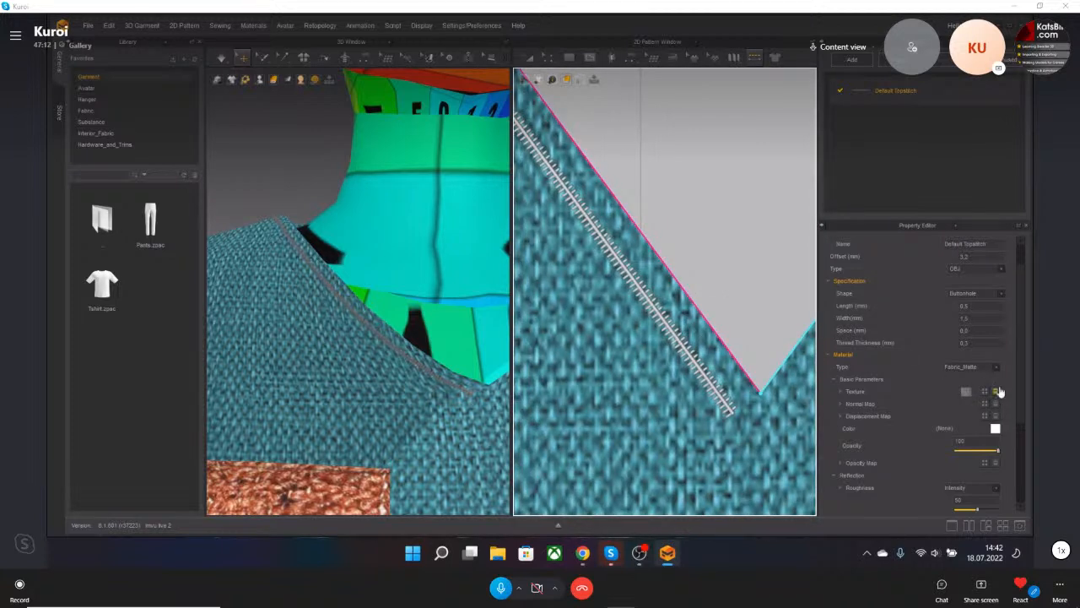
Try the Overlock shape on the neckline topstitch and inspect it on the shirt in 3D.
left_click(1001, 295)
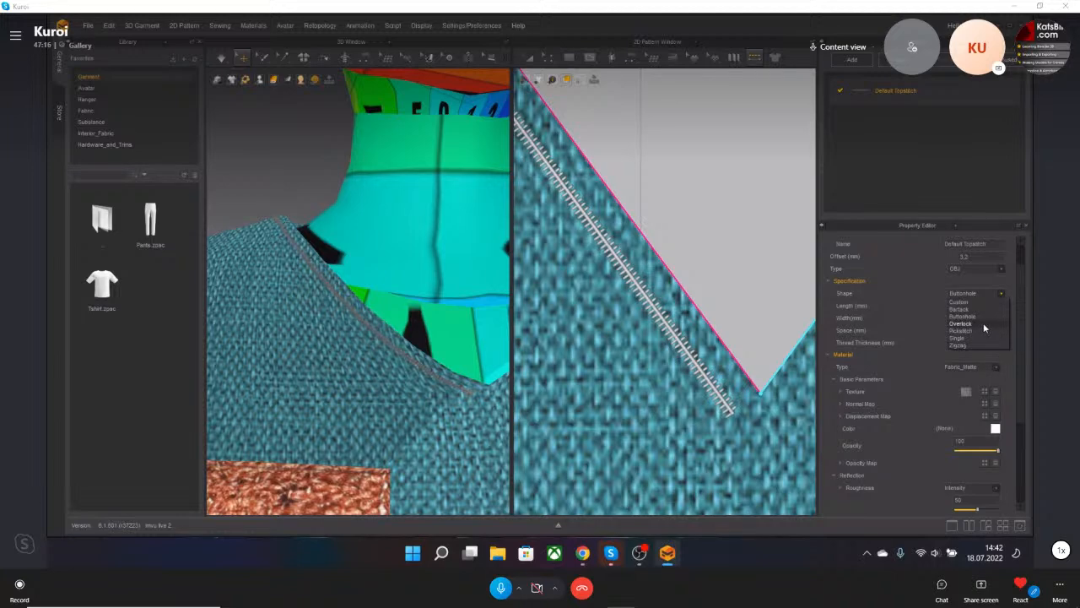
left_click(983, 322)
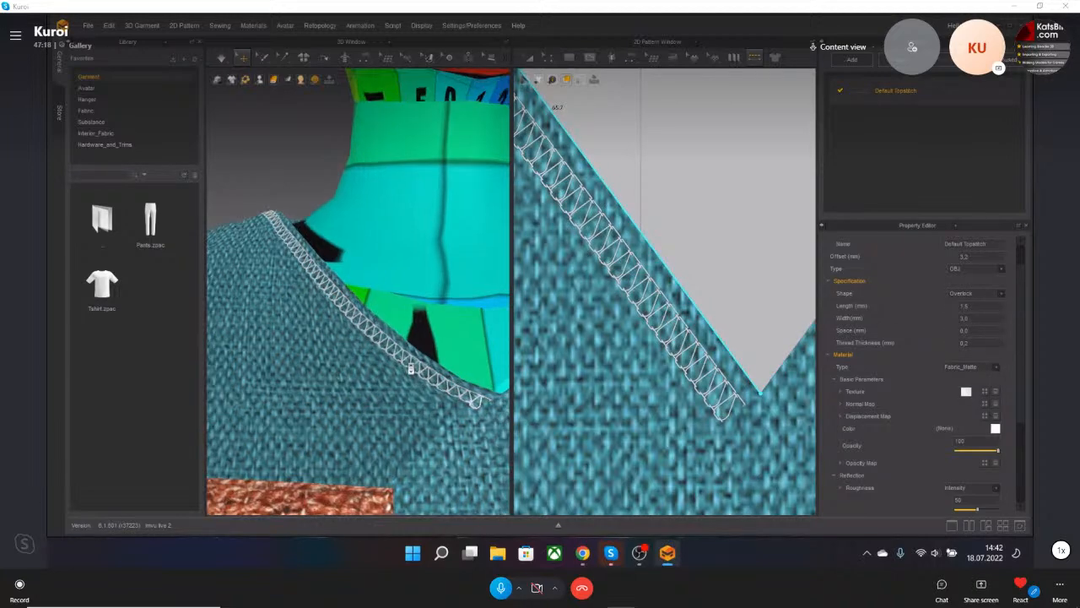
scroll(411, 369, "up", 3)
scroll(337, 368, "down", 5)
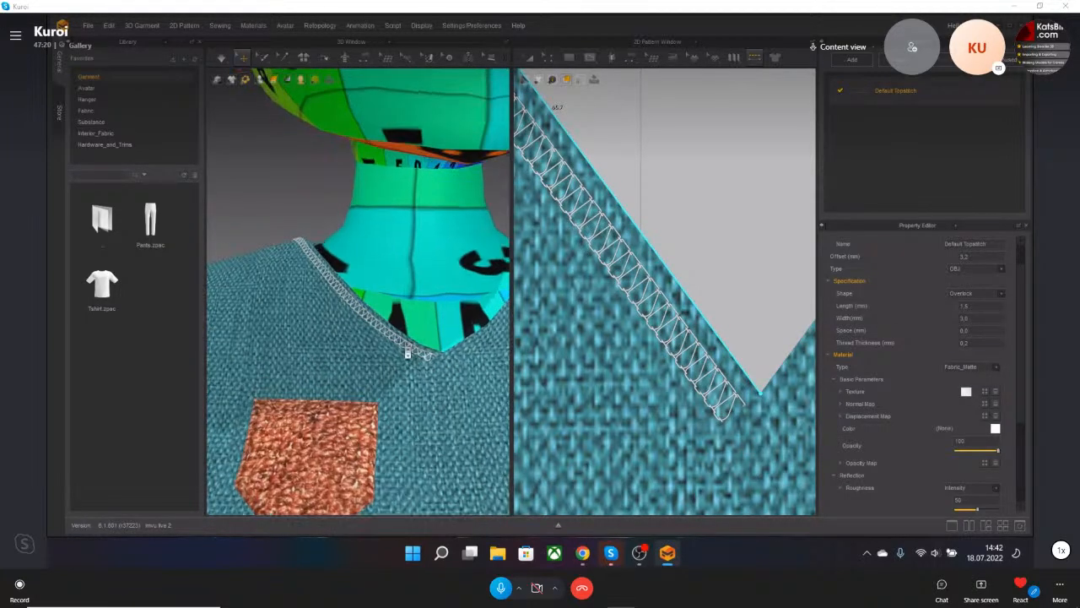
scroll(408, 353, "down", 5)
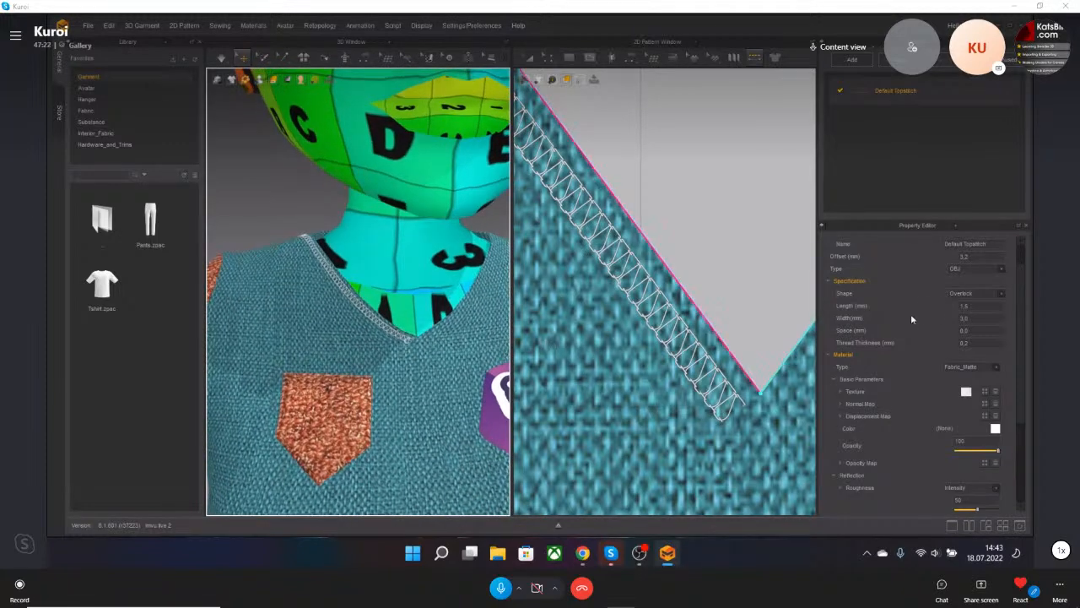
Try the Pickstitch shape and the Single shape on the neckline topstitch and inspect the stitch line on the pattern.
left_click(997, 292)
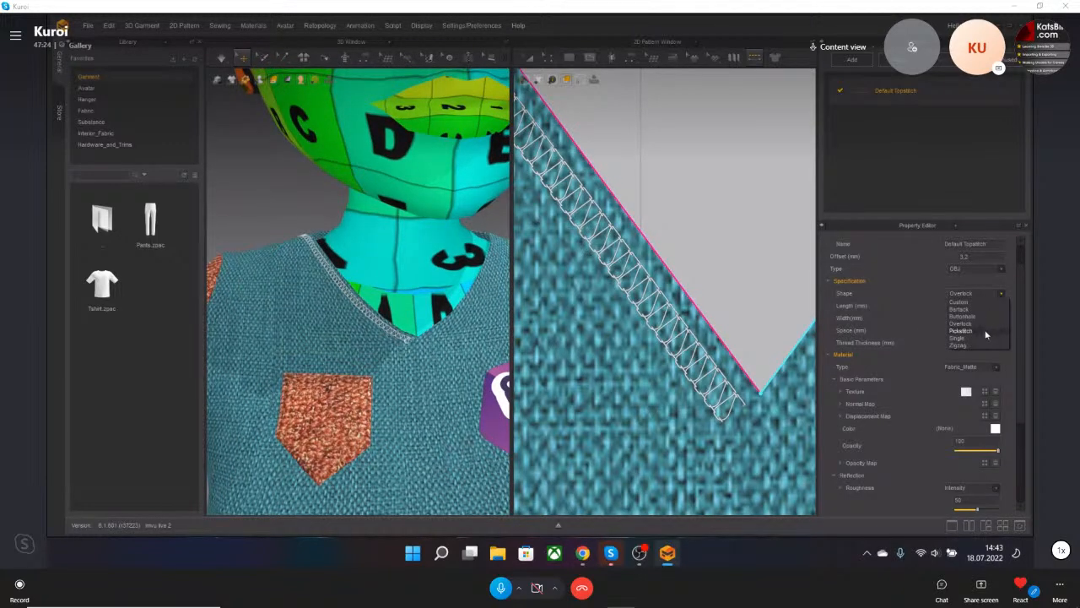
left_click(985, 330)
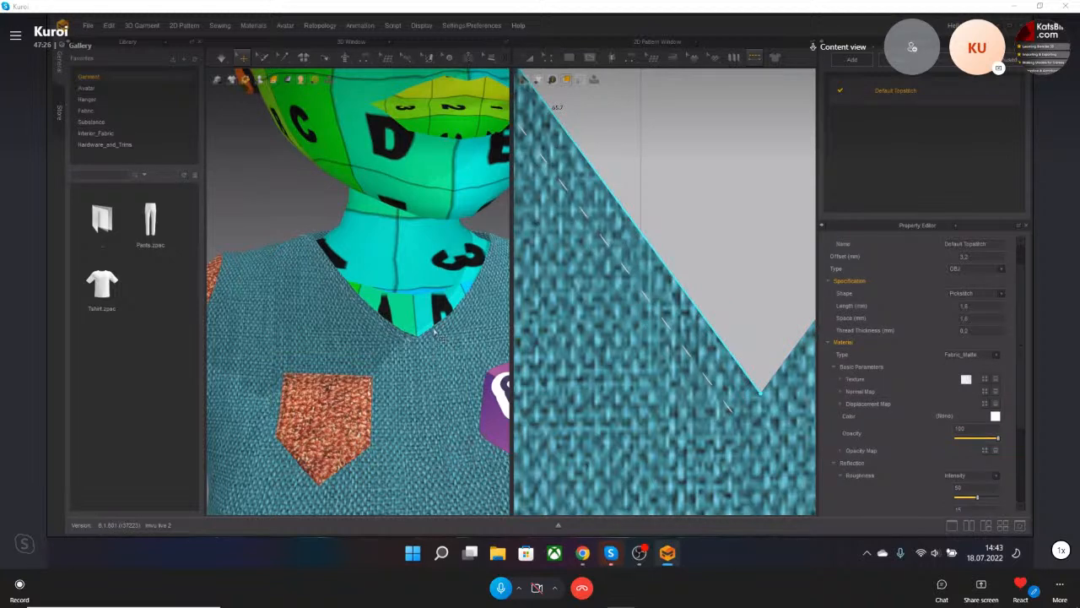
left_click(1001, 293)
left_click(978, 338)
middle_click_drag(649, 307, 667, 330)
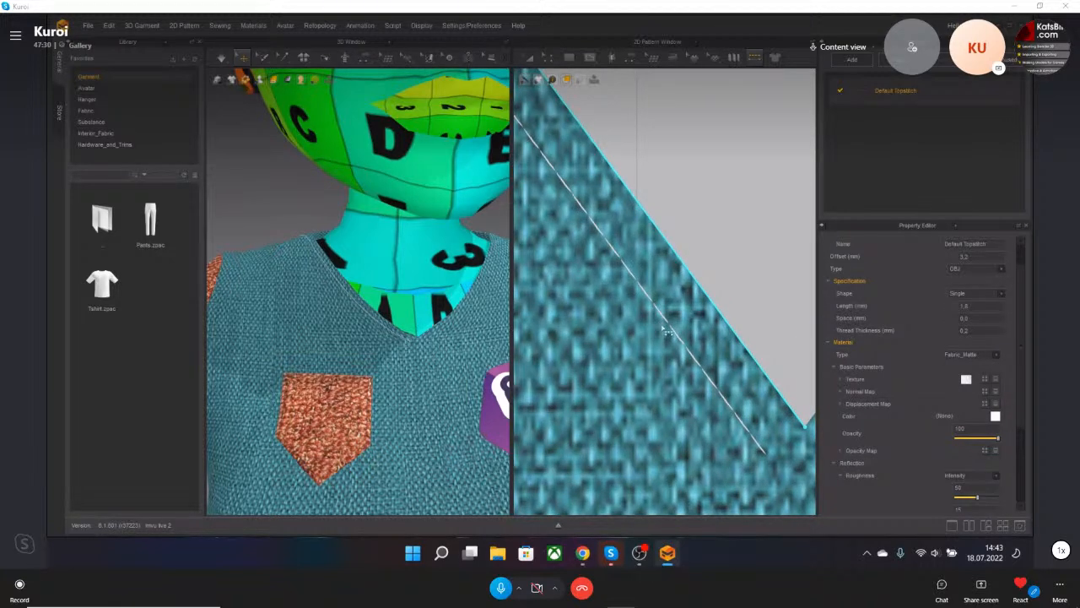
Try the Zigzag shape on the neckline topstitch and view it on the shirt from the front.
left_click(1001, 293)
left_click(972, 345)
right_click_drag(411, 318, 444, 319)
left_click(1001, 270)
left_click(1003, 271)
left_click(1002, 293)
left_click(626, 297)
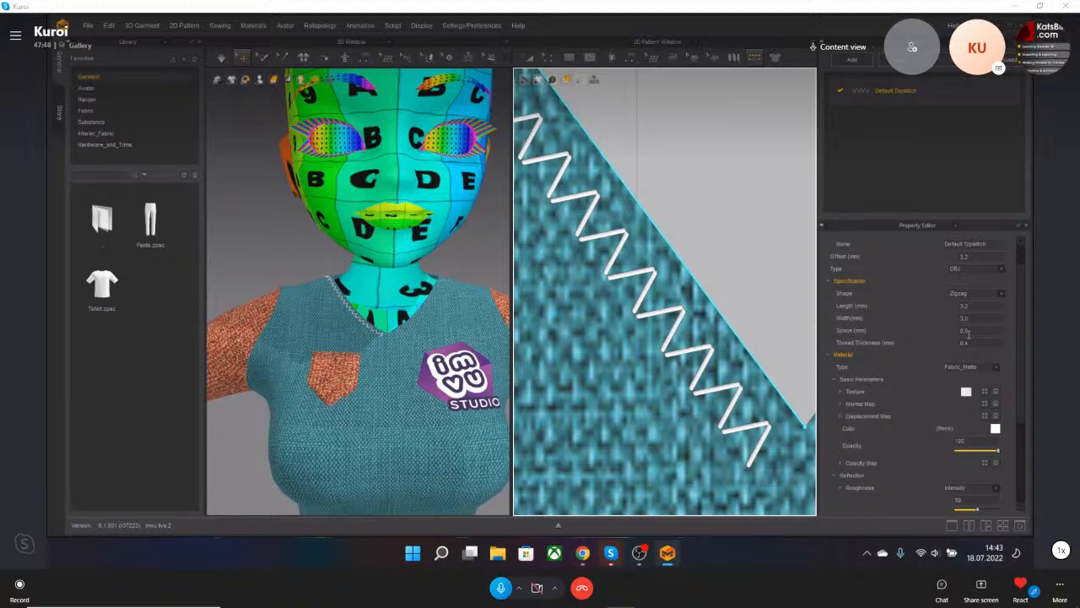
Switch the topstitch back to the Pickstitch shape and set its thread thickness to 1.0 mm.
double_click(971, 342)
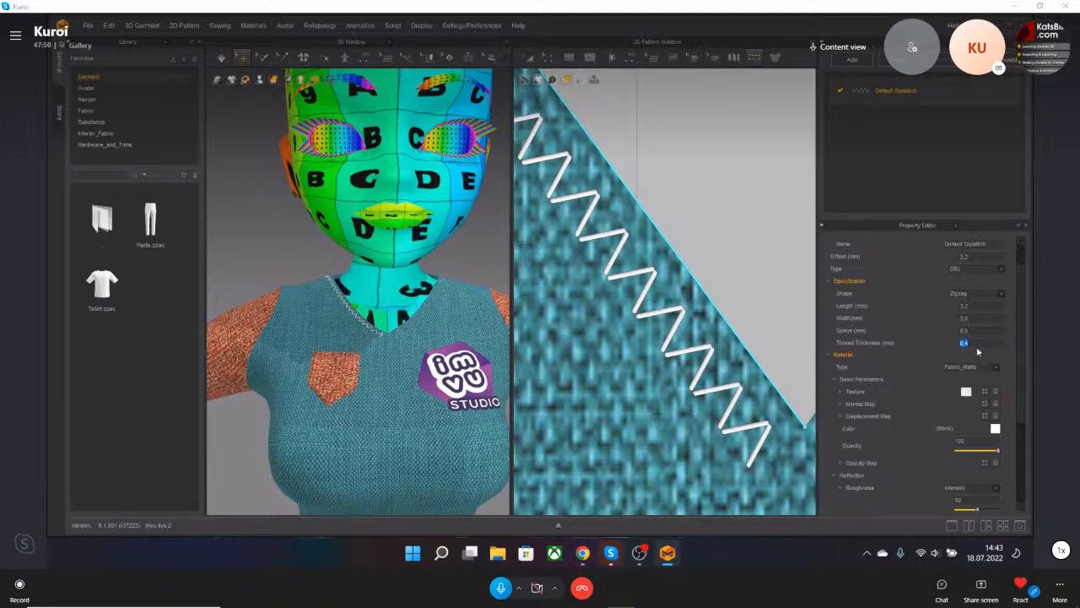
left_click(1000, 294)
left_click(972, 330)
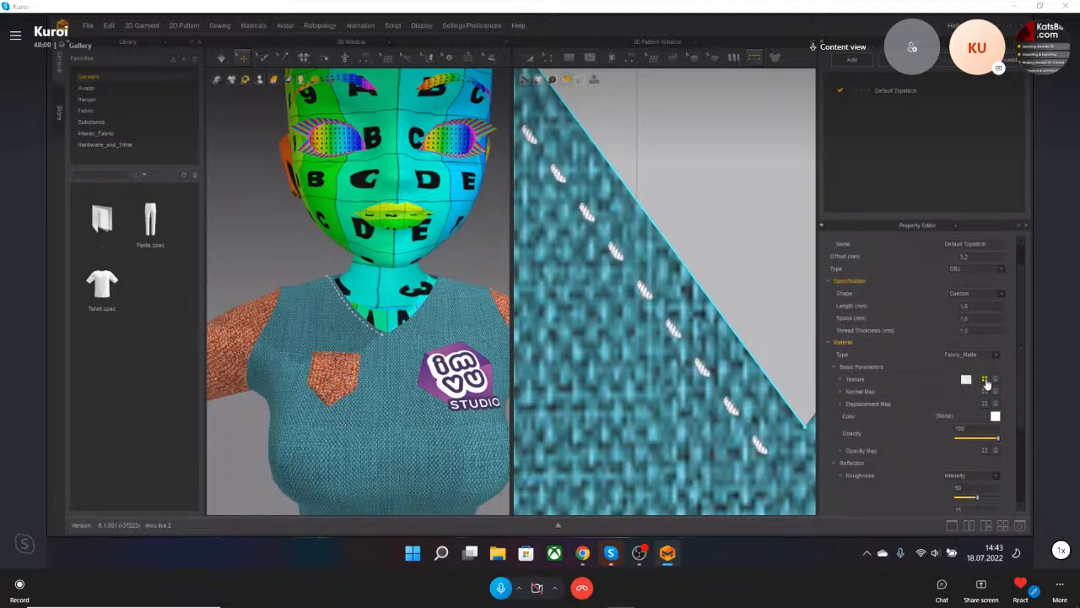
Select the Pick_Stitch image file as the topstitch's texture.
left_click(965, 381)
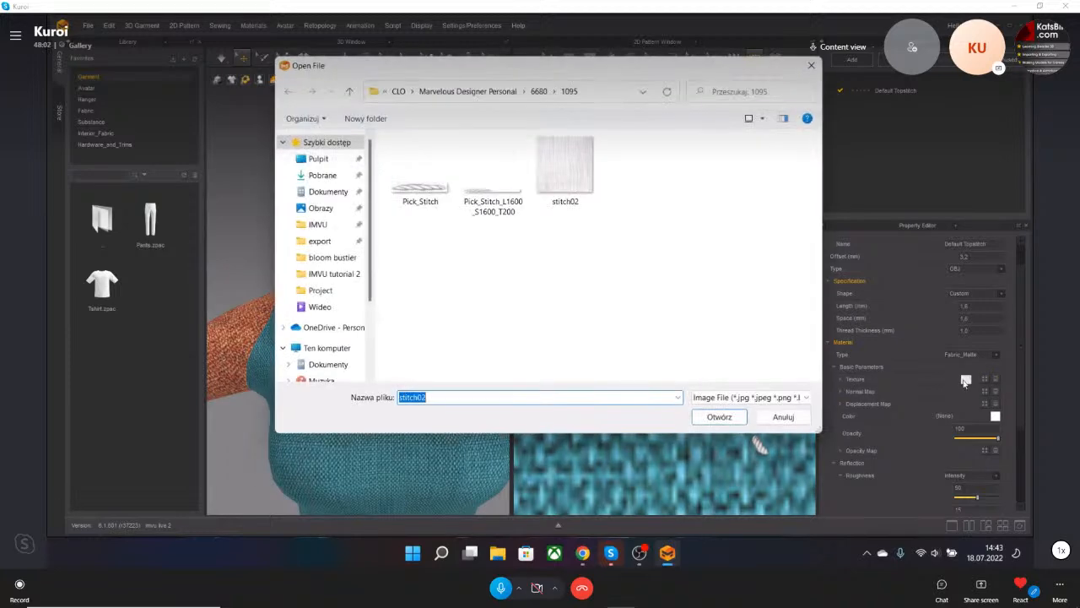
left_click(440, 204)
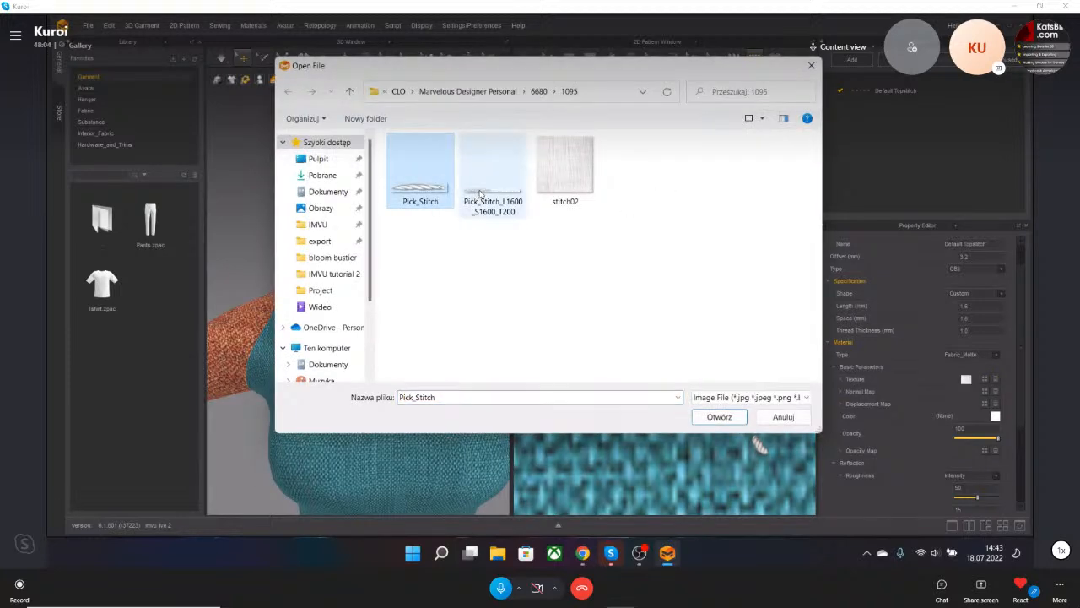
left_click(480, 196)
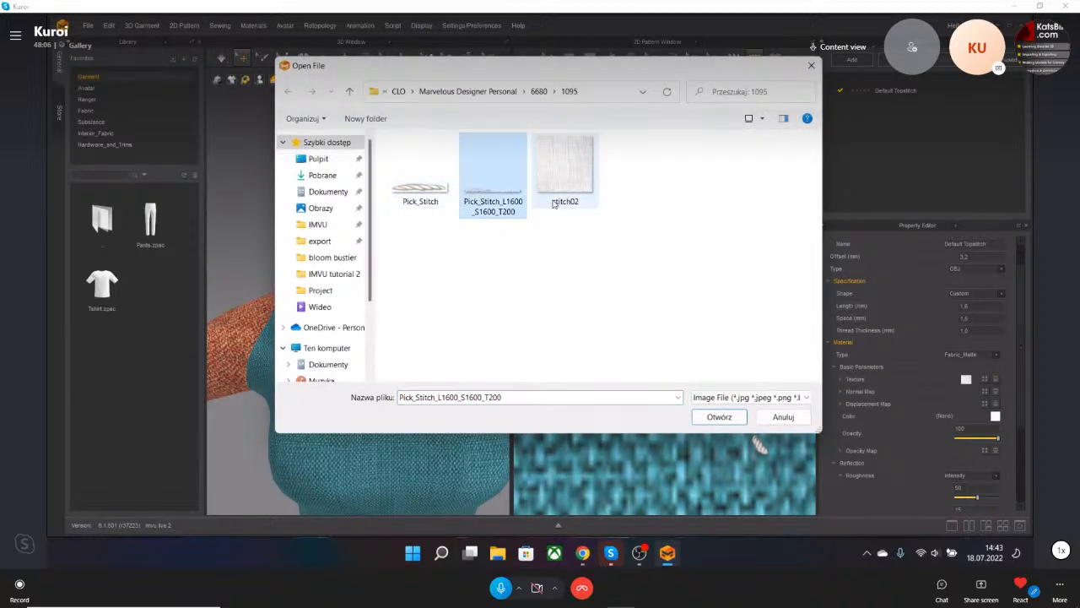
left_click(578, 202)
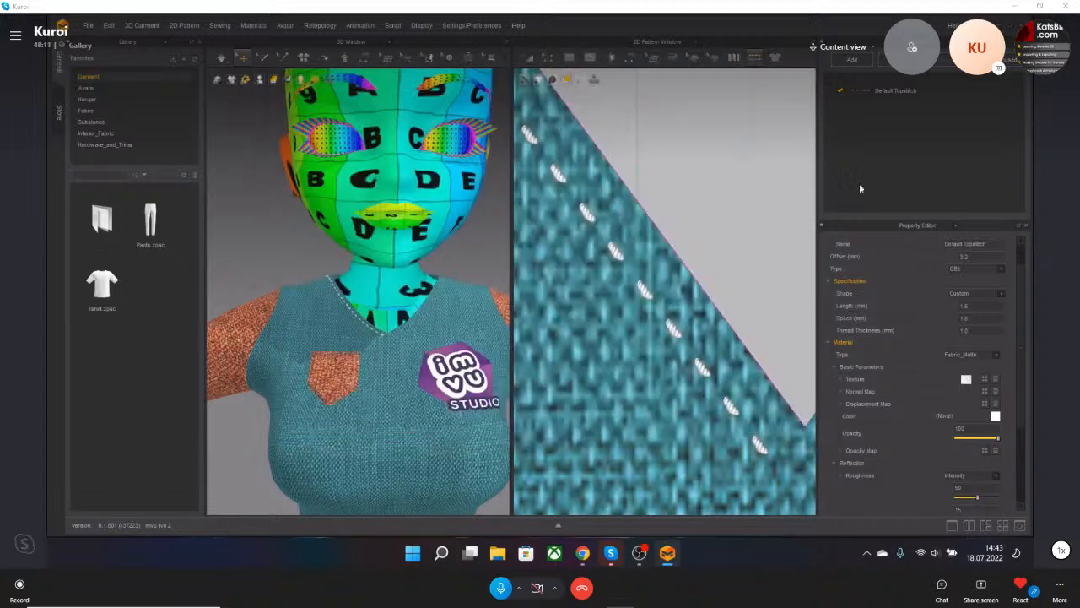
left_click(811, 67)
left_click(986, 392)
left_click(783, 417)
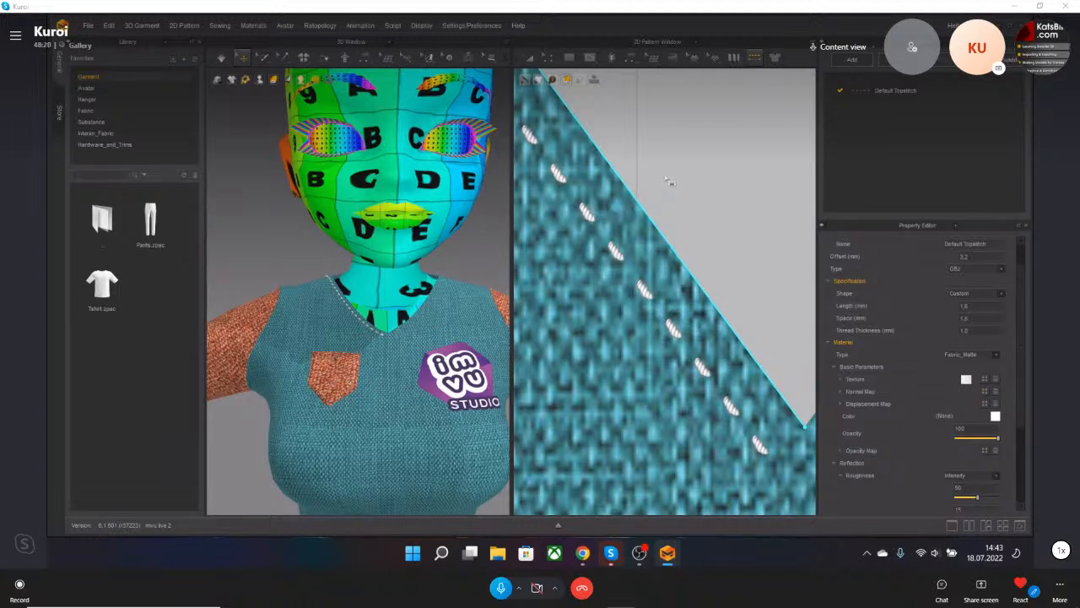
left_click(984, 392)
Change the default topstitch's colour to red and check it up close along the neckline in 3D.
left_click(996, 416)
left_click(339, 279)
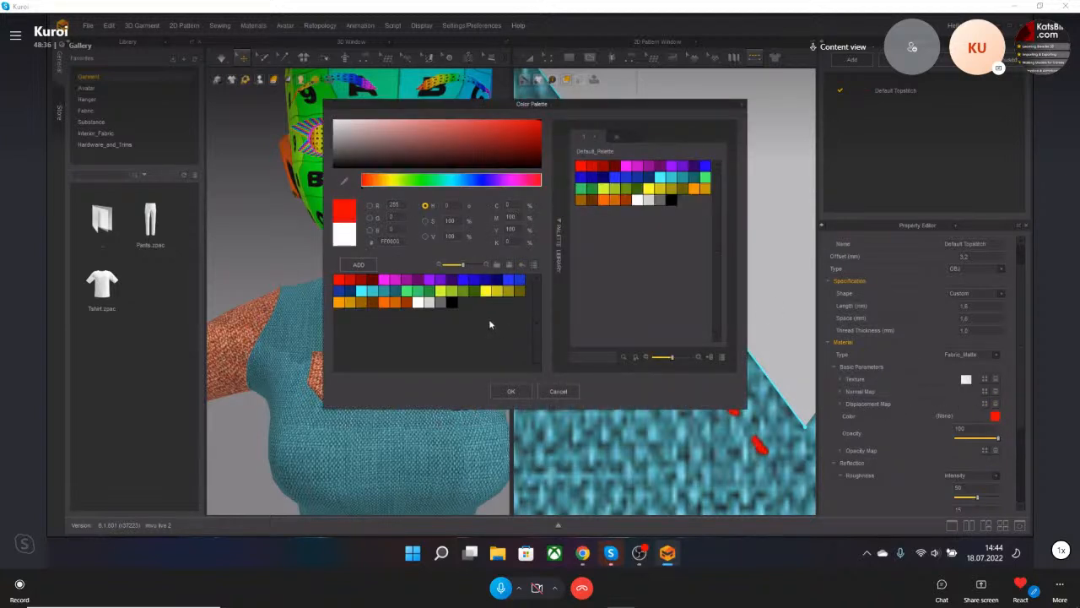
left_click(511, 391)
scroll(368, 342, "up", 3)
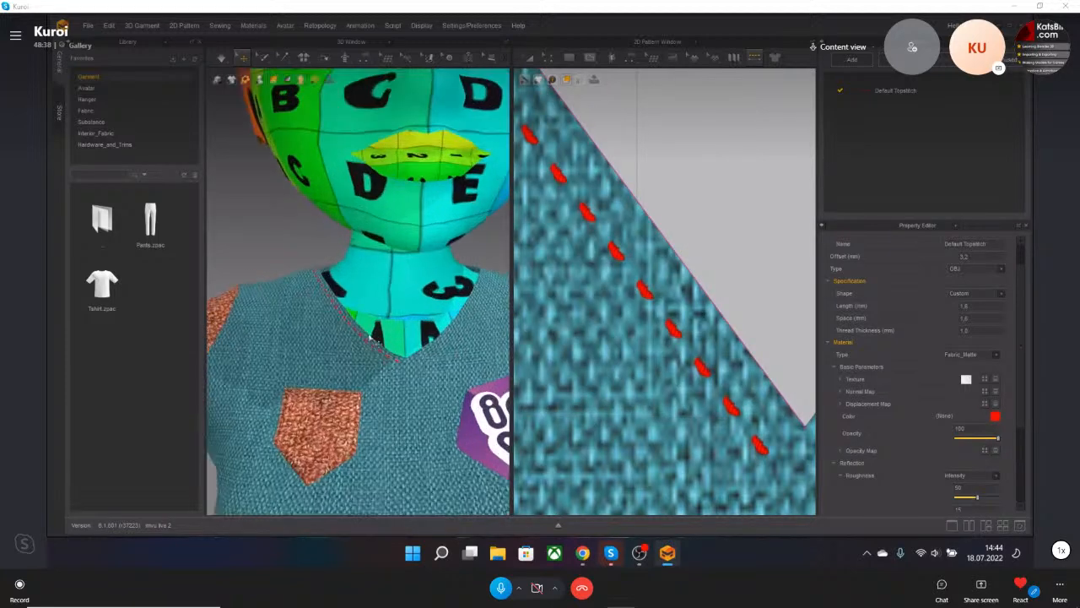
scroll(368, 342, "up", 5)
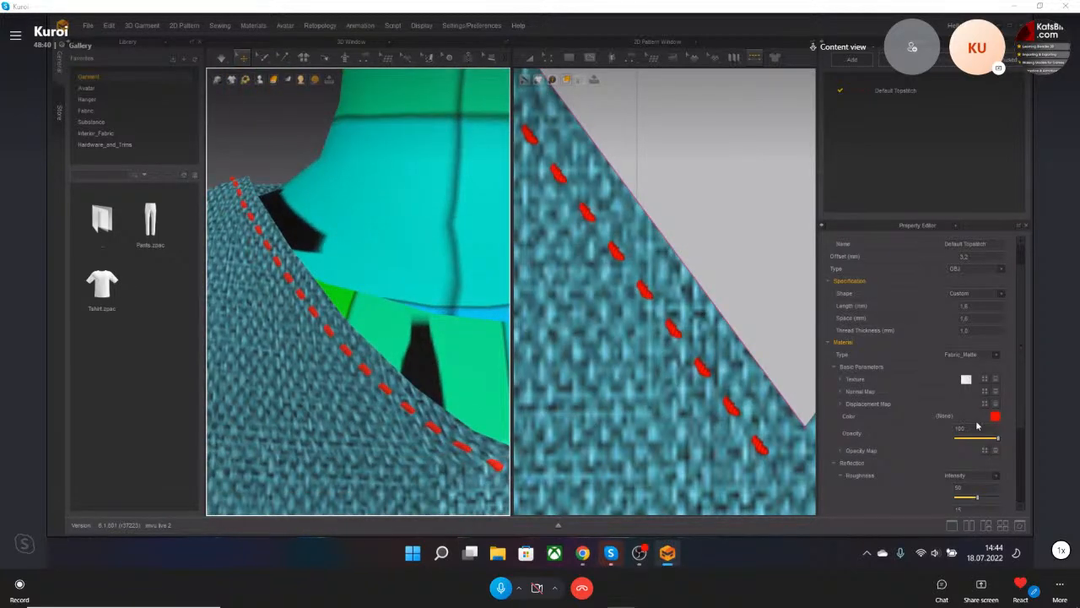
Set the default topstitch's colour to white (FFFFFF).
left_click(995, 417)
left_click_drag(426, 152, 332, 119)
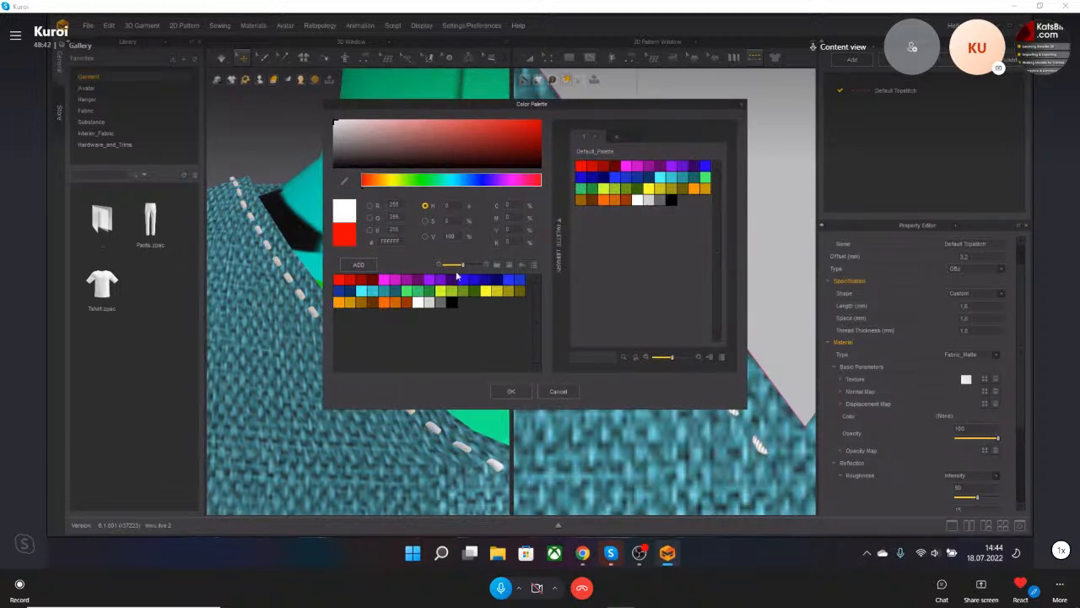
left_click(511, 391)
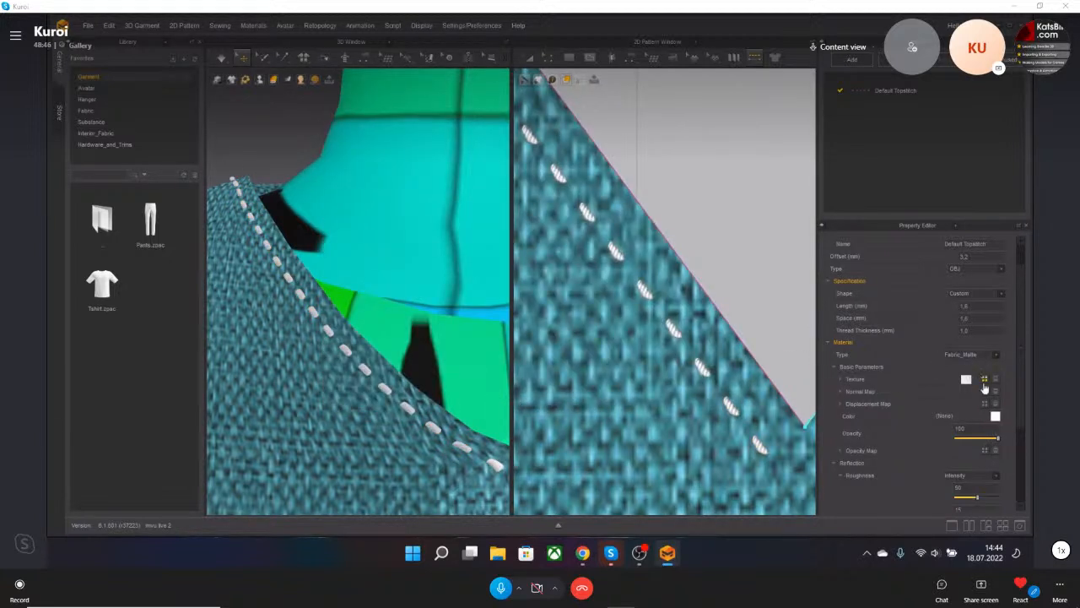
Set the default topstitch's space to 3 mm and its length to 5 mm.
double_click(962, 318)
type("3")
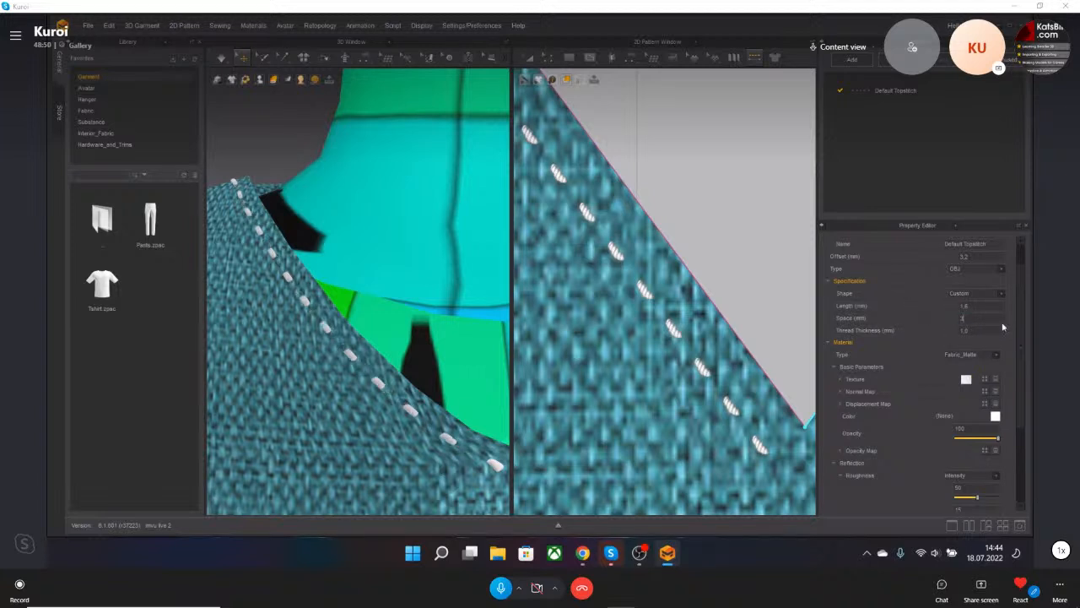
key("Return")
left_click(993, 307)
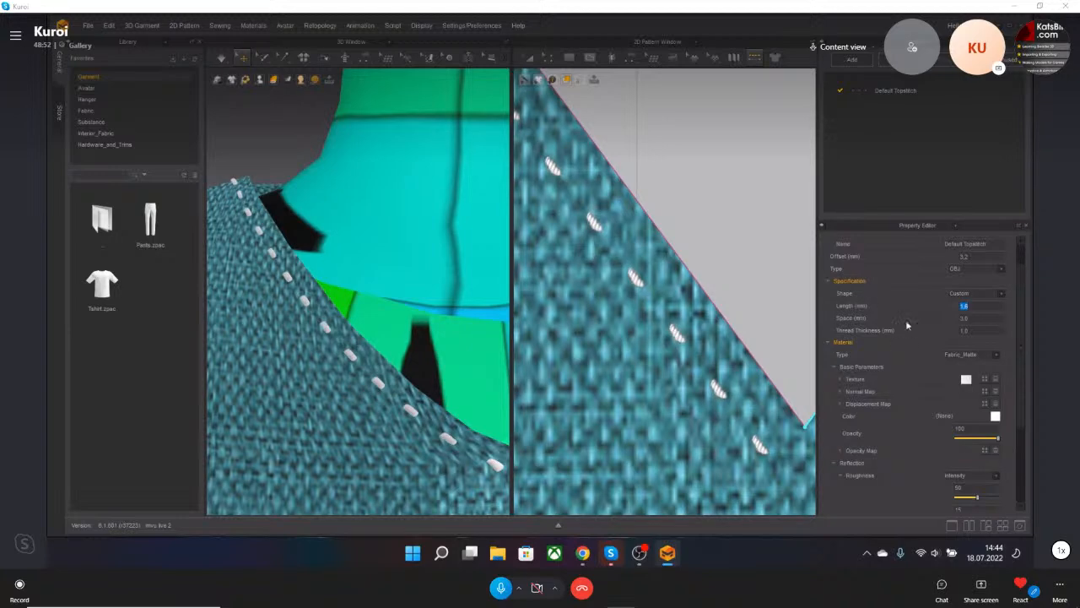
key("Return")
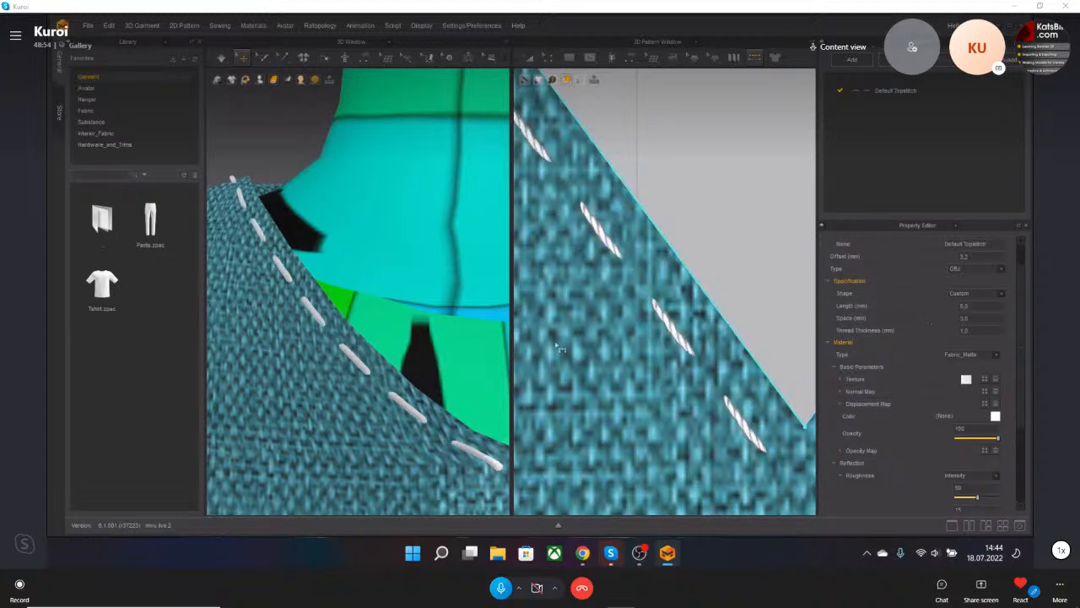
Examine the neckline topstitch on the garment in 3D from several angles and distances.
scroll(369, 360, "down", 5)
right_click_drag(384, 357, 408, 364)
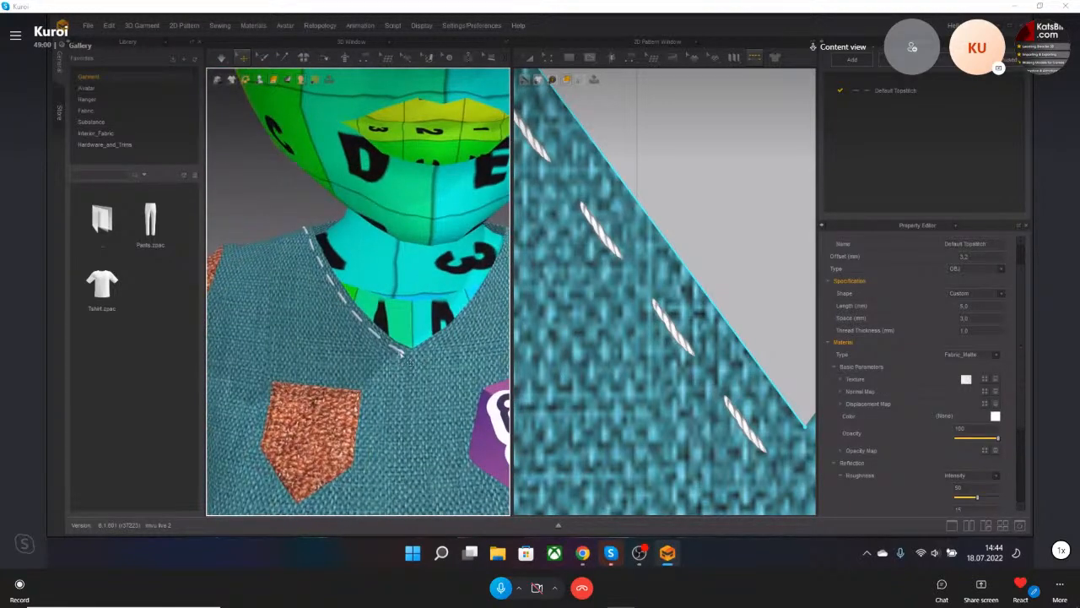
scroll(397, 359, "down", 4)
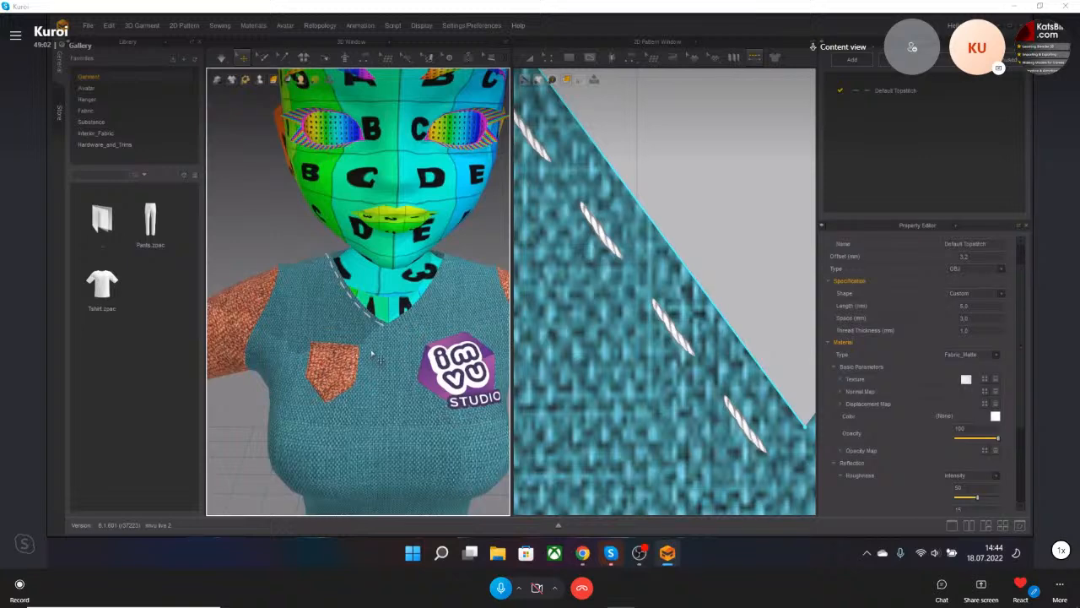
middle_click_drag(343, 336, 342, 355)
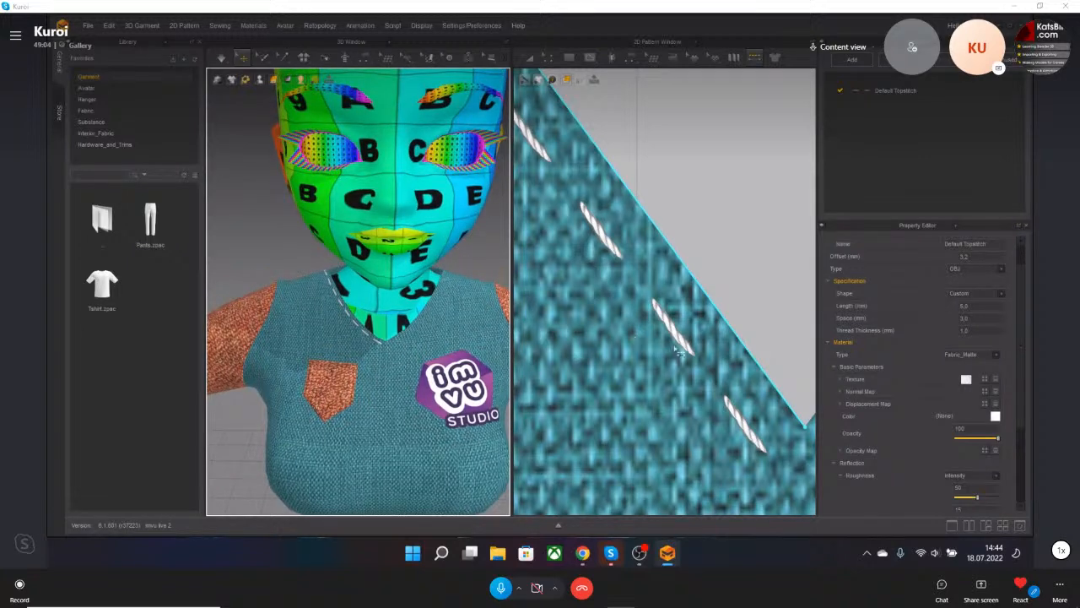
scroll(359, 325, "up", 4)
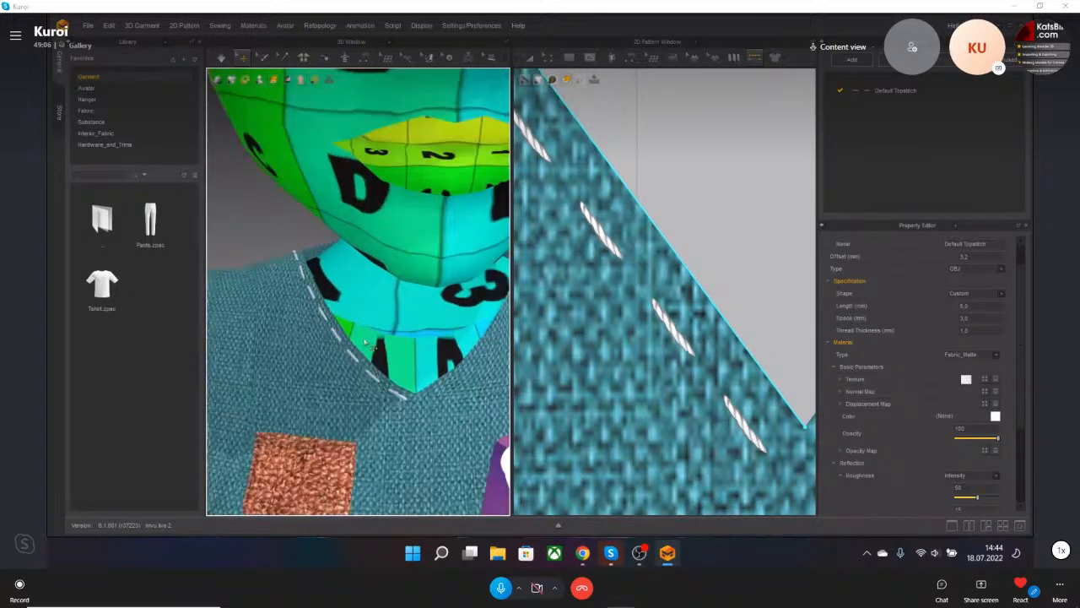
right_click_drag(318, 355, 470, 360)
scroll(363, 291, "up", 4)
scroll(366, 297, "down", 4)
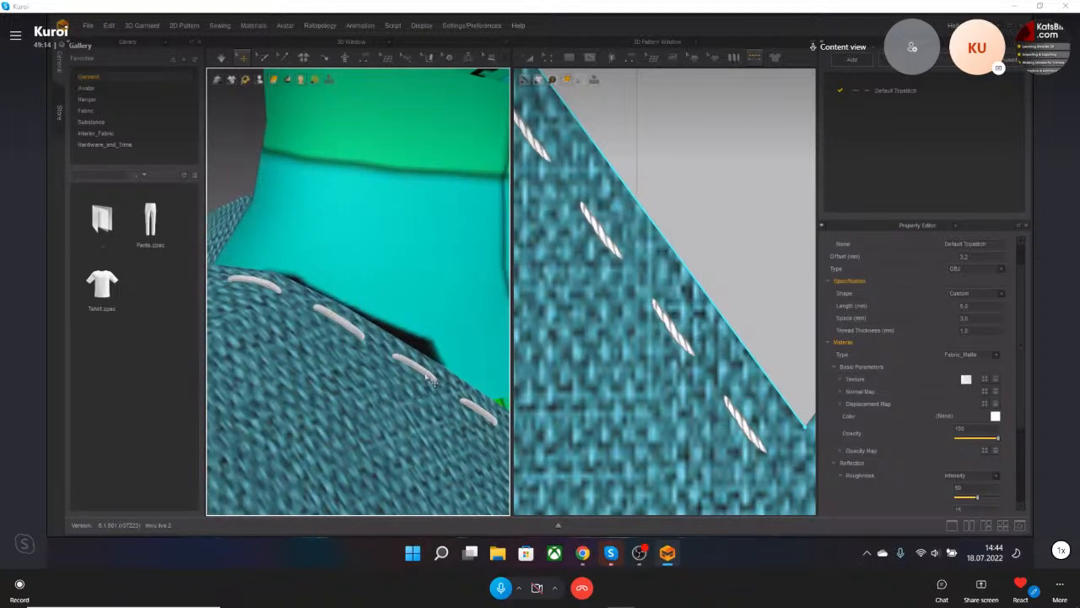
left_click(434, 381)
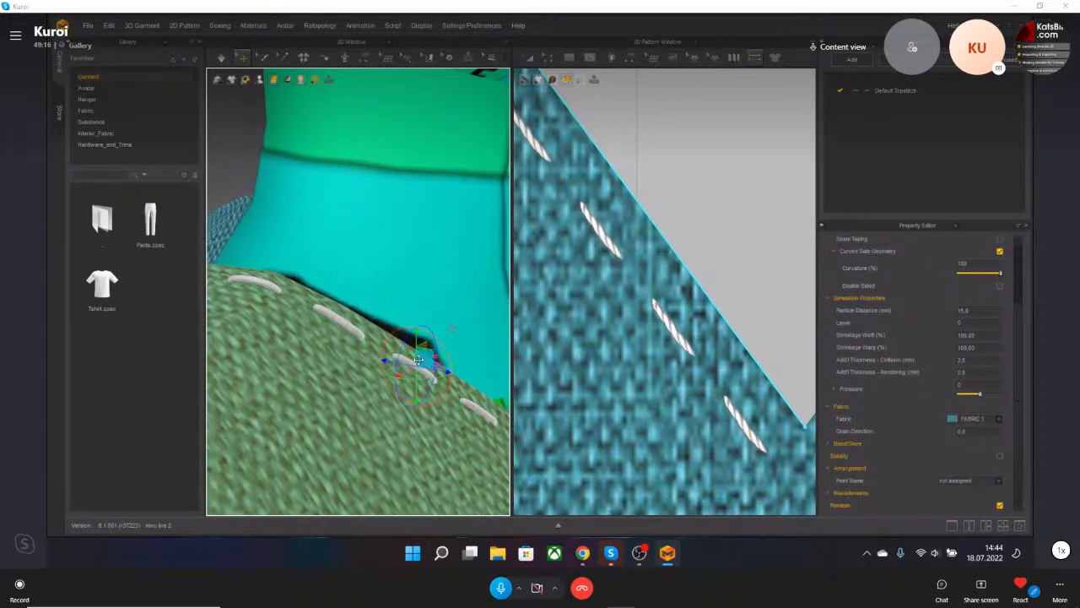
left_click(260, 171)
scroll(380, 301, "down", 8)
scroll(410, 318, "down", 3)
right_click_drag(466, 351, 387, 327)
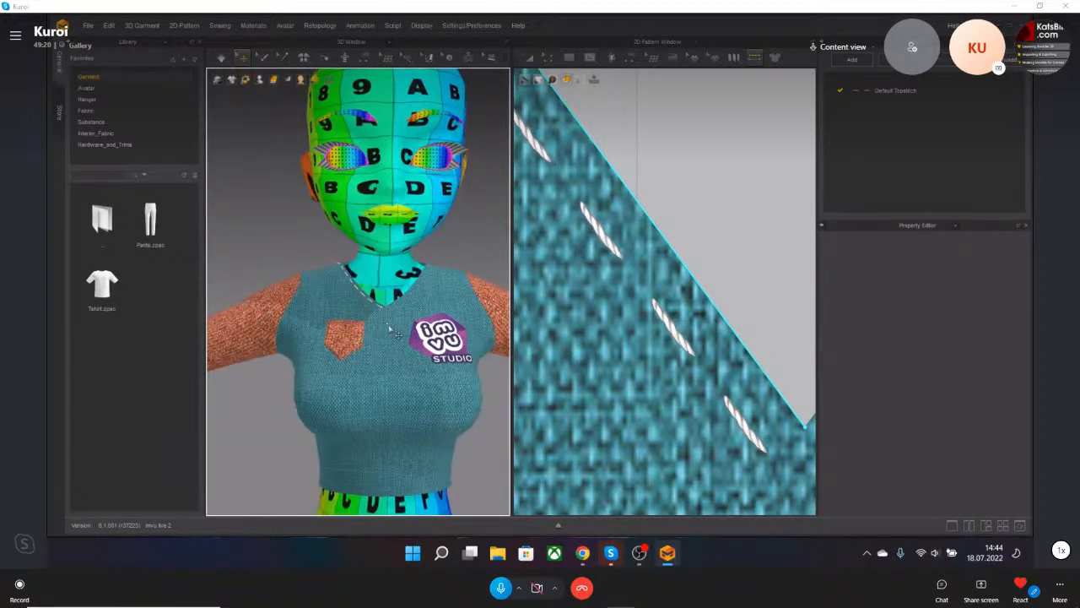
scroll(393, 316, "up", 5)
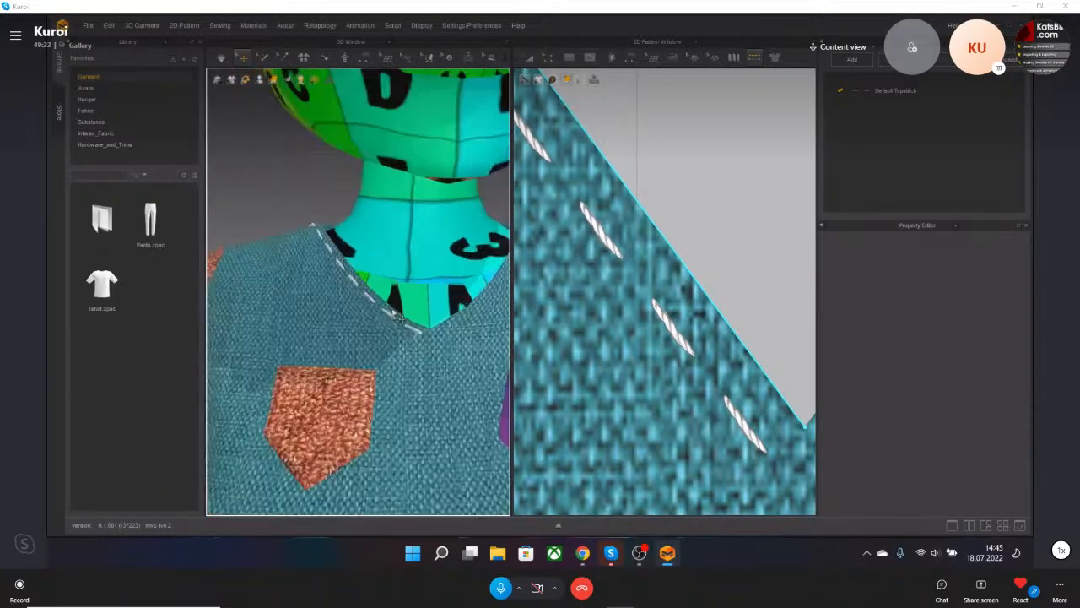
scroll(398, 318, "up", 2)
middle_click_drag(461, 356, 422, 359)
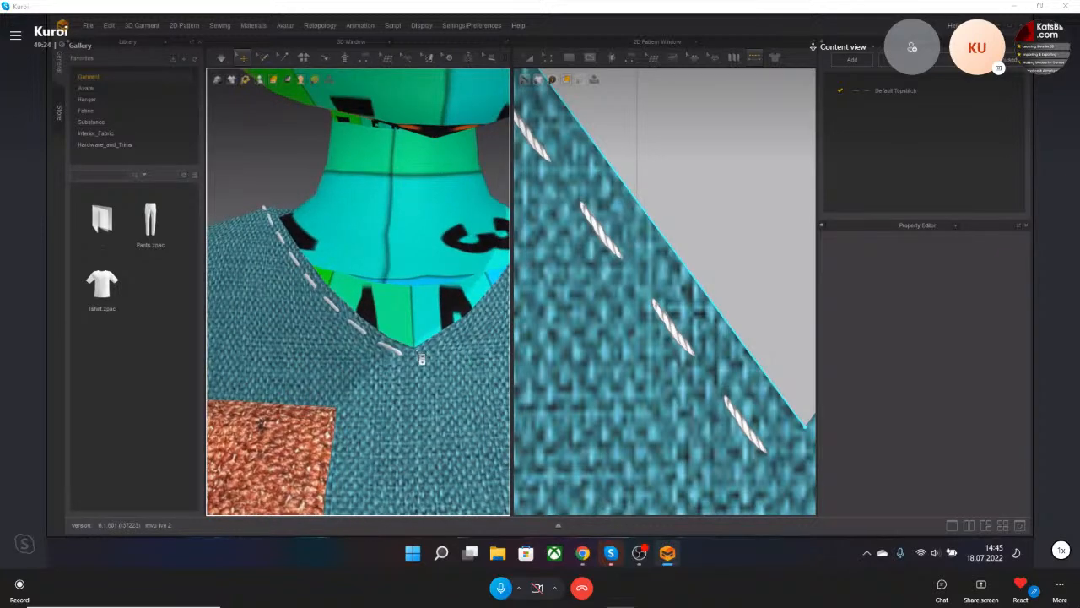
scroll(422, 358, "down", 4)
left_click(375, 322)
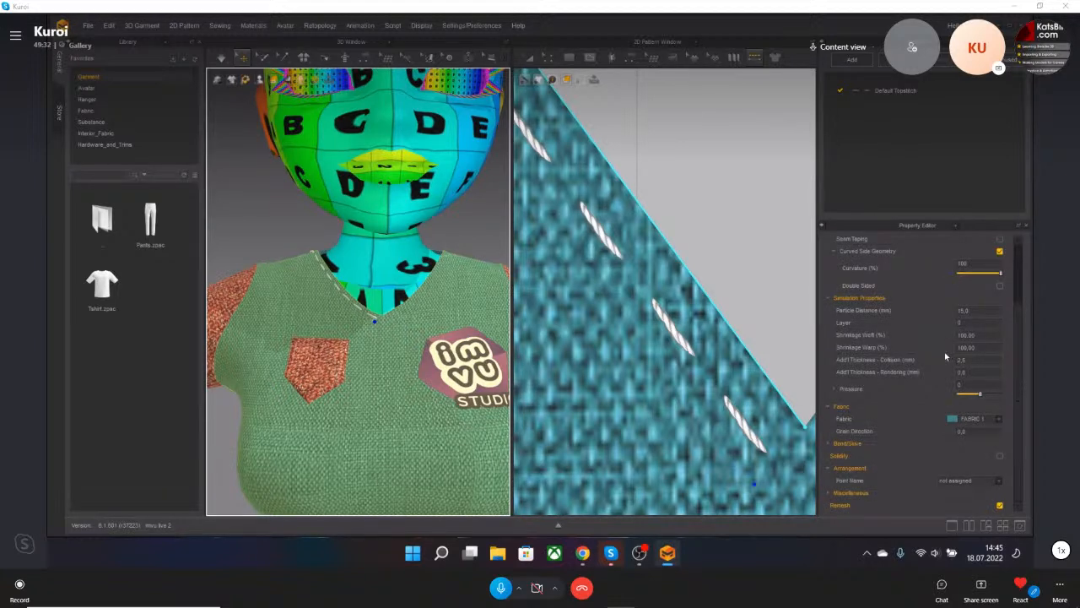
left_click(310, 246)
left_click(379, 321)
Add segment topstitches to both shoulder edges and the unstitched neckline edge of the front pattern piece.
scroll(747, 349, "down", 3)
middle_click_drag(641, 263, 734, 291)
scroll(734, 291, "up", 2)
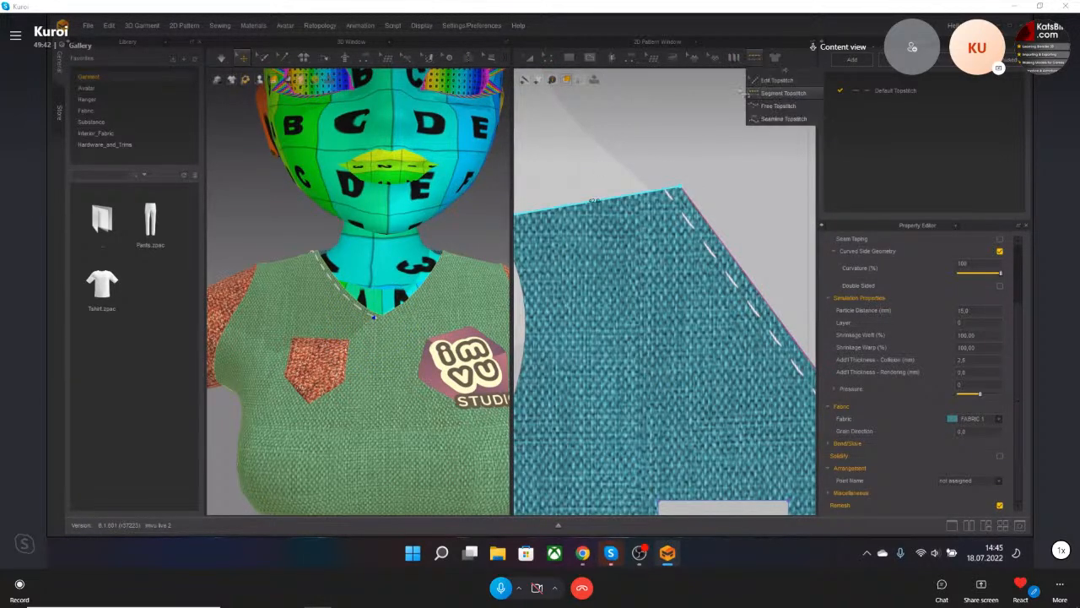
left_click(633, 203)
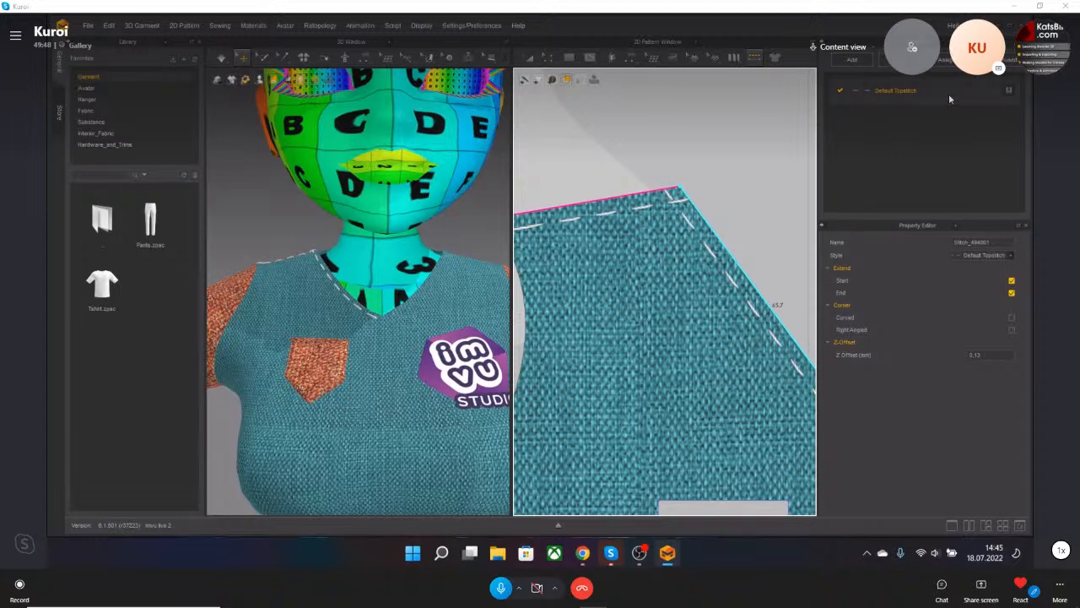
scroll(670, 274, "down", 2)
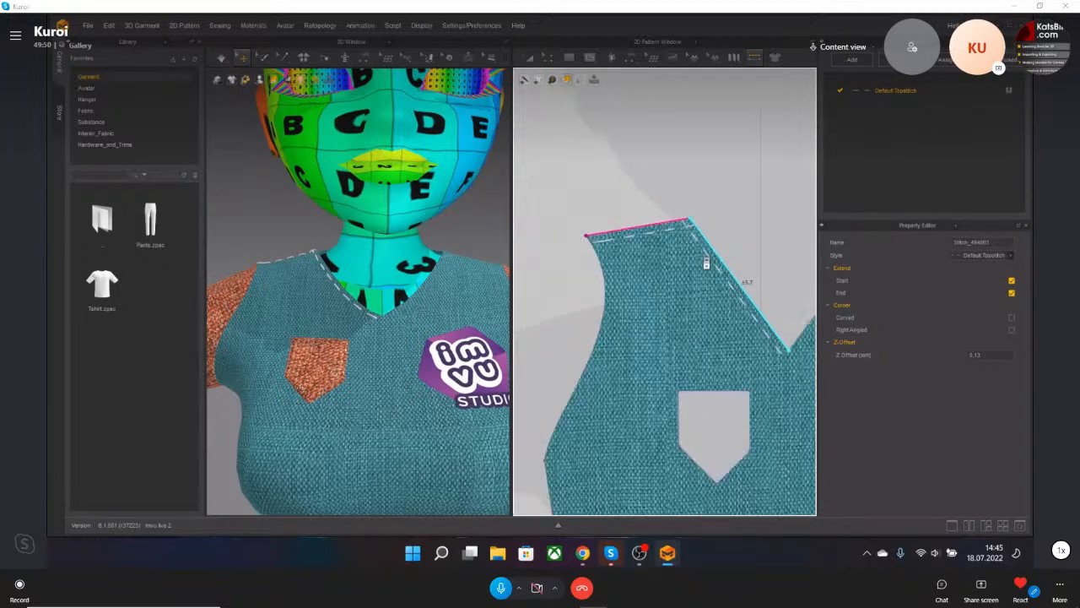
middle_click_drag(753, 291, 685, 299)
left_click(711, 295)
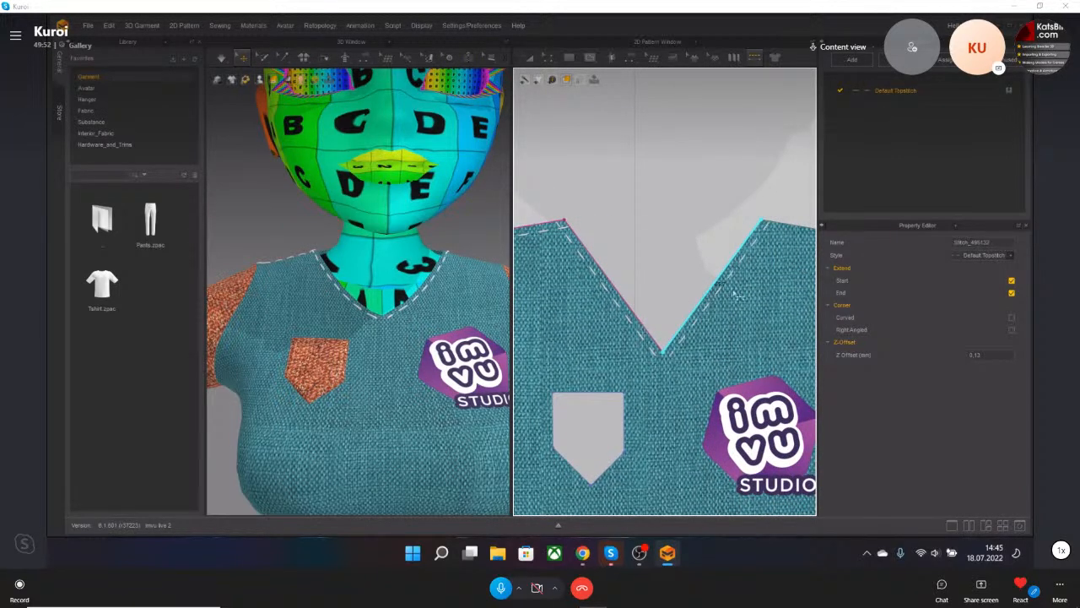
middle_click_drag(779, 251, 720, 251)
left_click(717, 245)
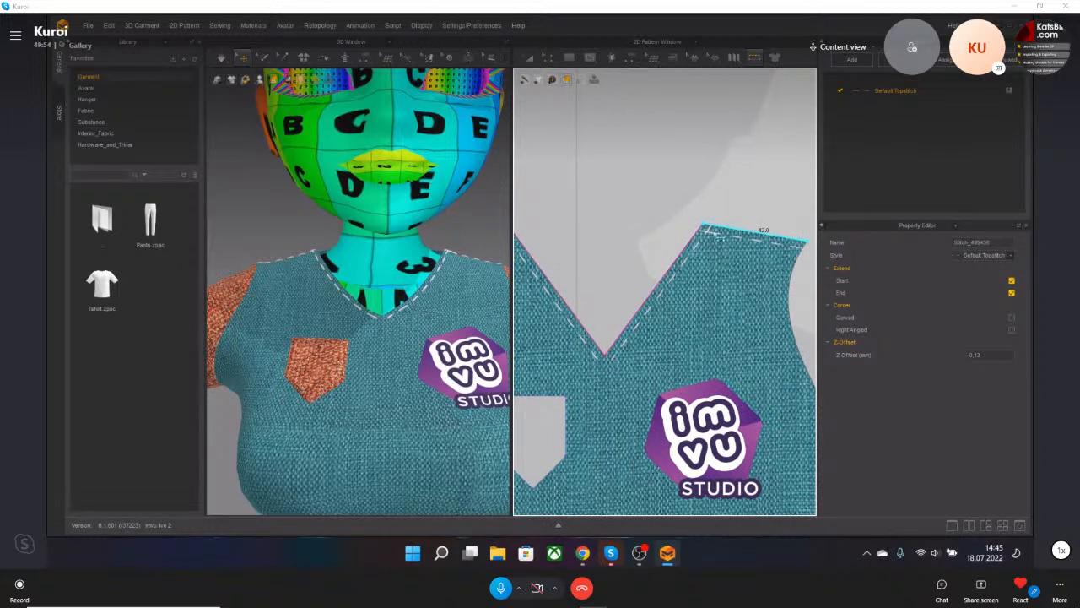
Switch to the Free Topstitch tool and try to start a stitch at the front piece's shoulder corner.
left_click(756, 59)
left_click(752, 93)
left_click(755, 66)
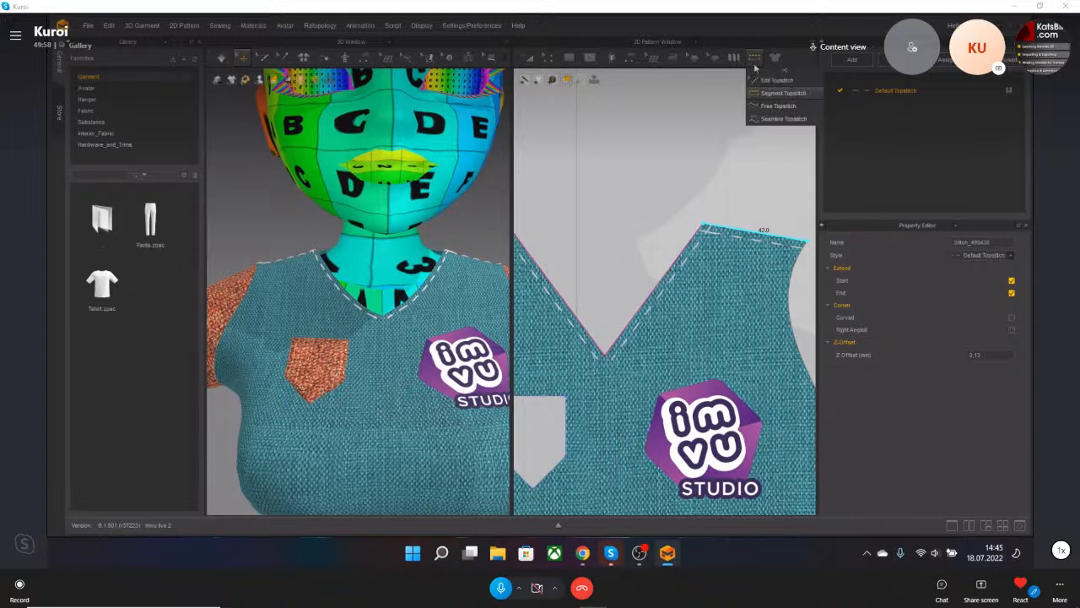
left_click(778, 108)
scroll(707, 237, "up", 3)
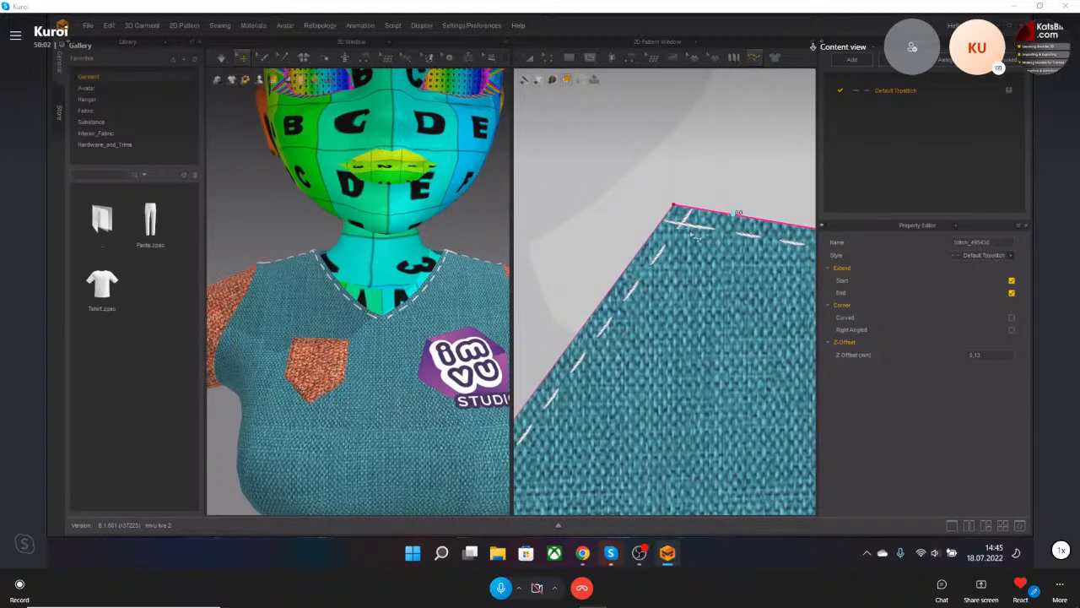
scroll(694, 228, "up", 2)
middle_click_drag(720, 241, 703, 243)
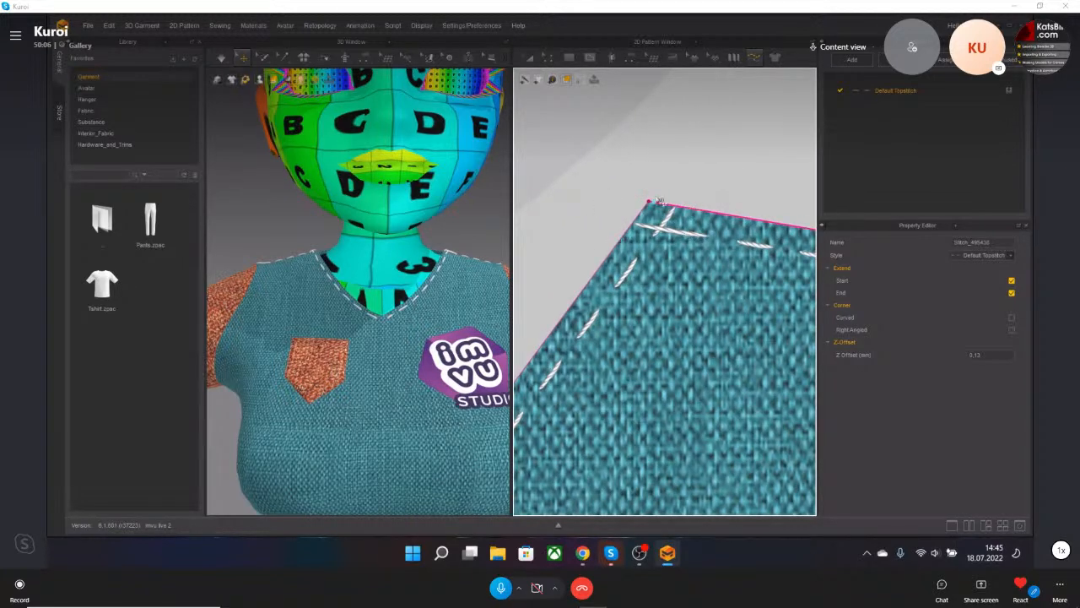
Undo the added shoulder and second neckline topstitches, keeping only the original neckline topstitch.
scroll(667, 242, "down", 2)
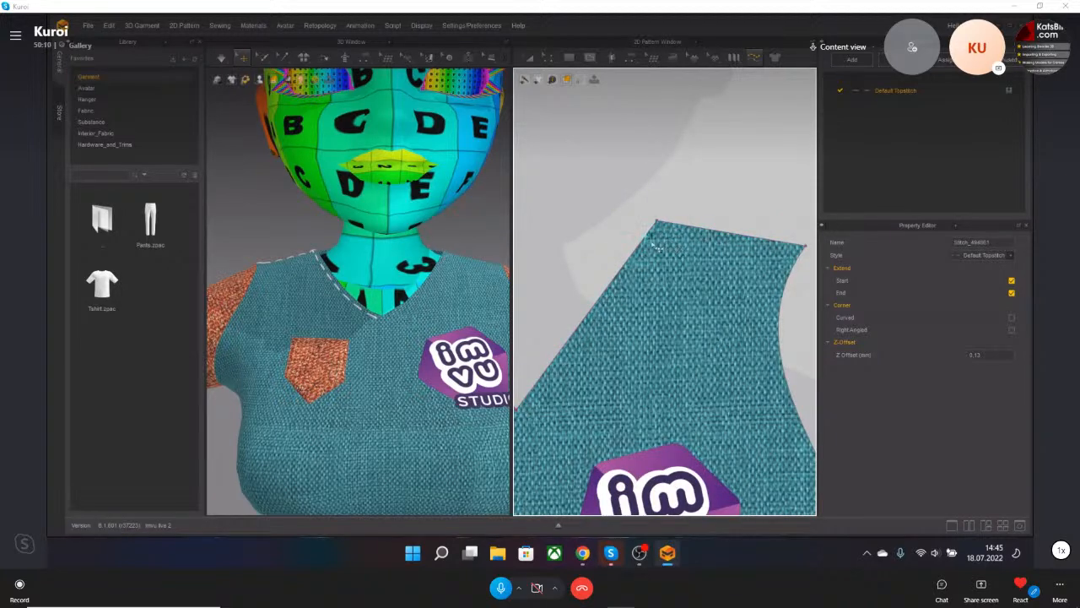
scroll(638, 258, "down", 1)
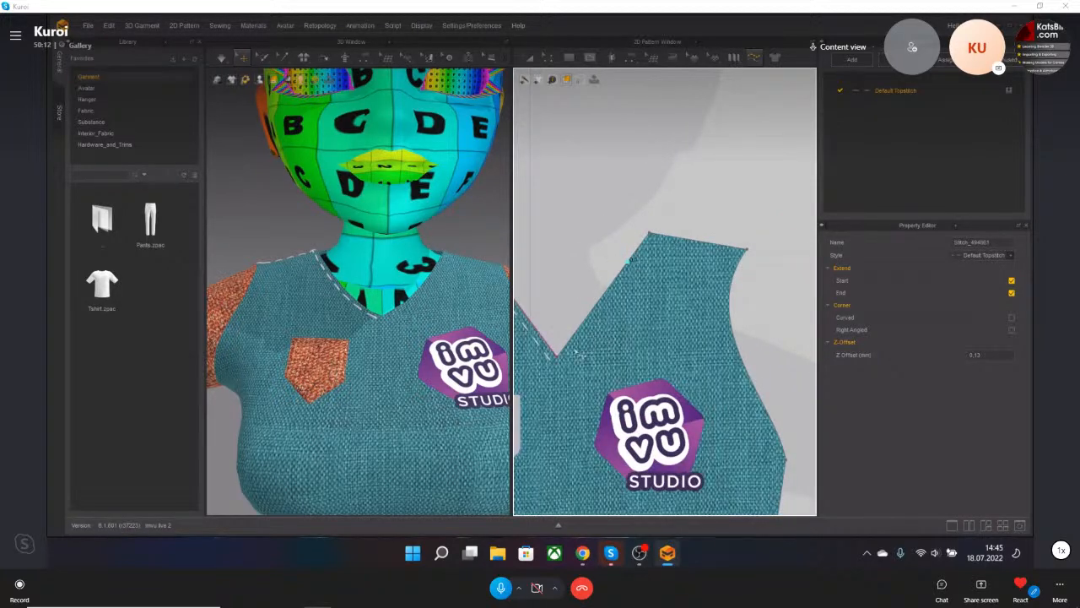
middle_click_drag(581, 320, 697, 301)
left_click(696, 300)
key("ctrl+z")
key("ctrl+z")
key("ctrl+z")
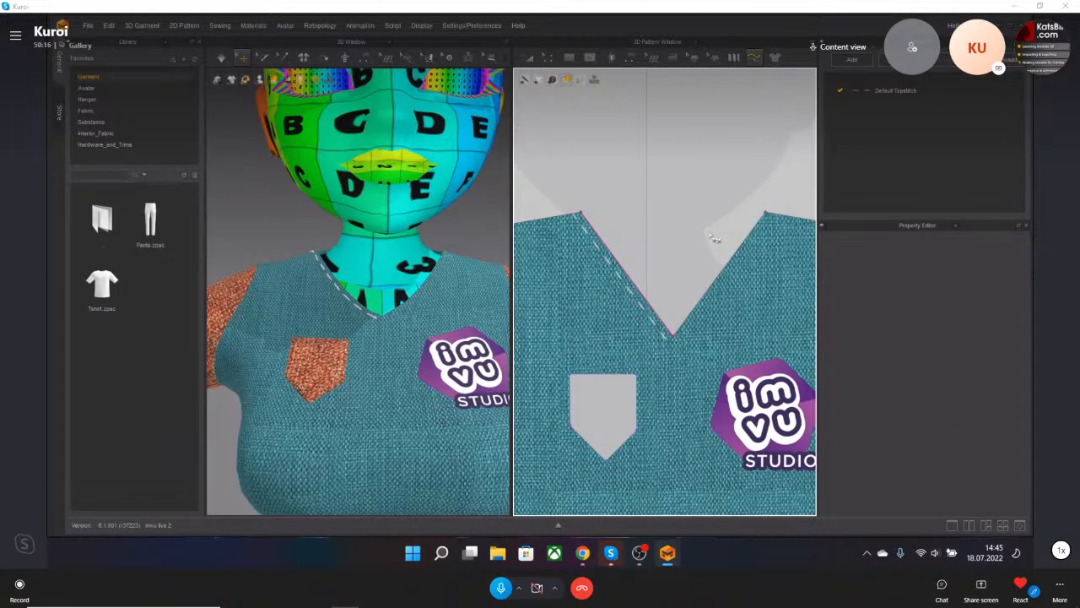
left_click(642, 133)
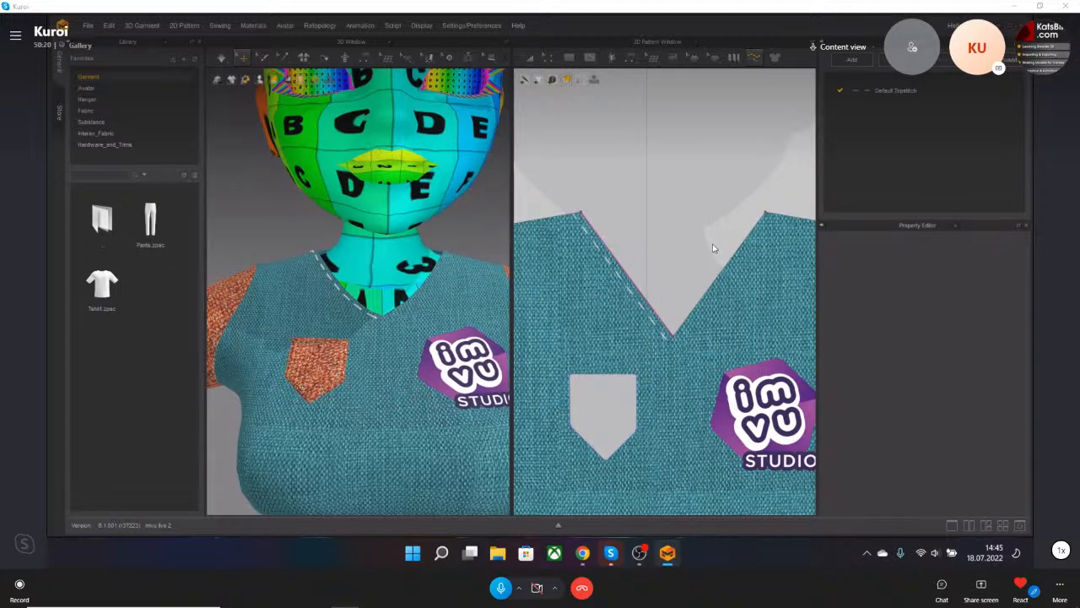
left_click(710, 277)
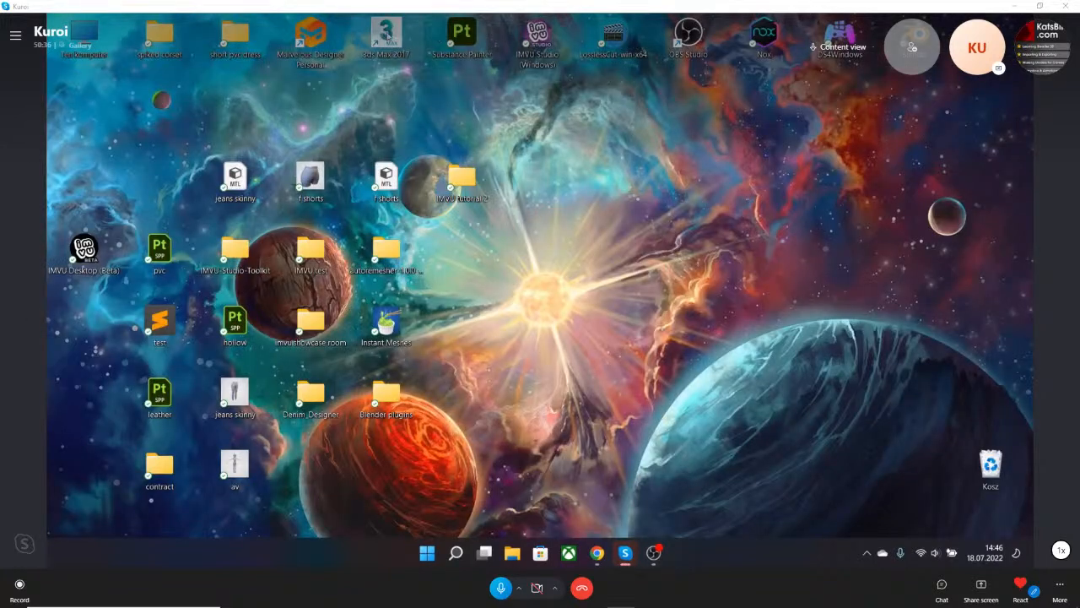
Relaunch Marvelous Designer from the desktop.
double_click(327, 46)
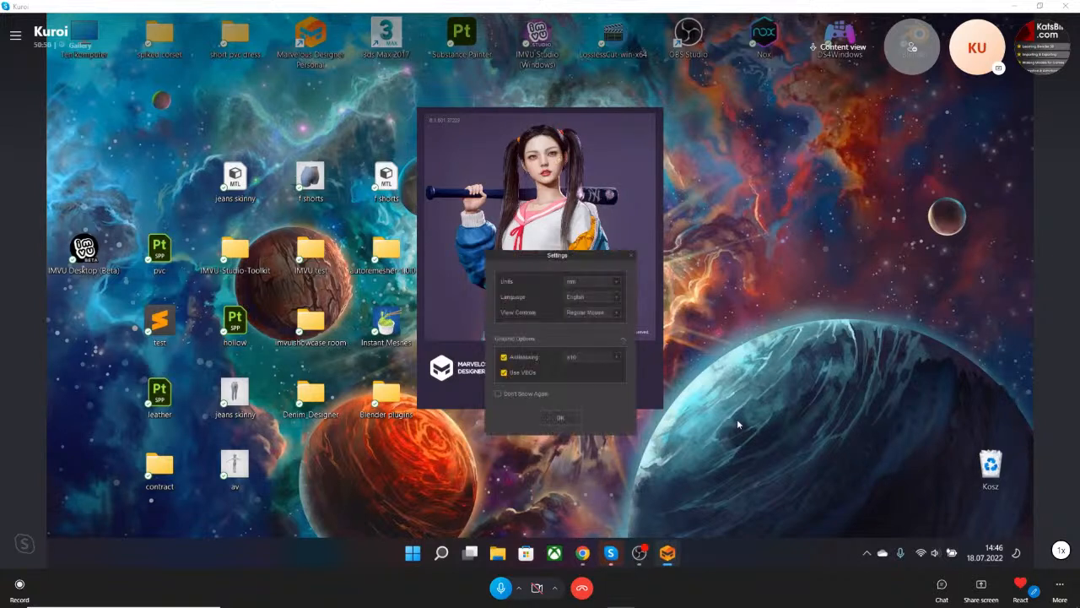
Accept the startup settings as they are to finish launching the program.
left_click(557, 418)
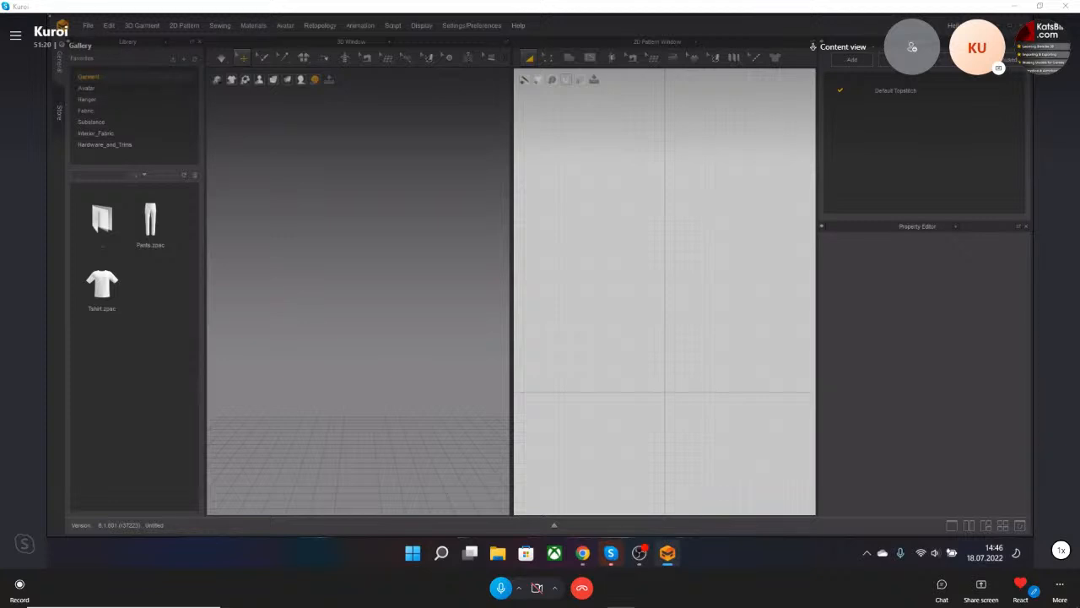
left_click(85, 26)
mouse_move(100, 57)
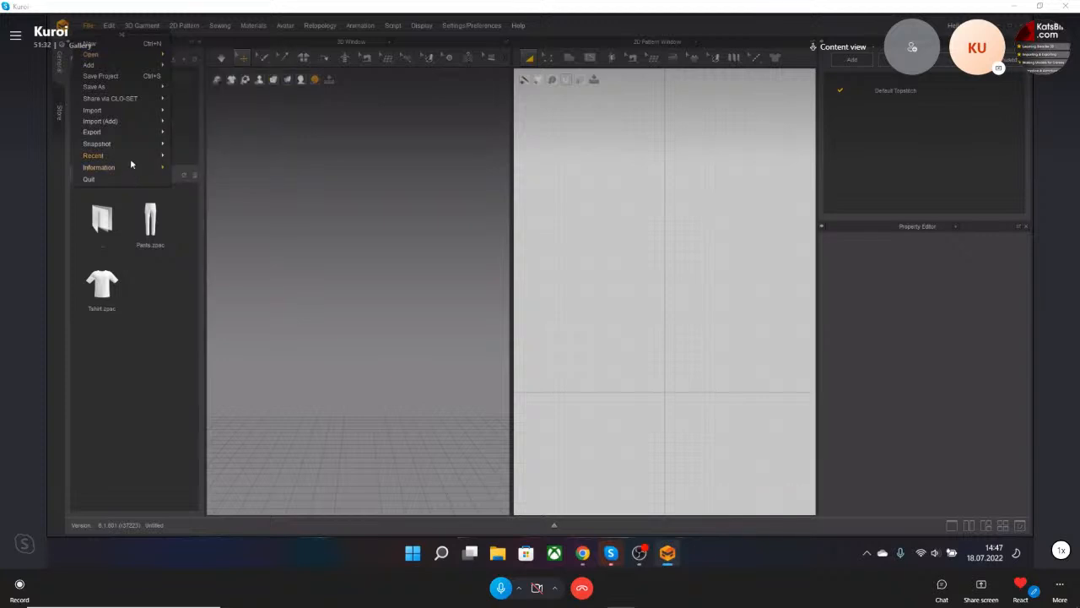
mouse_move(131, 162)
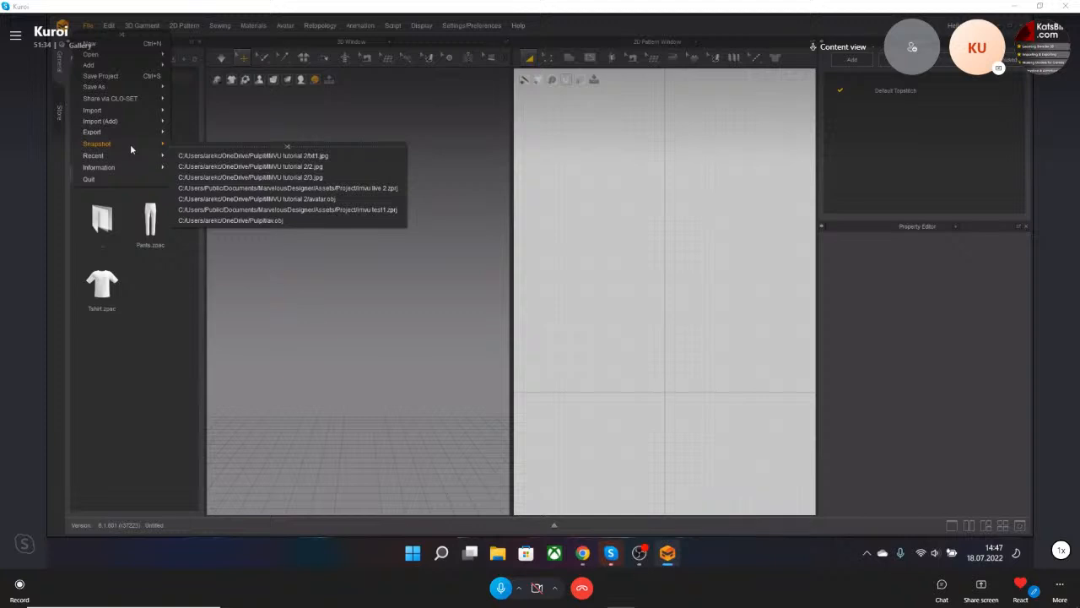
mouse_move(130, 143)
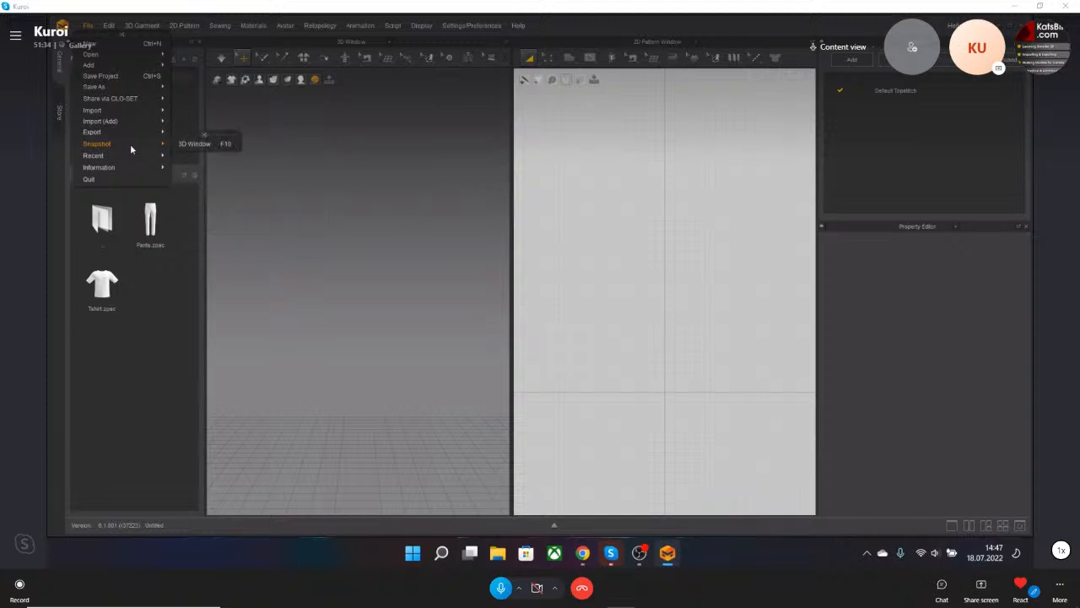
left_click(193, 144)
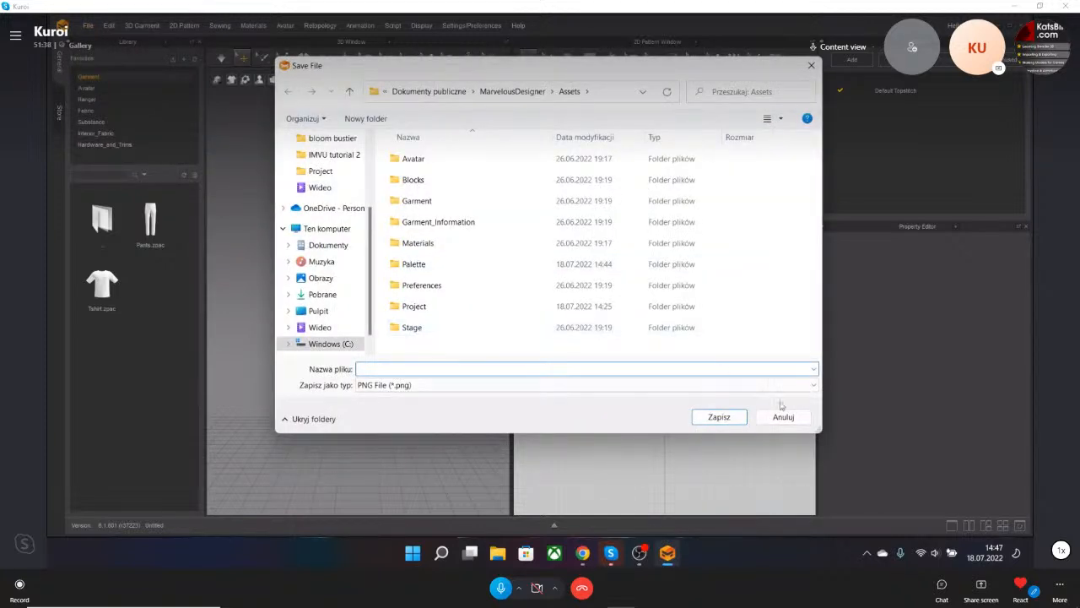
left_click(784, 416)
Open the saved project imvu live 2 and bring the avatar's shirt into closer view.
left_click(88, 25)
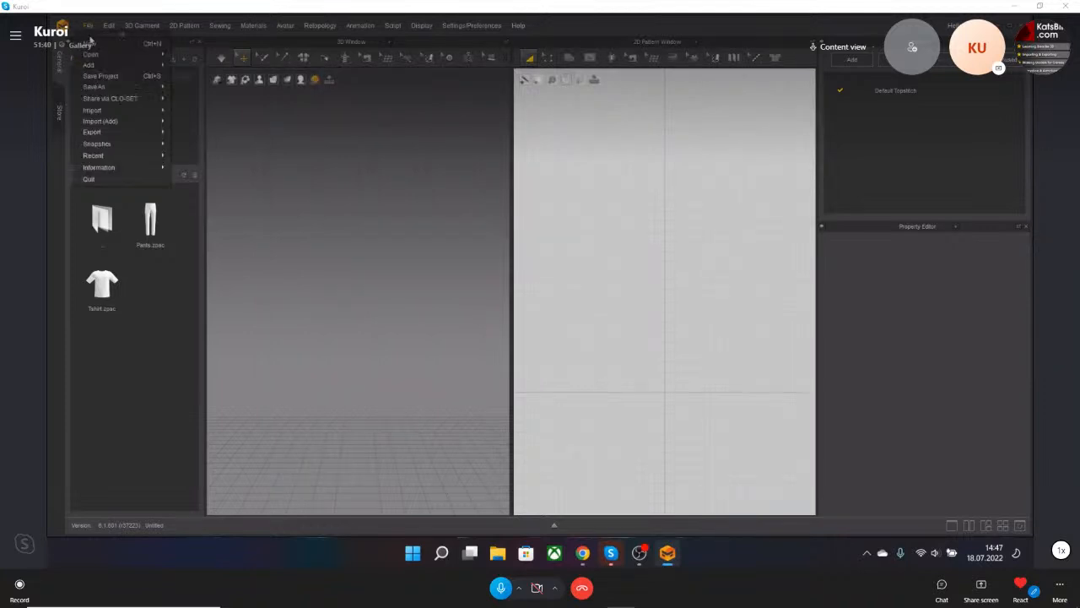
mouse_move(126, 155)
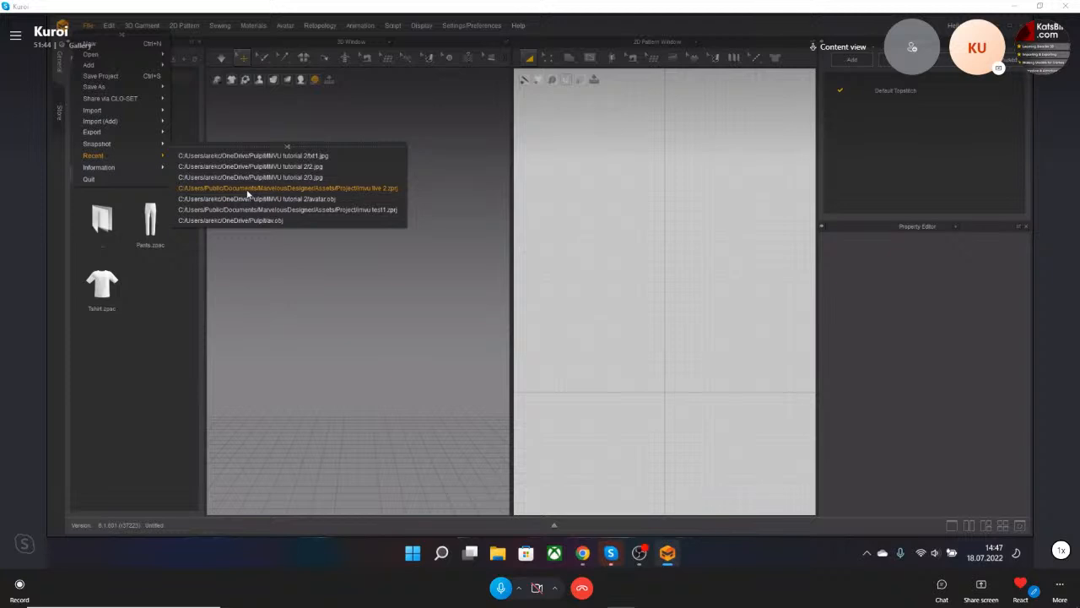
mouse_move(123, 59)
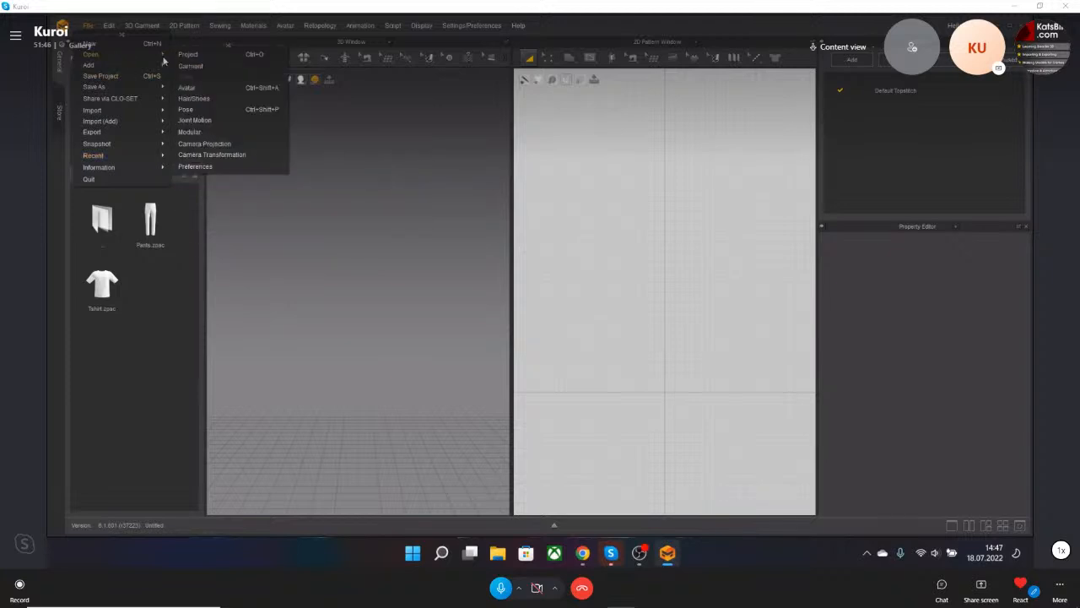
left_click(213, 59)
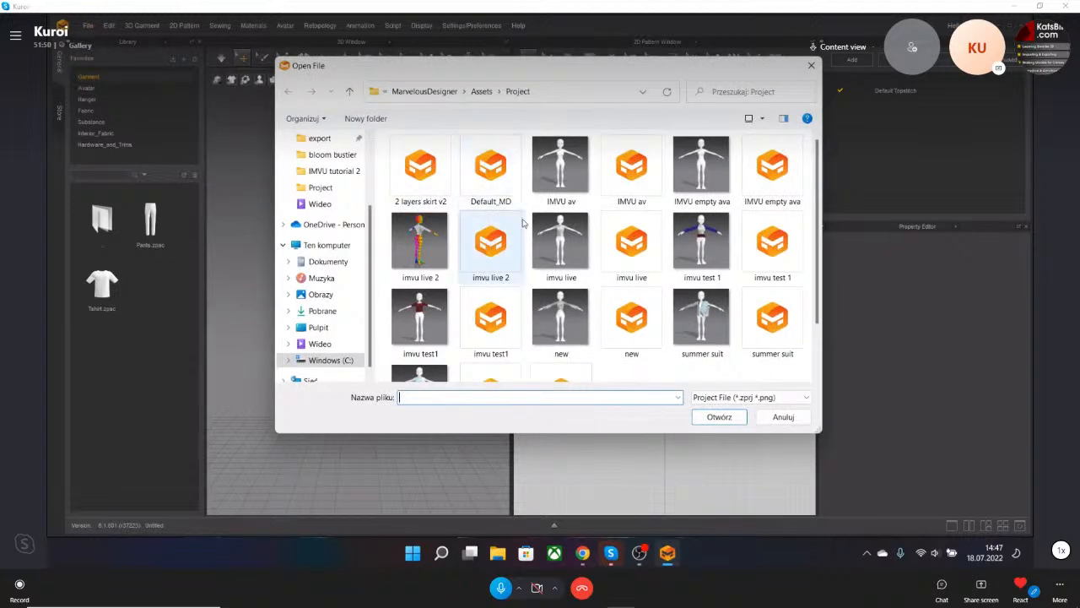
double_click(429, 260)
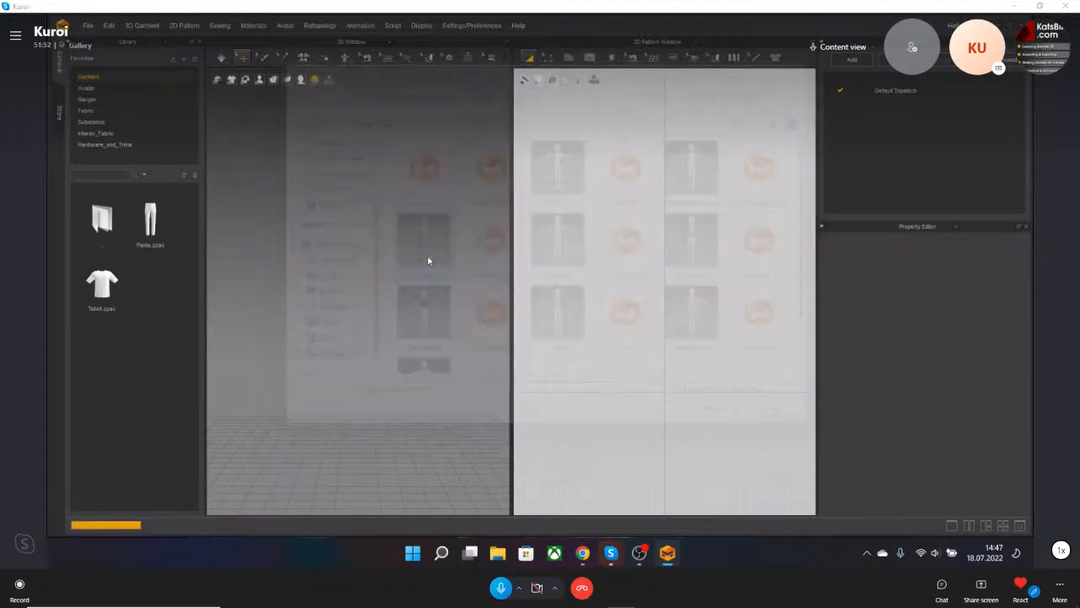
right_click_drag(416, 286, 361, 291)
scroll(396, 318, "up", 2)
scroll(396, 318, "up", 2)
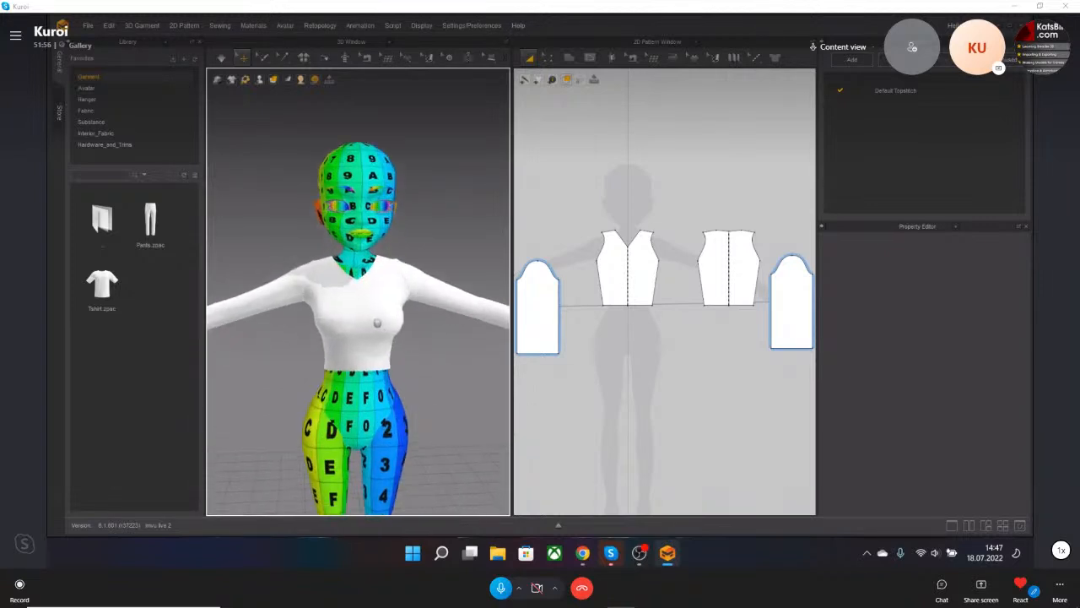
Switch the object list from topstitches to fabrics and display the material properties of FABRIC 1.
left_click(363, 302)
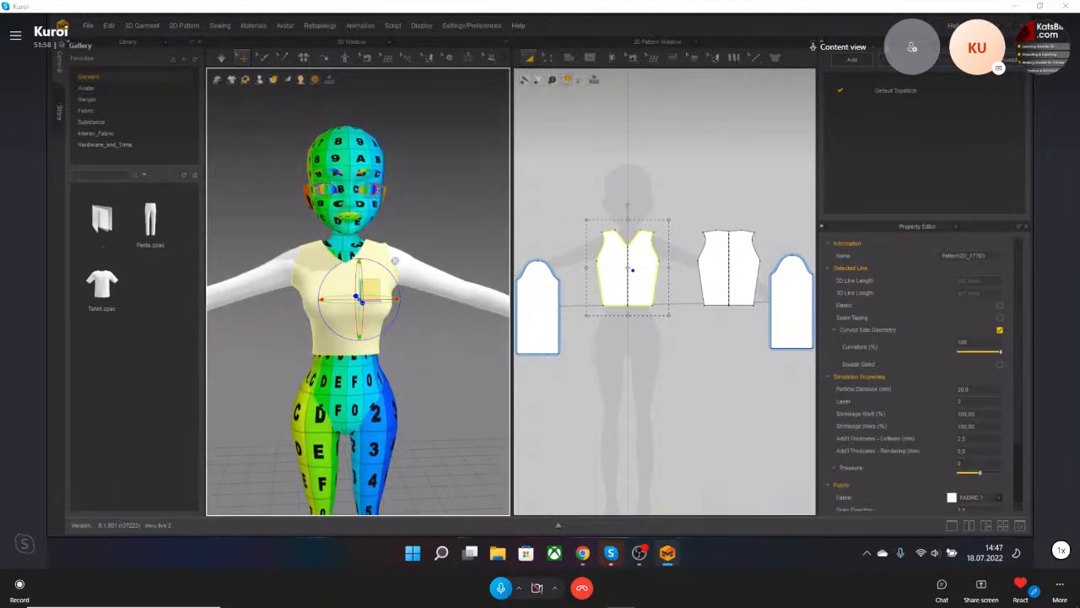
left_click(922, 42)
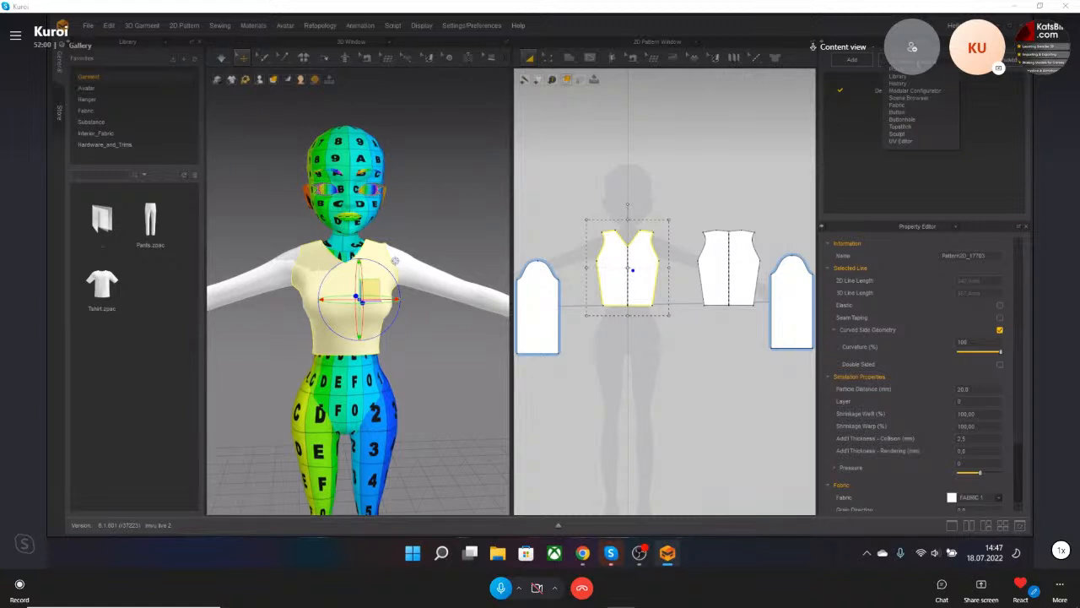
left_click(901, 105)
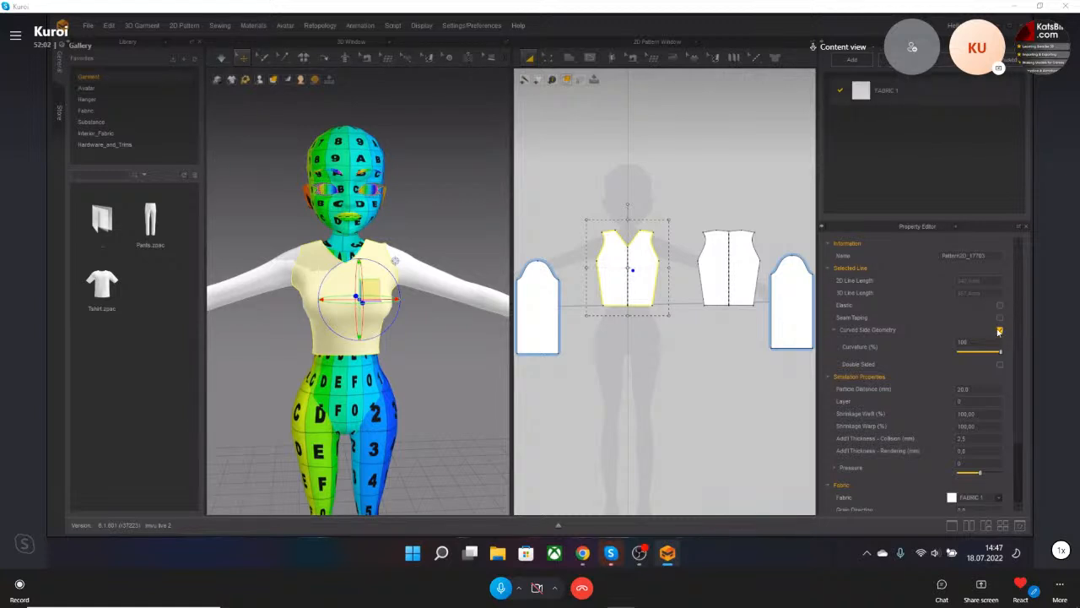
scroll(931, 395, "up", 1)
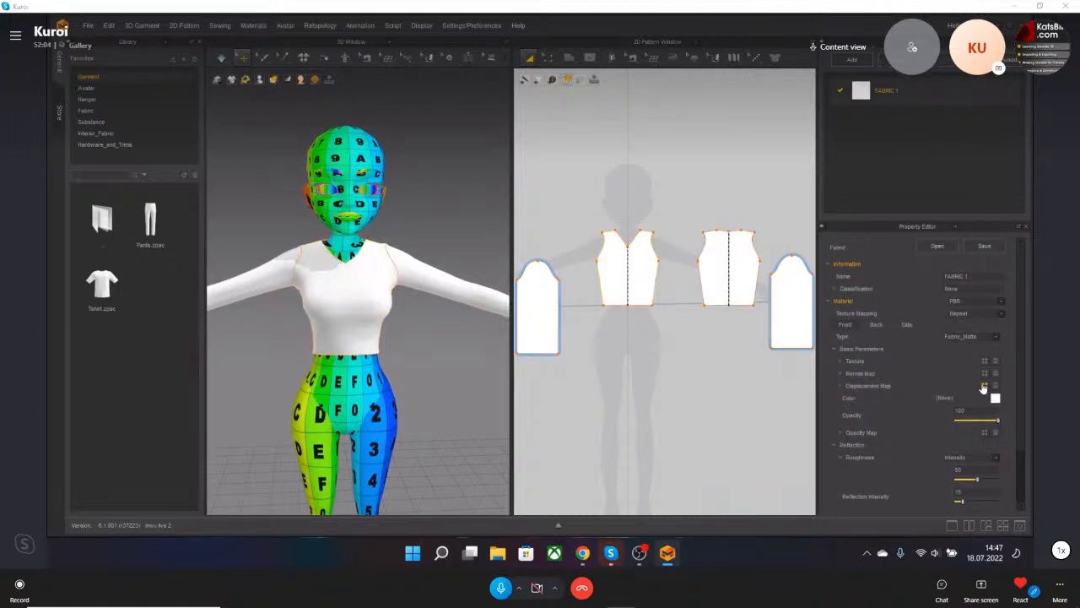
Apply image 2 from the IMVU tutorial 2 folder as the texture of FABRIC 1.
left_click(985, 362)
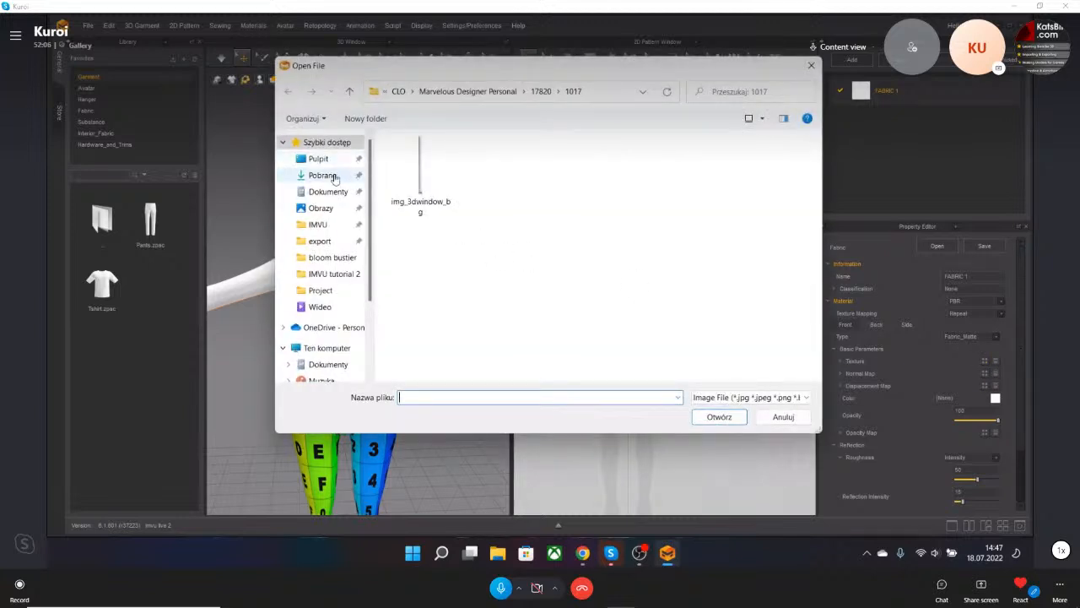
scroll(334, 179, "down", 2)
scroll(339, 262, "up", 2)
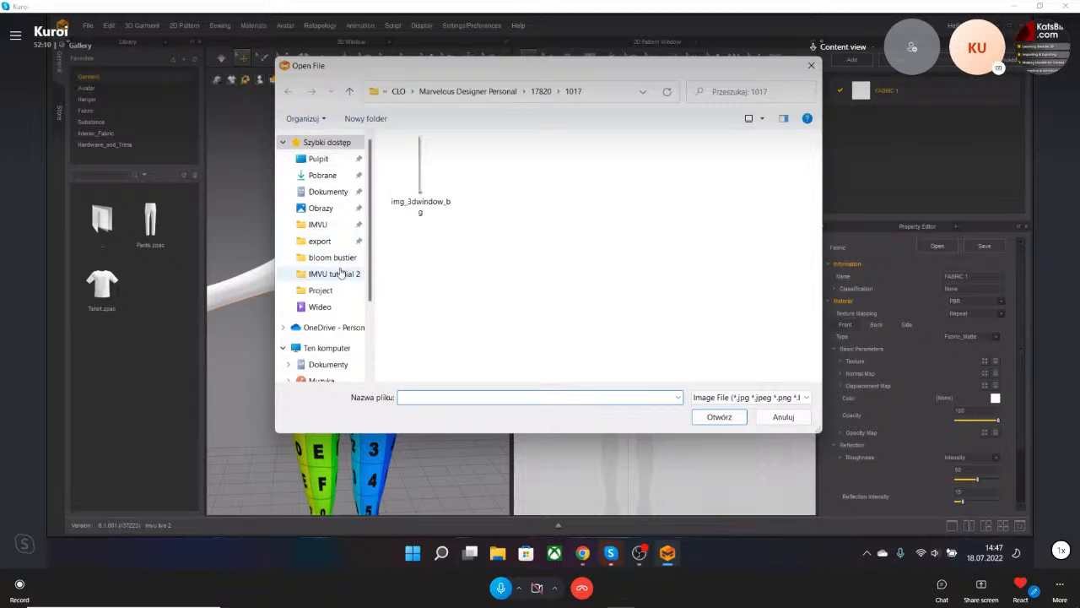
left_click(333, 274)
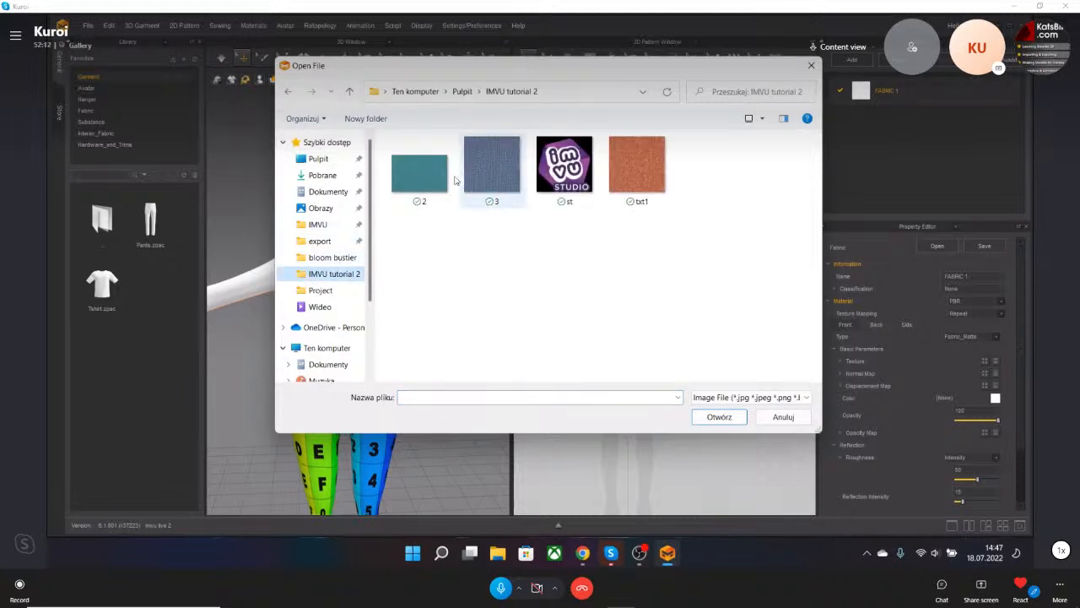
double_click(419, 173)
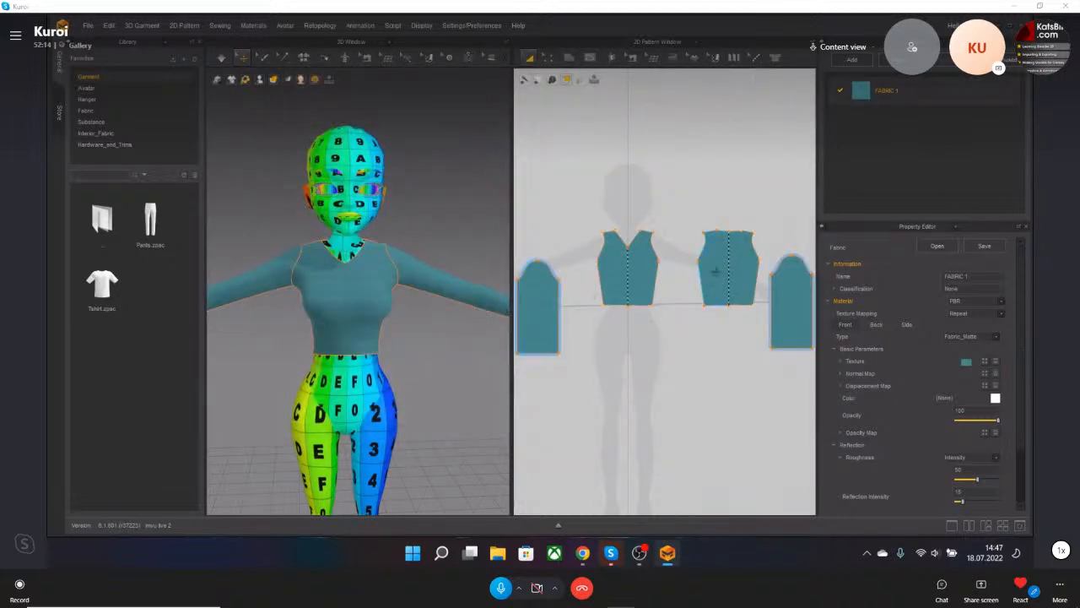
Enlarge the shirt's fabric texture on the front pattern piece with the Edit Texture (2D) tool.
scroll(397, 310, "up", 6)
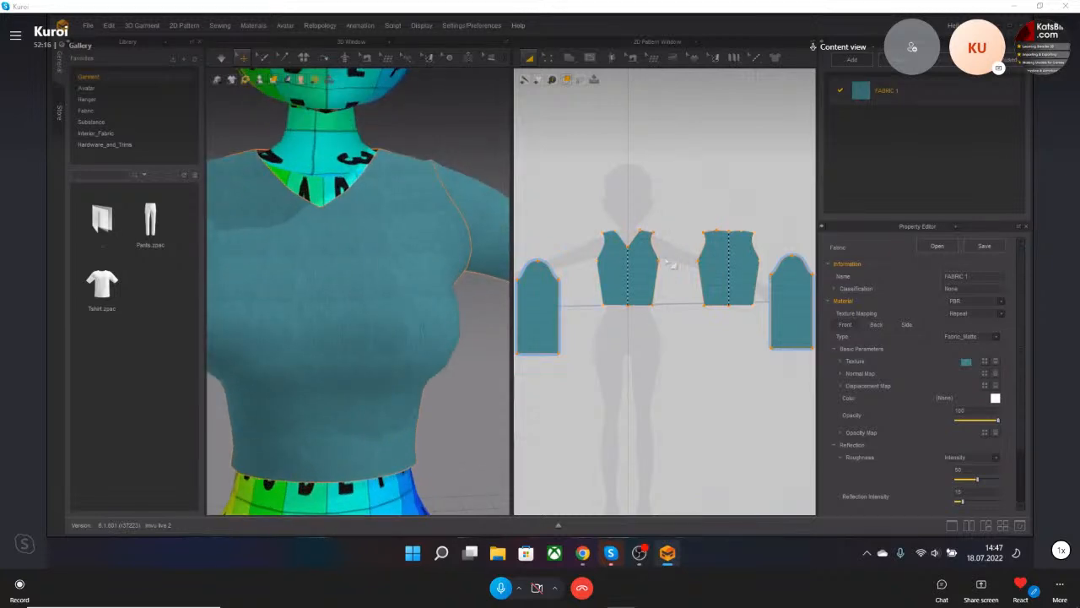
left_click(640, 262)
left_click(715, 57)
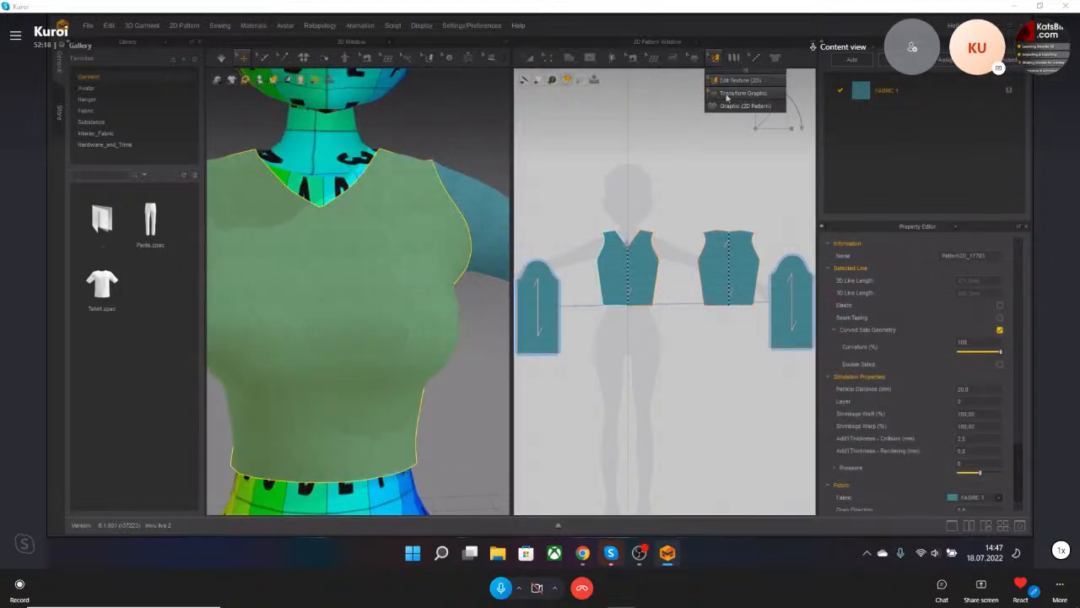
left_click(739, 81)
scroll(614, 293, "up", 5)
left_click_drag(584, 323, 603, 301)
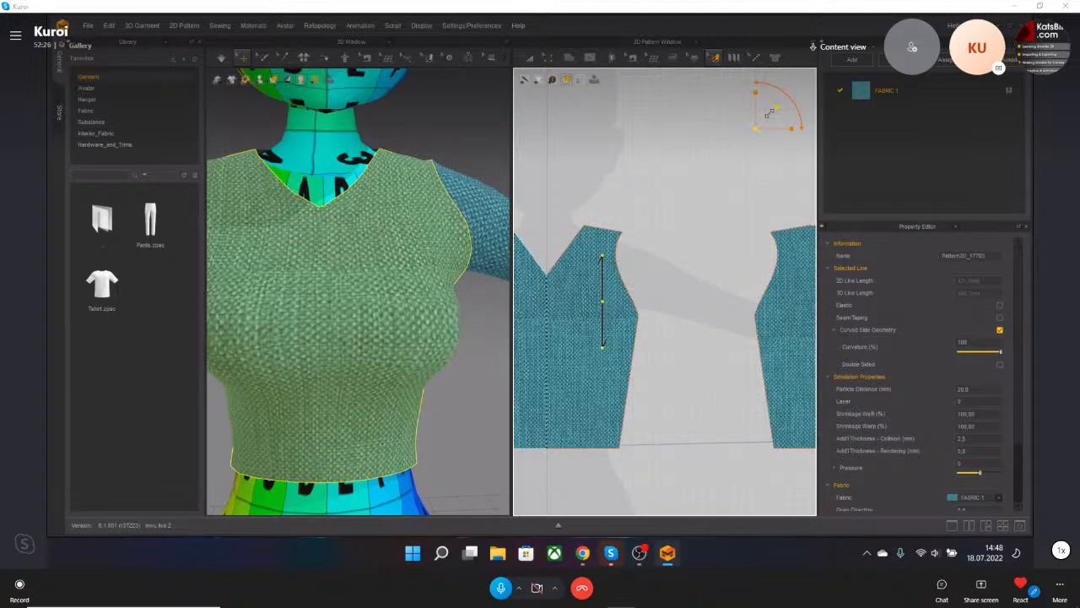
scroll(404, 307, "up", 2)
scroll(417, 306, "down", 4)
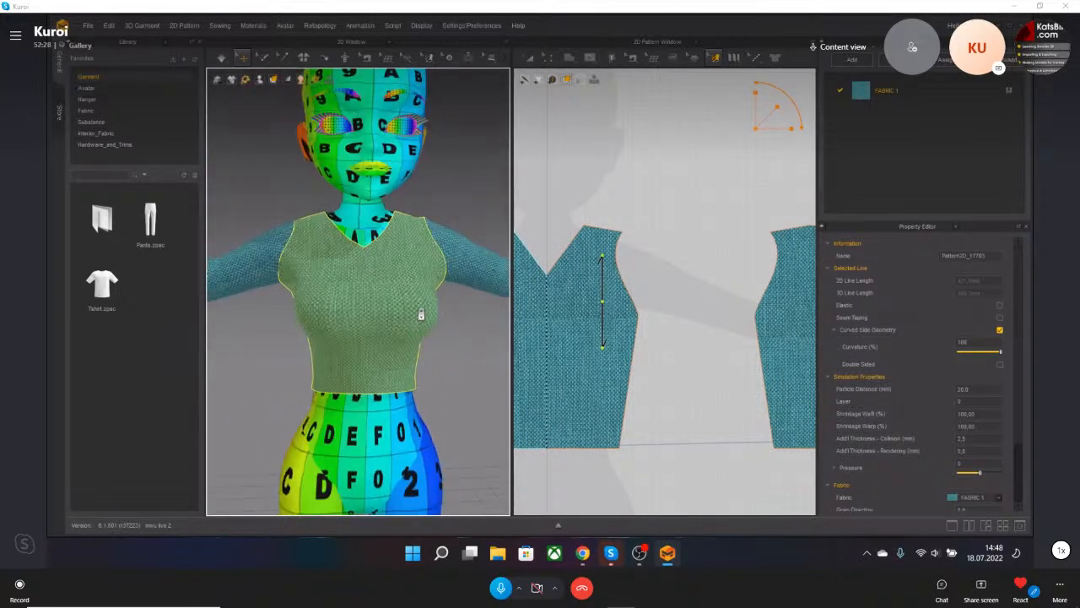
Look through the Documents folder and its Adobe subfolder in File Explorer, then close it and return to Marvelous Designer.
key("super+d")
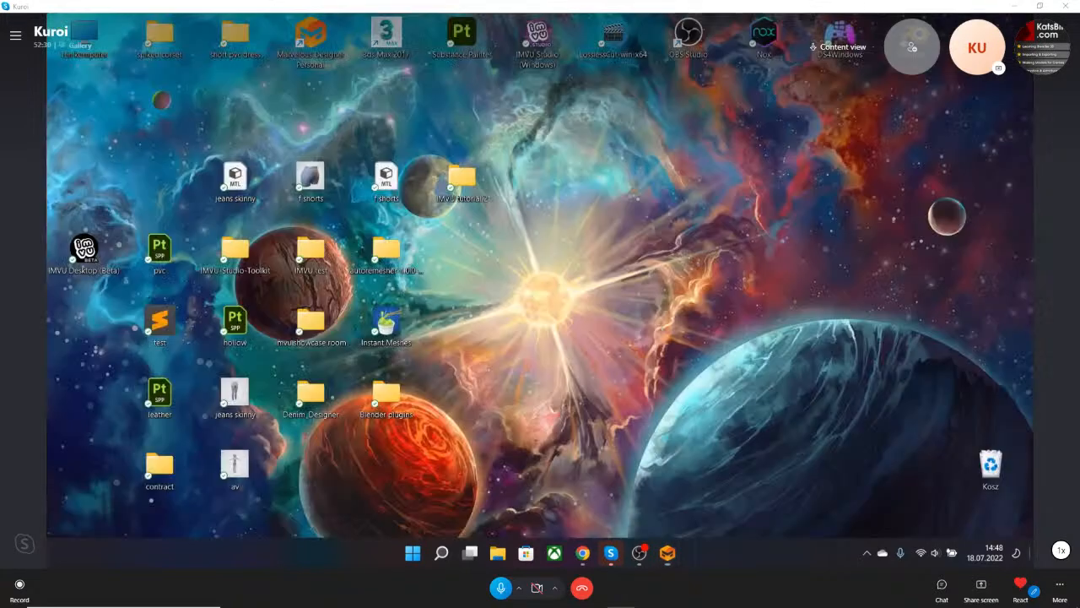
double_click(95, 34)
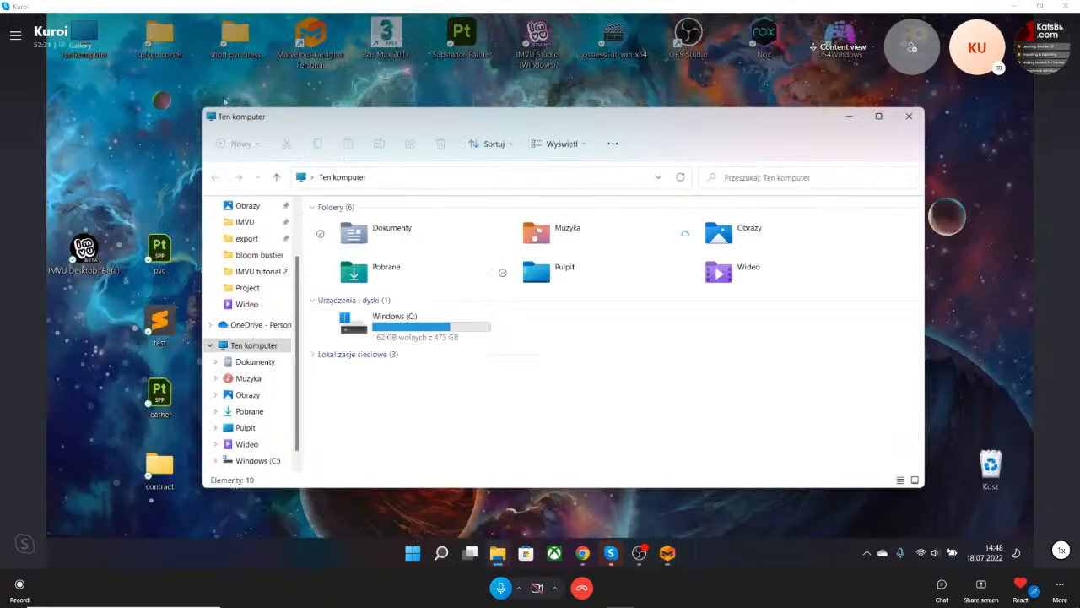
double_click(401, 240)
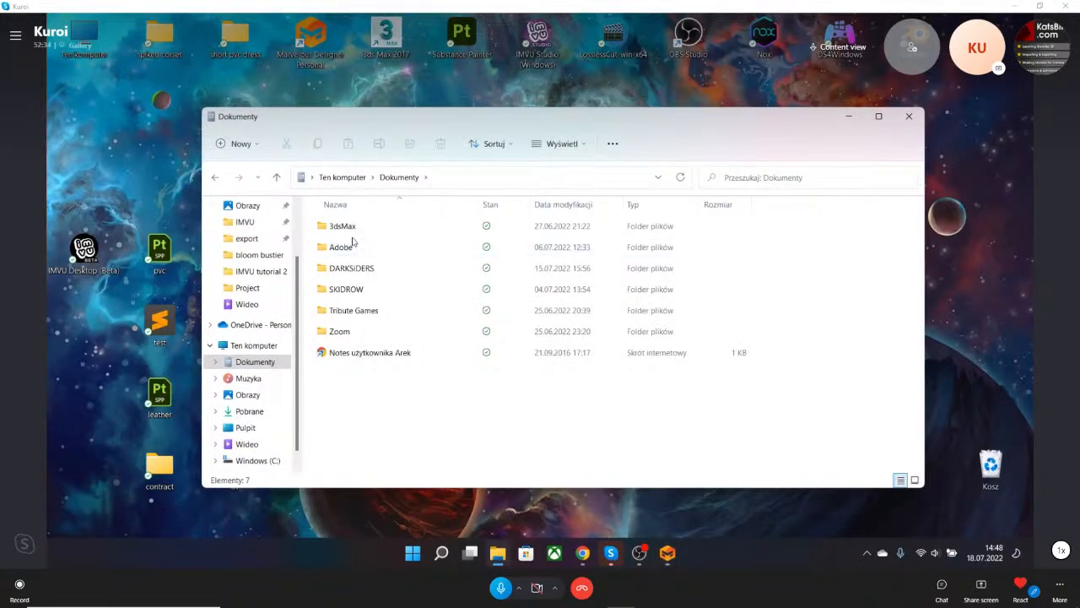
double_click(341, 247)
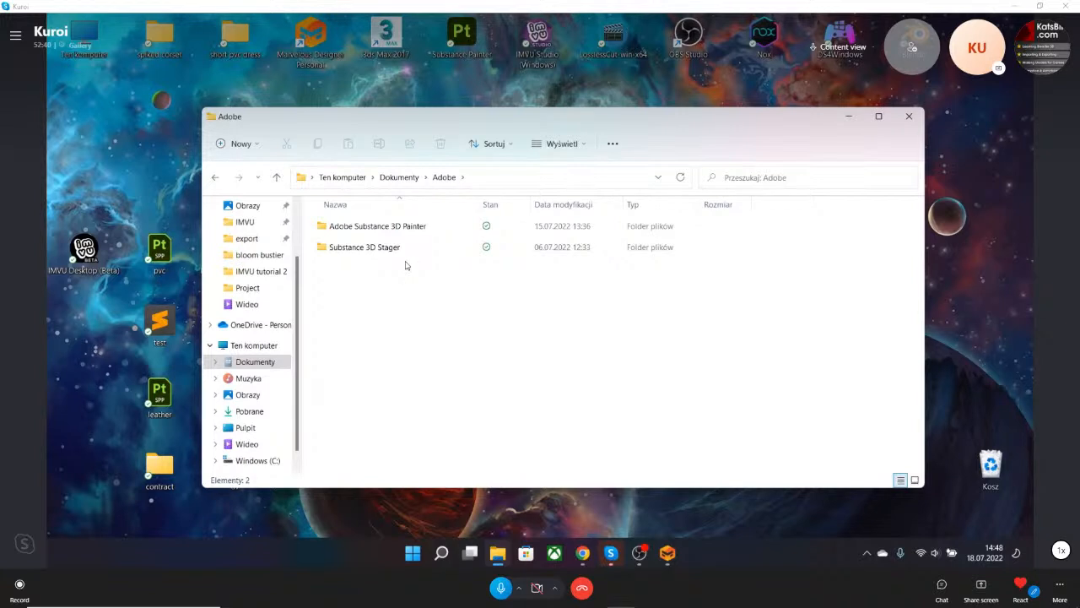
key("alt+Left")
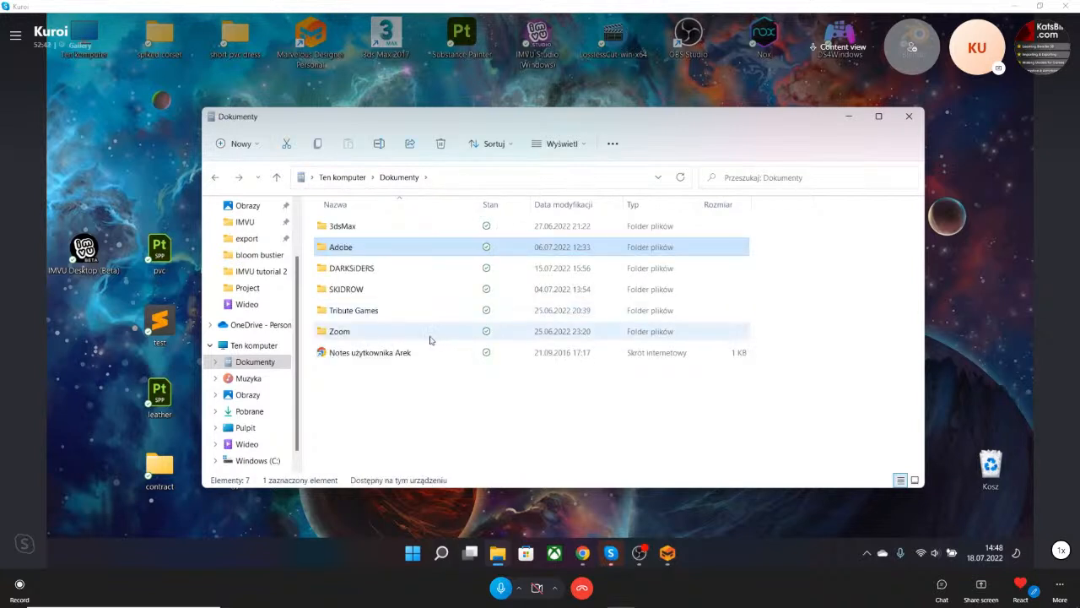
key("alt+Left")
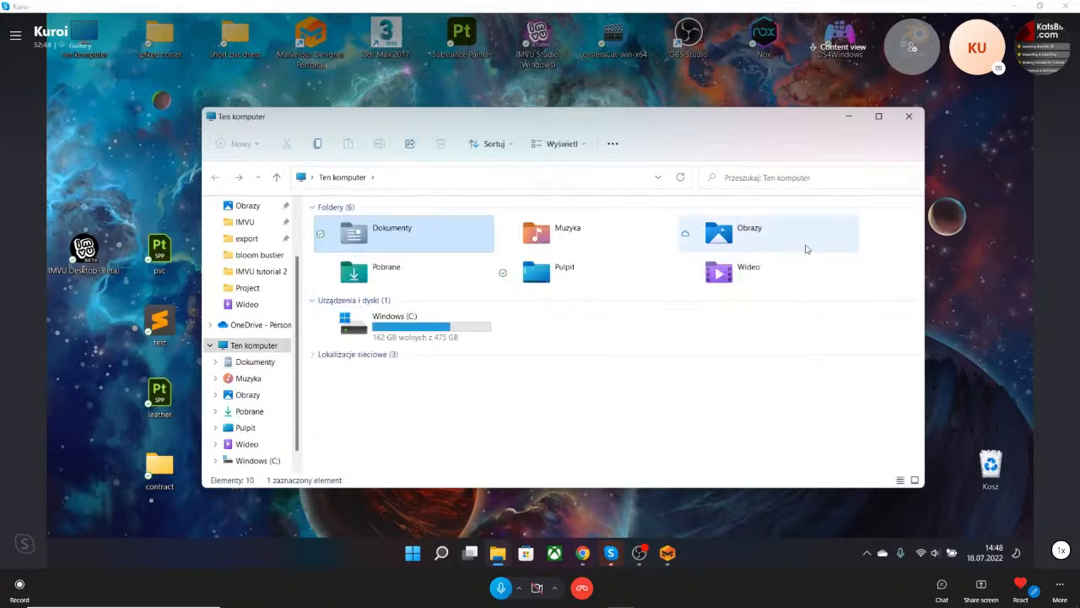
left_click(909, 116)
left_click(668, 553)
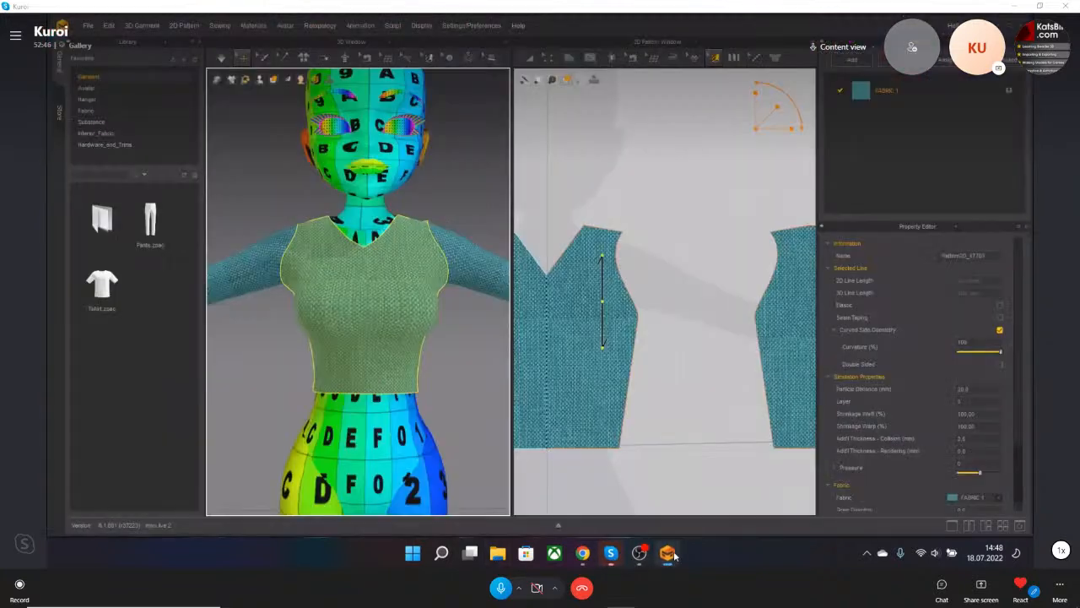
Scale the fabric texture up further so the weave looks coarser on the shirt.
scroll(384, 315, "down", 3)
scroll(384, 315, "up", 5)
scroll(384, 314, "down", 1)
scroll(384, 315, "down", 1)
middle_click_drag(400, 327, 406, 351)
right_click_drag(407, 351, 404, 349)
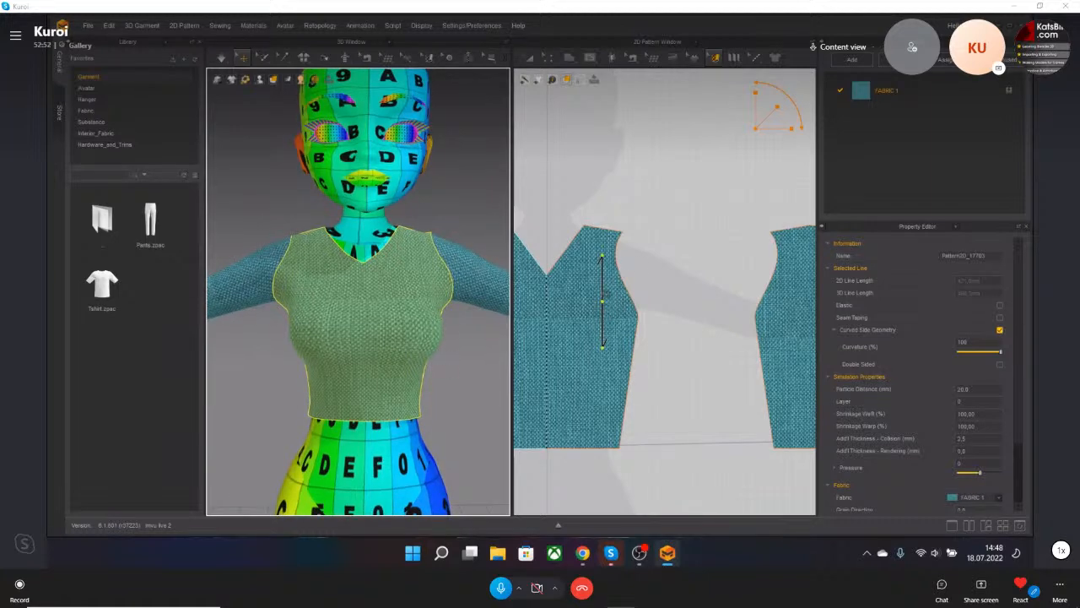
mouse_move(768, 123)
left_mouse_down()
mouse_move(787, 100)
mouse_move(762, 124)
left_mouse_up()
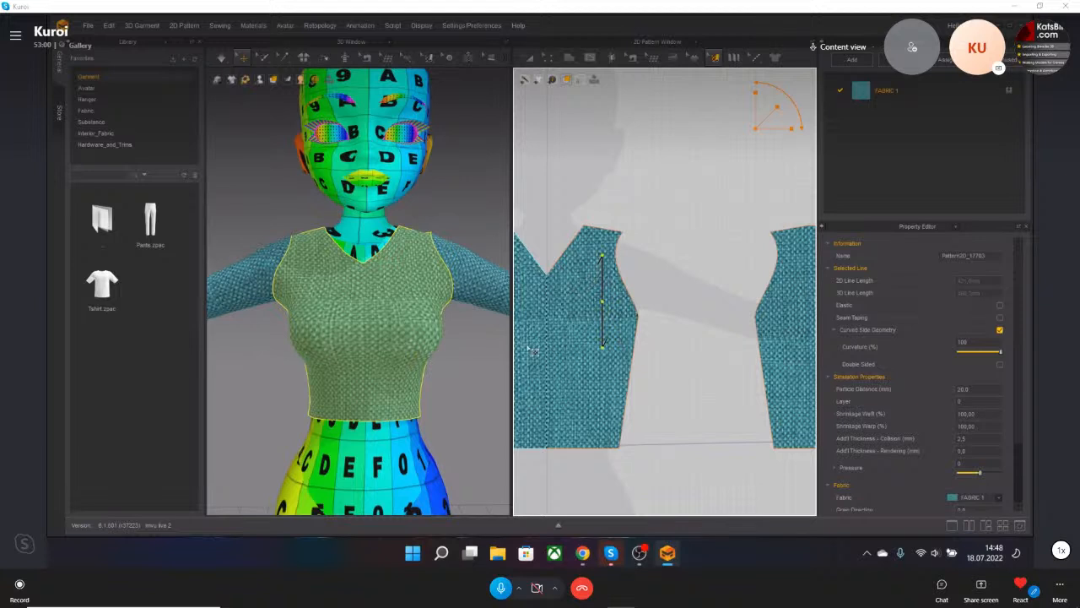
scroll(591, 346, "down", 5)
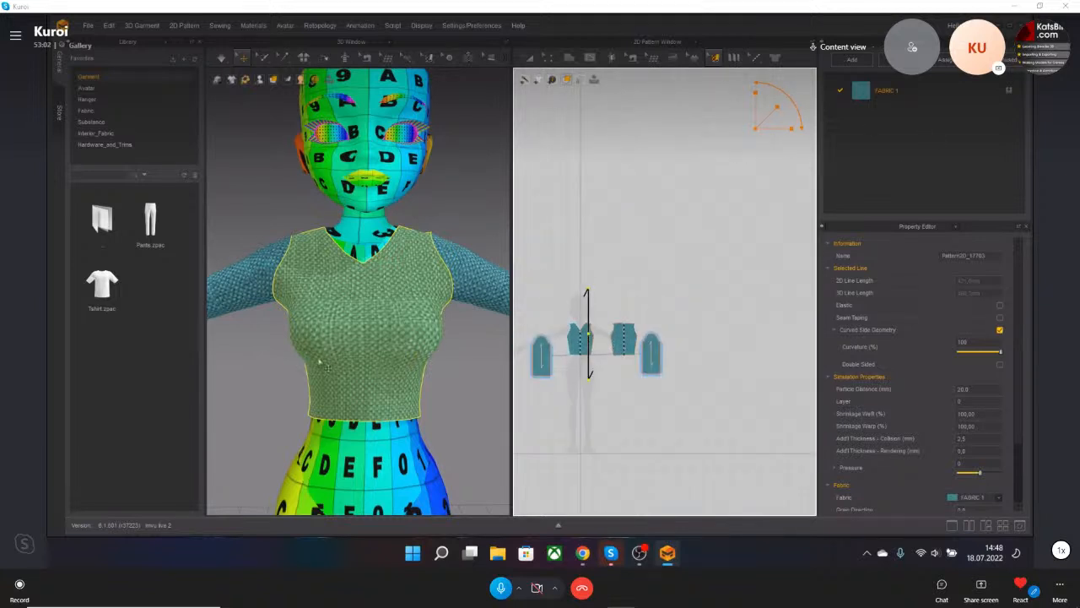
Add the IMVU Studio logo to the front pattern piece with Graphic (2D Pattern), accepting the default size and position.
left_click(716, 59)
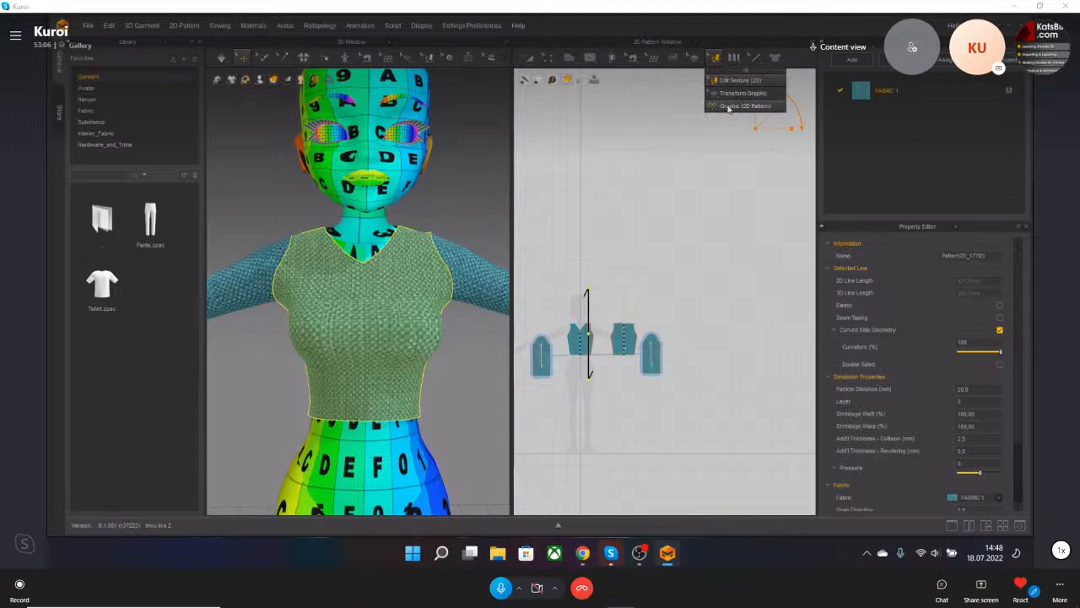
left_click(729, 106)
left_click(566, 169)
double_click(566, 169)
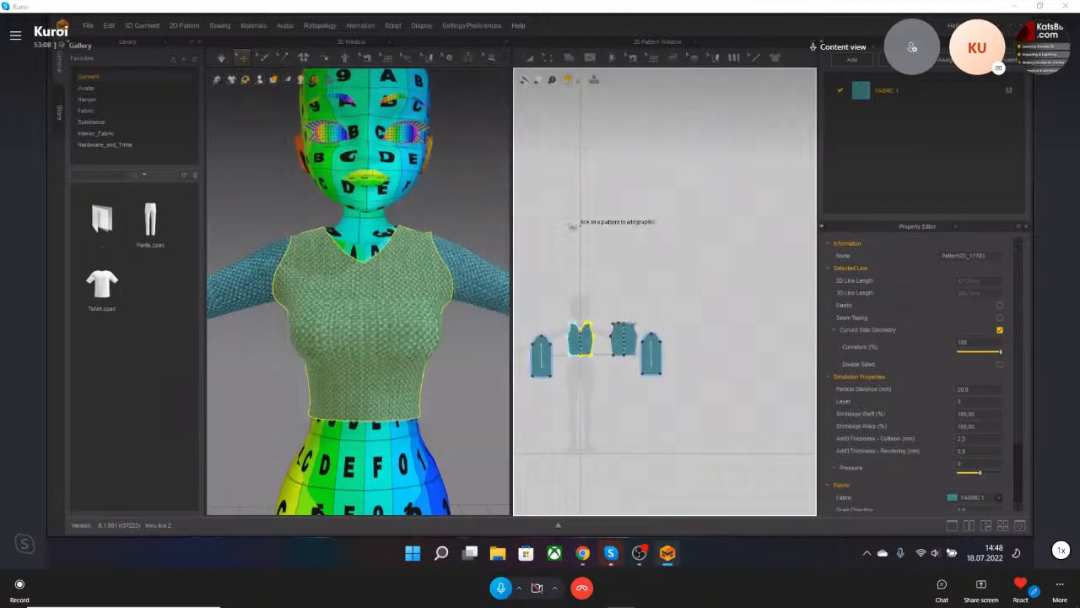
left_click(583, 342)
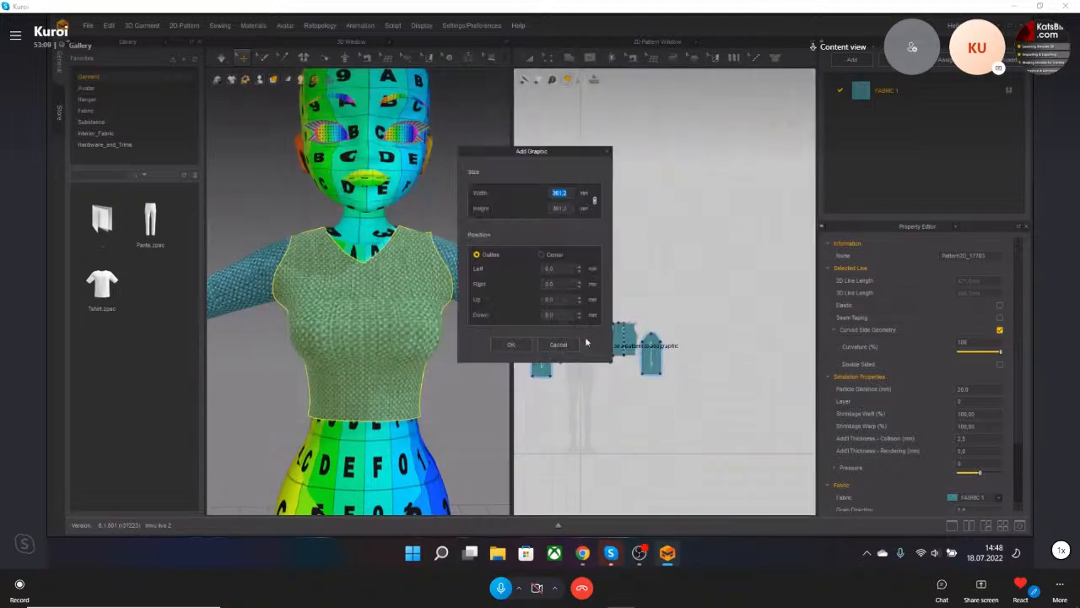
left_click(527, 345)
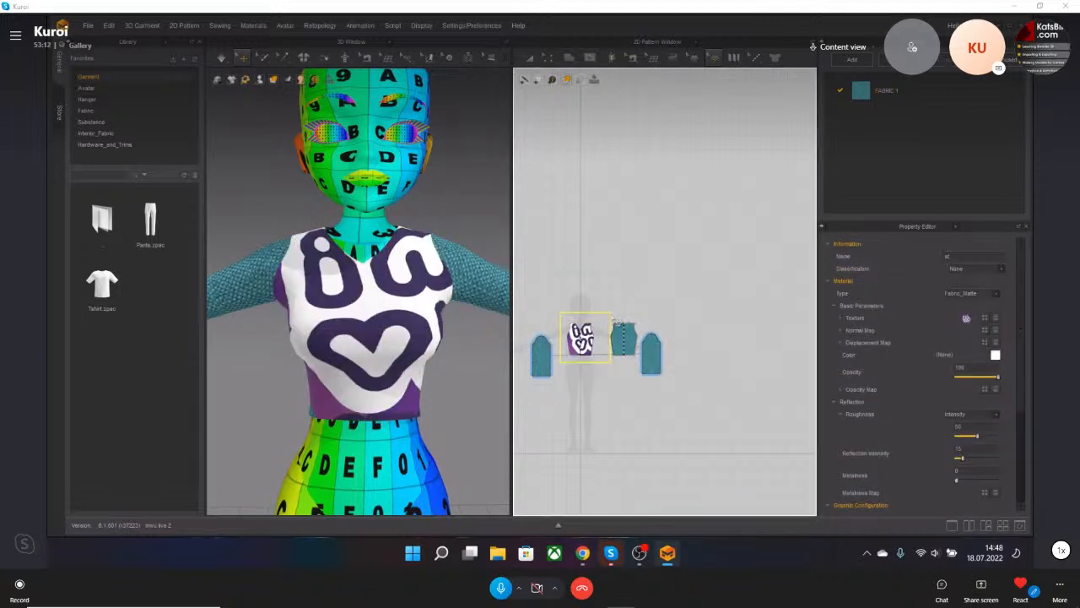
Shrink the logo graphic to a small badge on one side of the chest and shift the front pattern piece slightly downward.
scroll(591, 342, "up", 3)
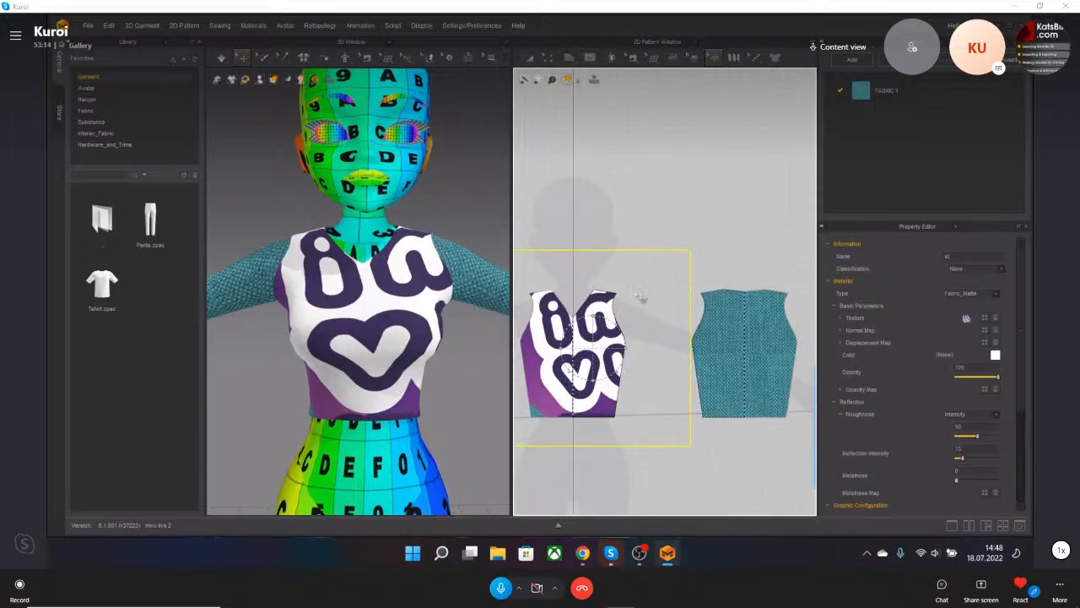
left_click_drag(619, 320, 598, 346)
left_click(530, 59)
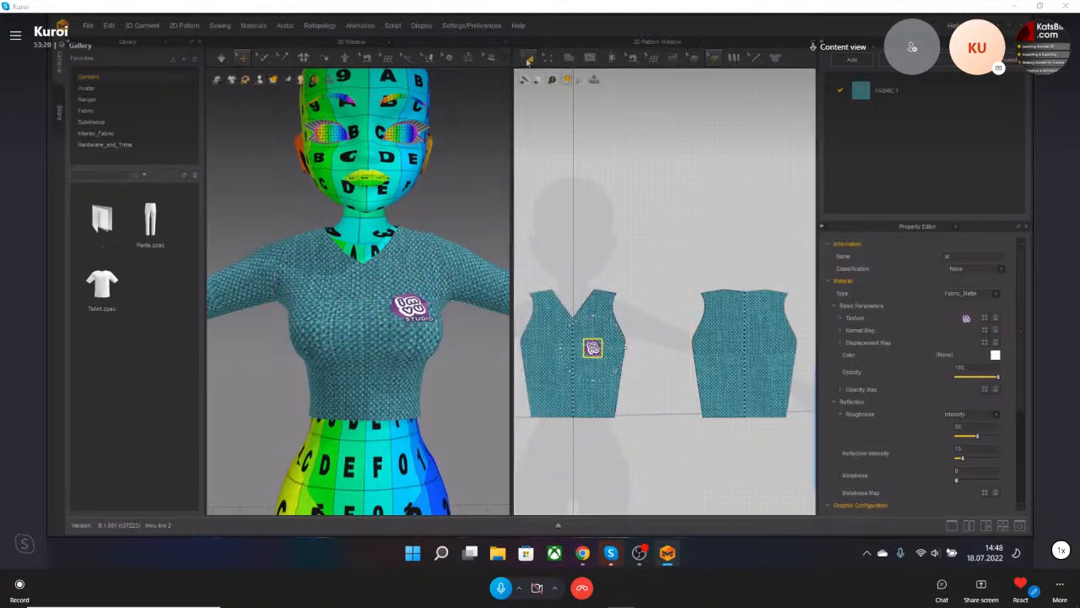
left_click(594, 358)
left_click_drag(593, 356, 594, 356)
Browse the Documents folder and its Adobe subfolder in File Explorer again, close it and return to Marvelous Designer.
left_click(666, 553)
left_click(498, 553)
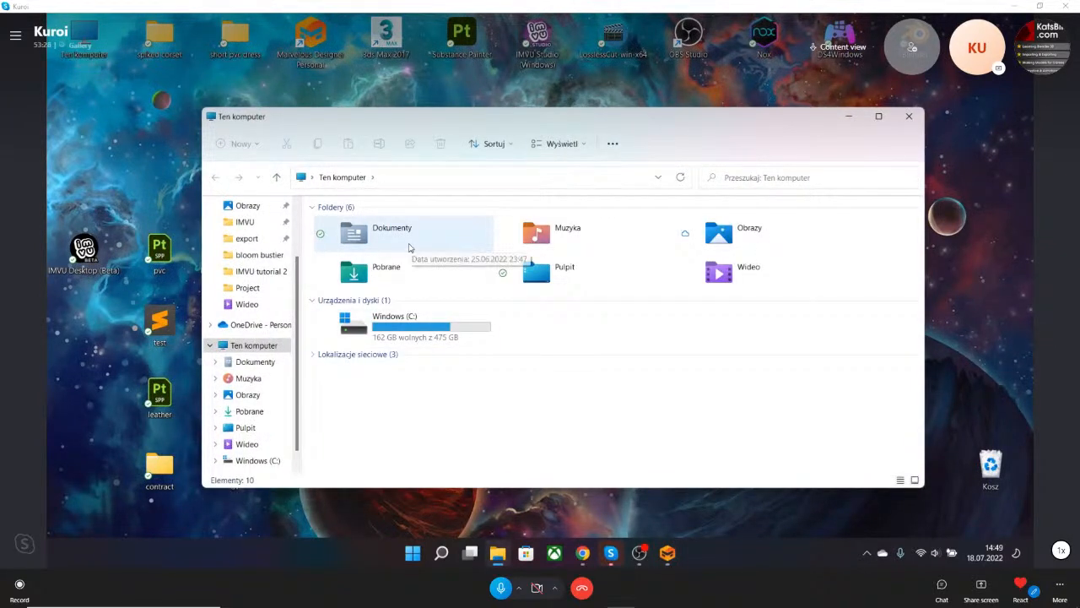
double_click(451, 230)
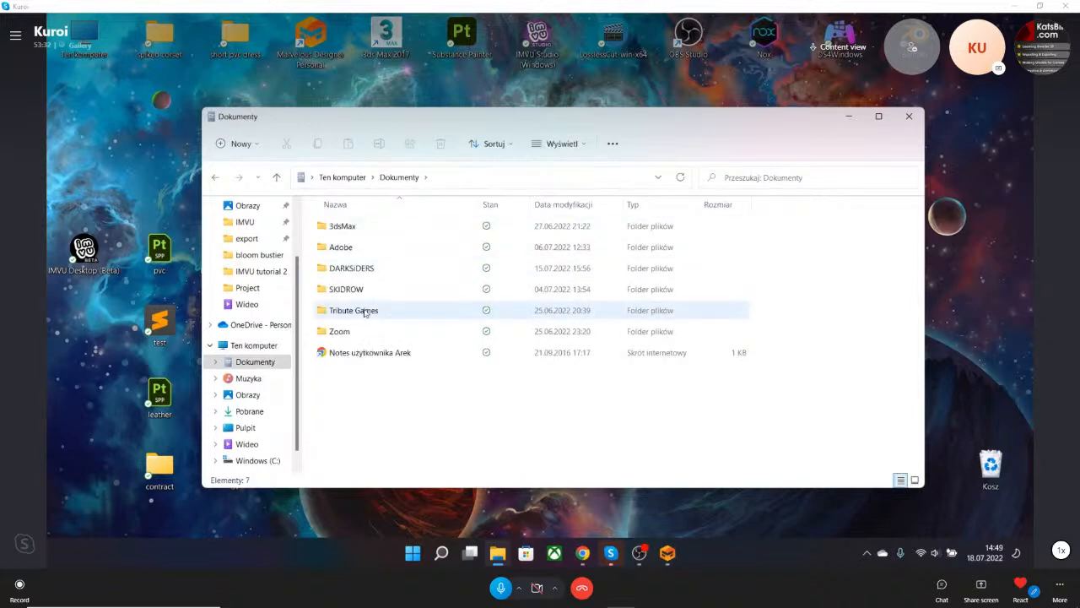
double_click(367, 248)
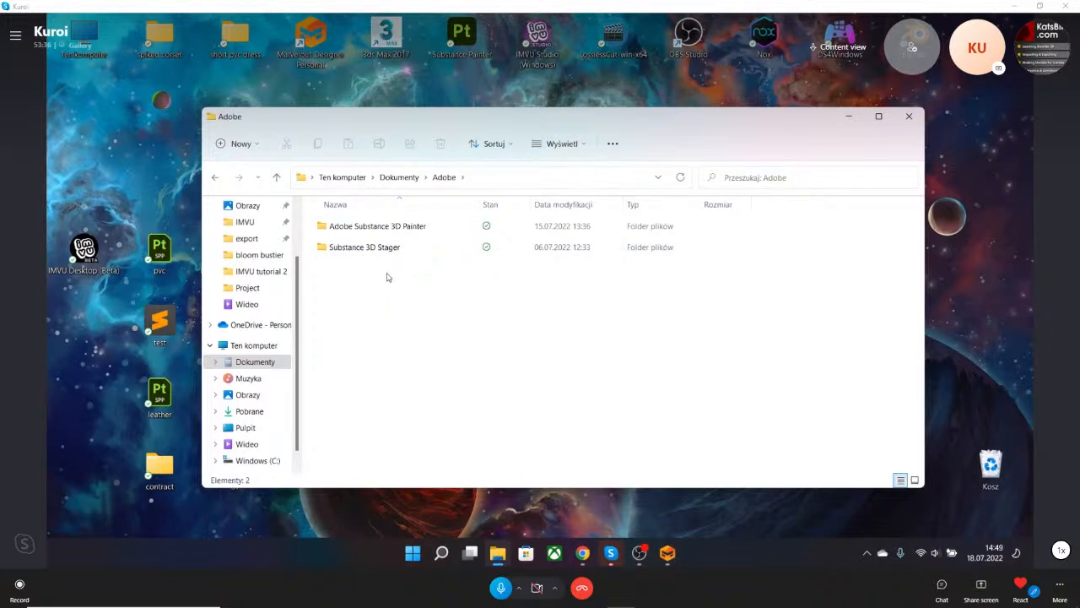
key("alt+Left")
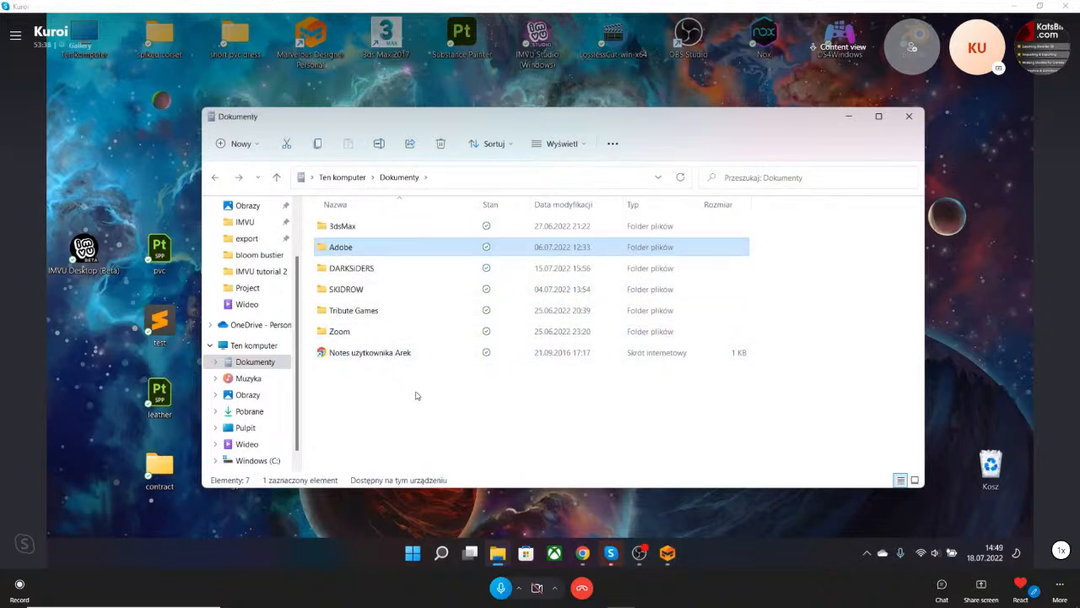
left_click(415, 396)
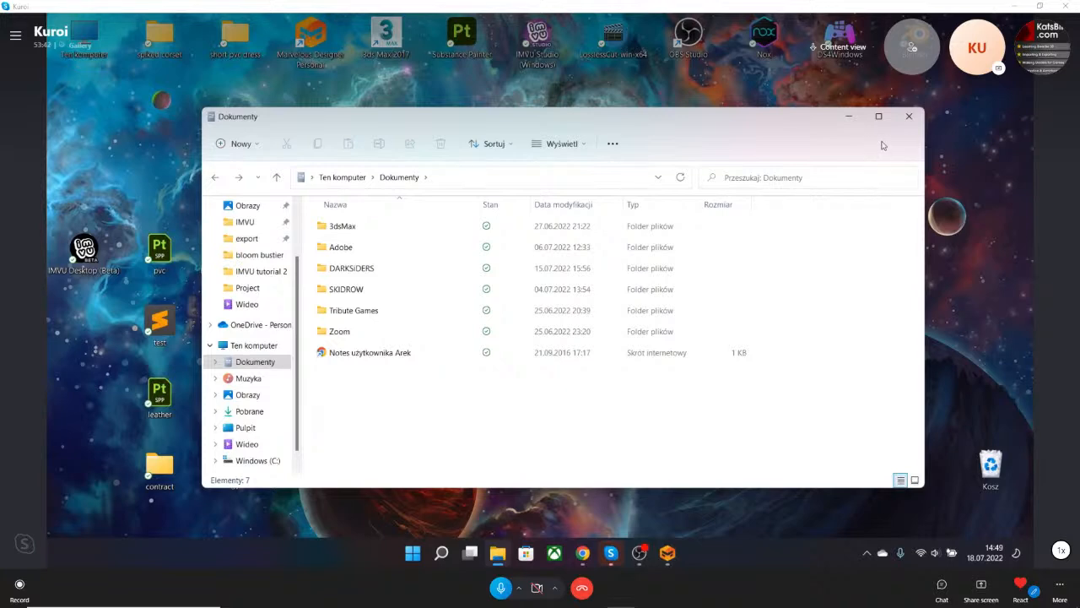
key("alt+Left")
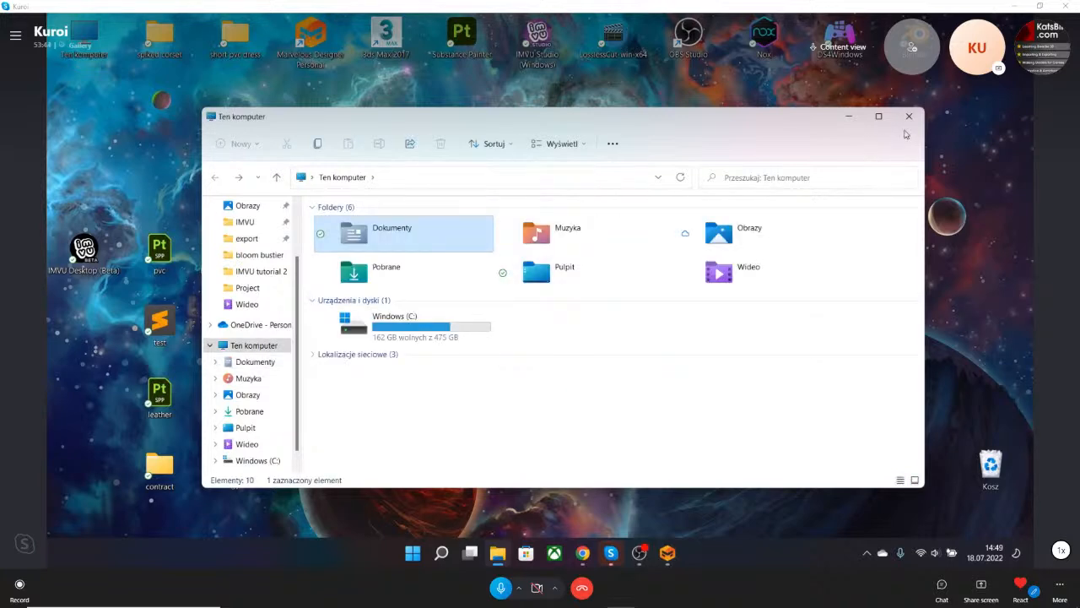
left_click(908, 116)
left_click(668, 552)
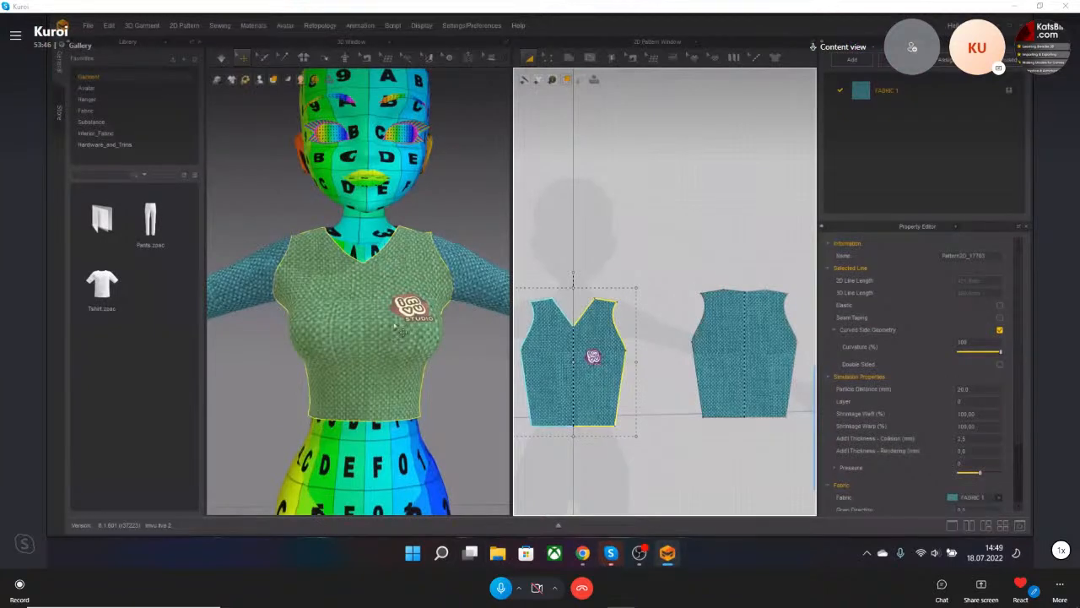
Shift the front pattern piece, together with its logo graphic, a little further down in the 2D pattern layout.
scroll(594, 356, "up", 5)
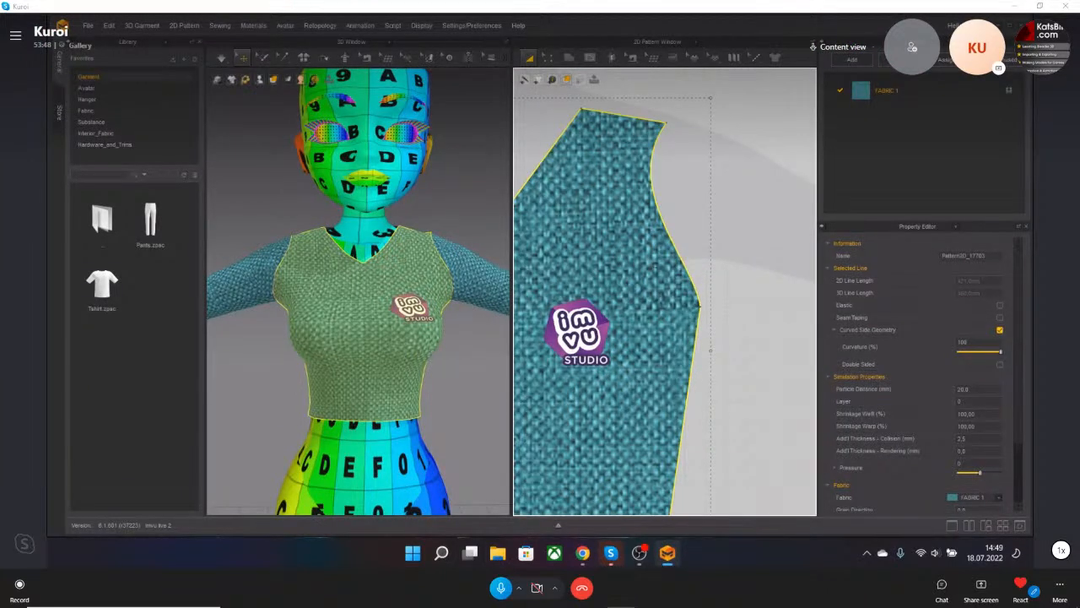
scroll(594, 337, "down", 2)
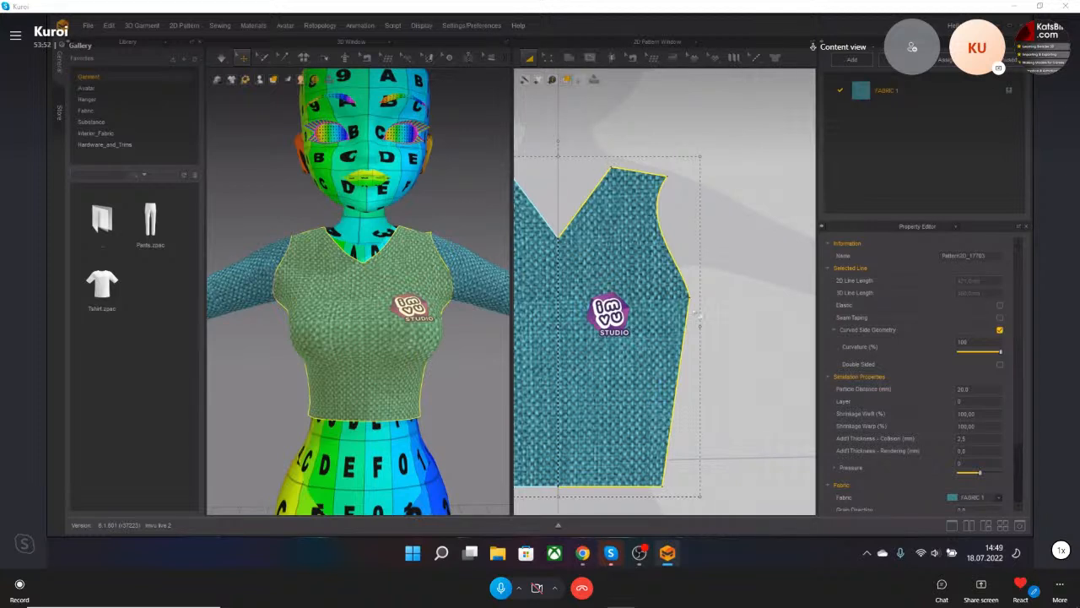
left_click_drag(606, 315, 613, 339)
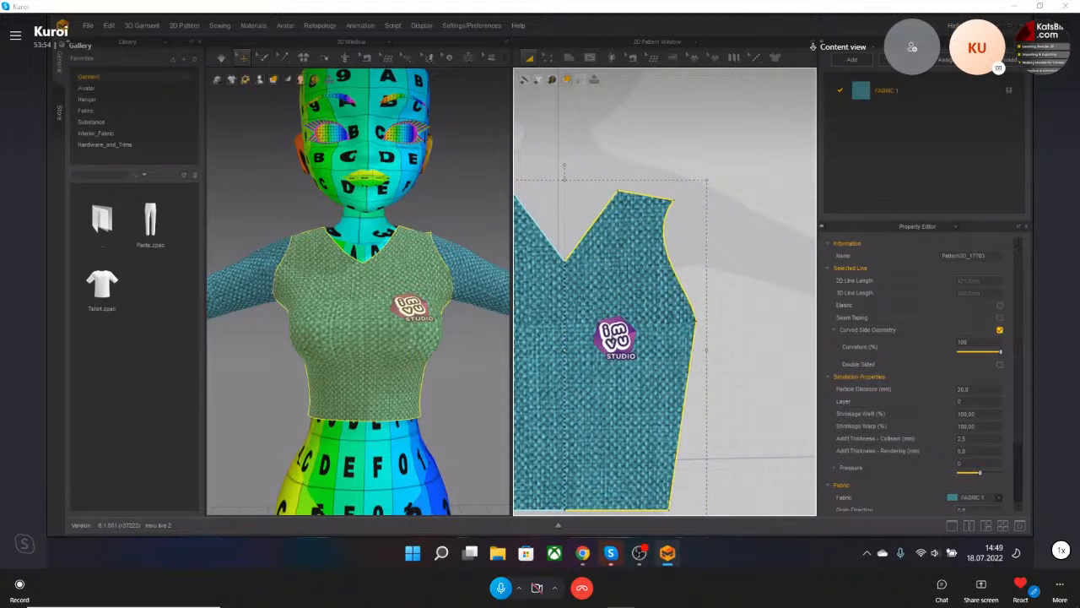
left_click(713, 57)
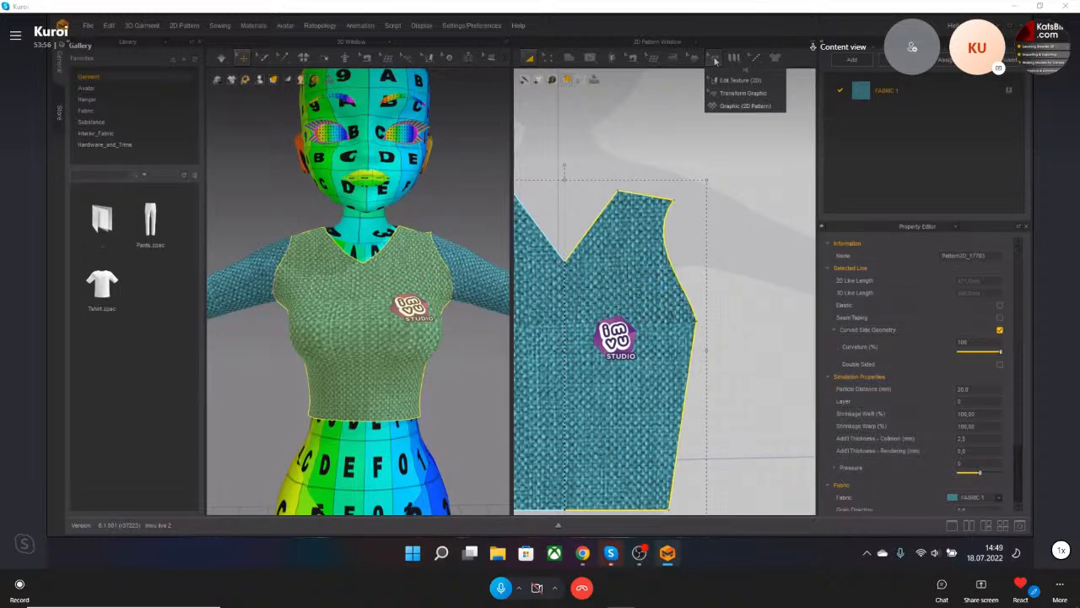
left_click(756, 81)
scroll(629, 345, "down", 6)
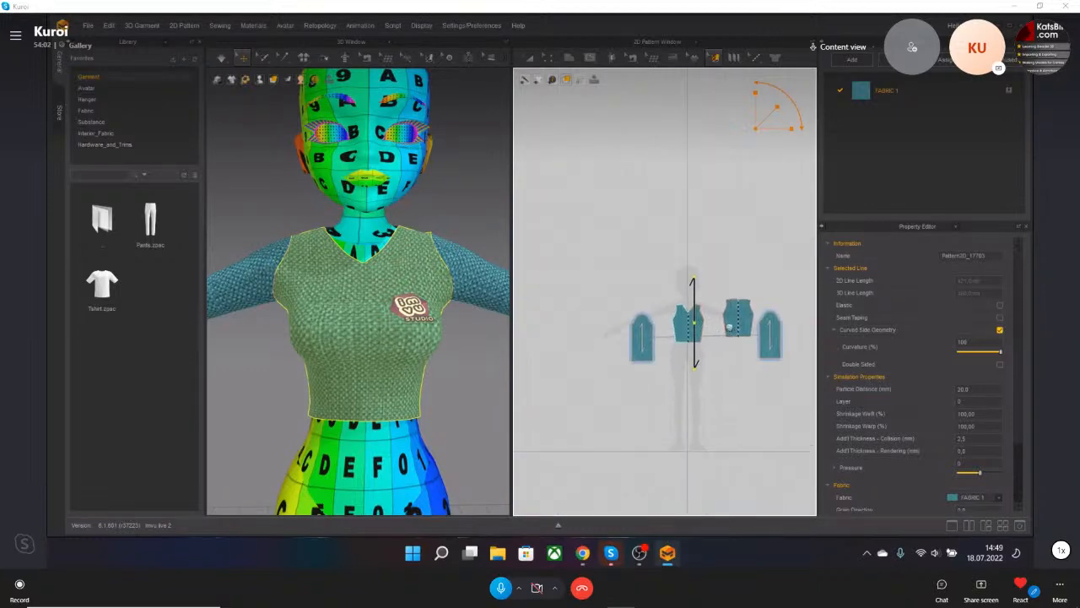
middle_click_drag(729, 327, 689, 338)
scroll(655, 319, "down", 1)
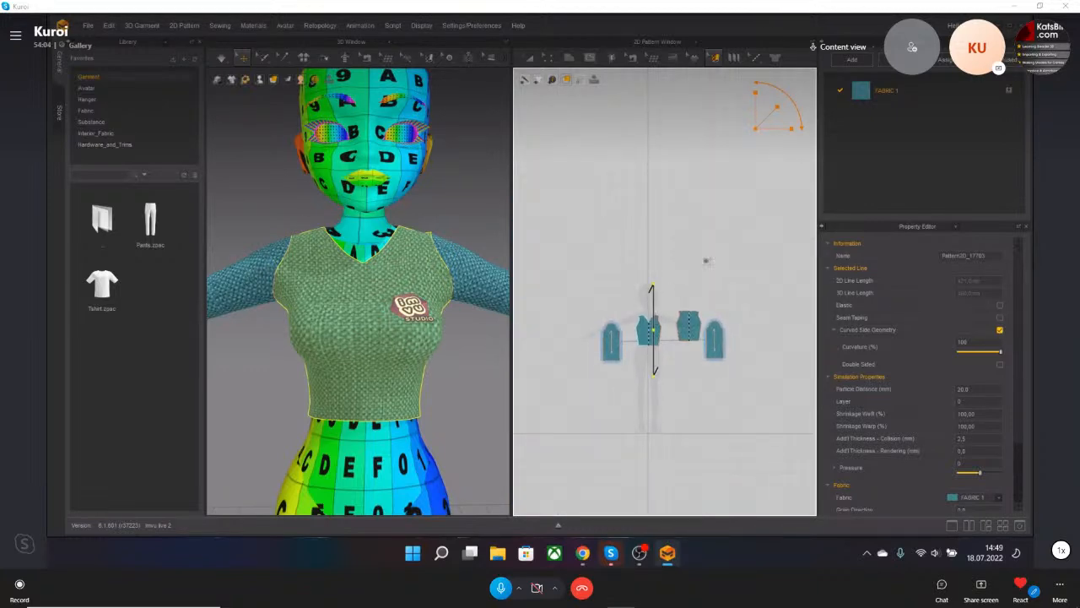
Show the topstitch list in place of the fabric list and activate the Free Topstitch tool.
left_click(954, 43)
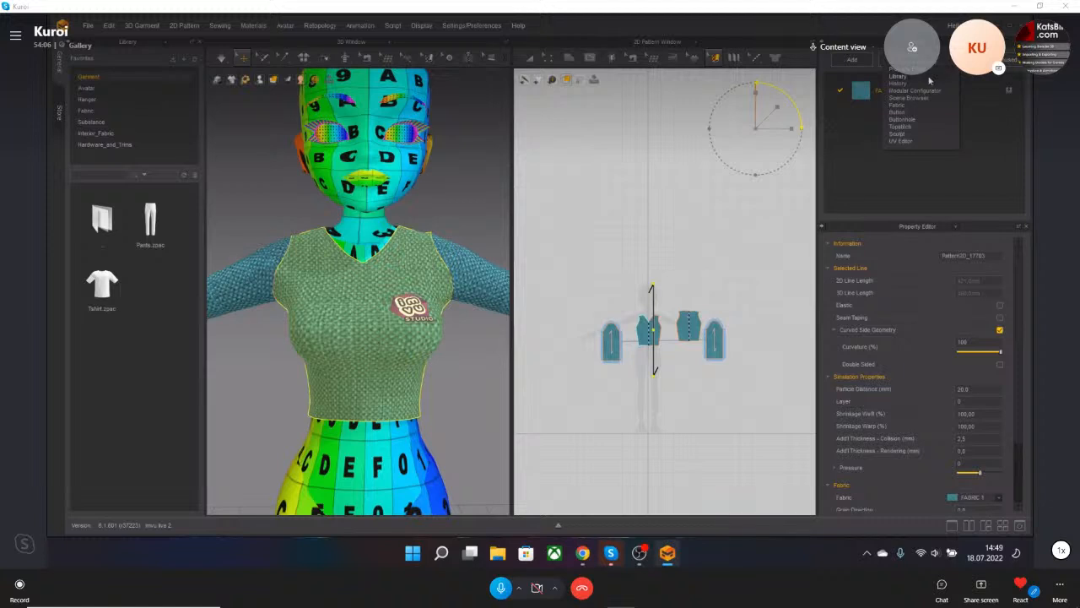
left_click(914, 129)
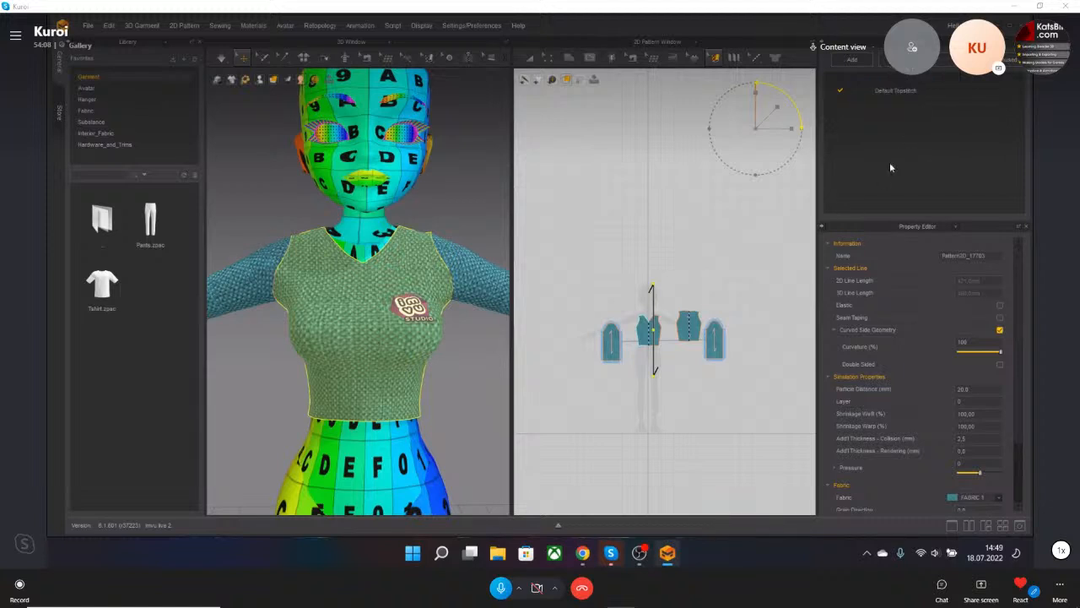
left_click(754, 56)
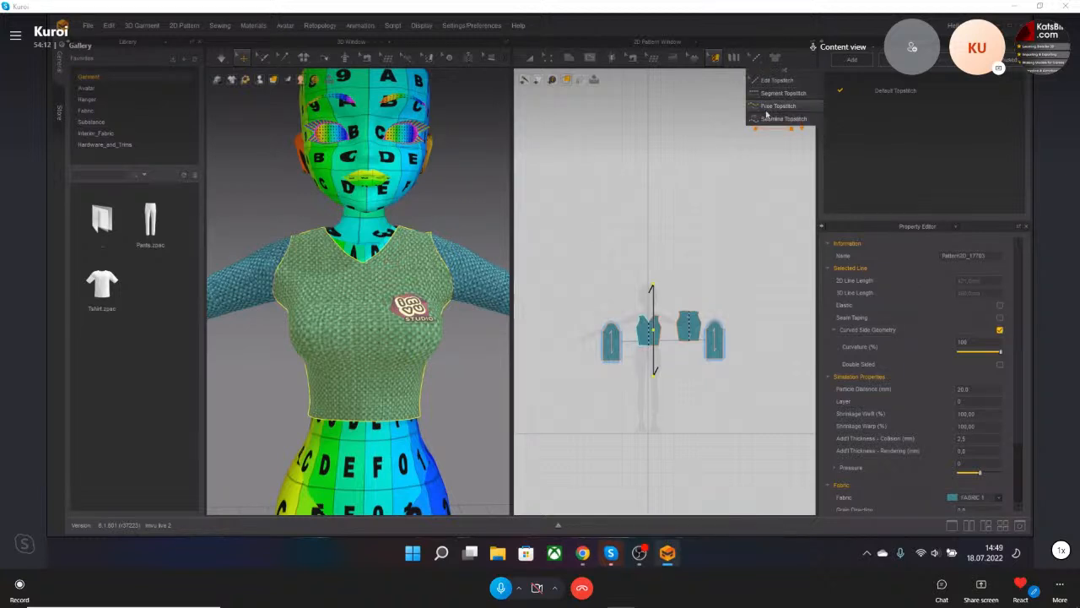
left_click(765, 105)
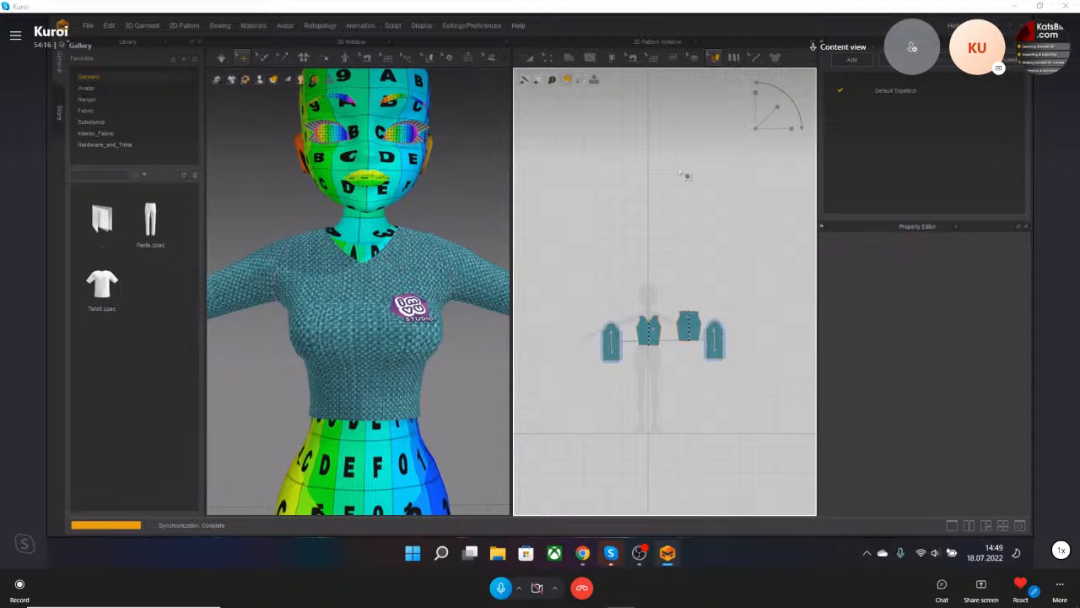
left_click(756, 60)
left_click(768, 106)
Draw a free topstitch along part of one slanted edge of the front piece's V-neckline.
scroll(648, 334, "up", 8)
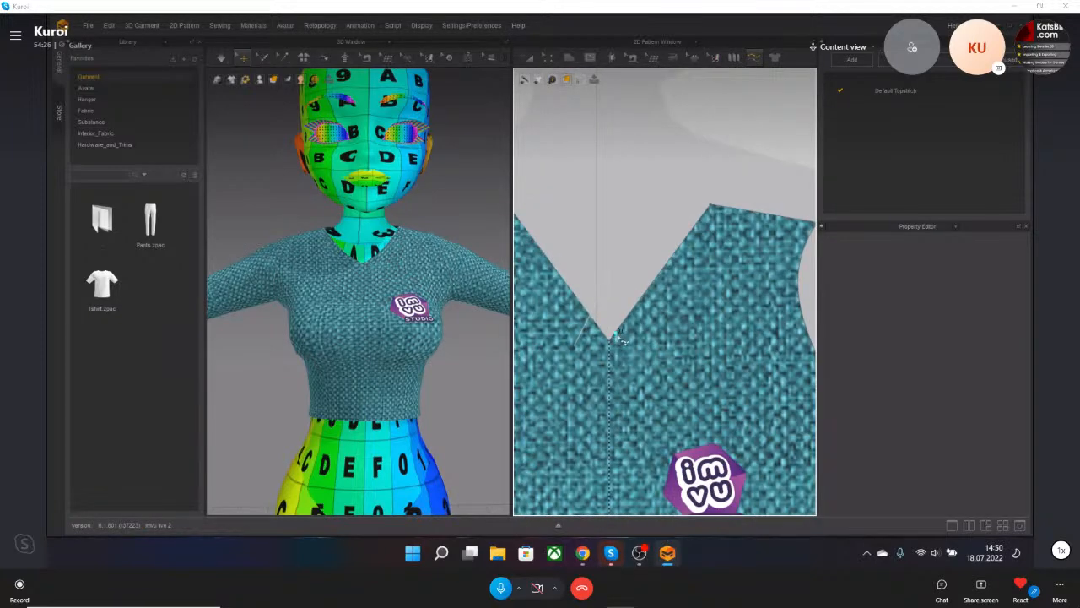
scroll(641, 310, "up", 1)
scroll(641, 311, "up", 1)
left_click(640, 305)
left_click(762, 145)
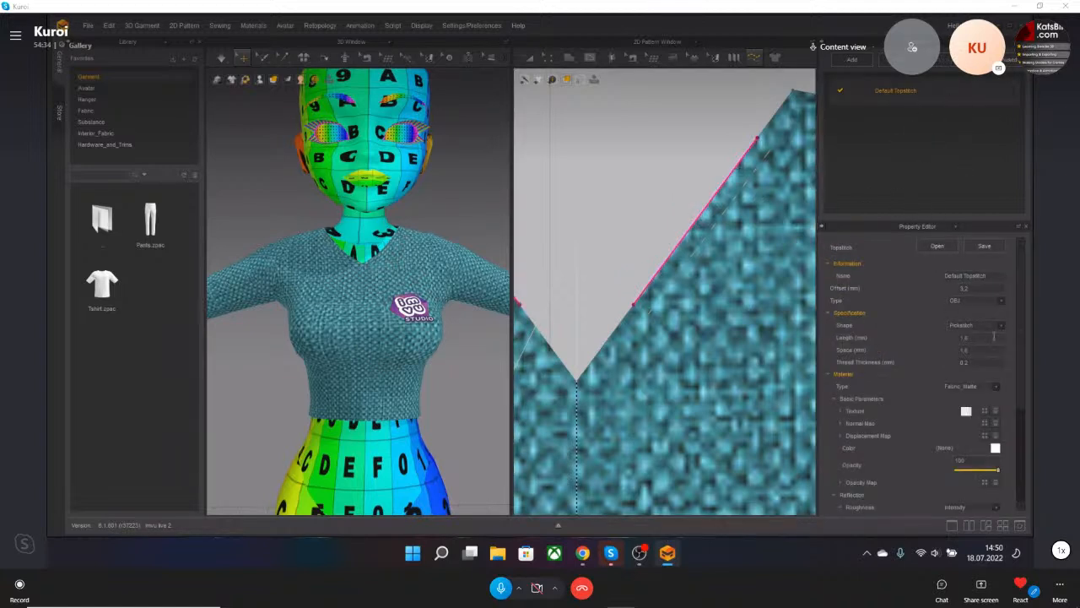
Set the Default Topstitch's thread thickness to 2.0 mm and its stitch length to 4.0 mm, and inspect the neckline stitching in 3D.
type("2")
key("Return")
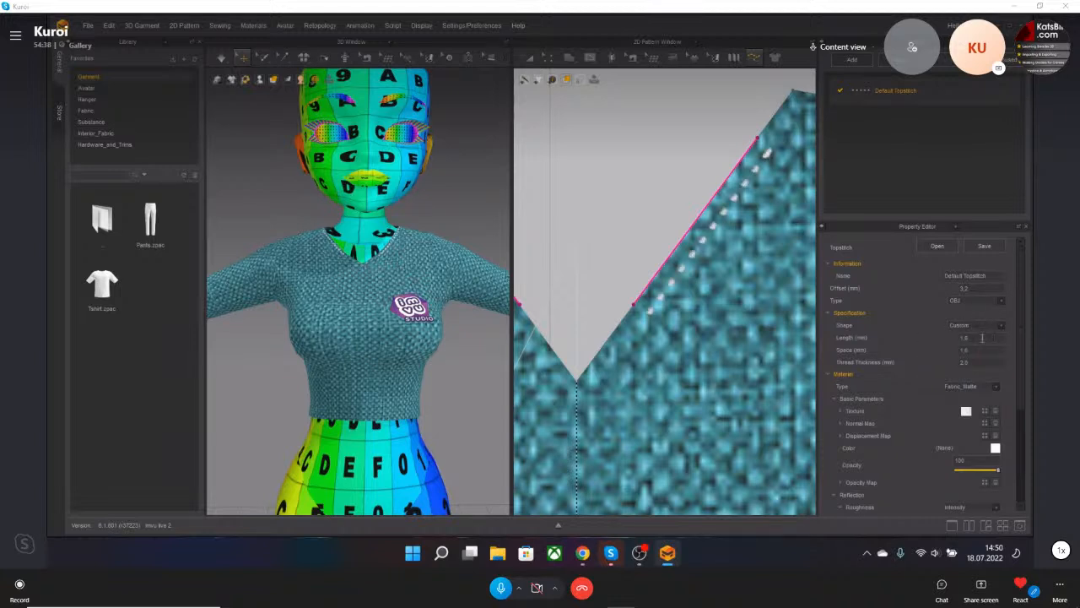
double_click(978, 350)
double_click(983, 338)
type("4")
key("Return")
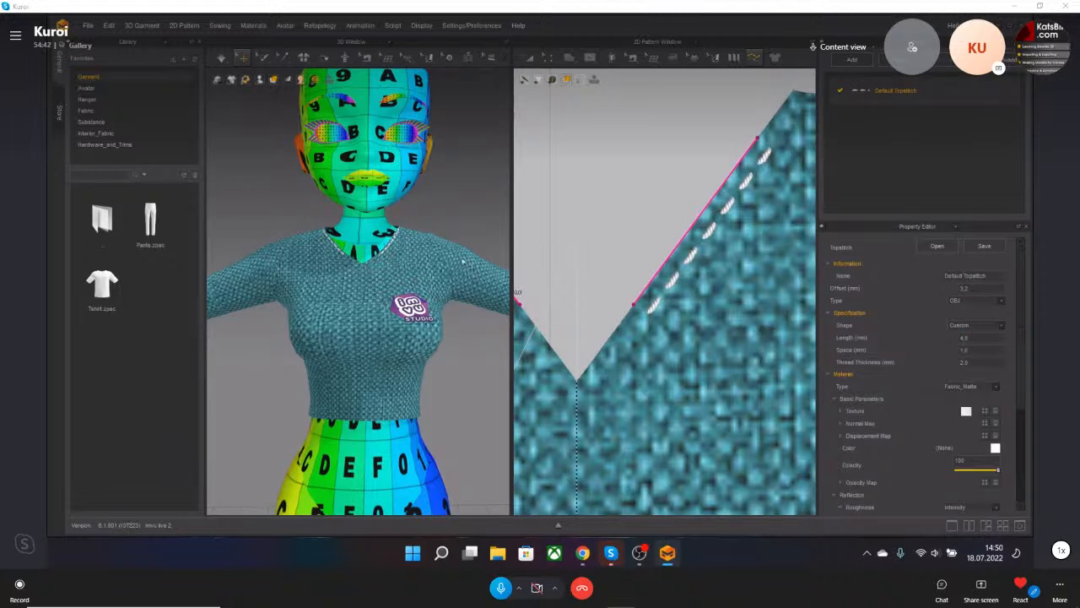
scroll(359, 292, "up", 5)
scroll(399, 292, "up", 3)
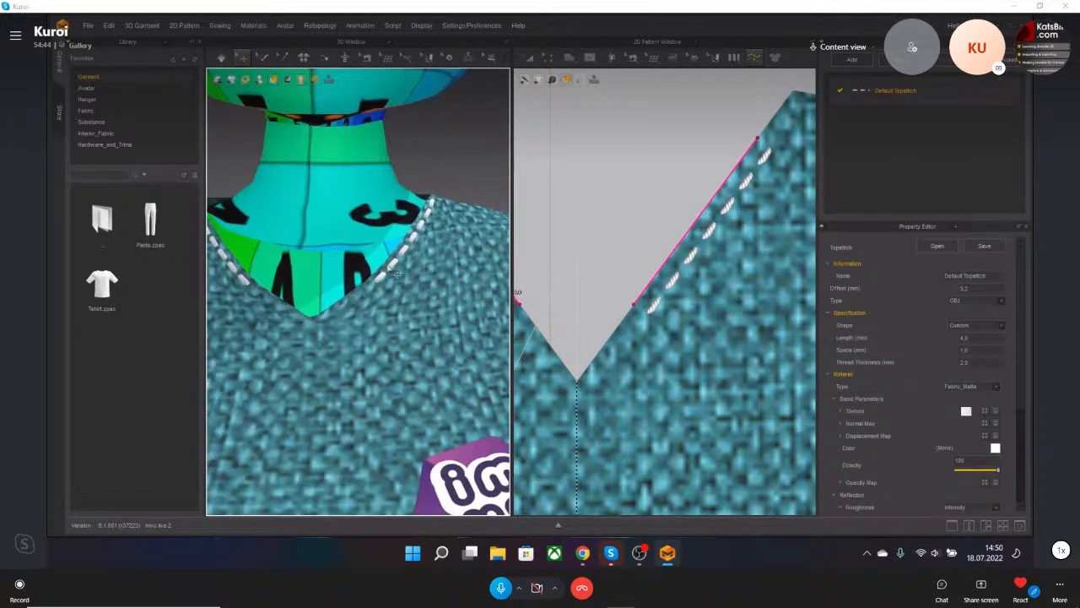
Add a free topstitch along part of the front piece's shoulder edge and try to add another along the armhole.
scroll(646, 251, "down", 5)
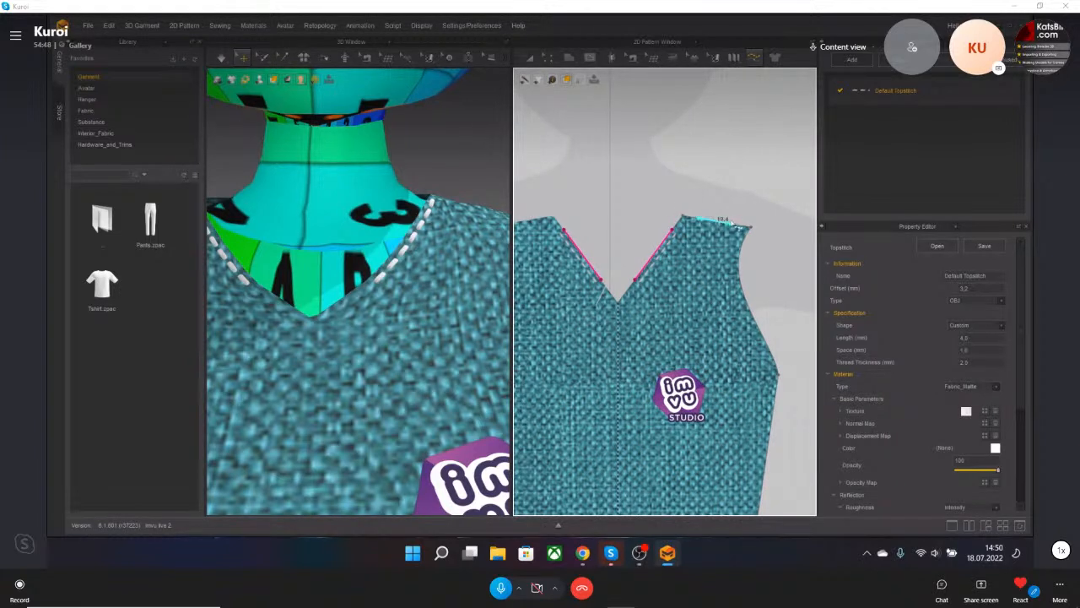
left_click(733, 224)
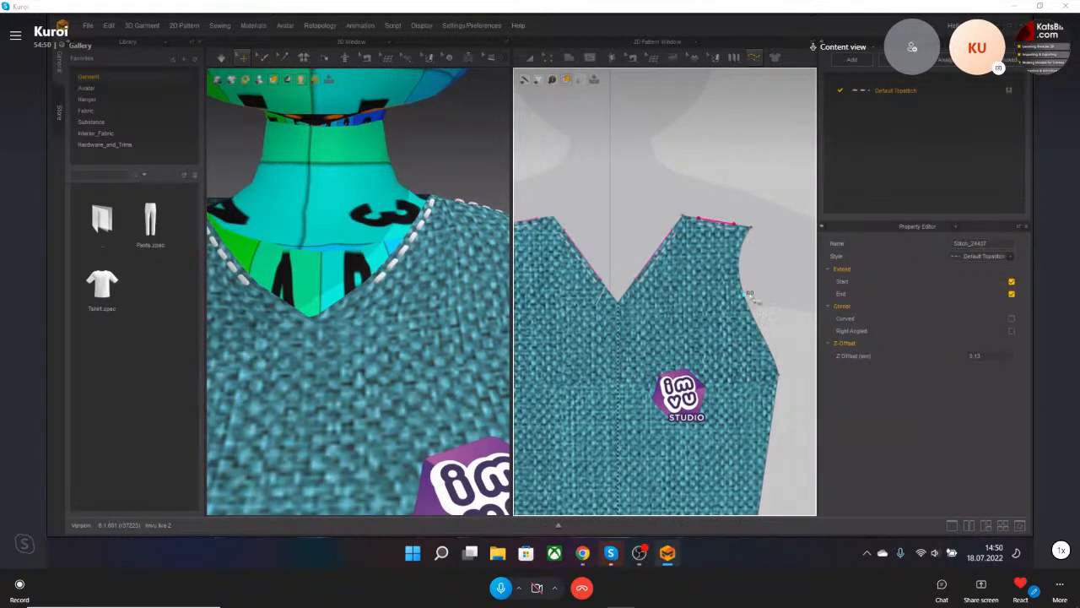
left_click_drag(746, 253, 770, 344)
Remove the trial topstitches from the shoulder and neckline edges of the front piece.
key("Delete")
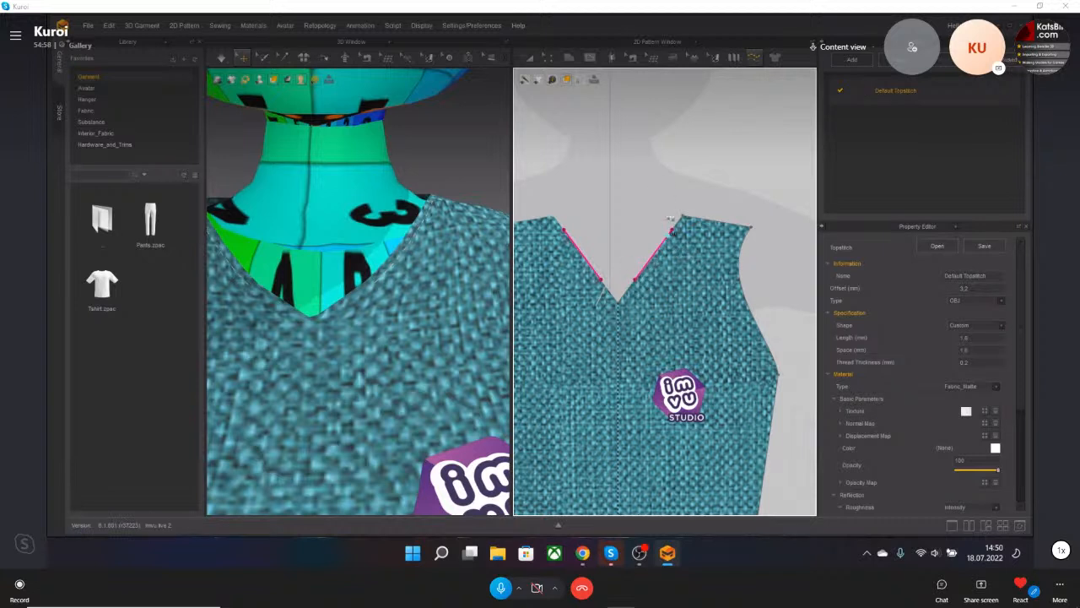
left_click(672, 232)
key("Delete")
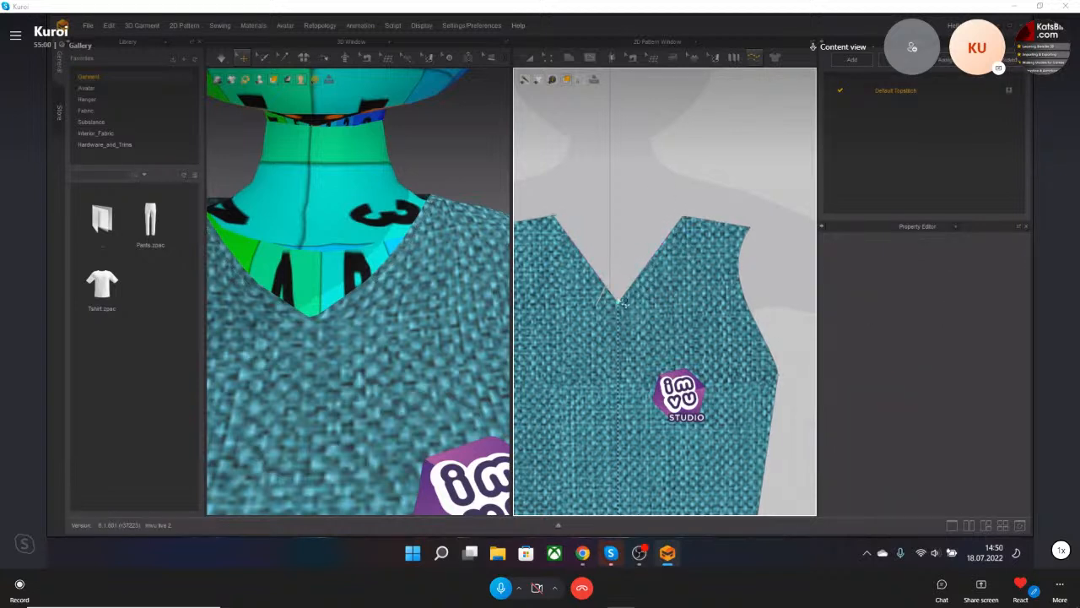
Draw one continuous free topstitch from the V-neck point along the neckline, shoulder and armhole to the underarm corner of the front piece.
left_click(623, 308)
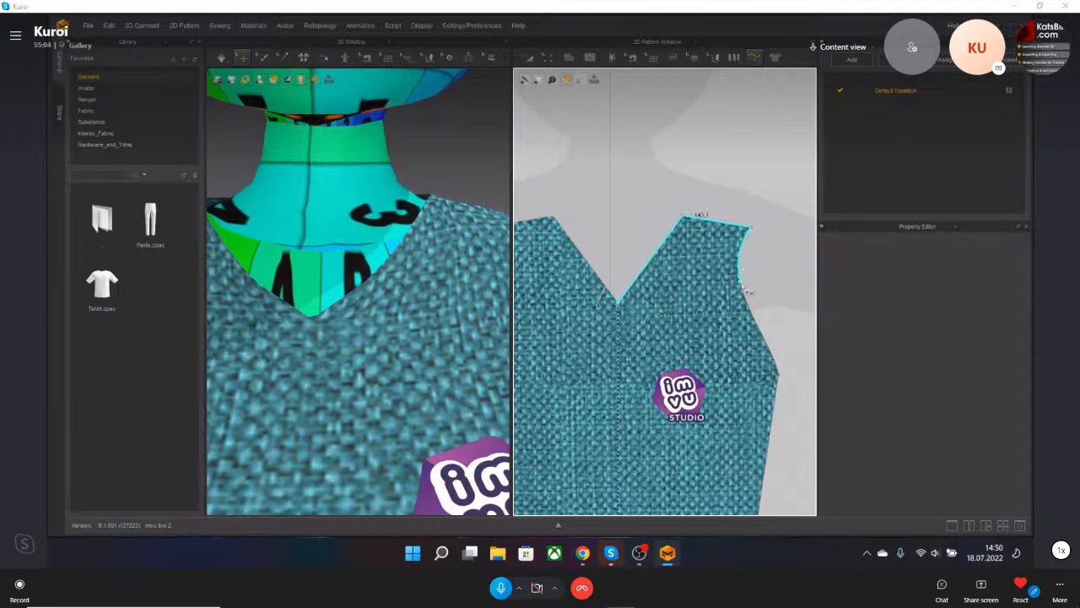
left_click(779, 377)
scroll(697, 244, "up", 3)
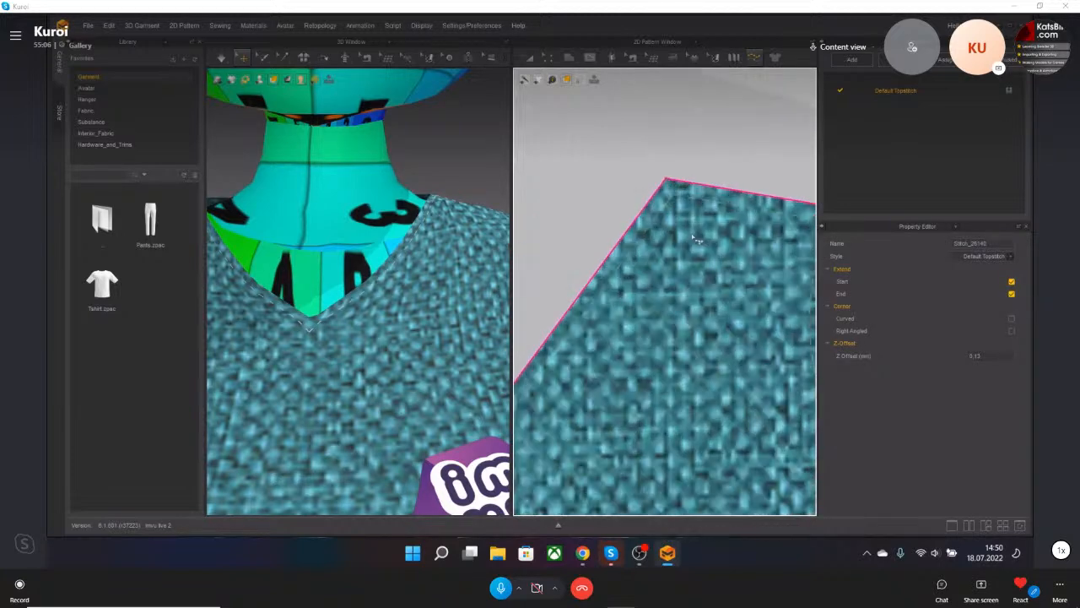
scroll(692, 204, "up", 3)
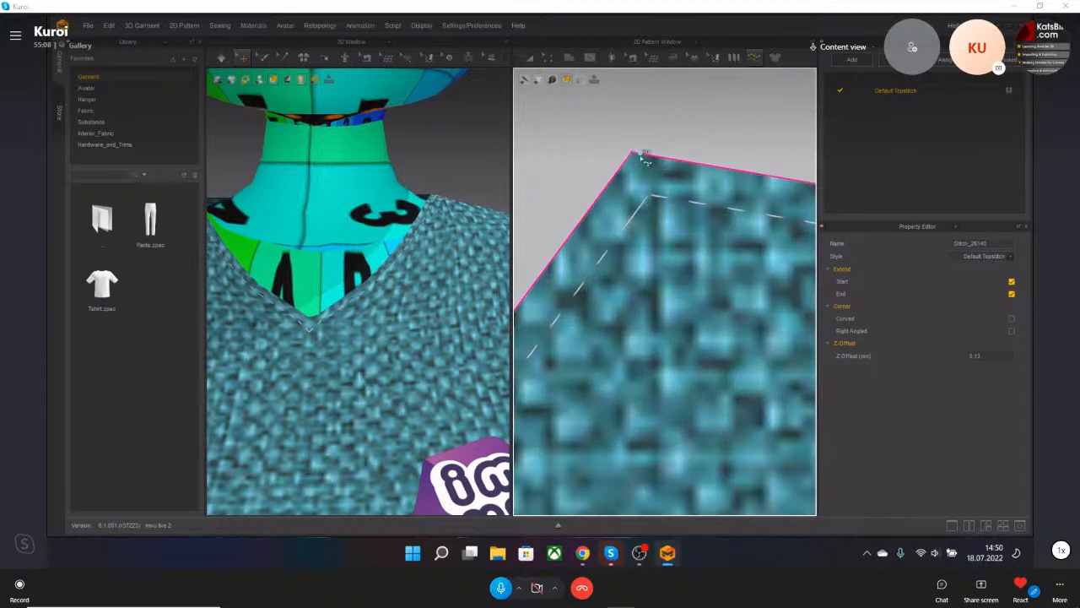
Set the Default Topstitch's thread thickness to 2.0 mm and its stitch length to 2.0 mm.
left_click(903, 91)
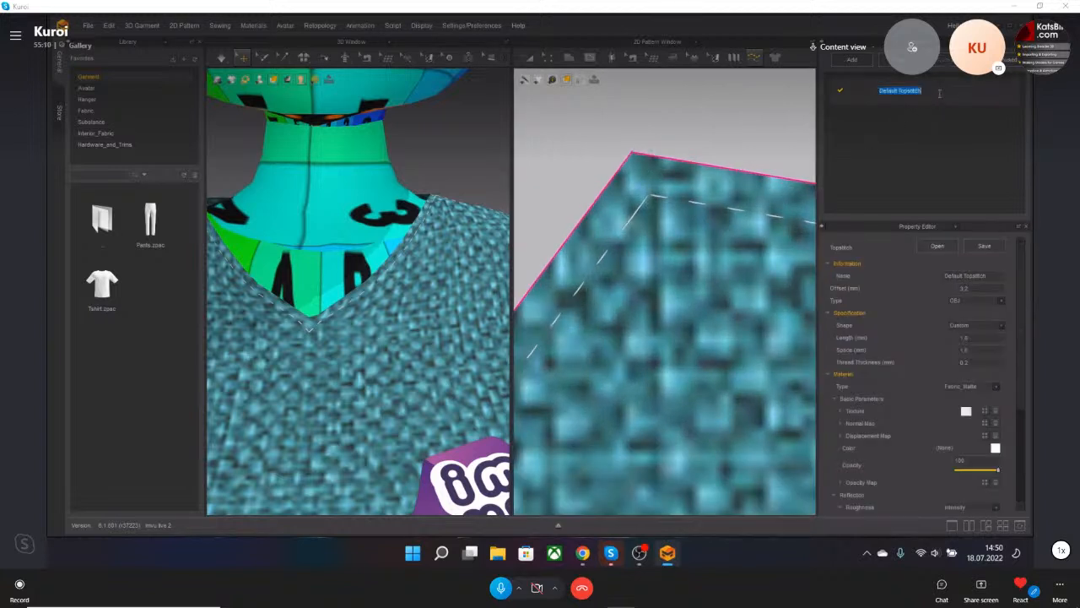
double_click(966, 362)
type("2")
key("Return")
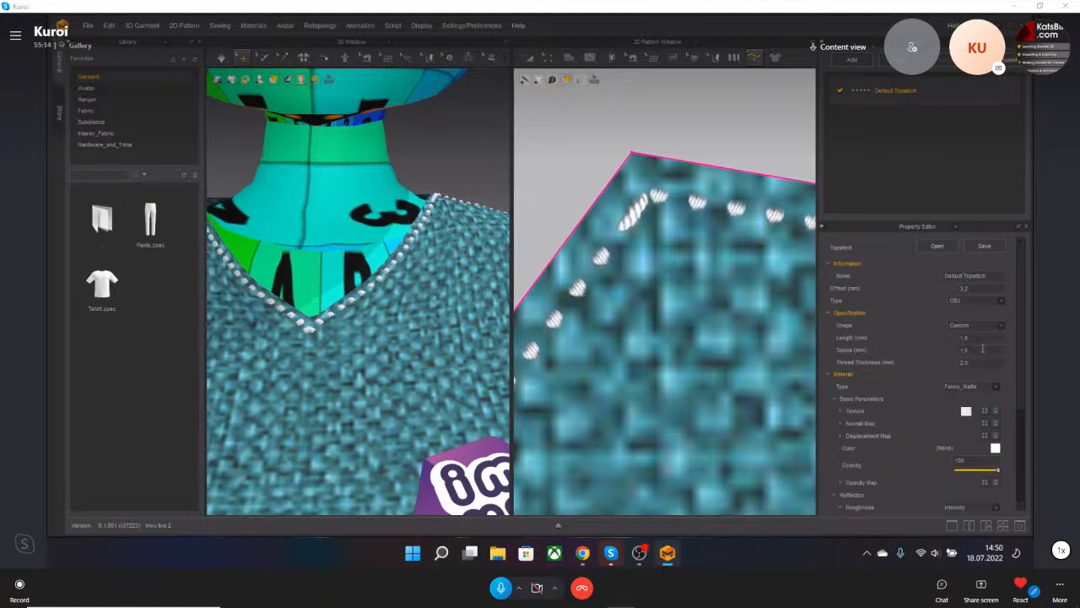
type("3")
key("Return")
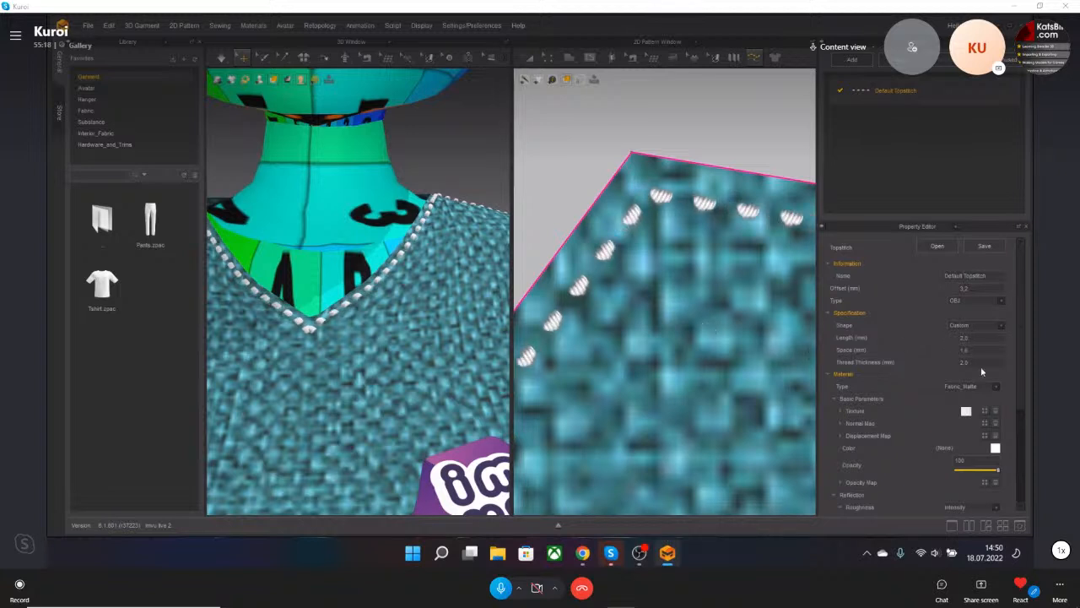
Try a thread thickness of 4 mm on the Default Topstitch and restore it to 2.0 mm.
left_click(949, 363)
type("4")
key("Return")
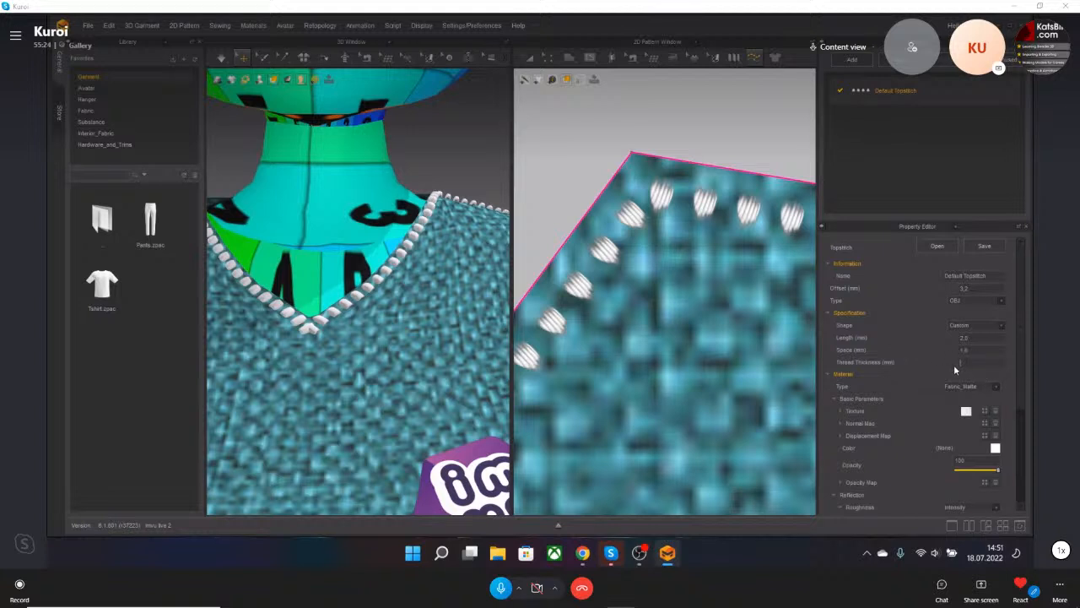
key("Return")
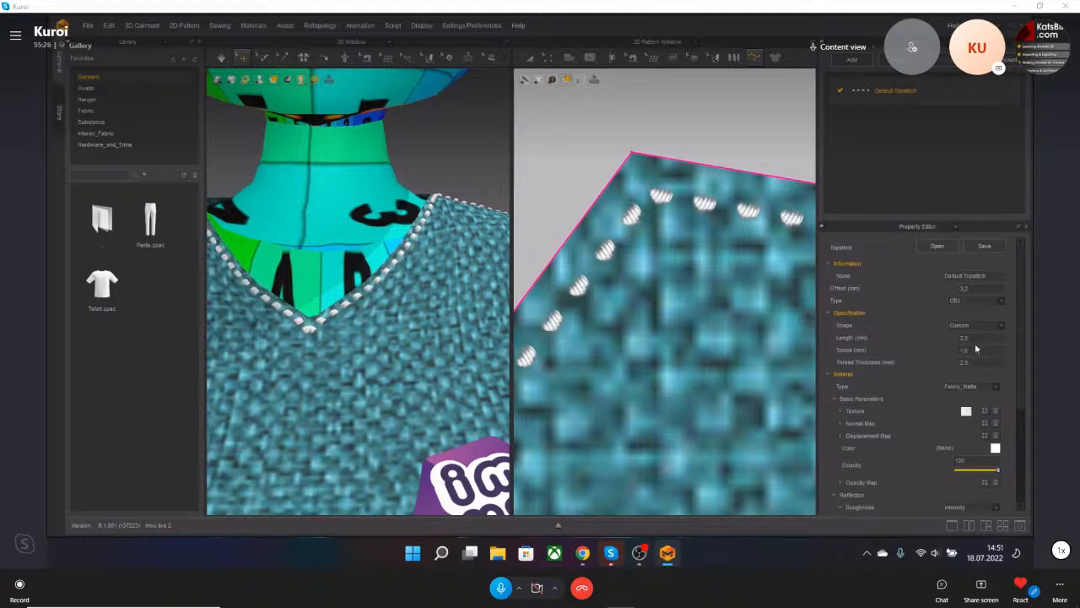
Set the Default Topstitch's stitch length to 5.0 mm and inspect the stitching on the front piece's shoulder area.
left_click_drag(975, 338, 929, 343)
type("5")
key("Return")
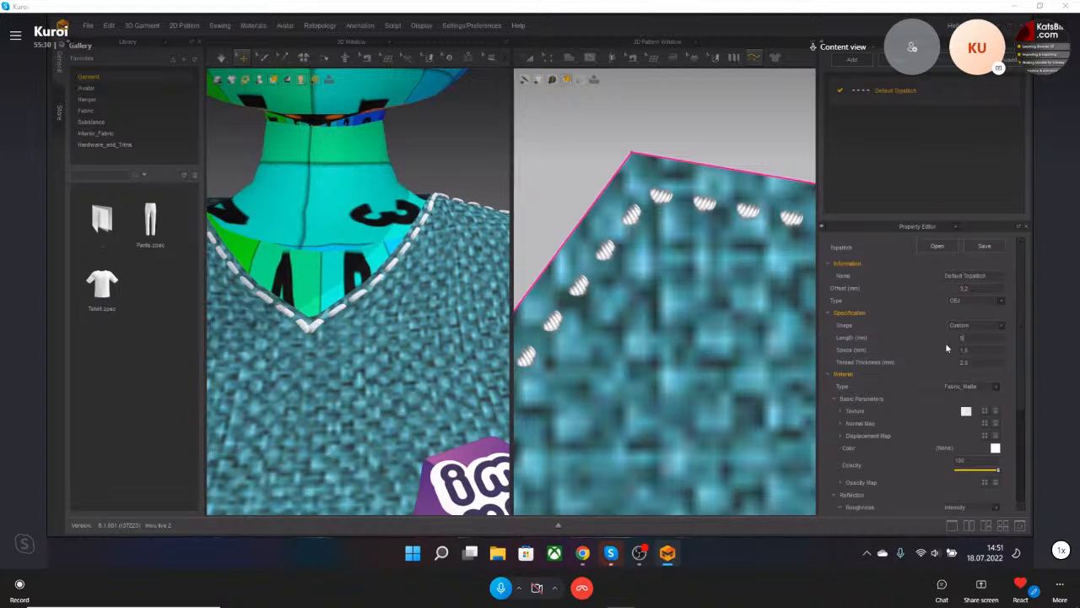
scroll(654, 289, "down", 5)
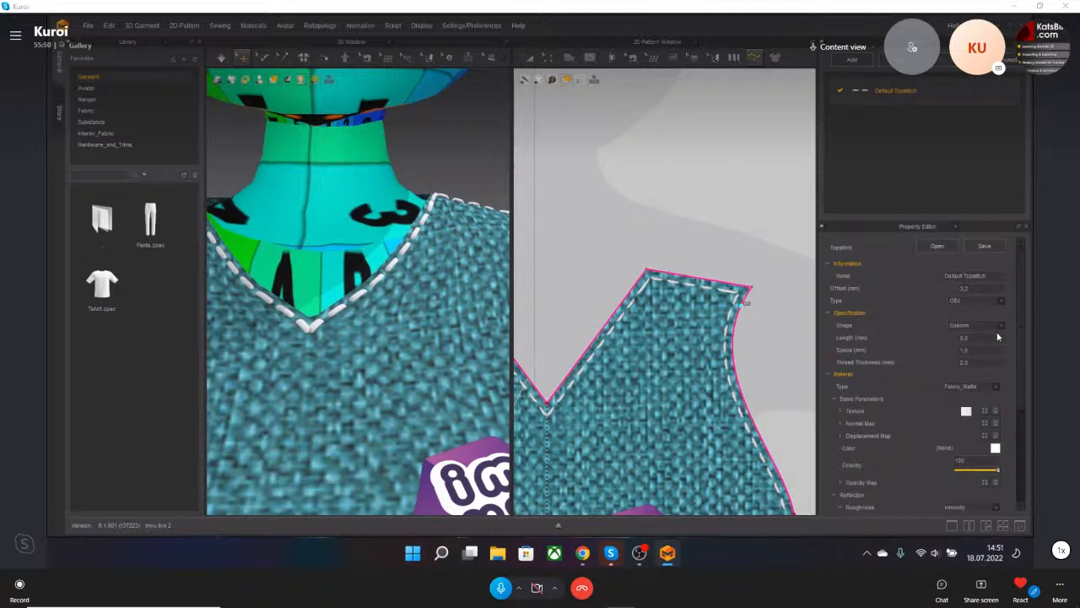
scroll(624, 305, "up", 3)
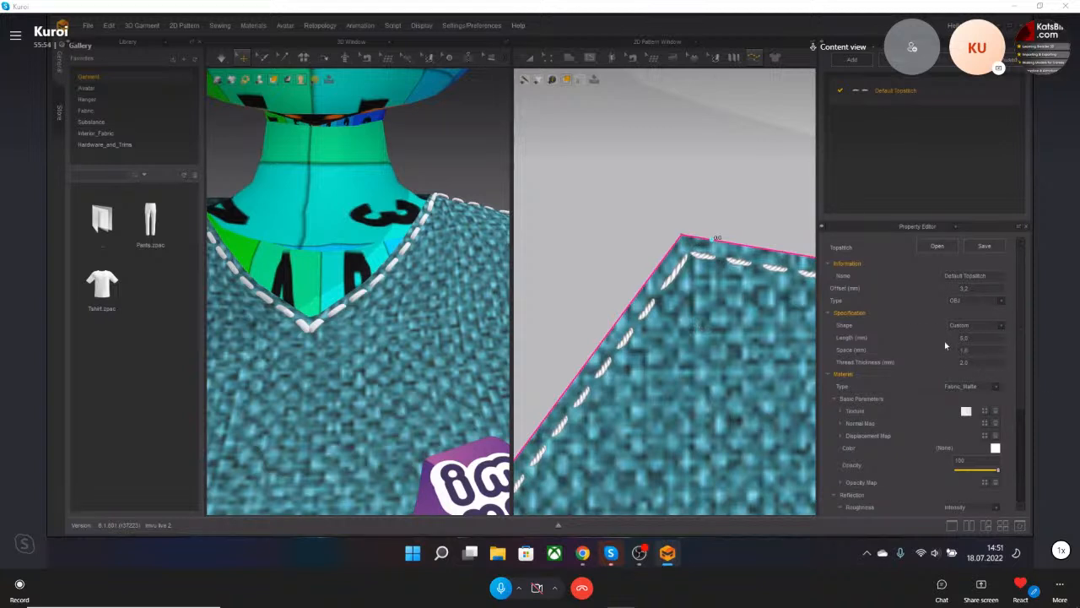
Set the Default Topstitch's Face option to Back and inspect the inside of the neckline in 3D.
scroll(938, 340, "down", 2)
scroll(938, 346, "down", 6)
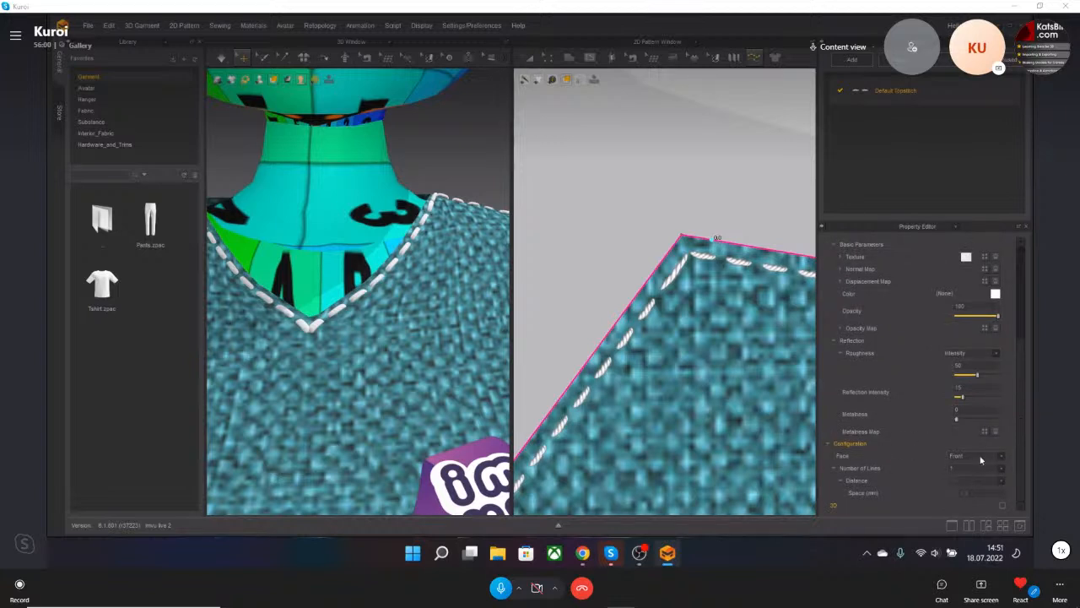
left_click(1001, 457)
left_click(974, 477)
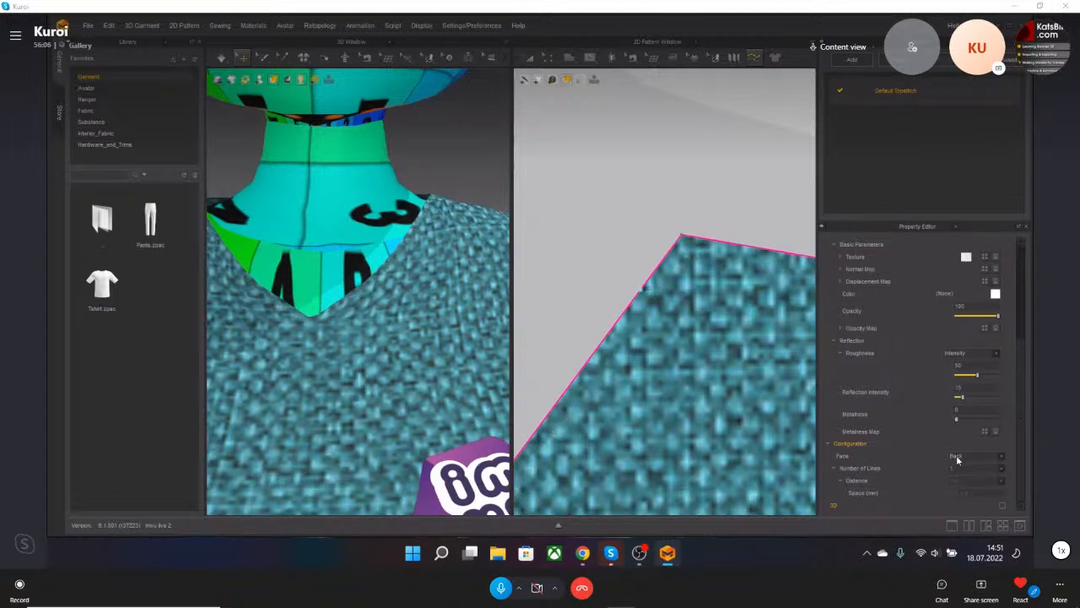
right_click_drag(377, 277, 365, 361)
Try the Default Topstitch's Face option as Both, set it to Front, and inspect the whole shirt front.
left_click(1001, 456)
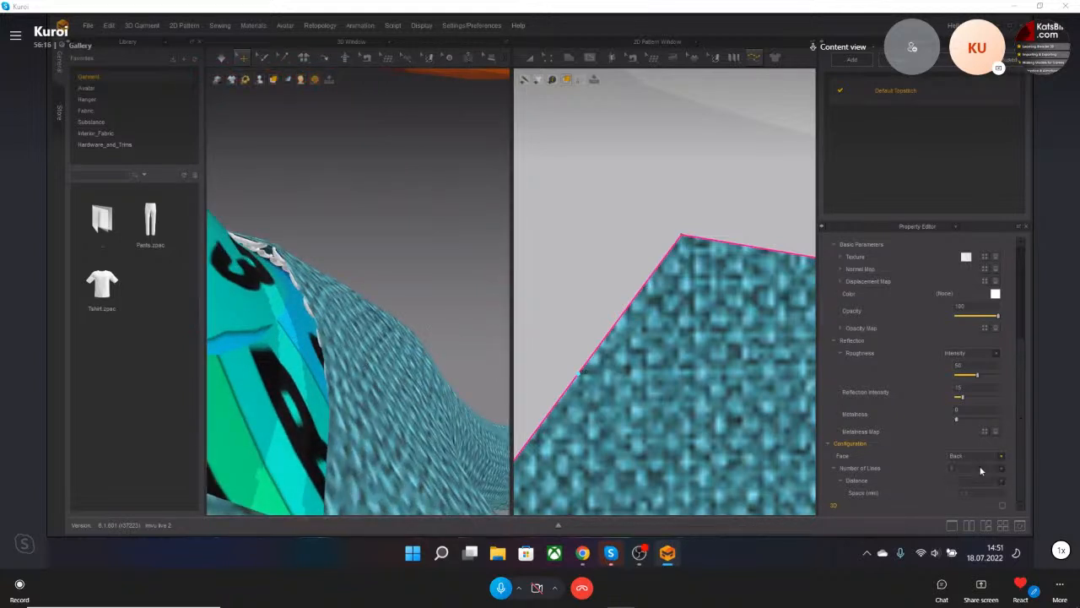
left_click(979, 465)
left_click(1002, 455)
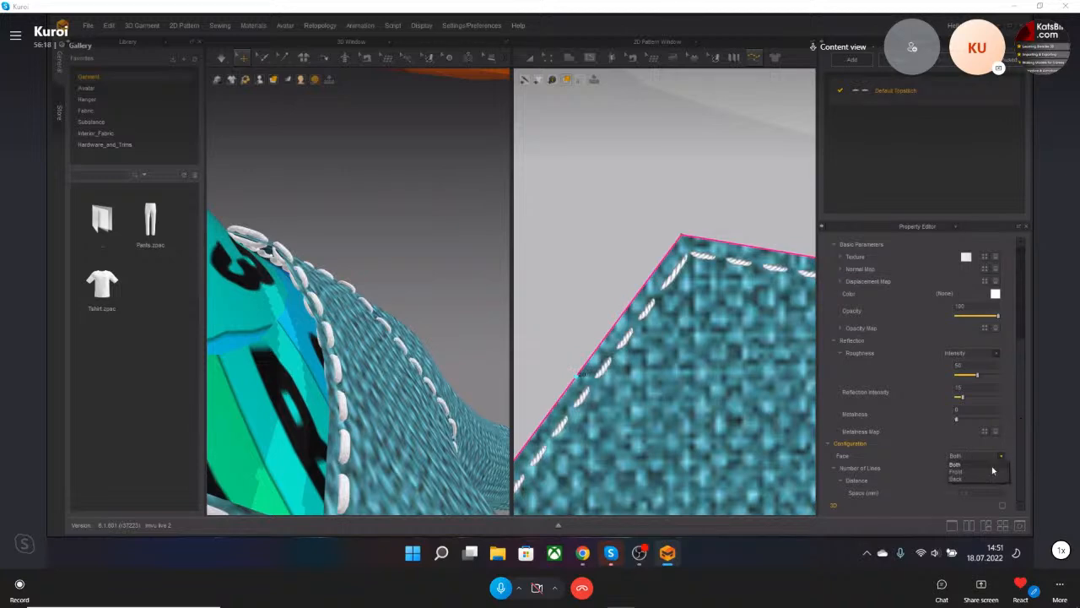
left_click(986, 477)
scroll(369, 310, "down", 5)
right_click_drag(374, 312, 363, 327)
scroll(369, 334, "down", 5)
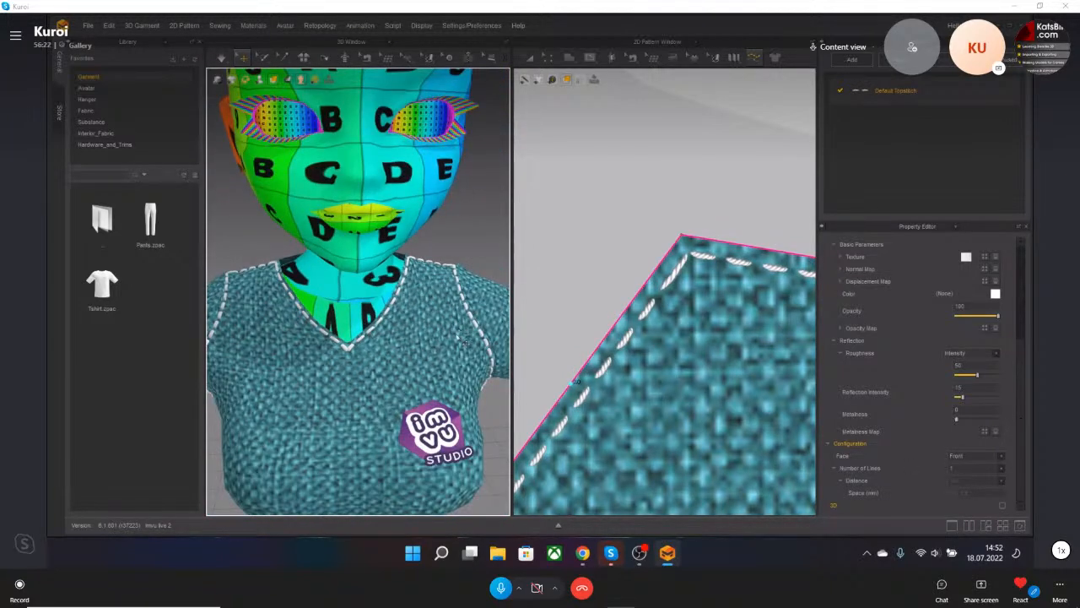
scroll(456, 329, "up", 1)
scroll(575, 381, "down", 6)
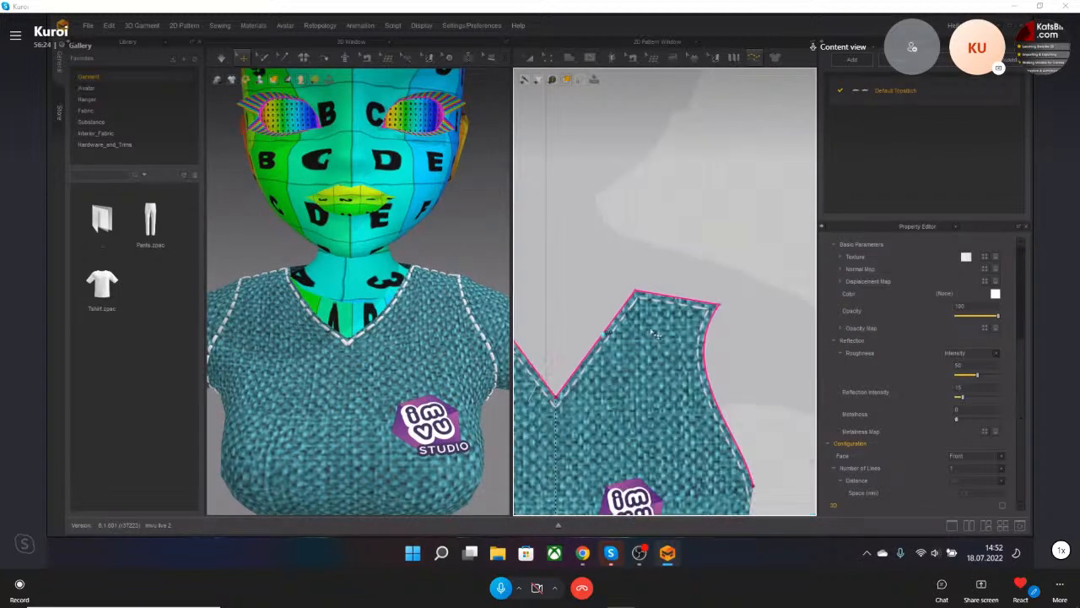
Undo the last change to the Default Topstitch's Face option and view the front piece.
scroll(641, 325, "down", 2)
scroll(645, 310, "up", 3)
key("ctrl+z")
middle_click_drag(685, 311, 701, 277)
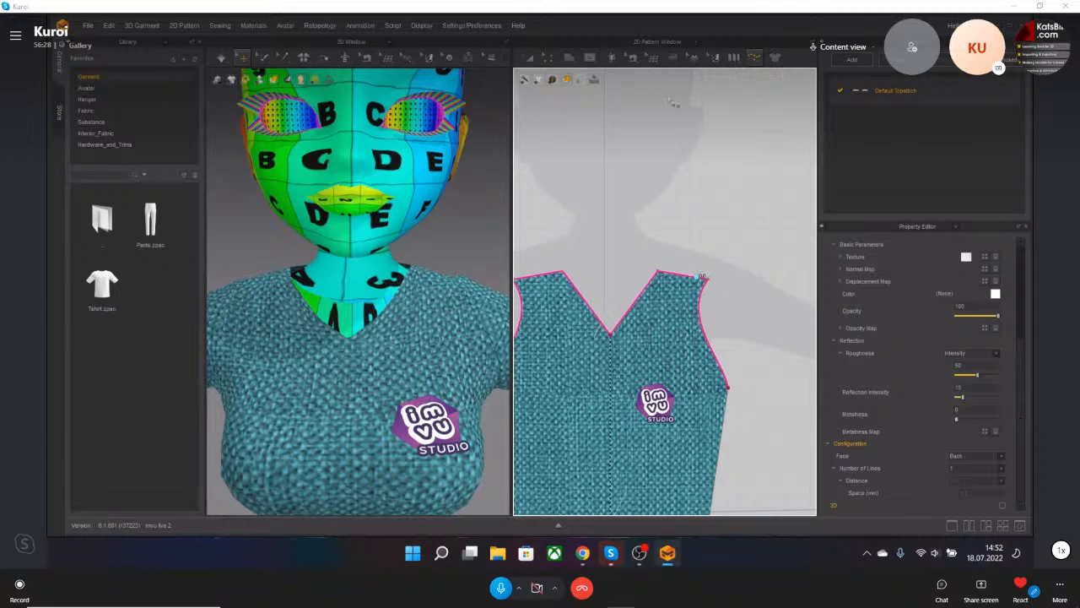
Draw a free topstitch along the sides and bottom hem of the front piece.
left_click(754, 57)
scroll(405, 311, "up", 4)
scroll(426, 327, "up", 3)
scroll(577, 289, "up", 6)
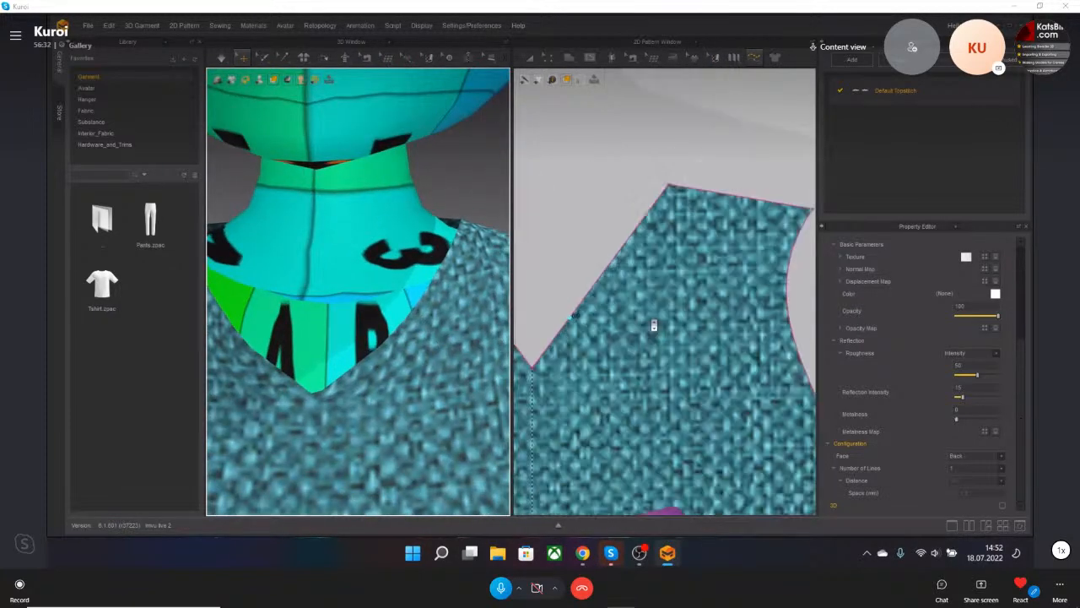
scroll(577, 289, "down", 8)
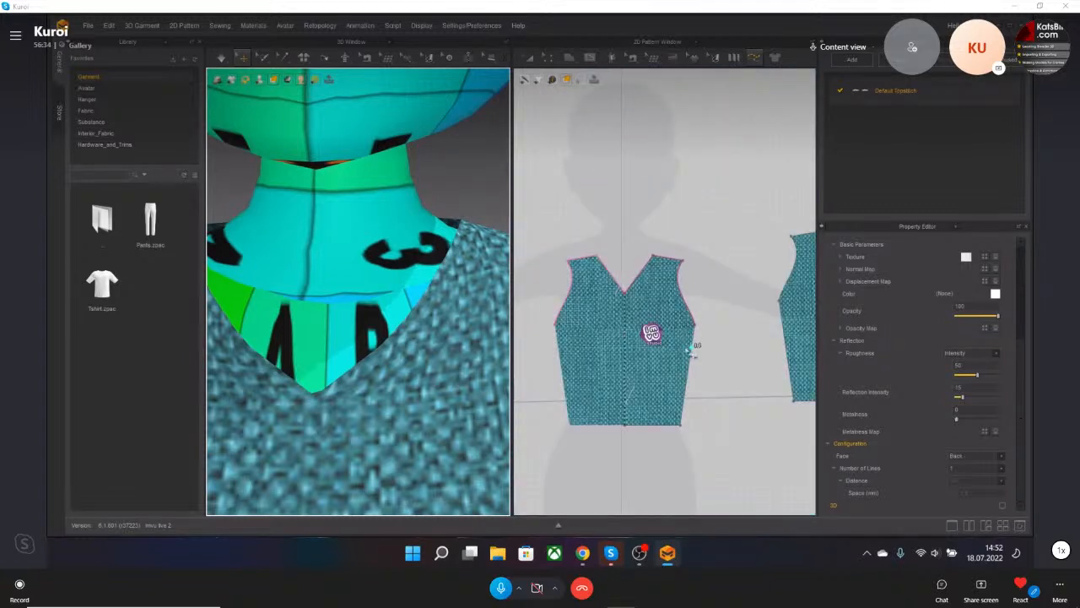
left_click(758, 59)
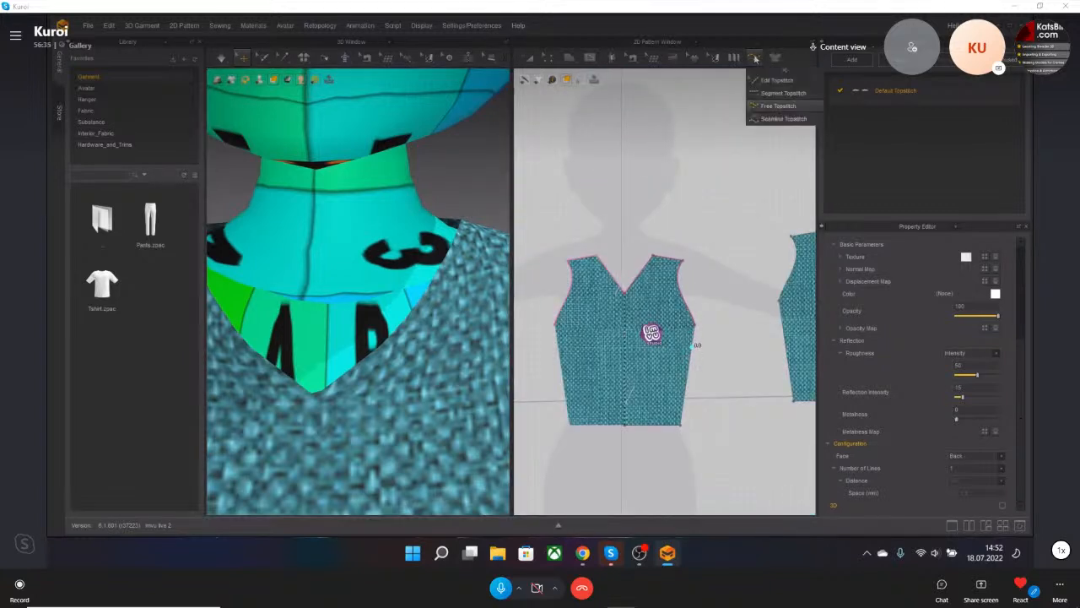
left_click(778, 105)
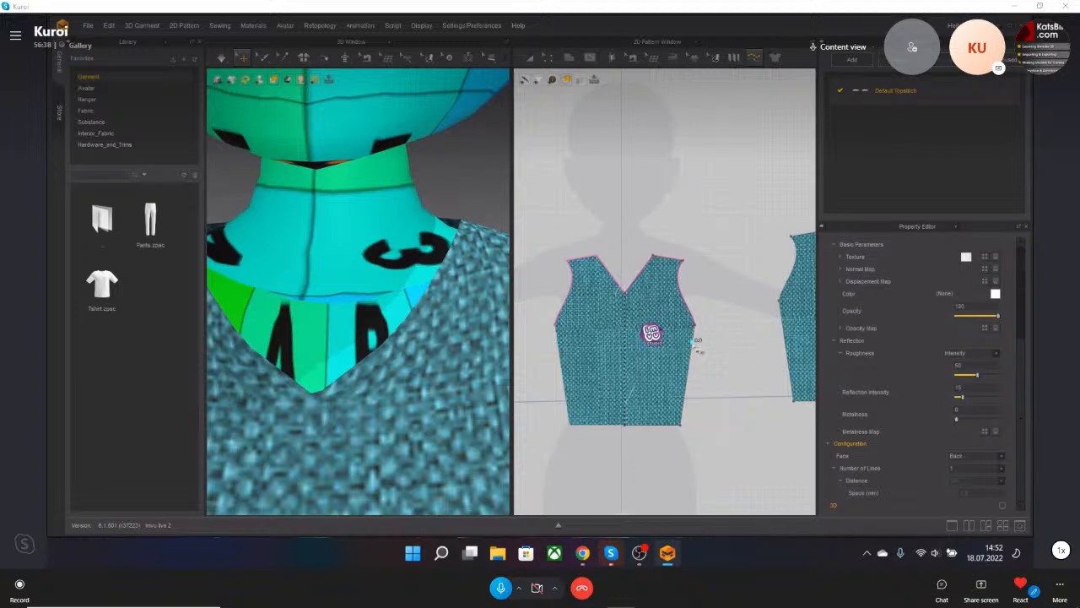
left_click(690, 345)
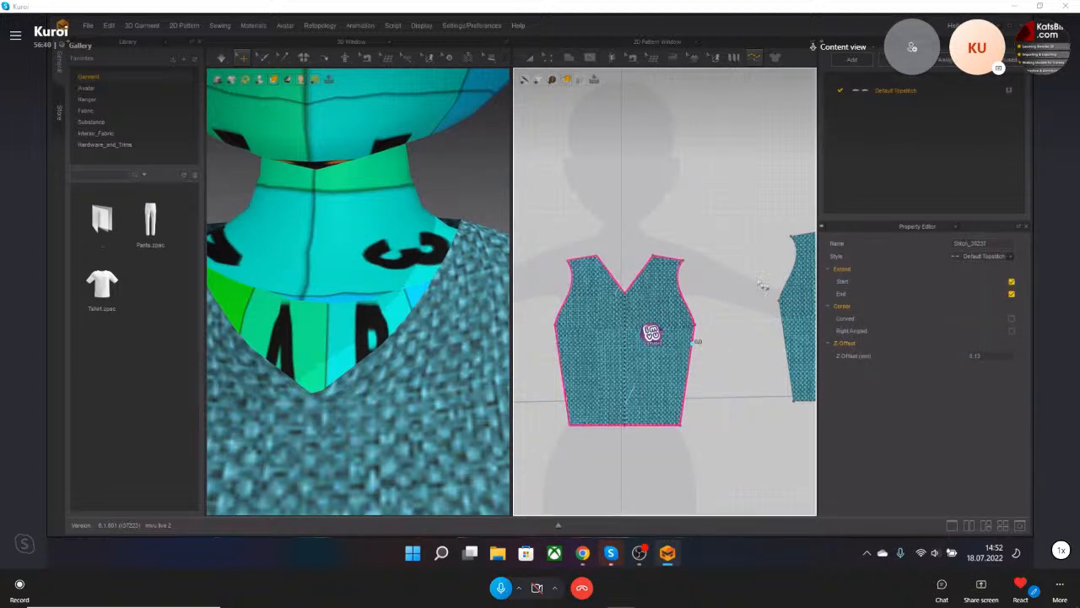
Open the Default Topstitch's properties and examine its length, space and thread thickness settings.
double_click(944, 98)
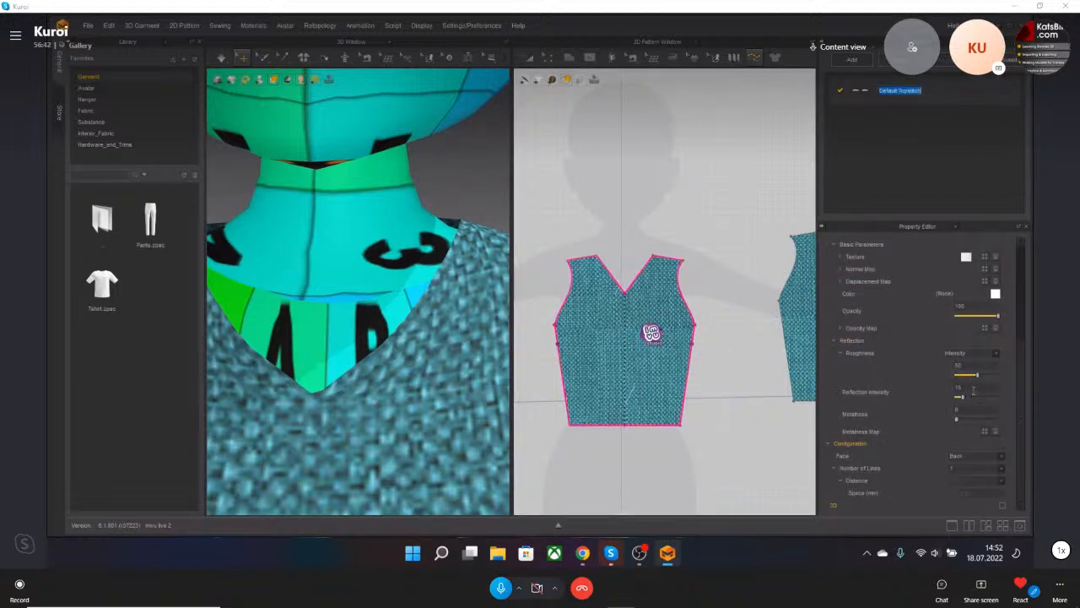
left_click(937, 123)
double_click(947, 101)
left_click(942, 178)
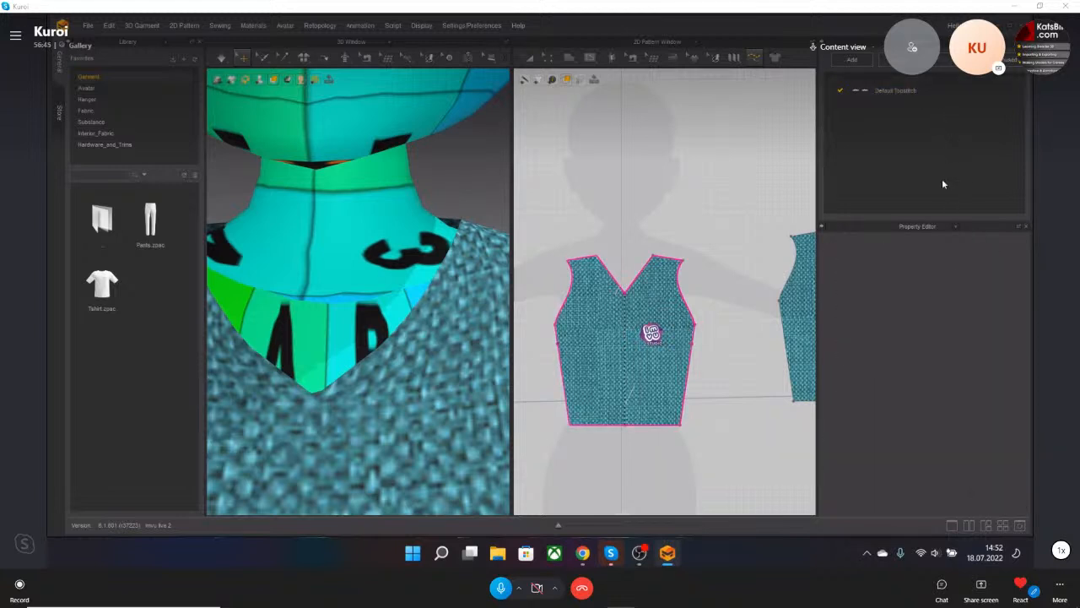
left_click(926, 93)
scroll(941, 337, "up", 5)
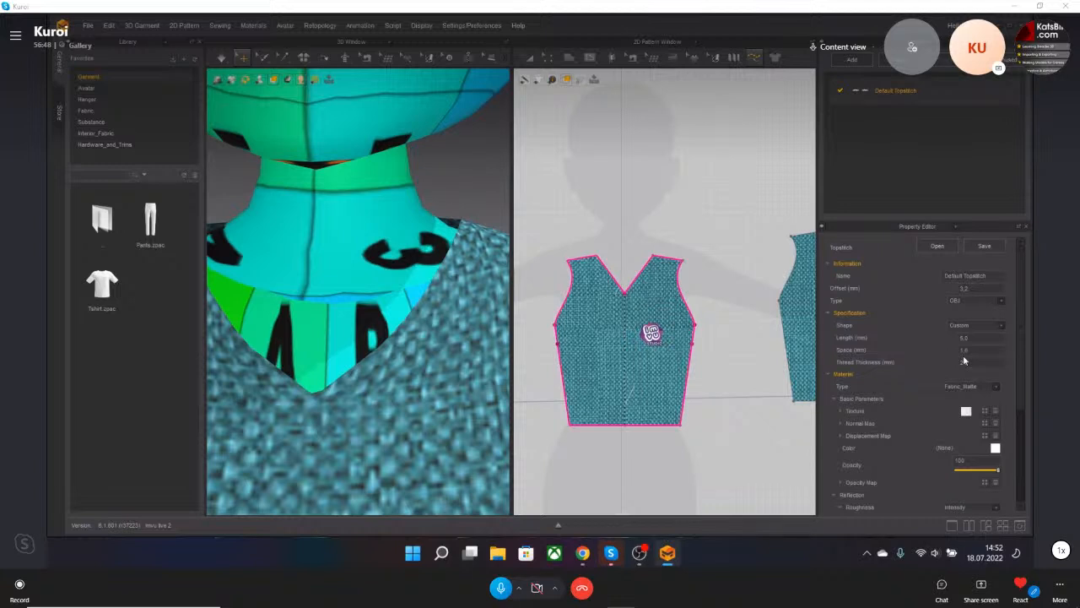
scroll(393, 350, "up", 1)
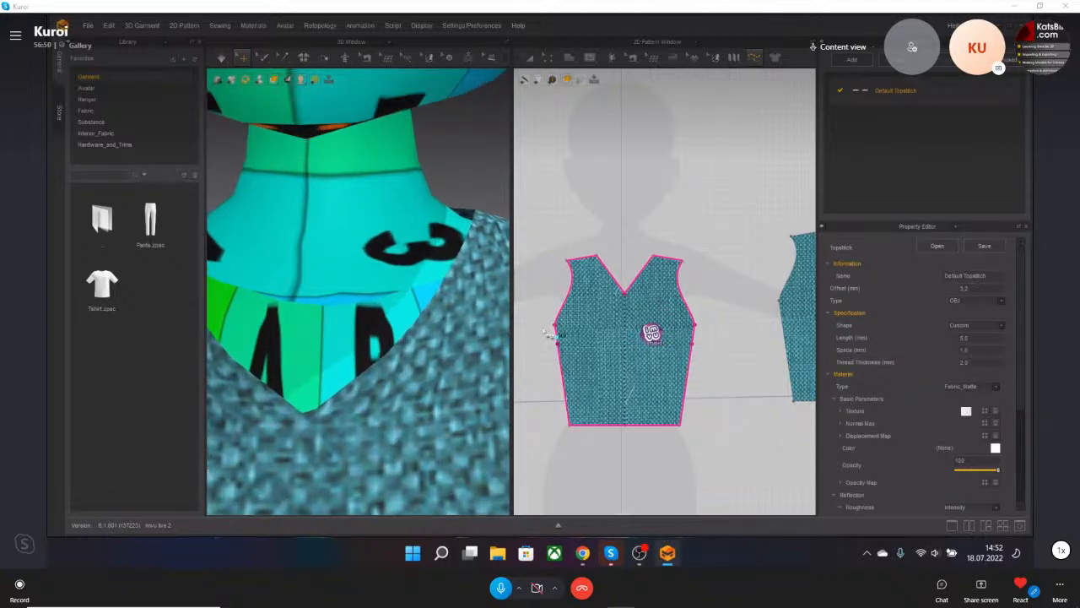
Dismiss the program's crash report without sending it and let the program close.
left_click(683, 293)
left_click(684, 293)
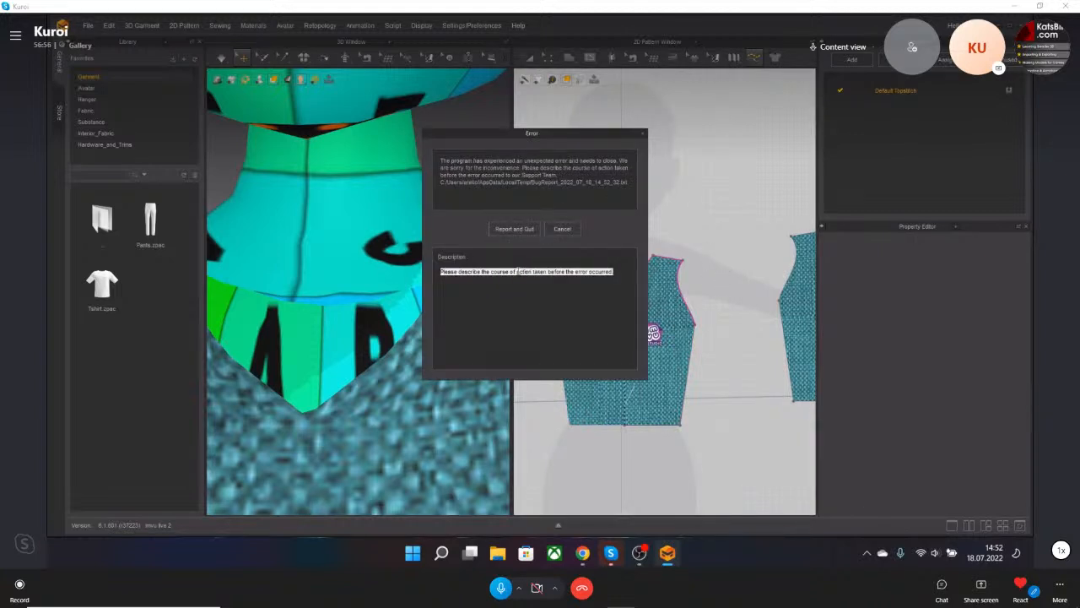
left_click(563, 230)
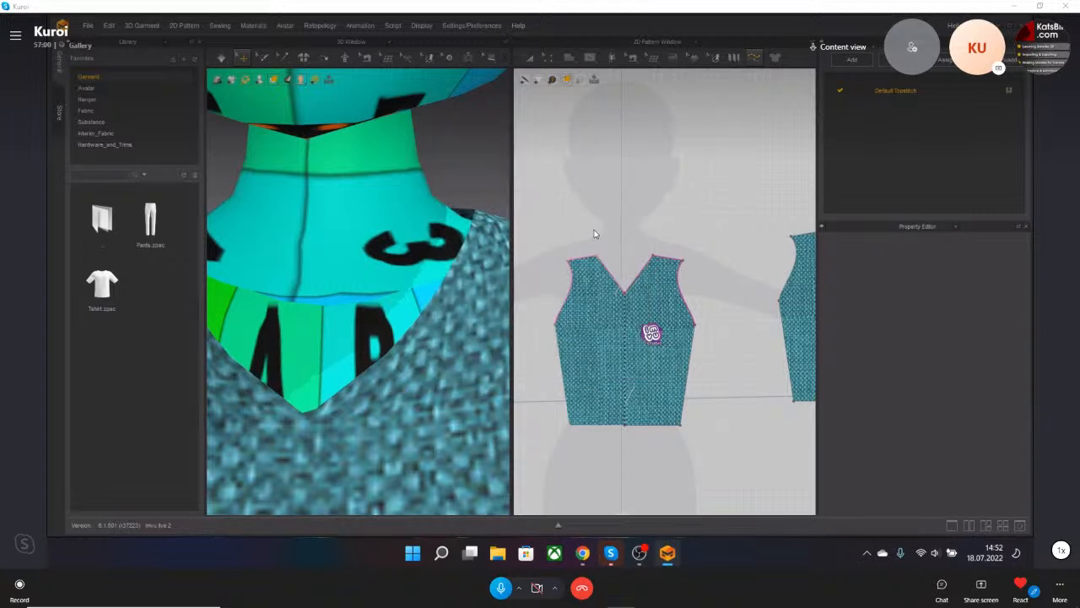
left_click(561, 408)
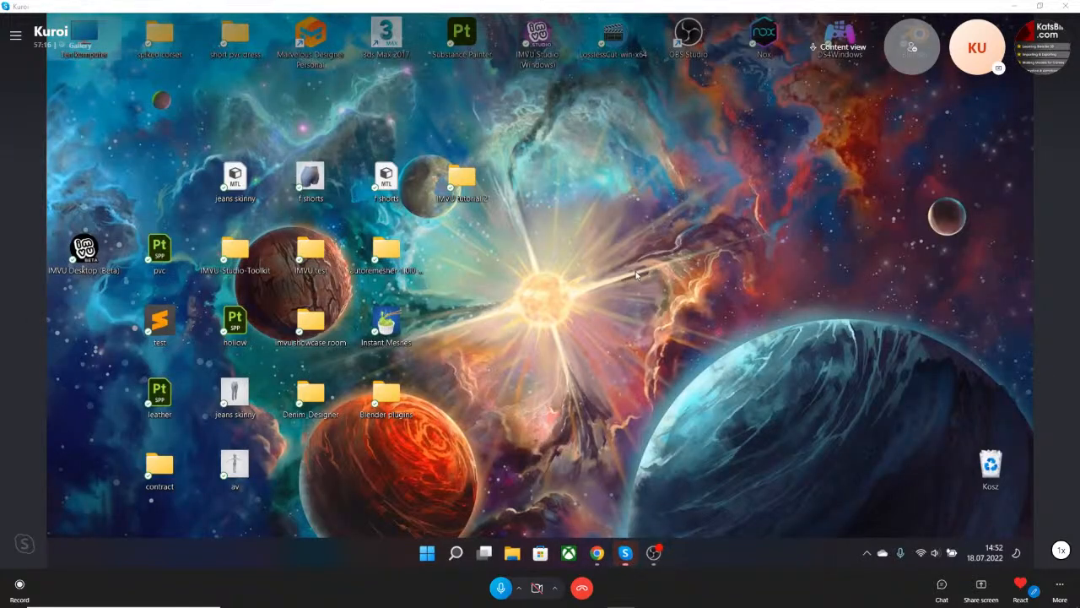
Restart Marvelous Designer and accept the start-up settings with mm units, English and Regular Mouse controls.
double_click(311, 46)
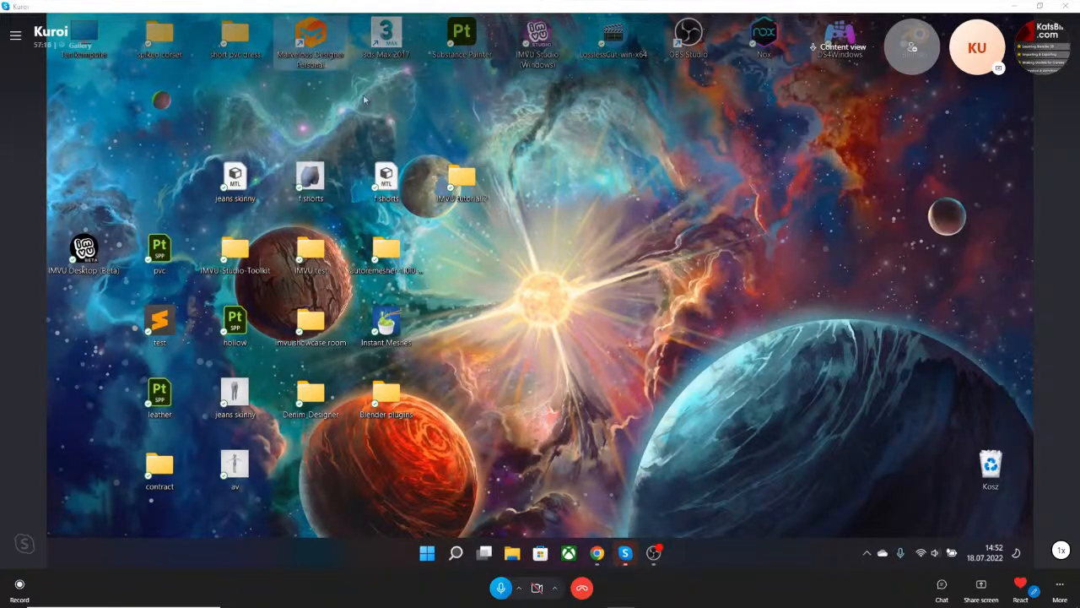
left_click(319, 49)
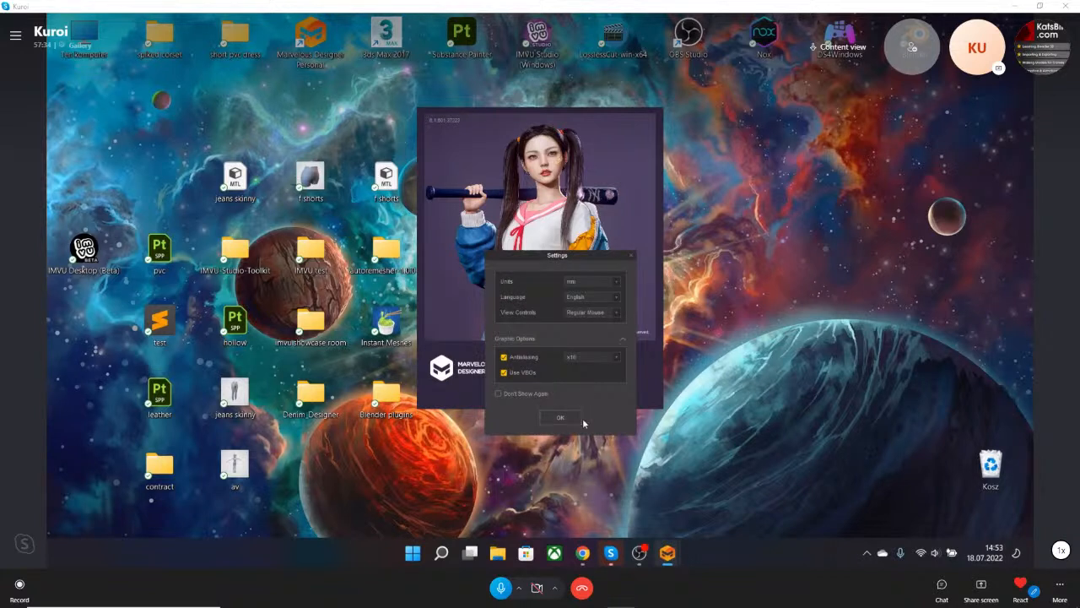
left_click(567, 419)
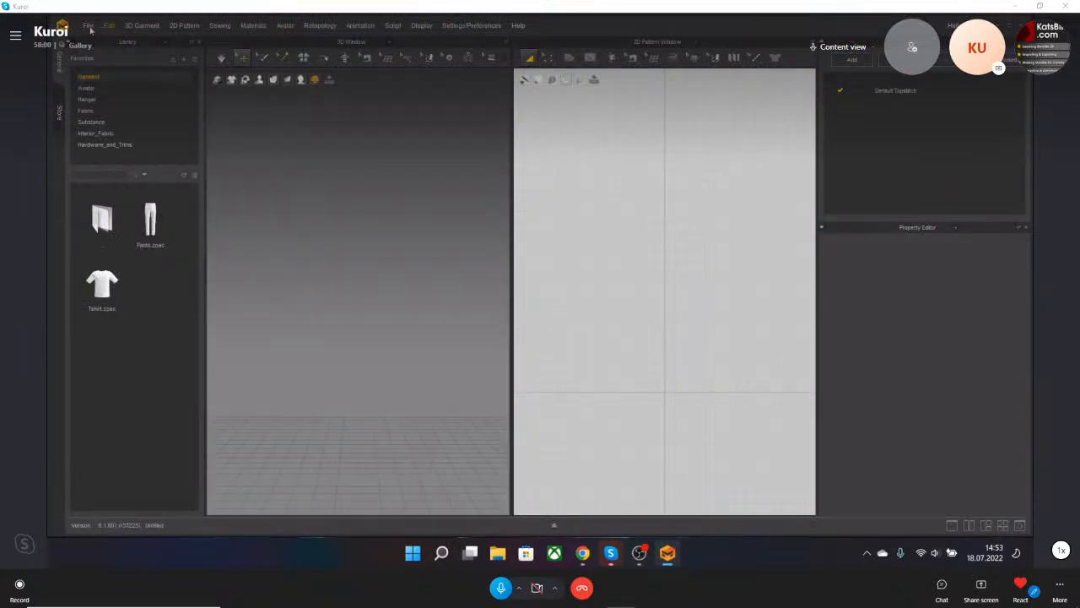
Open the saved shirt project with the stitched neckline and IMVU Studio chest logo.
left_click(88, 26)
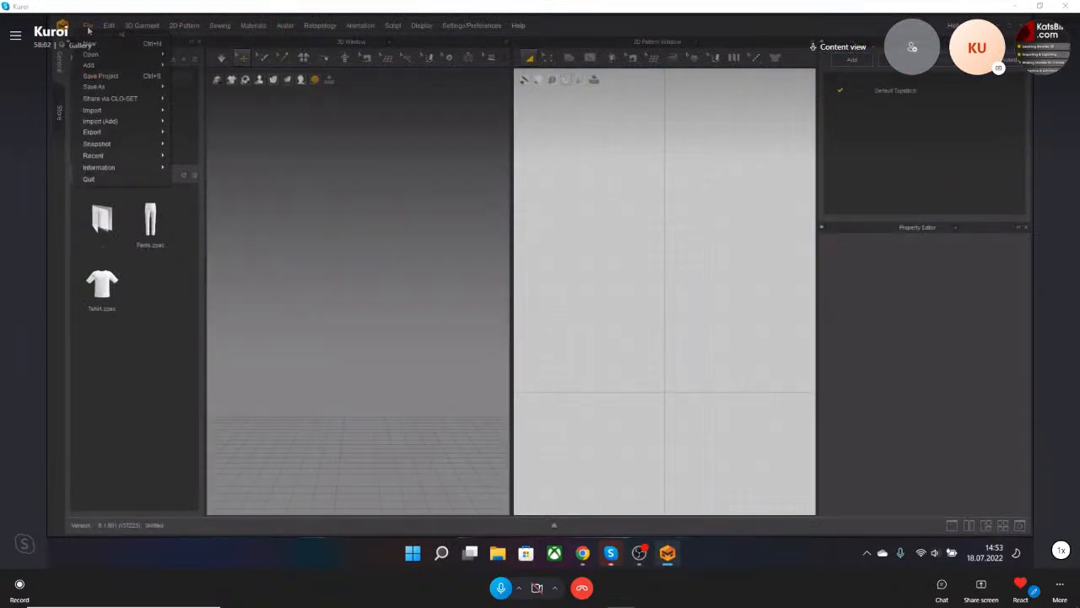
mouse_move(125, 57)
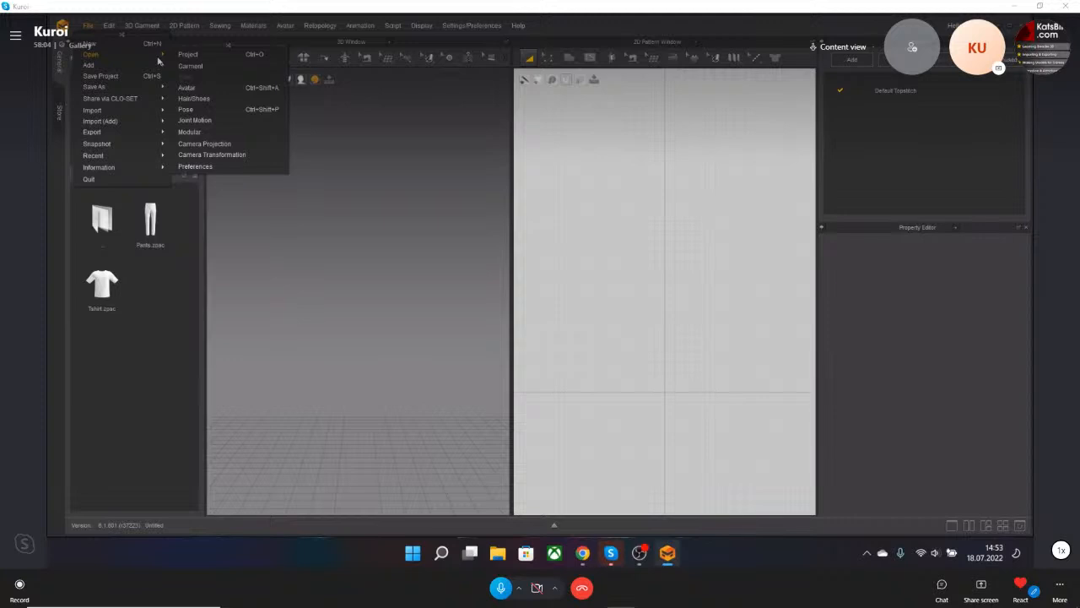
left_click(187, 54)
double_click(440, 253)
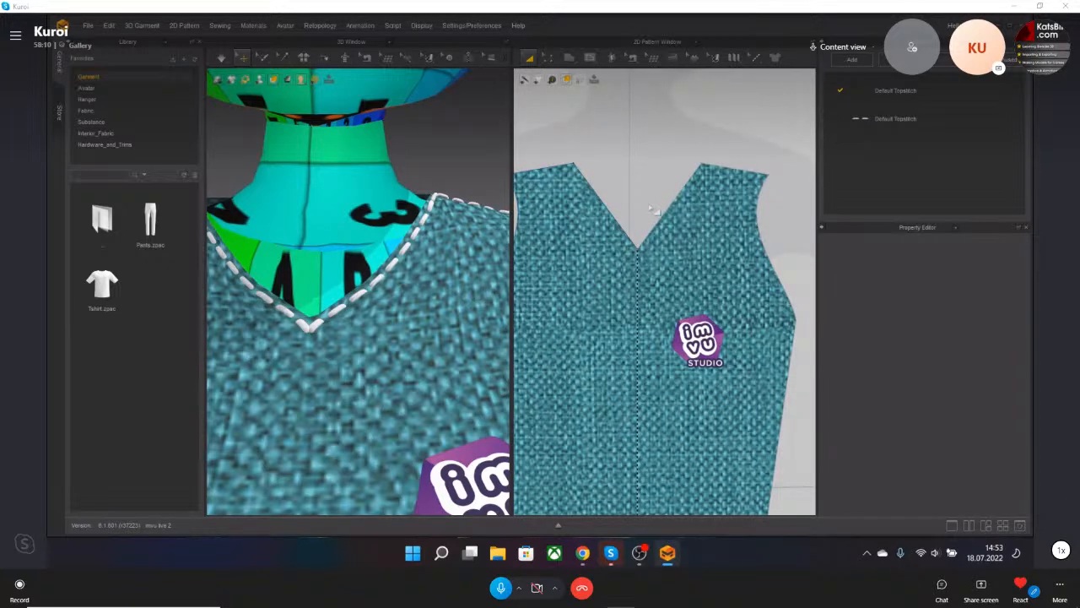
Add a segment topstitch along the hem of the shirt's front piece using the first Default Topstitch.
middle_click_drag(666, 338, 651, 292)
left_click(756, 57)
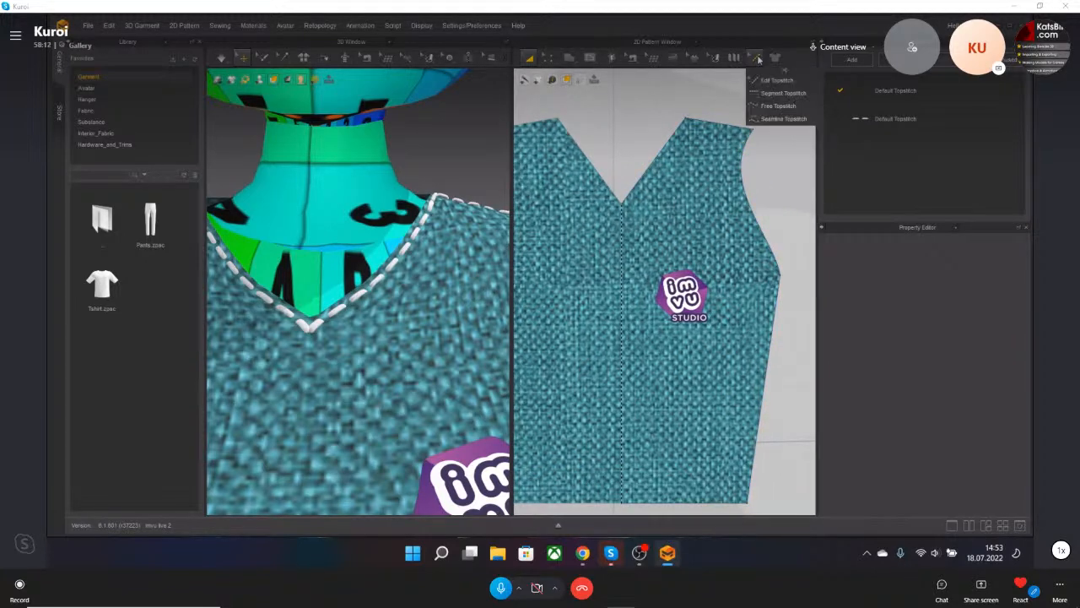
left_click(777, 93)
scroll(747, 317, "down", 3)
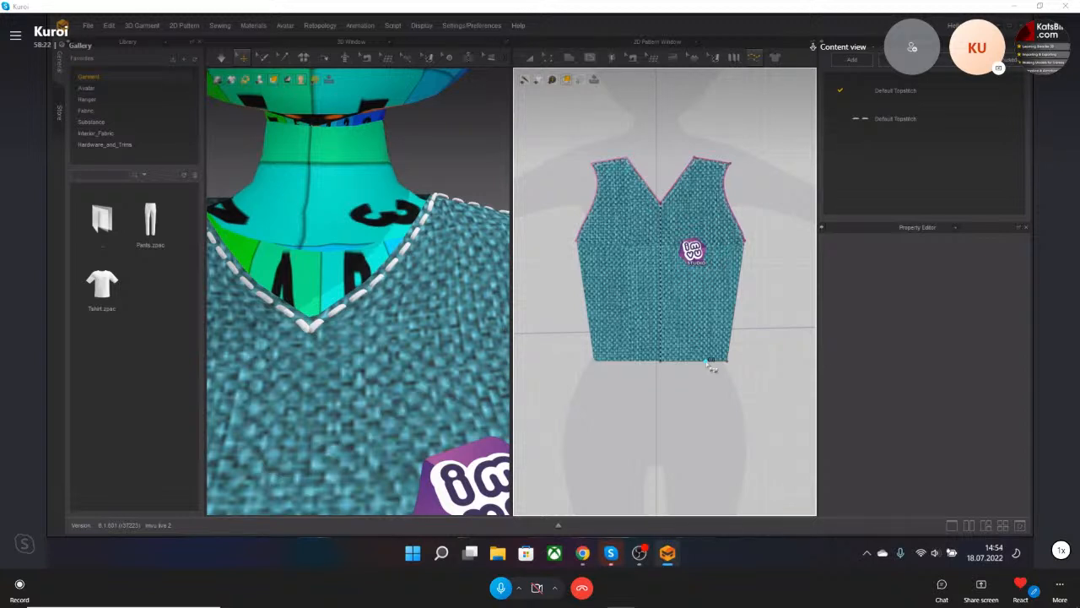
left_click(709, 361)
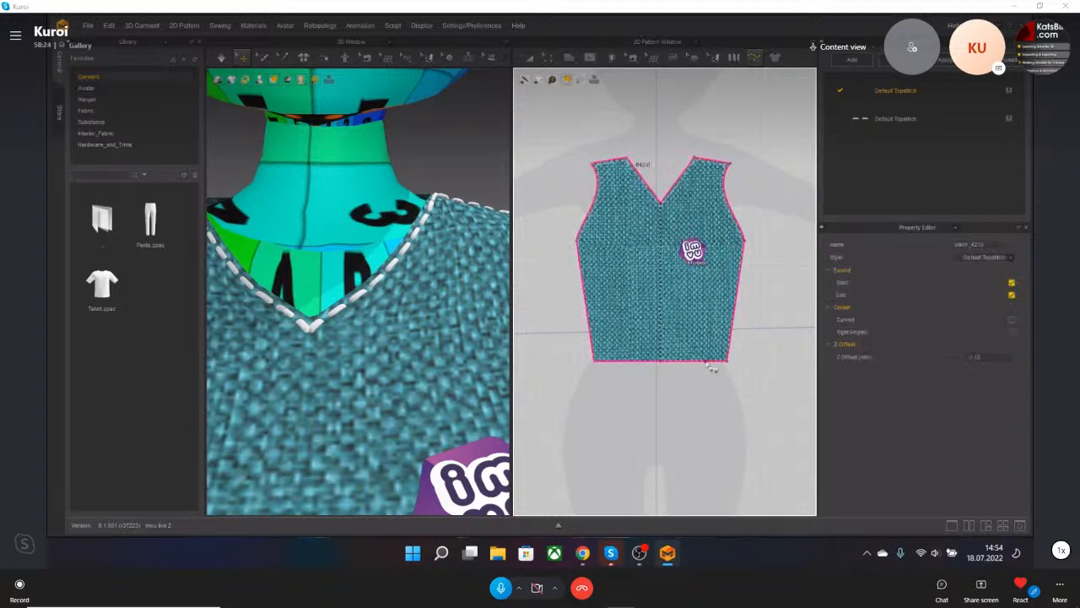
Examine the shirt's hem, side seam and armhole on the avatar to check the newly added topstitch.
scroll(438, 380, "down", 2)
scroll(440, 379, "down", 4)
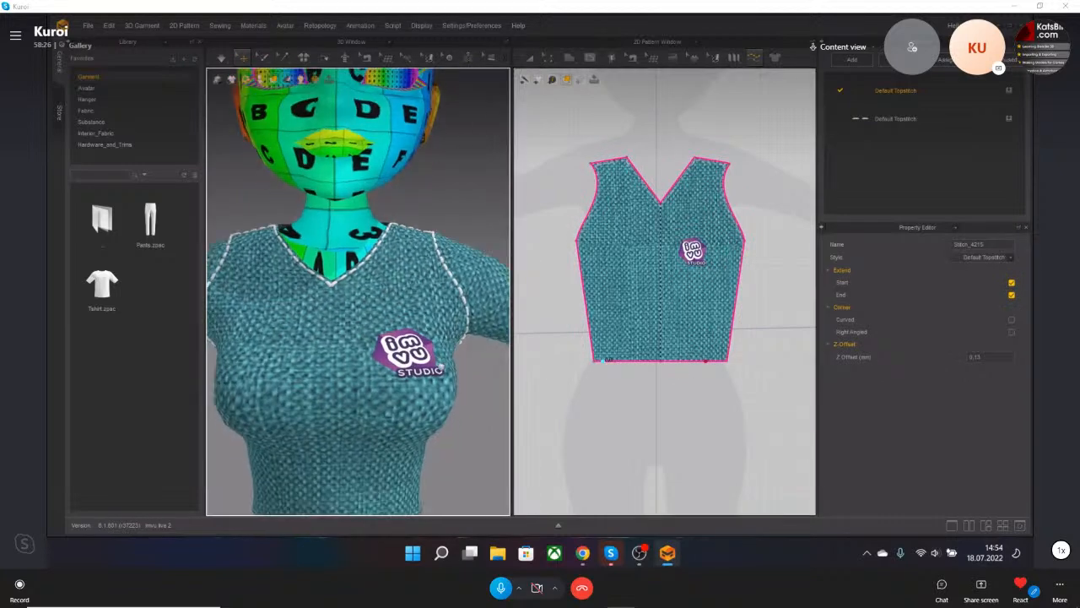
middle_click_drag(445, 381, 456, 347)
right_click_drag(476, 380, 423, 367)
left_click(434, 373)
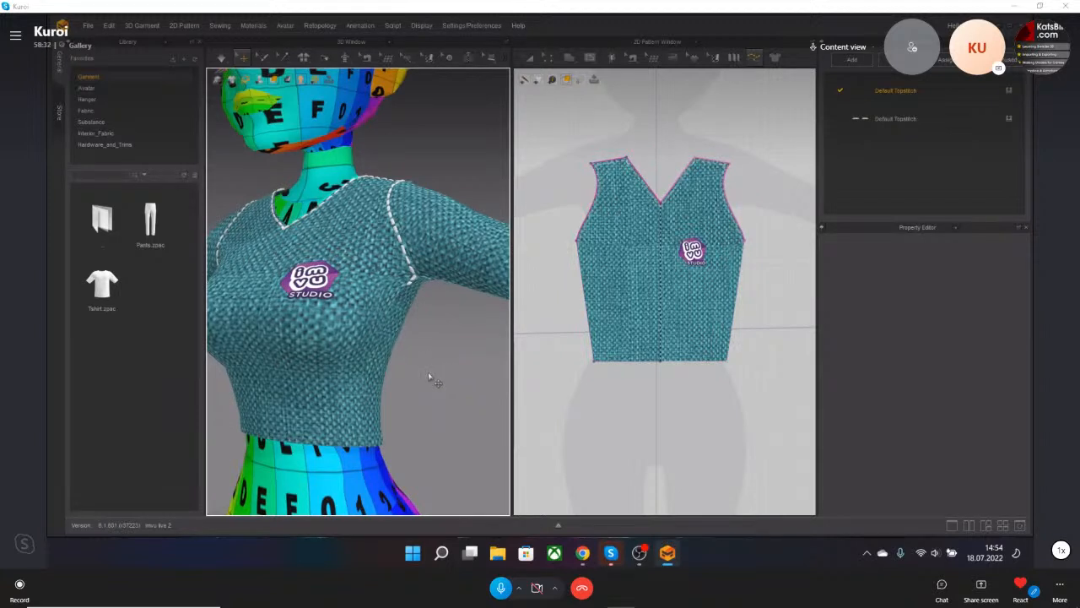
middle_click_drag(420, 413, 433, 366)
middle_click_drag(414, 417, 426, 360)
mouse_move(427, 360)
right_mouse_down()
mouse_move(359, 355)
mouse_move(430, 357)
right_mouse_up()
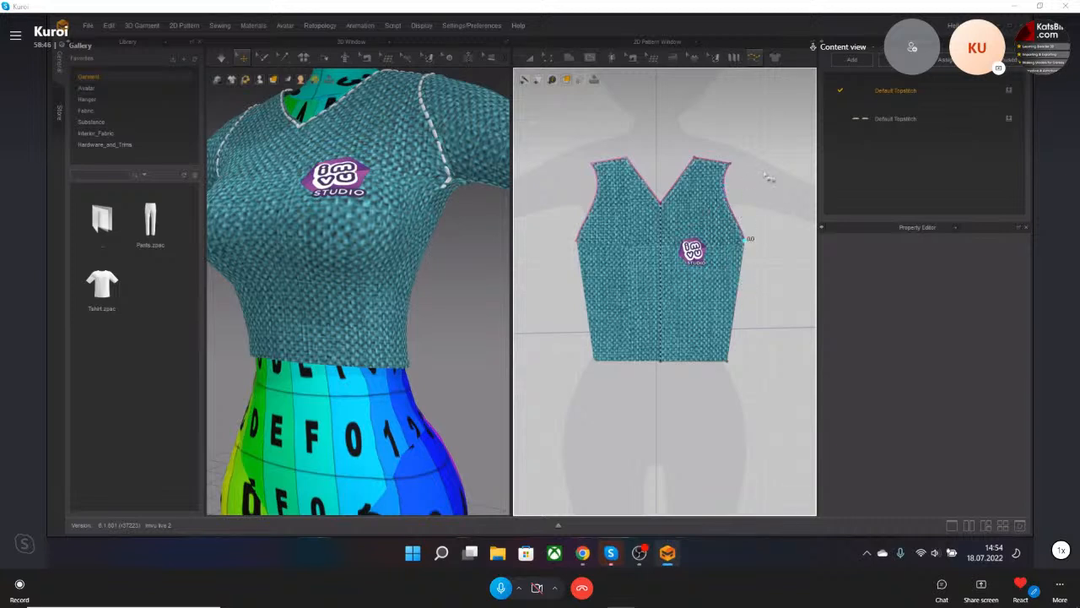
Apply the second, dashed Default Topstitch to the front piece's side edge and to the outlines of the back and sleeve pieces.
left_click(935, 120)
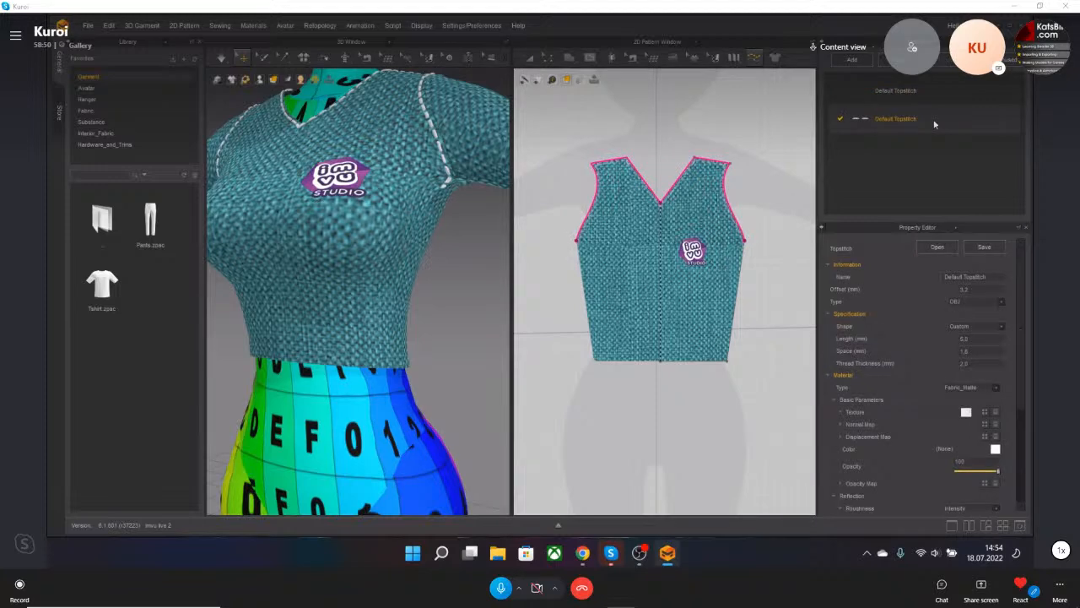
left_click(739, 314)
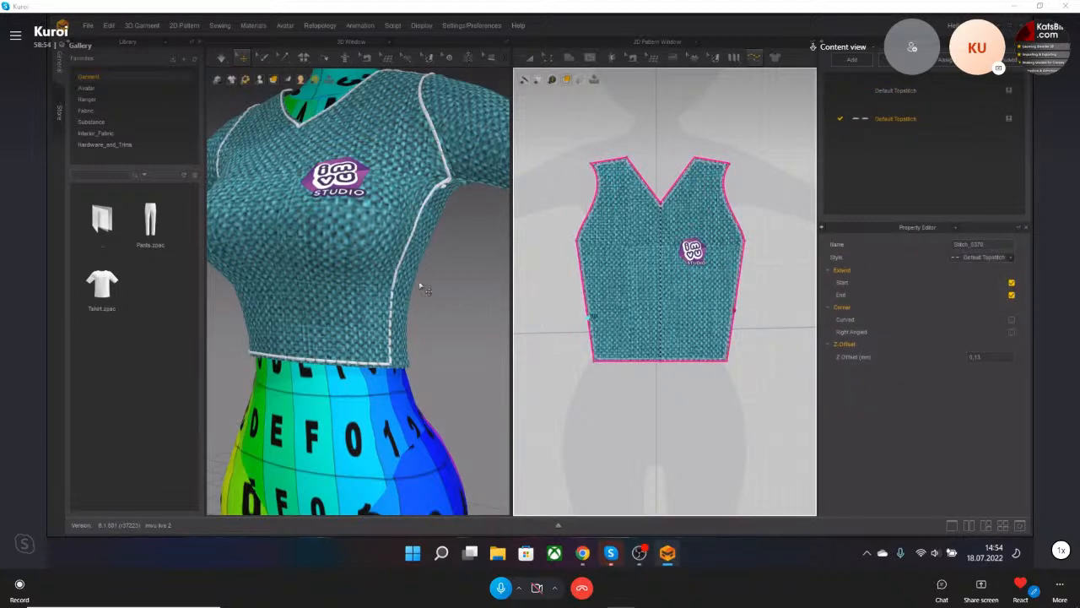
right_click_drag(416, 329, 454, 332)
scroll(696, 339, "down", 5)
middle_click_drag(788, 310, 706, 303)
left_click(716, 306)
right_click_drag(338, 278, 408, 388)
scroll(400, 376, "down", 3)
scroll(400, 376, "up", 5)
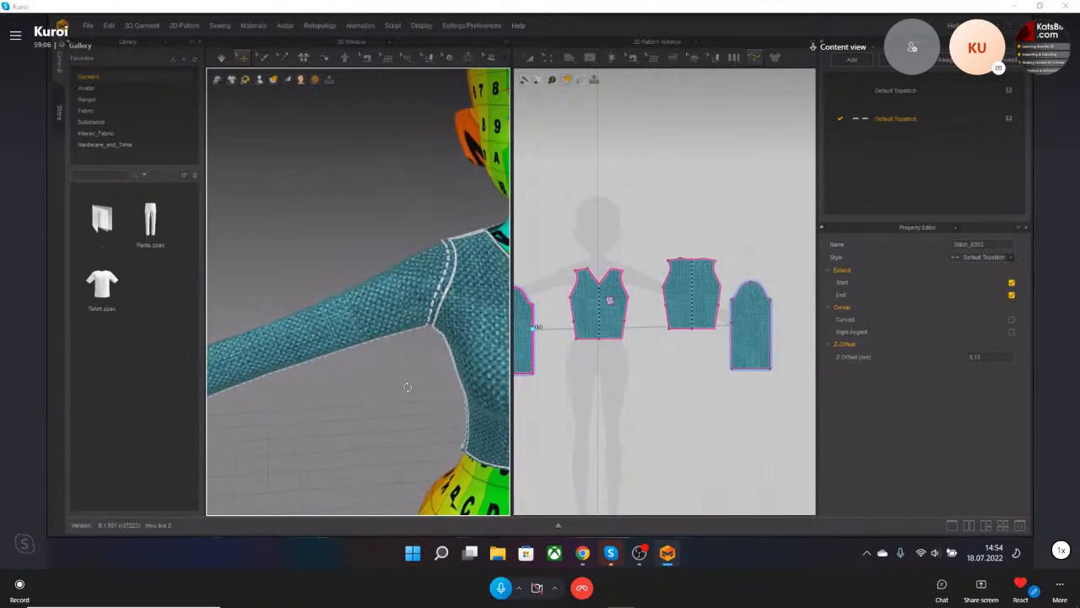
scroll(458, 285, "up", 3)
middle_click_drag(458, 284, 327, 338)
Set the dashed Default Topstitch to 2 lines with a distance of 1/32" and a line spacing of 3 mm.
double_click(950, 120)
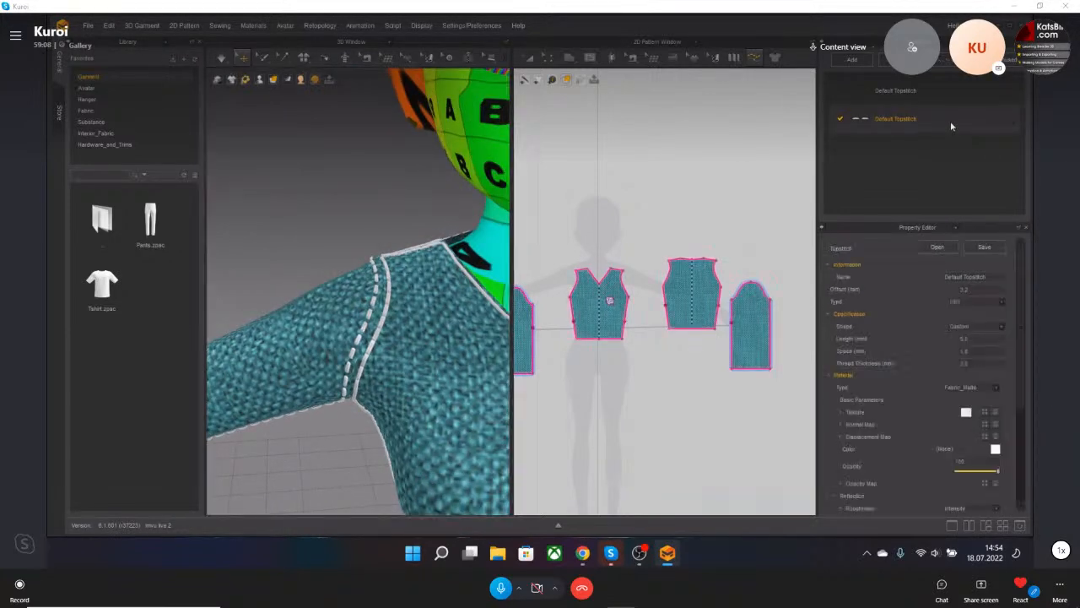
scroll(951, 349, "down", 5)
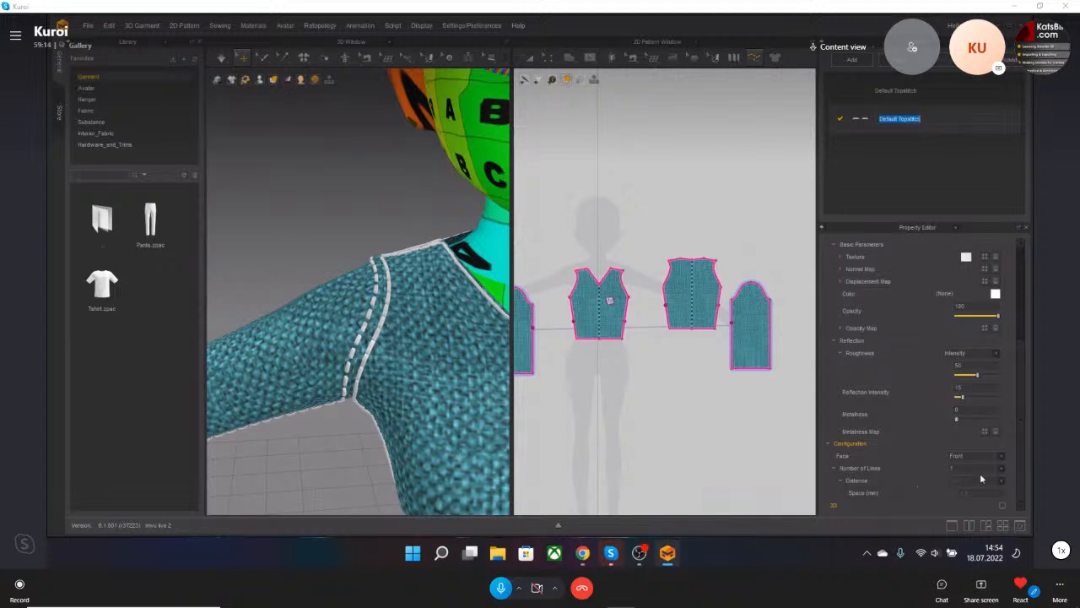
middle_click_drag(349, 358, 350, 325)
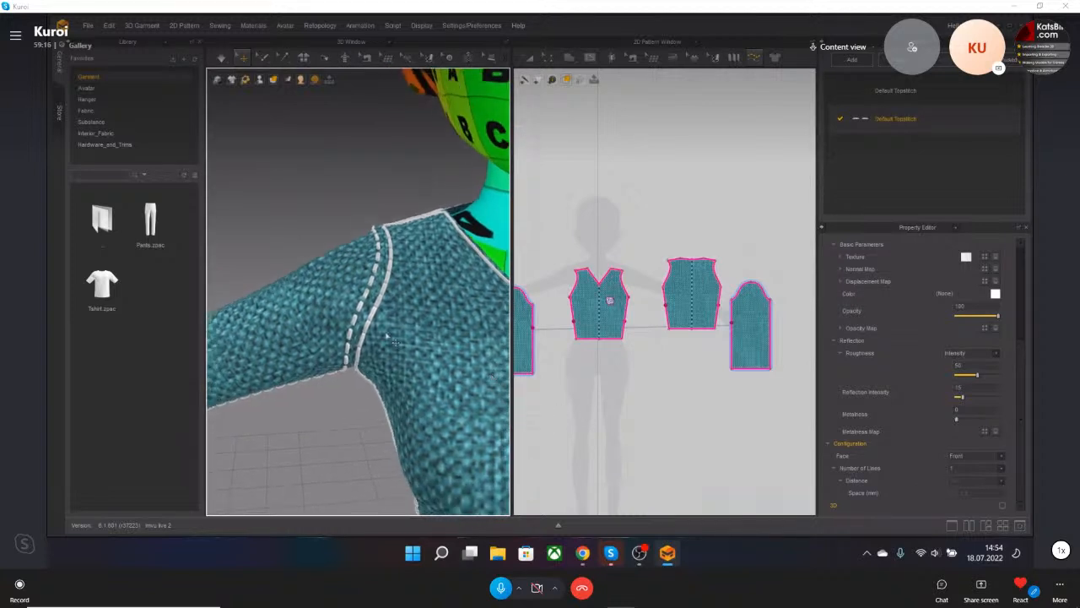
scroll(350, 324, "up", 3)
left_click(1001, 469)
left_click(981, 498)
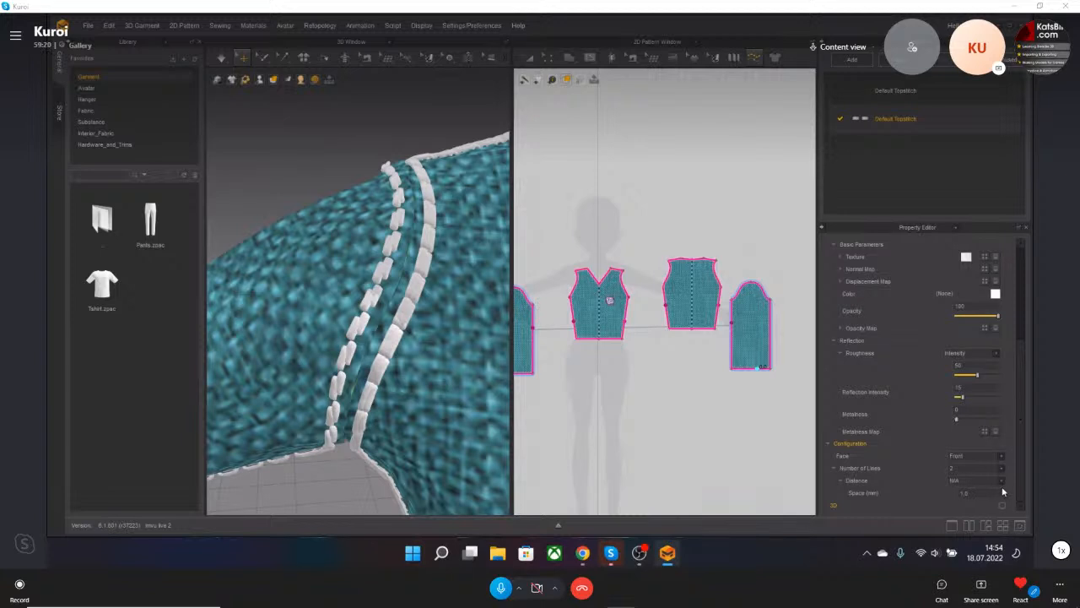
left_click(1004, 481)
left_click(988, 496)
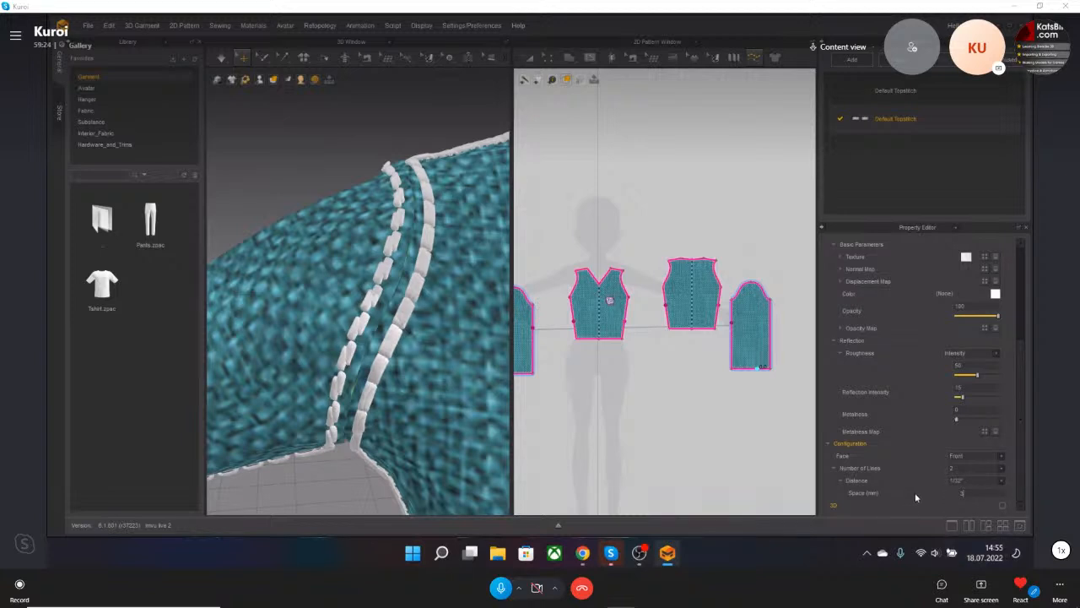
key("Return")
scroll(405, 373, "down", 5)
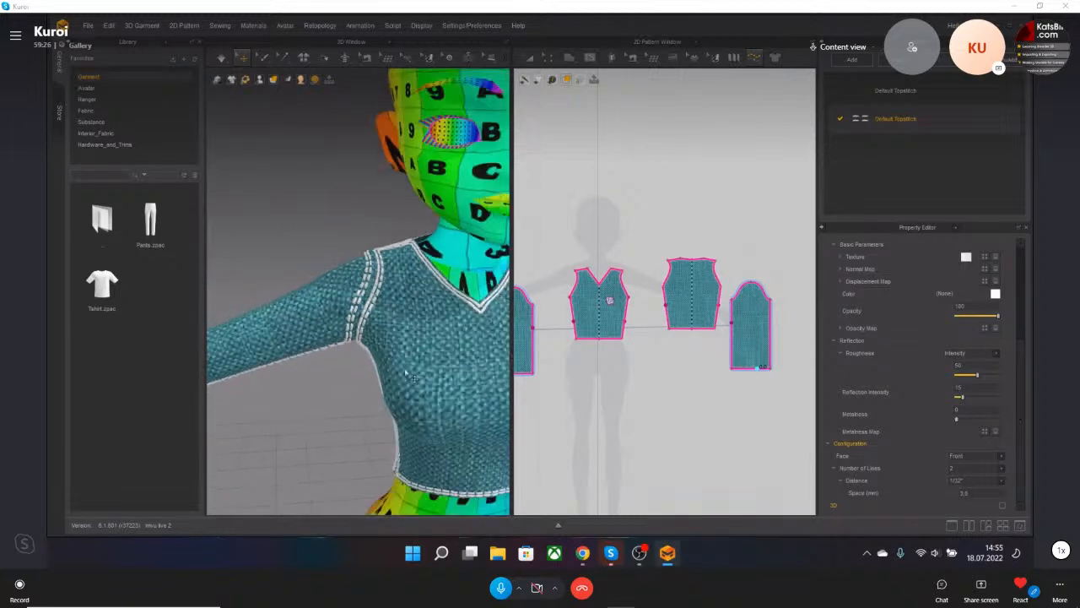
Examine the double-line topstitch on the shoulder seam and whole shirt, and review its material and opacity map properties.
scroll(410, 371, "up", 5)
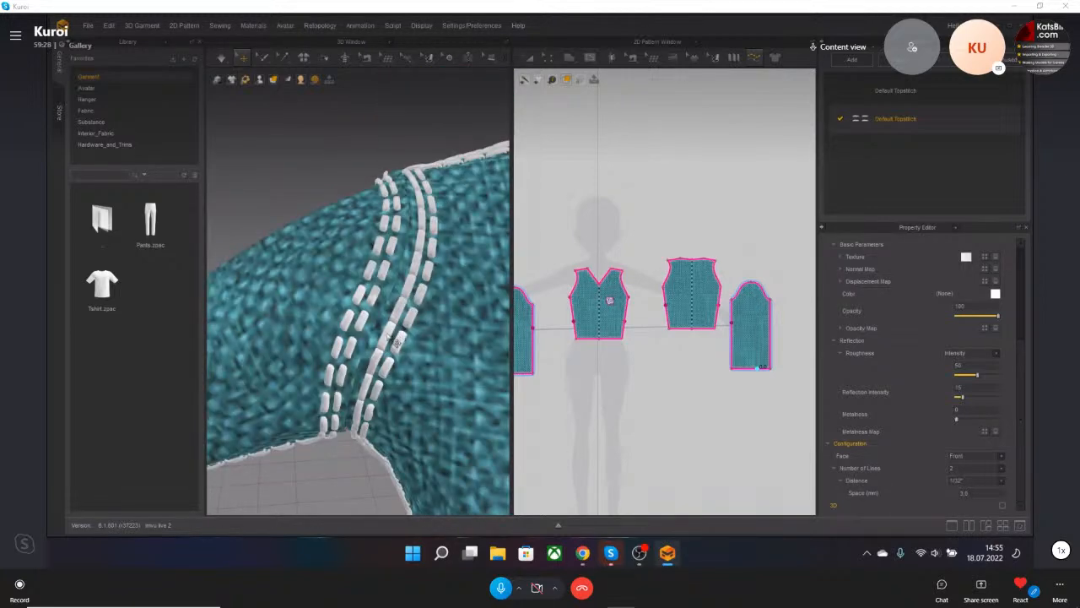
scroll(393, 340, "up", 2)
scroll(354, 326, "down", 4)
scroll(365, 330, "down", 6)
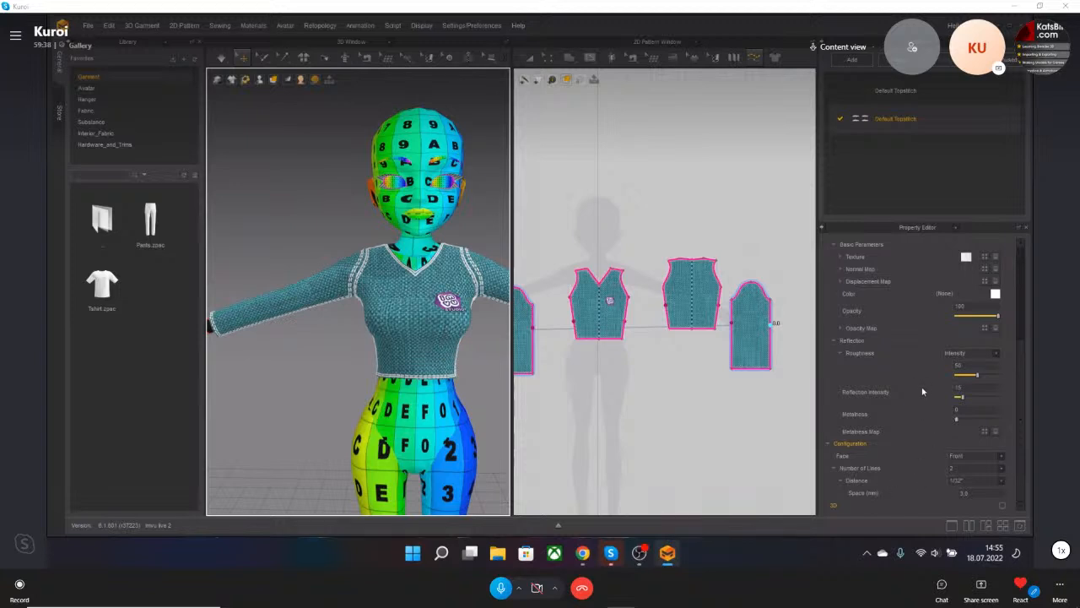
scroll(926, 383, "up", 3)
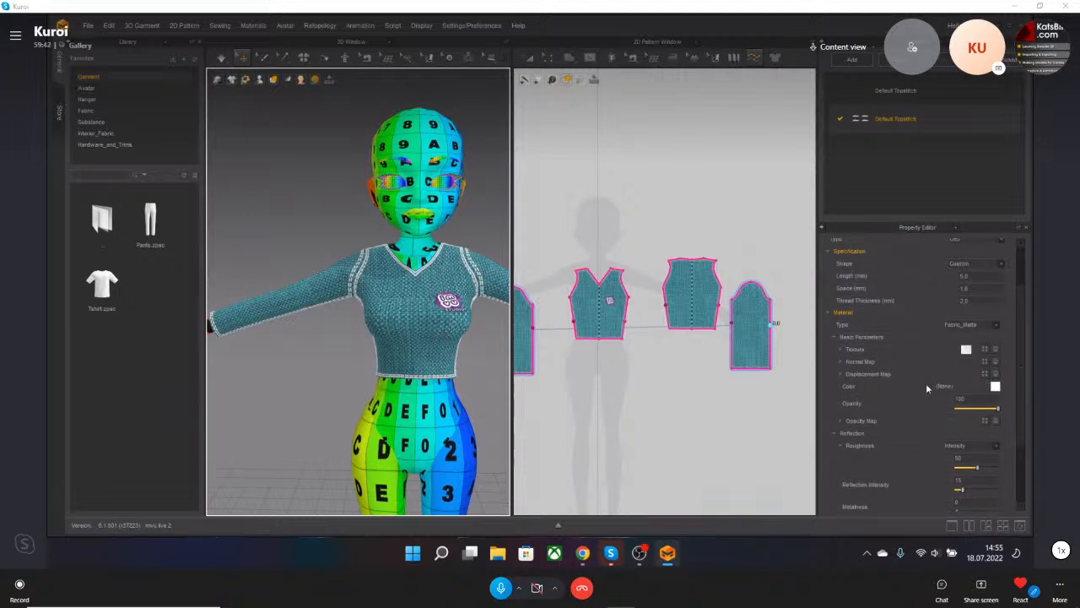
left_click(840, 425)
left_click(839, 425)
scroll(879, 410, "up", 2)
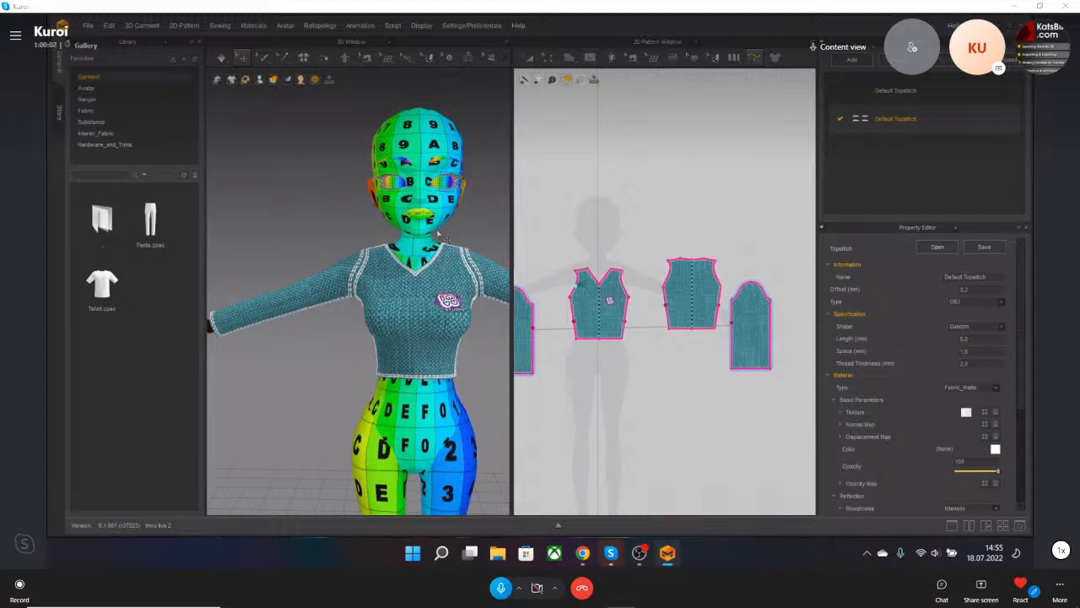
Reopen the saved imvu live 2 project, loading both the garment and the avatar.
left_click(86, 29)
mouse_move(114, 56)
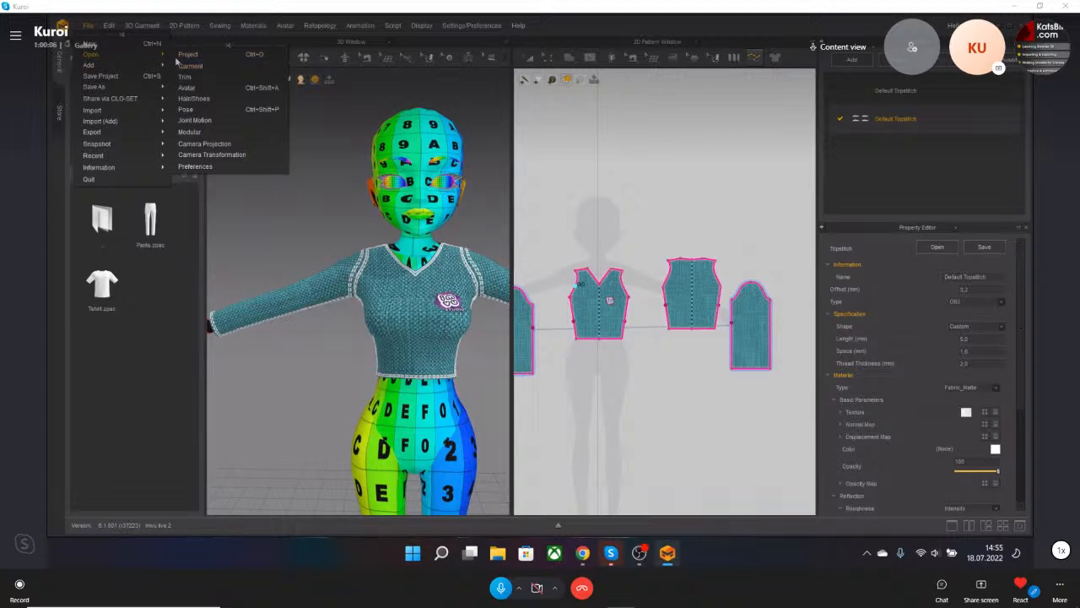
left_click(211, 66)
left_click(568, 291)
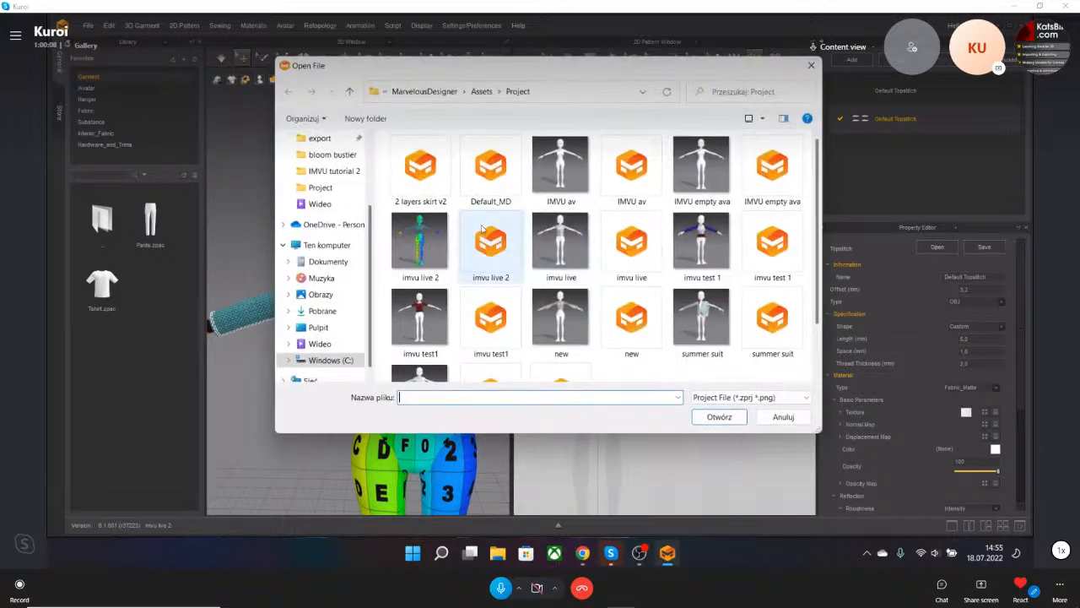
double_click(436, 250)
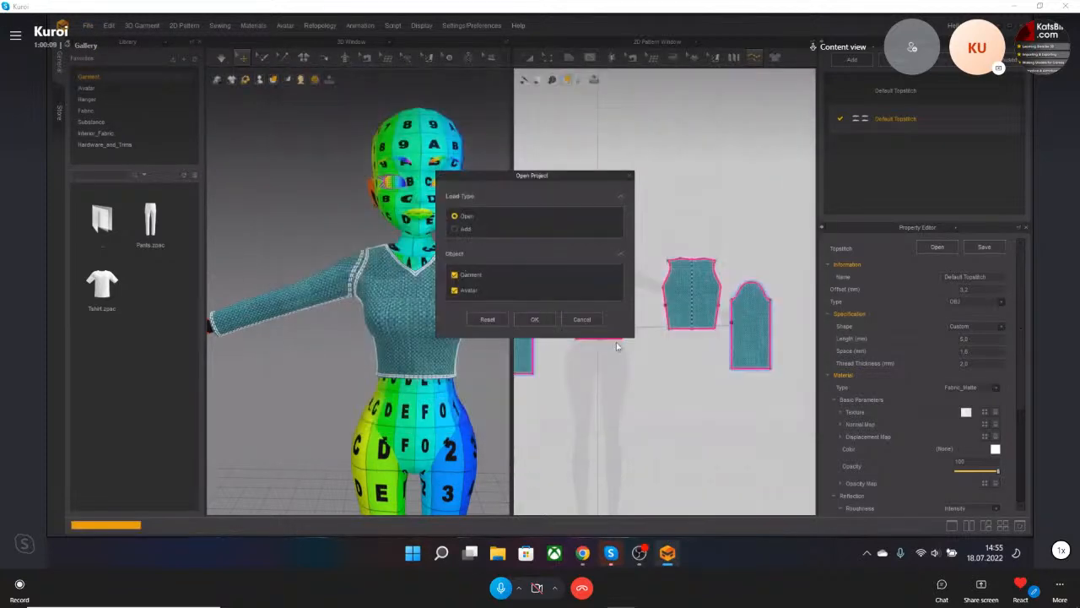
left_click(538, 319)
Draw a closed five-sided pocket outline as an internal polygon on the front piece's chest, on the side opposite the logo.
scroll(392, 314, "down", 5)
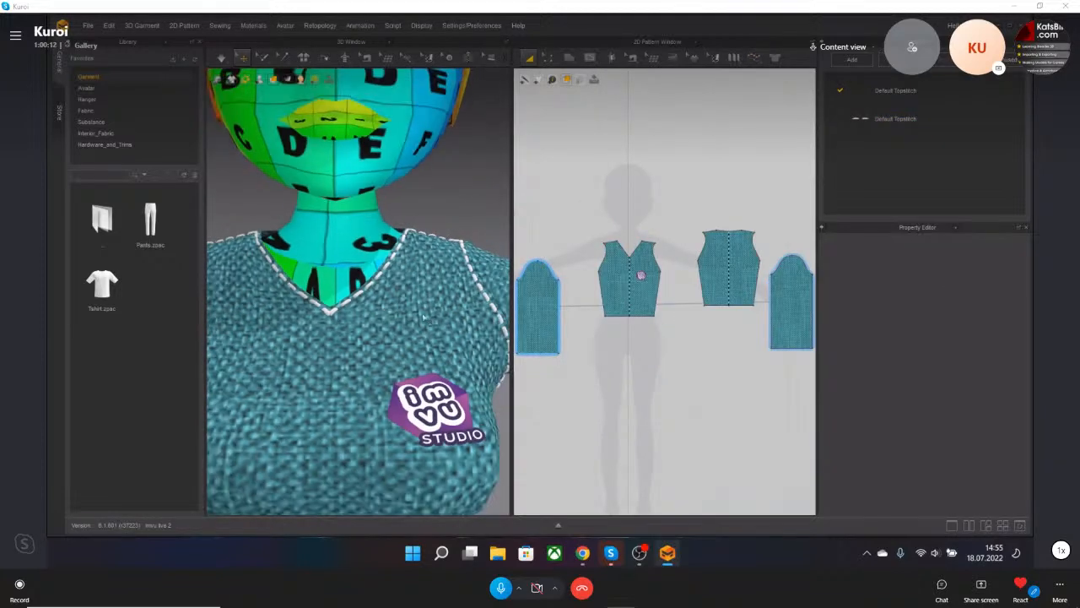
scroll(615, 268, "up", 5)
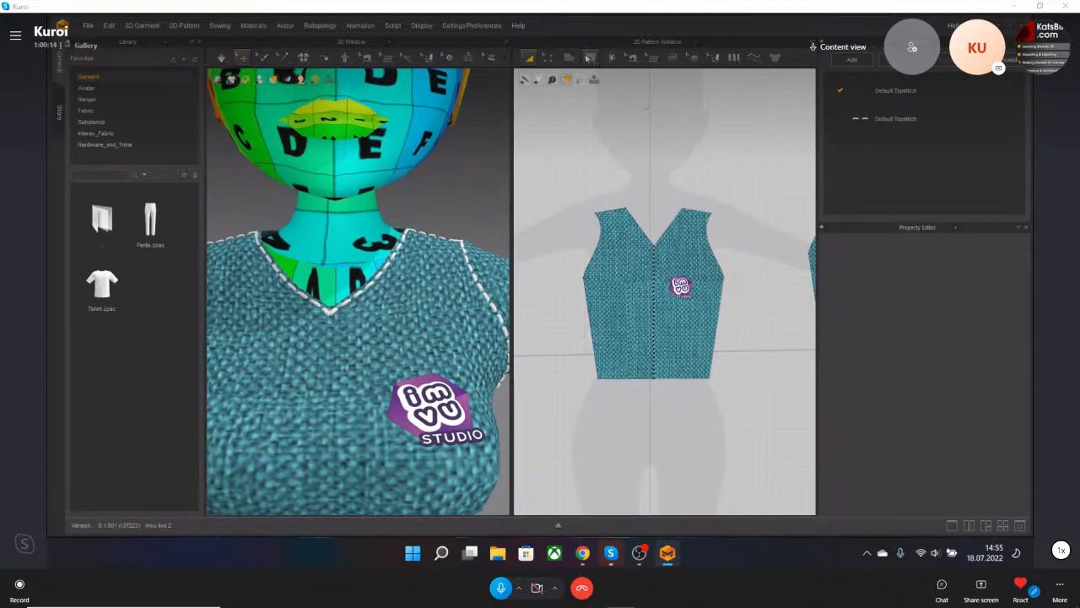
left_click(589, 57)
left_click(607, 79)
scroll(626, 260, "up", 4)
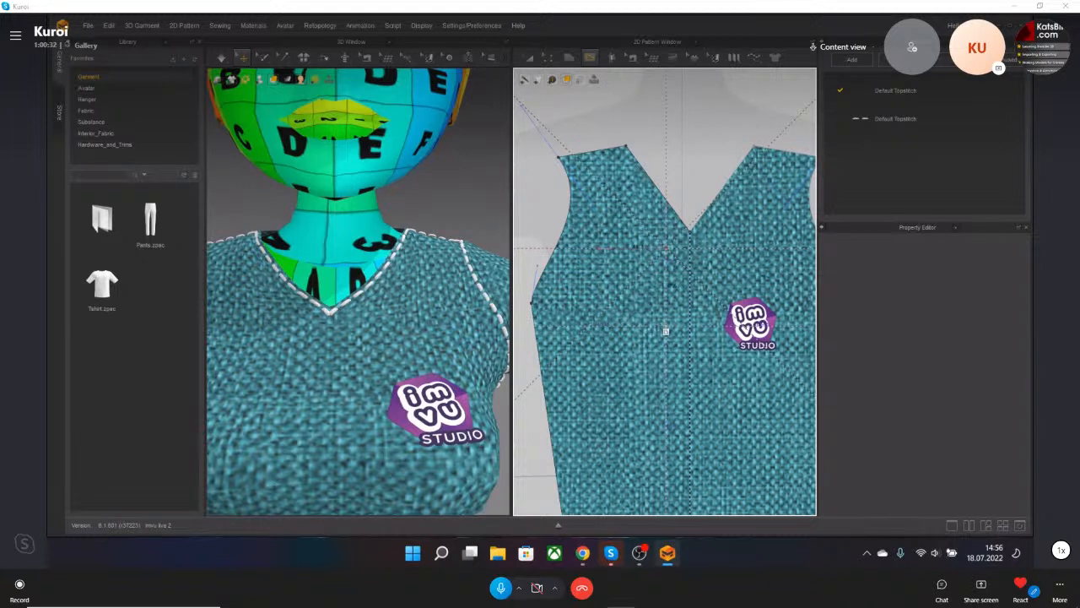
left_click(599, 250)
middle_click_drag(614, 317, 652, 292)
scroll(387, 368, "down", 3)
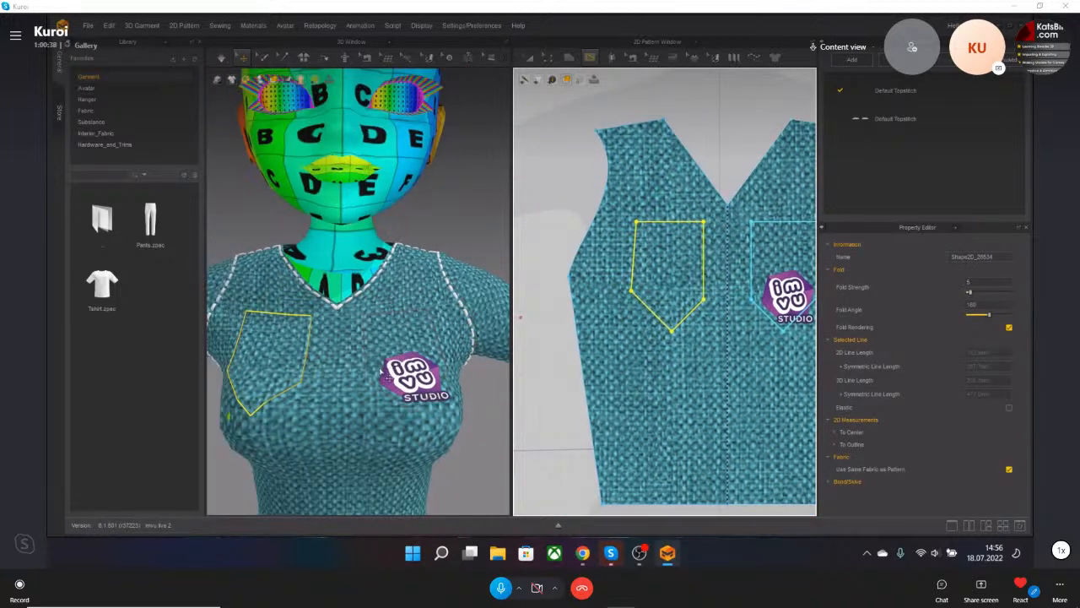
Reshape the pocket outline with Edit Pattern by raising its lower corners, lowering its top edge and straightening its outer side.
middle_click_drag(385, 368, 424, 335)
left_click(548, 57)
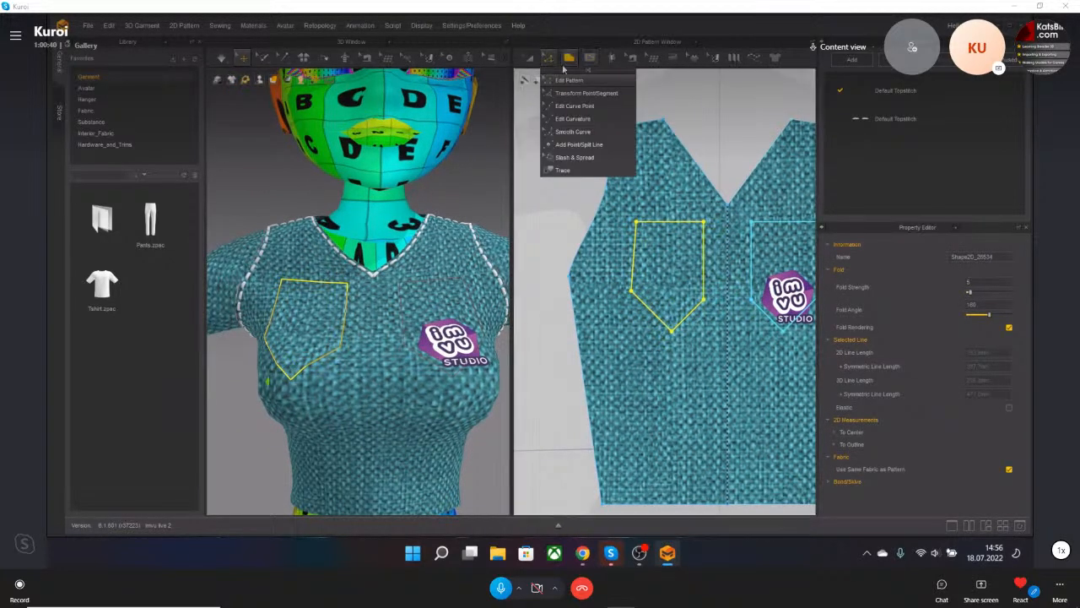
left_click(571, 80)
left_click_drag(632, 291, 703, 292)
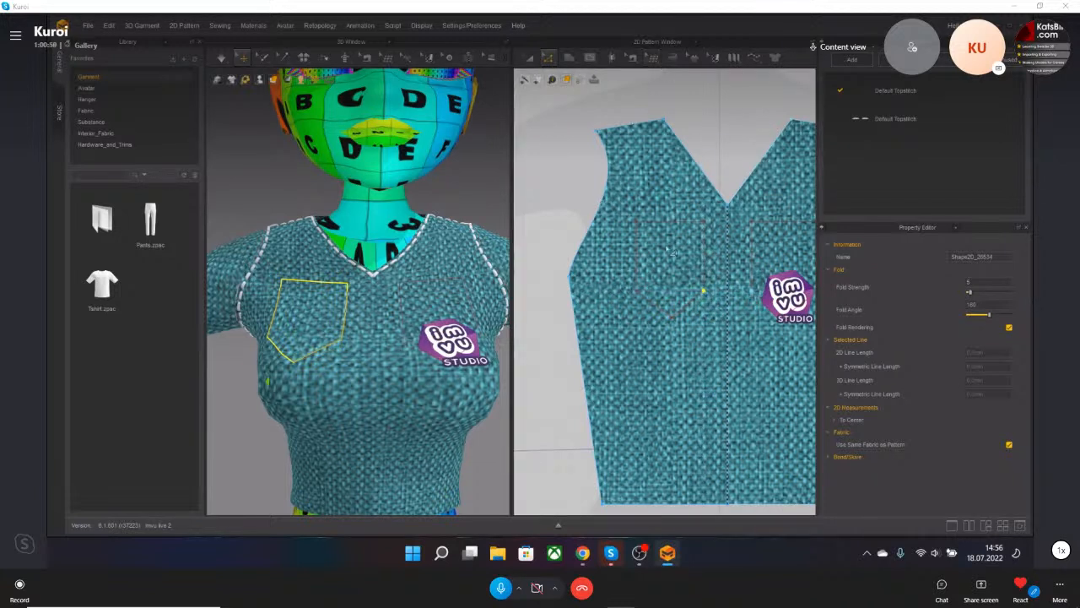
left_click(673, 223)
left_click_drag(673, 223, 674, 236)
left_click_drag(658, 309, 646, 280)
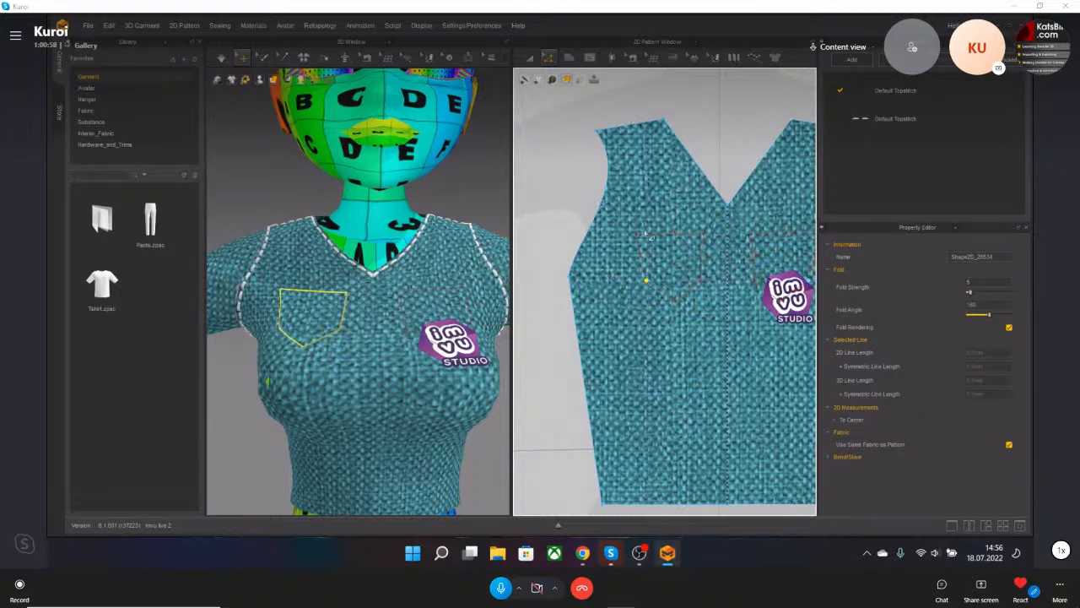
left_click_drag(637, 234, 647, 234)
left_click(529, 272)
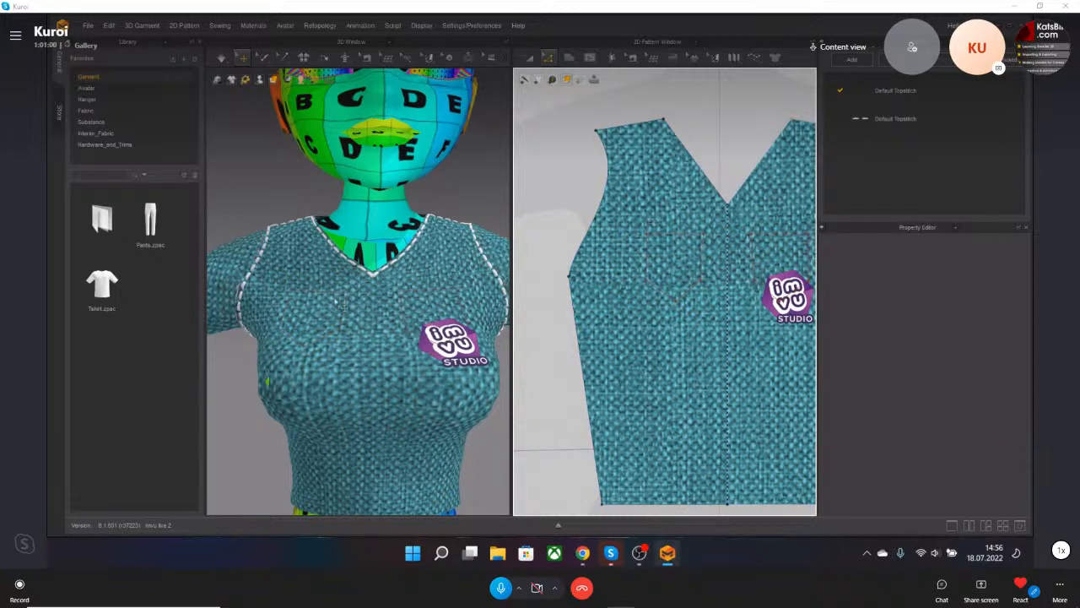
Try to shift the pocket outline on the logo side slightly sideways with Transform Pattern, and undo the move.
scroll(371, 304, "up", 5)
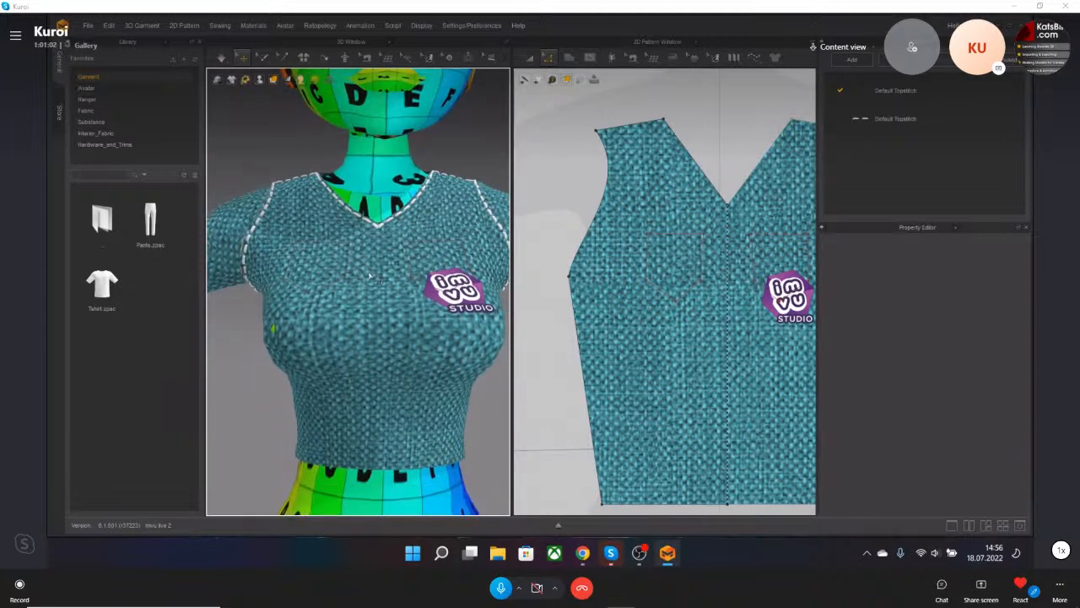
scroll(368, 278, "down", 5)
left_click(549, 59)
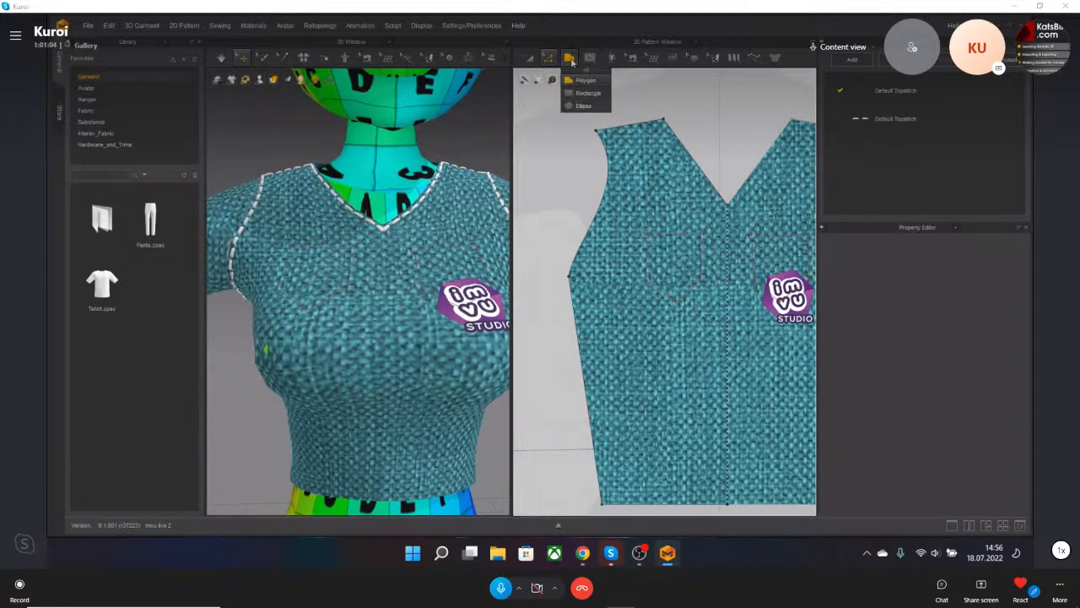
left_click(529, 58)
left_click(674, 246)
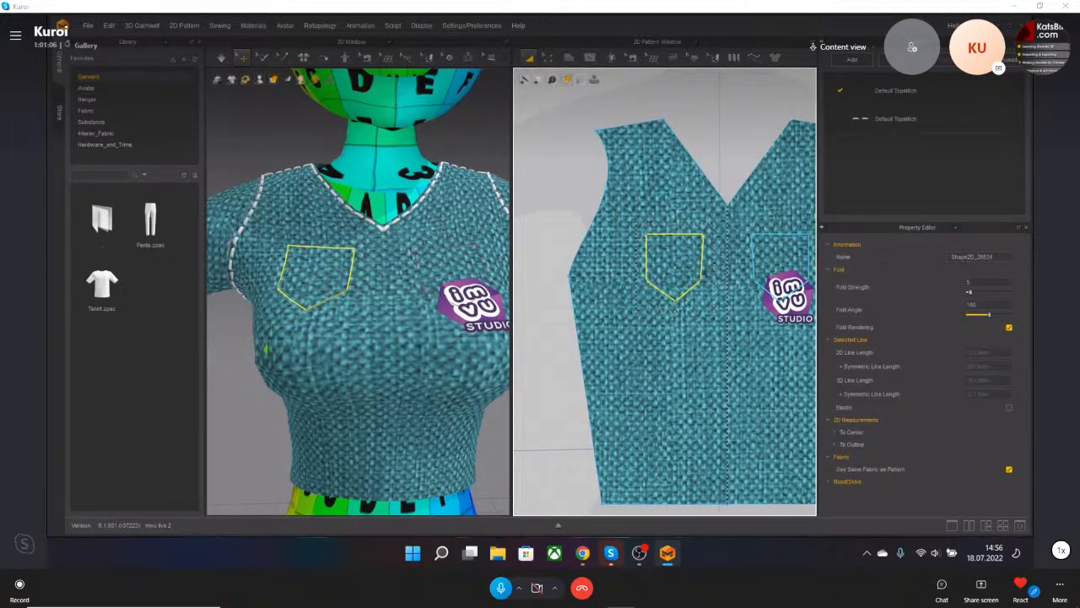
scroll(706, 270, "down", 4)
mouse_move(746, 258)
left_mouse_down()
mouse_move(732, 149)
mouse_move(756, 258)
left_mouse_up()
key("ctrl+z")
Remove the linked editing from the front piece's centre line with Edit Pattern.
left_click(549, 59)
left_click(717, 335)
right_click(717, 333)
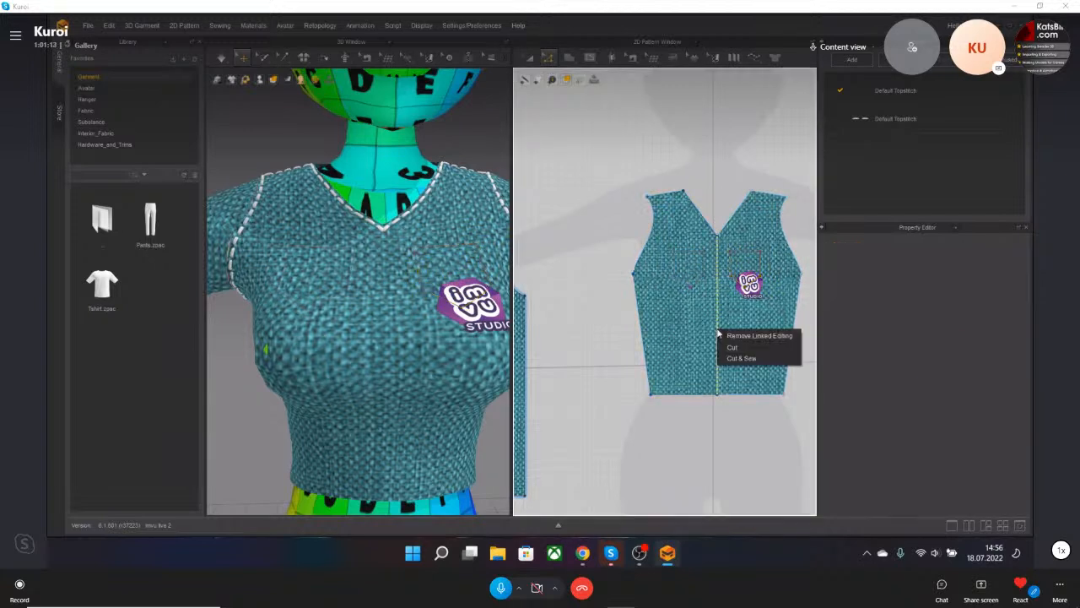
left_click(760, 336)
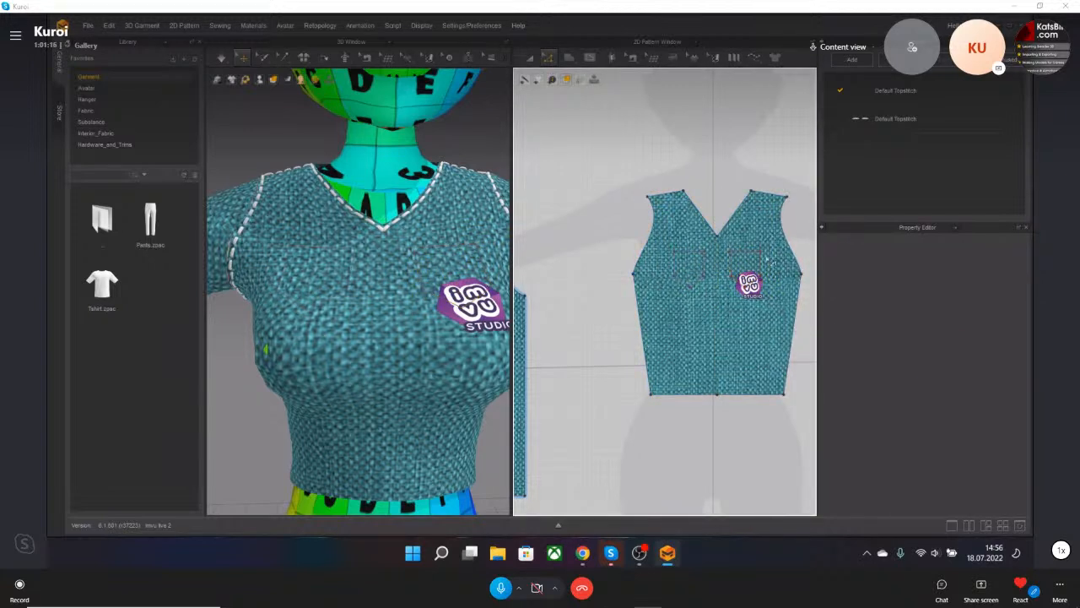
Delete the pocket outline on the logo side of the front piece with Transform Pattern and select the remaining outline.
left_click(569, 59)
left_click(531, 58)
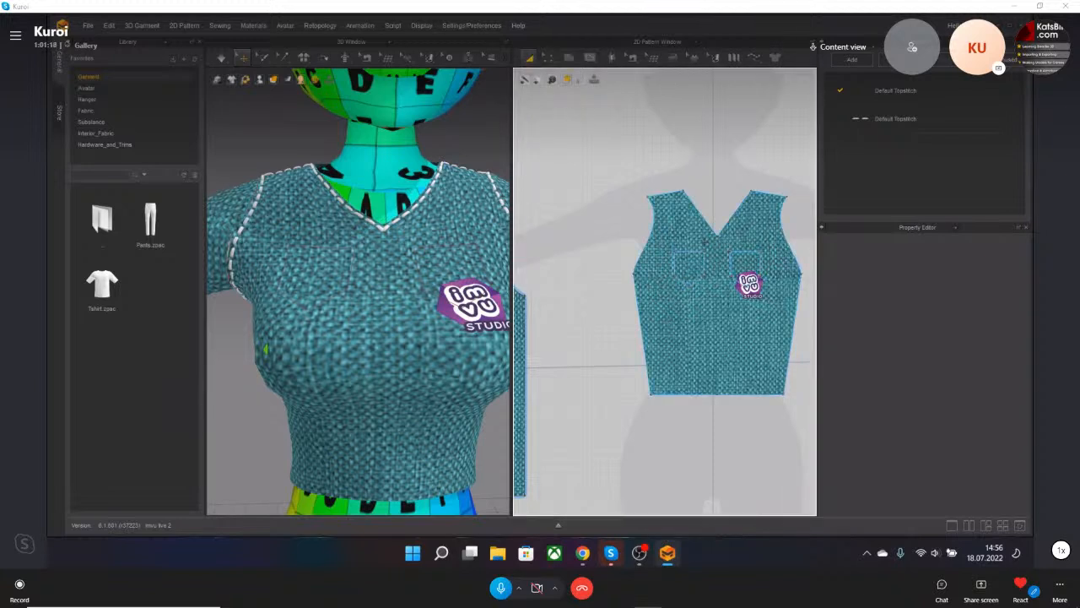
left_click(749, 263)
left_click_drag(750, 264, 692, 267)
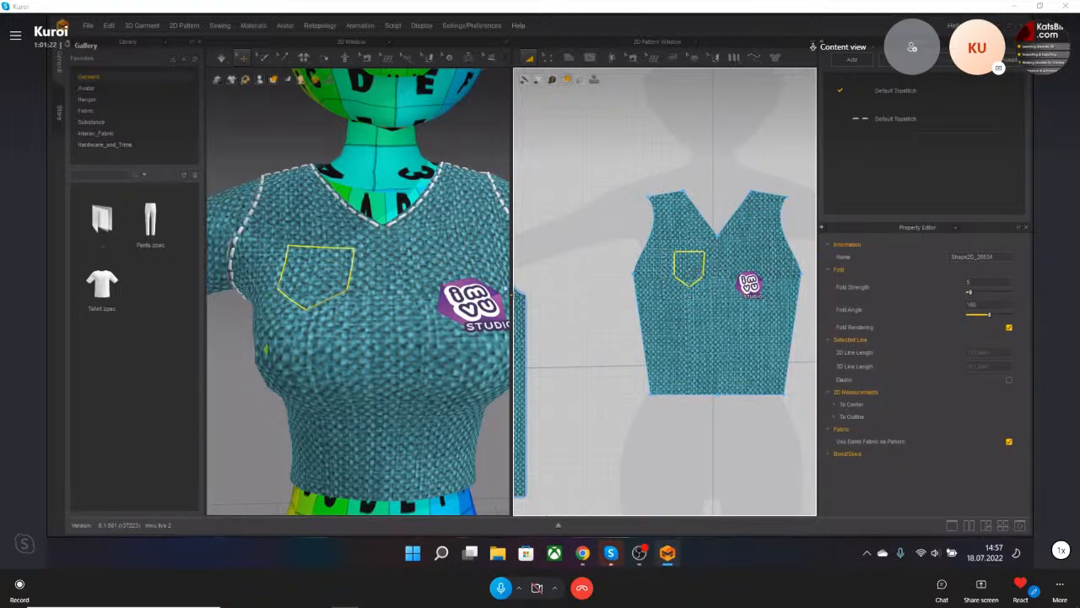
Cut and sew the remaining pocket outline into its own pattern piece and place it beside the front piece's shoulder.
scroll(317, 274, "up", 4)
right_click(691, 268)
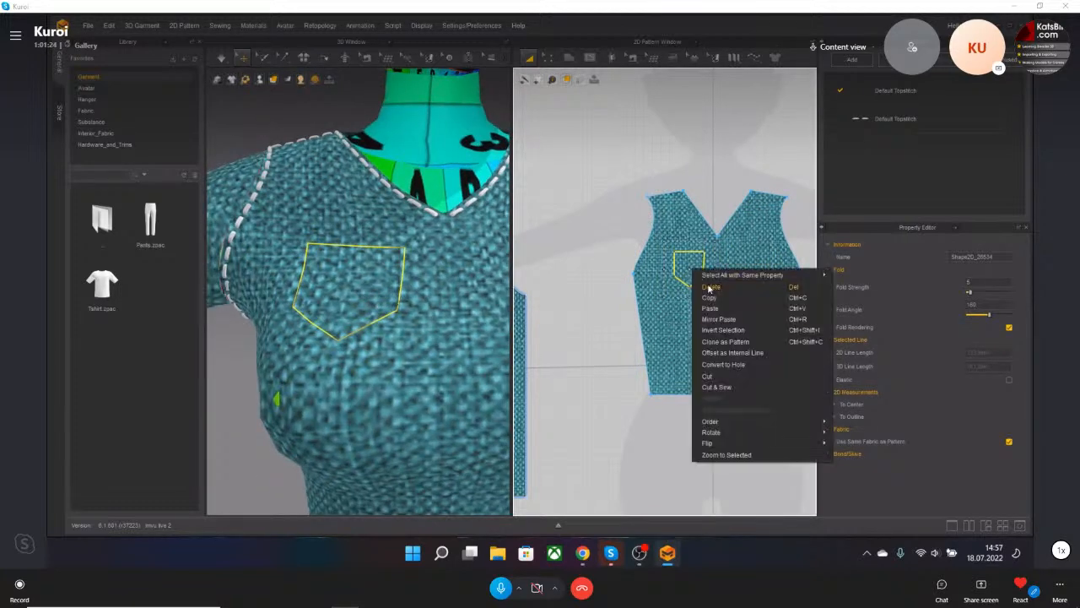
left_click(717, 389)
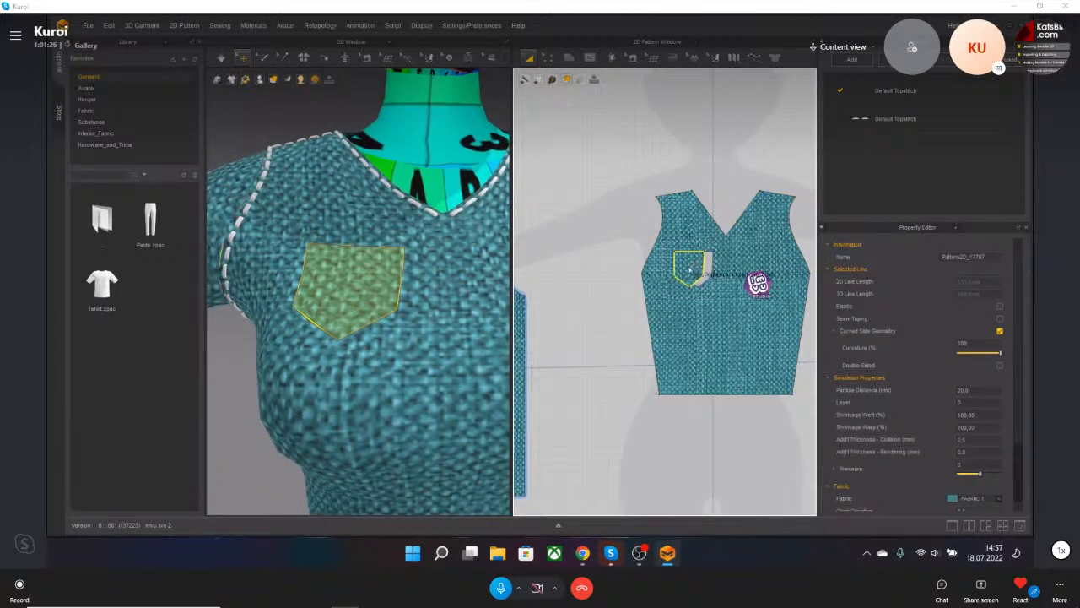
left_click(585, 197)
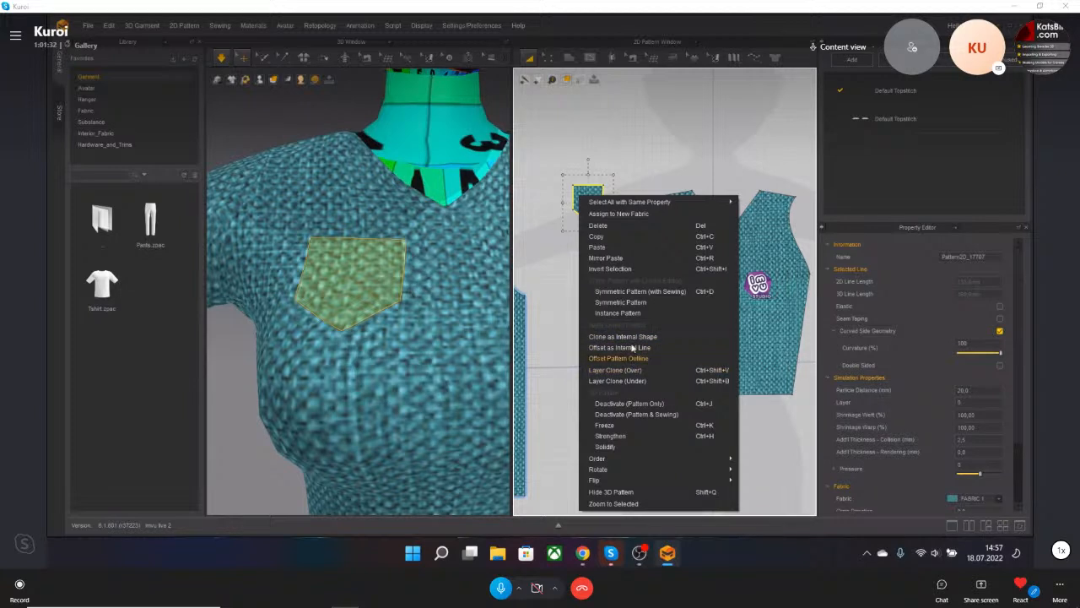
left_click(625, 370)
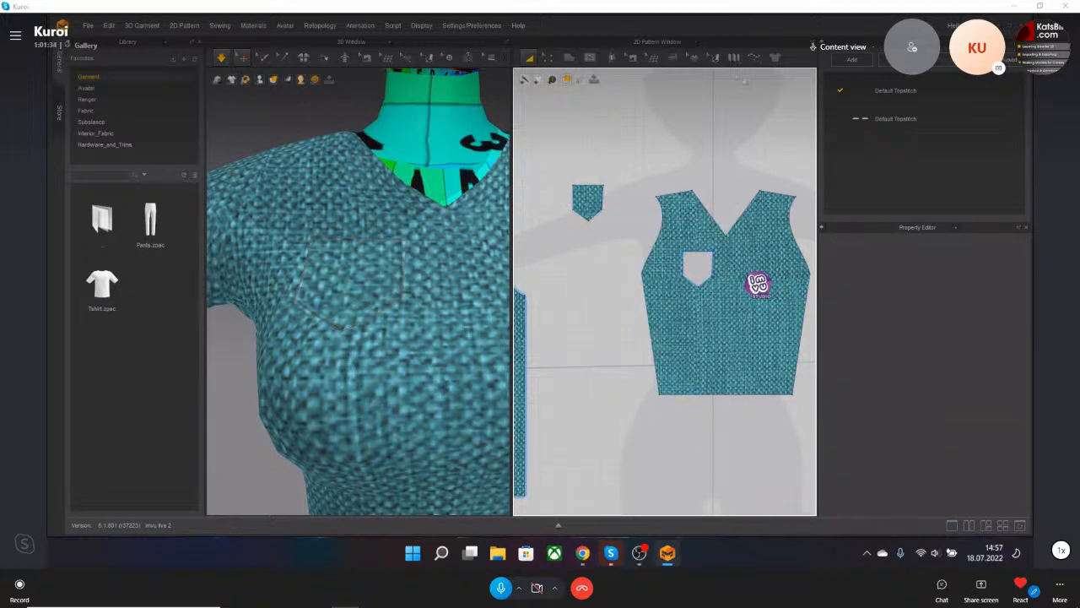
Topstitch the pocket opening's edges on the front piece with the dashed Default Topstitch style.
left_click(754, 58)
left_click(778, 106)
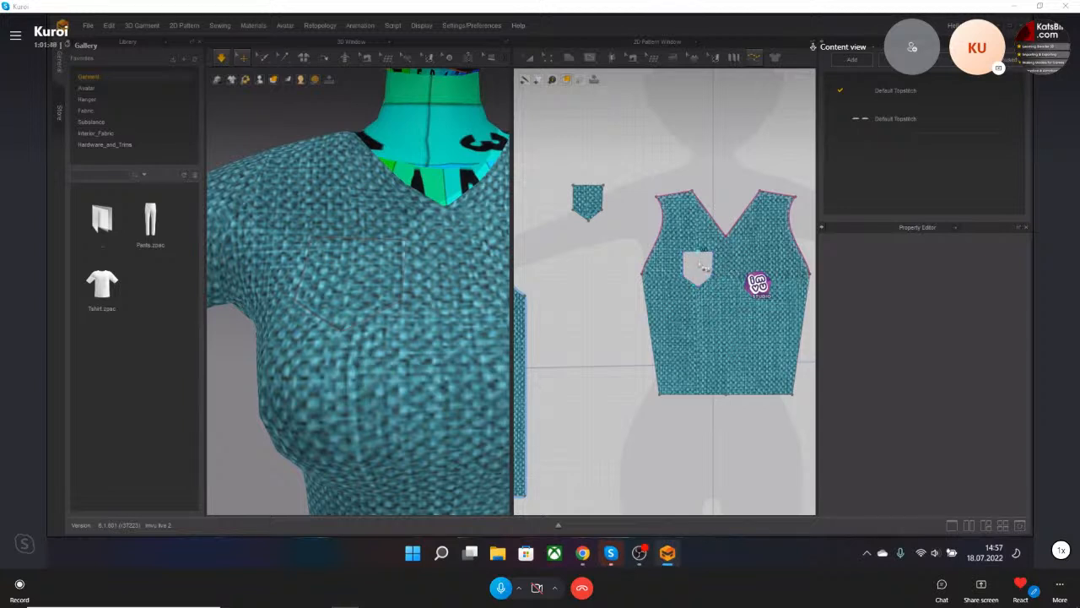
left_click(697, 257)
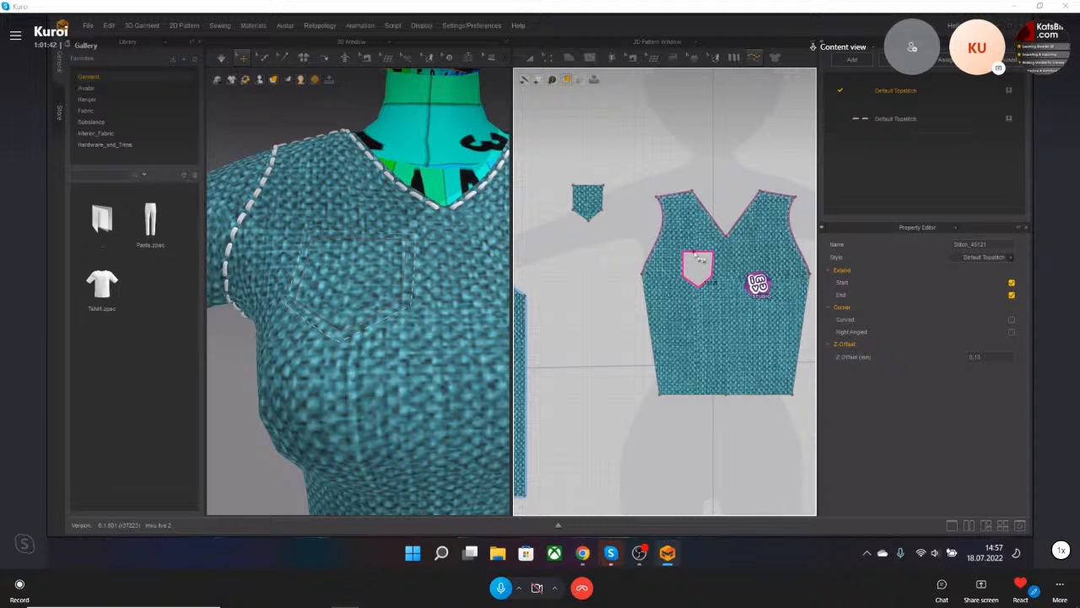
left_click(881, 119)
left_click(707, 257)
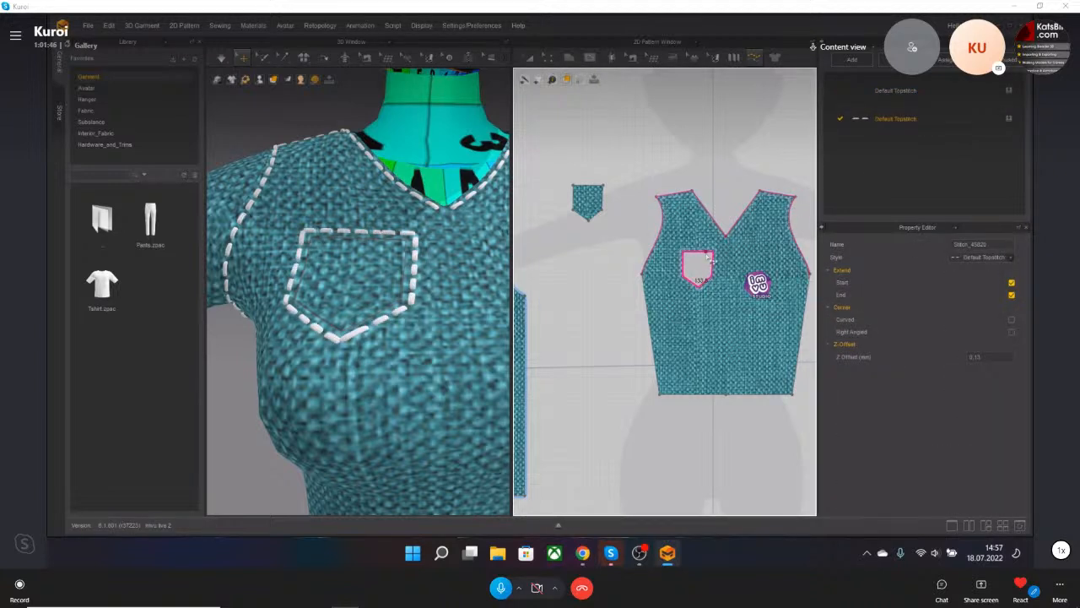
Set the garment's 3D display style to Thick Textured Surface.
left_click(295, 122)
scroll(296, 124, "down", 3)
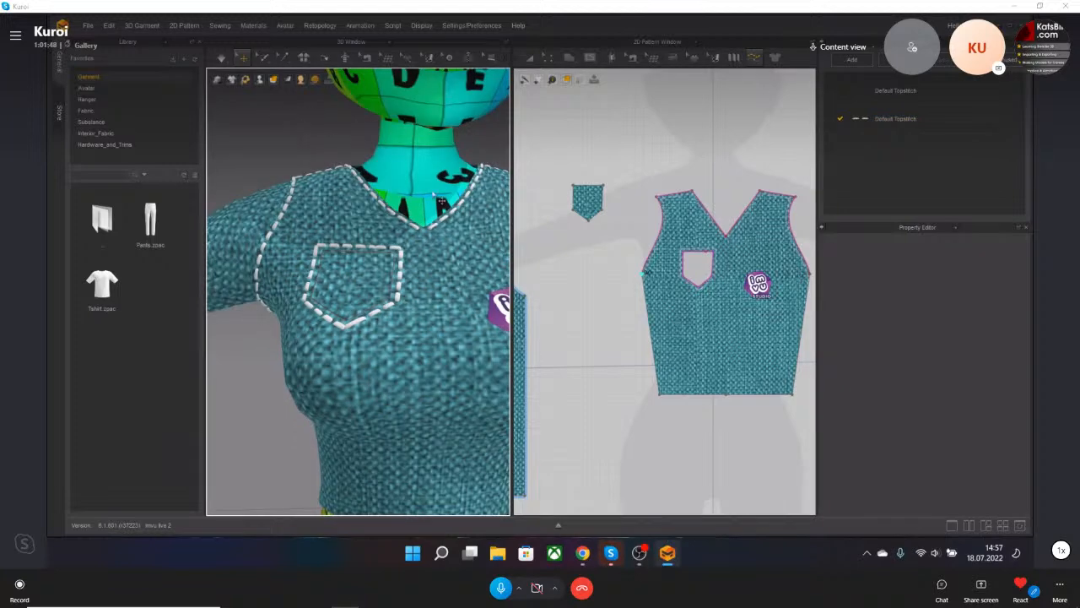
scroll(424, 212, "down", 3)
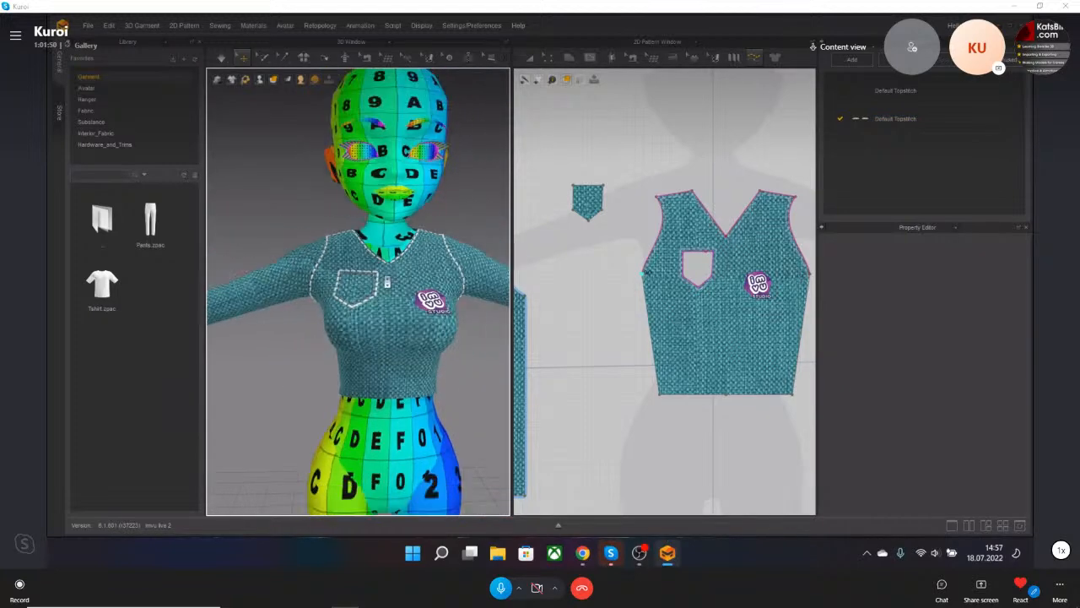
right_click_drag(355, 289, 319, 278)
scroll(390, 316, "up", 5)
scroll(397, 287, "down", 3)
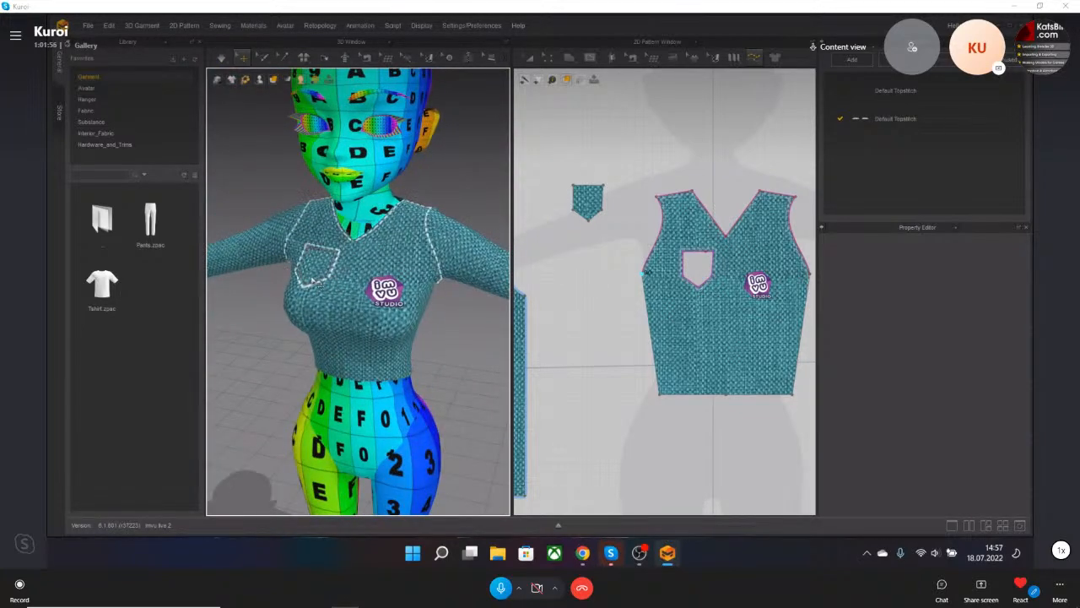
left_click(272, 79)
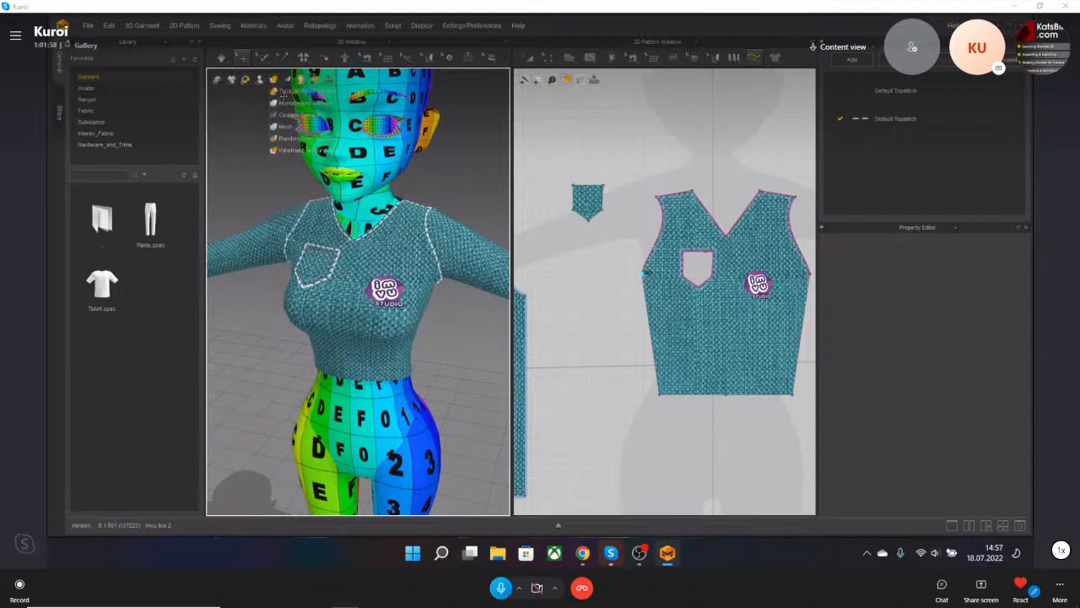
left_click(279, 92)
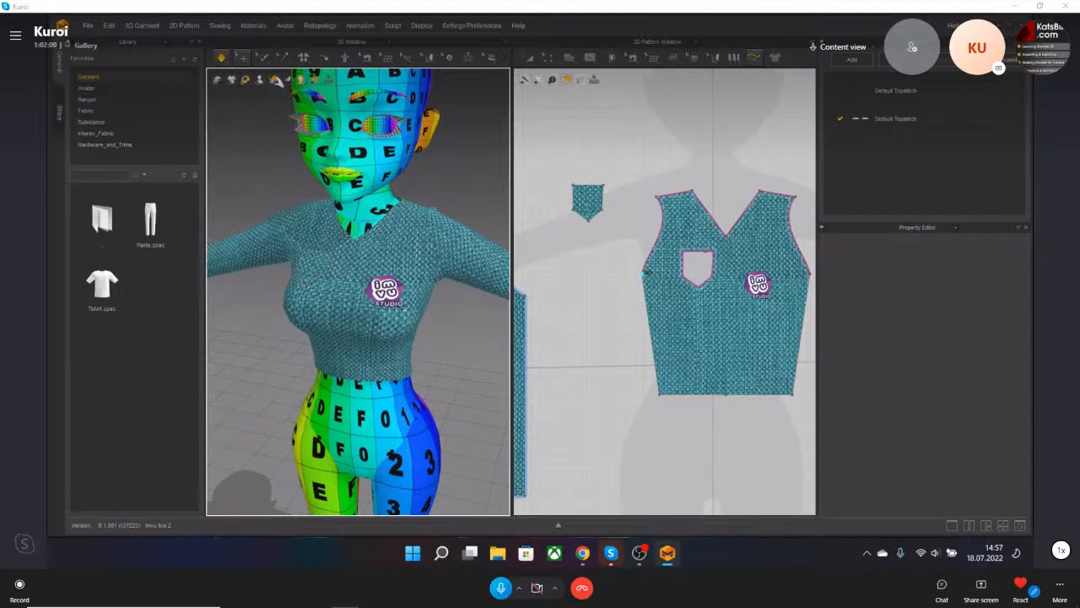
left_click(272, 79)
left_click(291, 99)
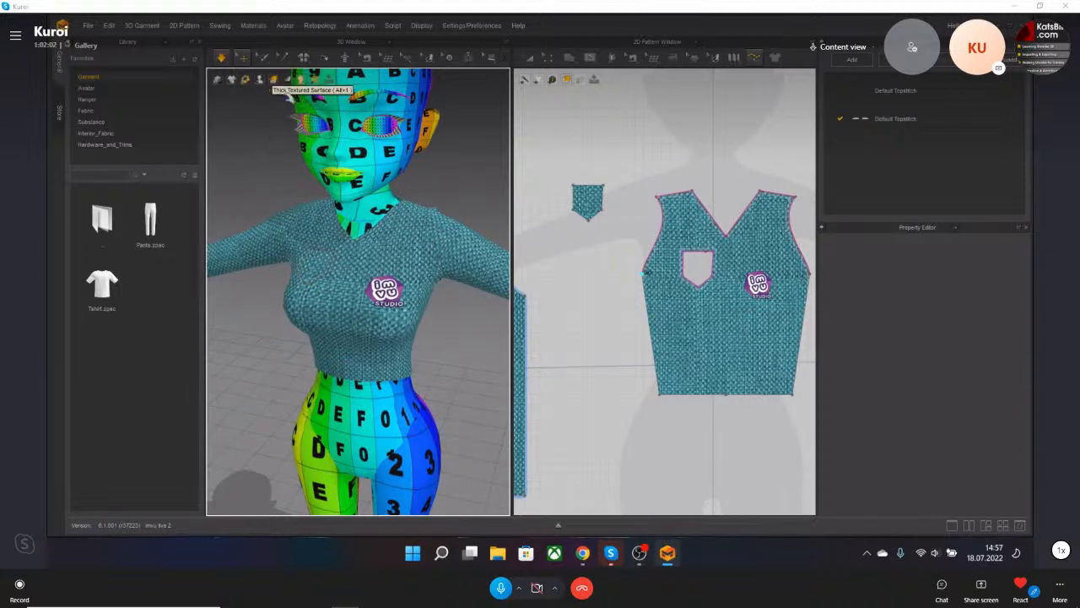
mouse_move(276, 79)
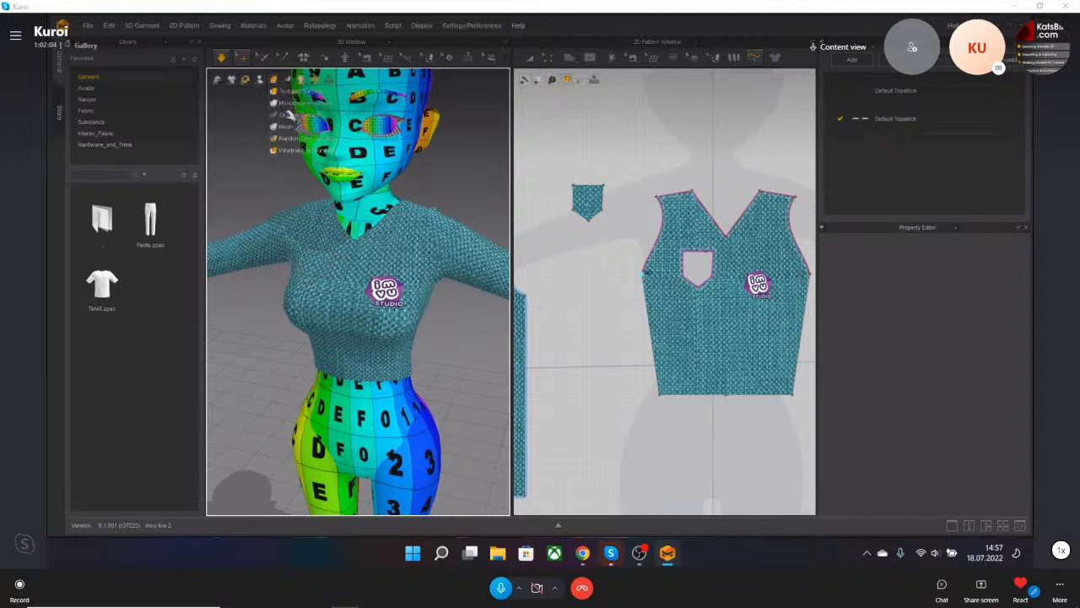
left_click(274, 80)
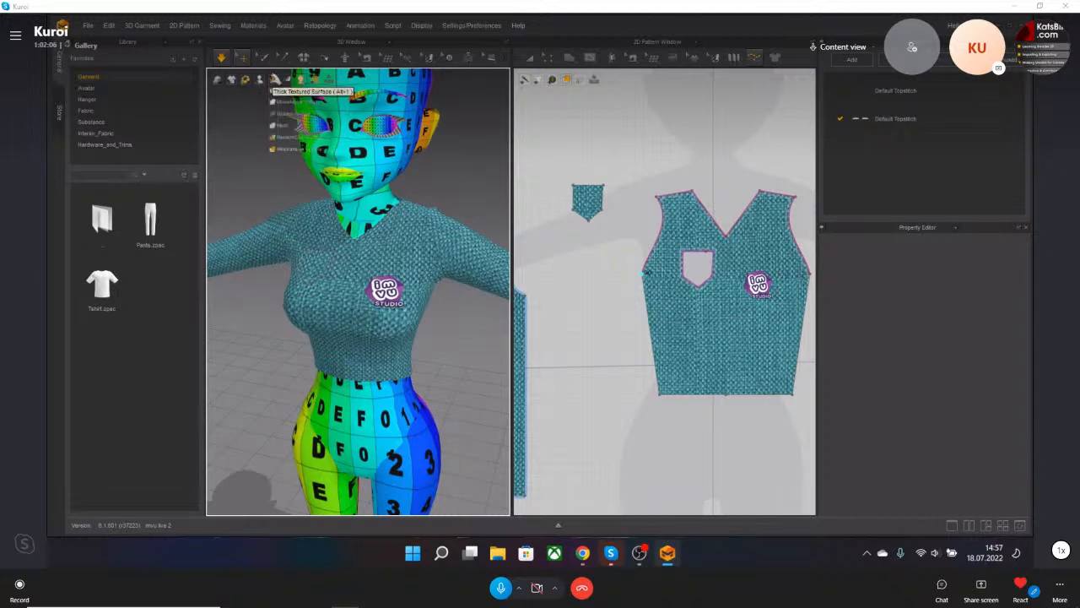
Examine the topstitched pocket on the avatar from the front and side, and its stitching on the front pattern piece.
right_click_drag(268, 164, 294, 156)
scroll(293, 156, "up", 4)
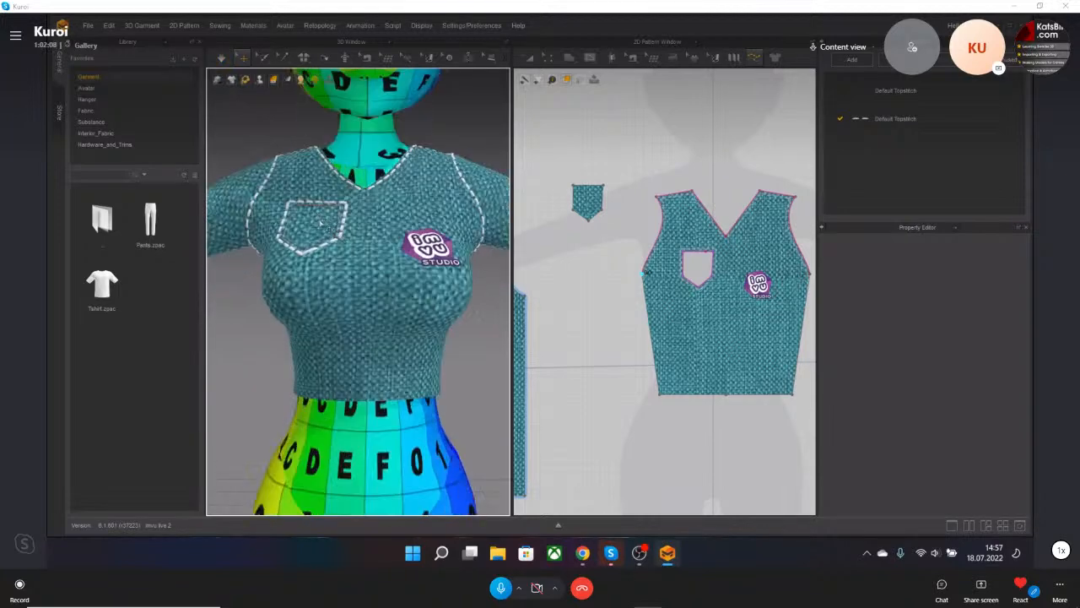
middle_click_drag(293, 157, 302, 192)
right_click_drag(302, 192, 384, 196)
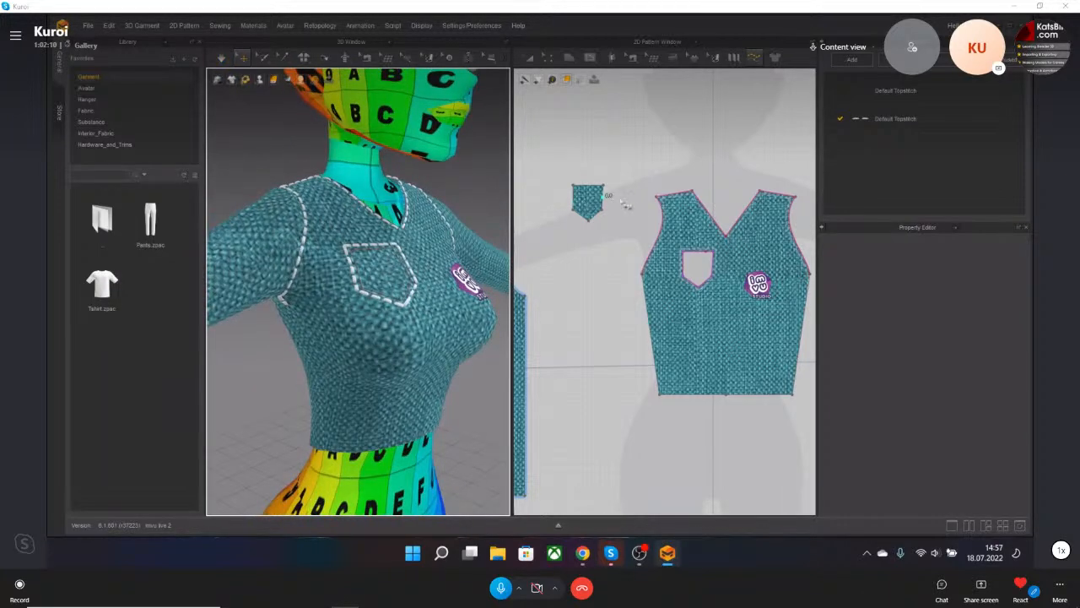
scroll(683, 246, "down", 2)
middle_click_drag(725, 259, 651, 265)
scroll(675, 253, "down", 1)
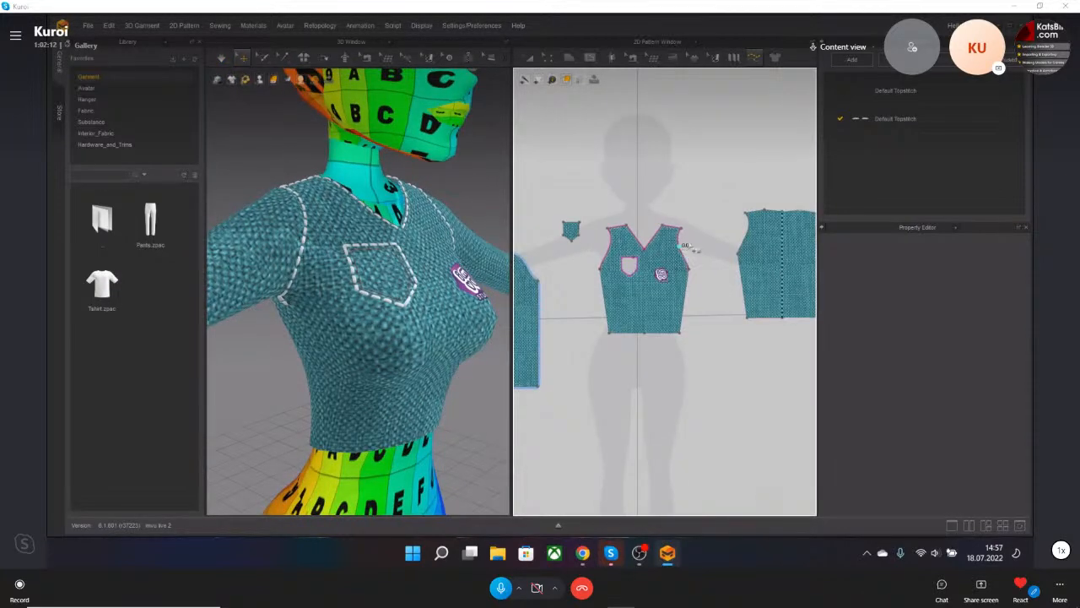
scroll(650, 259, "up", 5)
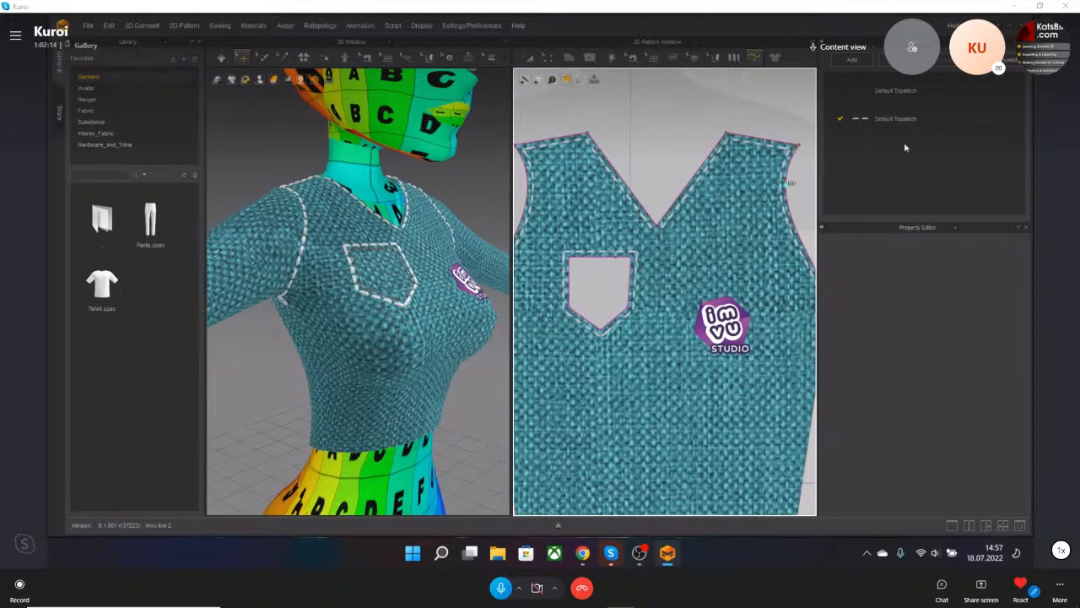
Show the UV Editor in place of the topstitch list, and replace it there with the Fabric list.
left_click(955, 42)
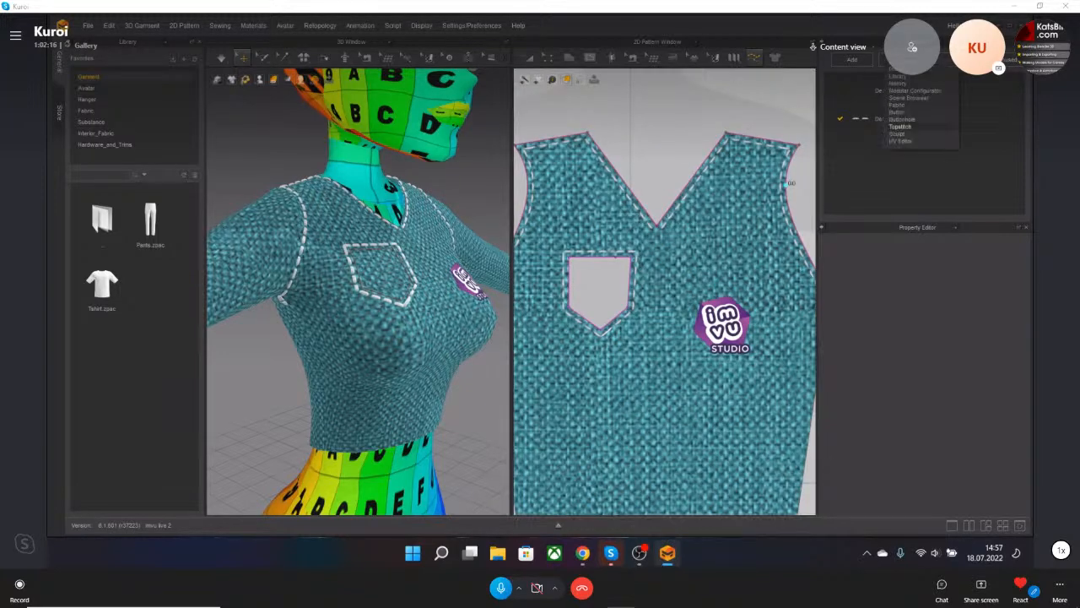
left_click(909, 142)
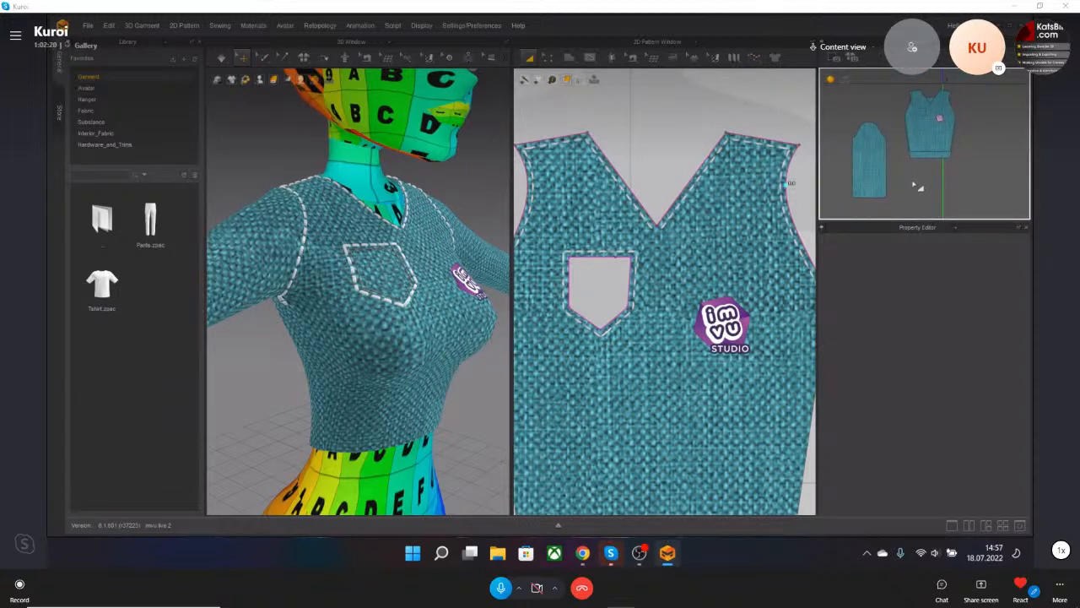
left_click(955, 43)
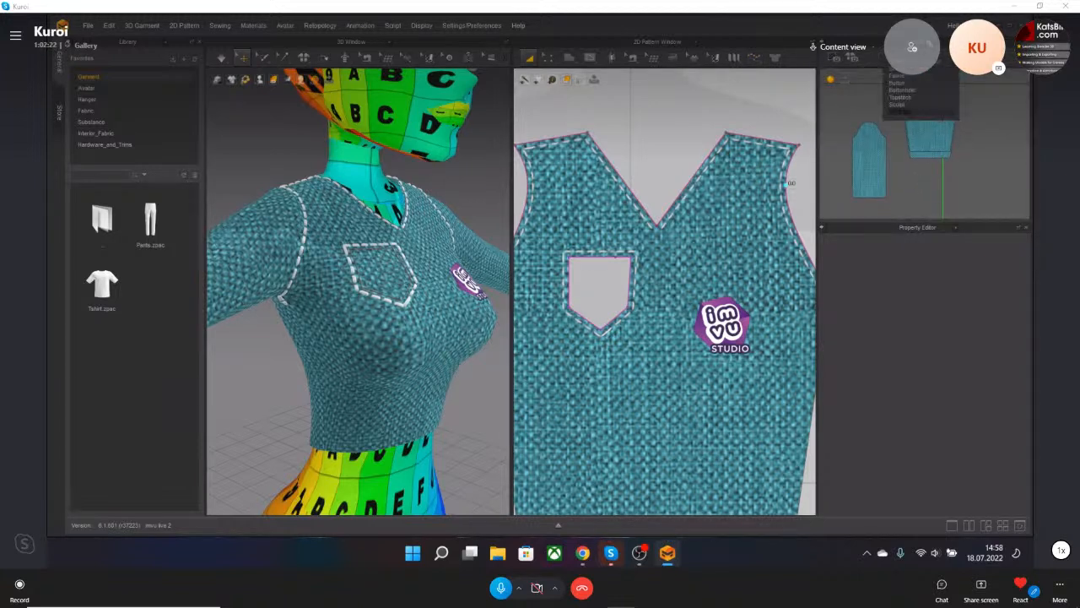
left_click(899, 105)
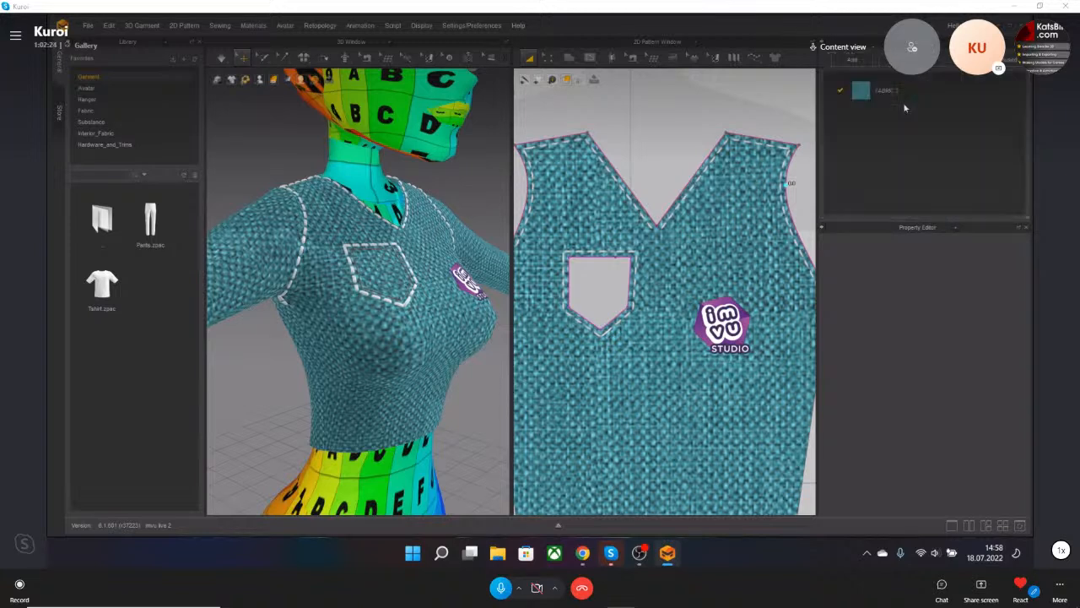
Replace the 2D Pattern window with the UV Editor and select the front piece in it.
left_click(677, 42)
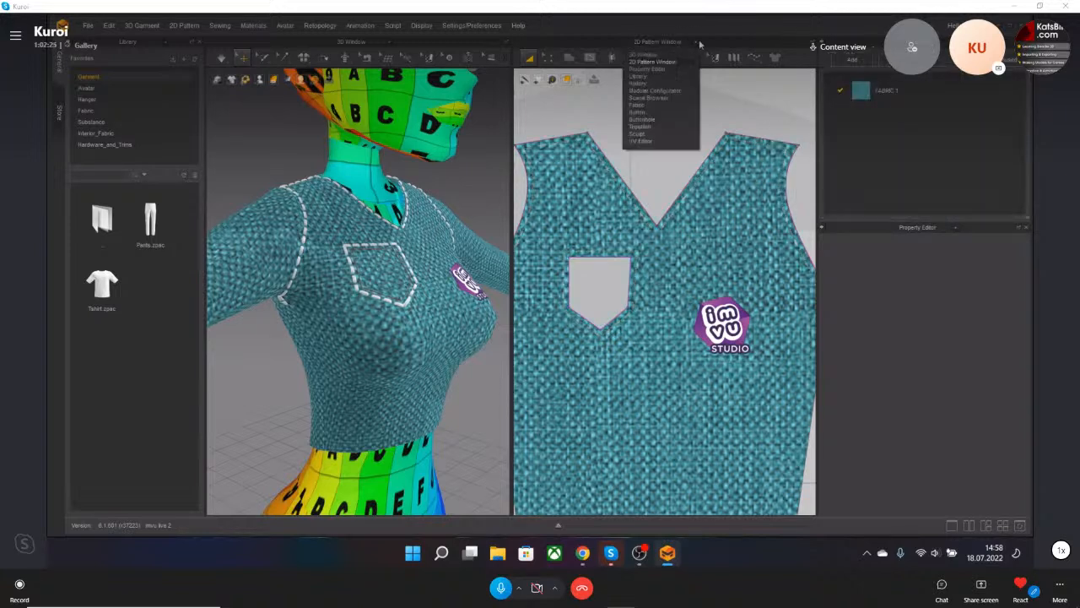
left_click(666, 146)
scroll(679, 132, "up", 5)
scroll(690, 129, "down", 12)
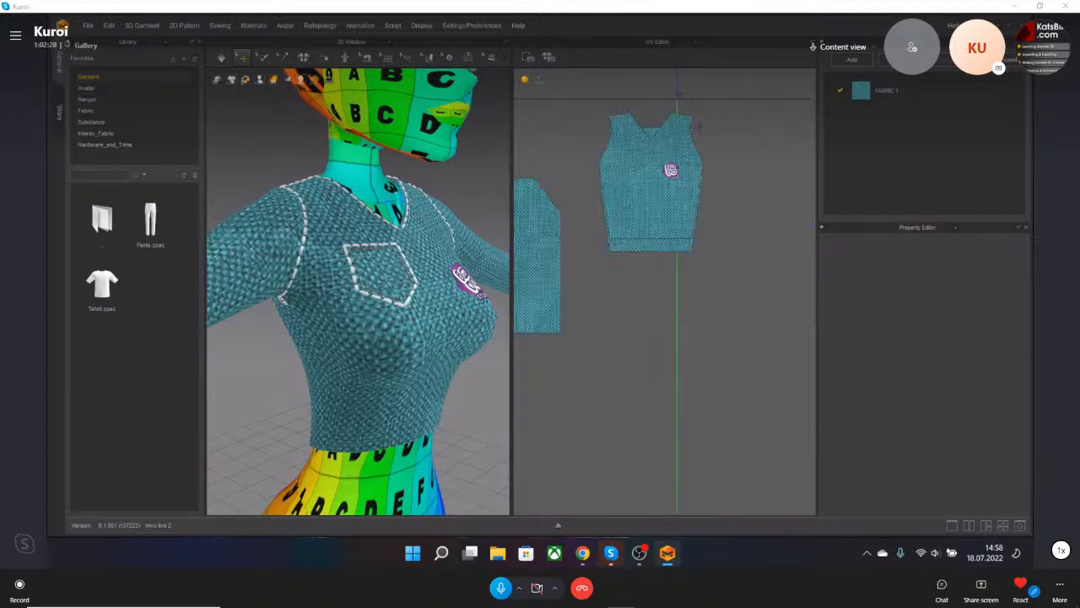
left_click(657, 210)
scroll(650, 213, "down", 6)
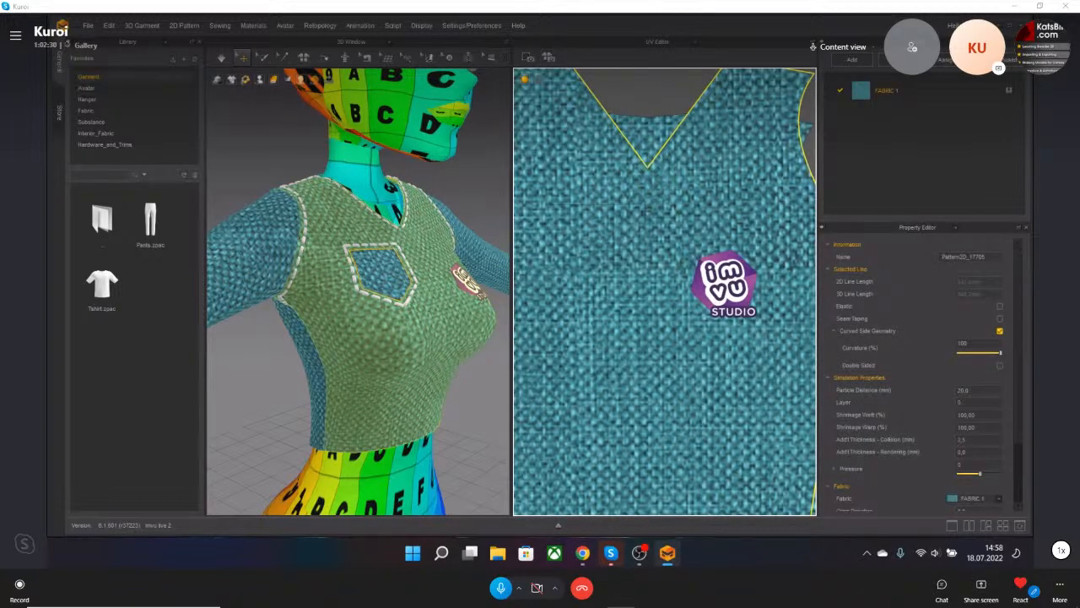
scroll(641, 218, "down", 5)
left_click_drag(549, 331, 704, 189)
right_click(647, 254)
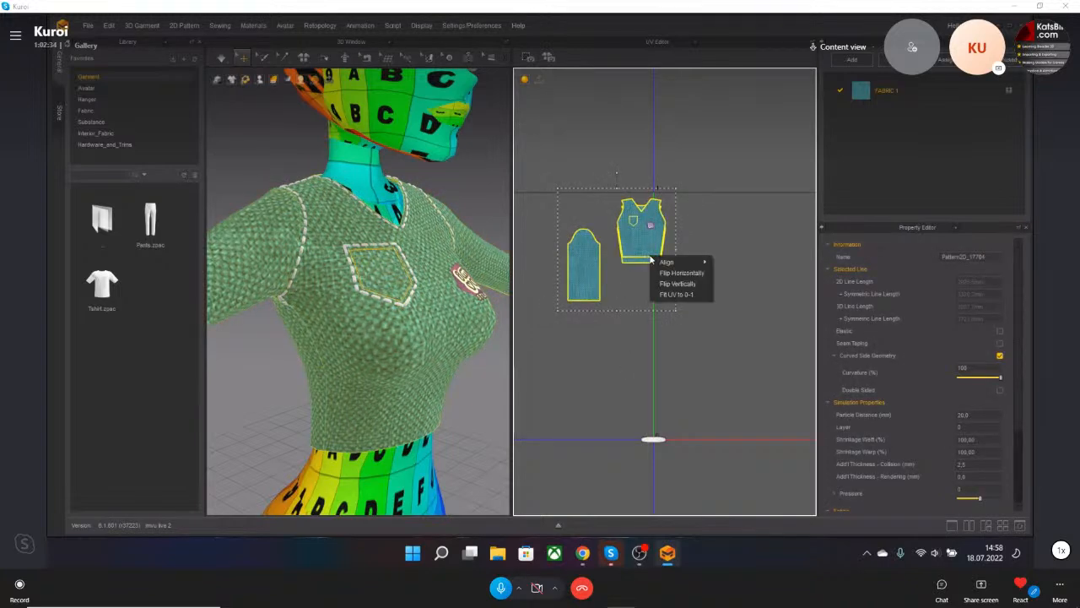
left_click(678, 294)
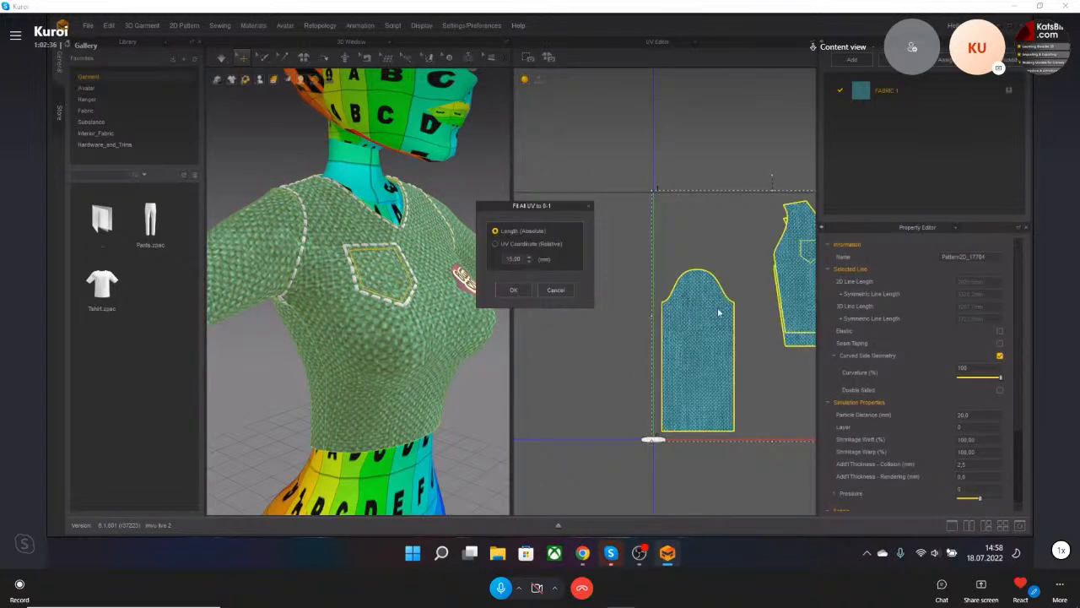
left_click(558, 292)
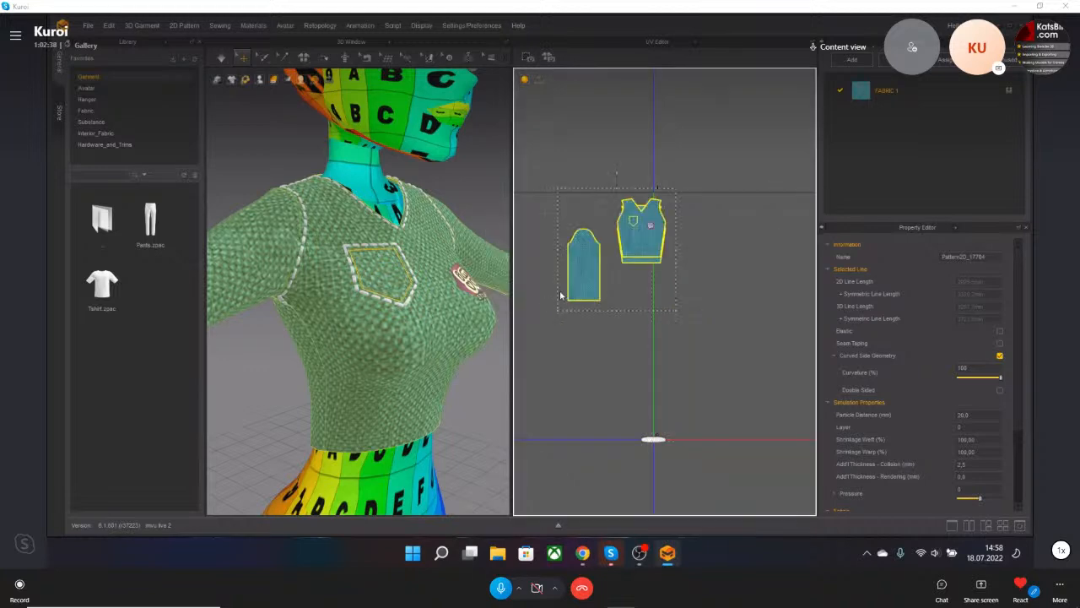
Flip all UV pieces horizontally, and reset the UVs to the 2D pattern arrangement.
right_click(626, 232)
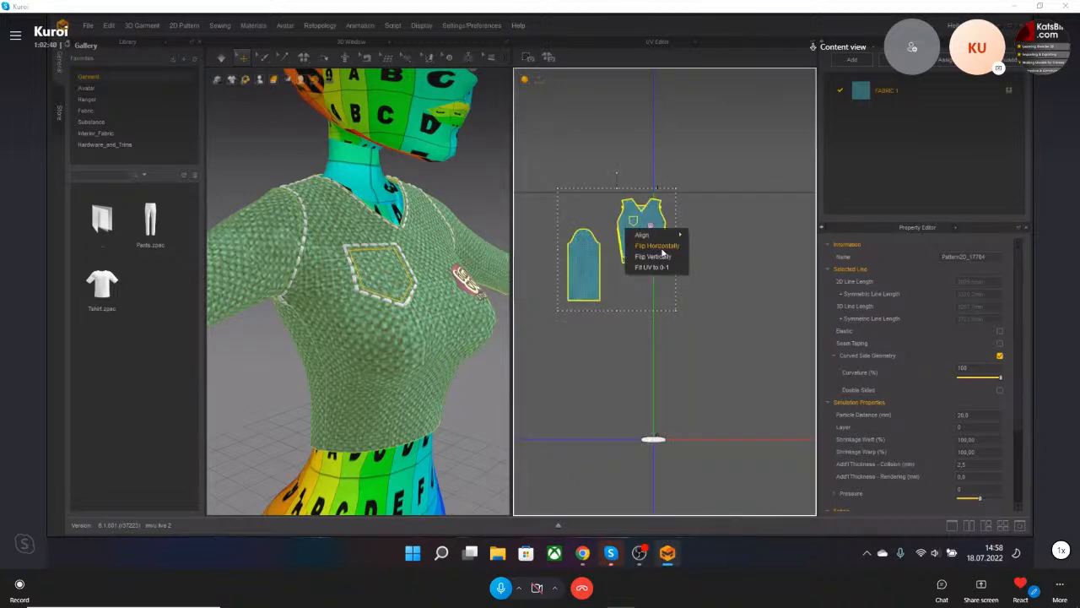
left_click(657, 245)
right_click(636, 252)
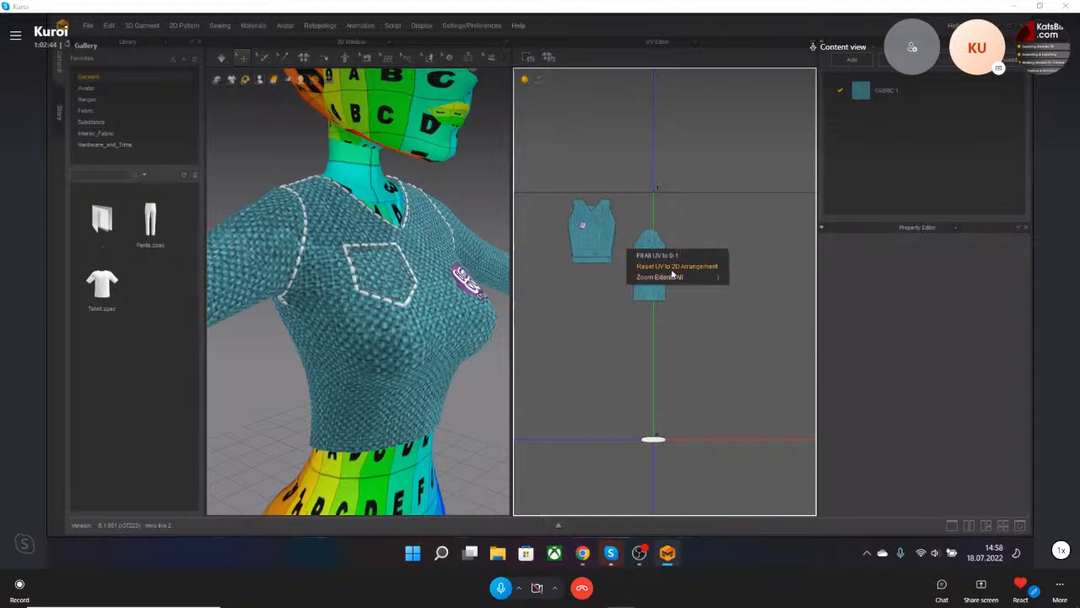
left_click(671, 266)
Select all UV pieces and fit them to the 0–1 tile with an absolute length spacing of 15 mm.
left_click_drag(569, 330, 833, 175)
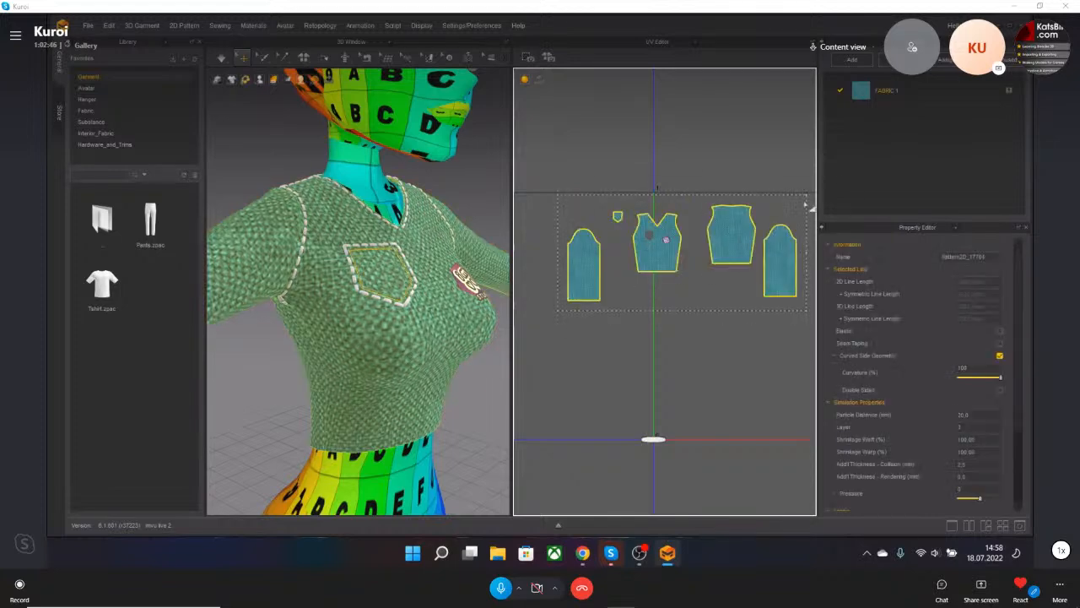
right_click(693, 246)
left_click_drag(570, 326, 876, 184)
right_click(747, 224)
left_click(764, 262)
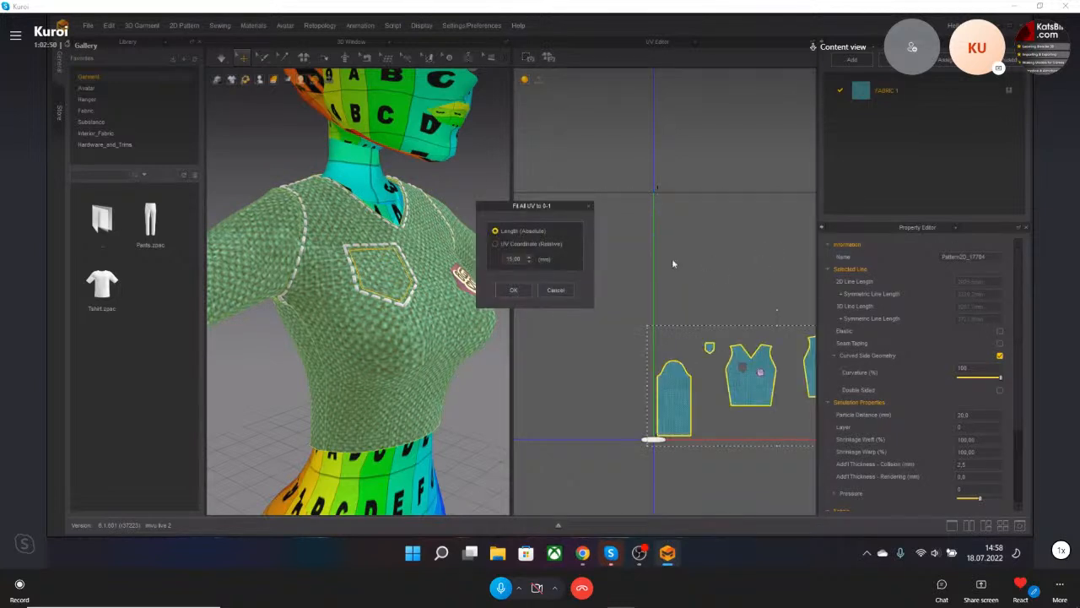
left_click(513, 289)
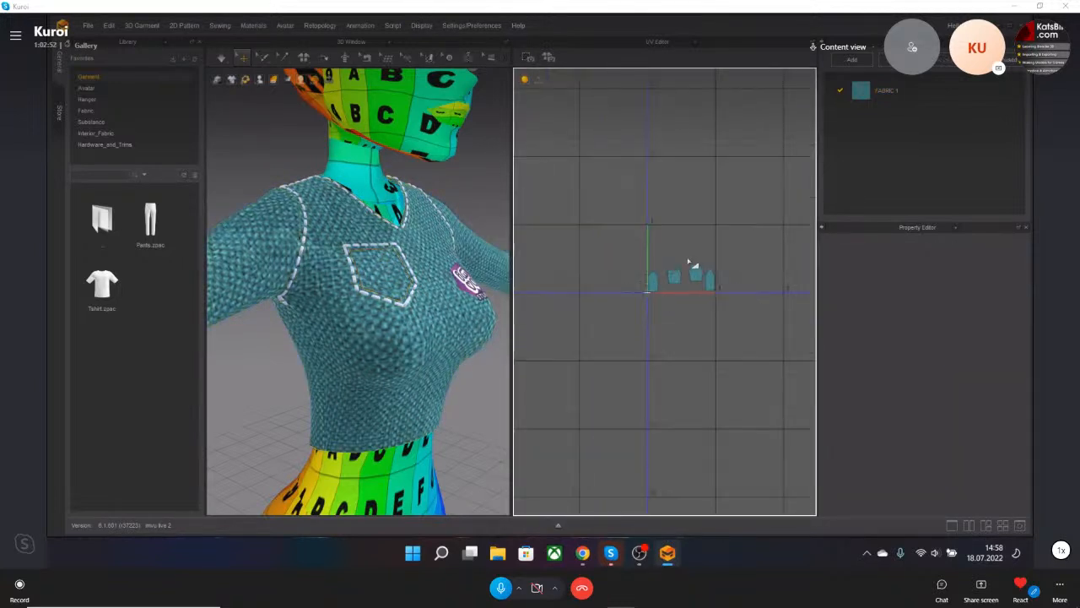
Move the front and back UV pieces to the upper part of the 0–1 tile and place the second sleeve beside the first.
scroll(688, 263, "up", 5)
left_click(650, 326)
left_click_drag(659, 325, 614, 232)
left_click_drag(711, 312, 661, 230)
left_click(757, 331)
left_click_drag(757, 331, 634, 330)
left_click(600, 232)
left_click(662, 231)
left_click(599, 223)
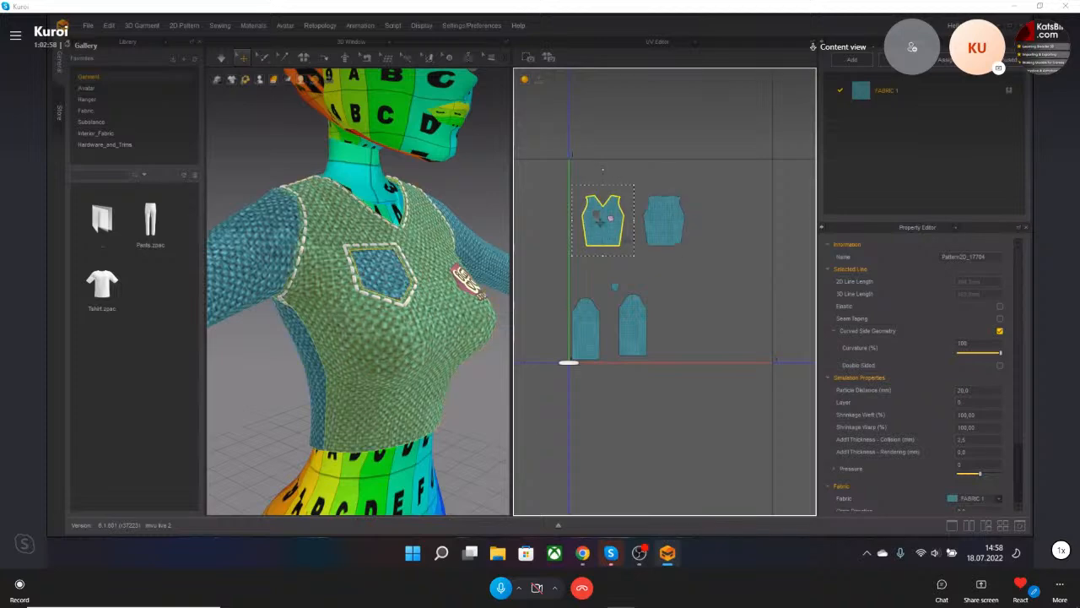
Enlarge the front piece's UV until it nearly fills a tile, and move it to the tile above the other pieces.
left_click_drag(635, 257, 763, 374)
left_click_drag(670, 307, 701, 163)
middle_click_drag(701, 163, 695, 318)
left_click_drag(695, 318, 681, 232)
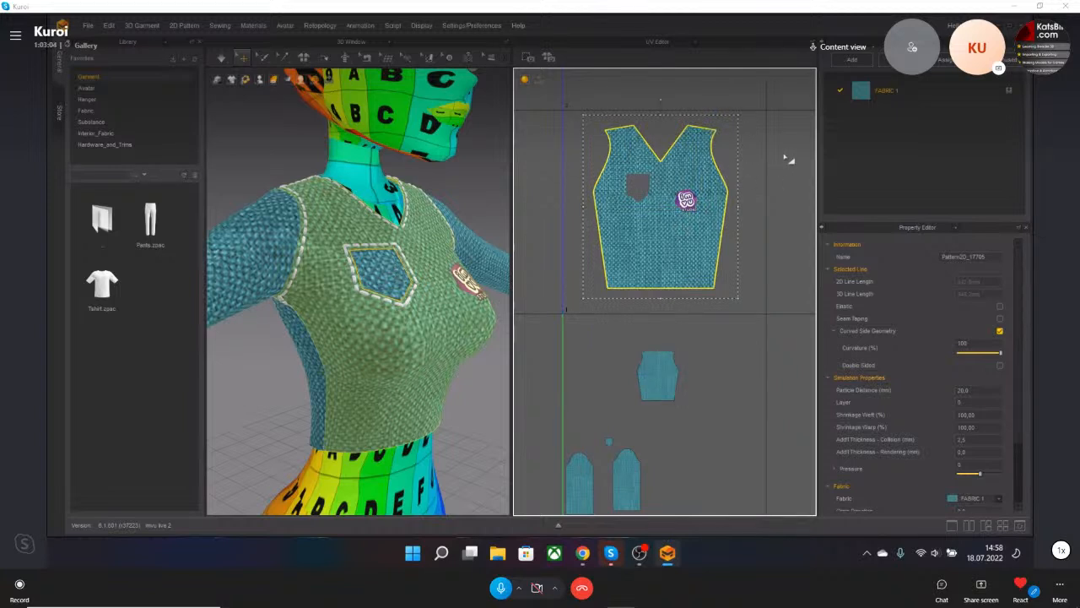
Show the Topstitch list, set the dashed default topstitch's type to Texture, and inspect the stitching around the pocket opening.
left_click(956, 43)
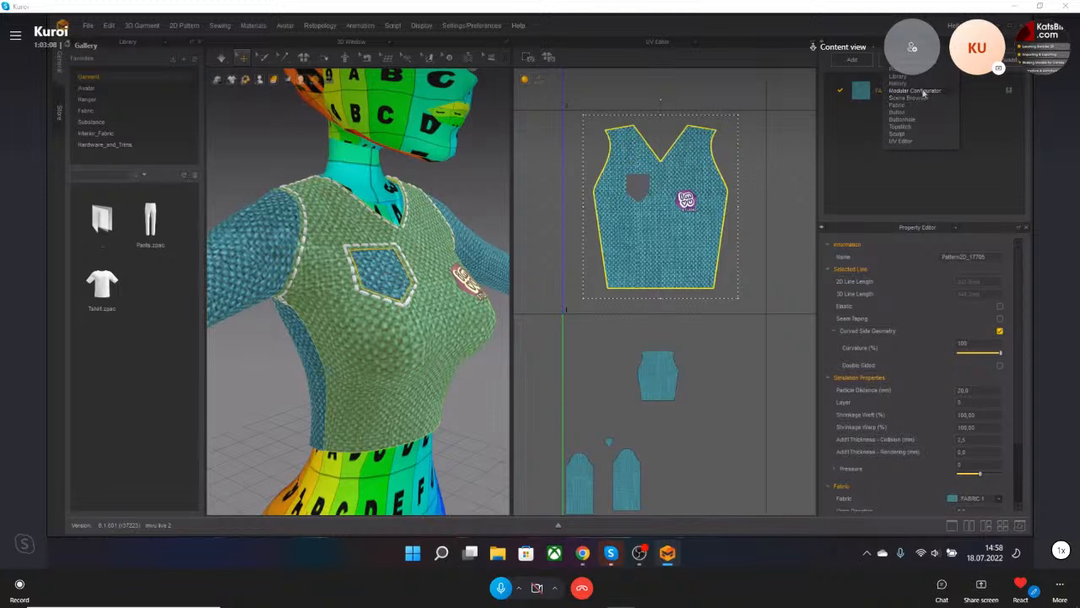
left_click(916, 128)
double_click(924, 123)
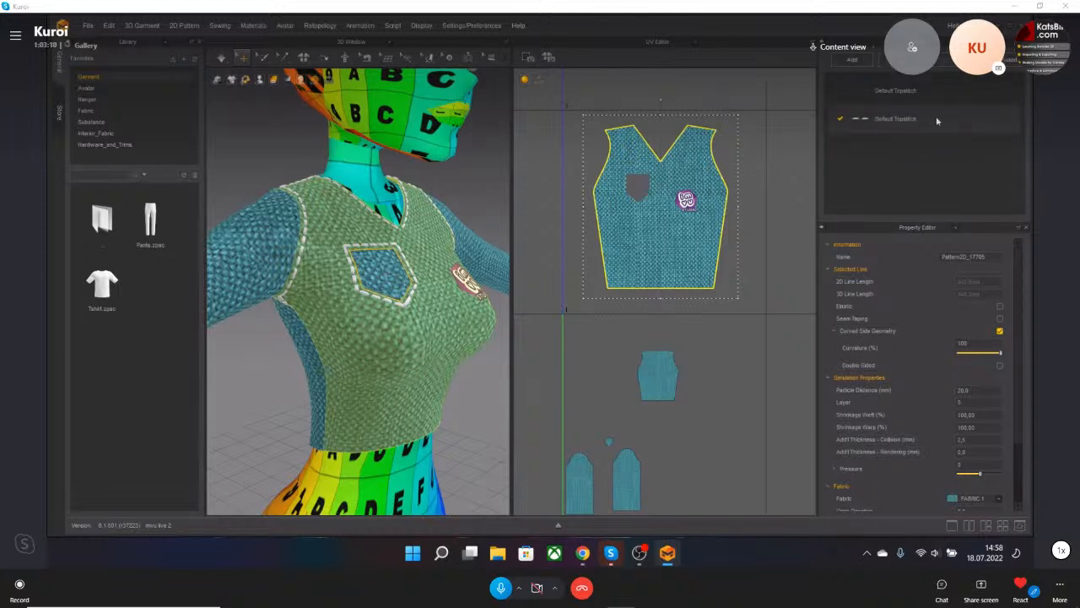
left_click(1001, 301)
left_click(961, 323)
scroll(620, 184, "up", 5)
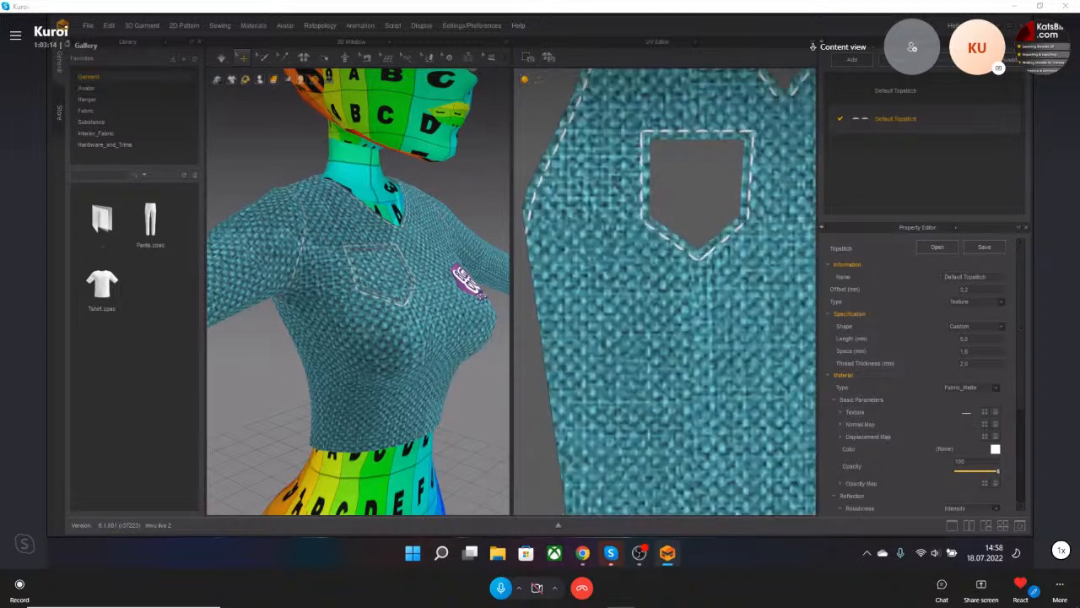
scroll(687, 134, "up", 2)
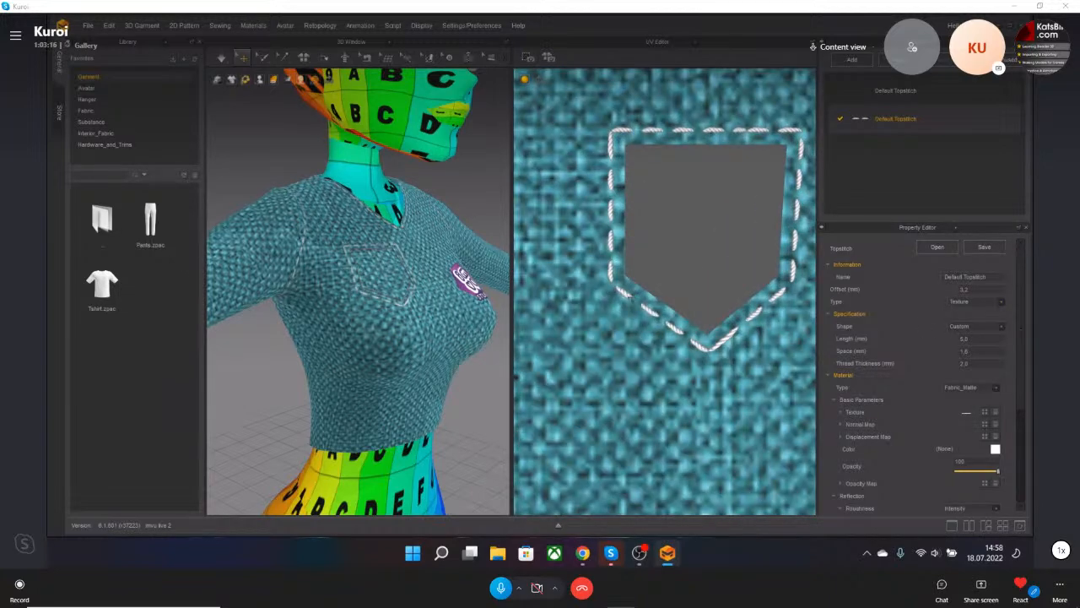
scroll(660, 133, "down", 6)
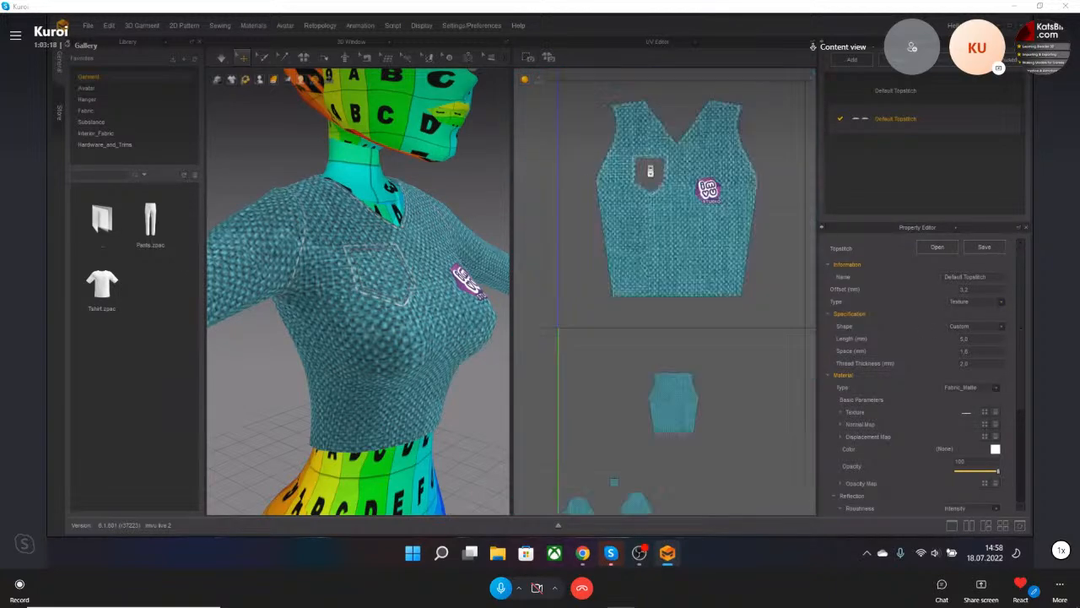
Select the enlarged front piece and move its UV down into the 0–1 tile over the other pieces.
left_click(675, 182)
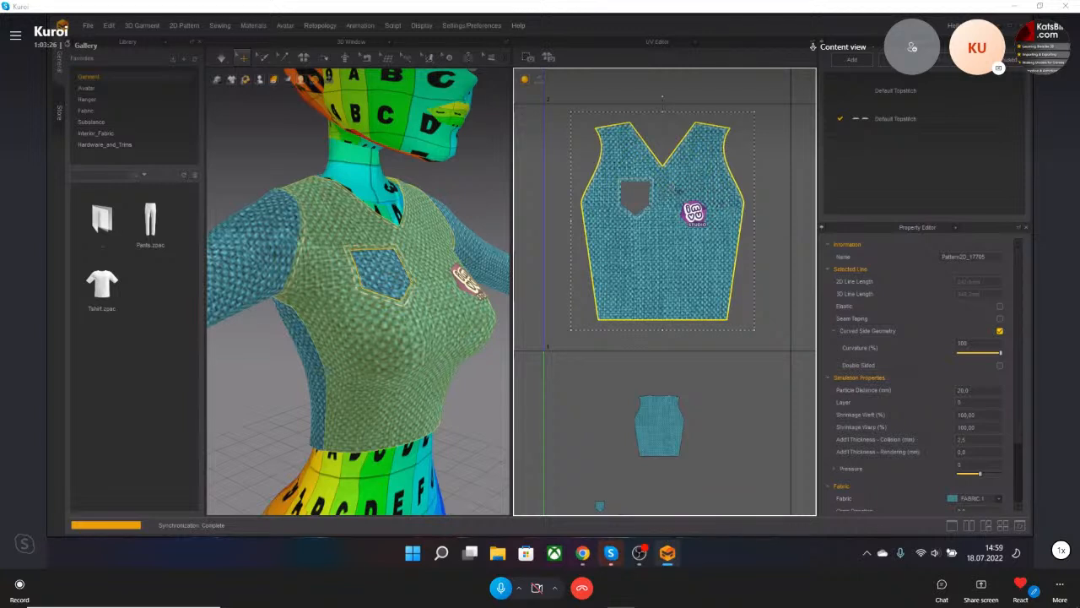
scroll(762, 225, "down", 3)
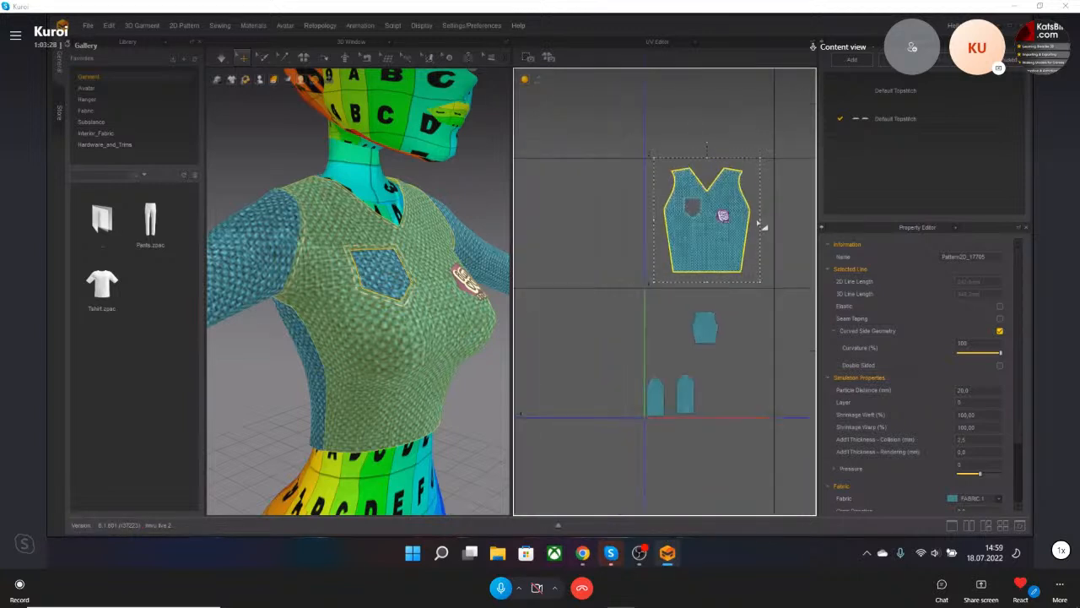
left_click(778, 211)
left_click(733, 206)
scroll(736, 213, "up", 2)
left_click(86, 26)
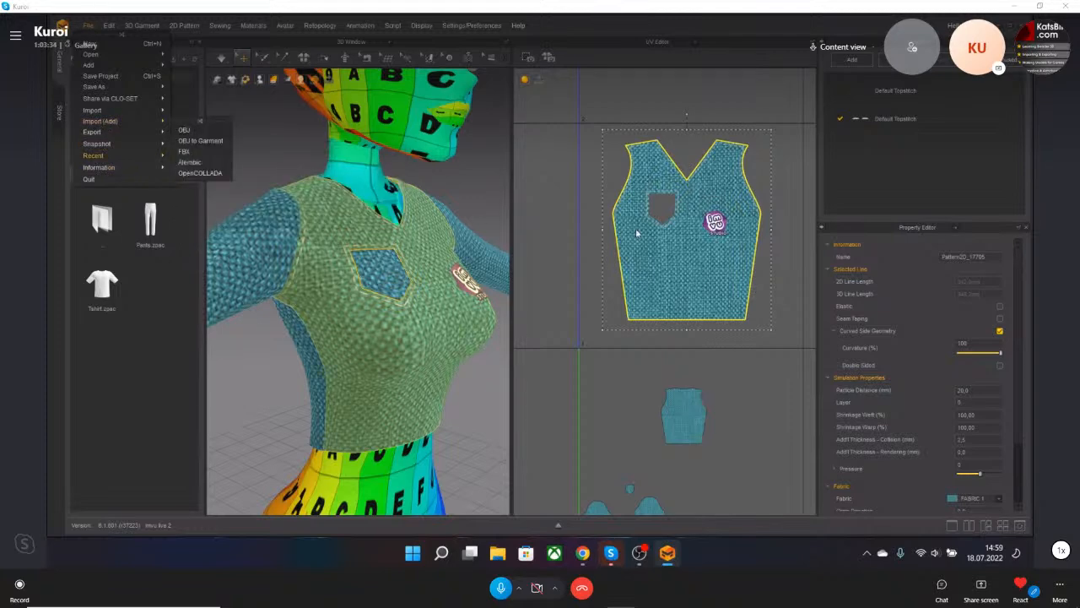
left_click(688, 45)
left_click(692, 45)
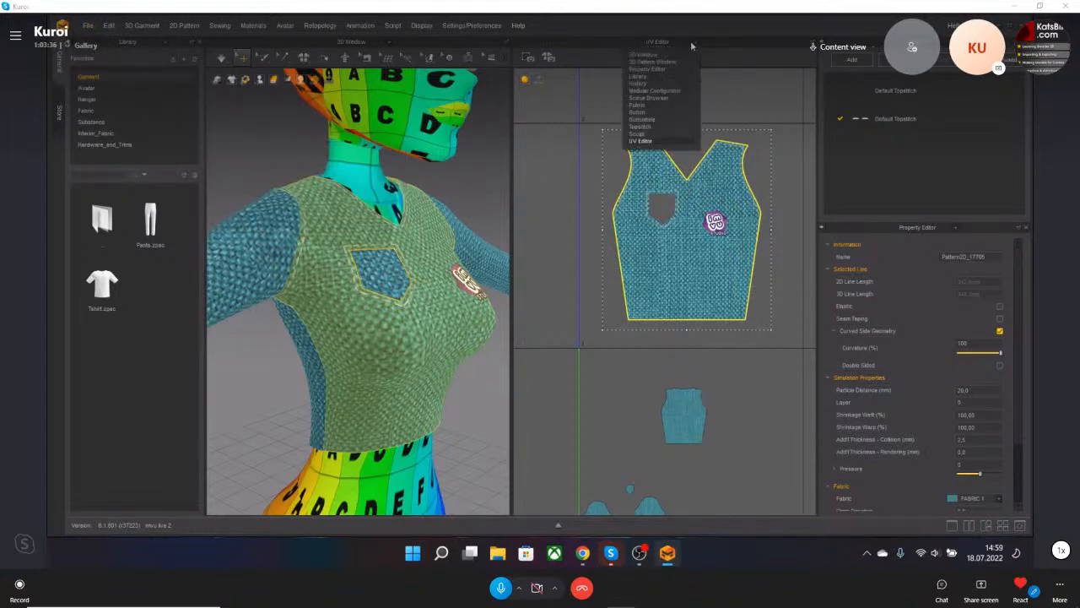
left_click(768, 174)
scroll(767, 201, "down", 5)
left_click_drag(745, 216, 745, 294)
Replace the UV Editor with the 2D Pattern window and select all the shirt's pattern pieces.
left_click(662, 44)
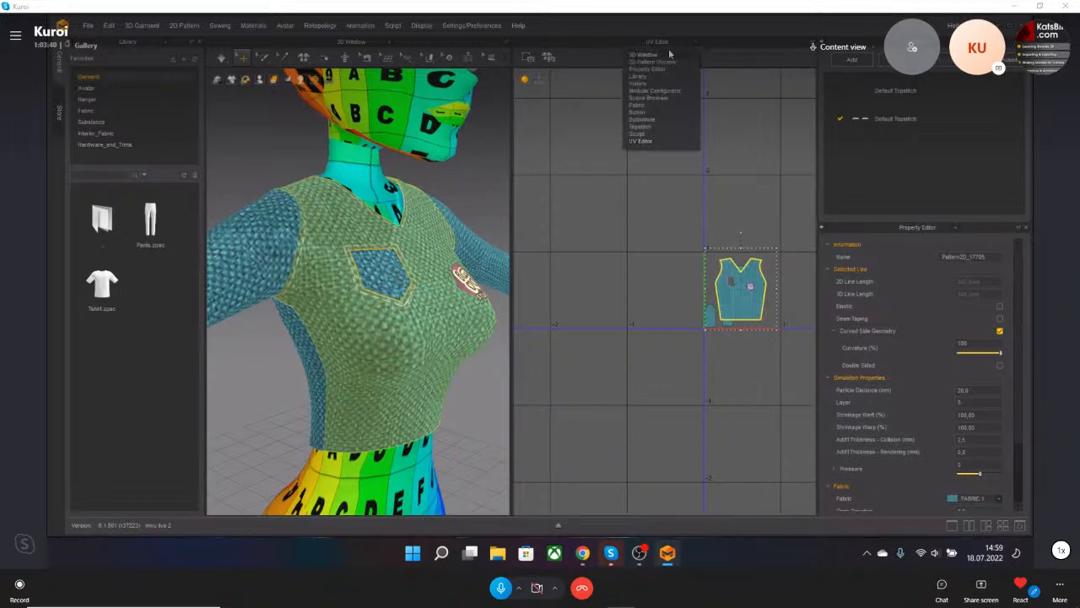
left_click(666, 61)
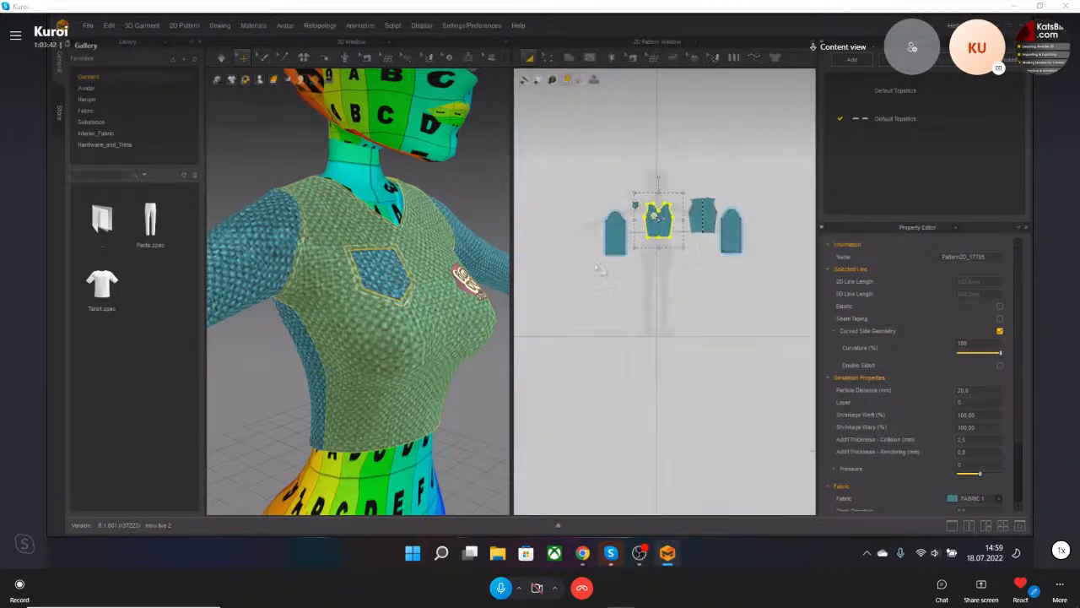
left_click_drag(580, 276, 771, 191)
Start an OBJ export of the selected patterns, saved as top in the IMVU tutorial 2 folder.
left_click(87, 25)
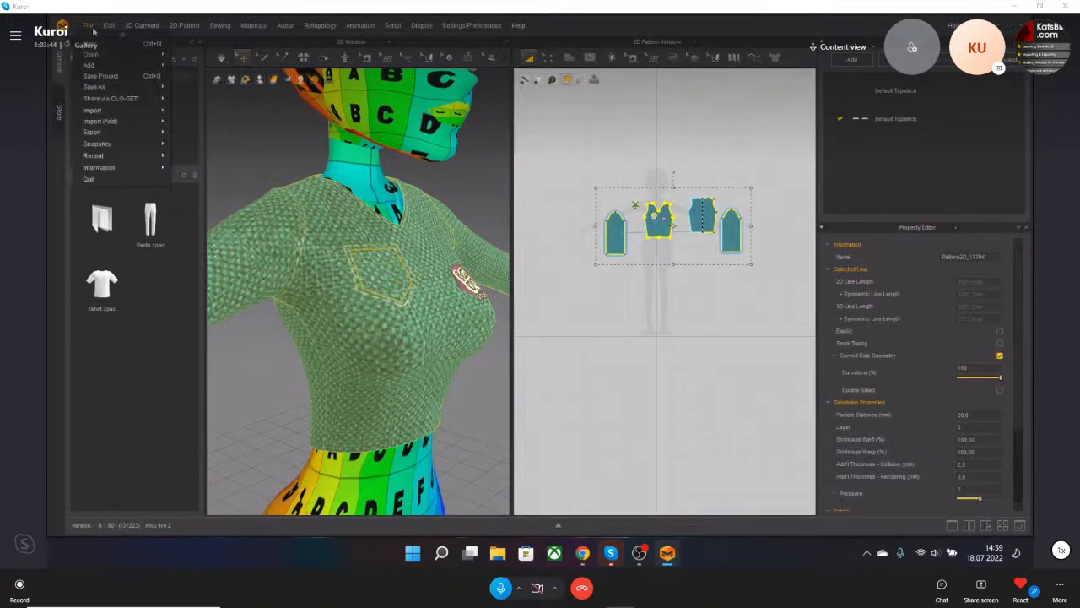
mouse_move(114, 91)
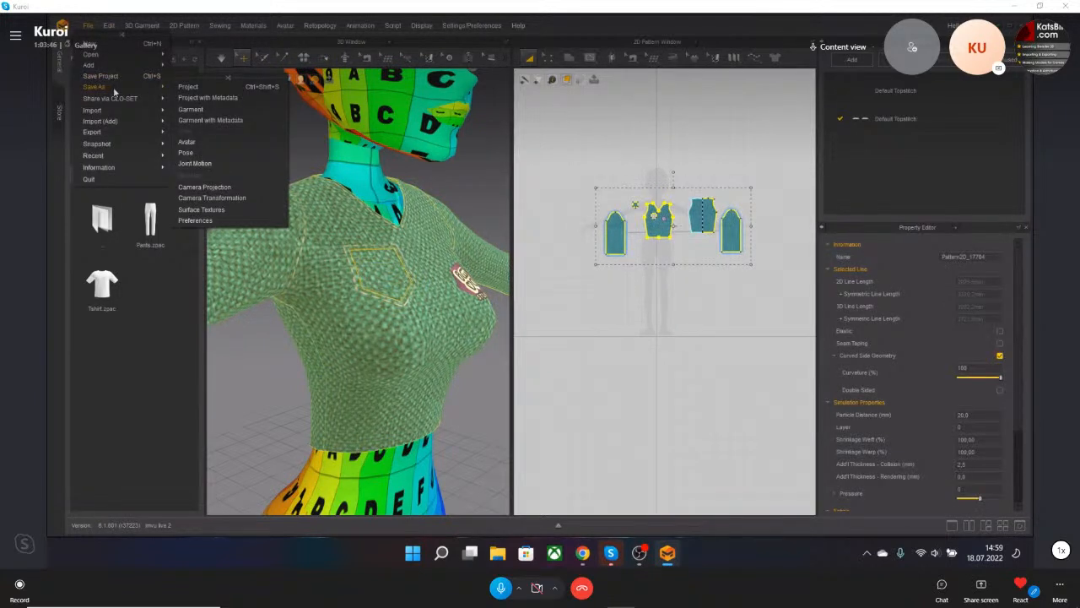
mouse_move(127, 131)
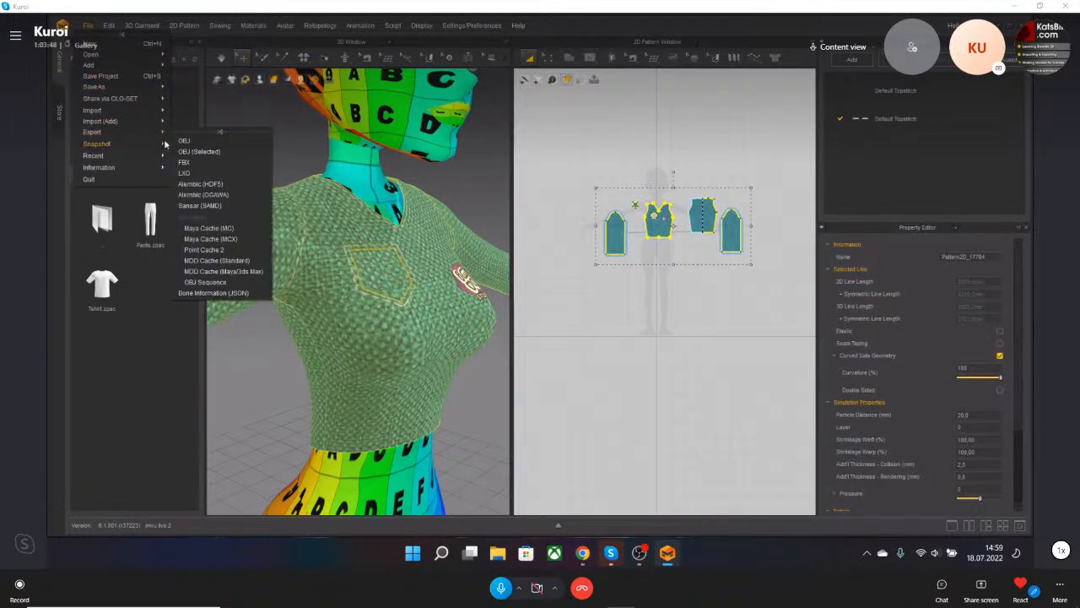
left_click(196, 153)
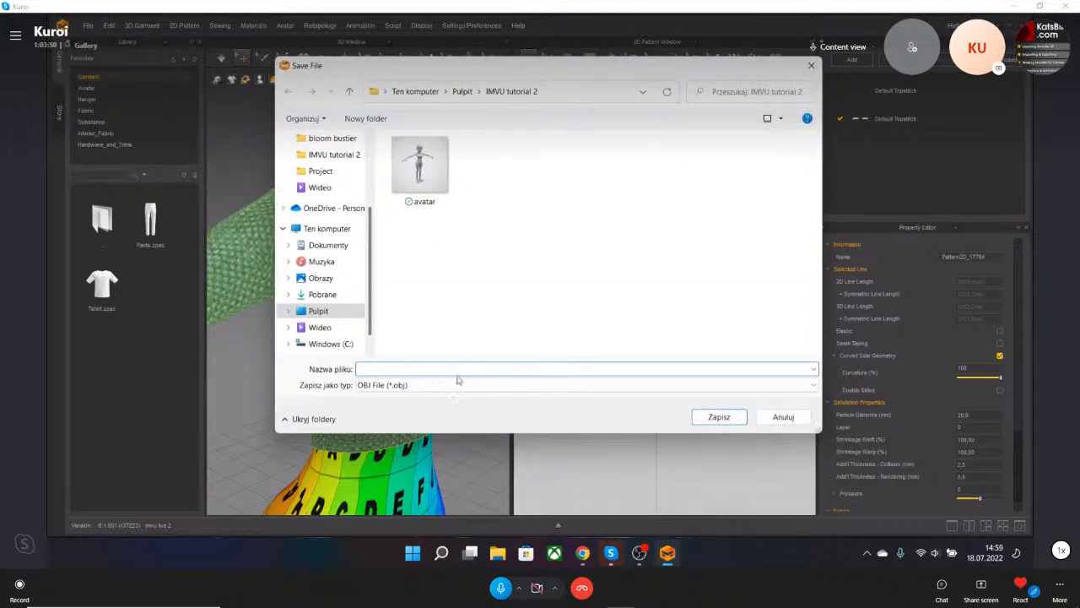
type("top")
left_click(719, 417)
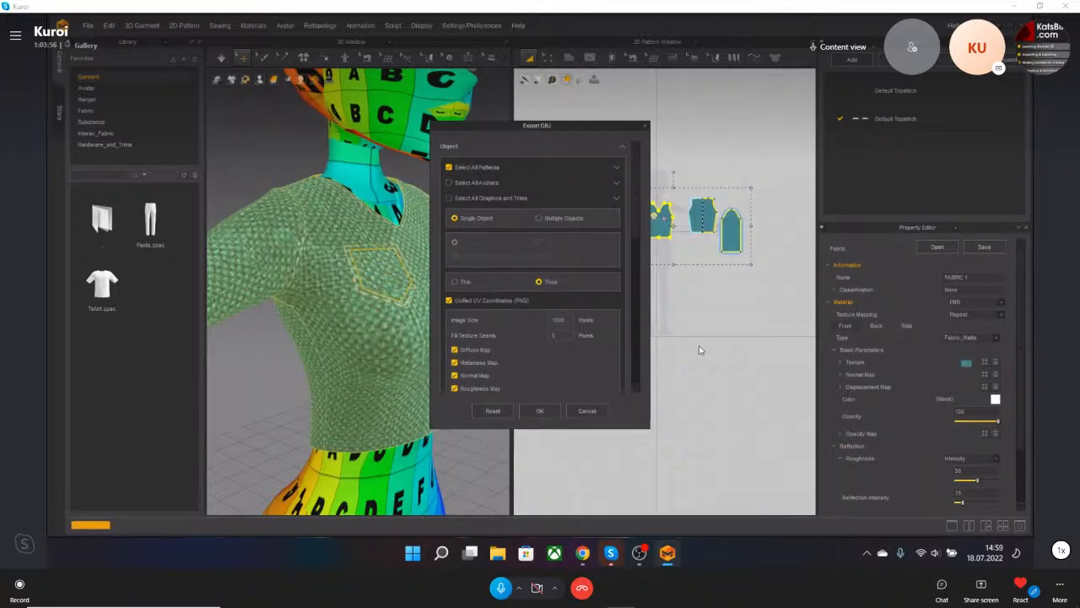
Try including all graphics and trims in the OBJ export.
left_click_drag(601, 125, 576, 113)
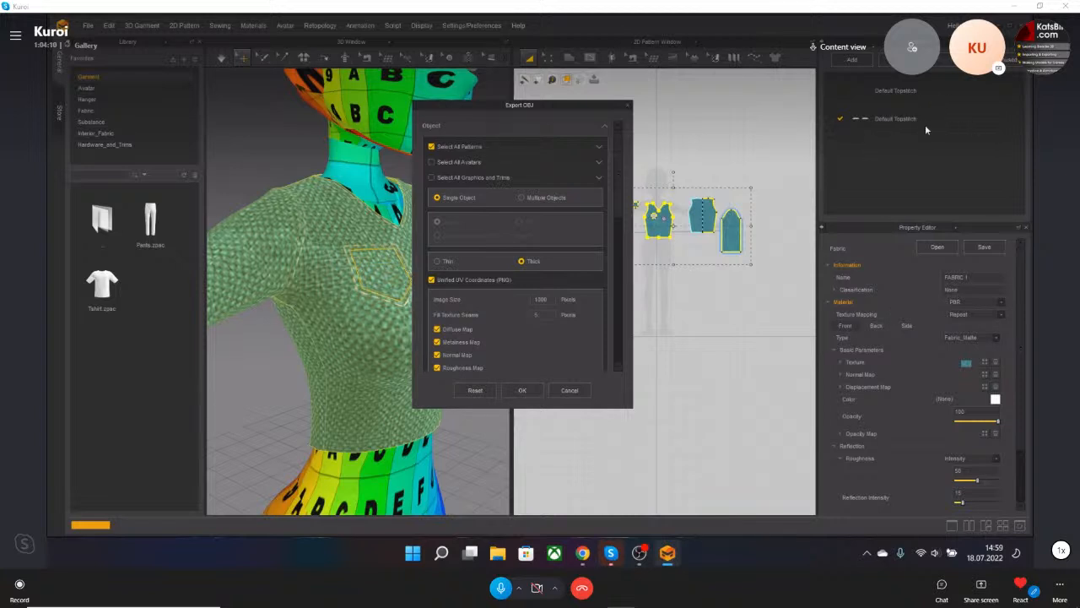
left_click_drag(505, 114, 690, 123)
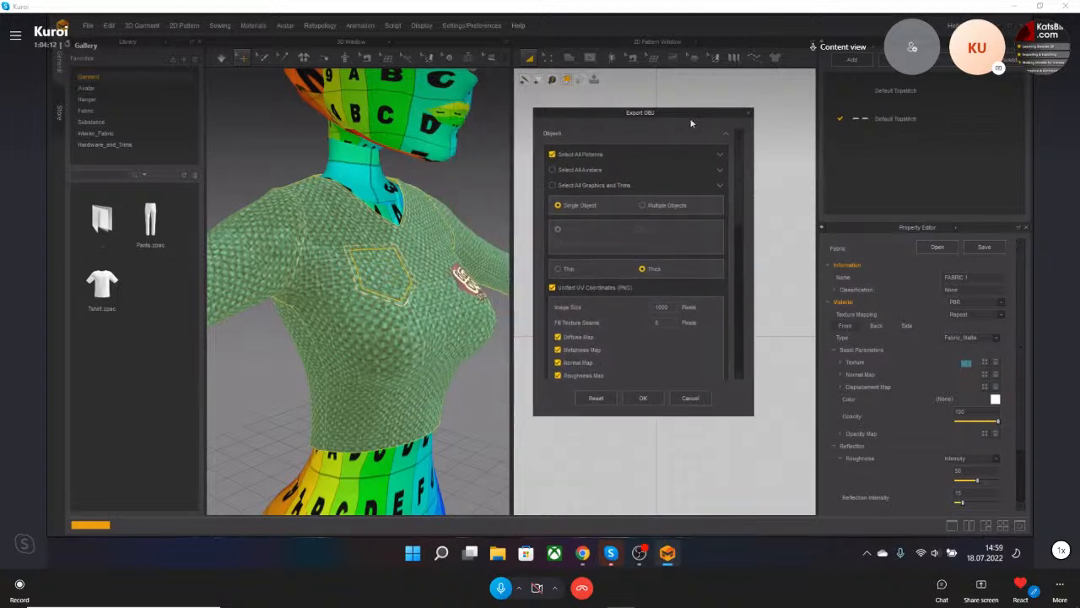
left_click(719, 186)
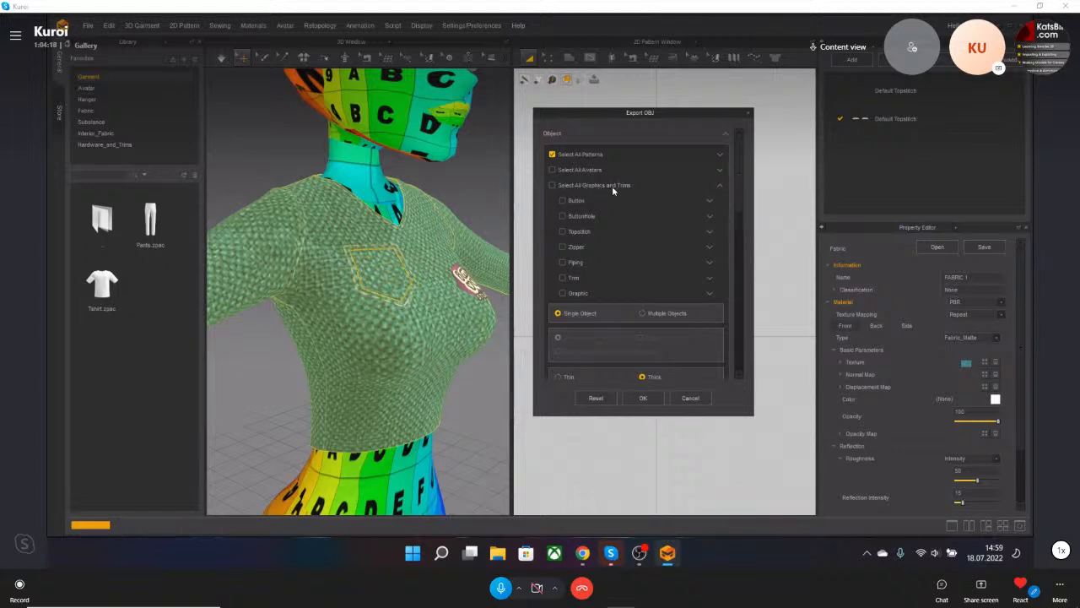
left_click(552, 185)
scroll(574, 243, "down", 2)
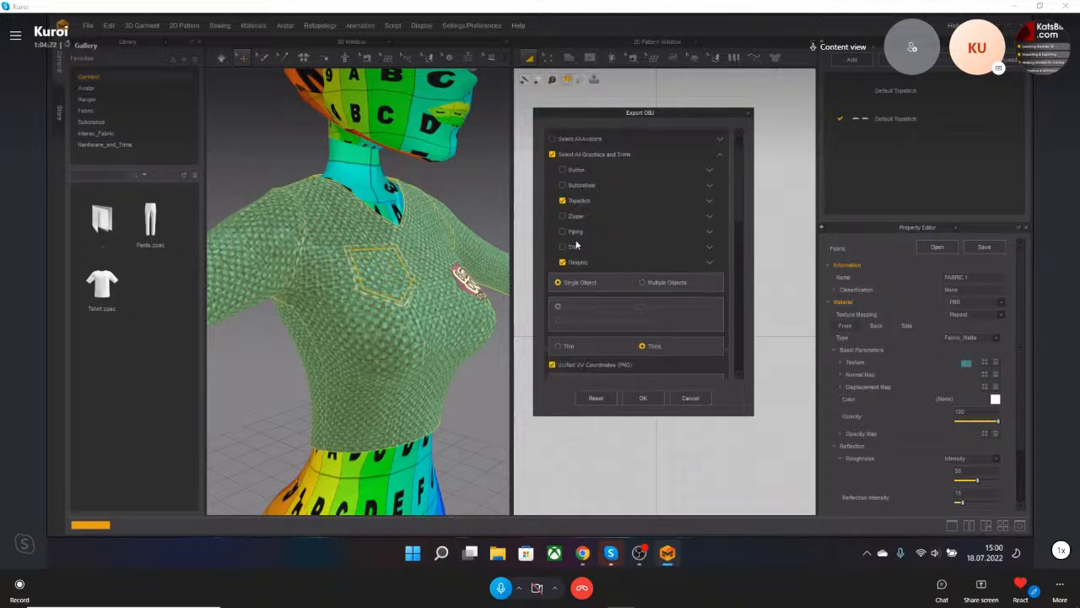
scroll(573, 212, "up", 1)
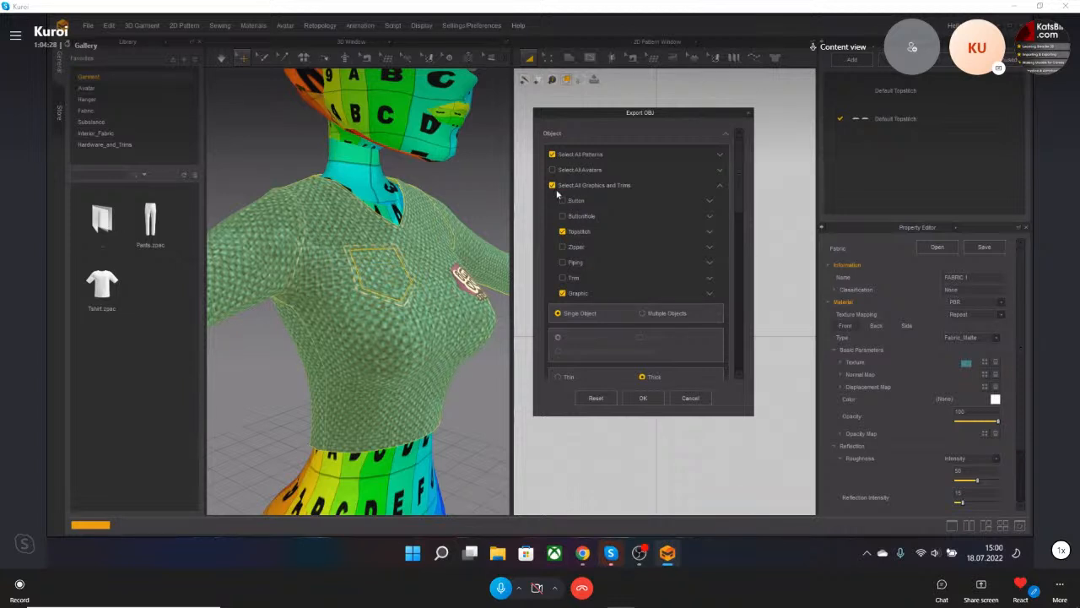
left_click(552, 185)
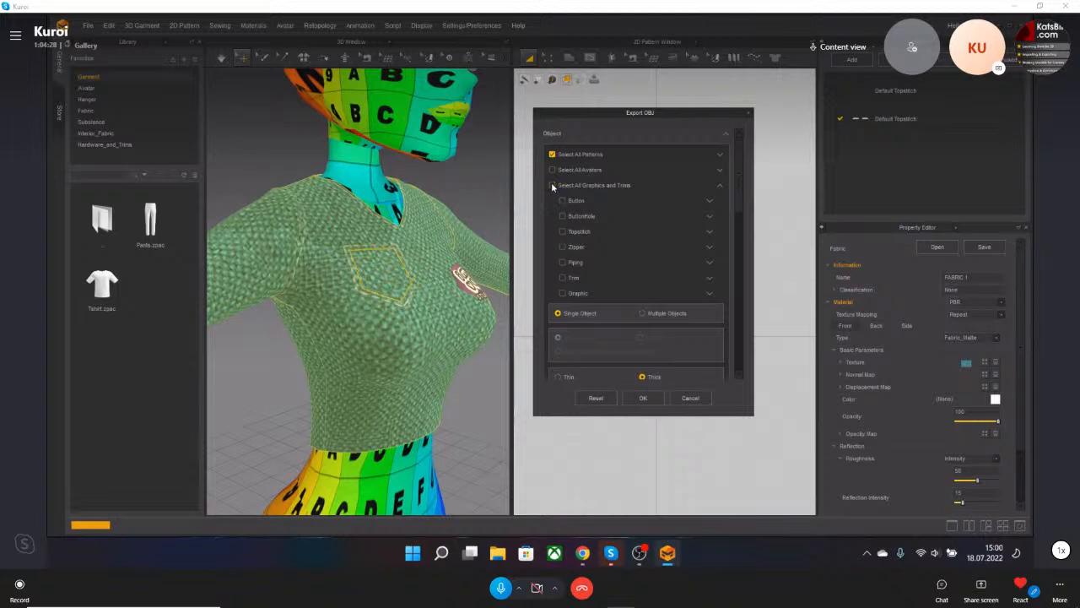
left_click(719, 187)
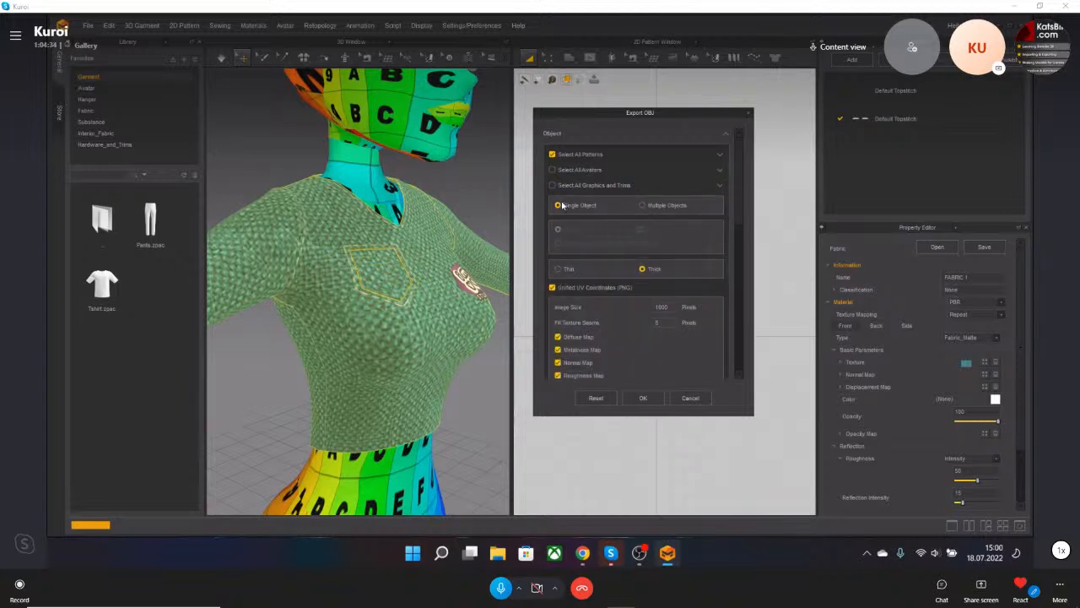
Set the export to Thin, check the unified UV texture preview, export the OBJ, and minimize Marvelous Designer to the desktop.
left_click(558, 269)
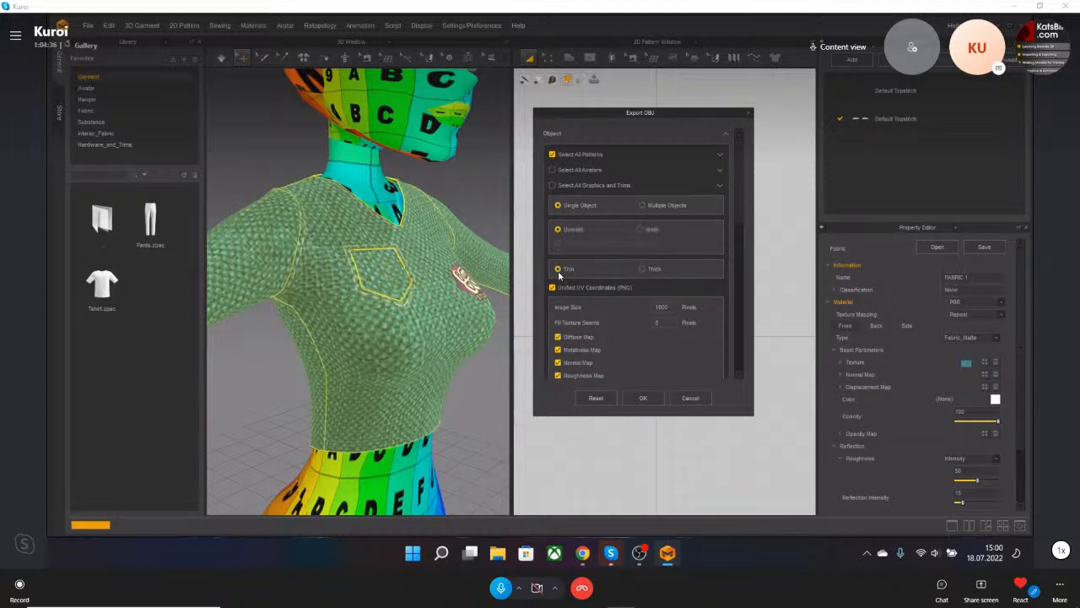
left_click(641, 268)
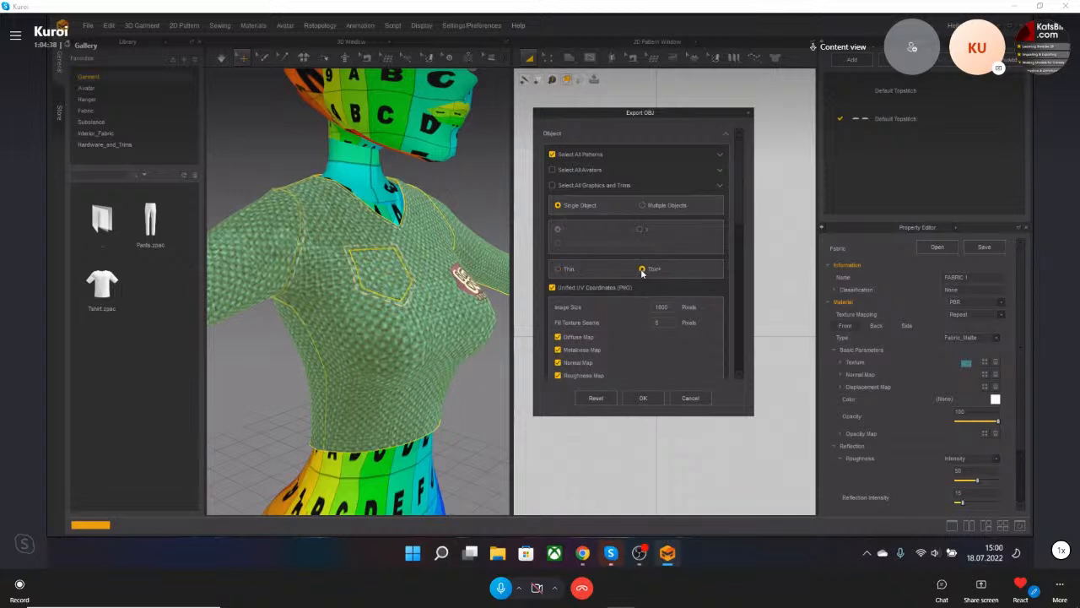
left_click(557, 269)
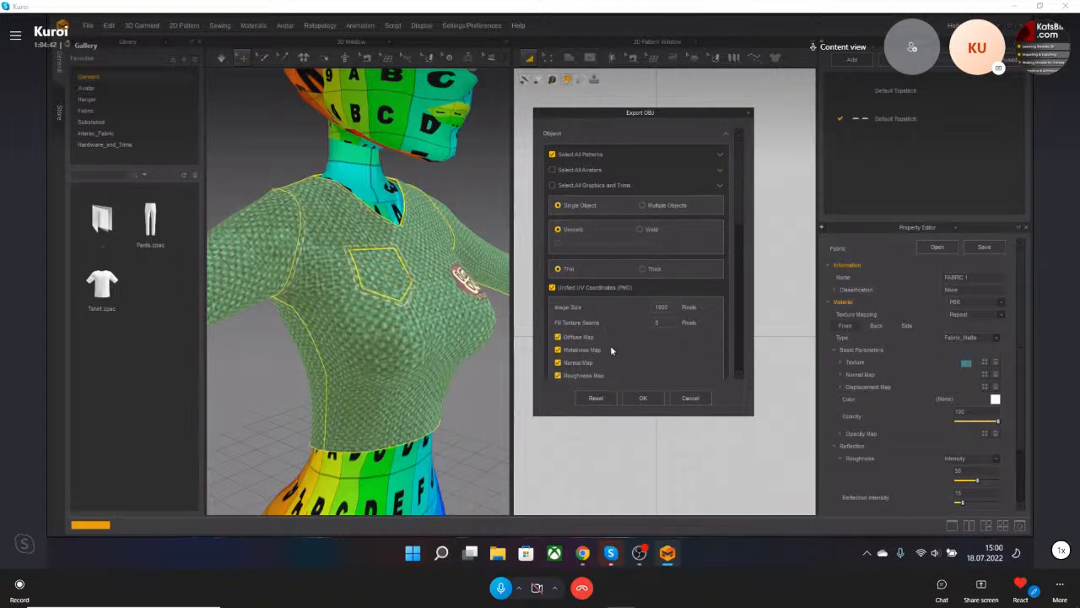
scroll(613, 355, "down", 3)
scroll(613, 281, "down", 2)
scroll(613, 253, "up", 2)
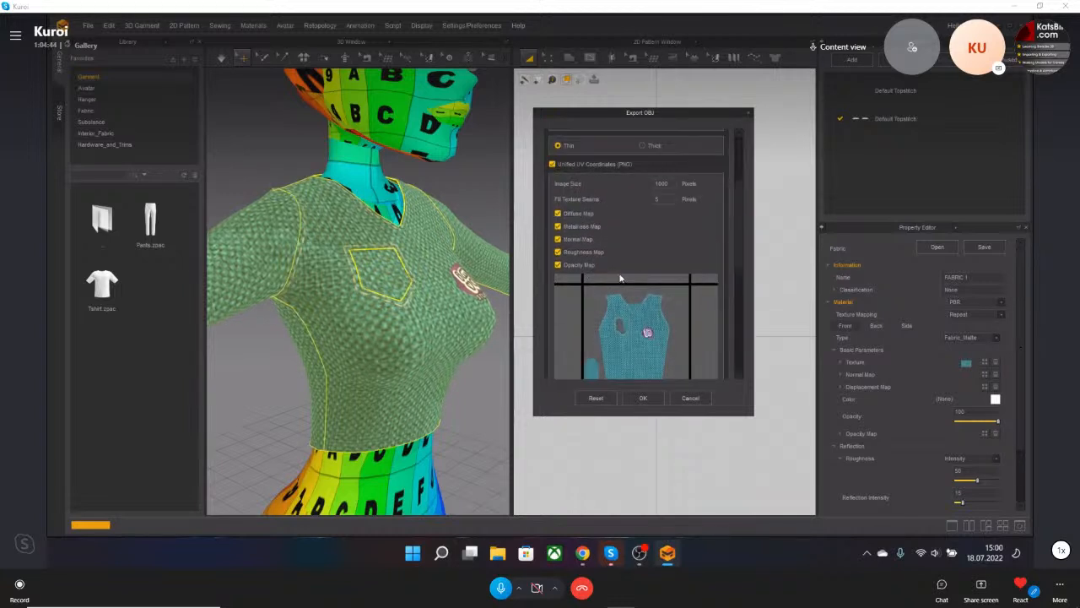
scroll(615, 217, "down", 4)
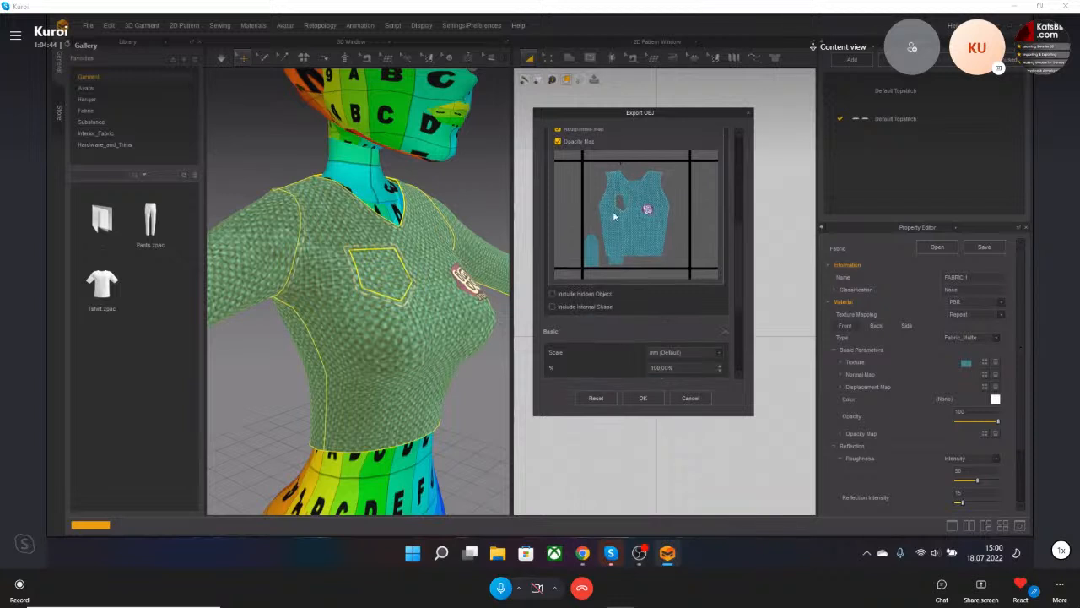
left_click(642, 398)
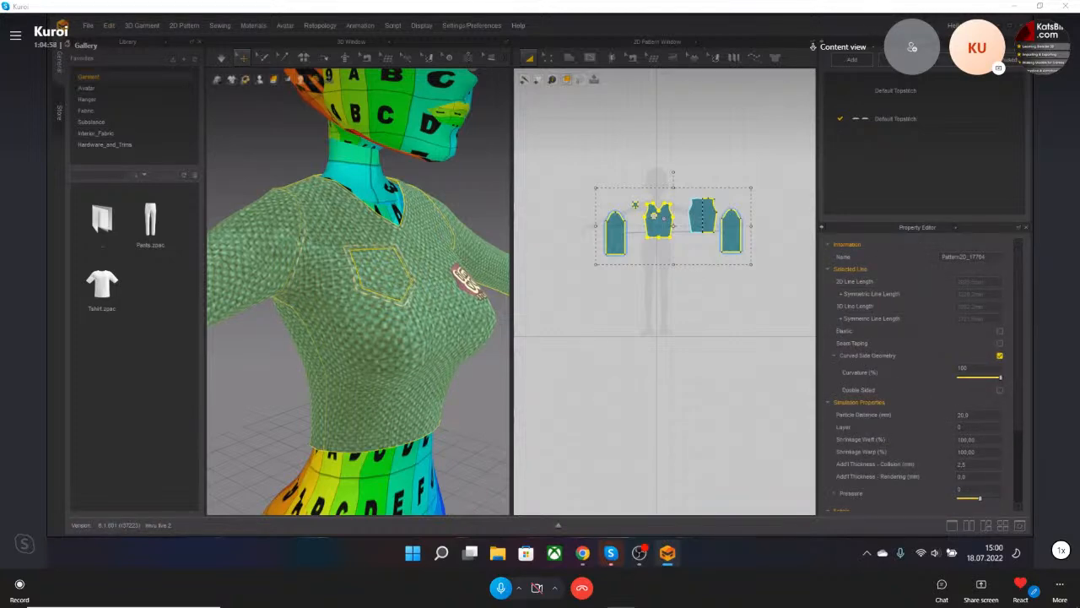
left_click(1001, 25)
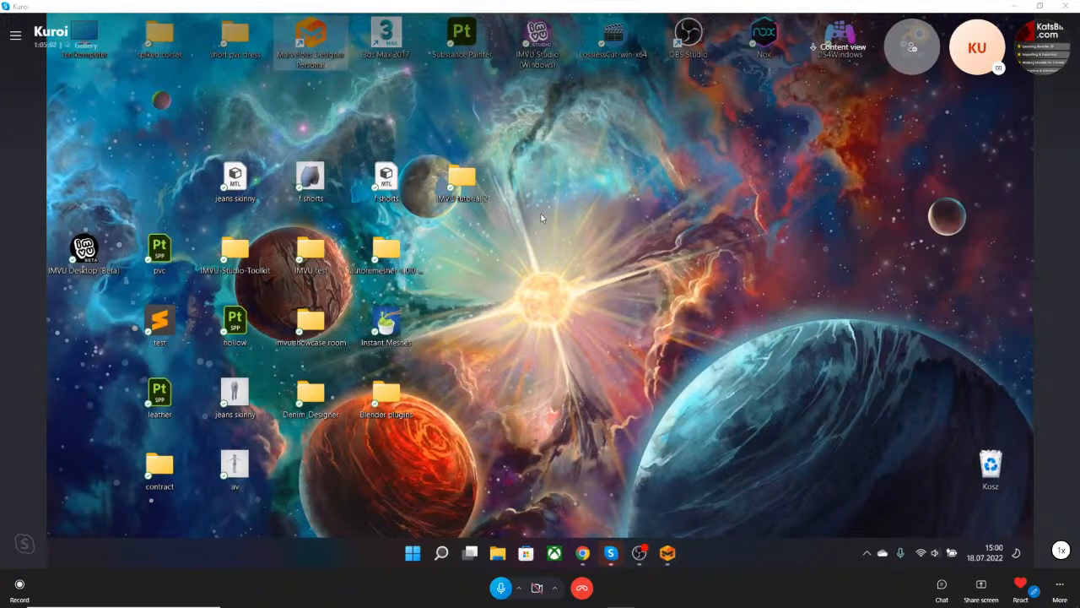
Open the IMVU tutorial 2 folder and inspect the exported top_diffuse_1001 and top_normal_1001 texture images.
double_click(462, 179)
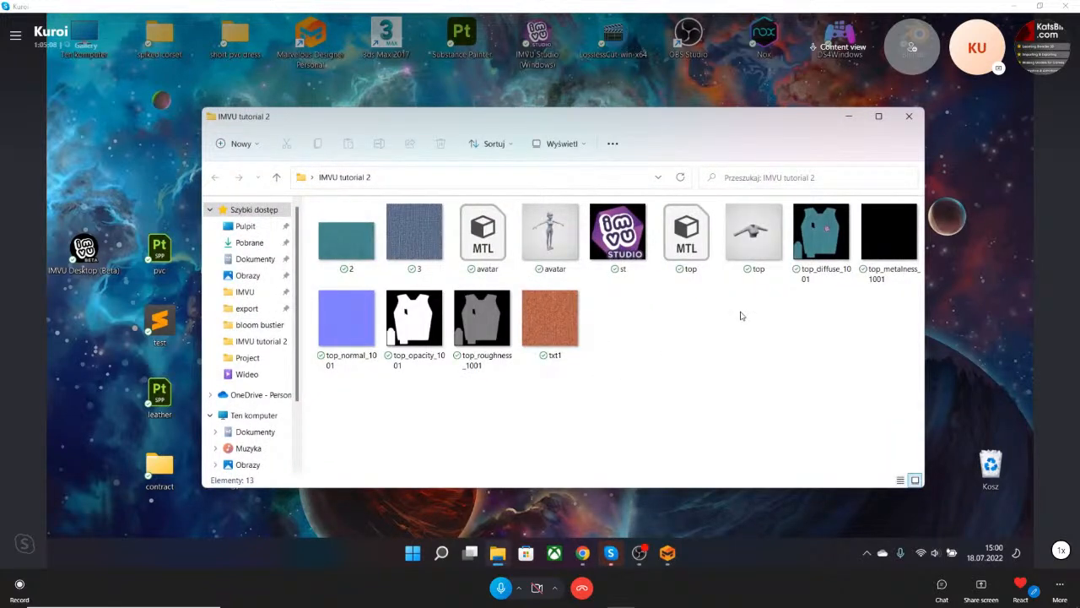
double_click(810, 260)
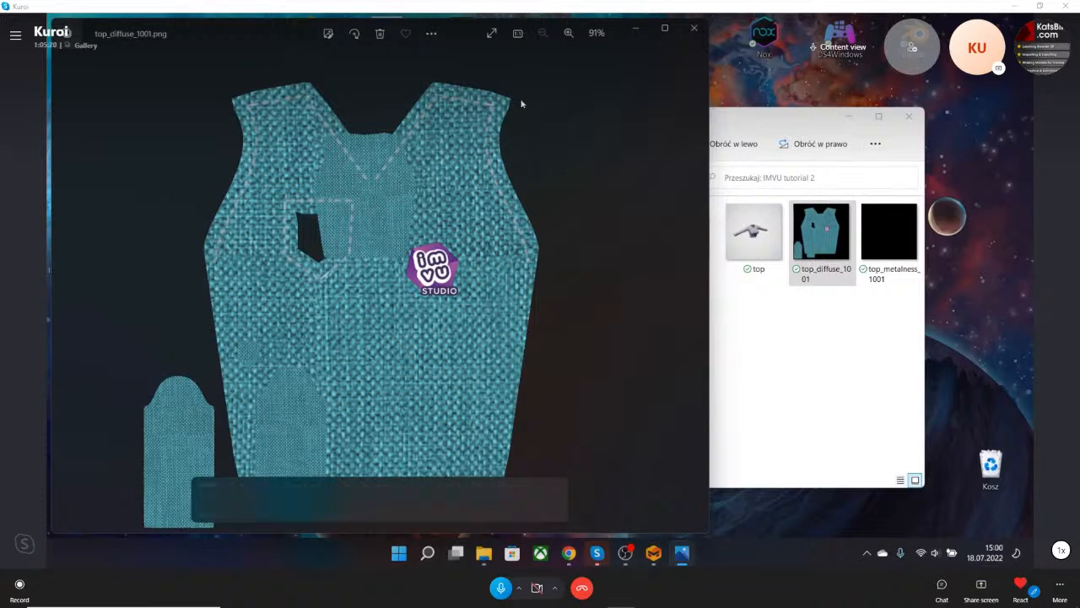
left_click(695, 32)
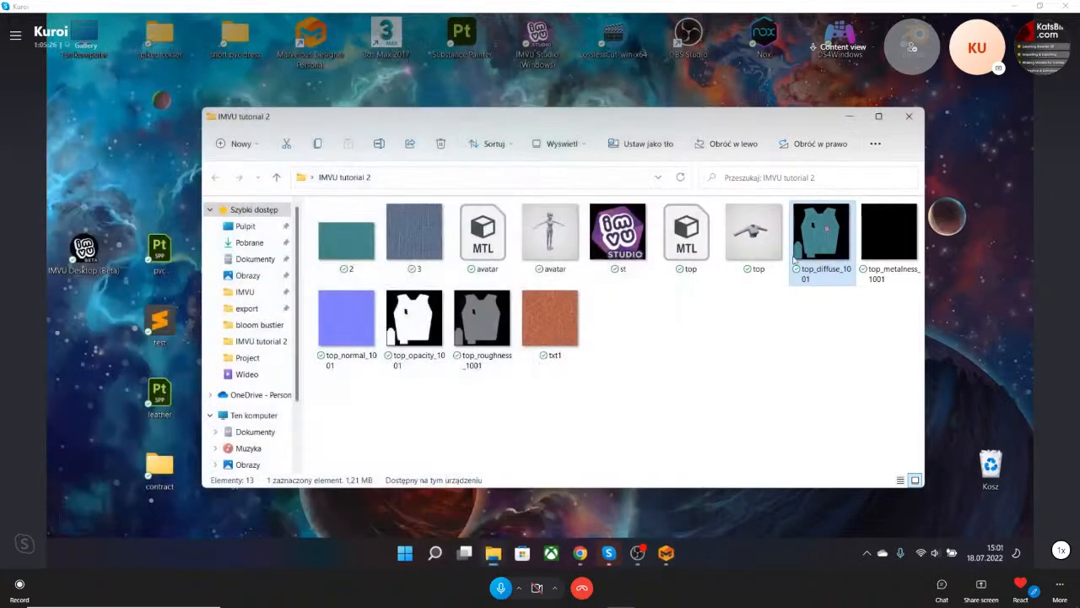
left_click(796, 322)
double_click(357, 335)
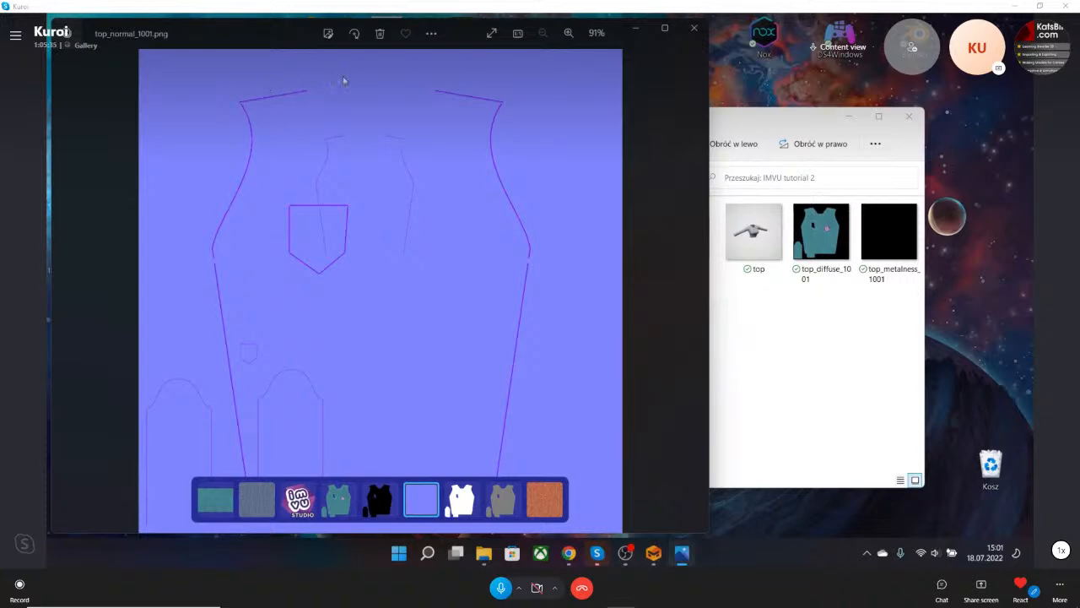
left_click(691, 30)
Delete the exported top diffuse, metalness, normal, opacity and roughness texture maps from the folder.
left_click_drag(360, 396, 488, 336)
key("Delete")
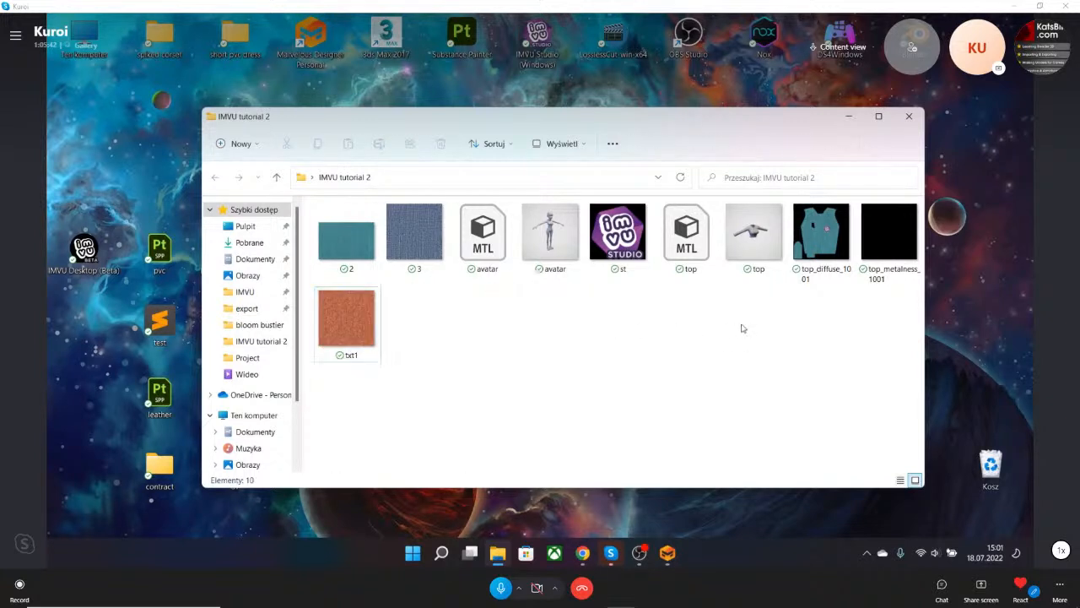
left_click_drag(813, 309, 893, 256)
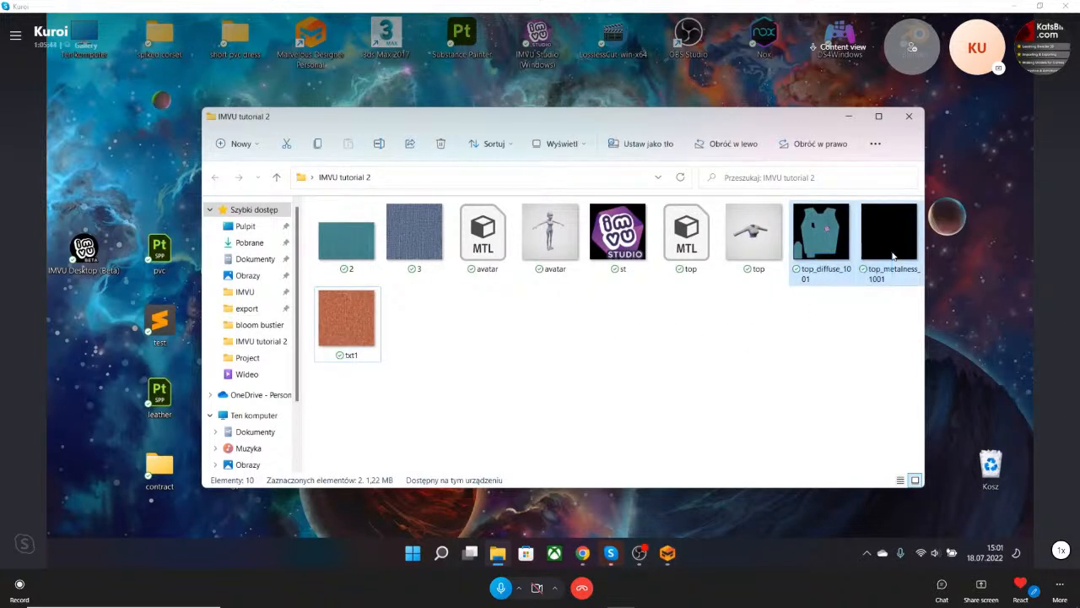
key("Delete")
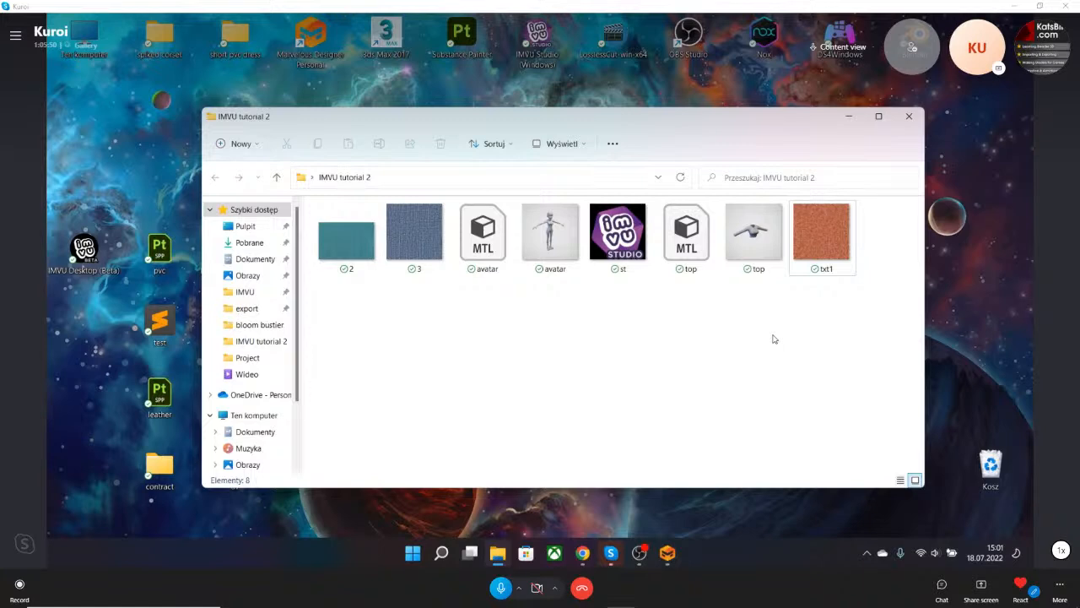
Switch to Marvelous Designer, replace the 2D Pattern window with the UV Editor, and deselect all the pattern pieces.
left_click(668, 551)
right_click_drag(432, 343, 380, 330)
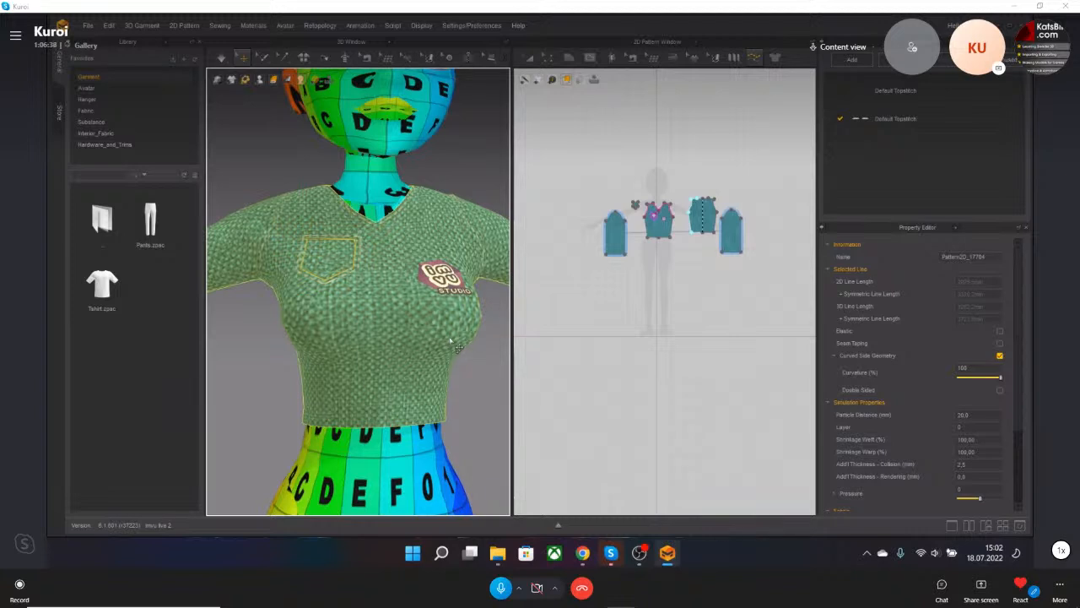
left_click(695, 44)
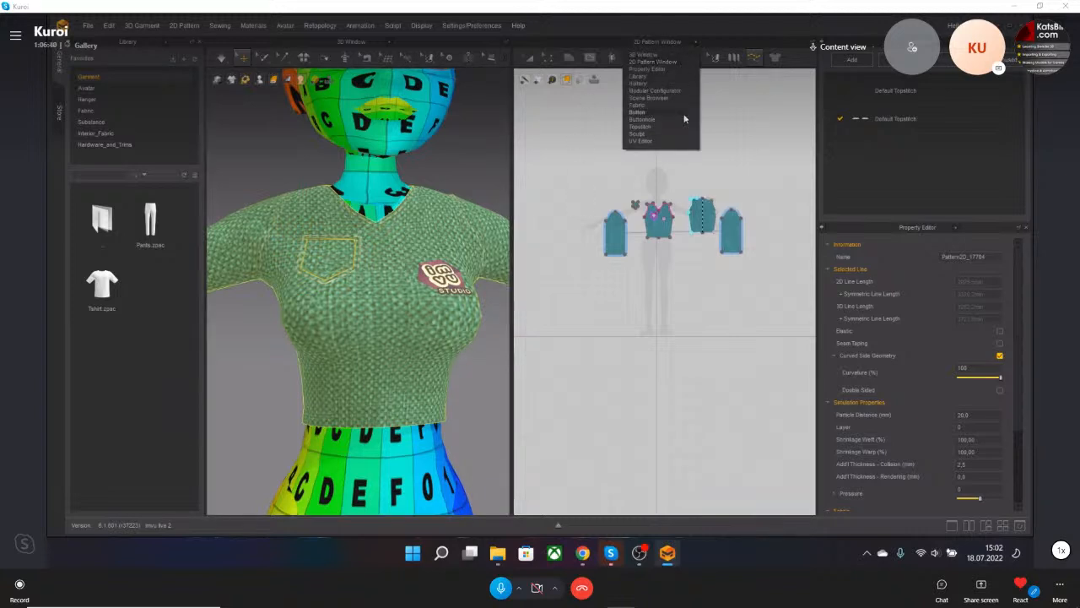
left_click(640, 141)
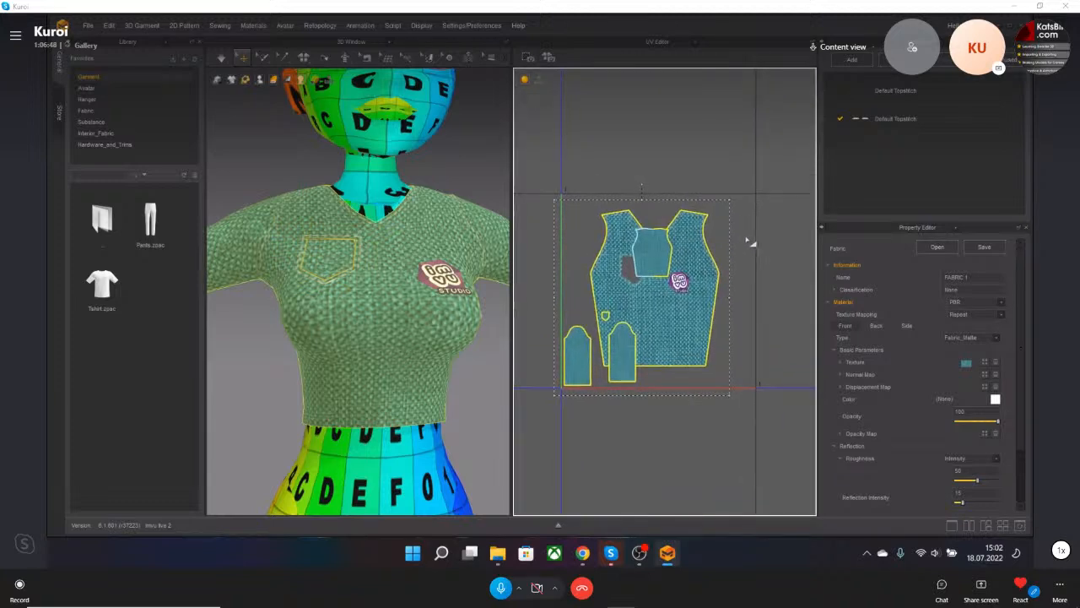
left_click(757, 242)
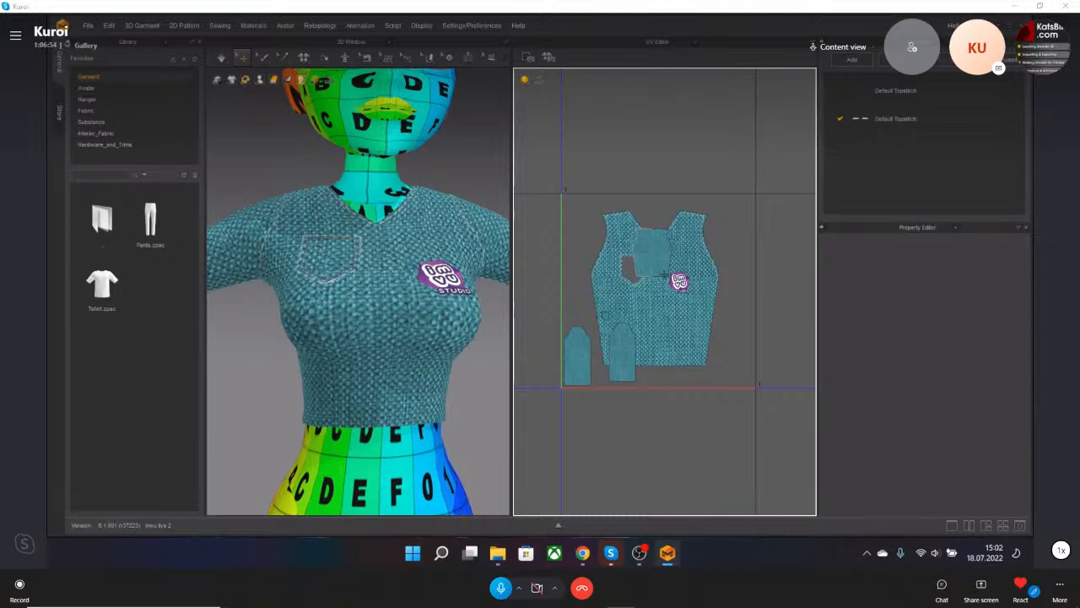
Move the shirt's back and front UV pieces out of the main UV tile into the tile above it.
left_click(657, 248)
left_click_drag(657, 250, 607, 144)
left_click_drag(664, 306, 716, 157)
middle_click_drag(726, 177, 721, 219)
left_click_drag(718, 220, 672, 193)
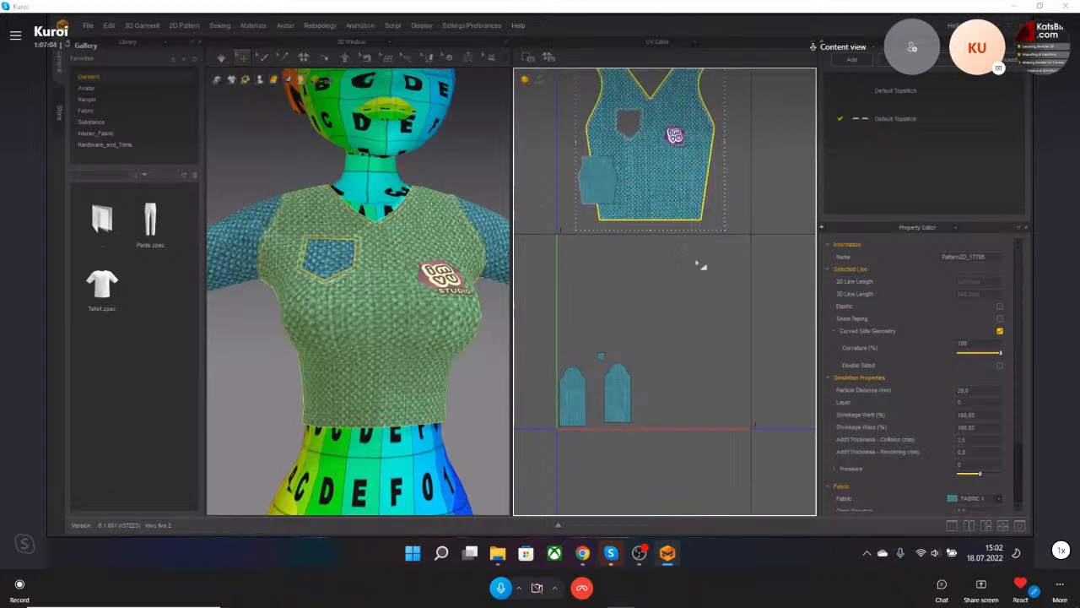
Change the UV Editor display from the base color map to the mesh wireframe and return the front piece to the main tile.
scroll(690, 265, "down", 3)
scroll(695, 249, "up", 3)
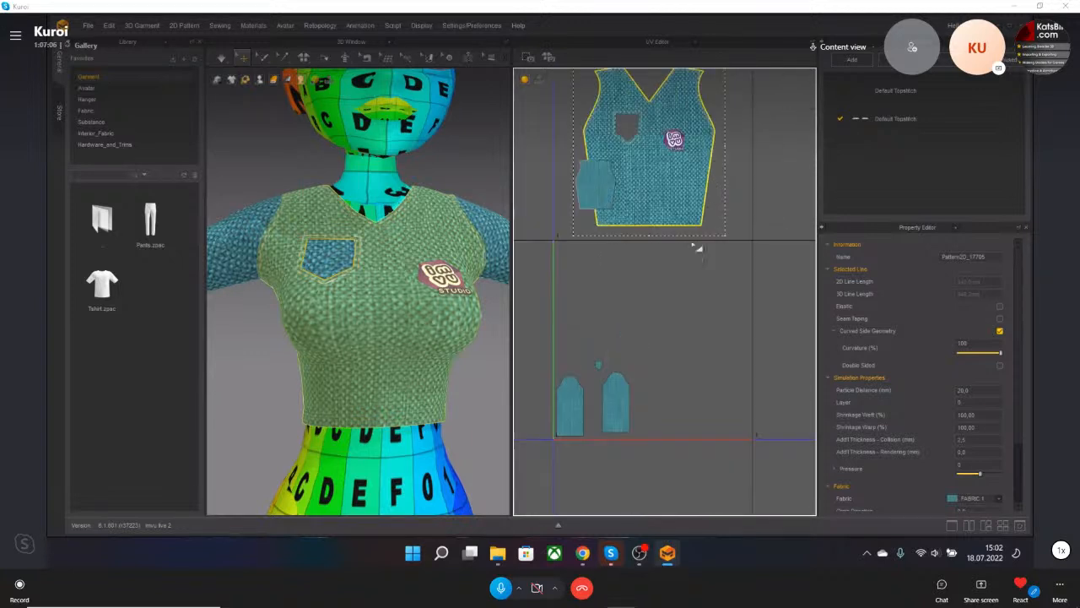
scroll(684, 226, "down", 2)
mouse_move(525, 81)
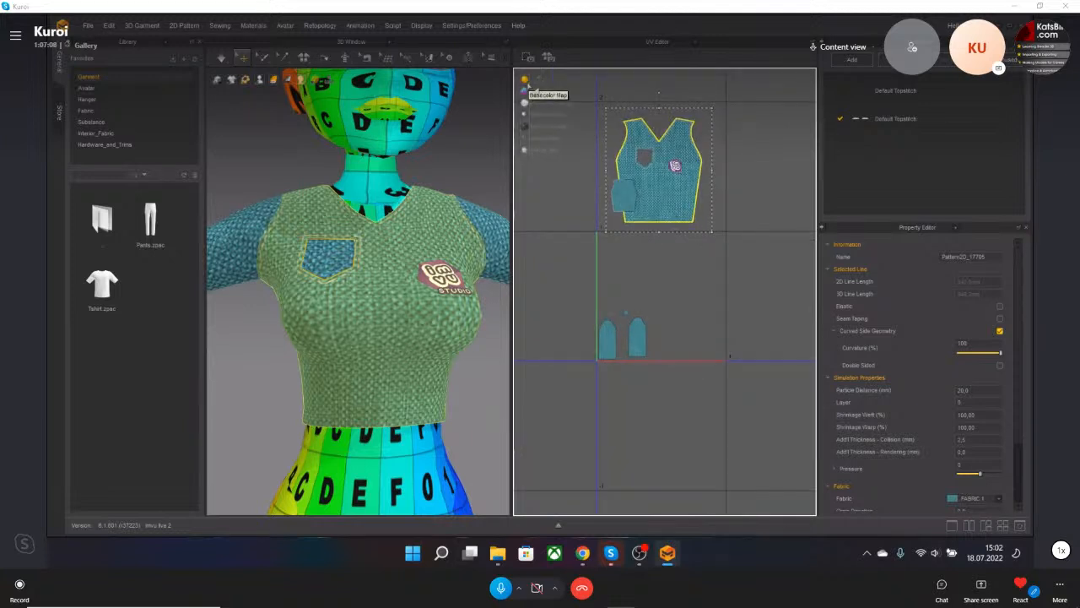
left_click(539, 153)
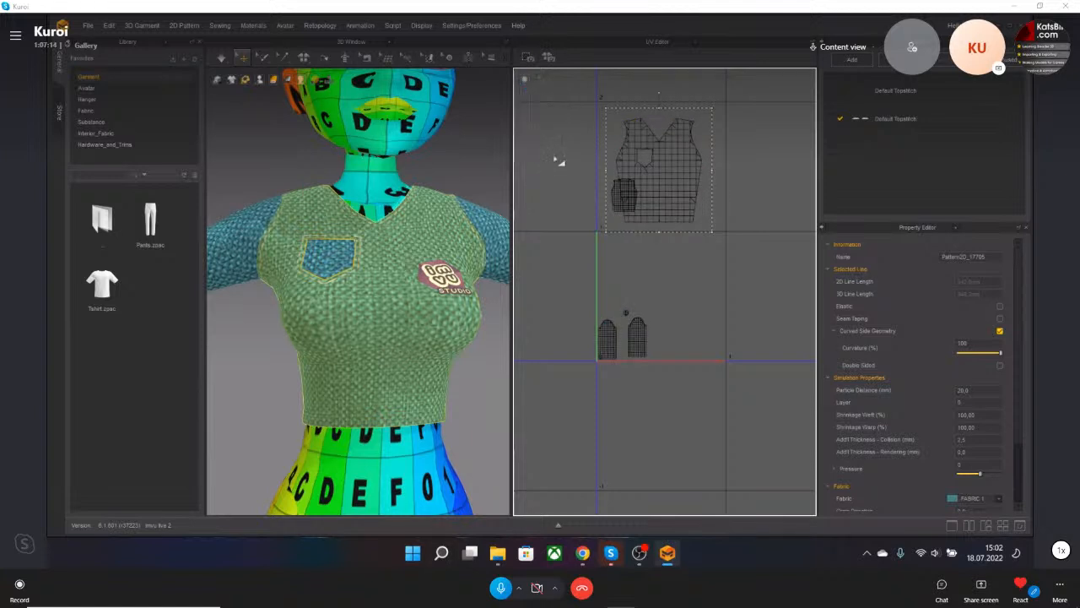
left_click_drag(670, 313, 670, 313)
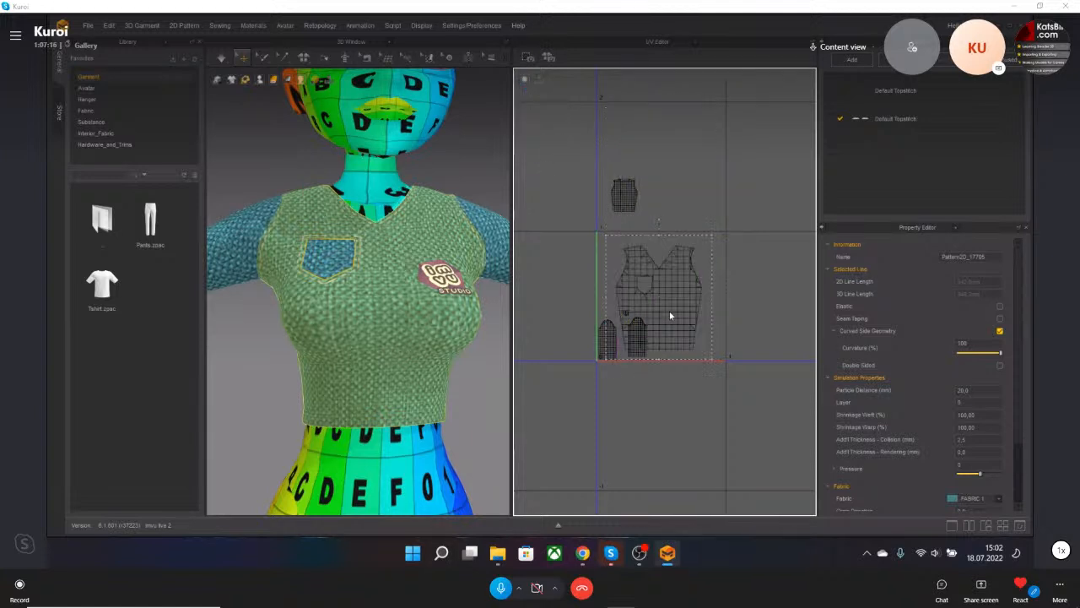
Enlarge the front UV piece to nearly fill the main tile, shift it inside the tile's borders, and deselect it.
scroll(660, 294, "up", 3)
scroll(671, 287, "down", 1)
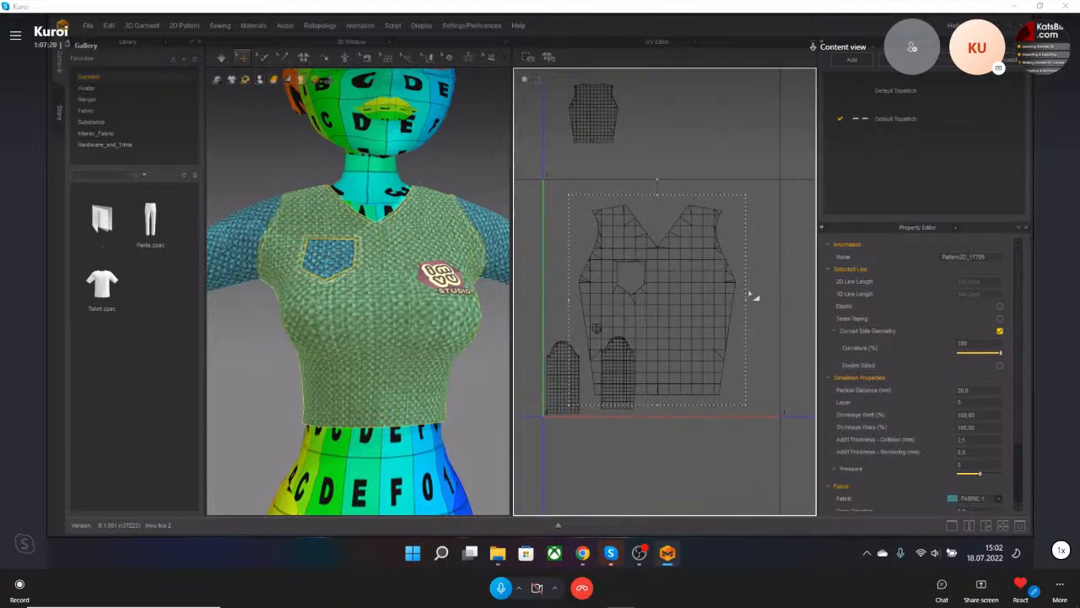
left_click_drag(743, 194, 764, 171)
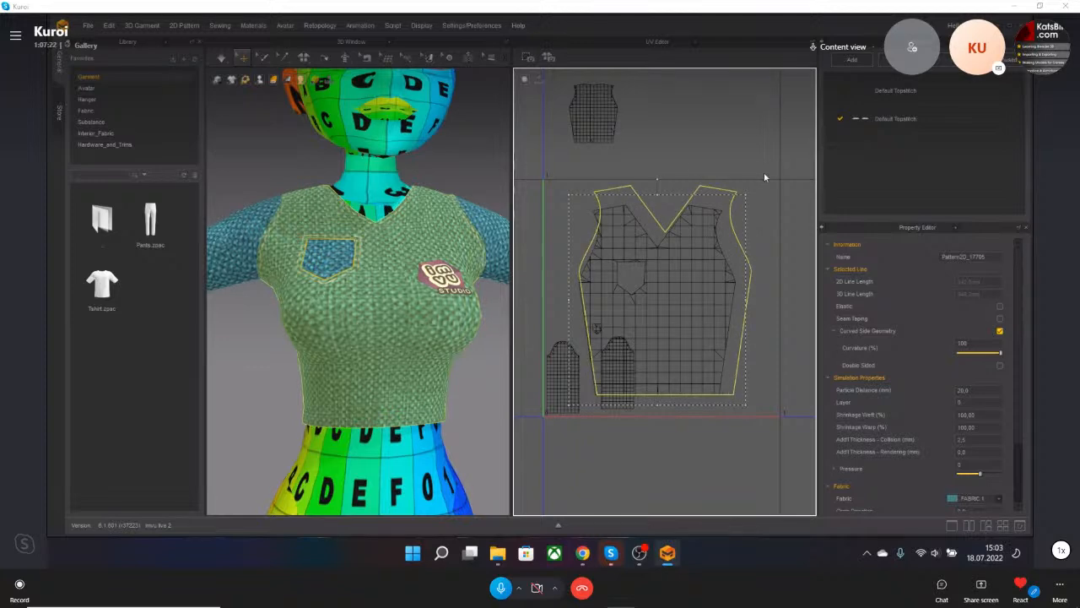
left_click(764, 244)
left_click(657, 289)
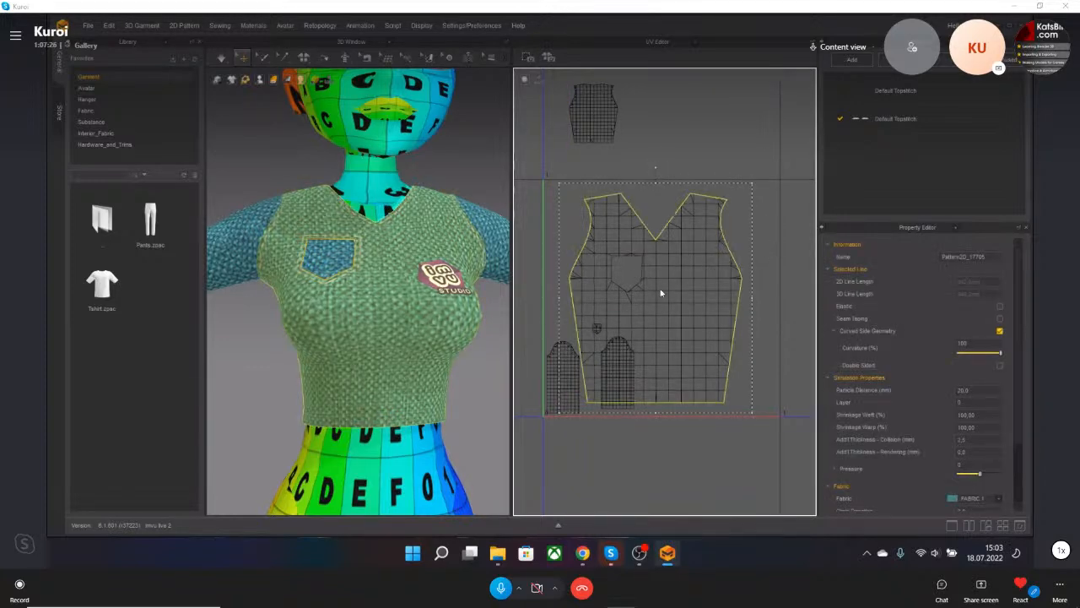
left_click(662, 294)
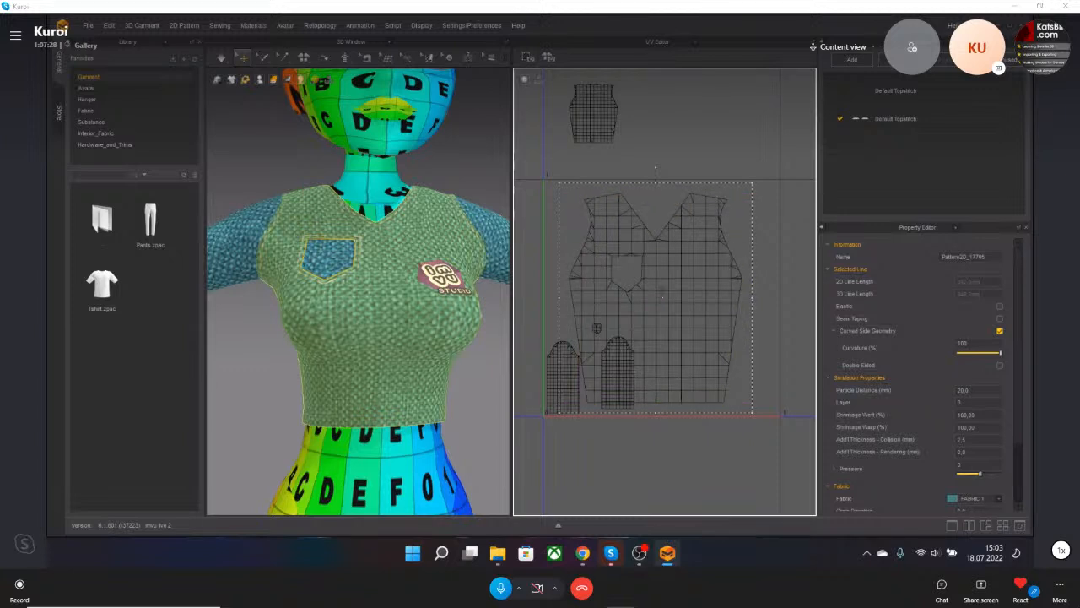
left_click(771, 287)
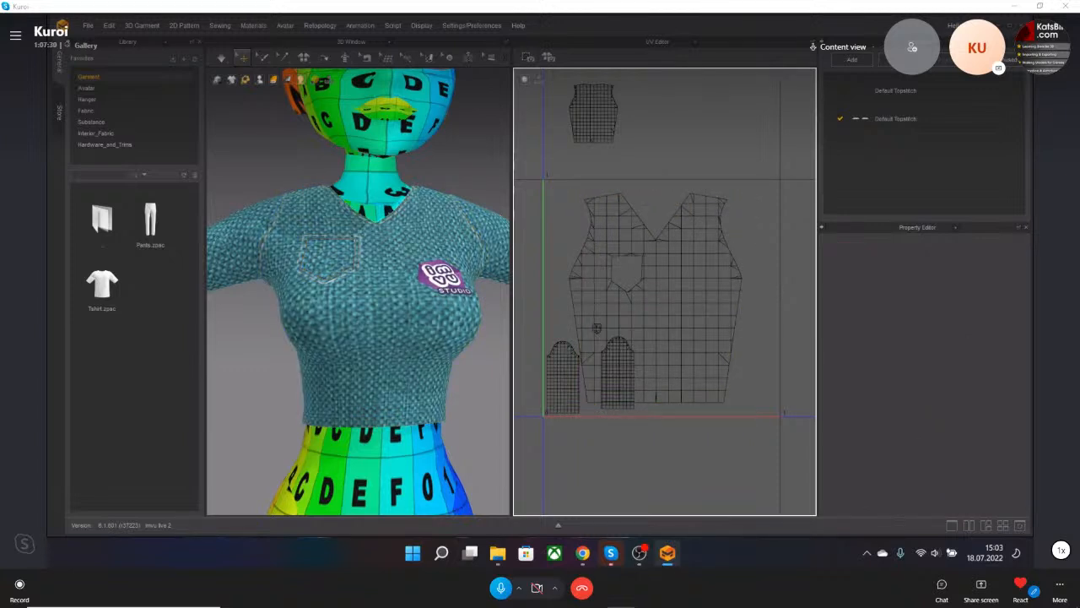
Shrink the front UV piece slightly, shift it toward the tile's right edge, and stack one sleeve above the other beside it.
scroll(581, 349, "down", 3)
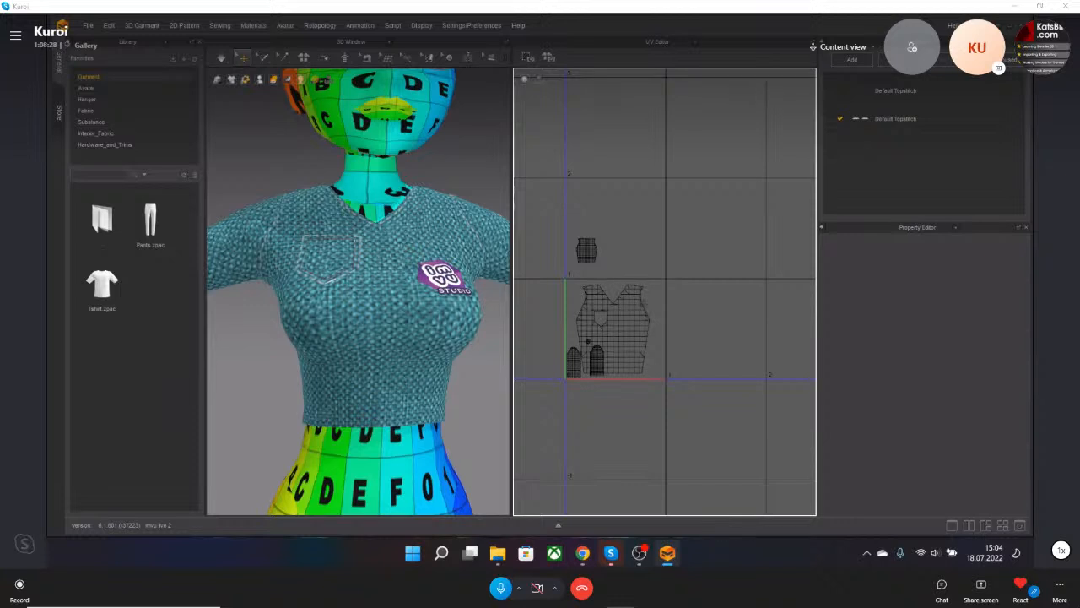
left_click(632, 321)
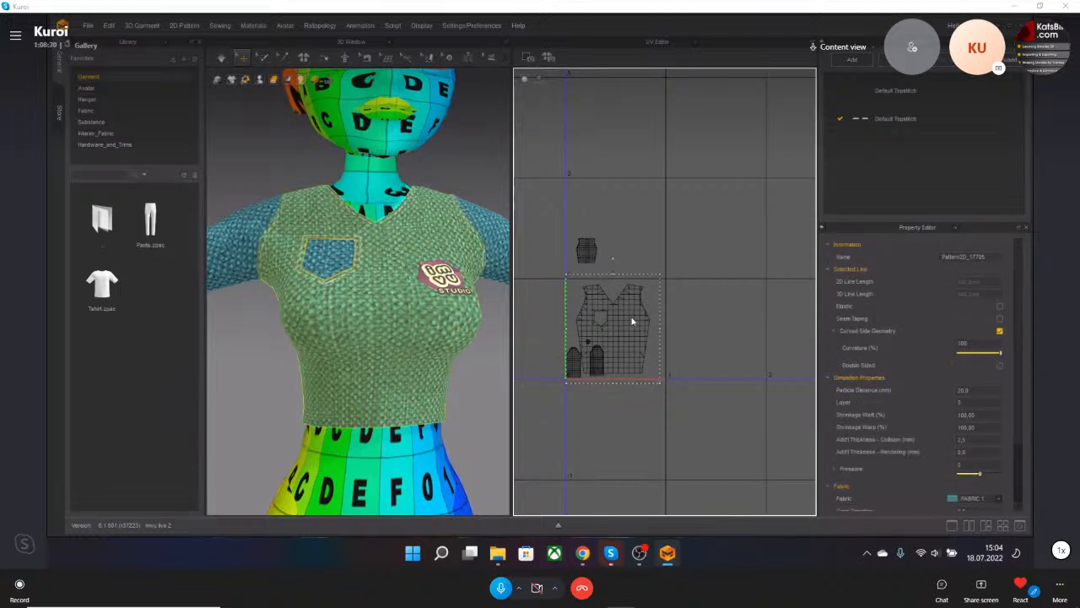
left_click_drag(566, 275, 570, 278)
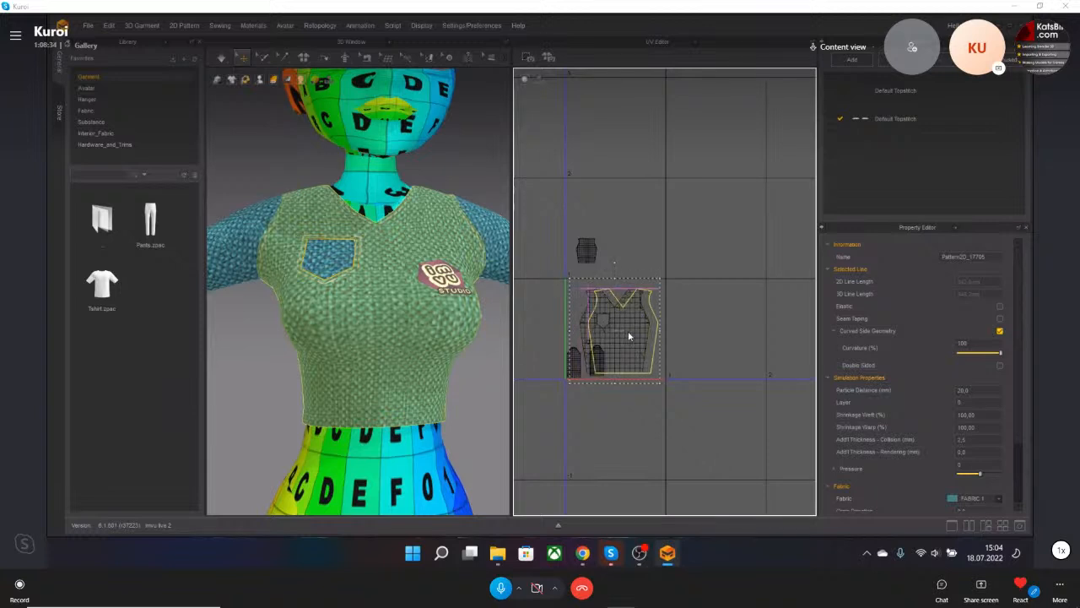
left_click(599, 353)
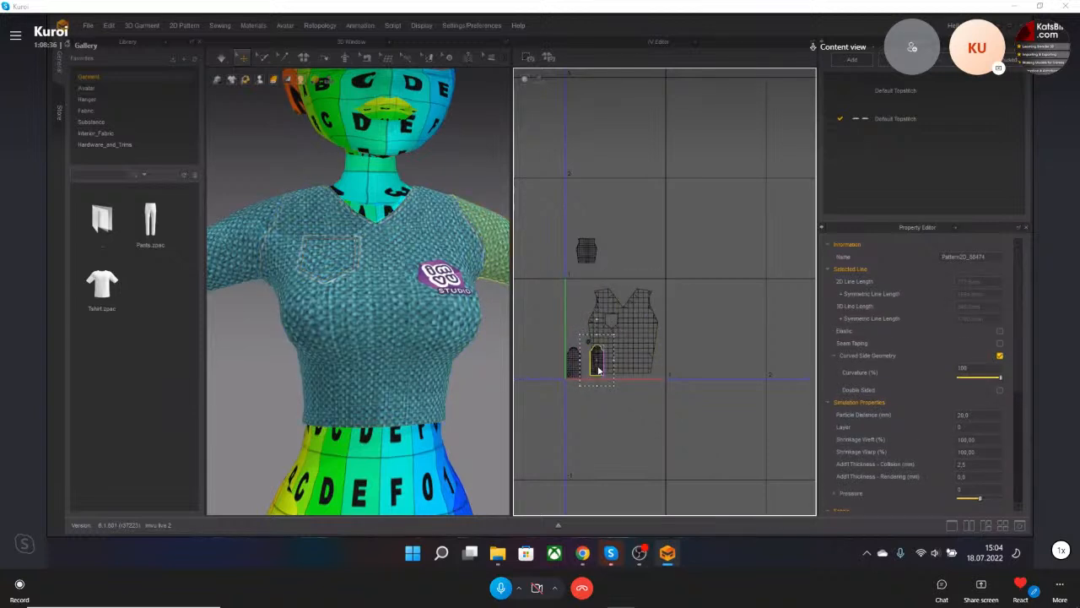
left_click_drag(581, 320, 575, 318)
Move the back UV piece over the front piece in the main tile, enlarge it to match the front, and deselect it.
left_click_drag(591, 258, 671, 278)
left_click_drag(650, 380, 659, 386)
left_click_drag(623, 338, 630, 339)
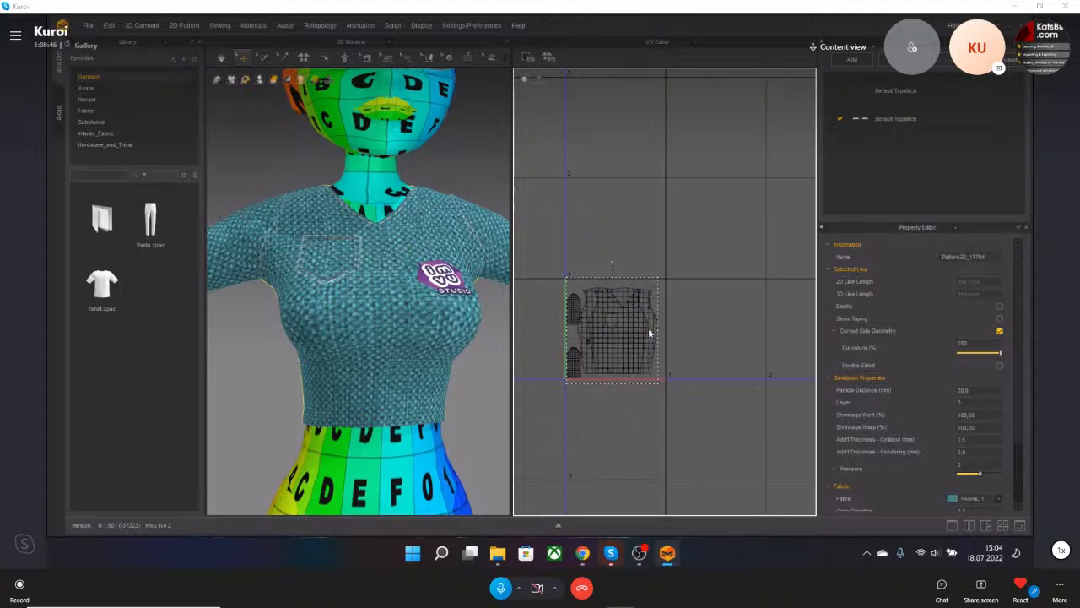
left_click(695, 327)
Try placing the back UV piece in the neighbouring tile beside the front piece.
left_click(654, 327)
left_click_drag(646, 321, 742, 321)
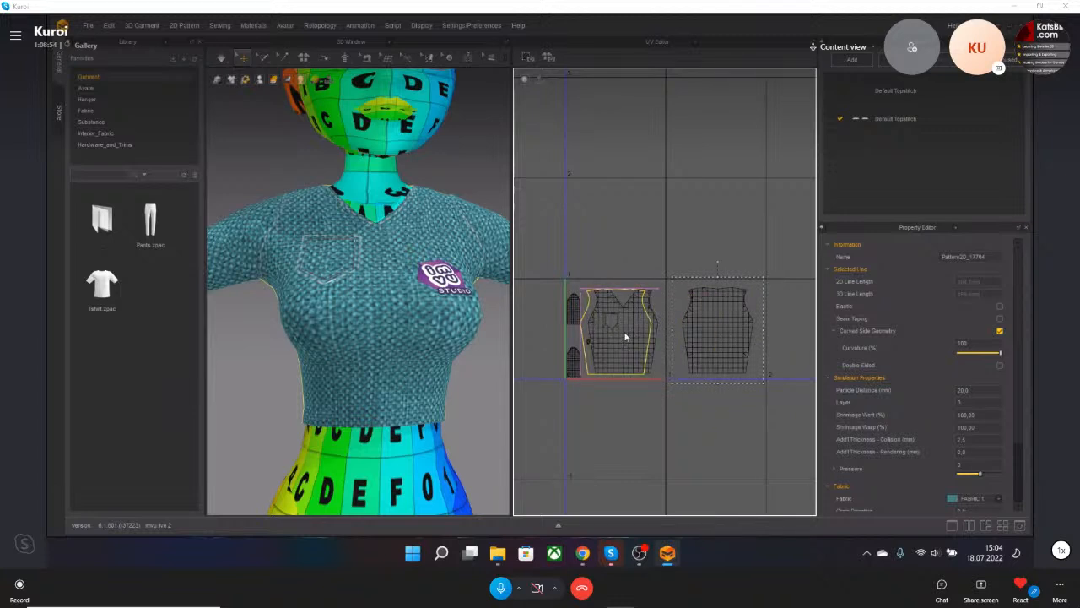
key("ctrl+z")
left_click_drag(557, 415, 701, 298)
left_click(701, 300)
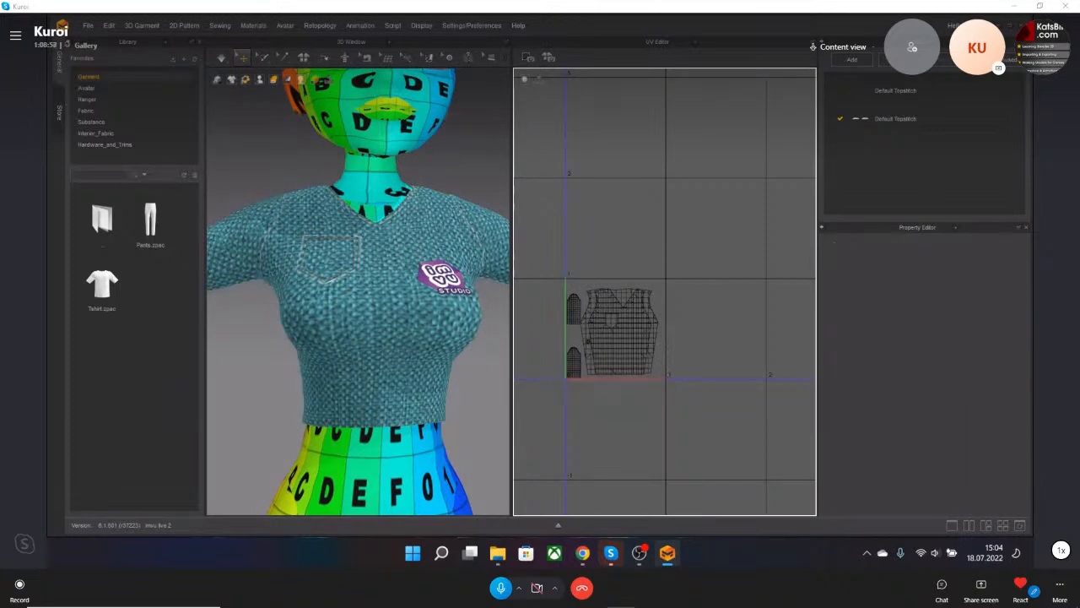
Select the back UV piece and offset it up and to the left from the front piece it overlaps.
scroll(642, 338, "up", 5)
left_click(643, 342)
scroll(689, 358, "down", 2)
middle_click_drag(689, 358, 682, 361)
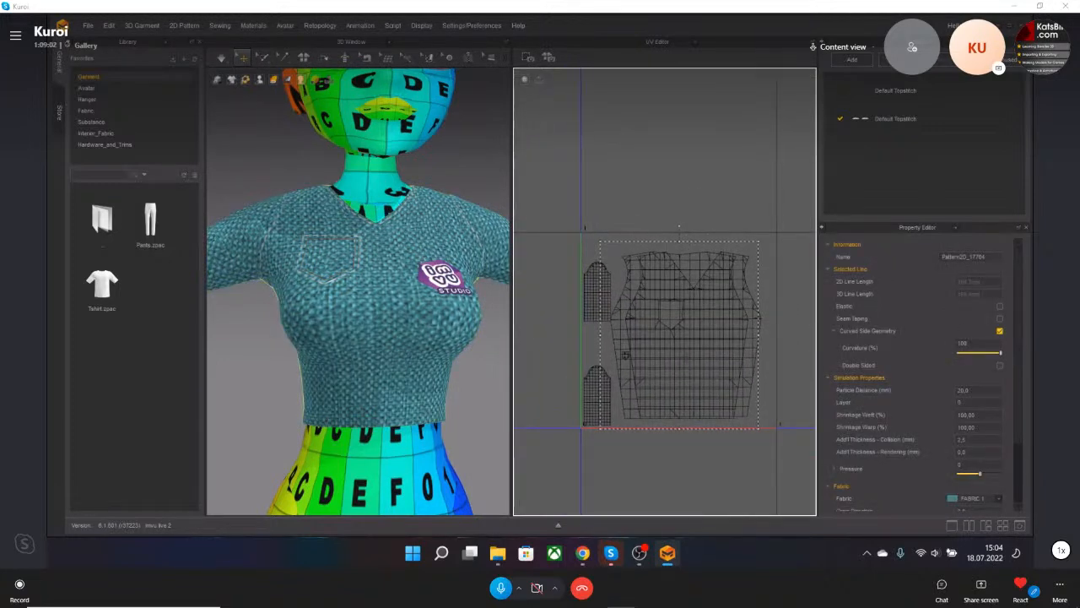
middle_click_drag(690, 356, 677, 376)
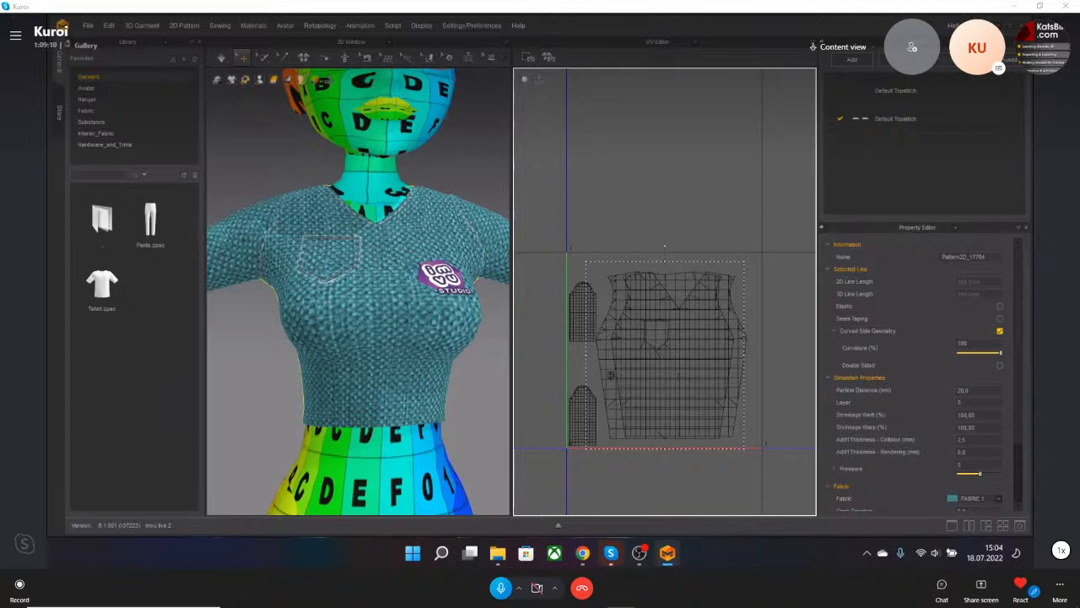
left_click_drag(673, 397, 656, 373)
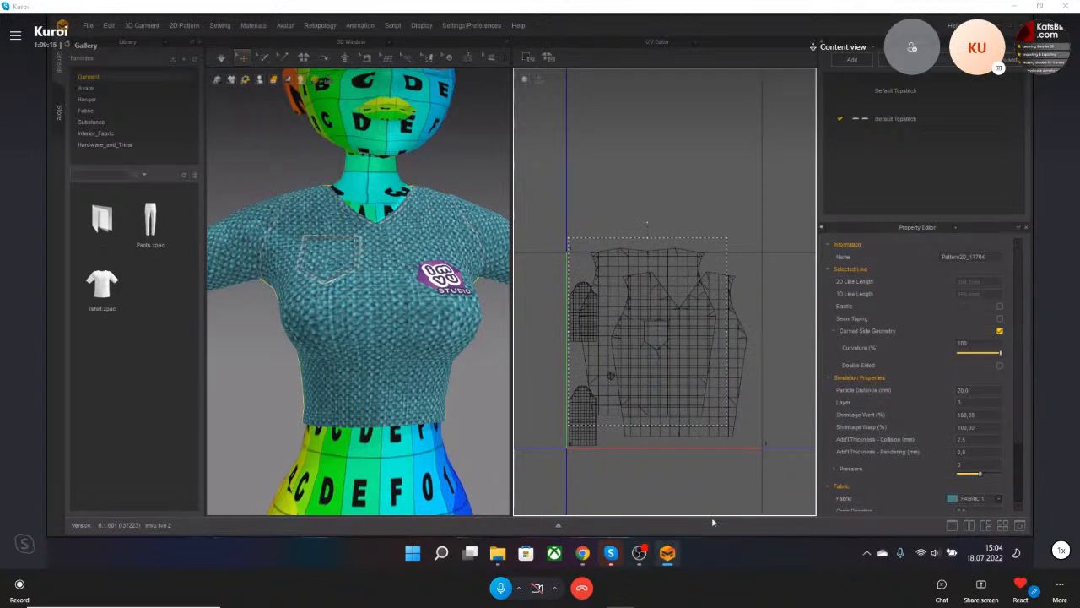
mouse_move(611, 553)
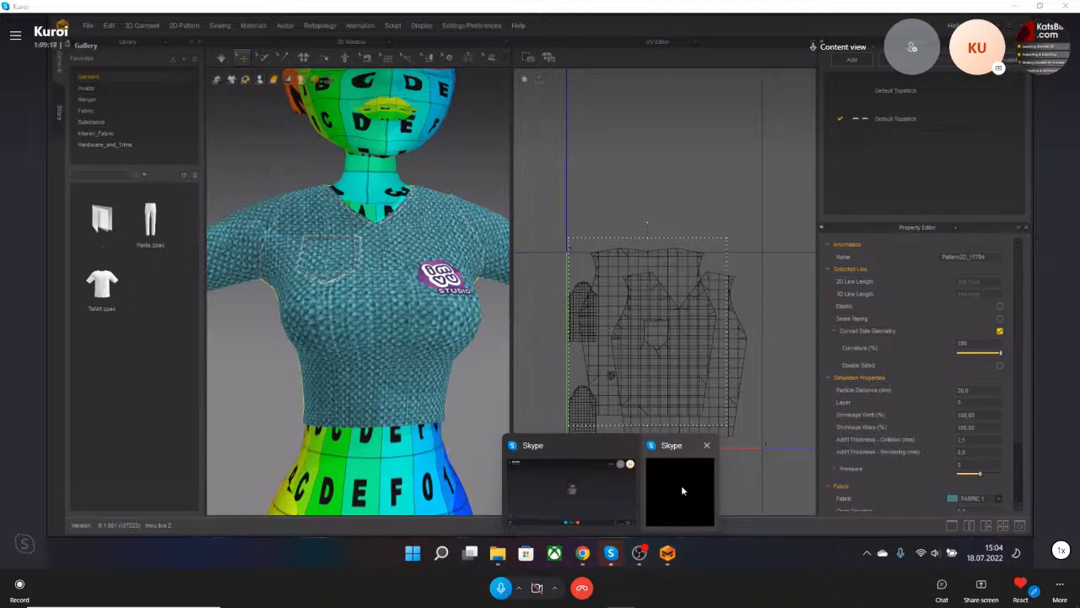